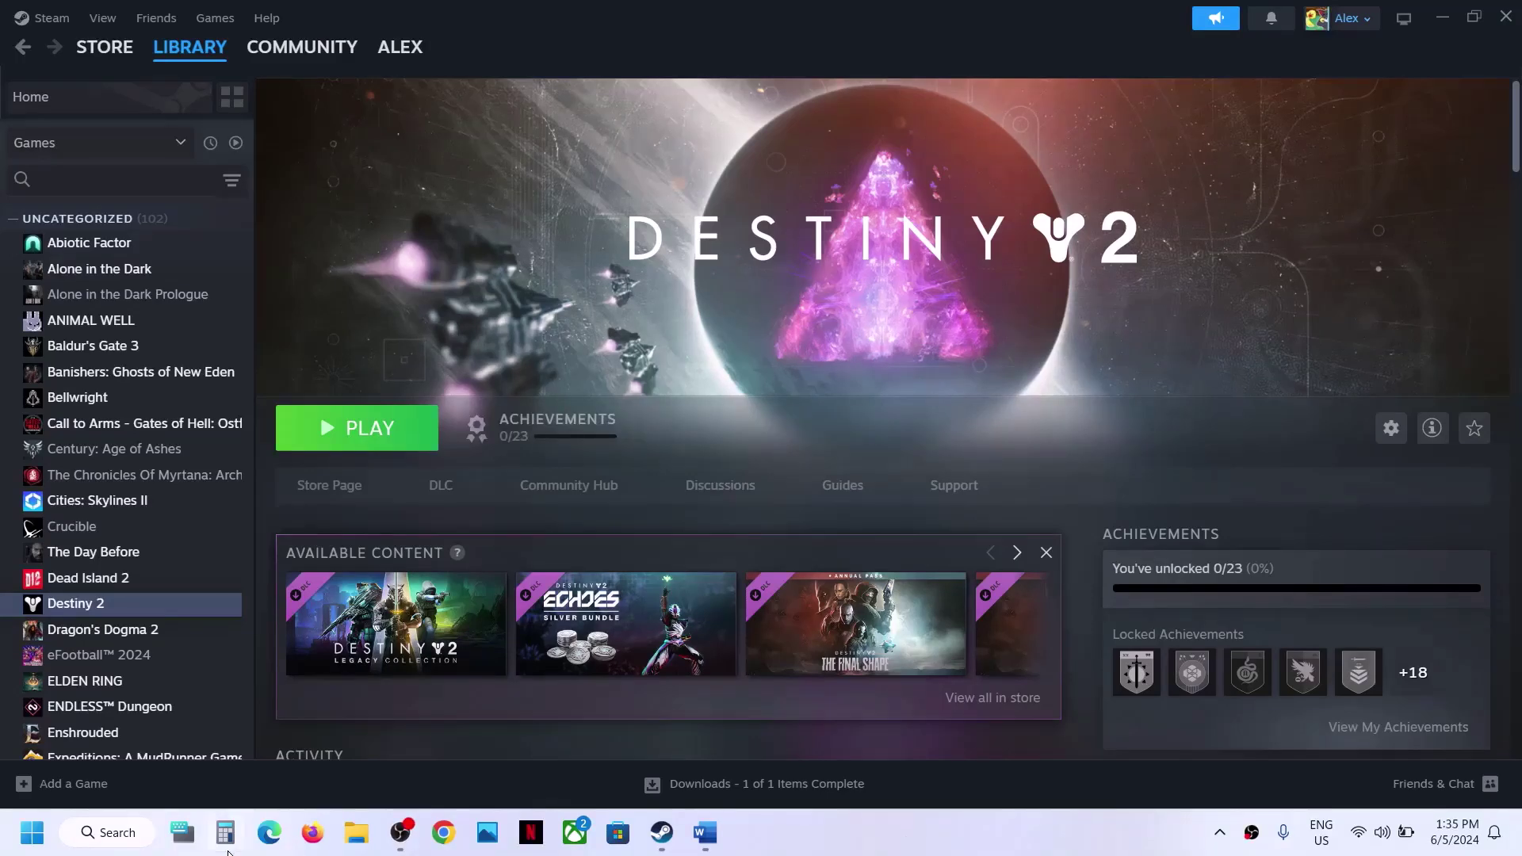
- Bring up the Windows power options to view the Restart choice, and dismiss them without restarting
{"action": "left_click", "coordinate": [32, 830]}
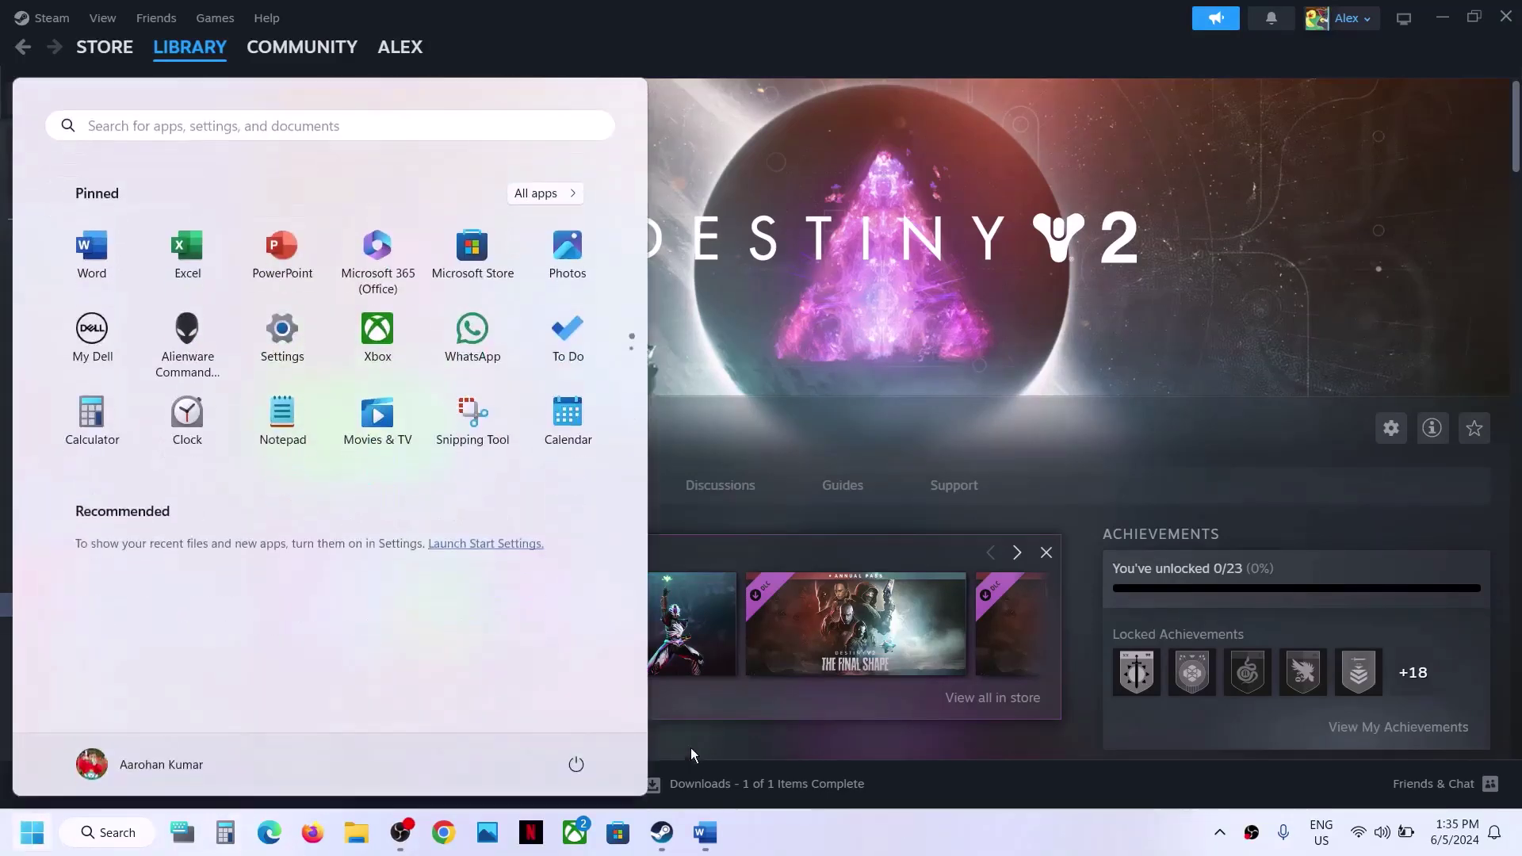
{"action": "left_click", "coordinate": [585, 768]}
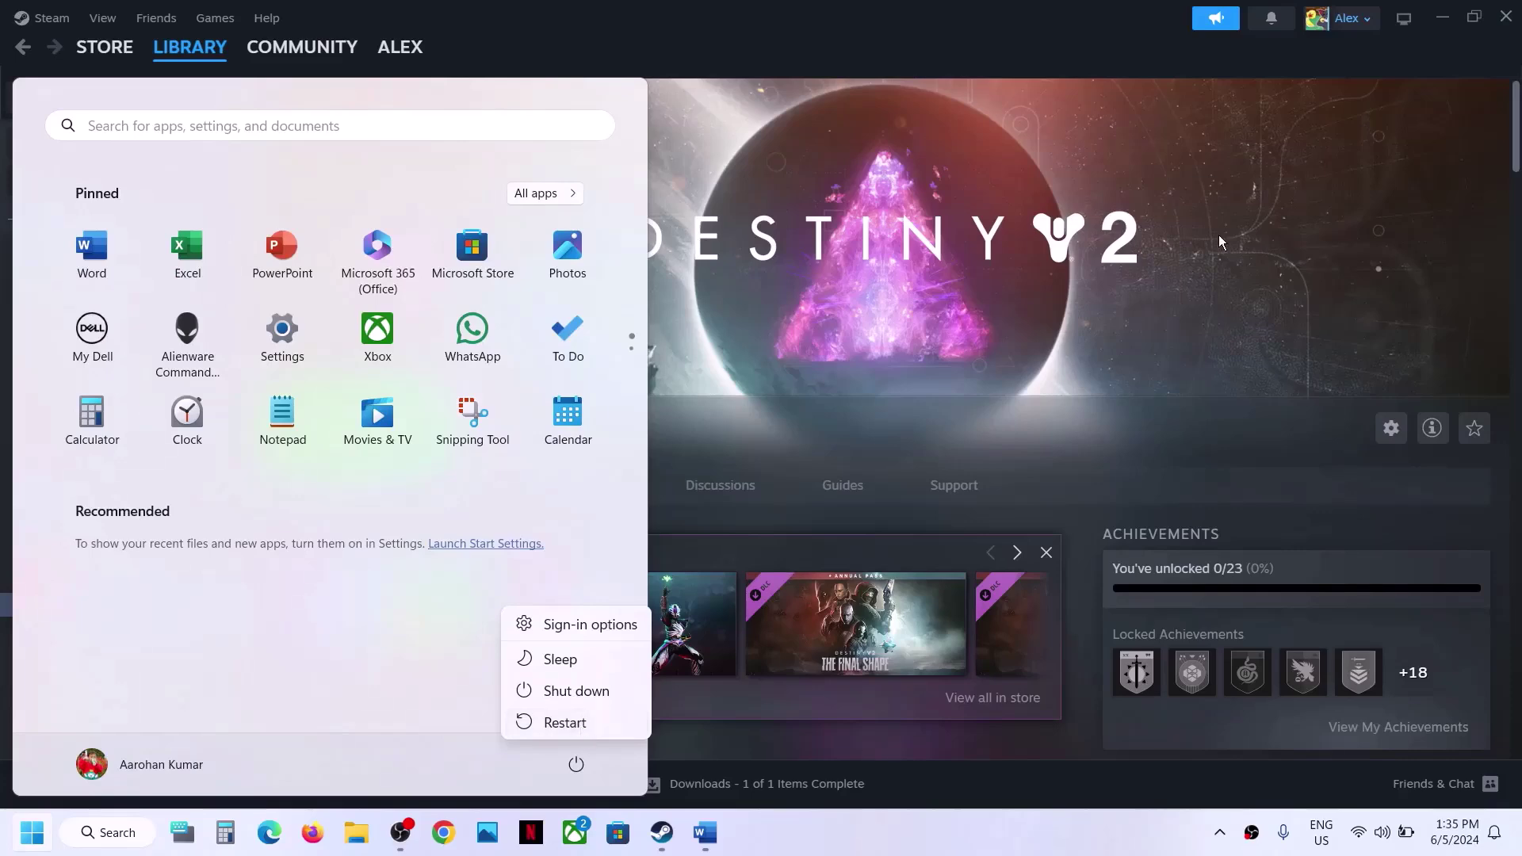
{"action": "key", "text": "Escape"}
{"action": "key", "text": "Escape"}
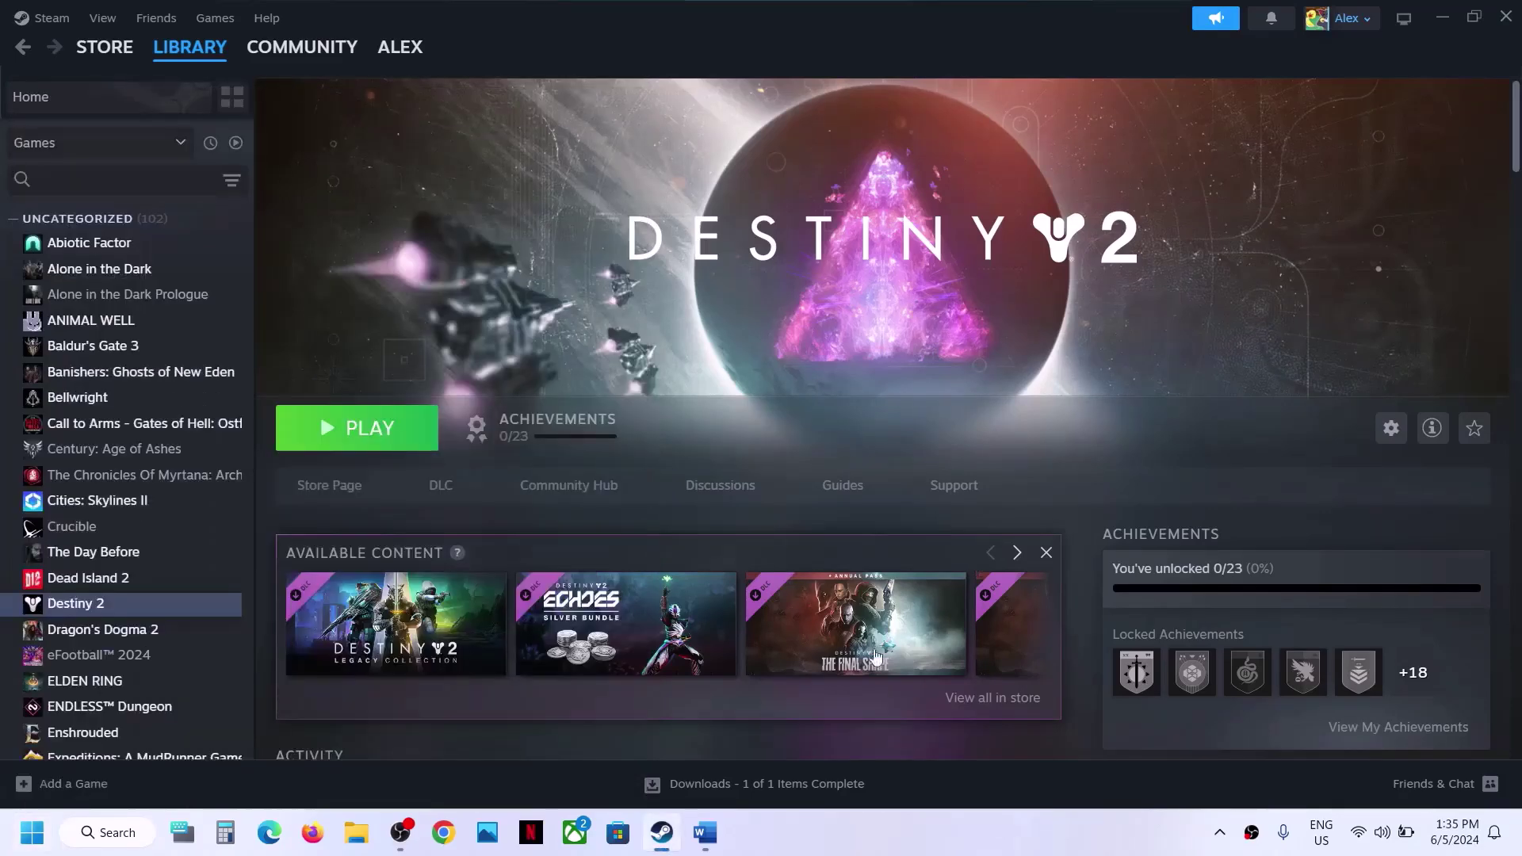
- Browse Destiny 2's local files from the Steam library and open the battleye folder
{"action": "left_click", "coordinate": [705, 832]}
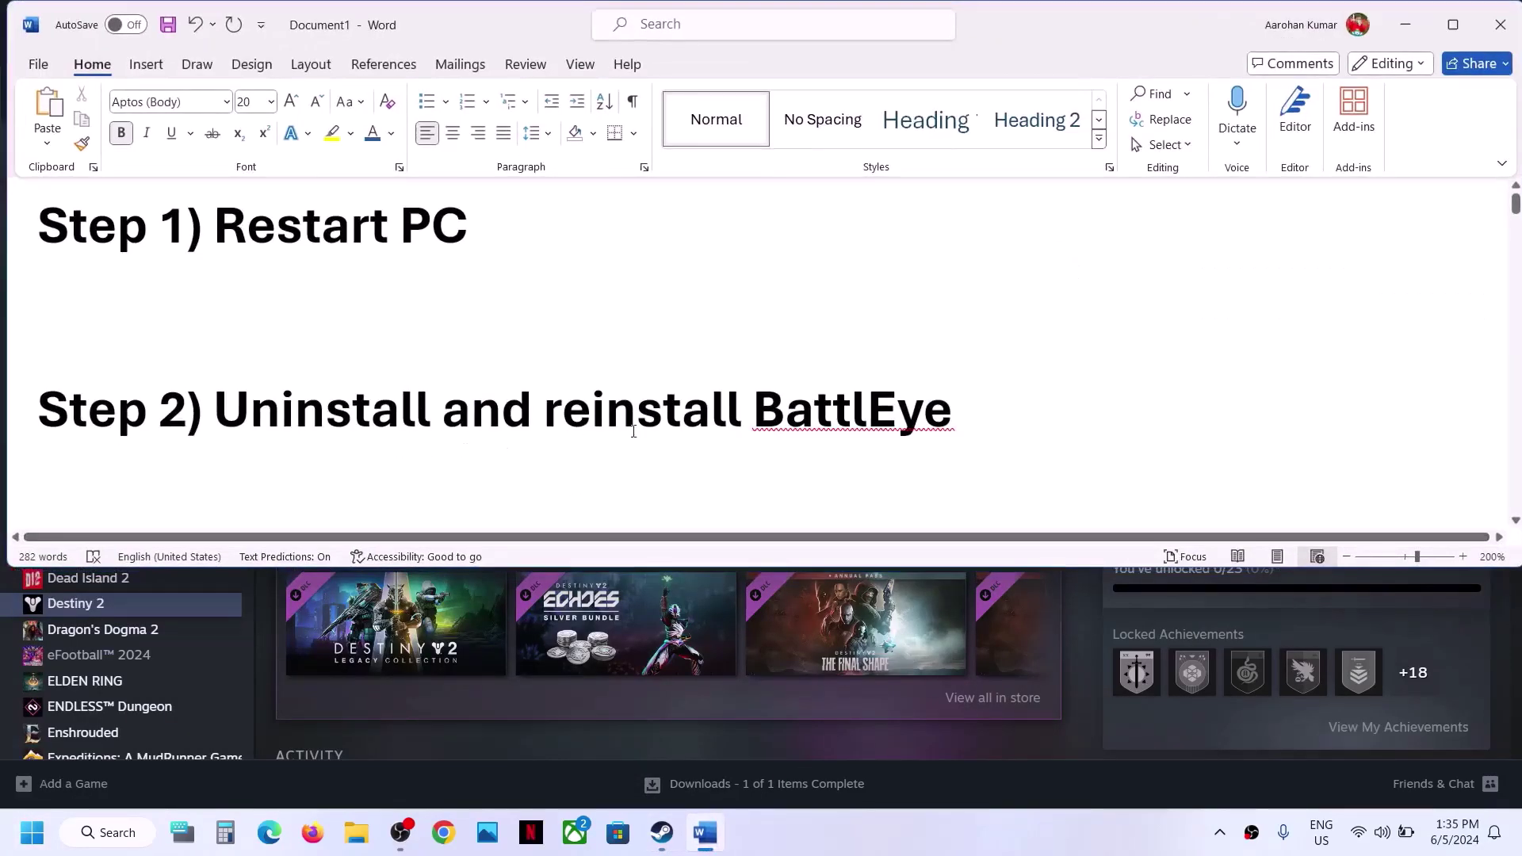
{"action": "left_click", "coordinate": [1405, 24]}
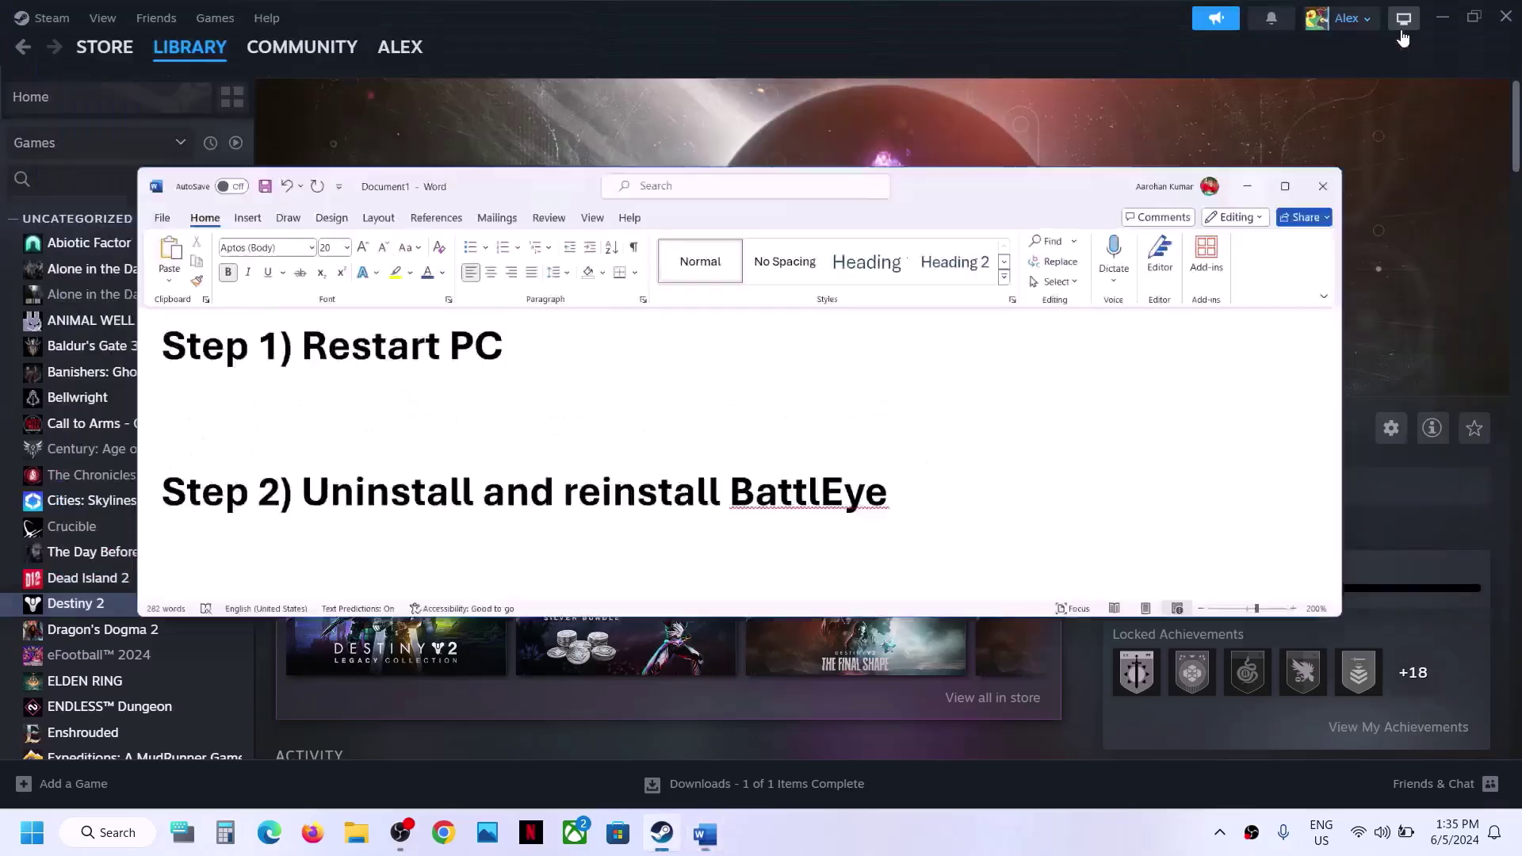
{"action": "right_click", "coordinate": [98, 607]}
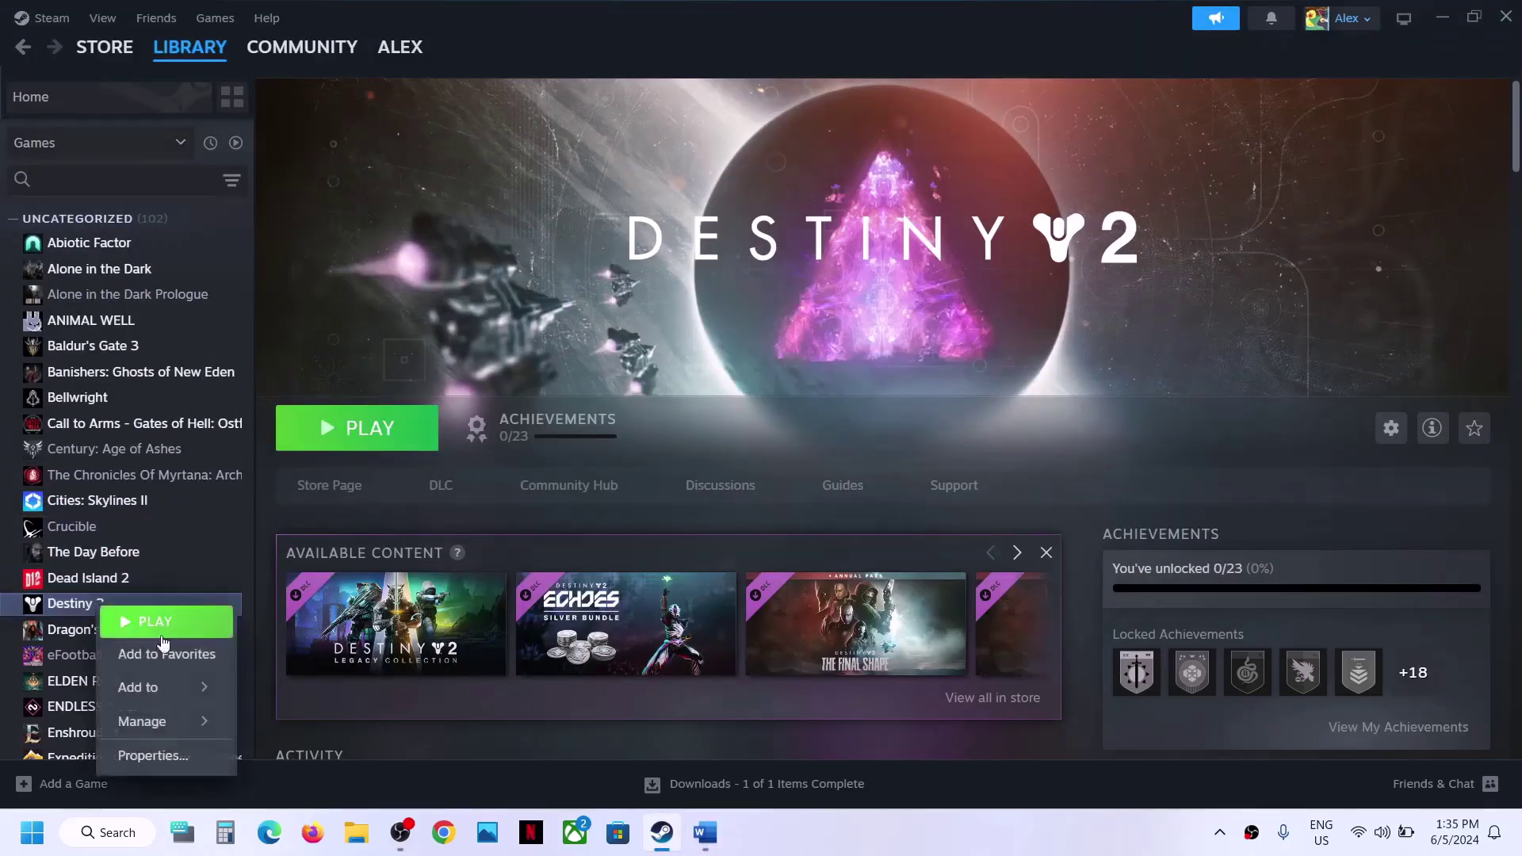
{"action": "mouse_move", "coordinate": [166, 688]}
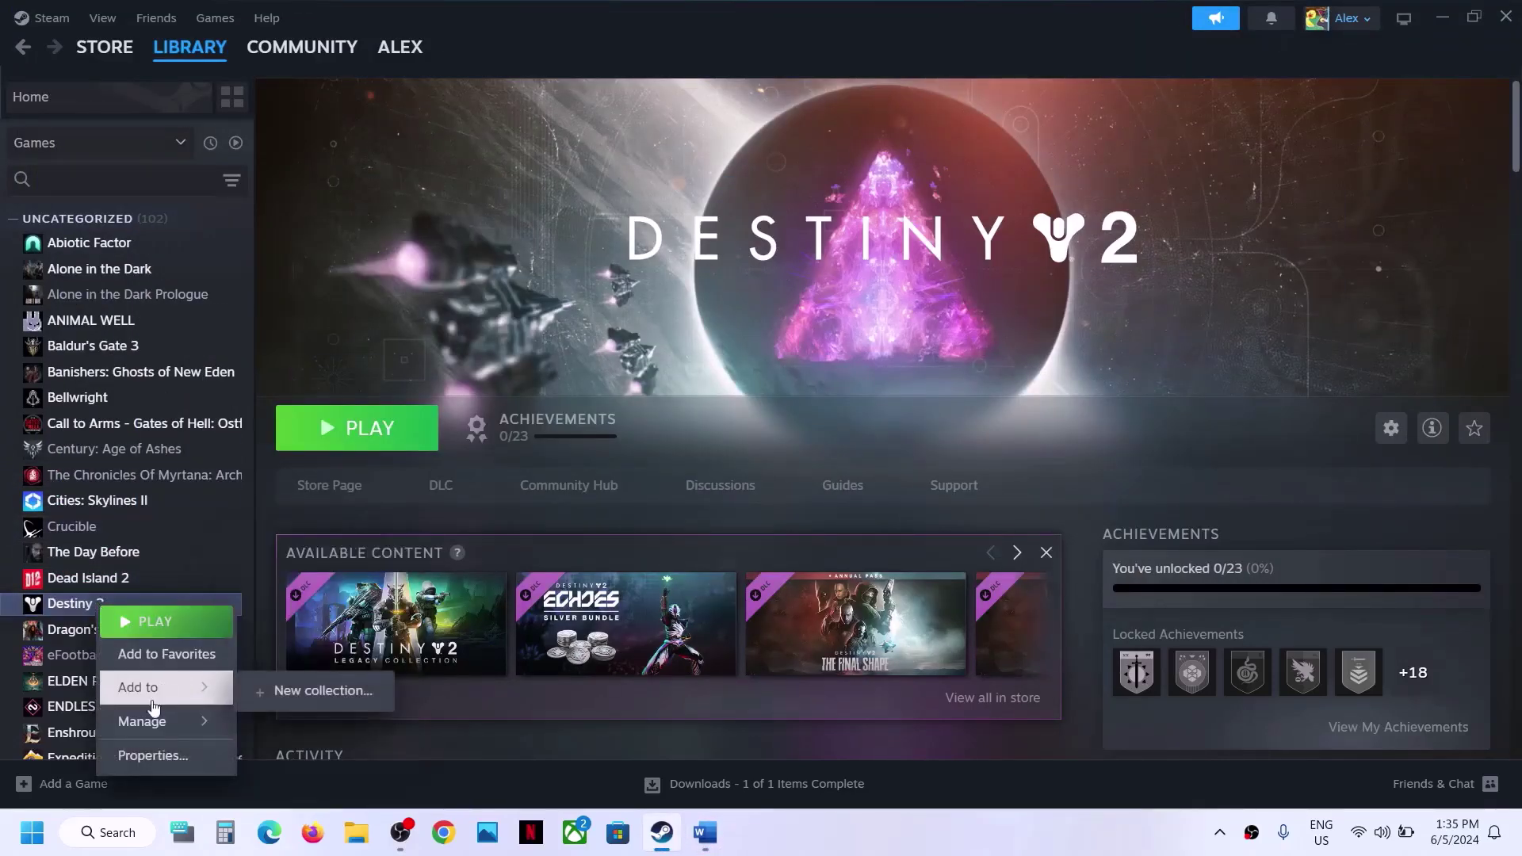
{"action": "mouse_move", "coordinate": [155, 720]}
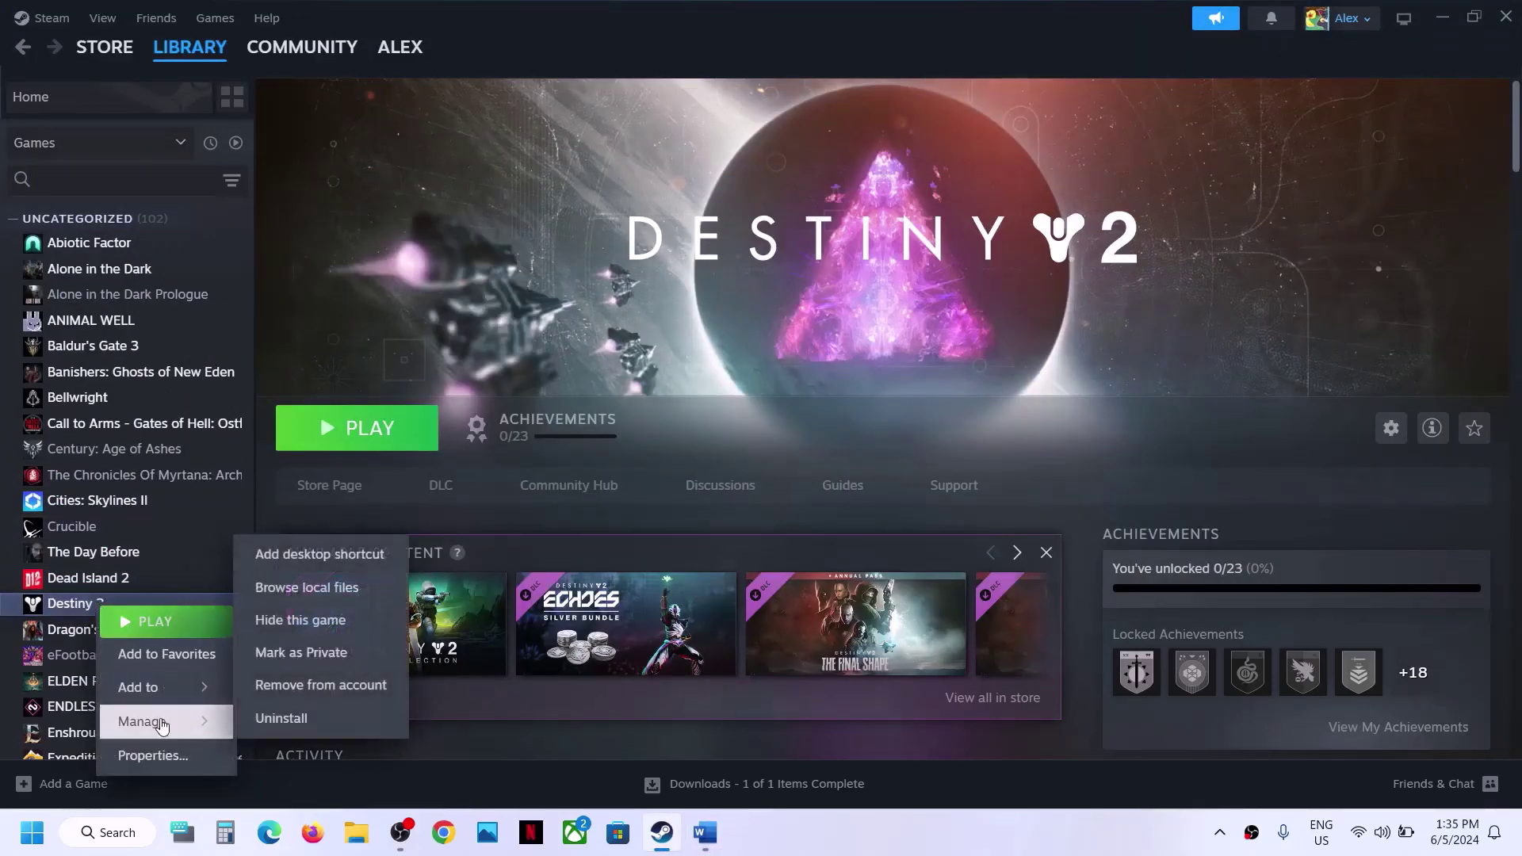
{"action": "left_click", "coordinate": [344, 590]}
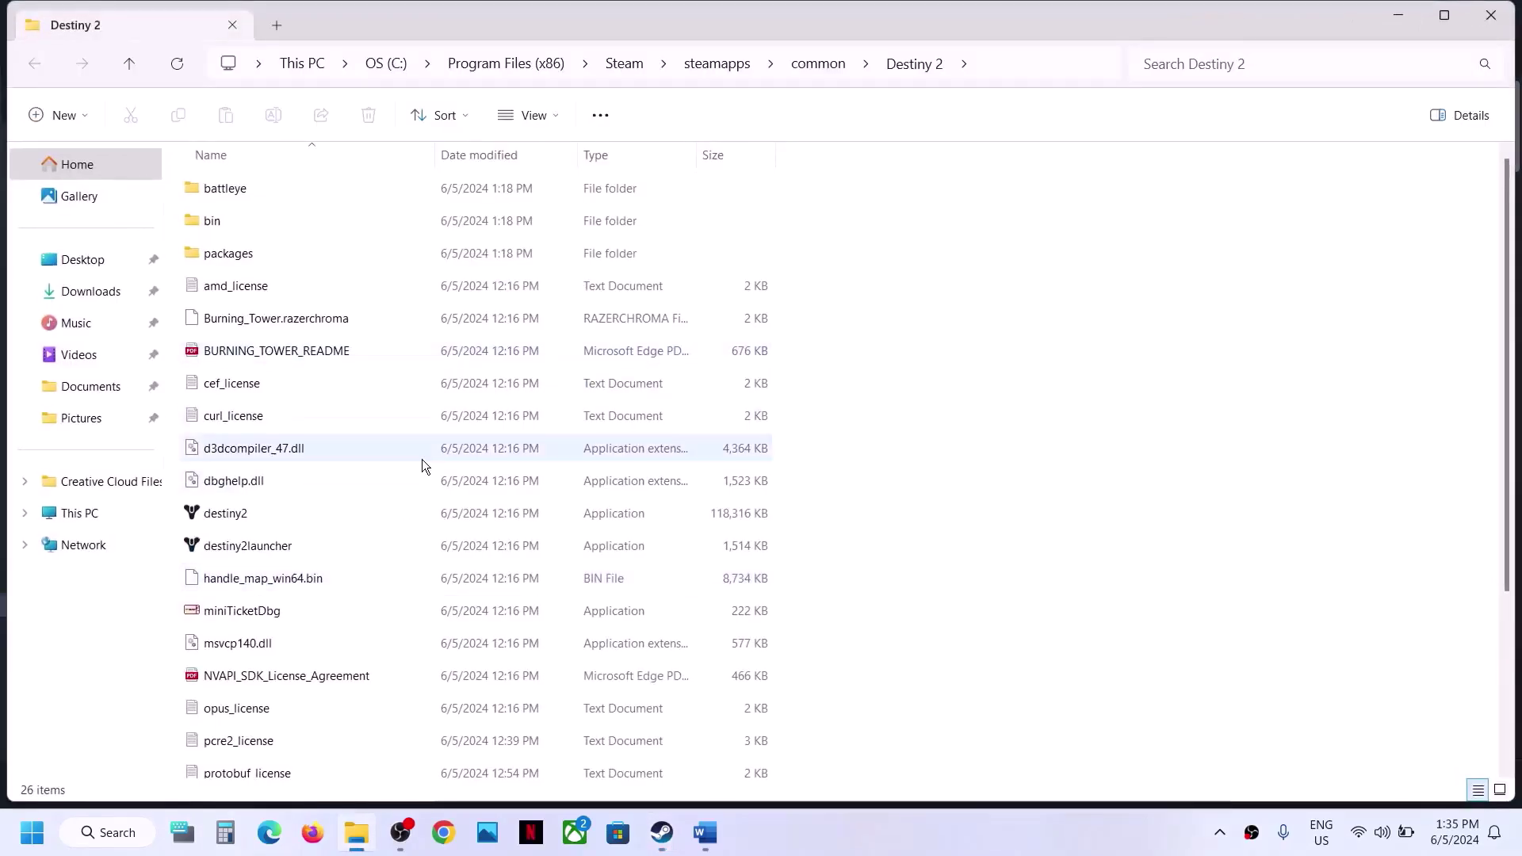
{"action": "mouse_move", "coordinate": [422, 459]}
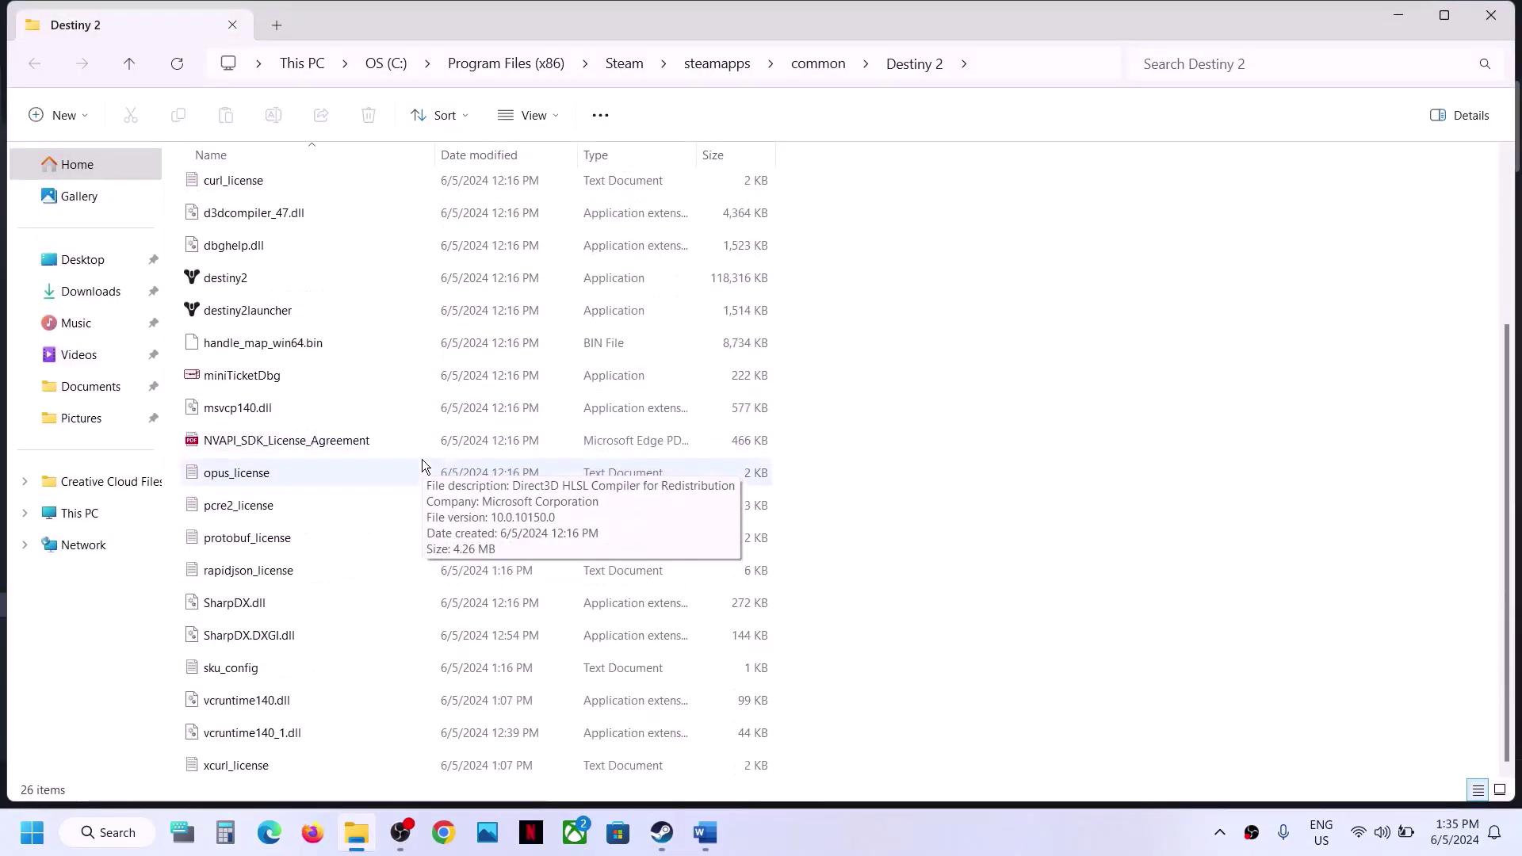
{"action": "left_click", "coordinate": [265, 183]}
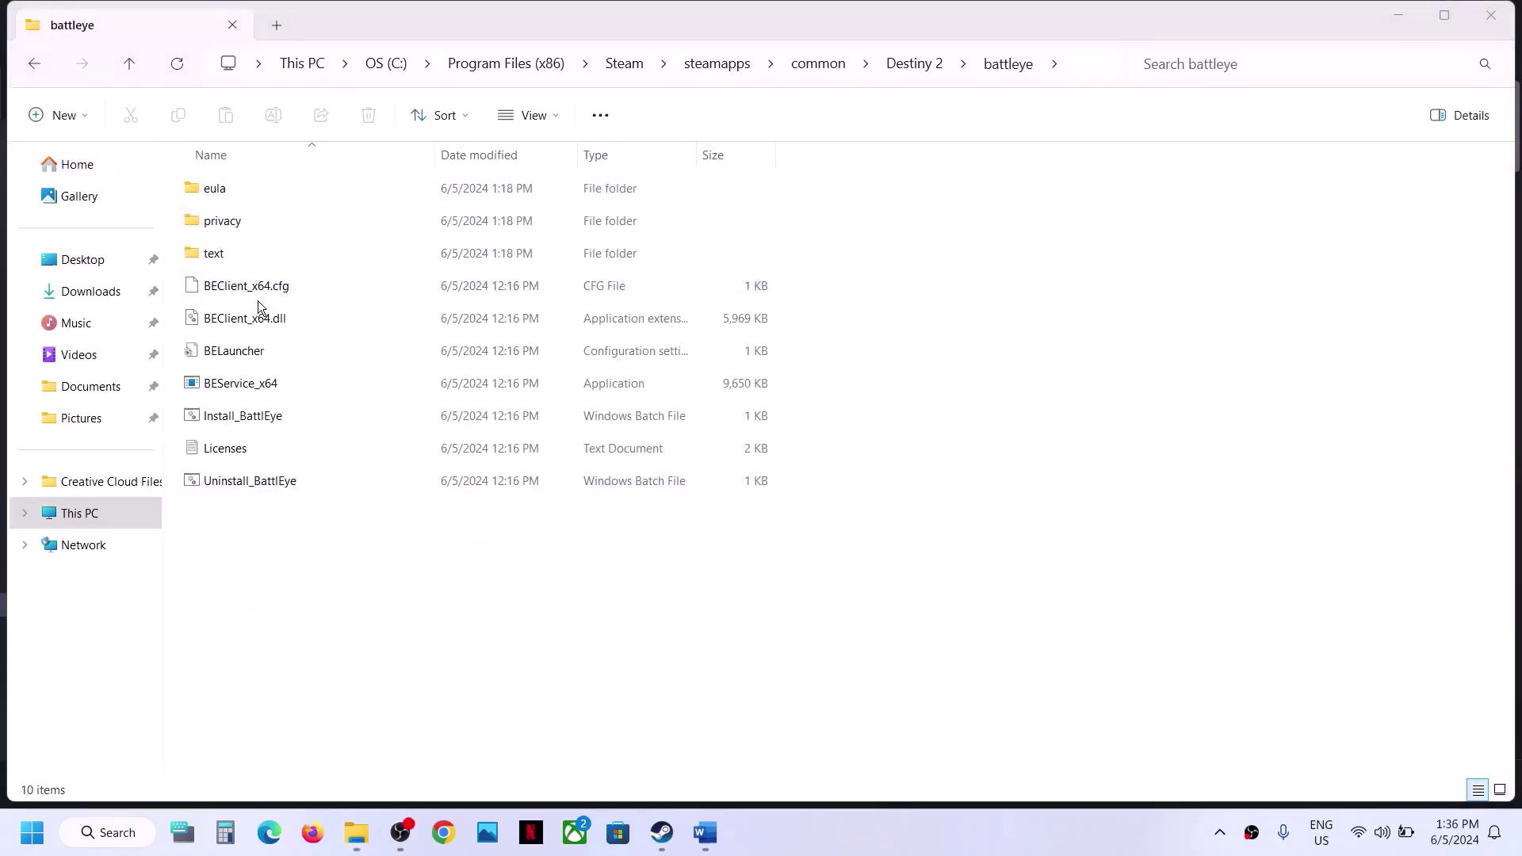
- Run the Uninstall_BattlEye batch file as administrator and allow it to make changes to the device
{"action": "left_click", "coordinate": [274, 481]}
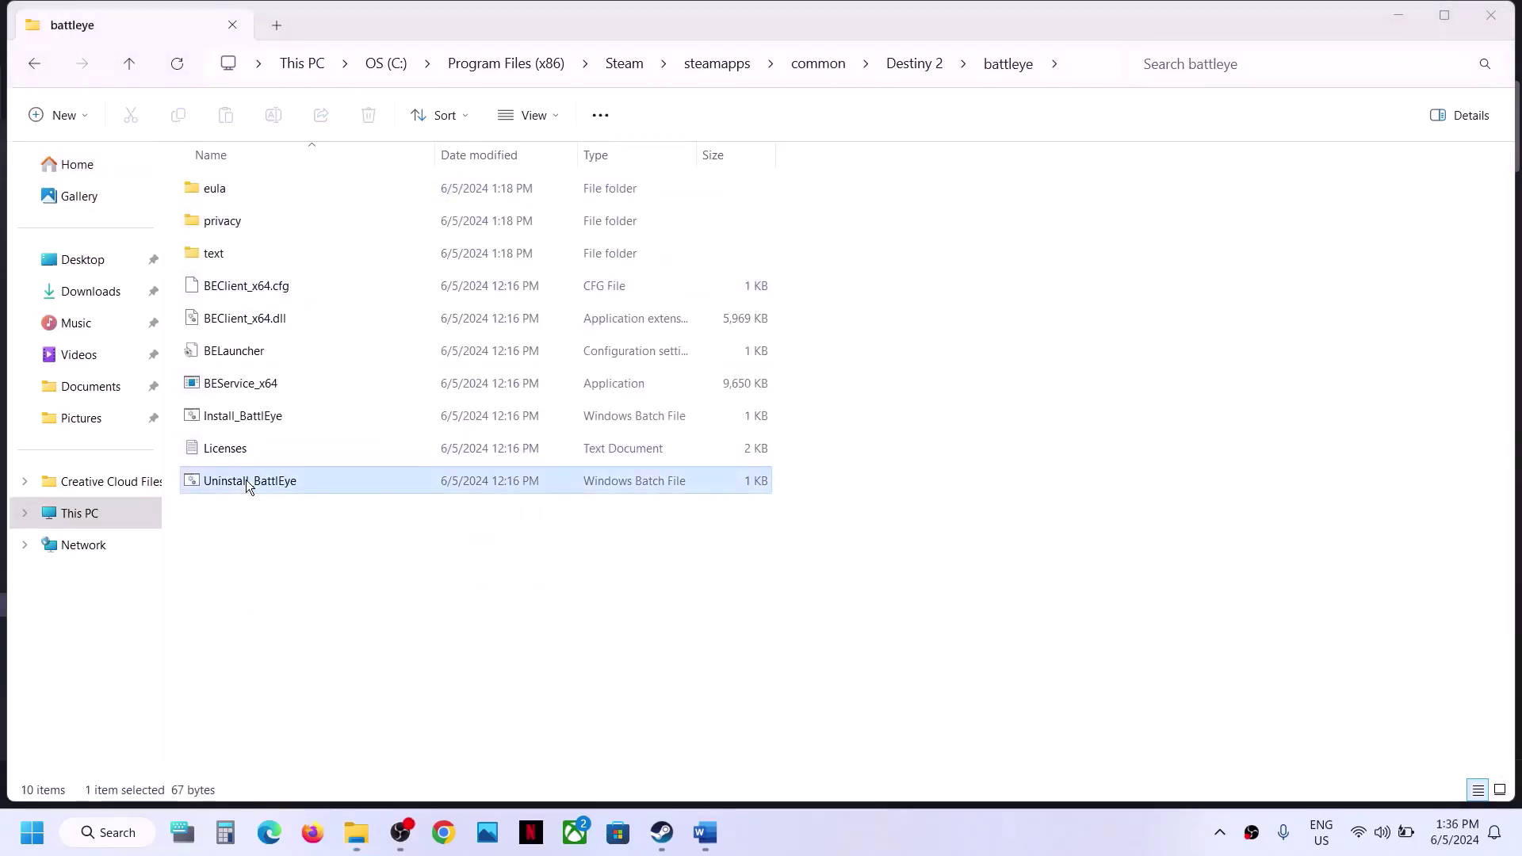
{"action": "right_click", "coordinate": [308, 486]}
{"action": "left_click", "coordinate": [412, 400]}
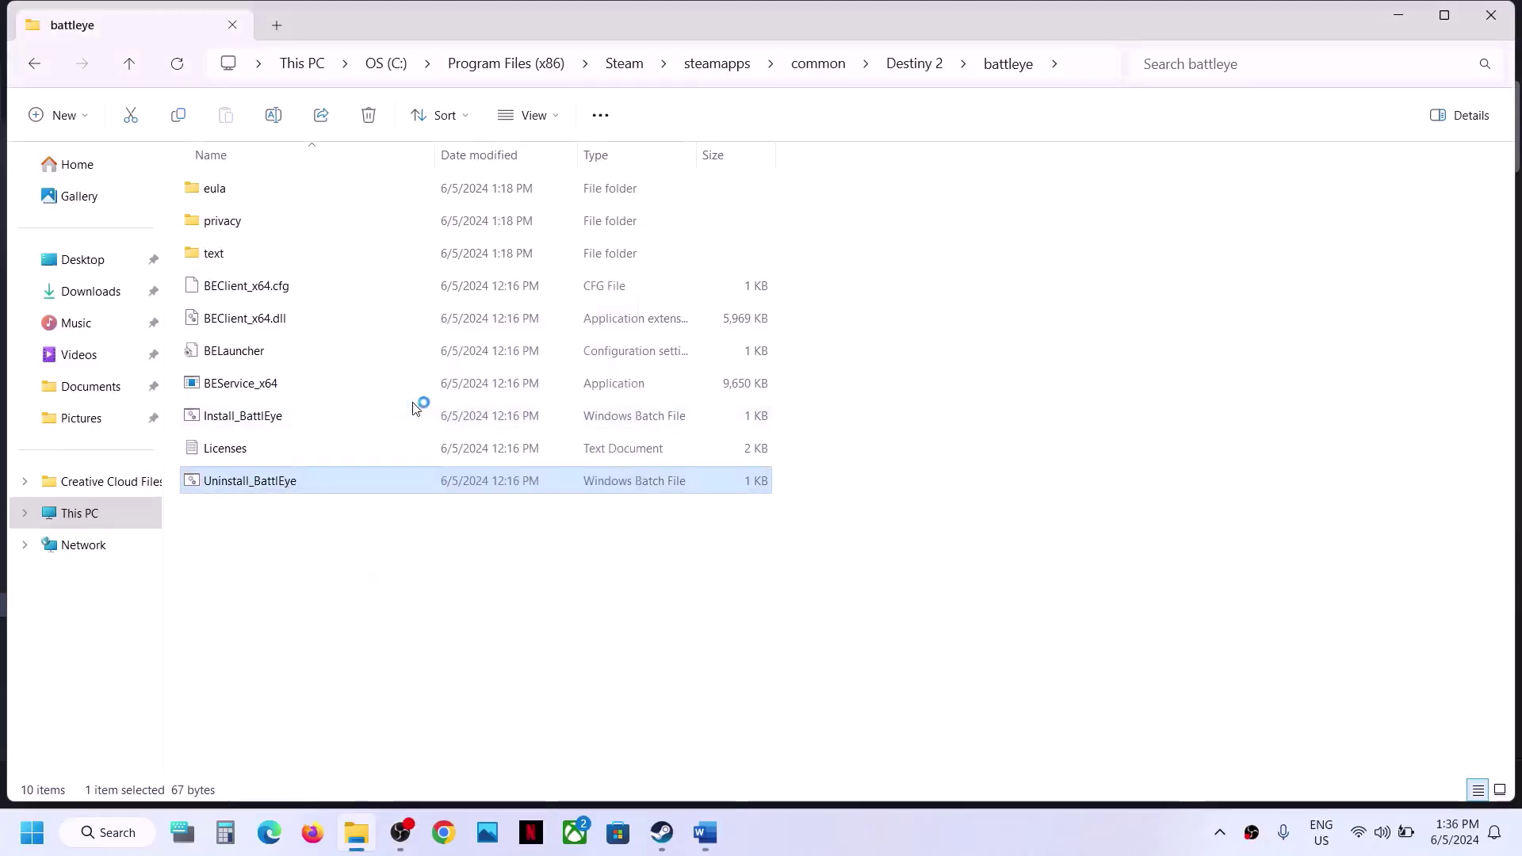
{"action": "left_click", "coordinate": [685, 616]}
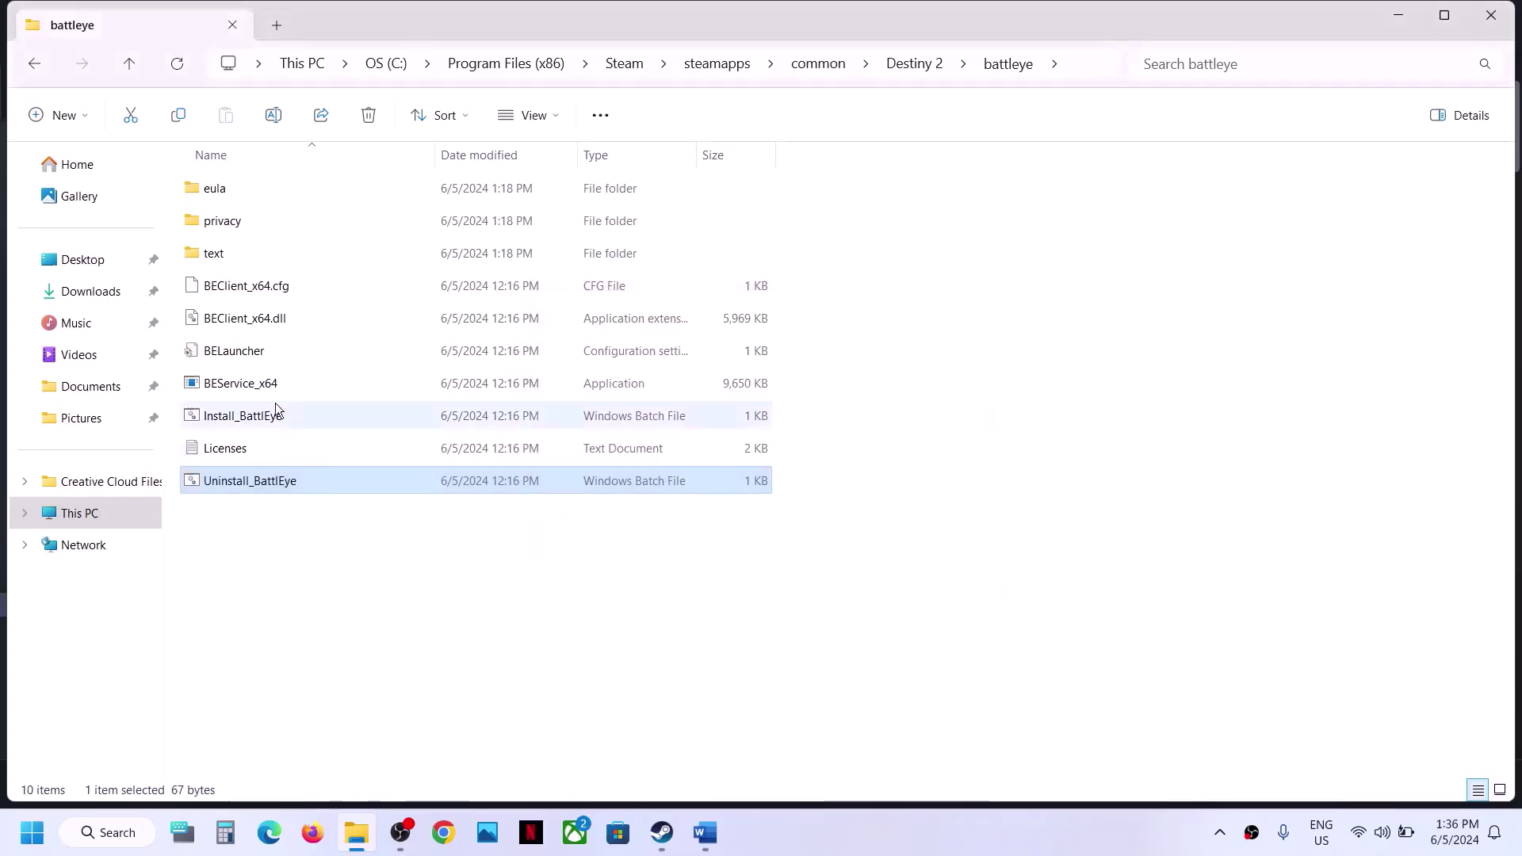
- Run the Install_BattlEye batch file as administrator and approve the User Account Control request
{"action": "left_click", "coordinate": [225, 418]}
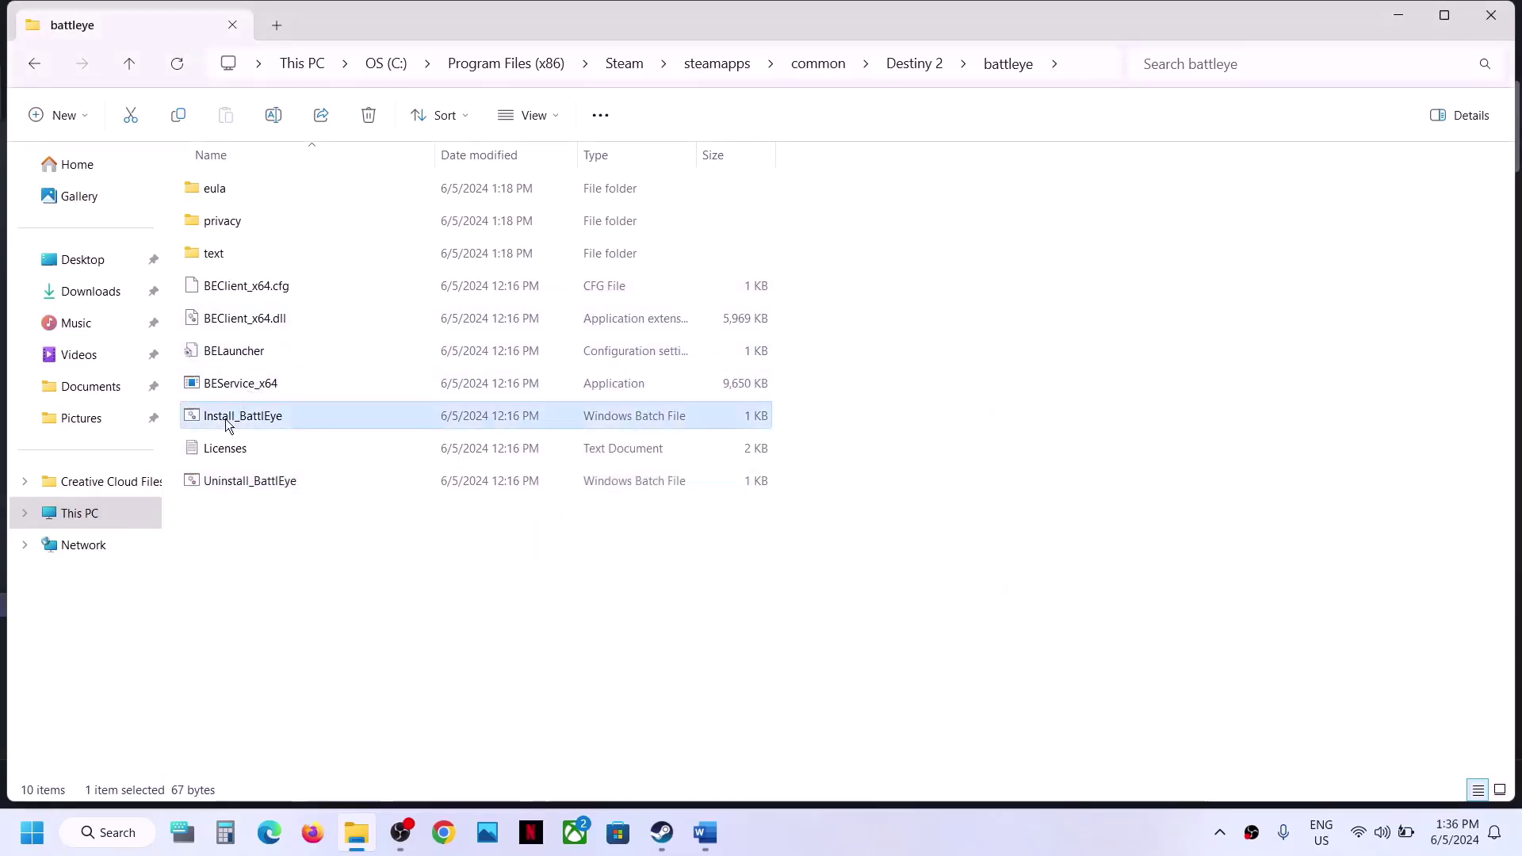
{"action": "right_click", "coordinate": [225, 419]}
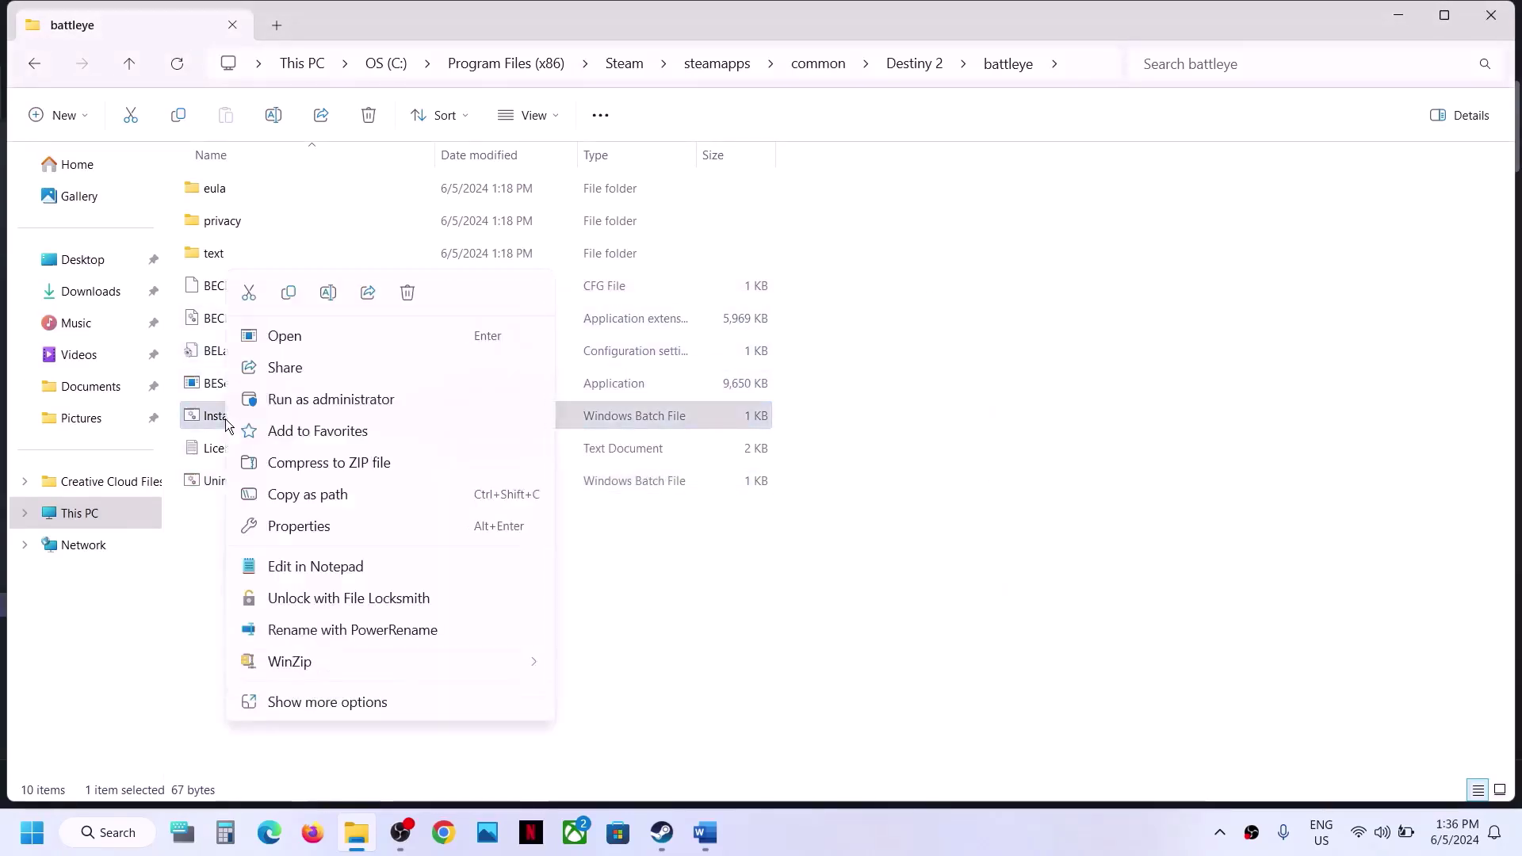
{"action": "left_click", "coordinate": [325, 400]}
{"action": "left_click", "coordinate": [705, 620]}
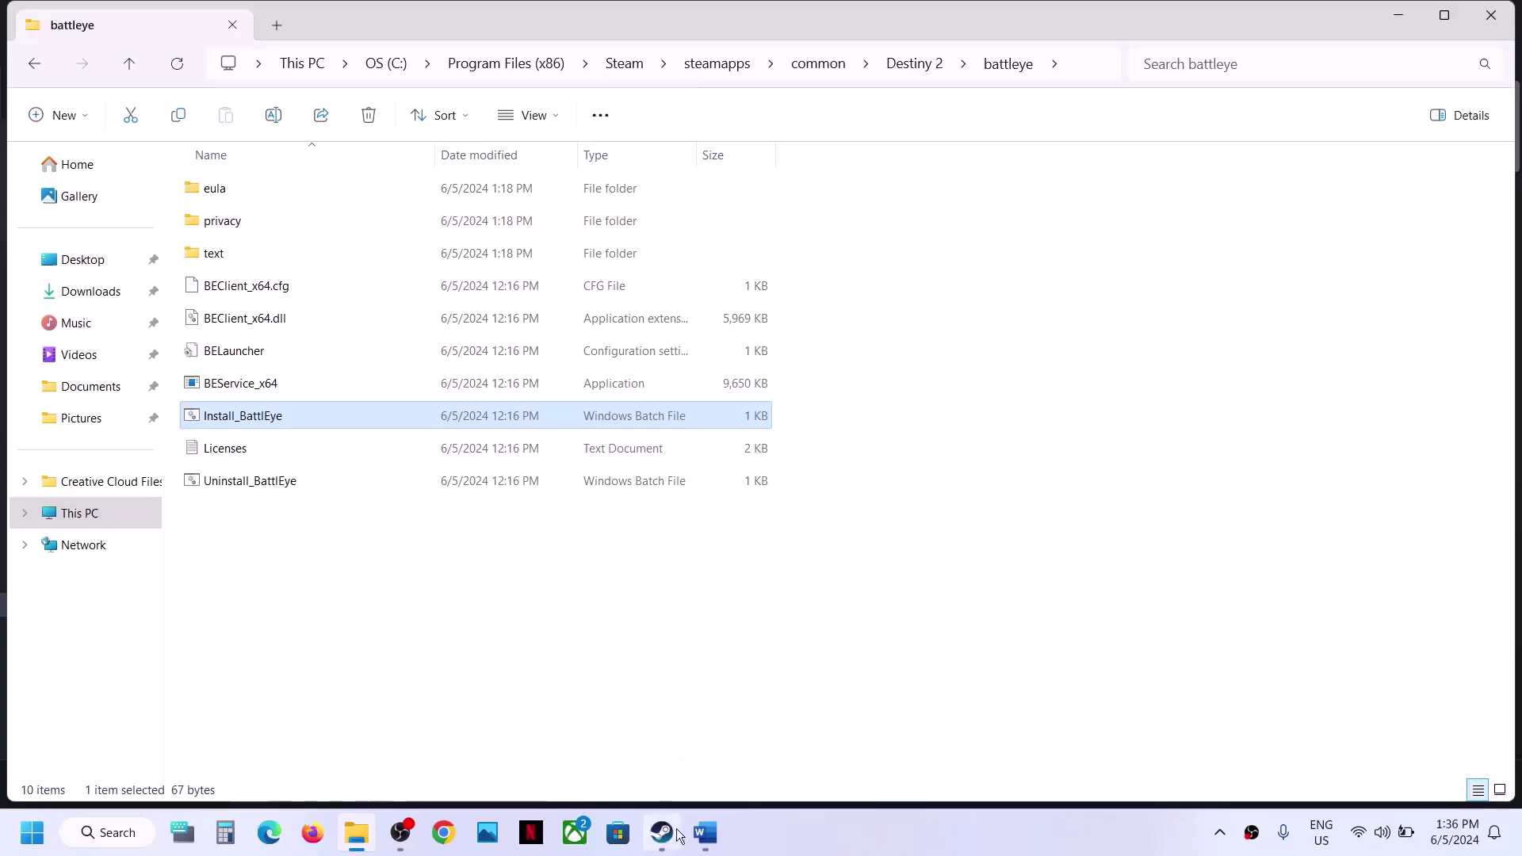
- Run Uninstall_BattlEye again with administrator rights, and launch Destiny 2 from the Steam library
{"action": "left_click", "coordinate": [701, 847]}
{"action": "scroll", "coordinate": [539, 421], "scroll_direction": "down", "scroll_amount": 3}
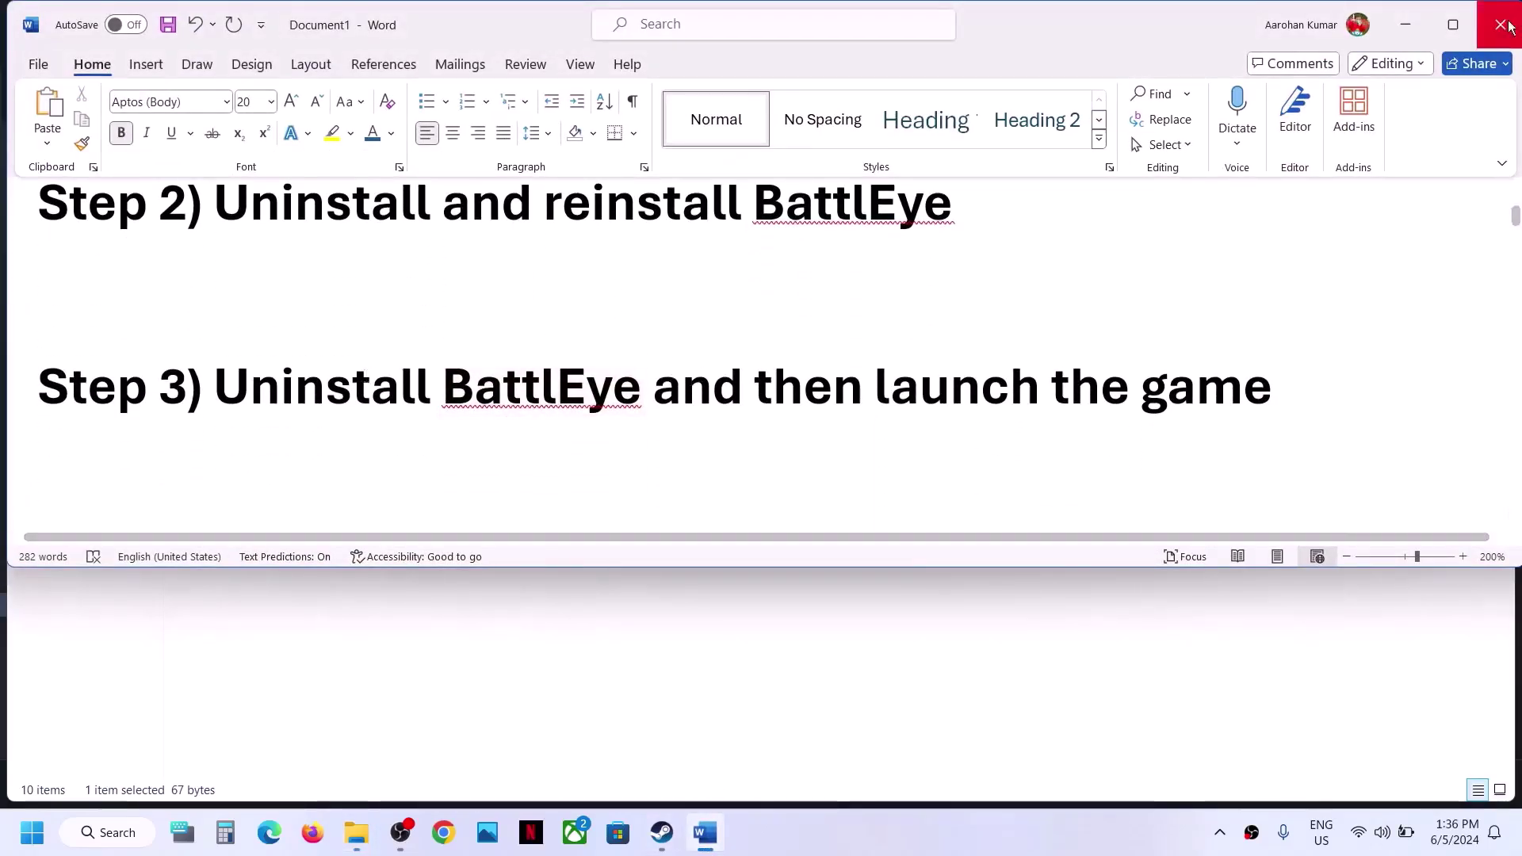
{"action": "left_click", "coordinate": [1411, 24]}
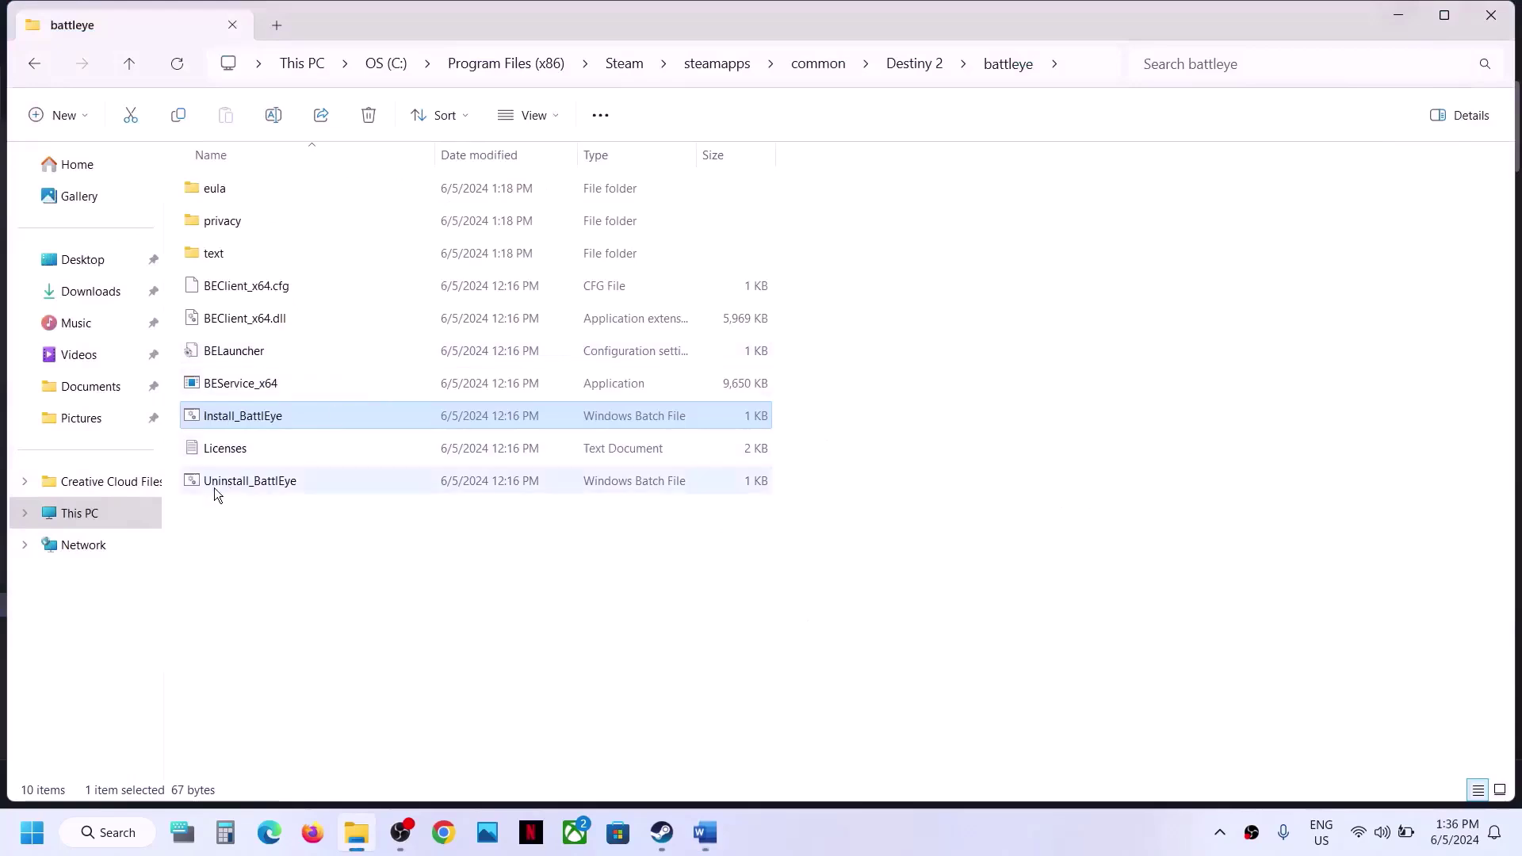
{"action": "right_click", "coordinate": [217, 483]}
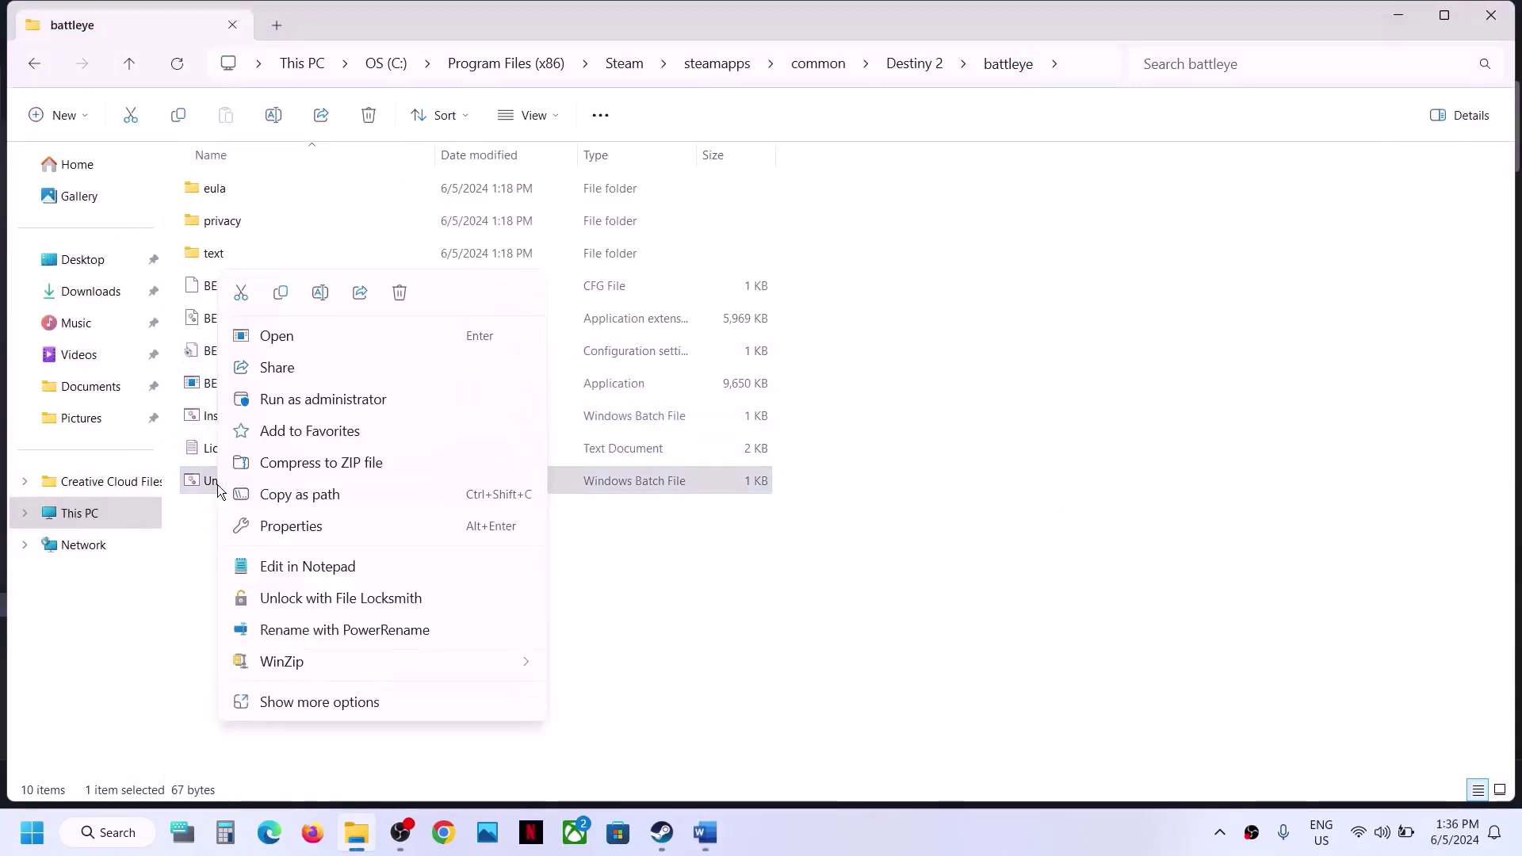
{"action": "left_click", "coordinate": [349, 404]}
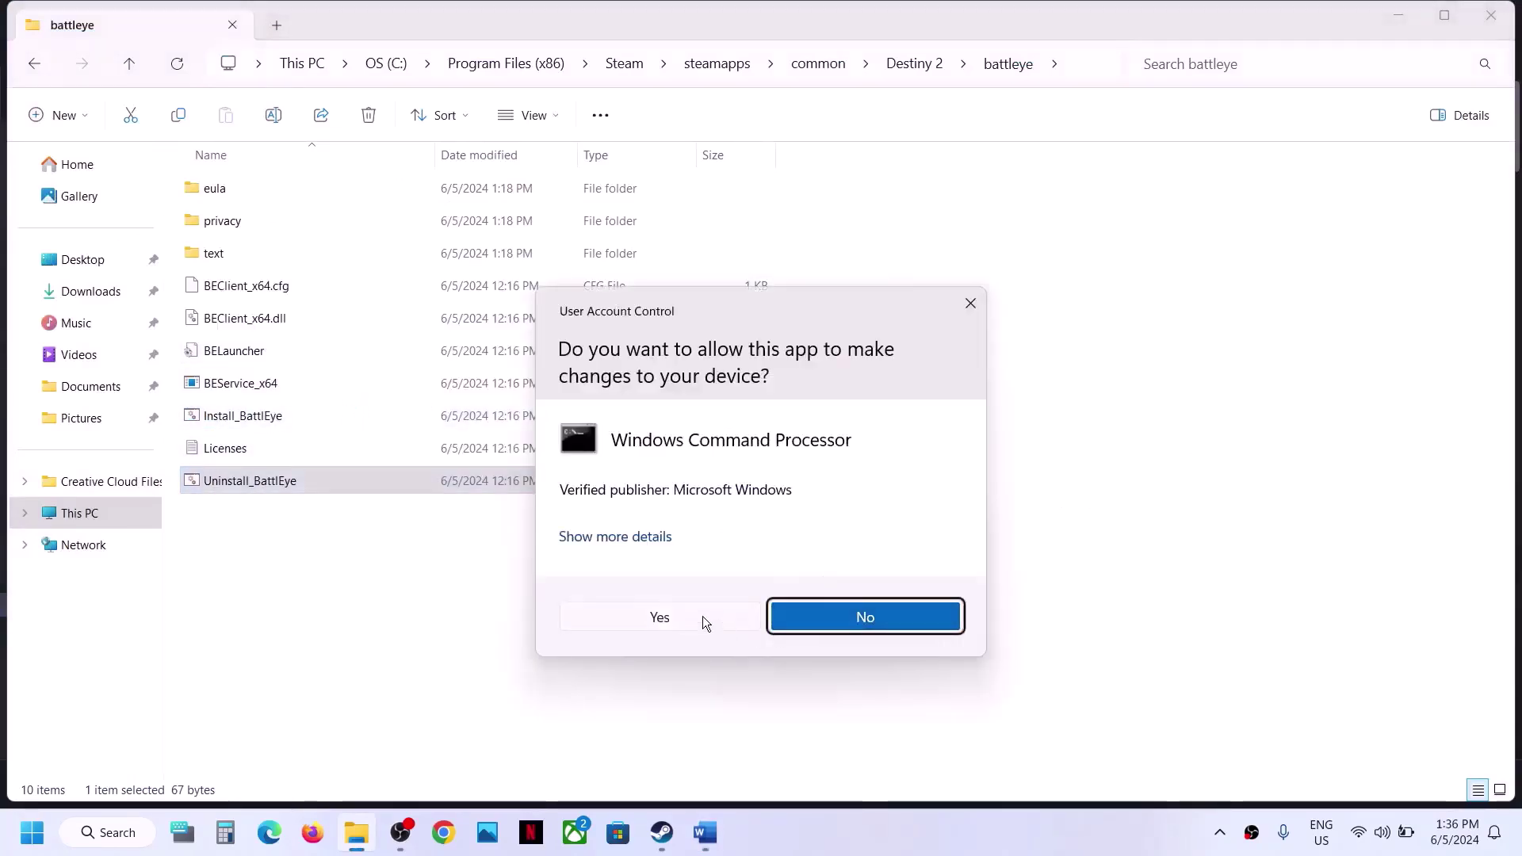
{"action": "left_click", "coordinate": [702, 615]}
{"action": "left_click", "coordinate": [661, 832]}
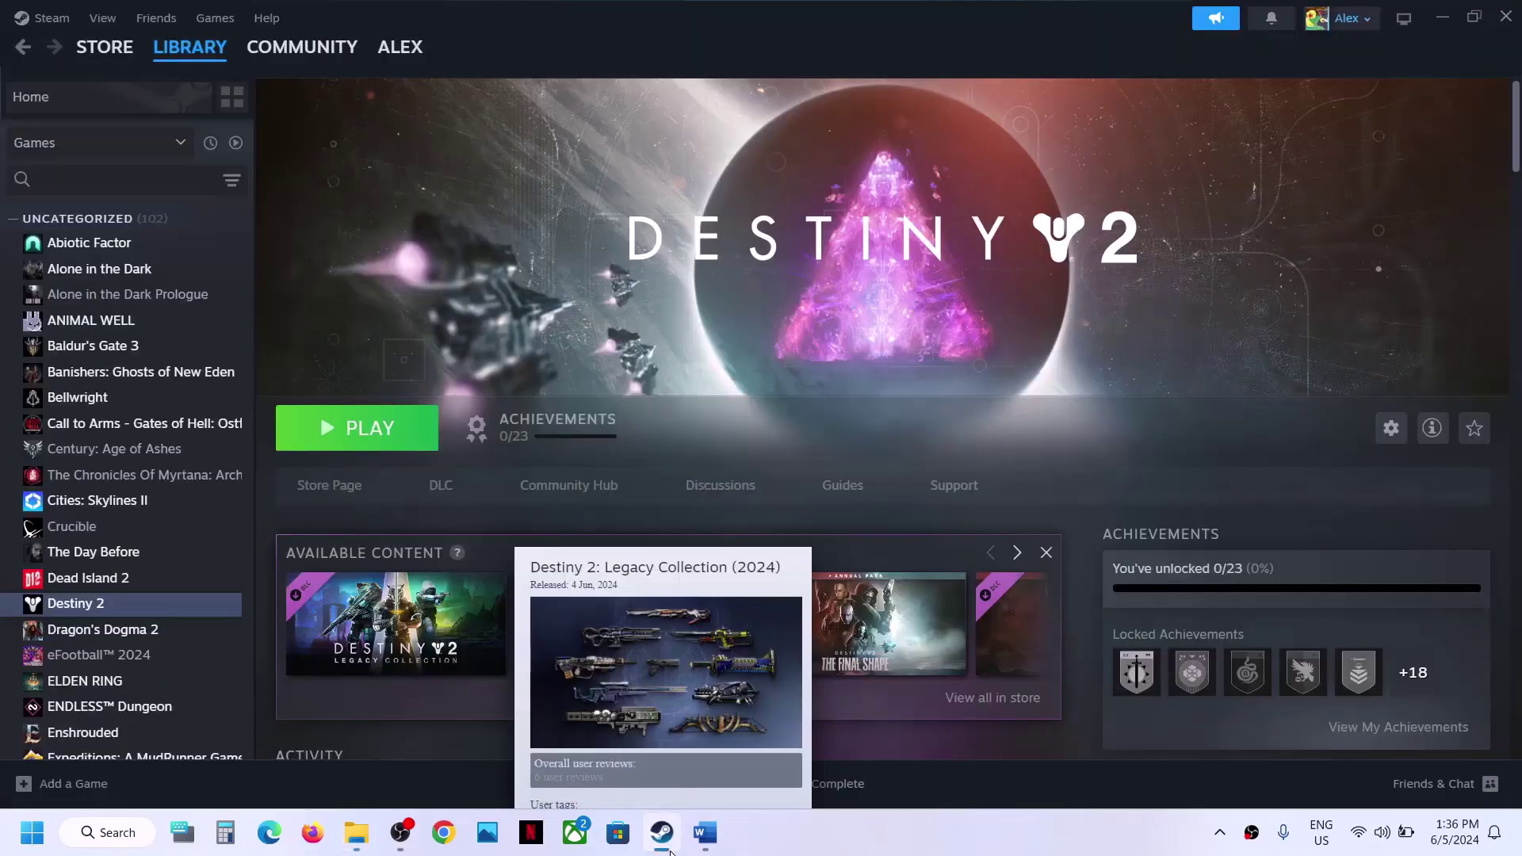
{"action": "left_click", "coordinate": [377, 443]}
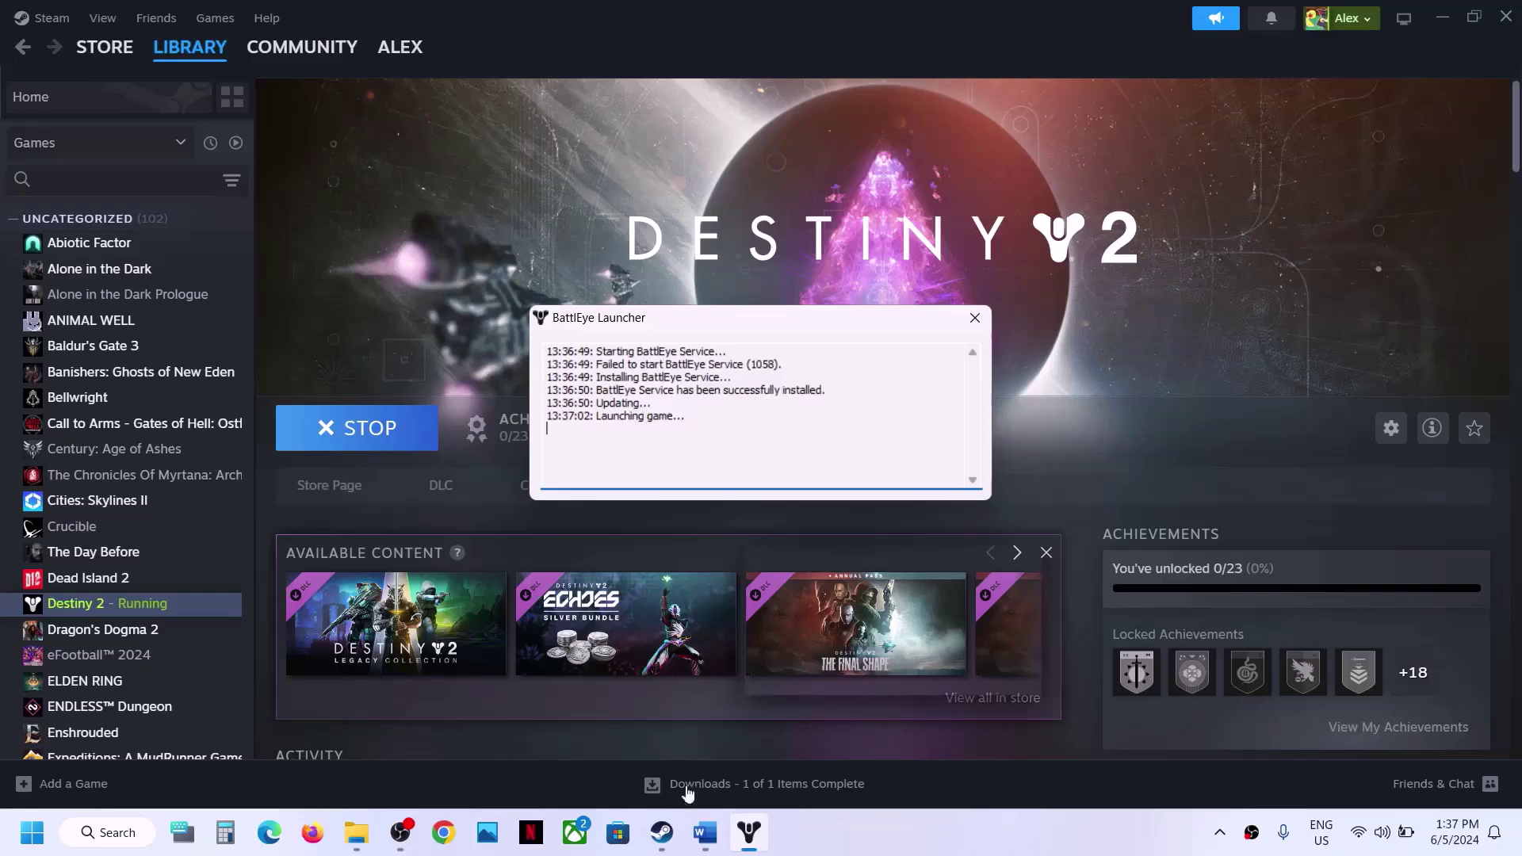
- Review steps 3 and 4 of the troubleshooting notes in the Word document
{"action": "left_click", "coordinate": [705, 832]}
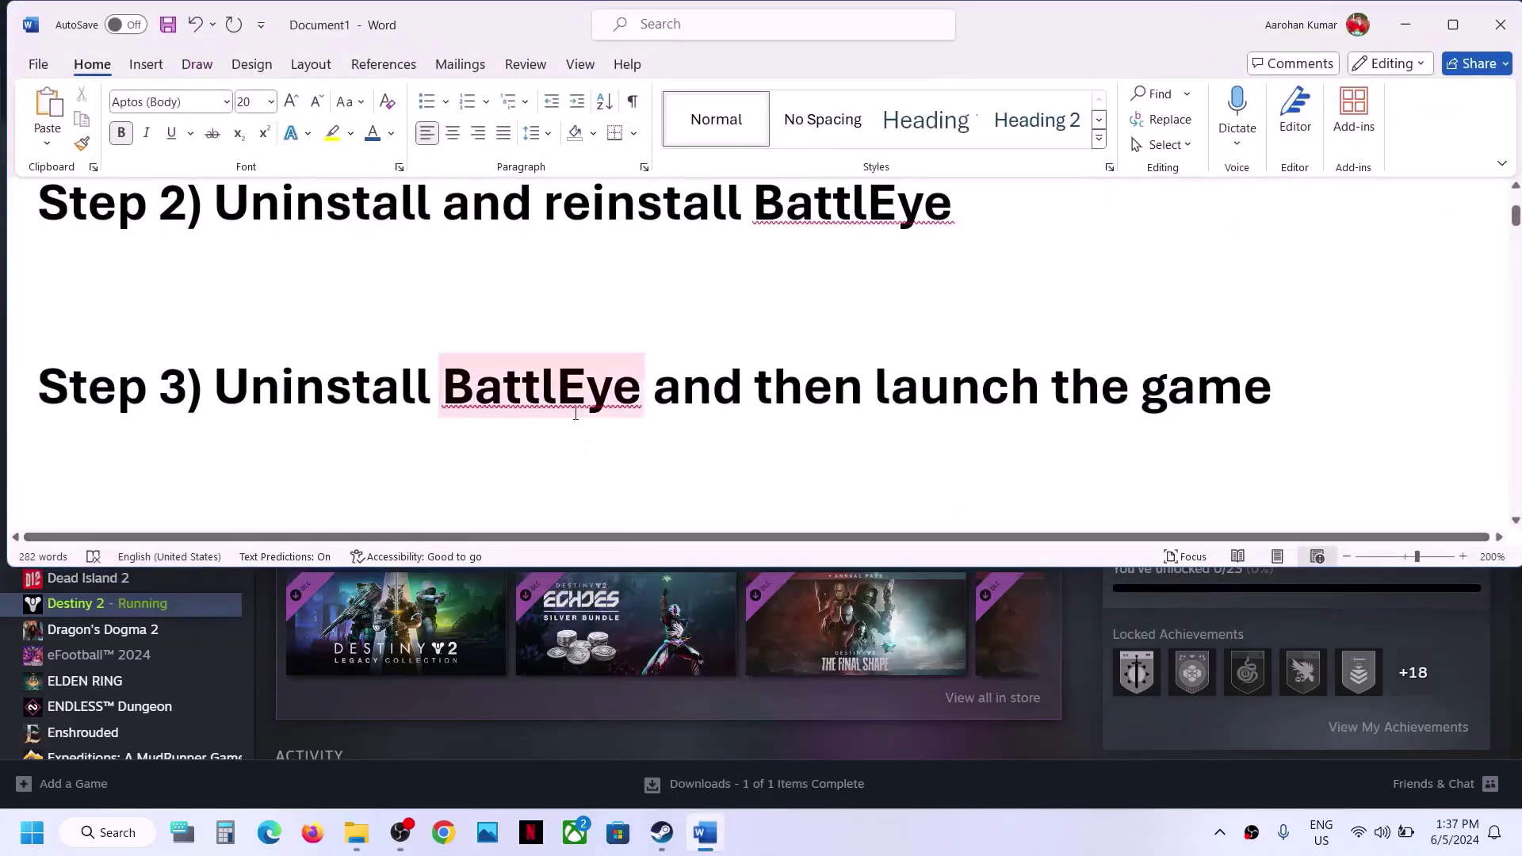
{"action": "scroll", "coordinate": [578, 412], "scroll_direction": "down", "scroll_amount": 2}
{"action": "scroll", "coordinate": [456, 399], "scroll_direction": "up", "scroll_amount": 2}
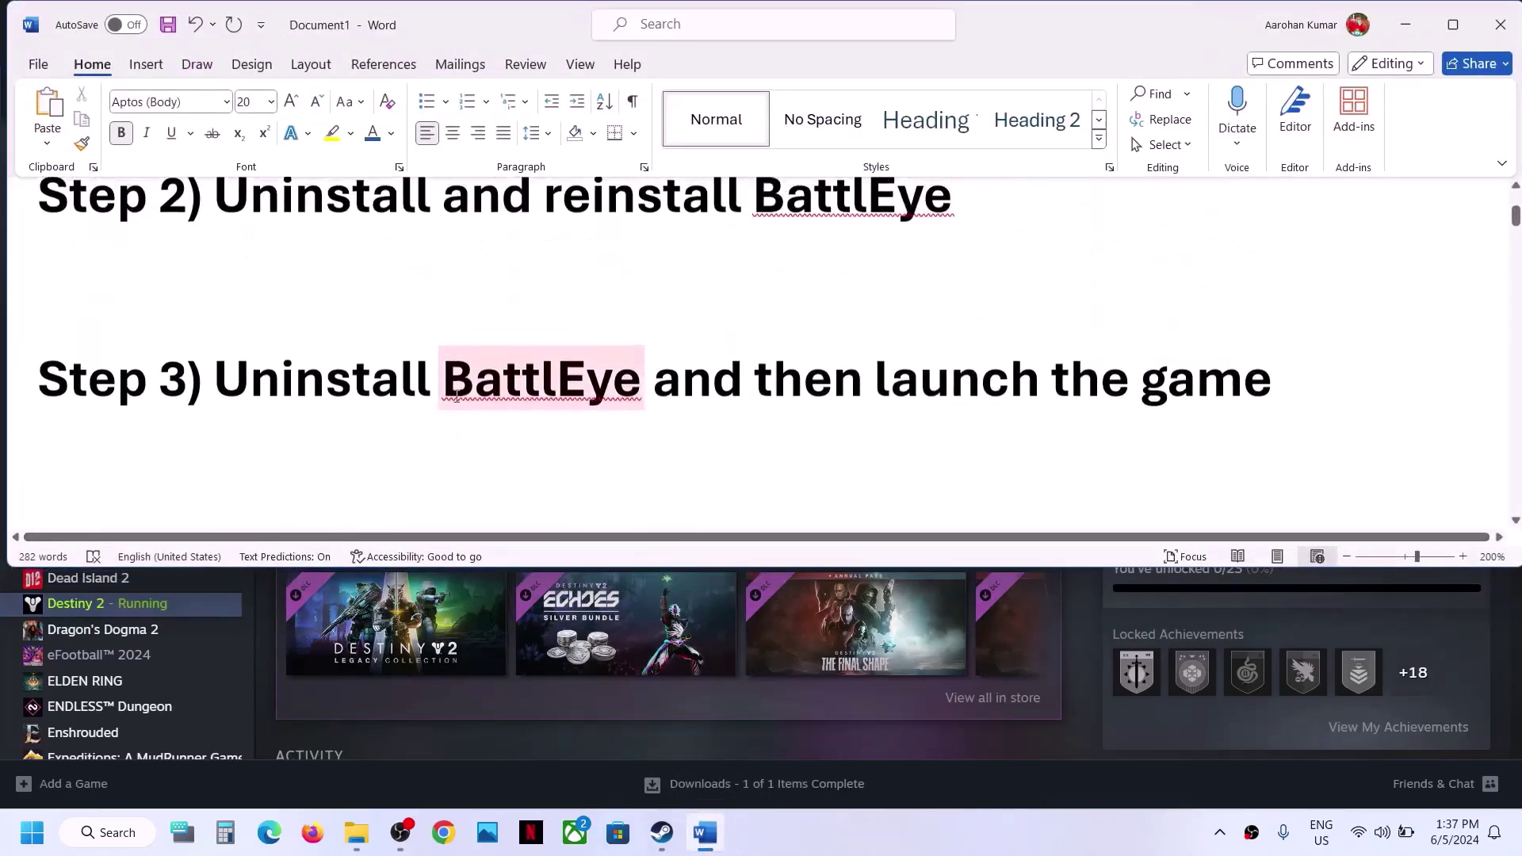
{"action": "scroll", "coordinate": [388, 386], "scroll_direction": "down", "scroll_amount": 1}
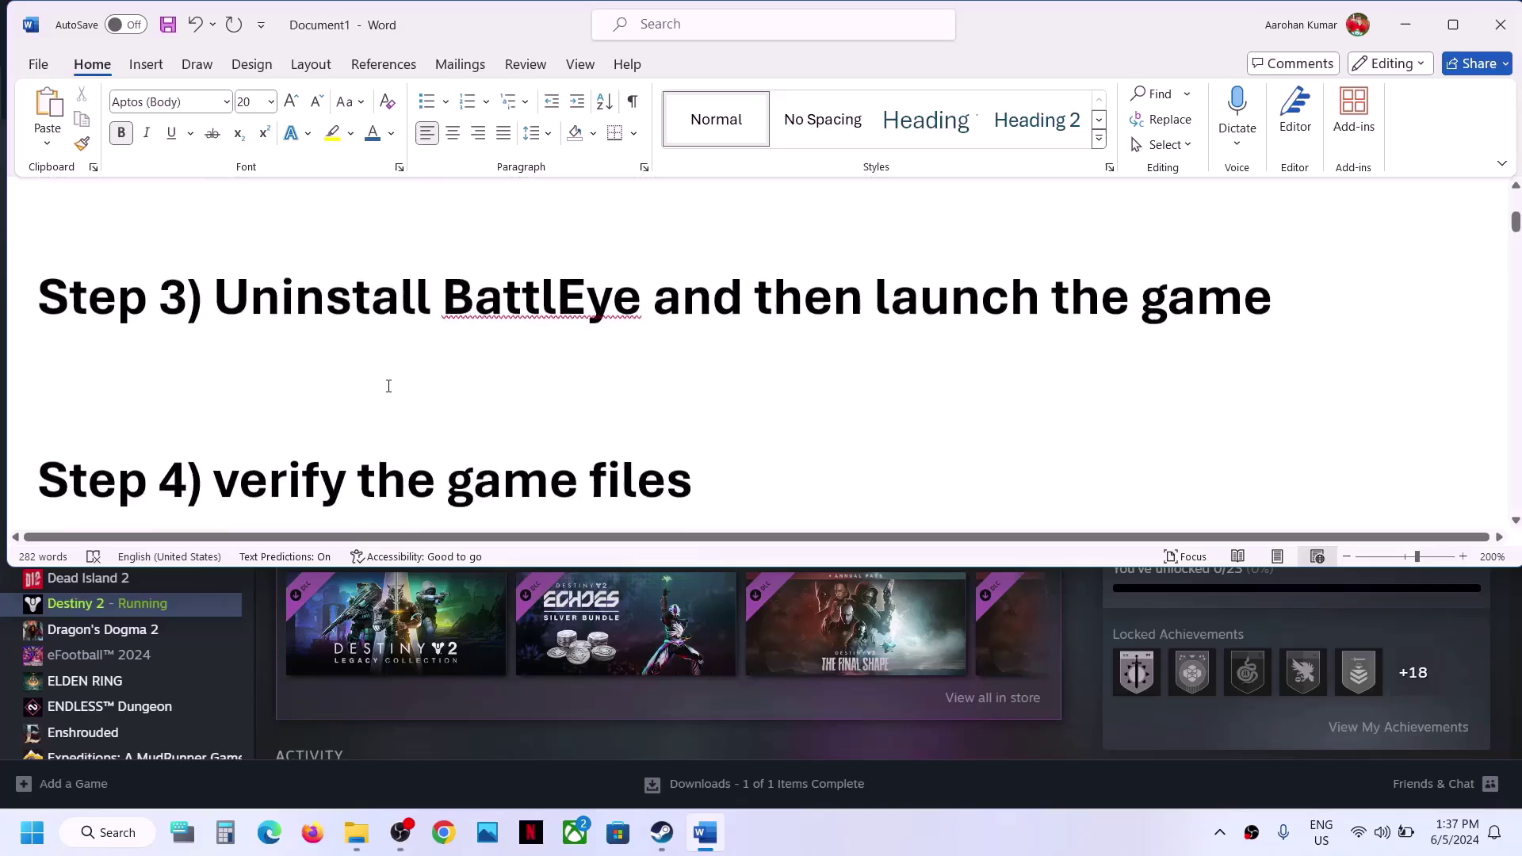
{"action": "double_click", "coordinate": [271, 456]}
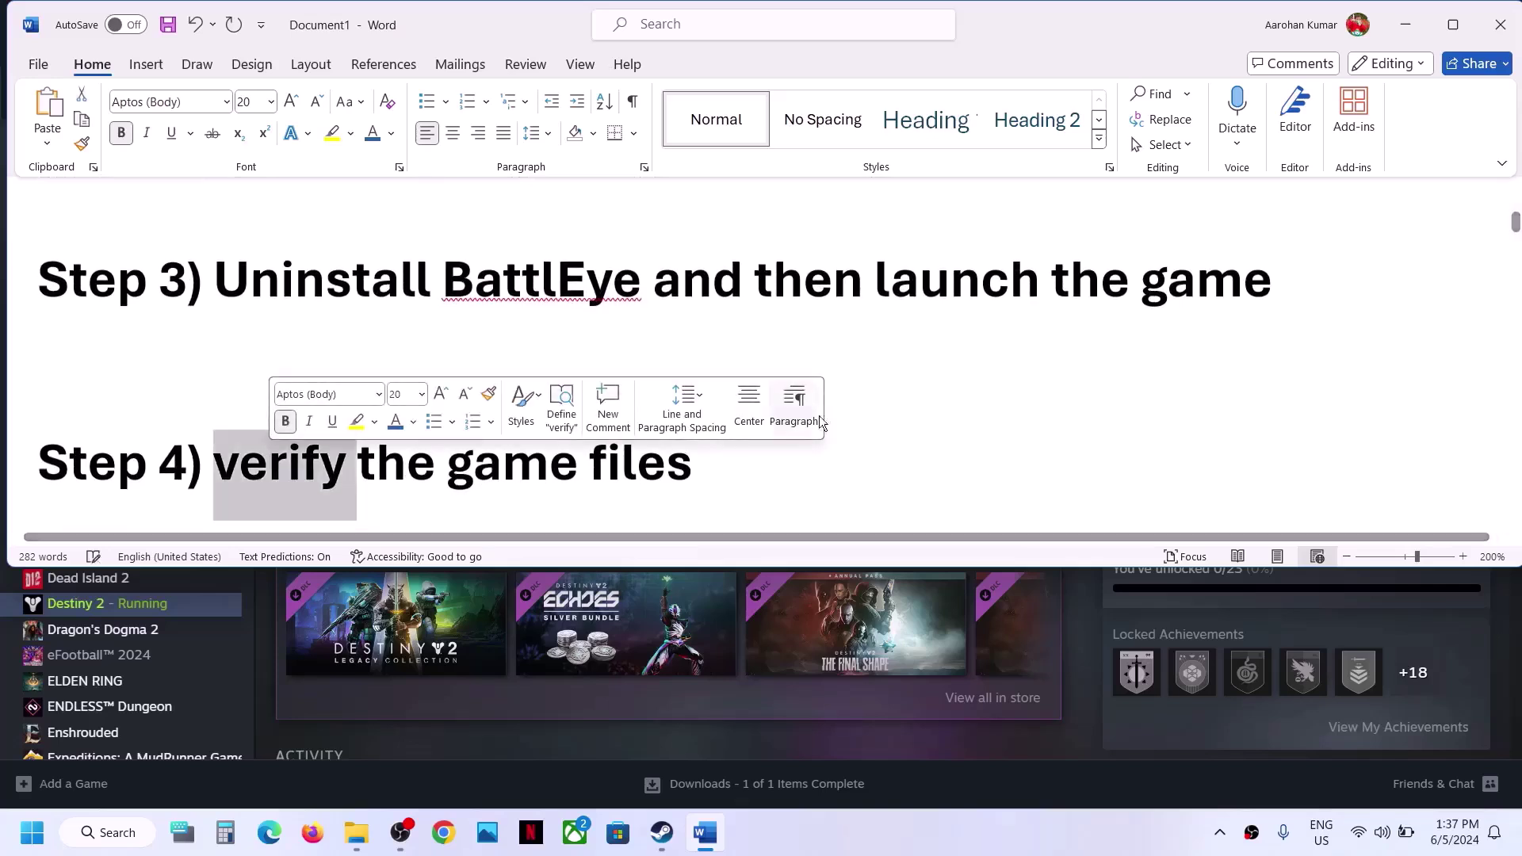
{"action": "left_click", "coordinate": [959, 415]}
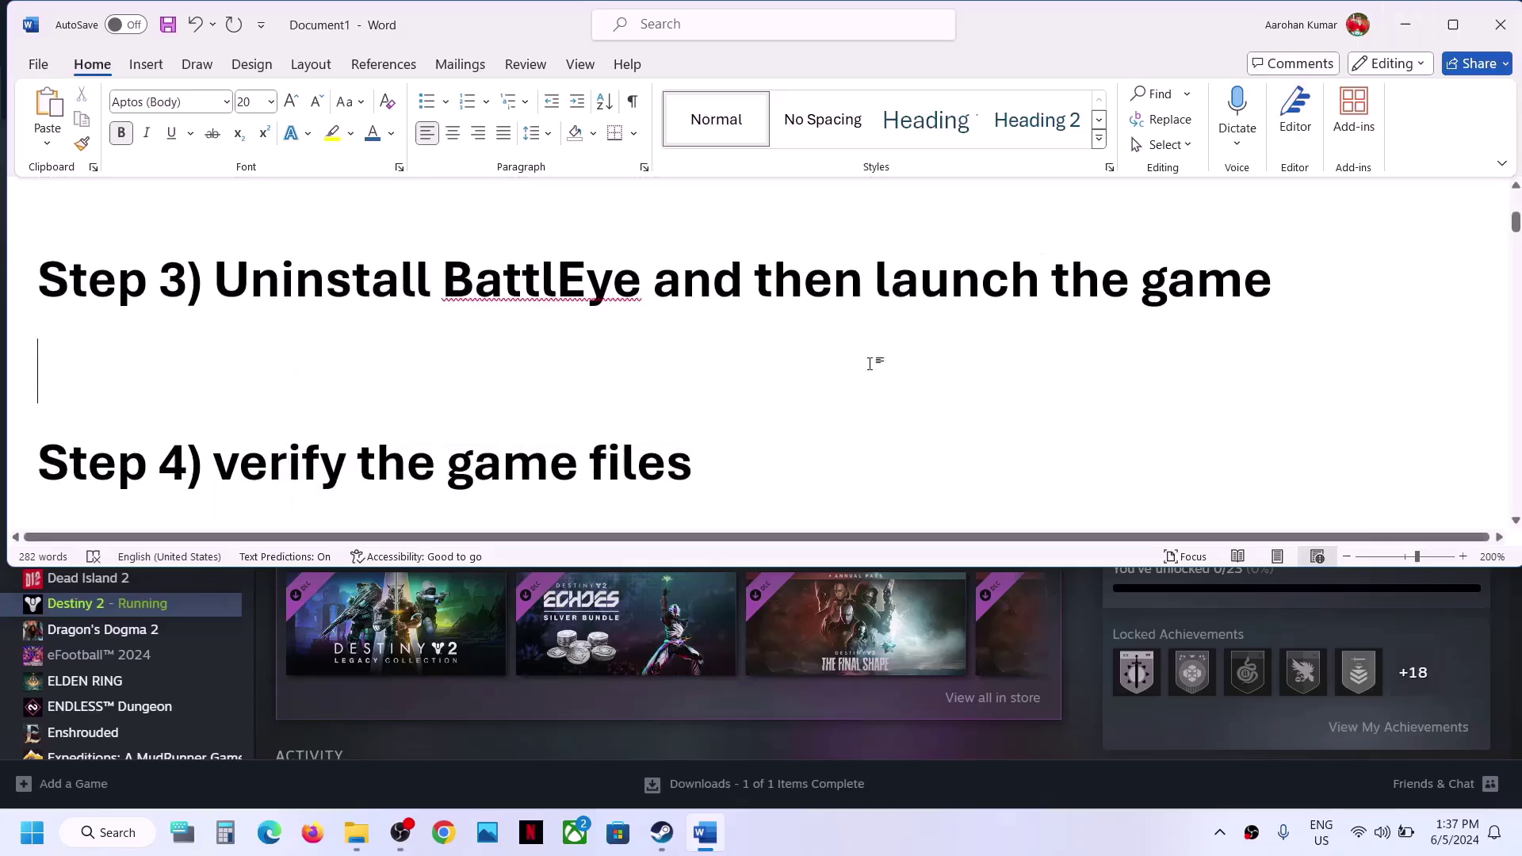
{"action": "scroll", "coordinate": [873, 362], "scroll_direction": "down", "scroll_amount": 1}
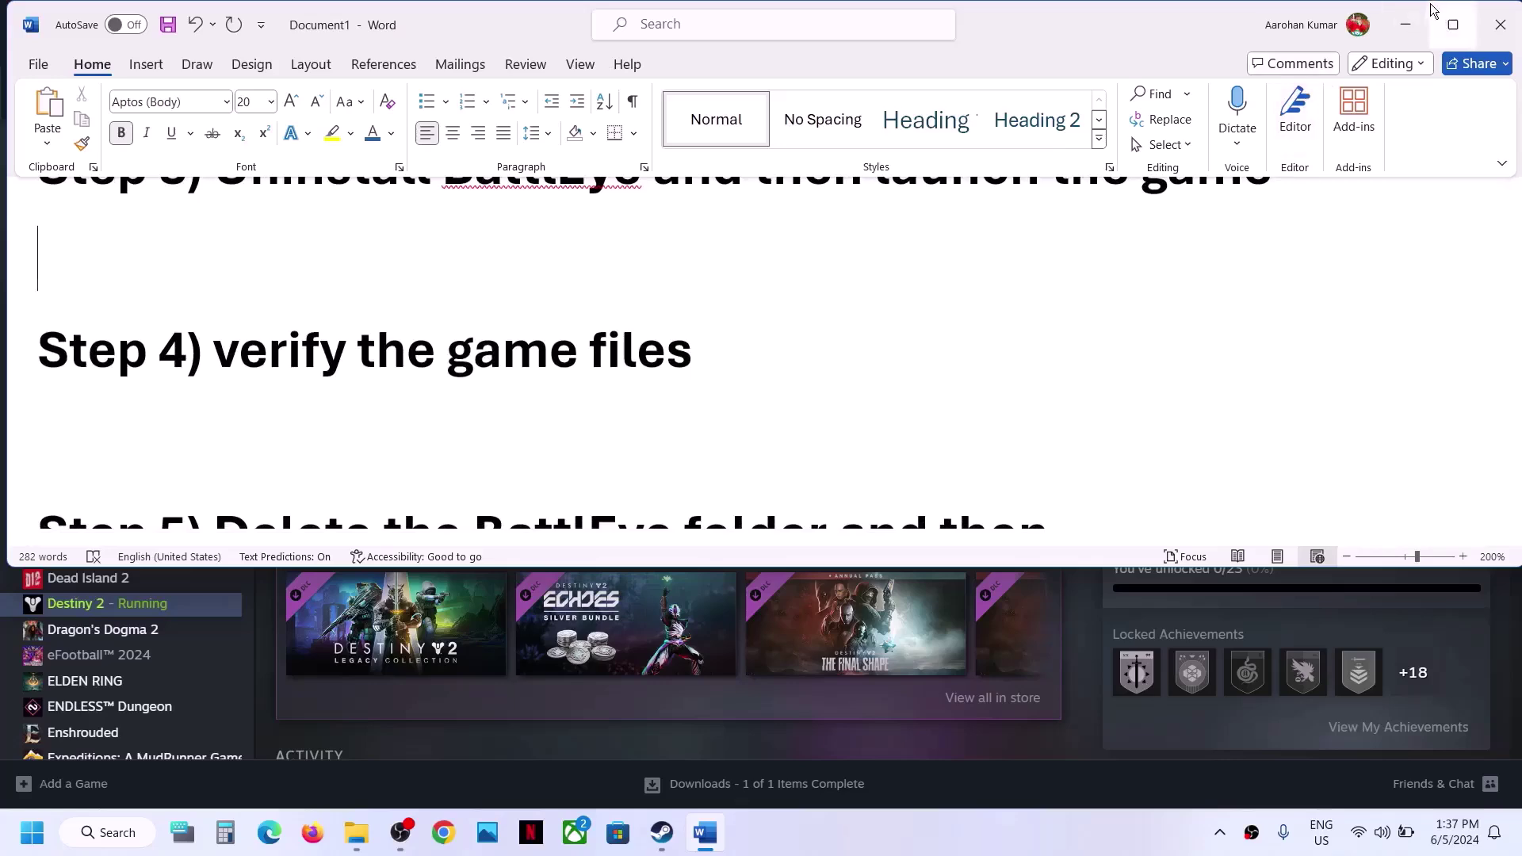
{"action": "left_click", "coordinate": [1405, 24]}
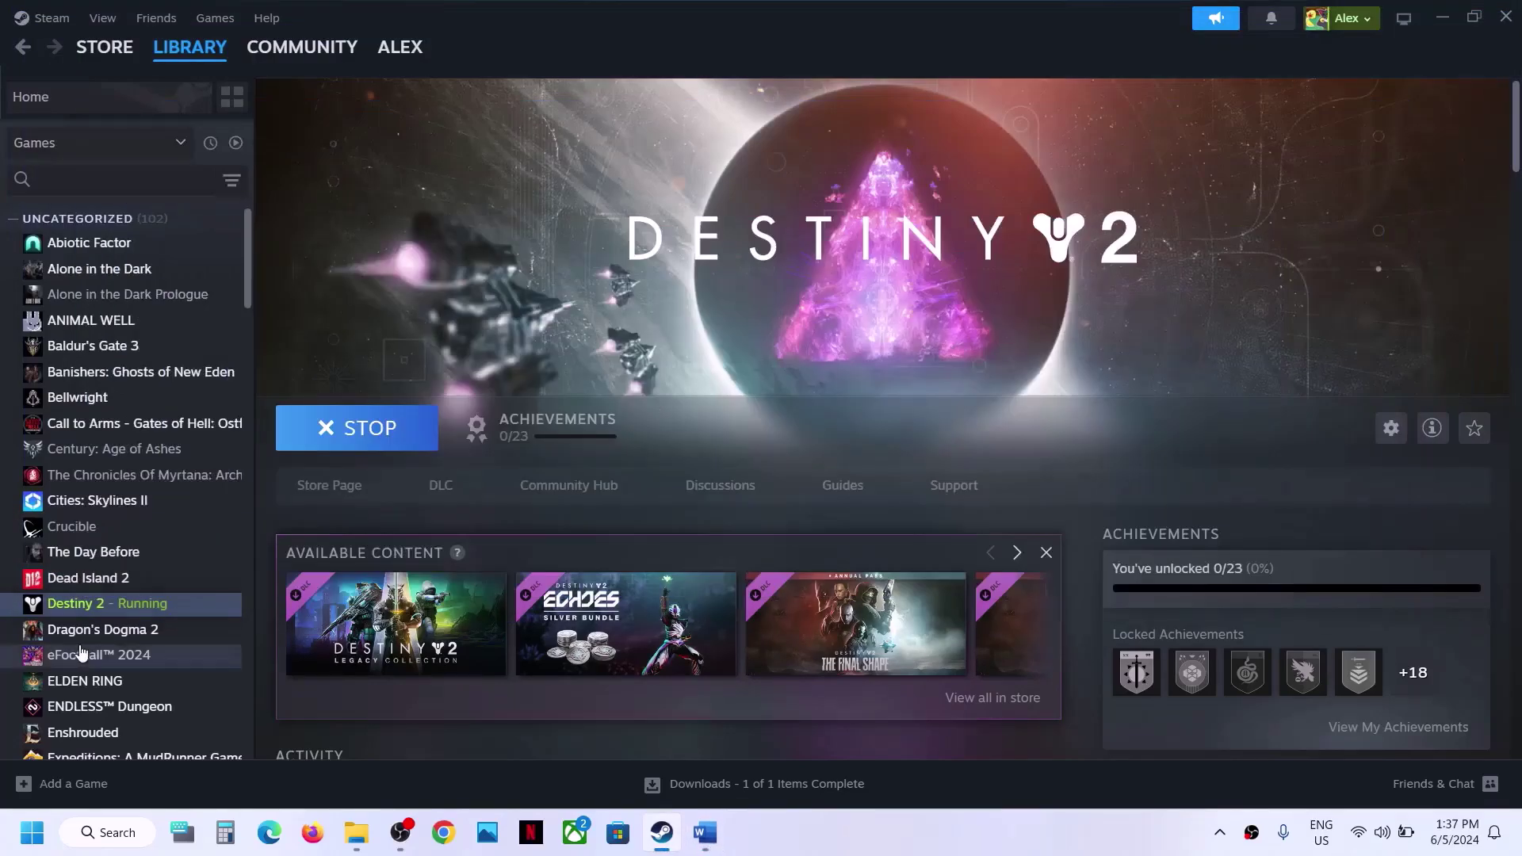
- View the Installed Files page of Destiny 2's properties in Steam for the game file integrity verification option, and close the properties
{"action": "right_click", "coordinate": [114, 602]}
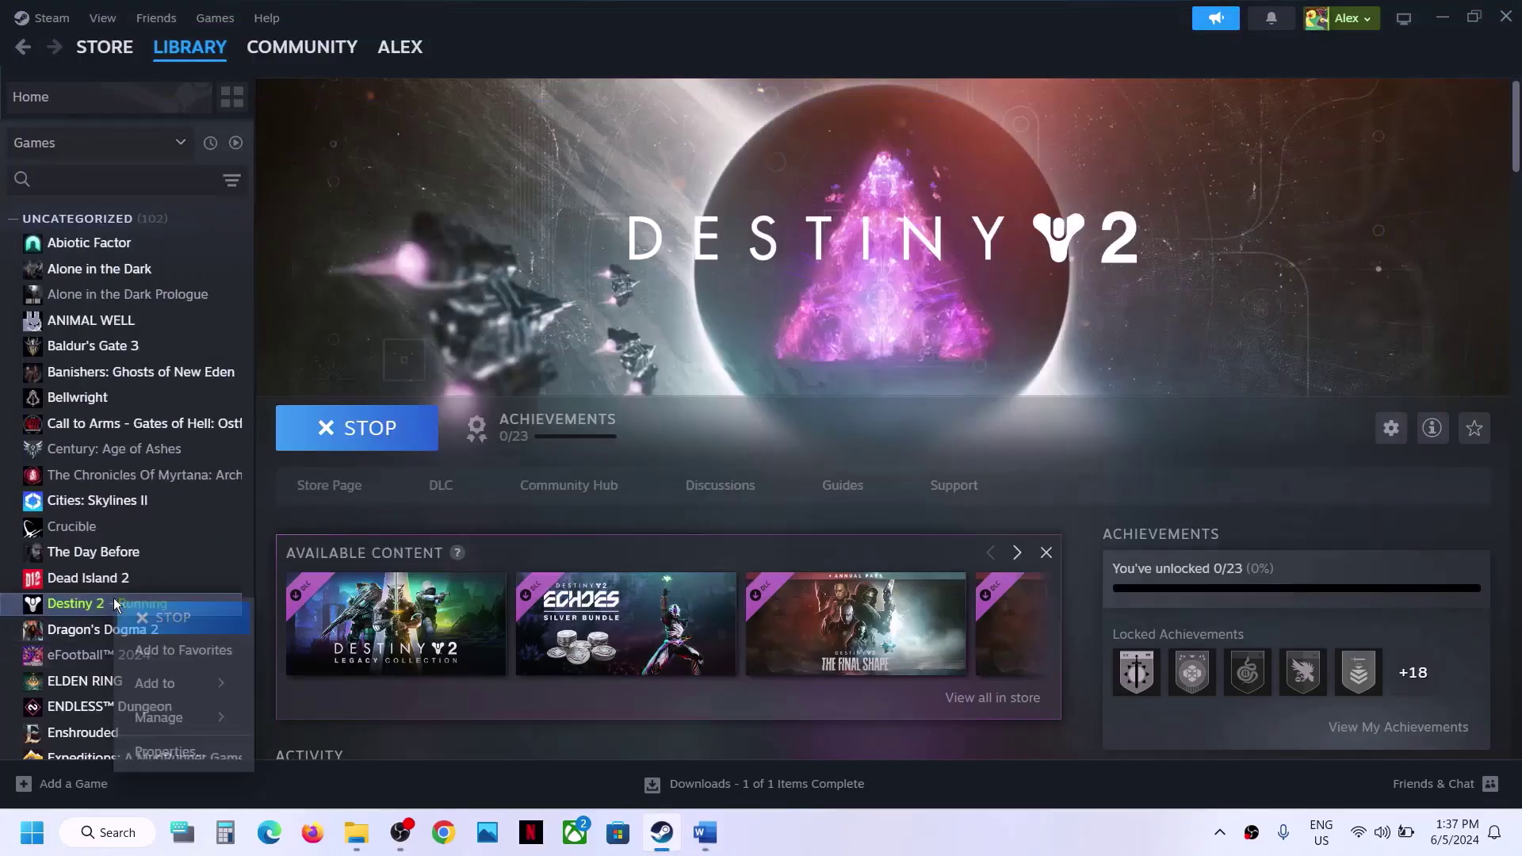
{"action": "left_click", "coordinate": [165, 749]}
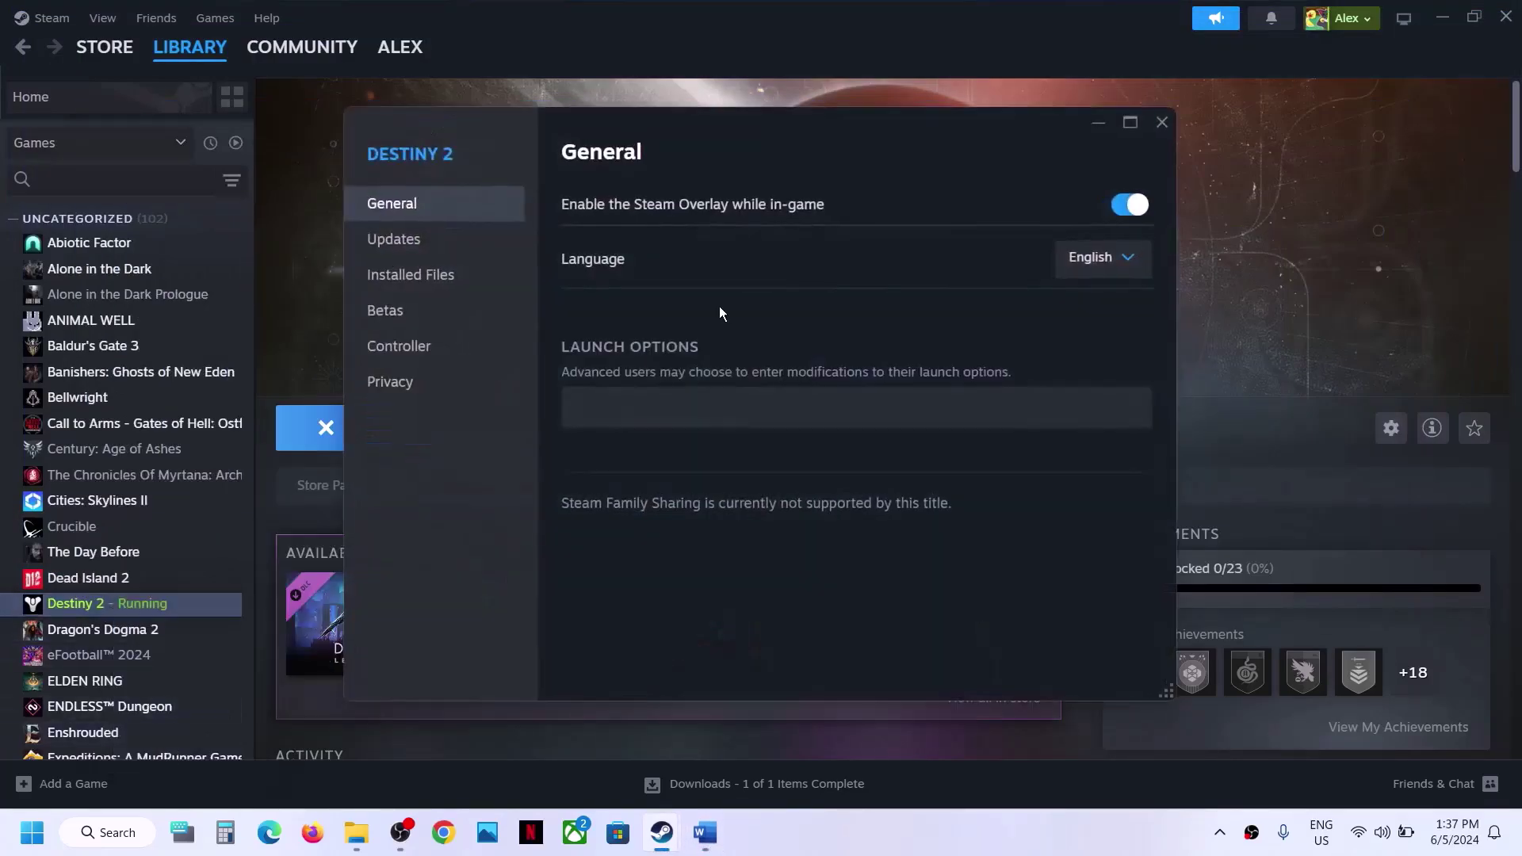
{"action": "left_click", "coordinate": [442, 290]}
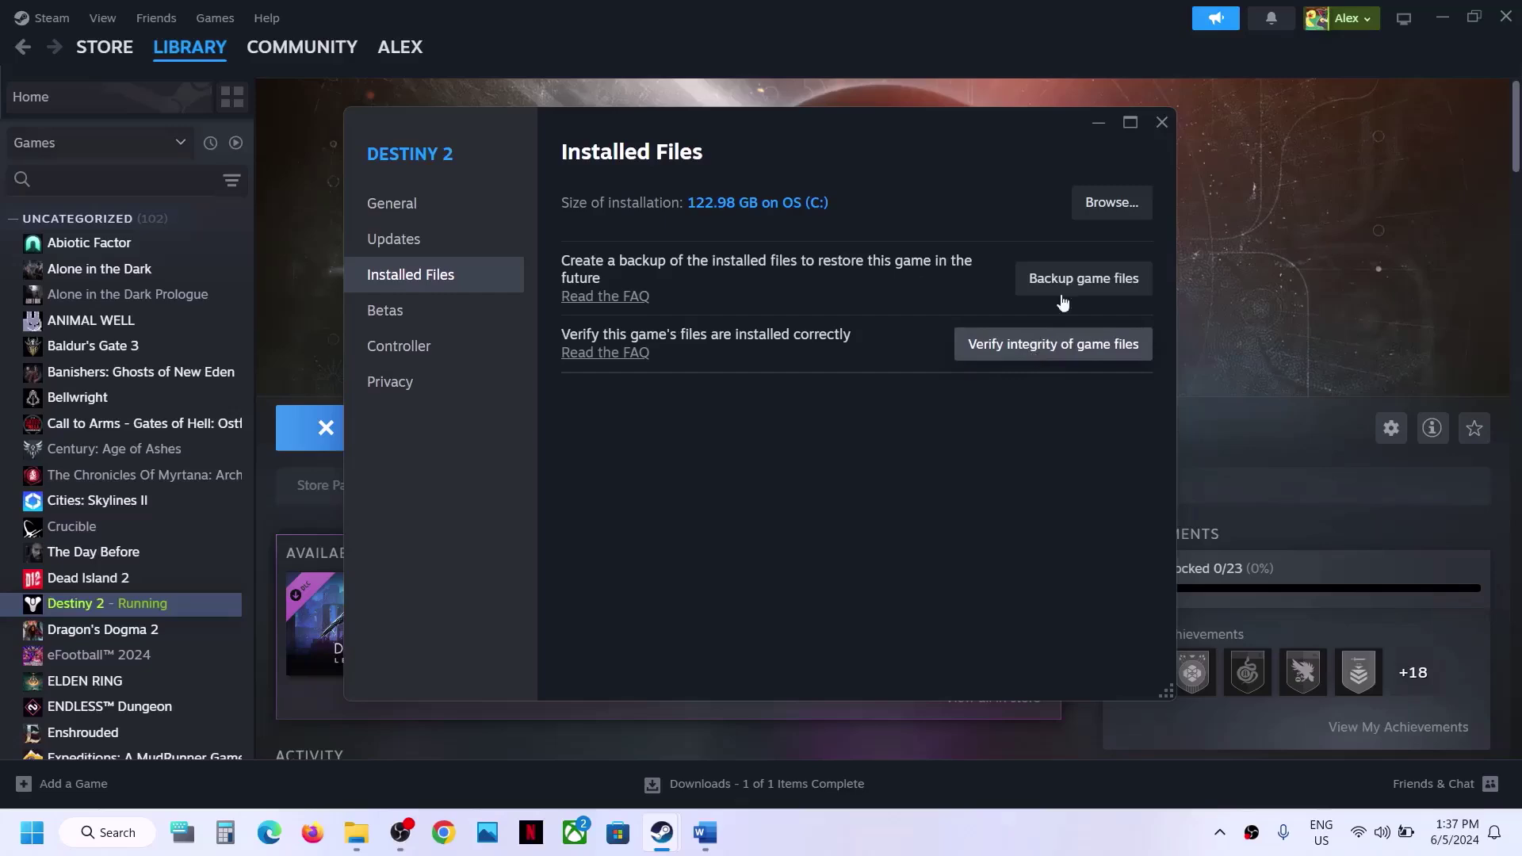
{"action": "left_click", "coordinate": [1159, 123]}
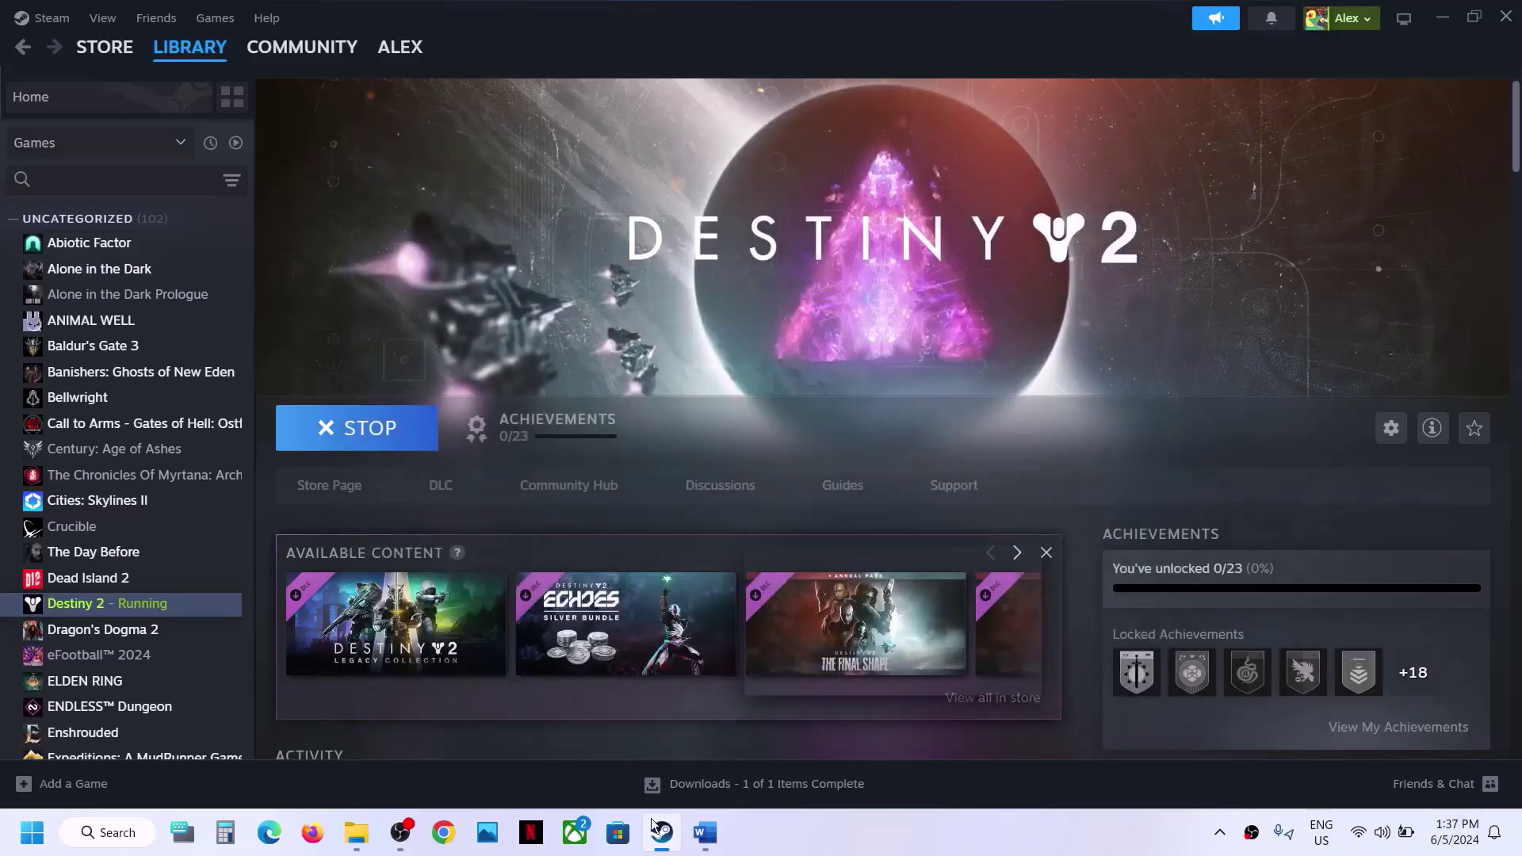
- Read step 5 of the troubleshooting notes in the Word document, check the running Destiny 2 game, and return to the Steam library
{"action": "left_click", "coordinate": [717, 837]}
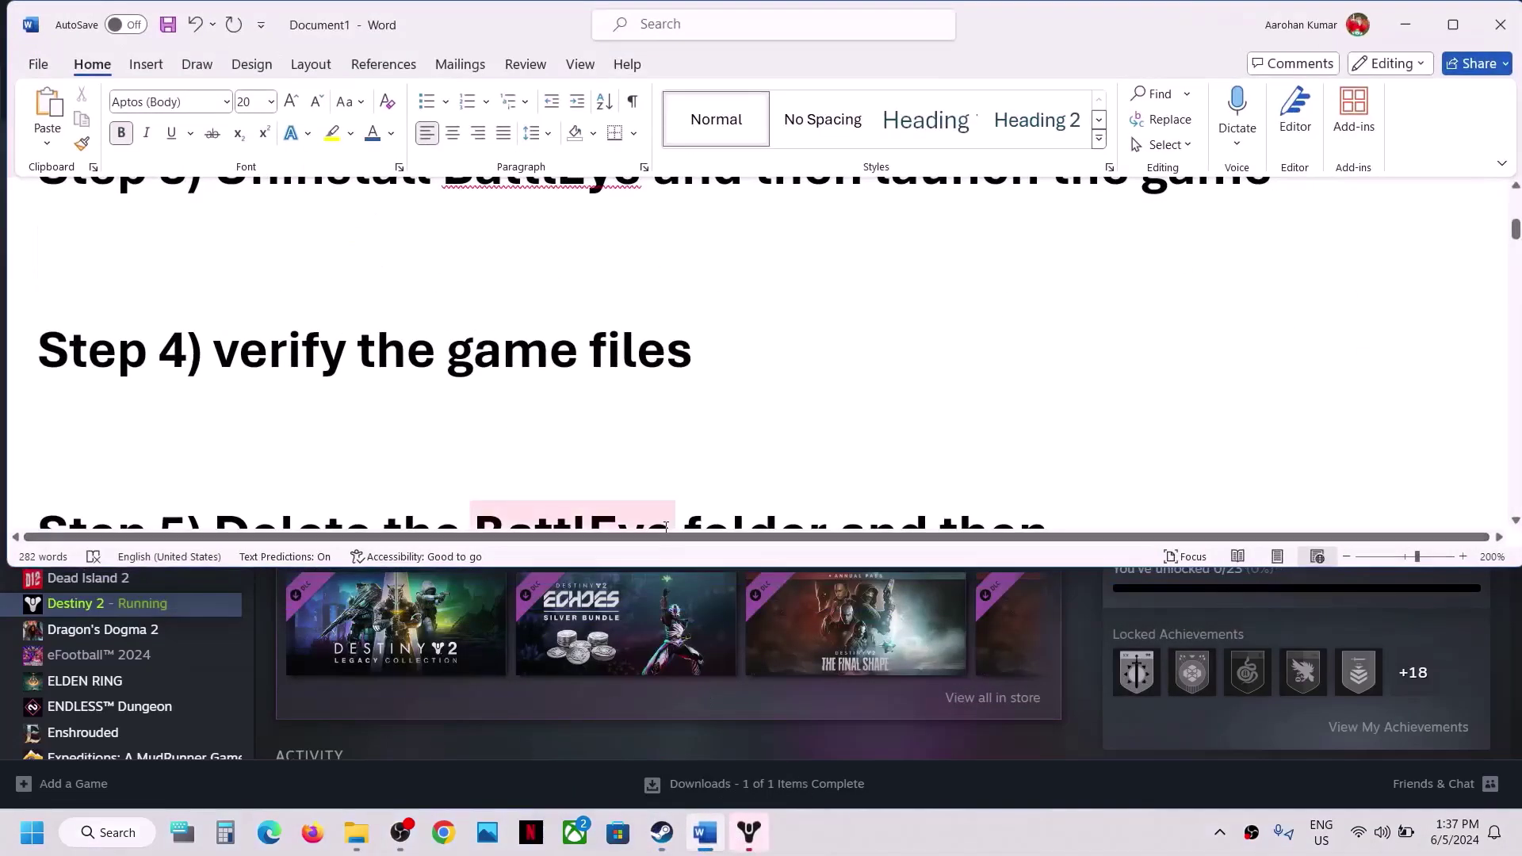
{"action": "scroll", "coordinate": [595, 452], "scroll_direction": "down", "scroll_amount": 2}
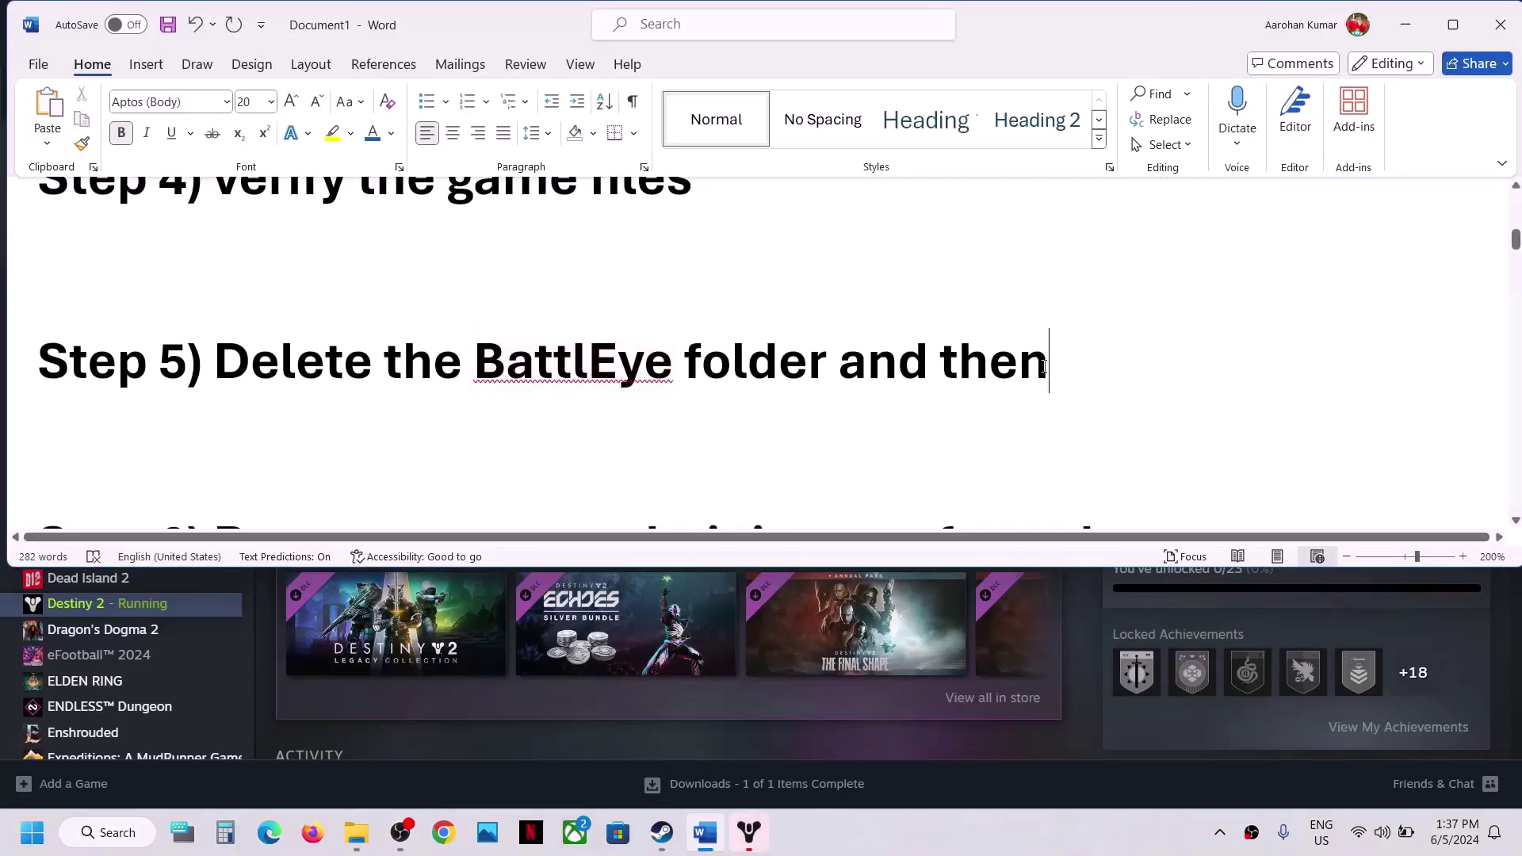
{"action": "left_click", "coordinate": [752, 836]}
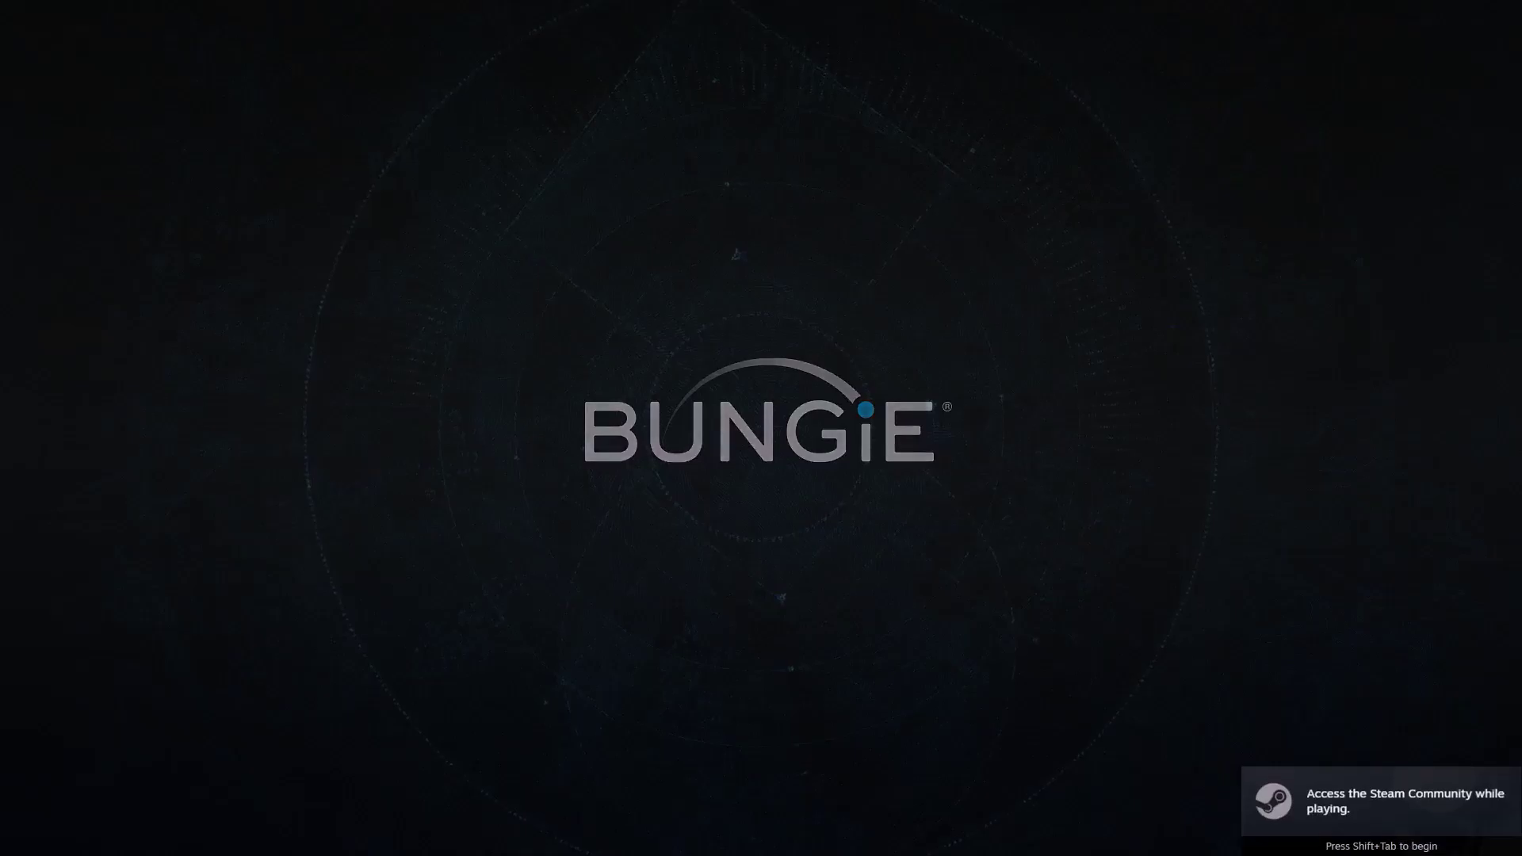
{"action": "key", "text": "alt+Tab"}
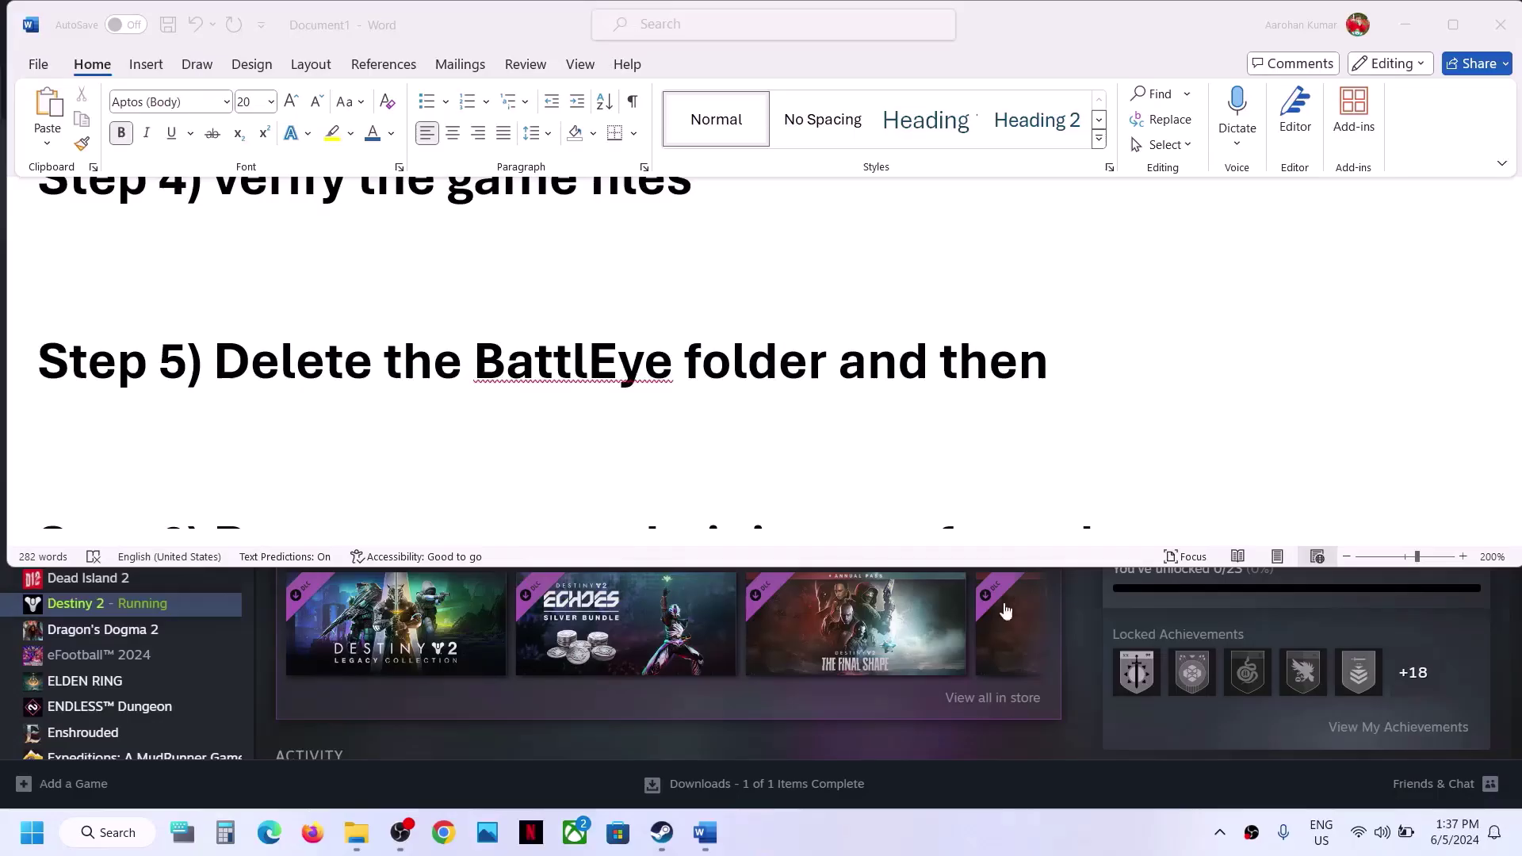
{"action": "left_click", "coordinate": [1068, 354]}
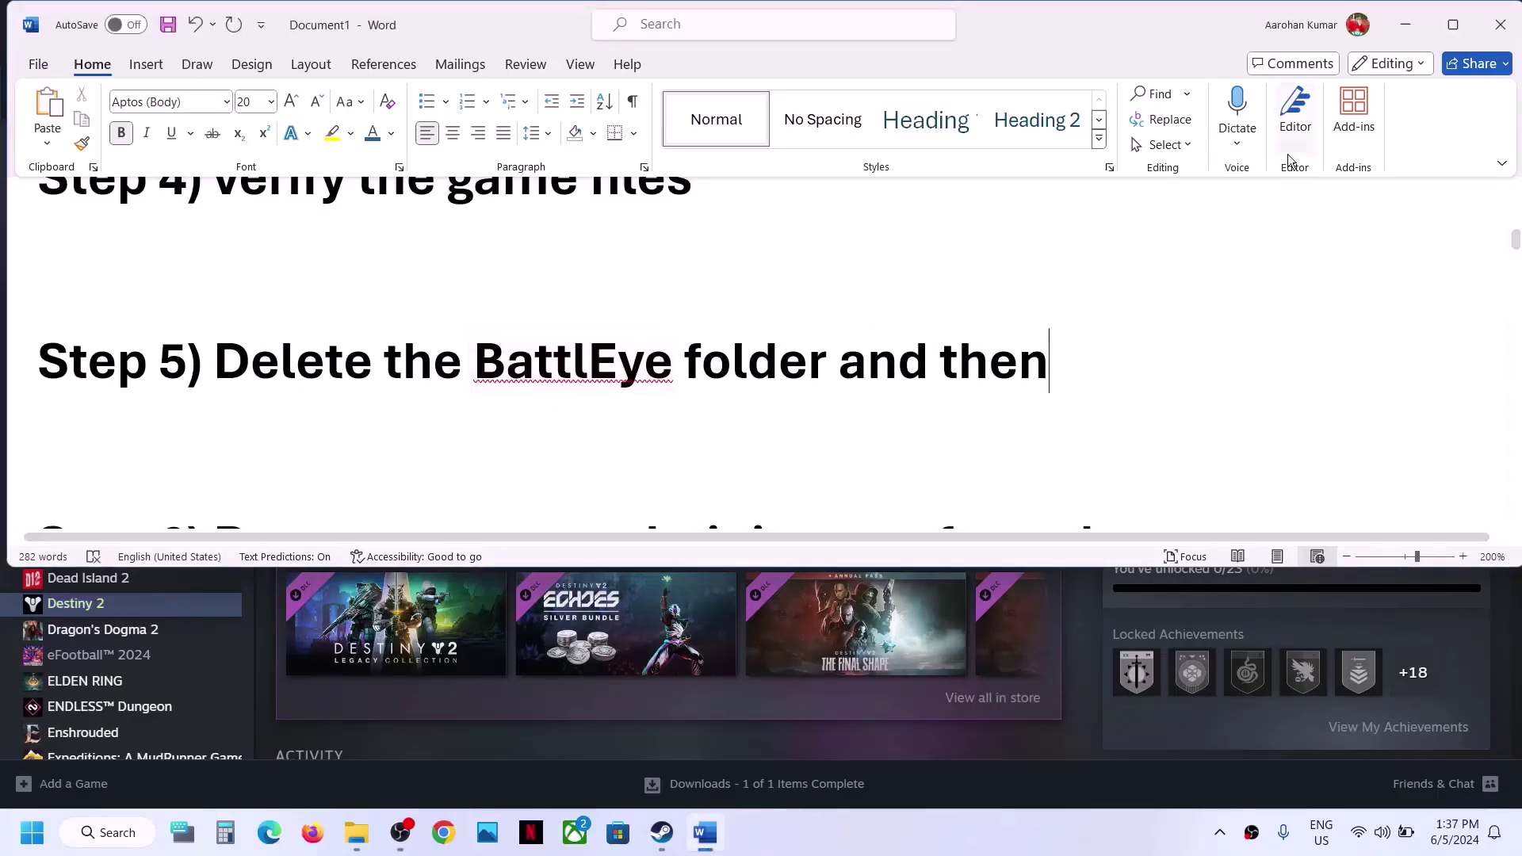
{"action": "left_click", "coordinate": [1405, 24]}
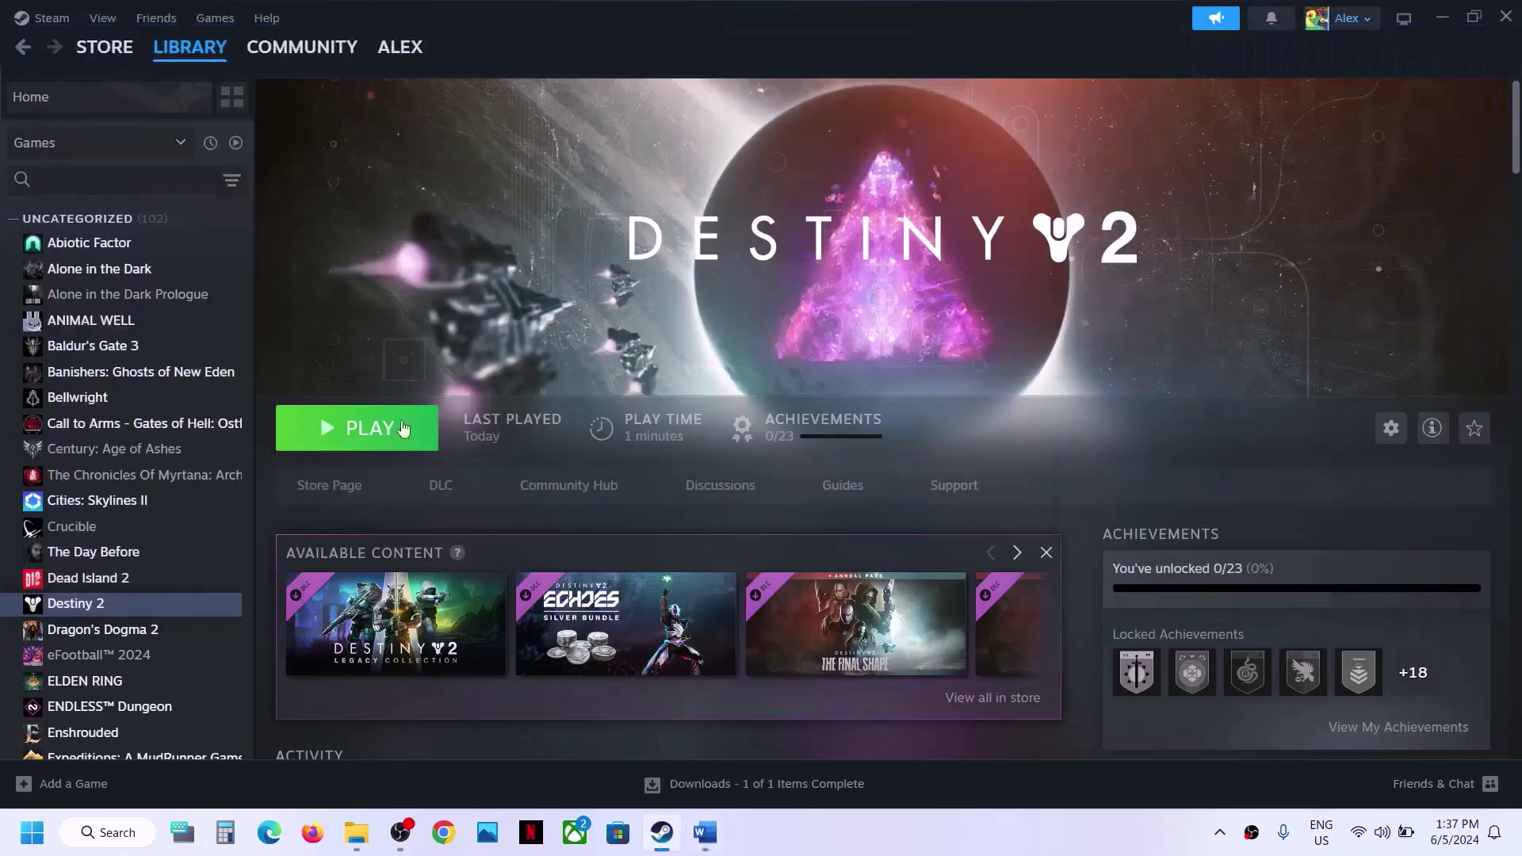
- Browse Destiny 2's local files from the Steam library and delete the battleye folder
{"action": "right_click", "coordinate": [164, 604]}
{"action": "mouse_move", "coordinate": [236, 736]}
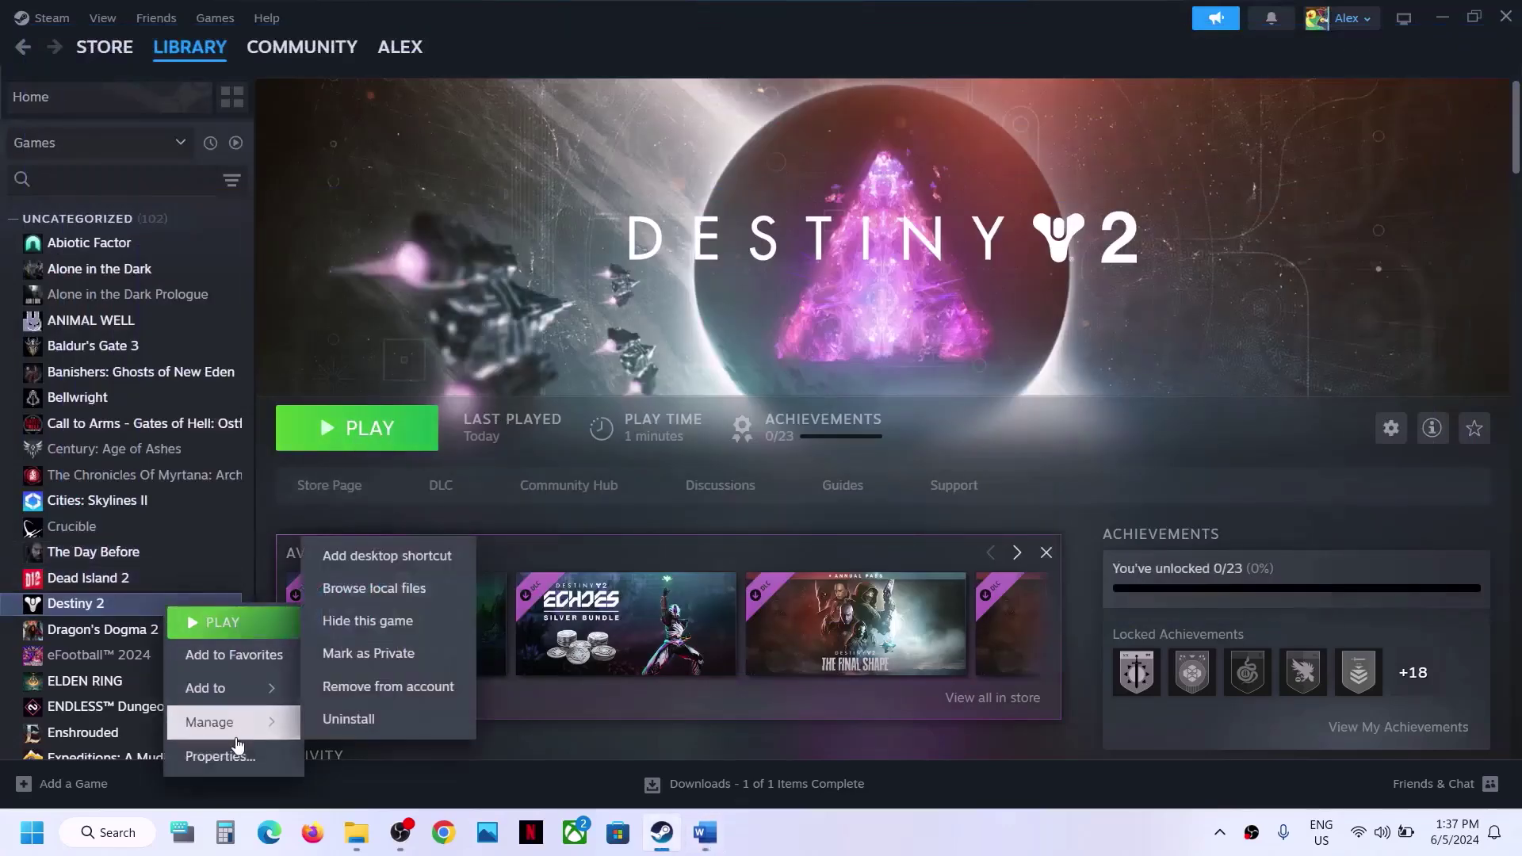
{"action": "left_click", "coordinate": [412, 594]}
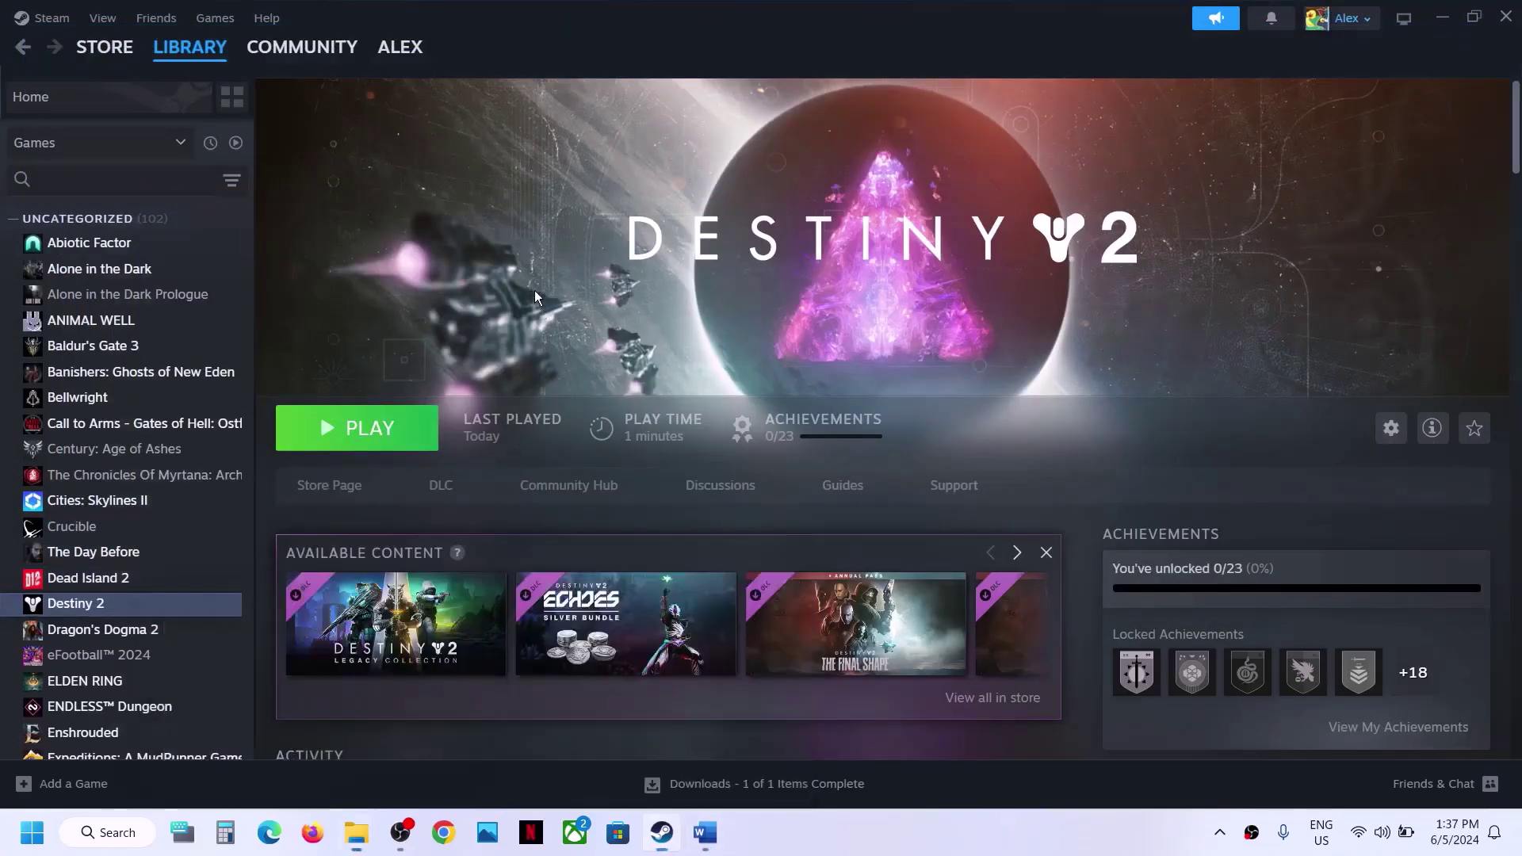
{"action": "left_click", "coordinate": [231, 182]}
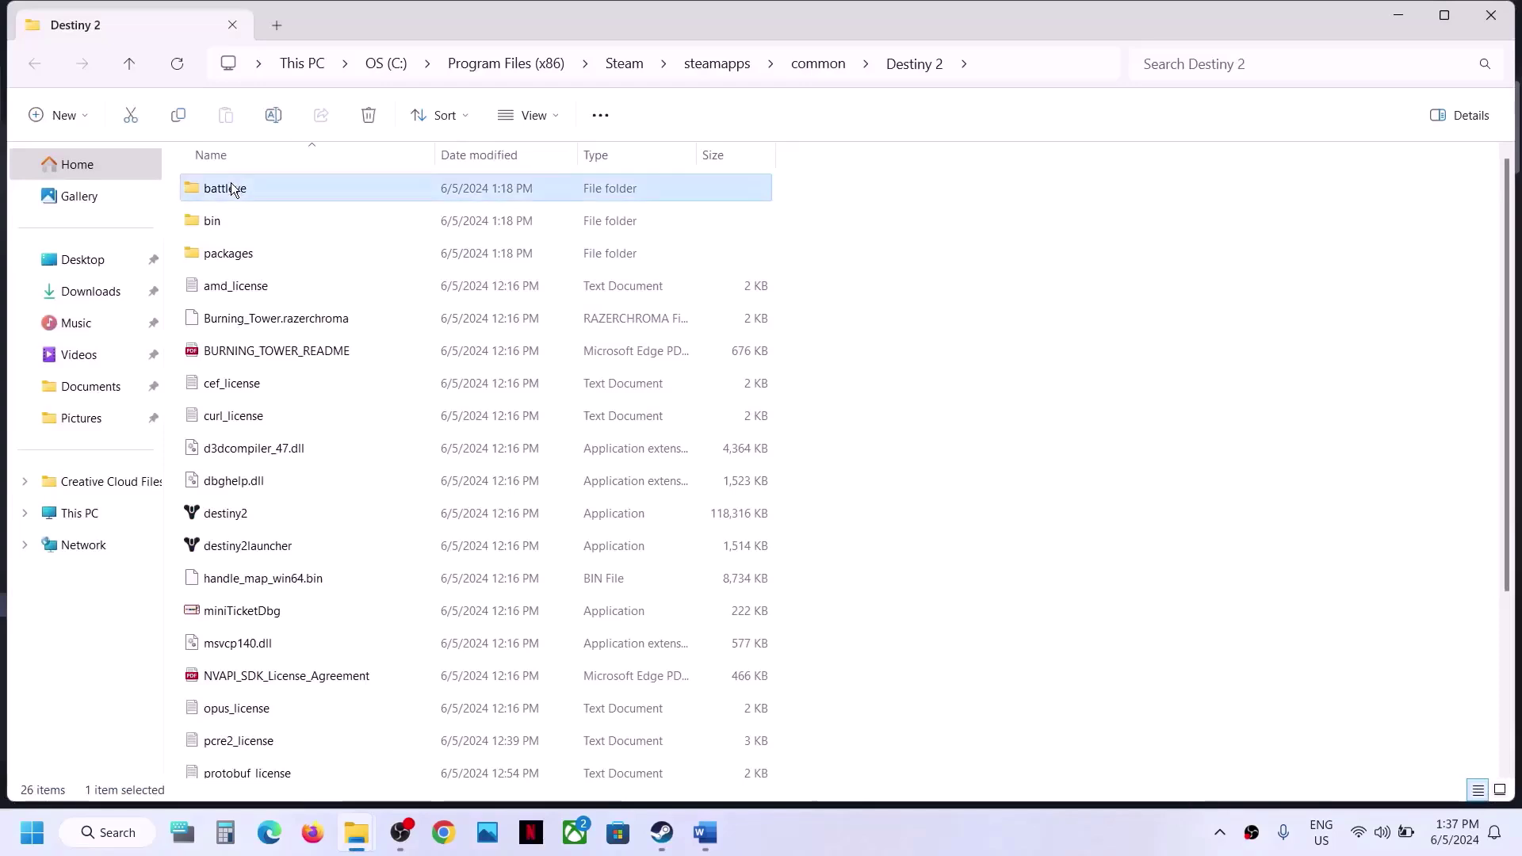
{"action": "right_click", "coordinate": [225, 184]}
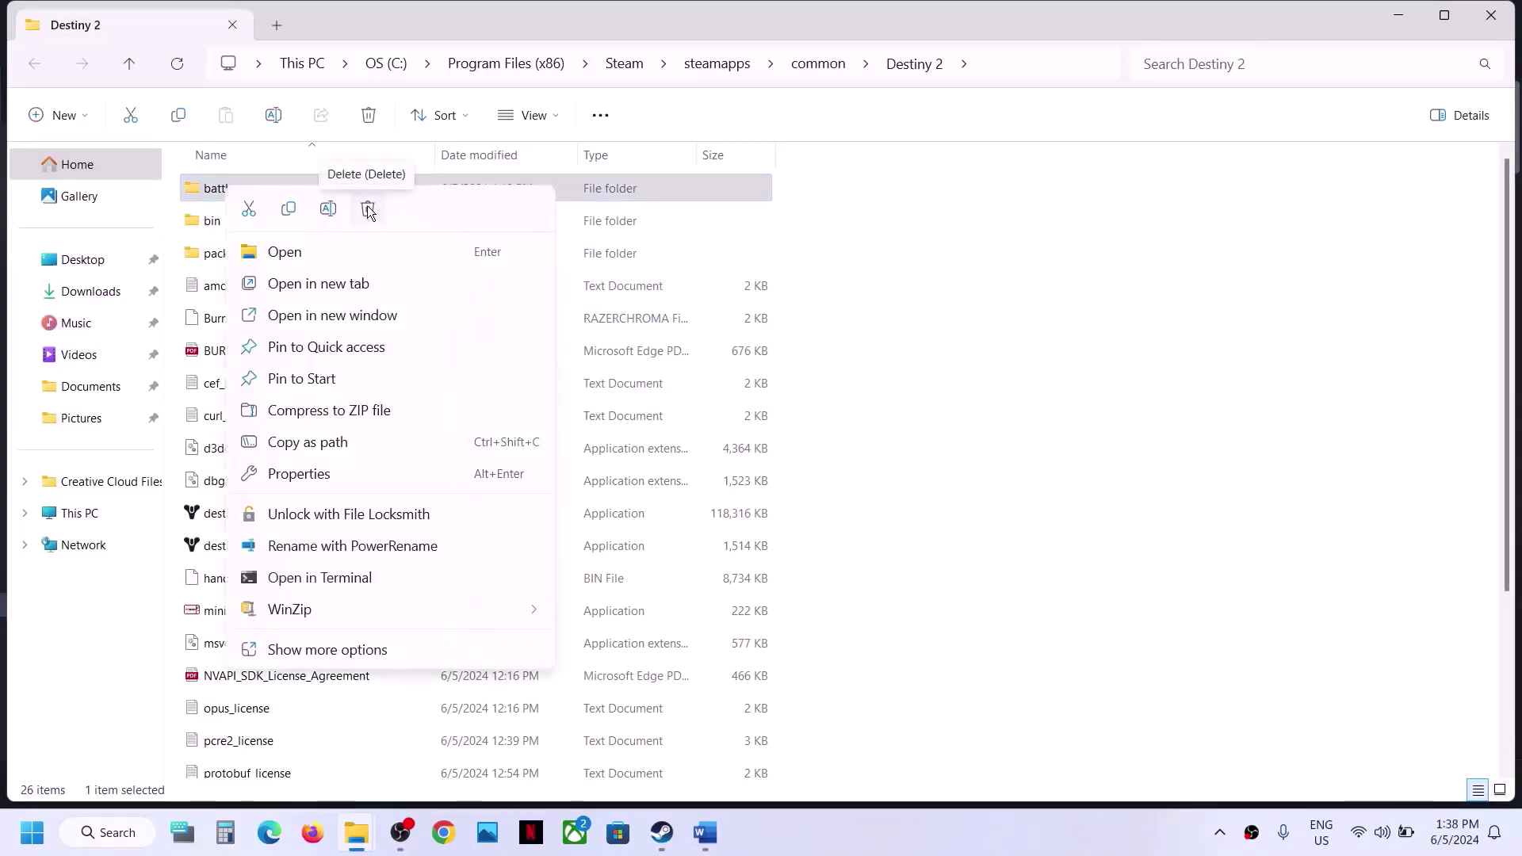
{"action": "left_click", "coordinate": [368, 208]}
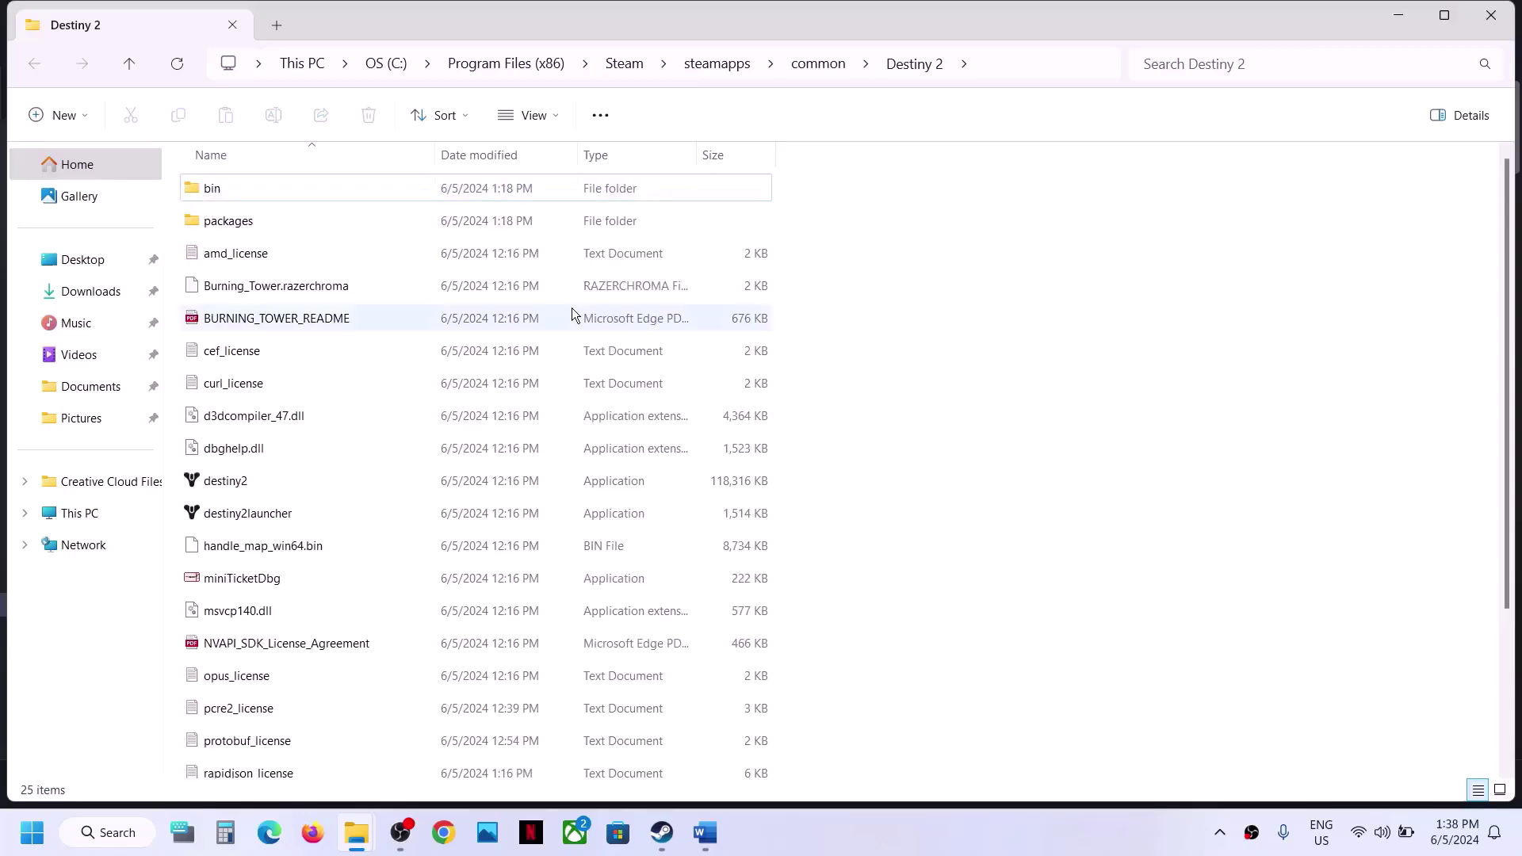
- Switch to Steam and verify the integrity of Destiny 2's game files from its Installed Files properties
{"action": "left_click", "coordinate": [662, 832]}
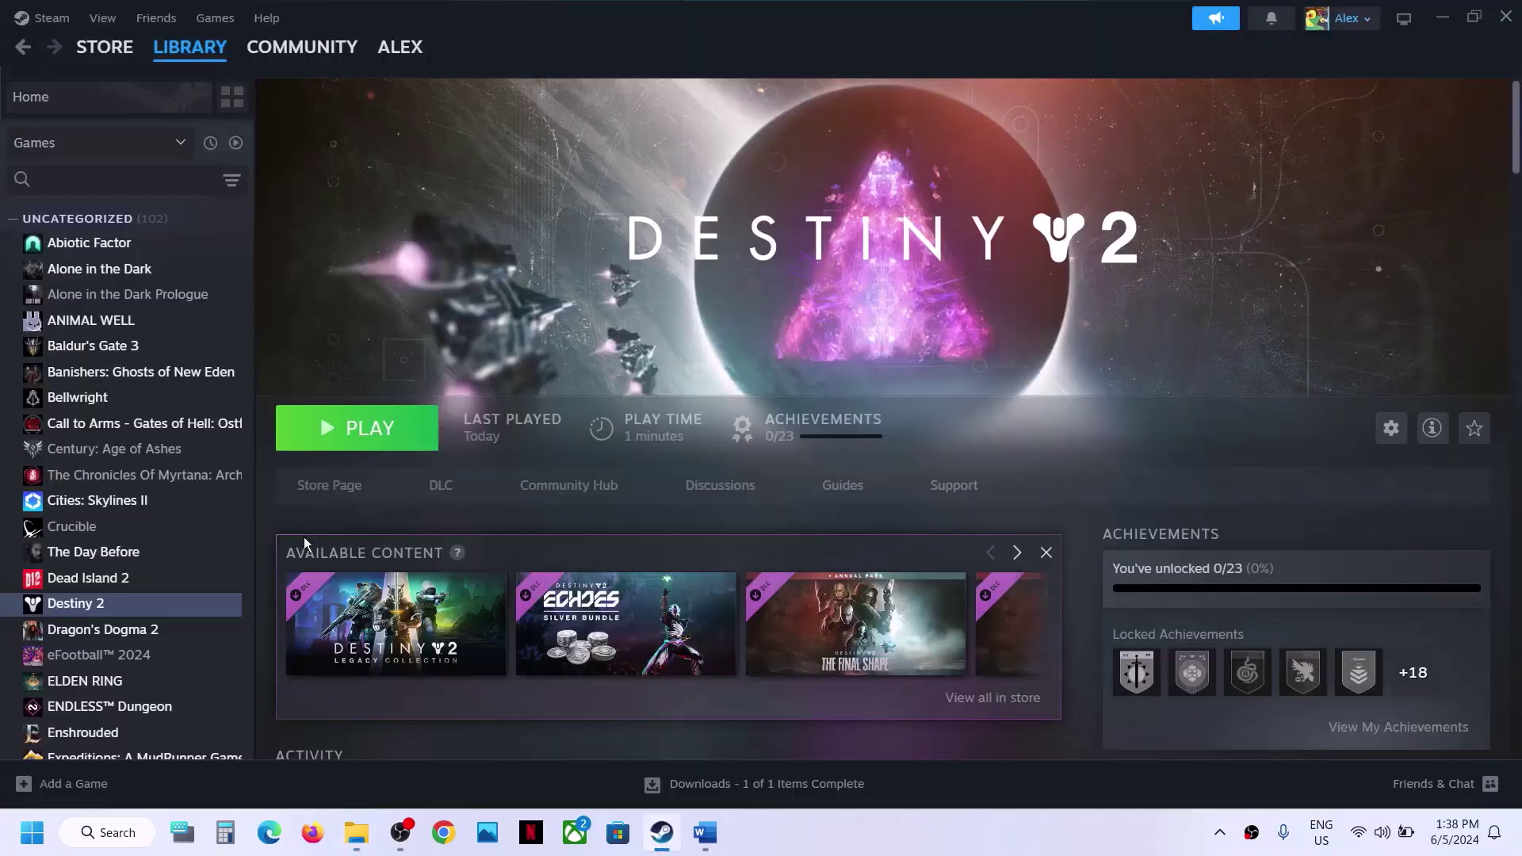
{"action": "left_click", "coordinate": [116, 615]}
{"action": "right_click", "coordinate": [117, 611]}
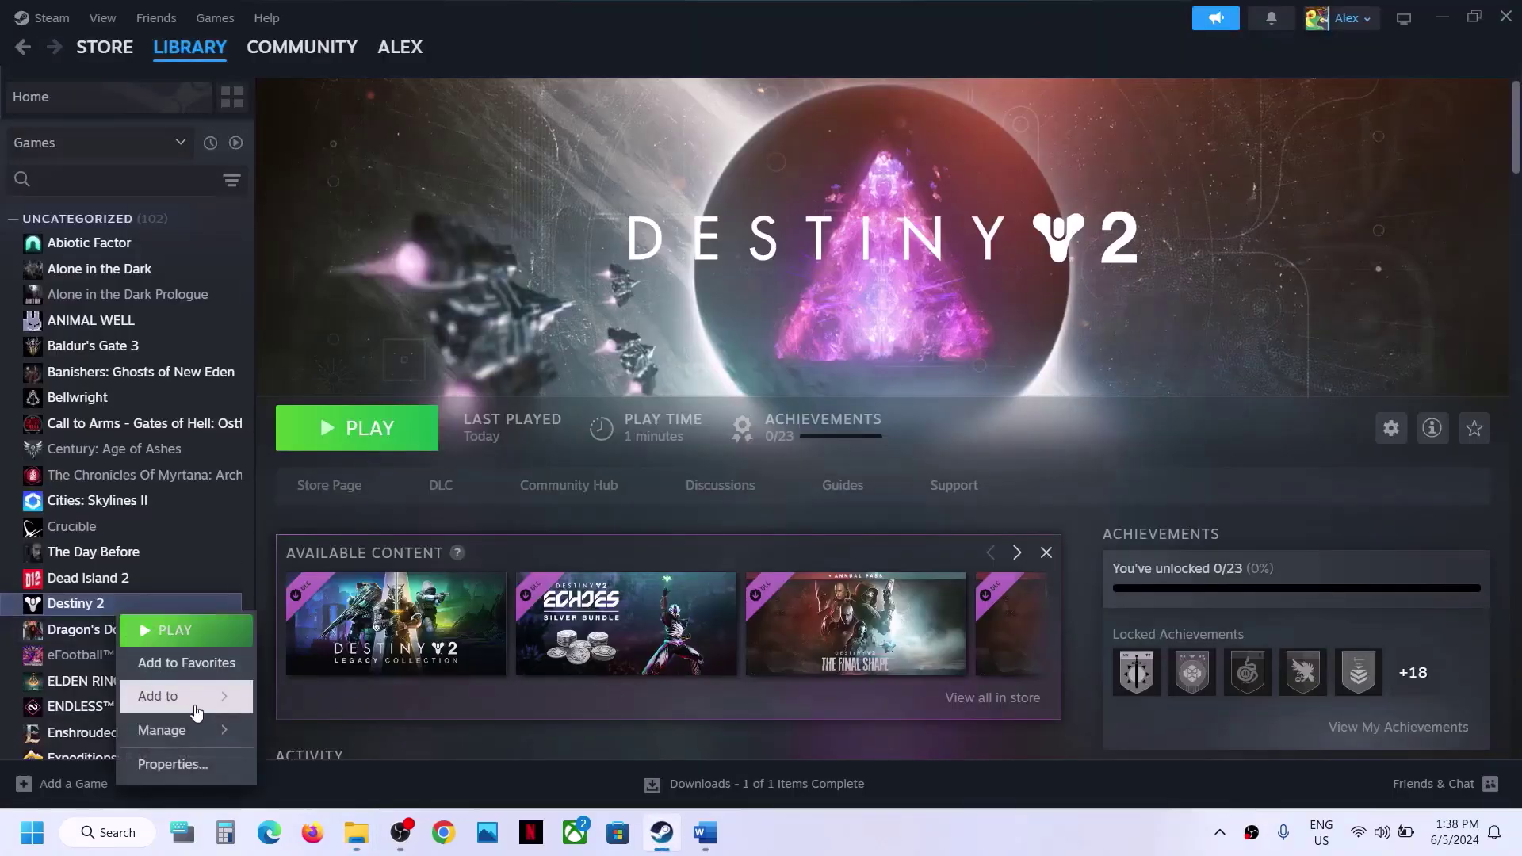
{"action": "left_click", "coordinate": [189, 761]}
{"action": "left_click", "coordinate": [451, 295]}
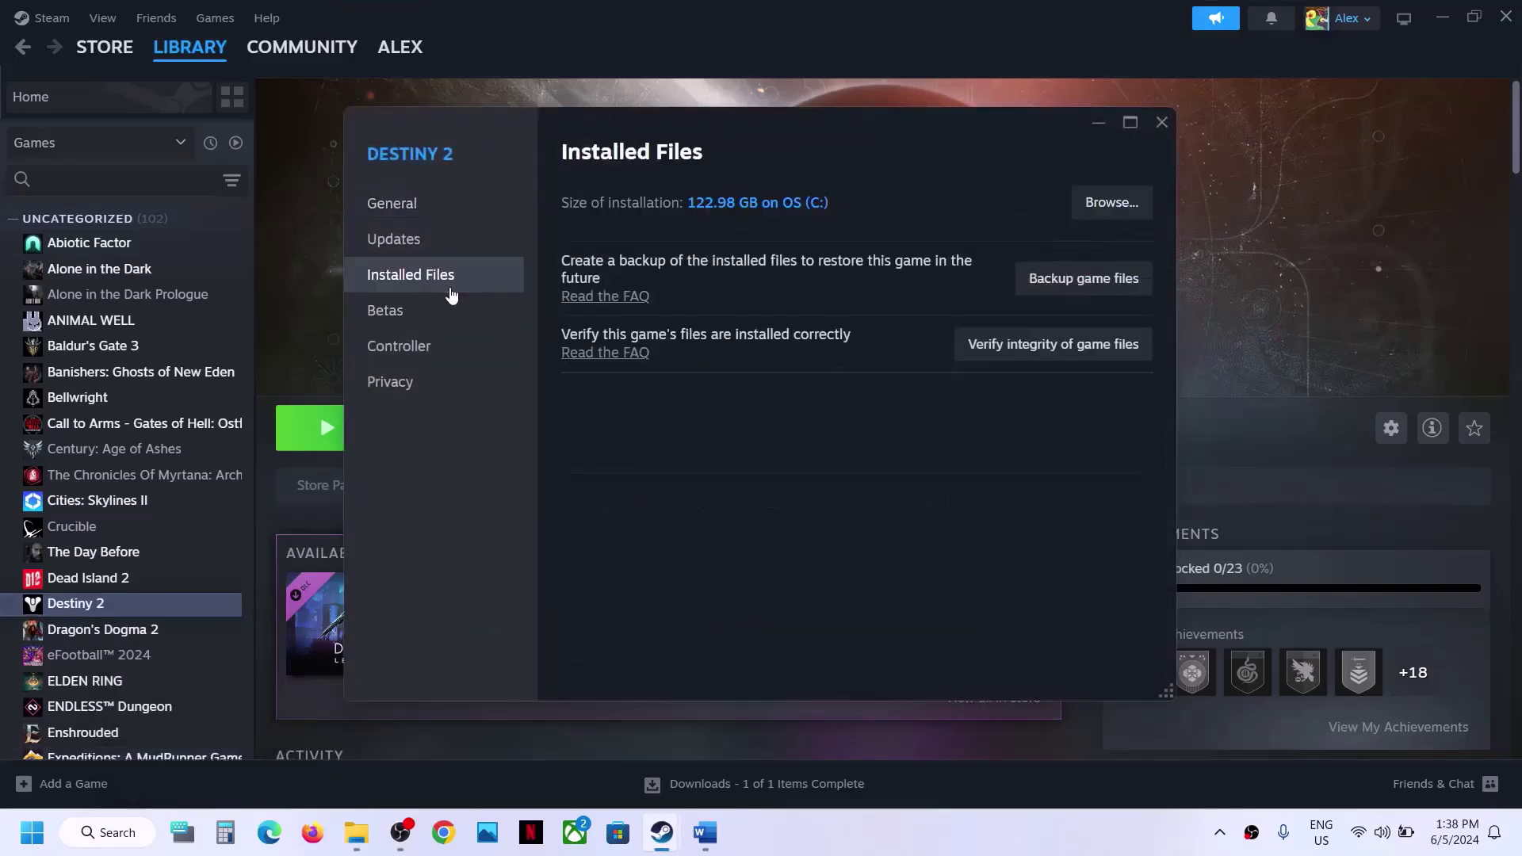
{"action": "left_click", "coordinate": [1057, 349]}
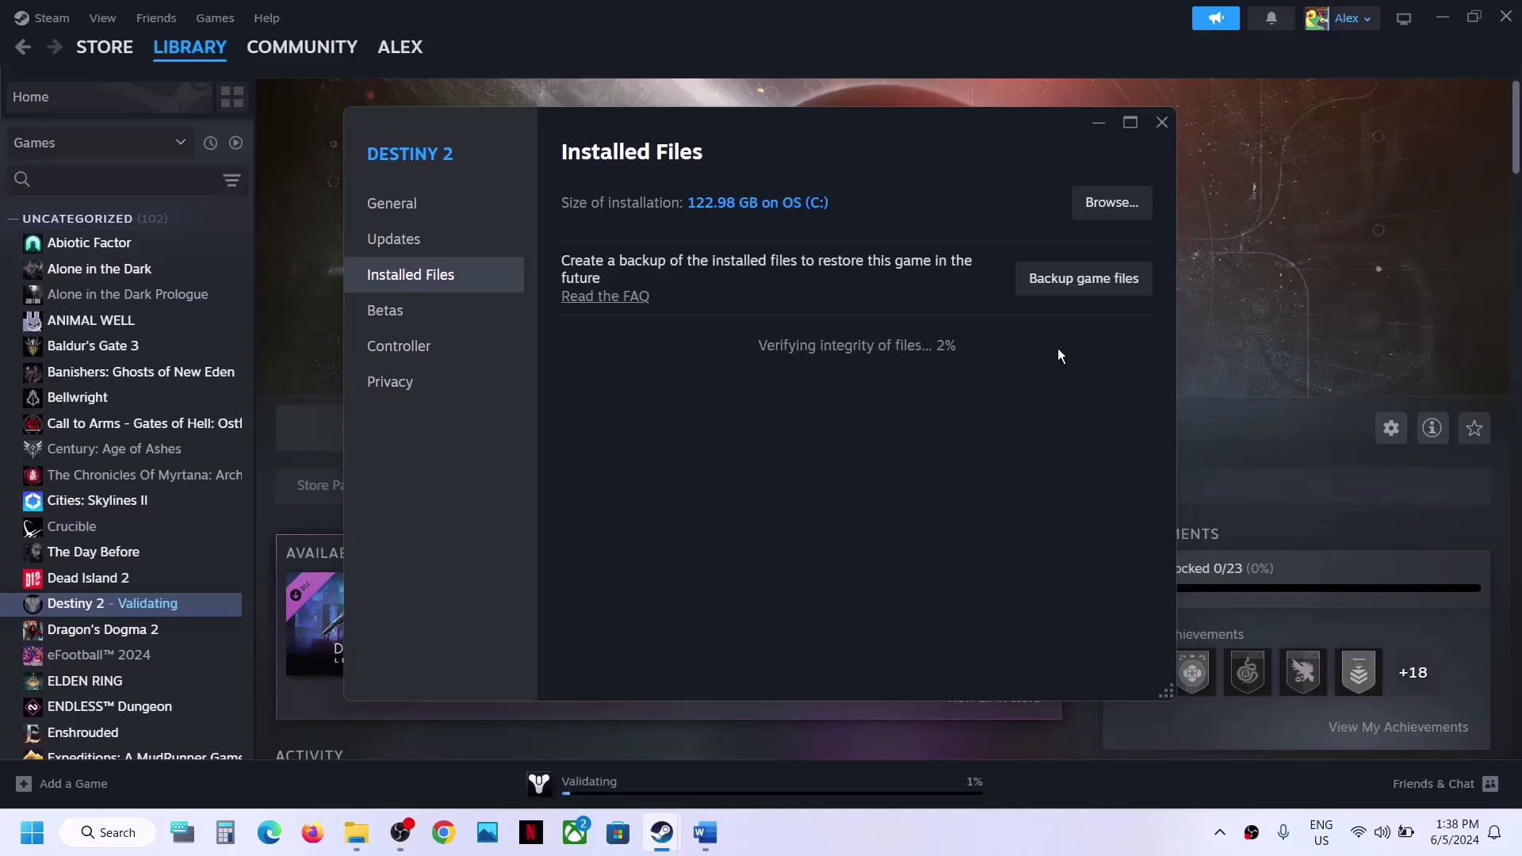
{"action": "left_click", "coordinate": [1220, 348]}
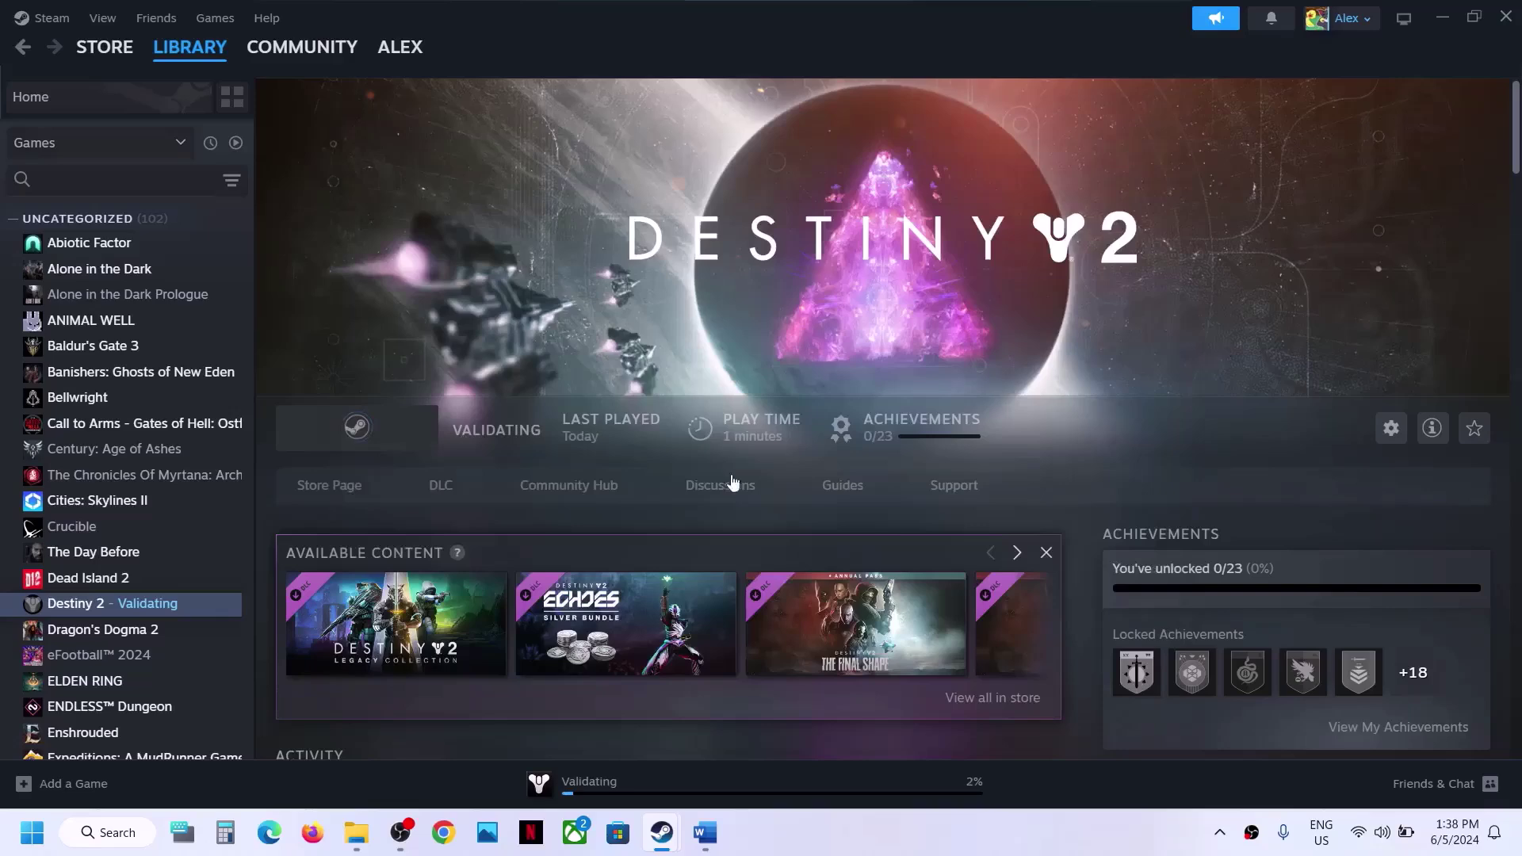
- Look at the Destiny 2 installation folder and the file verification progress in Steam
{"action": "mouse_move", "coordinate": [358, 836]}
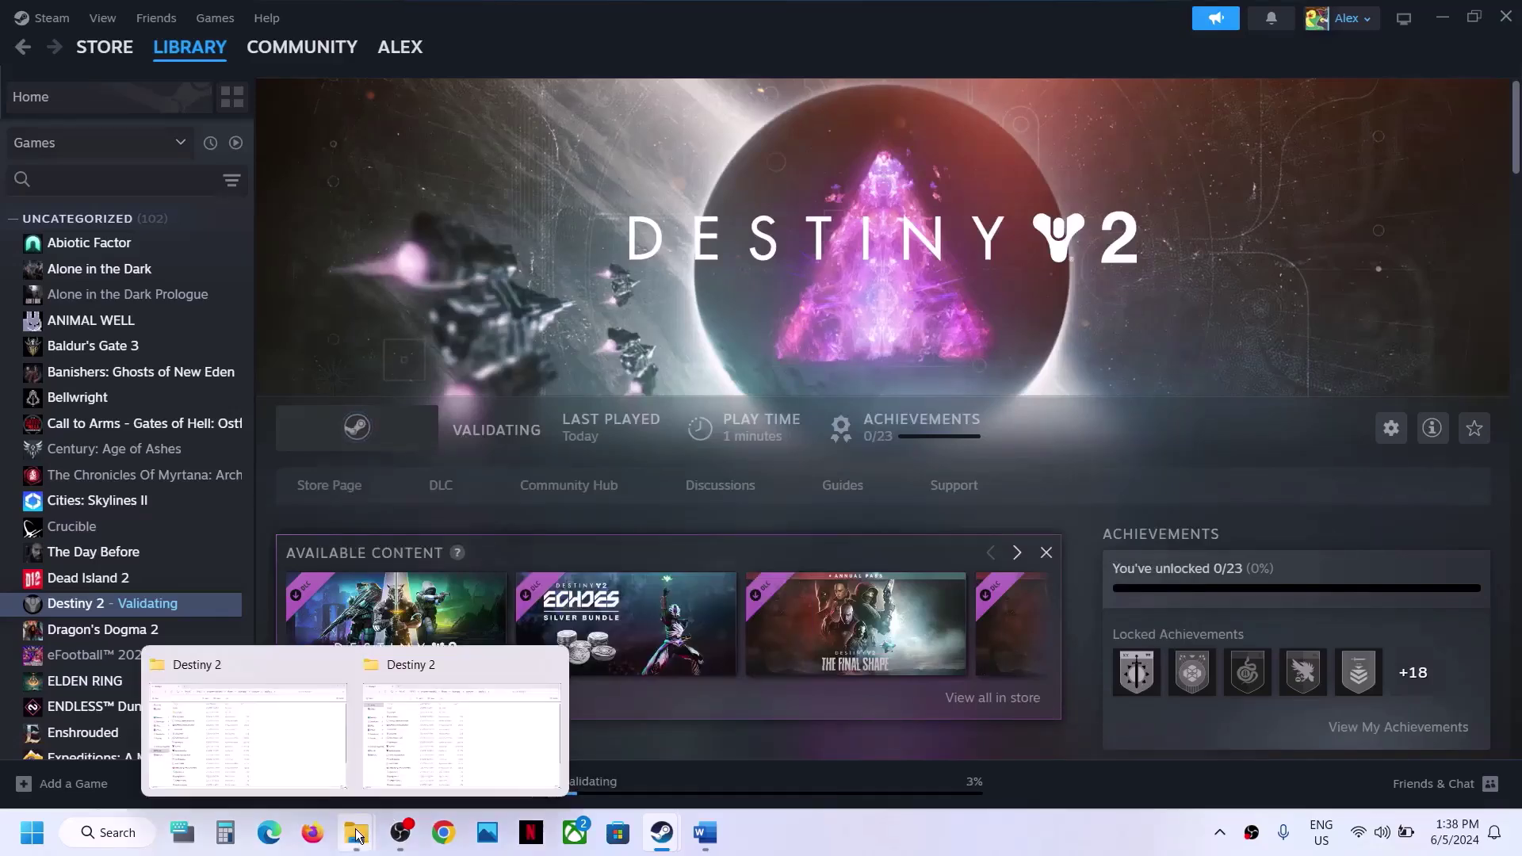
{"action": "left_click", "coordinate": [450, 729]}
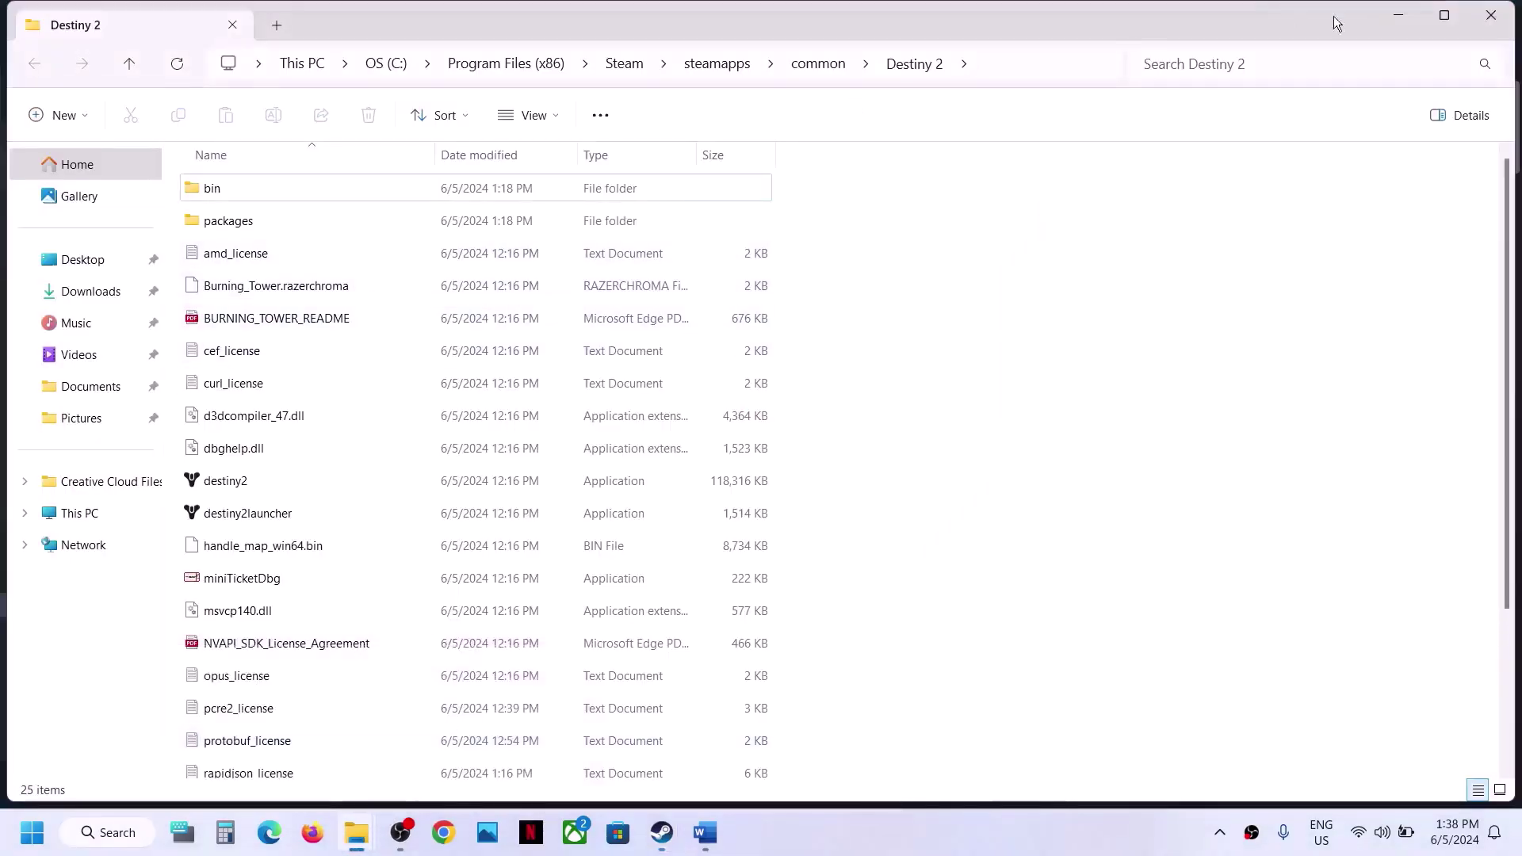
{"action": "left_click", "coordinate": [1398, 15]}
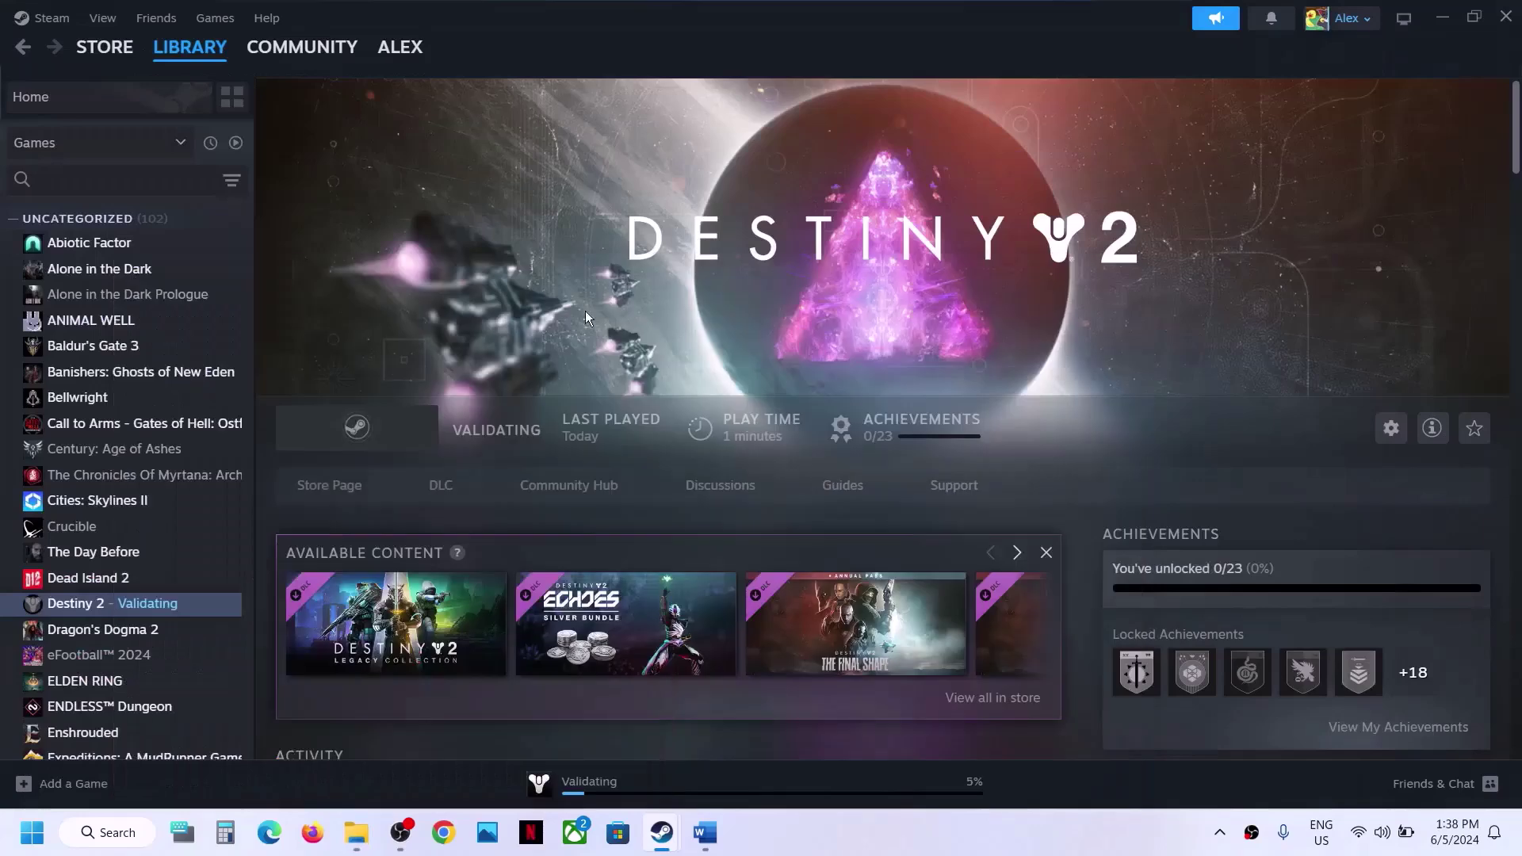
{"action": "mouse_move", "coordinate": [663, 850]}
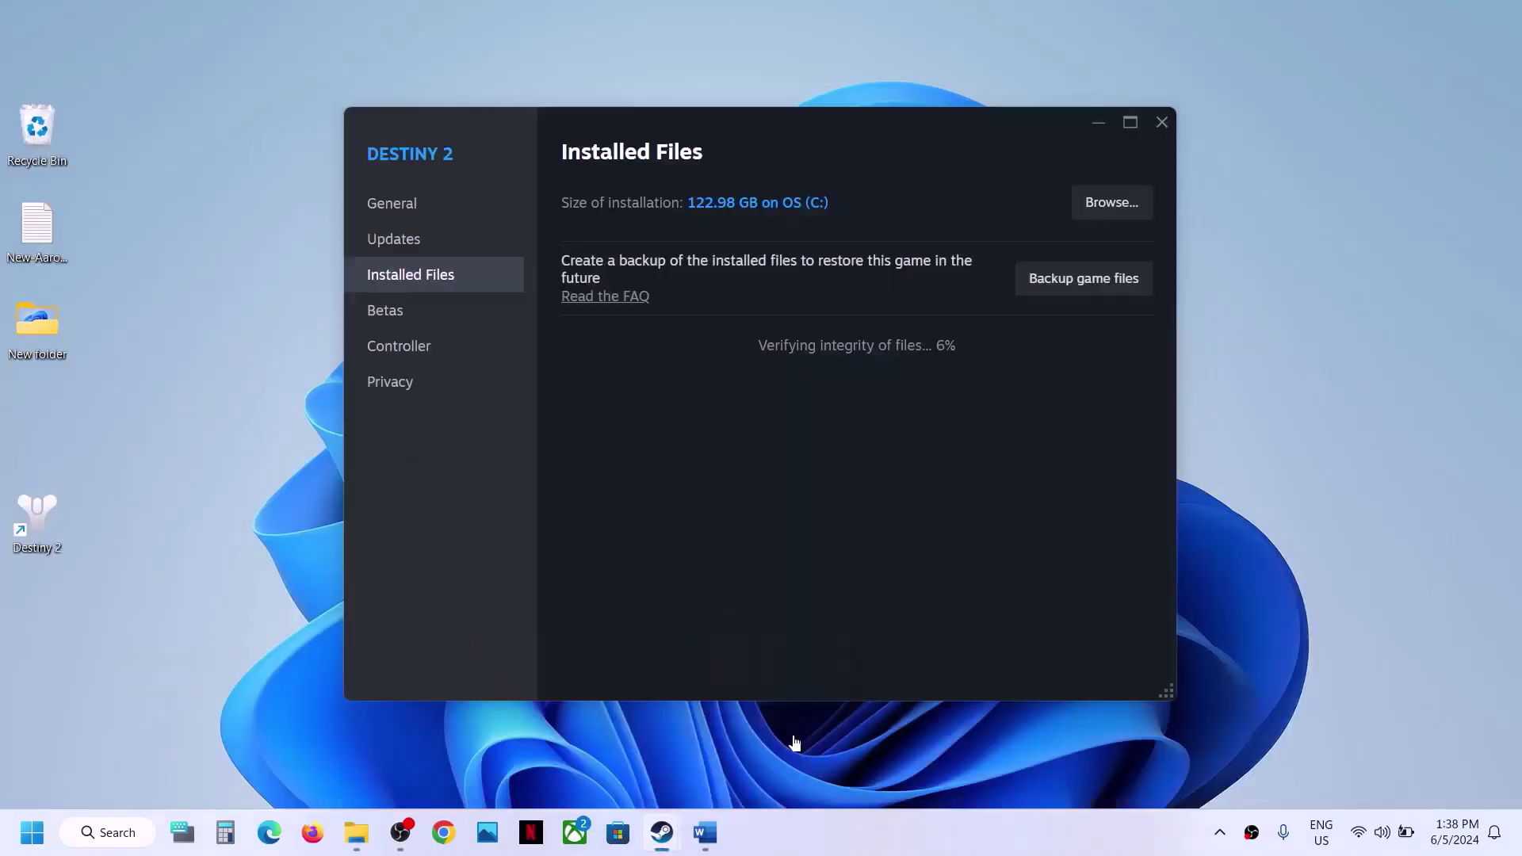
{"action": "left_click", "coordinate": [791, 736]}
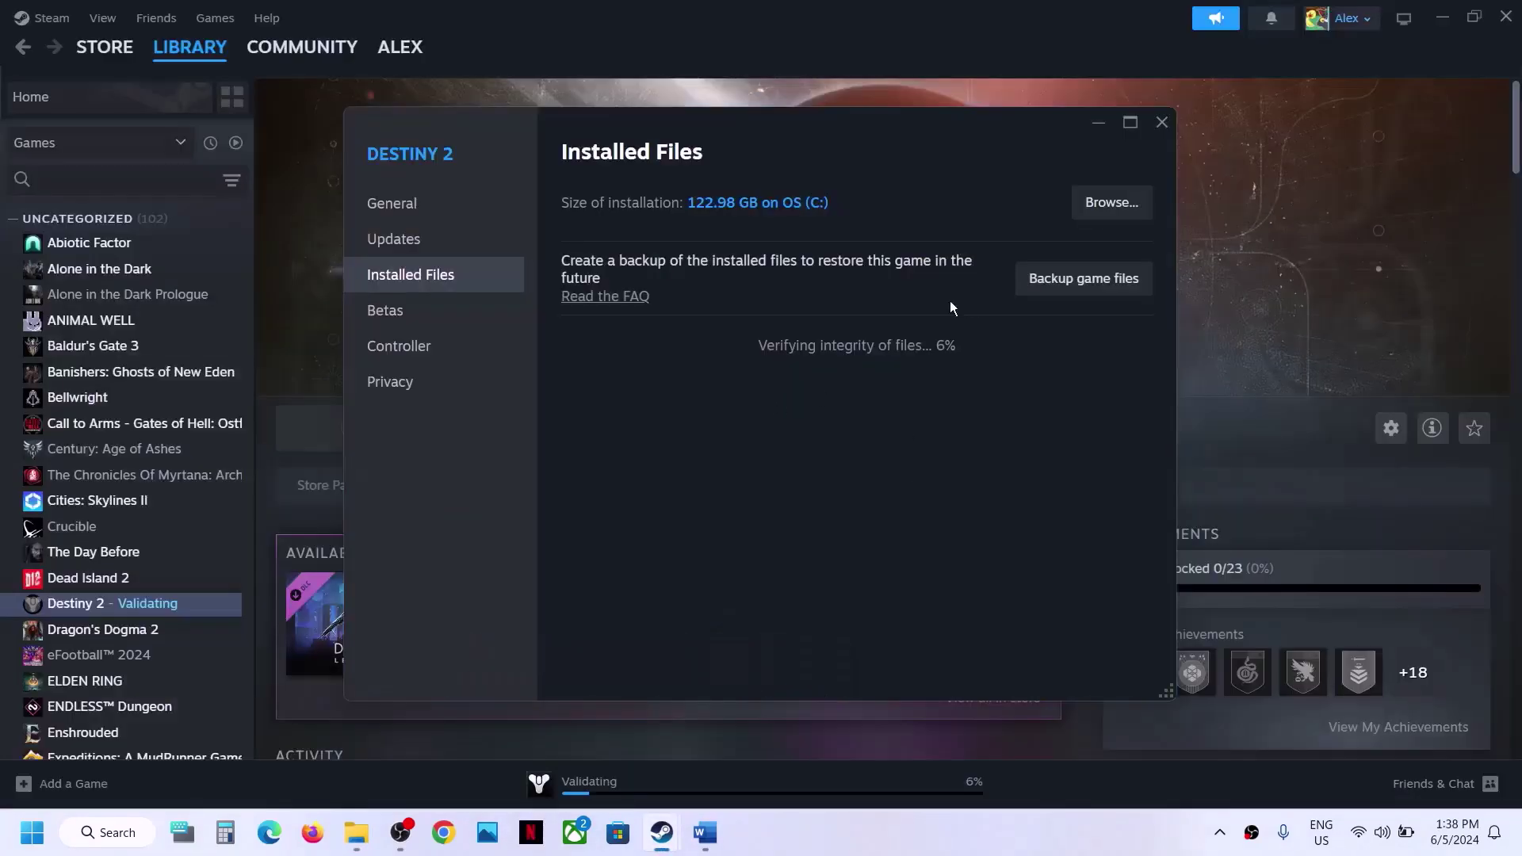
{"action": "left_click", "coordinate": [1238, 325]}
- Read step 6 of the Word troubleshooting notes about running the game as administrator and in compatibility mode
{"action": "left_click", "coordinate": [706, 841]}
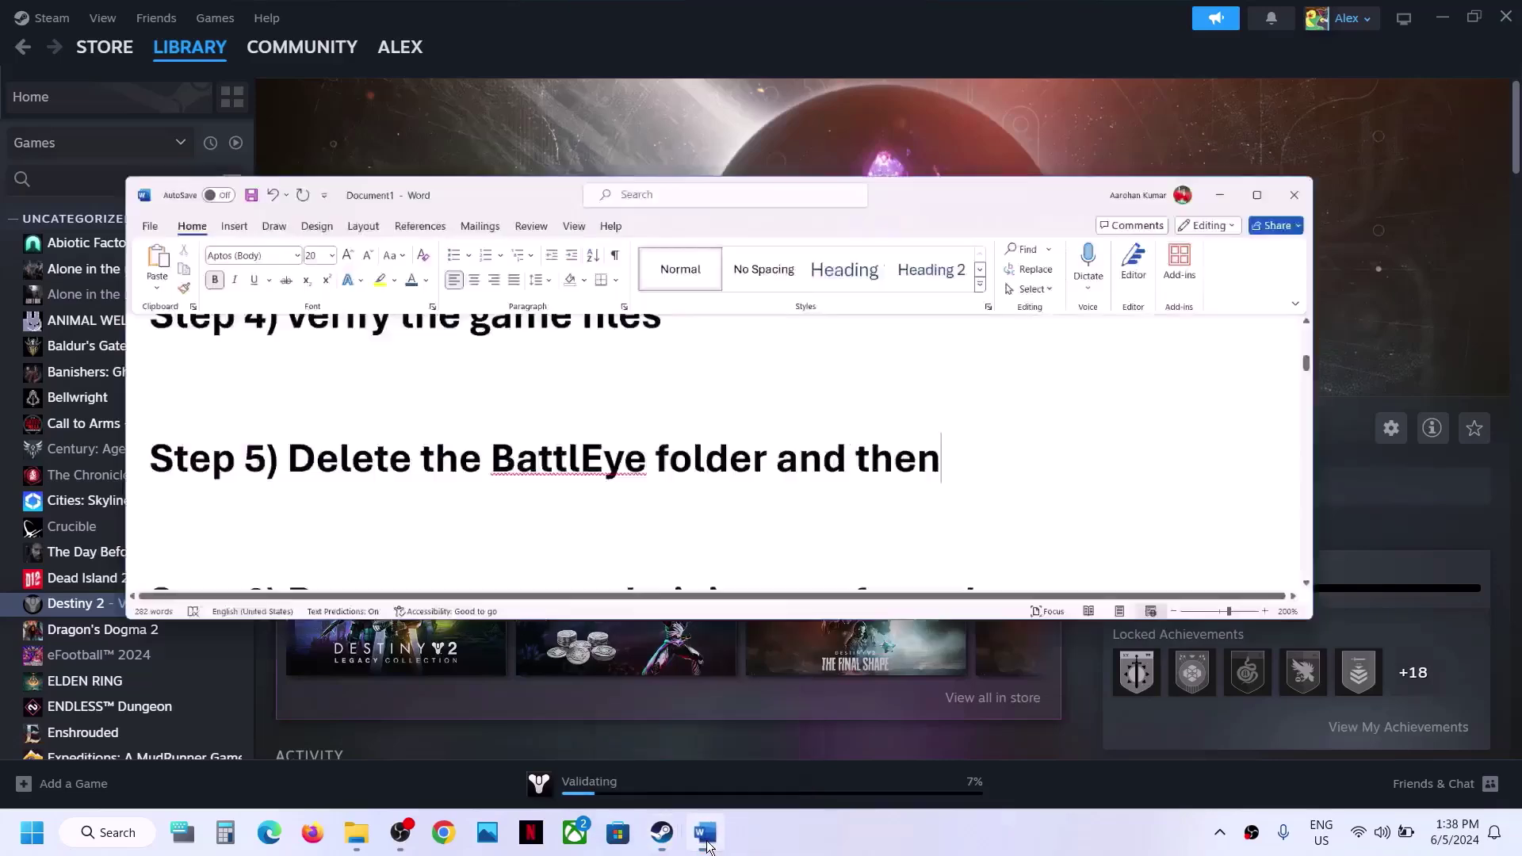
{"action": "scroll", "coordinate": [611, 380], "scroll_direction": "down", "scroll_amount": 5}
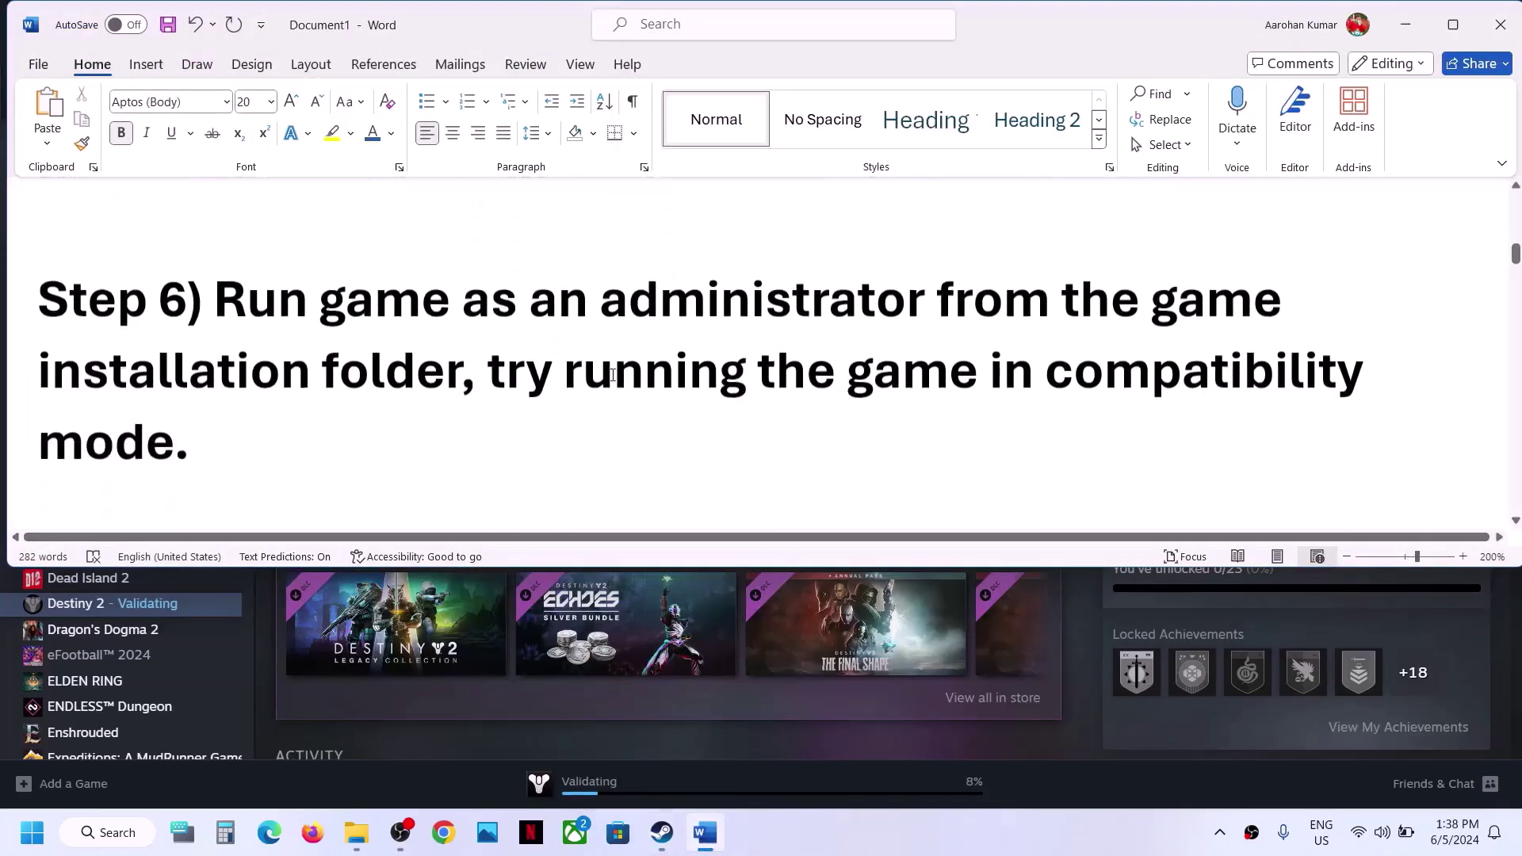
{"action": "left_click_drag", "start_coordinate": [385, 293], "coordinate": [444, 366]}
- Open Destiny 2's local files from Steam and set the destiny2 application to run as an administrator in its compatibility properties
{"action": "right_click", "coordinate": [137, 607]}
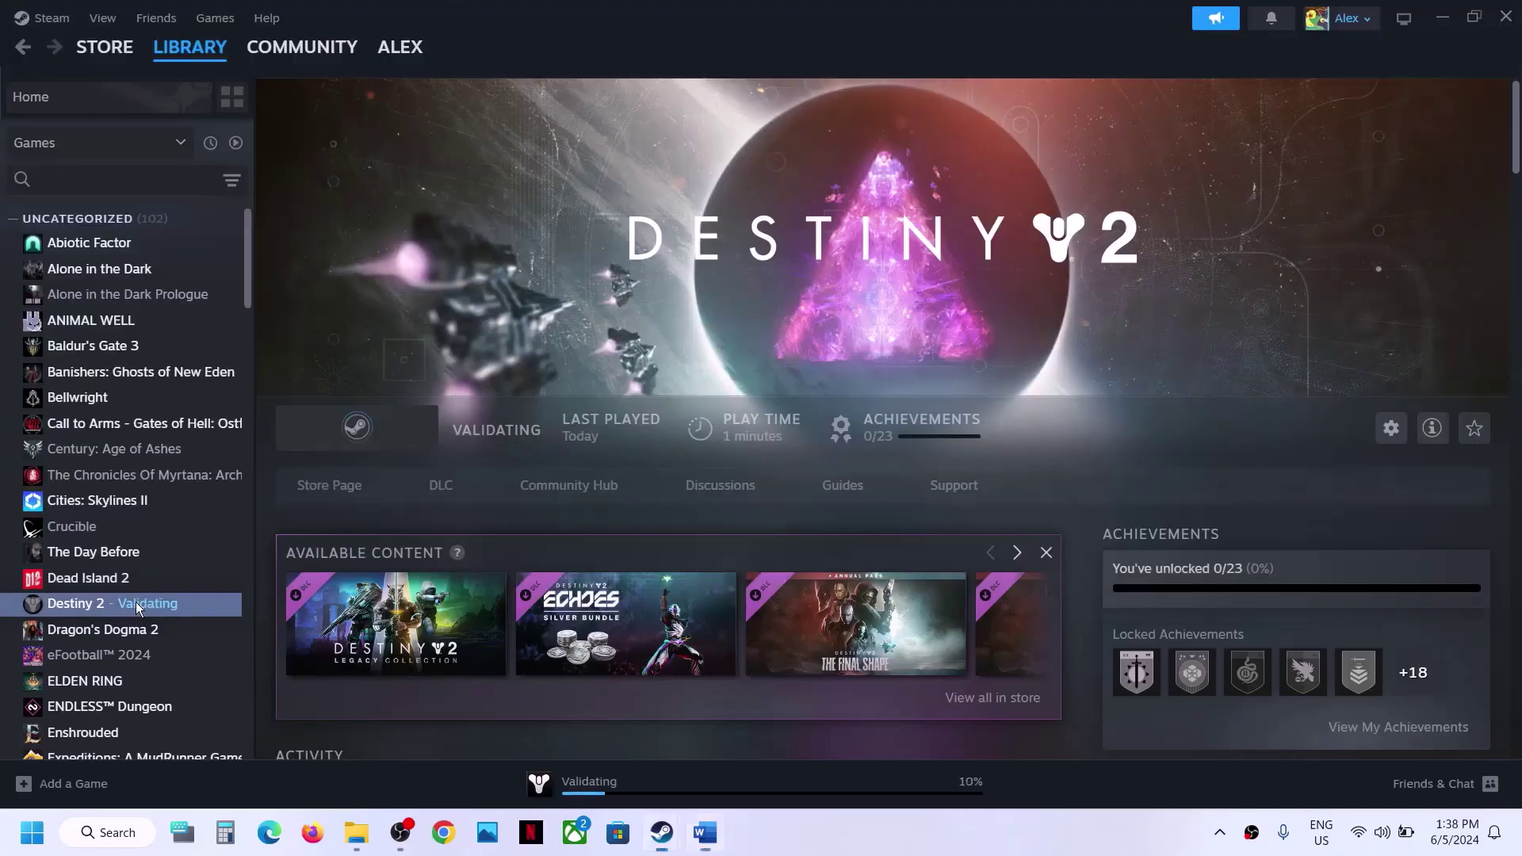
{"action": "mouse_move", "coordinate": [214, 689]}
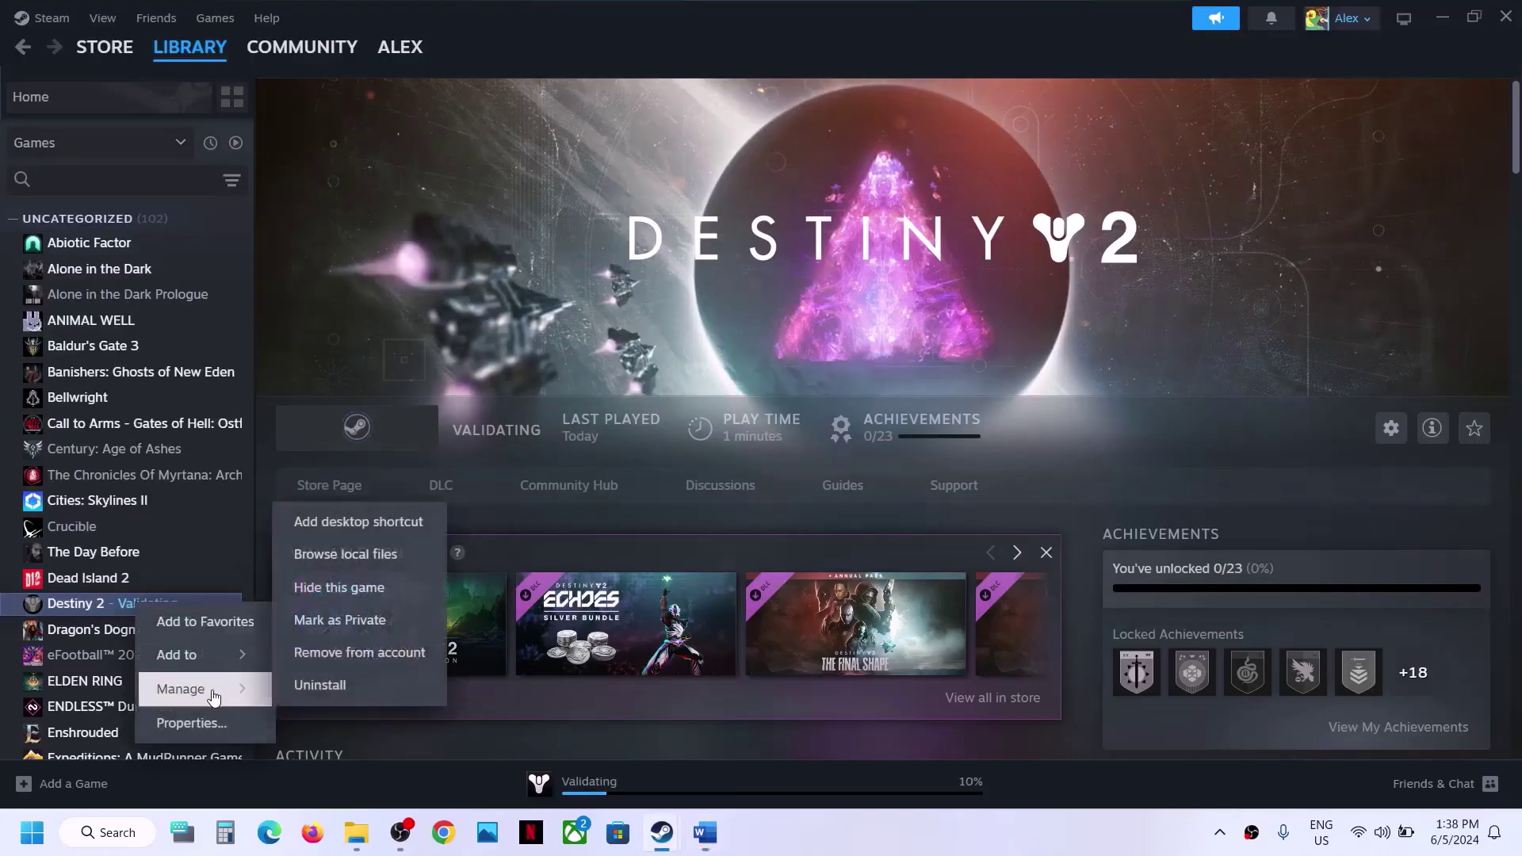
{"action": "left_click", "coordinate": [355, 572]}
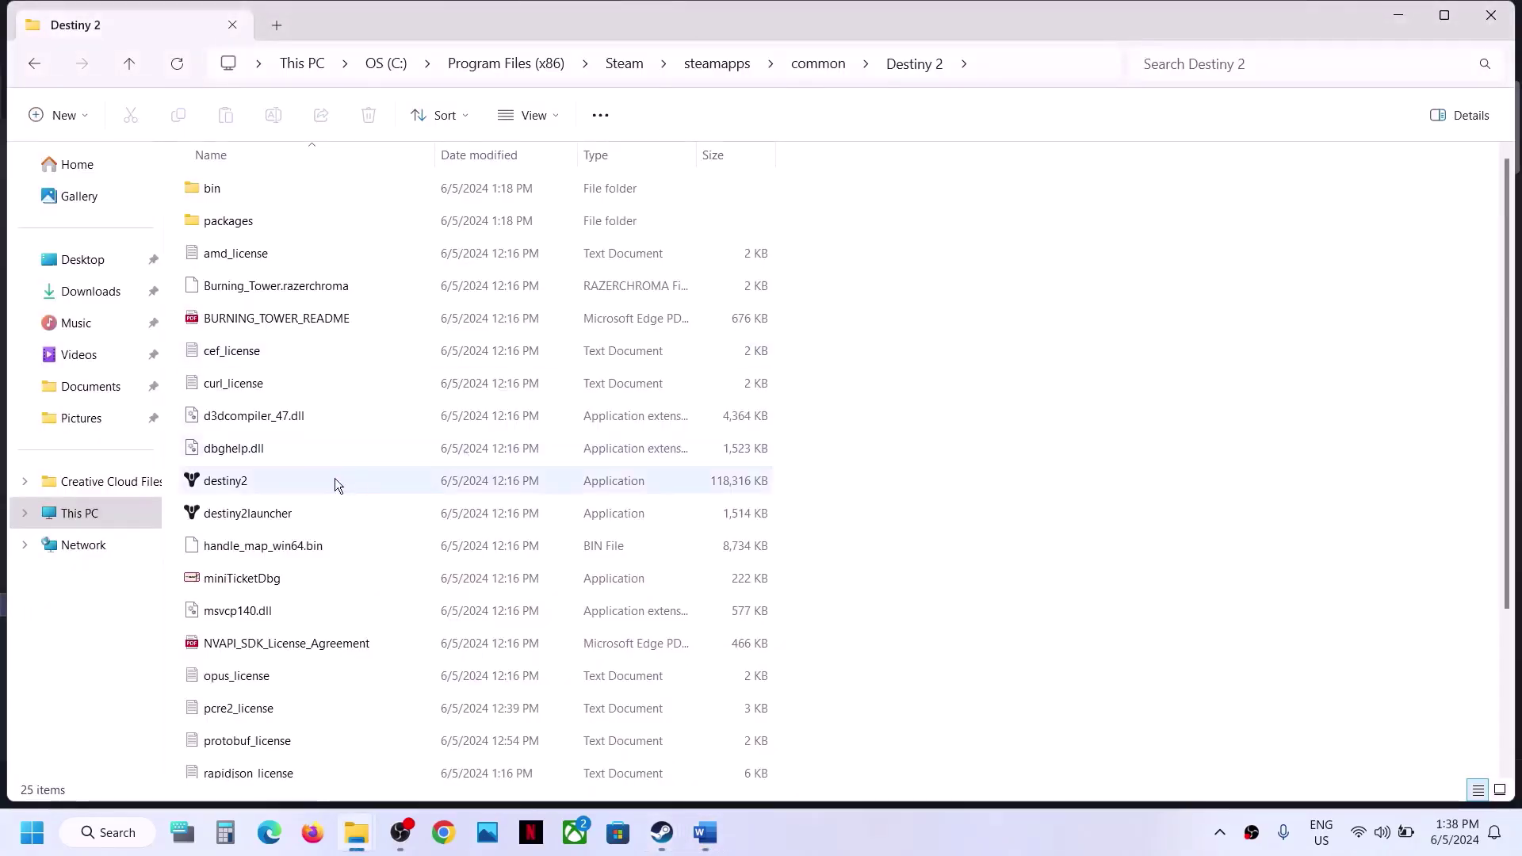
{"action": "left_click", "coordinate": [245, 490]}
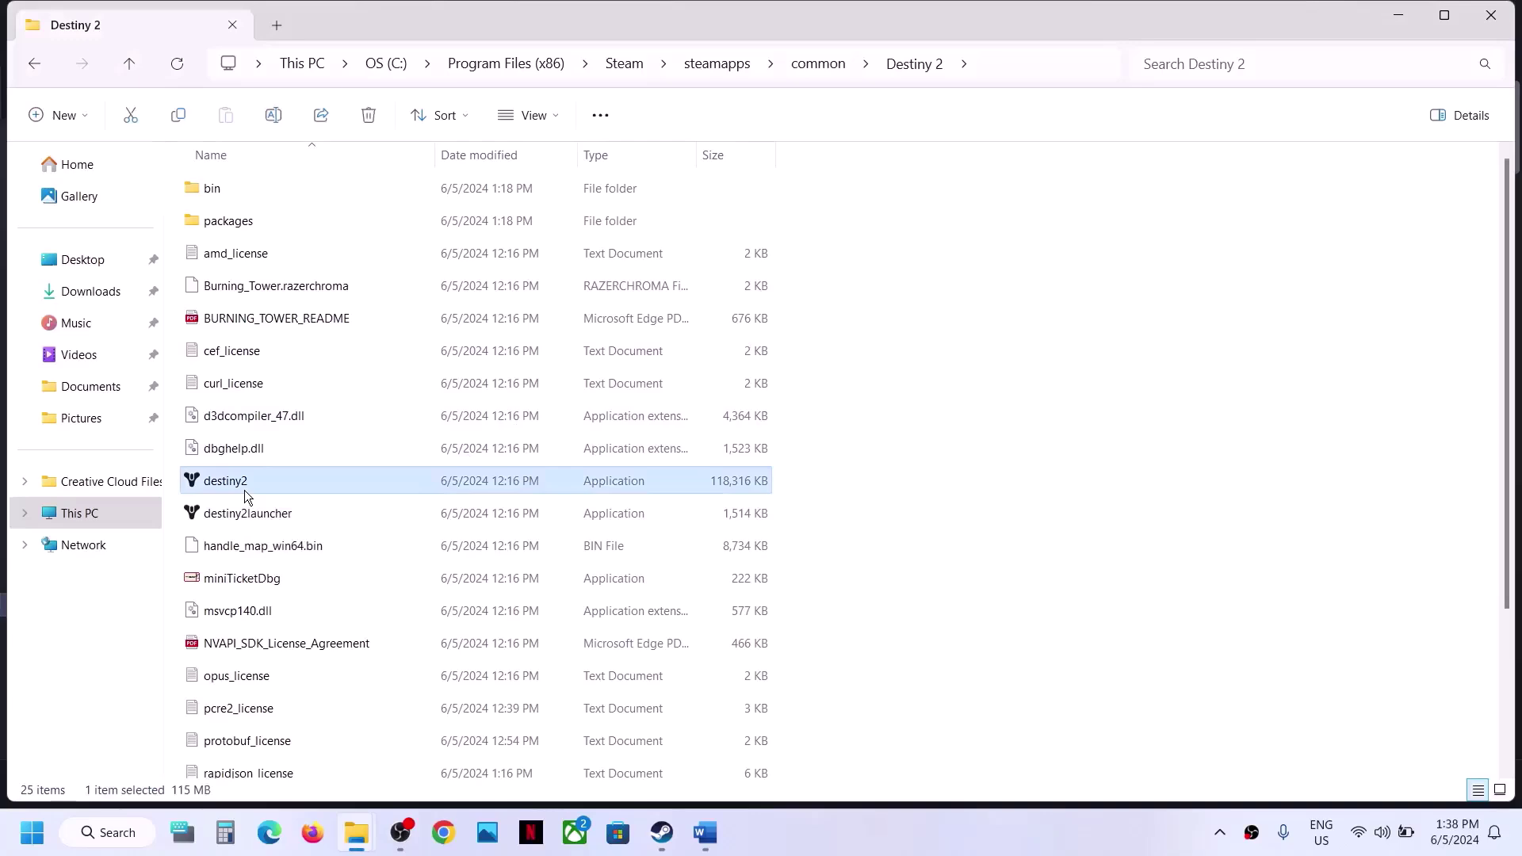
{"action": "right_click", "coordinate": [244, 490]}
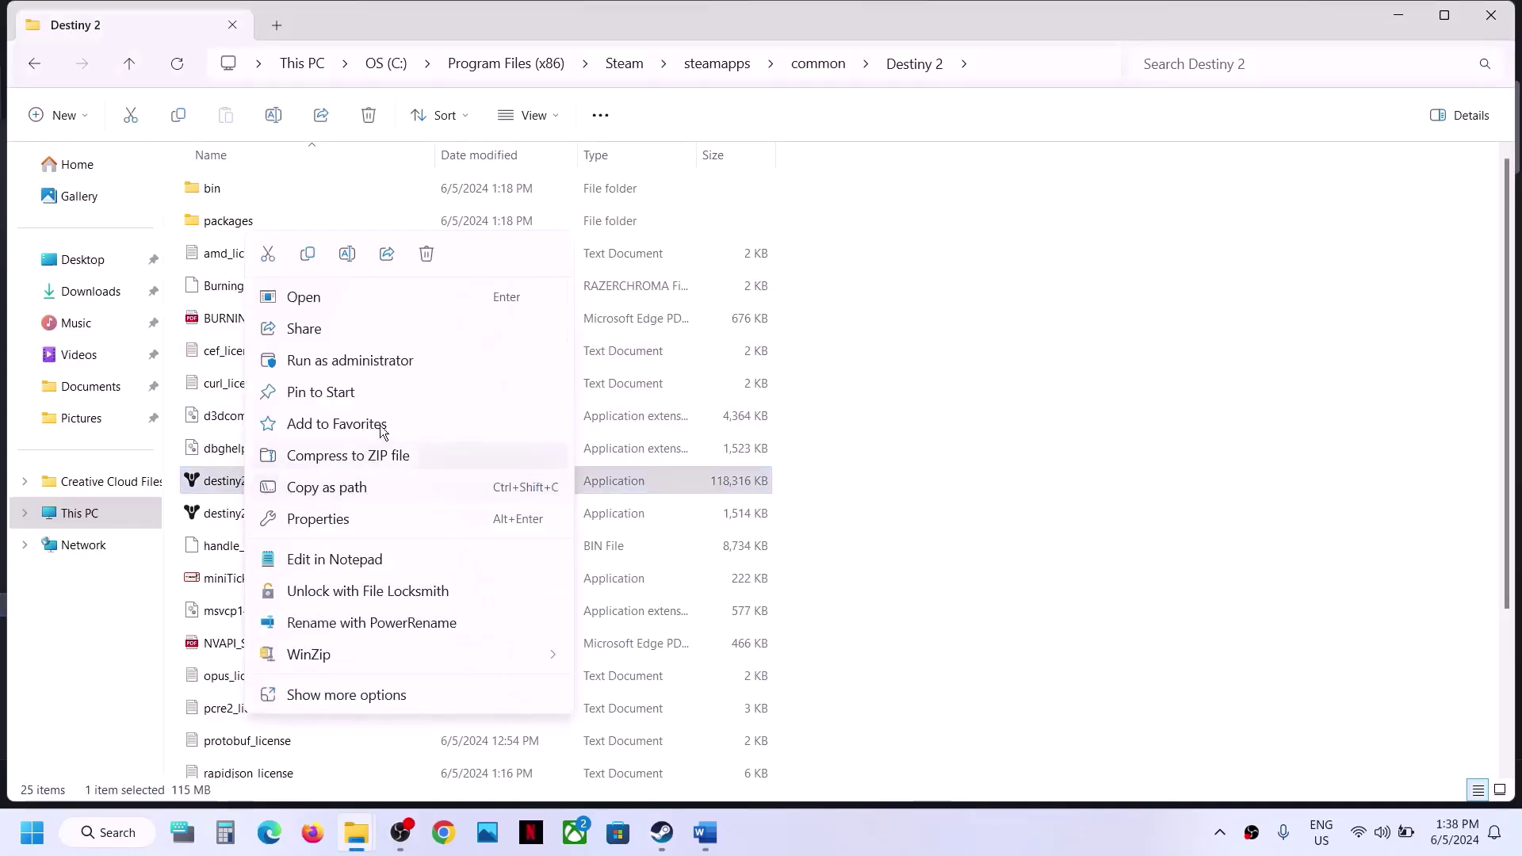
{"action": "left_click", "coordinate": [340, 517]}
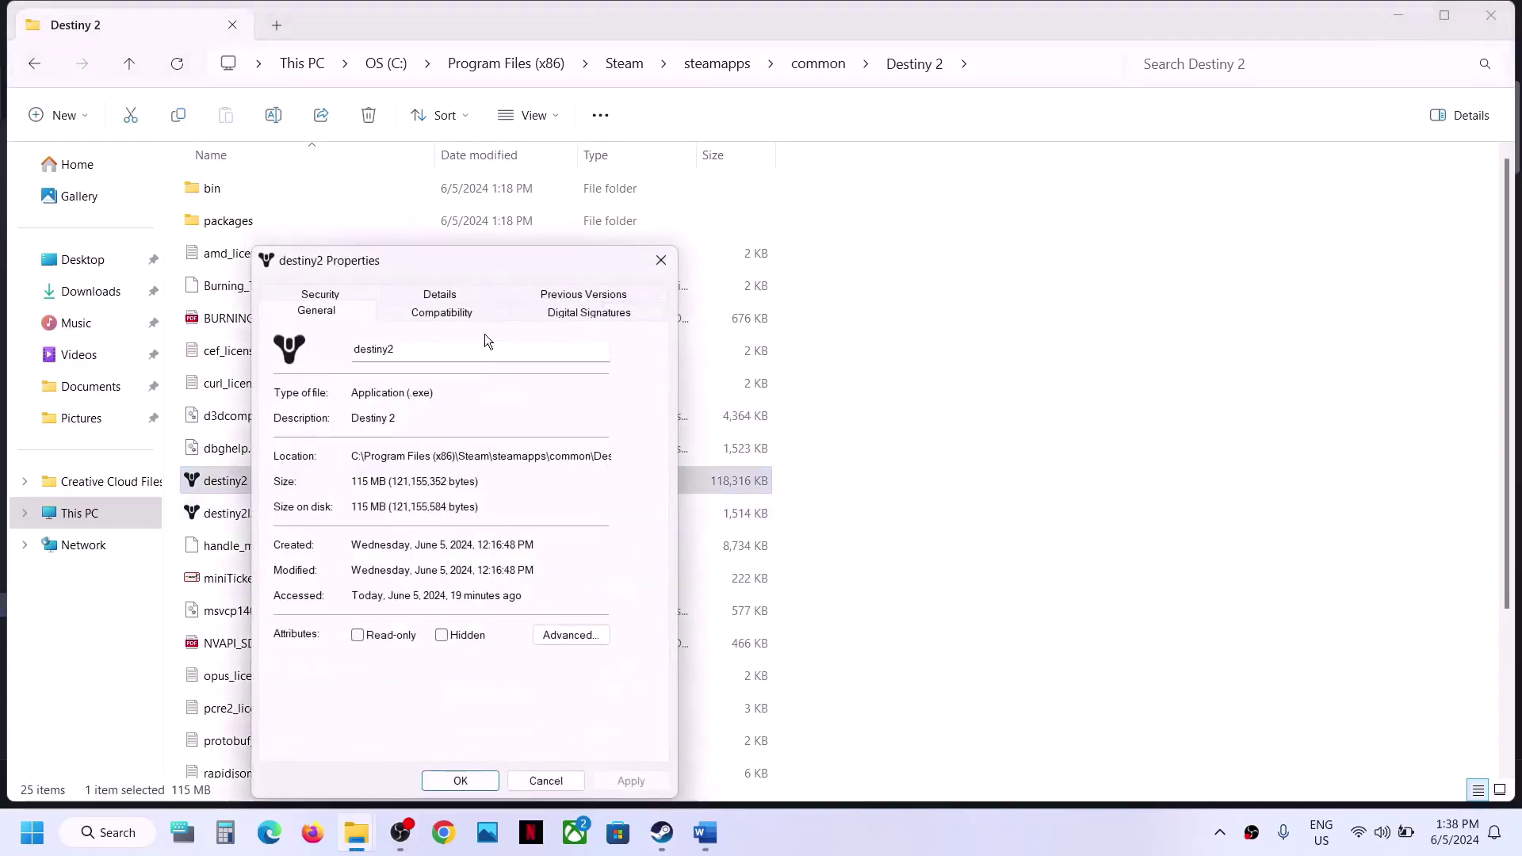
{"action": "left_click", "coordinate": [441, 314]}
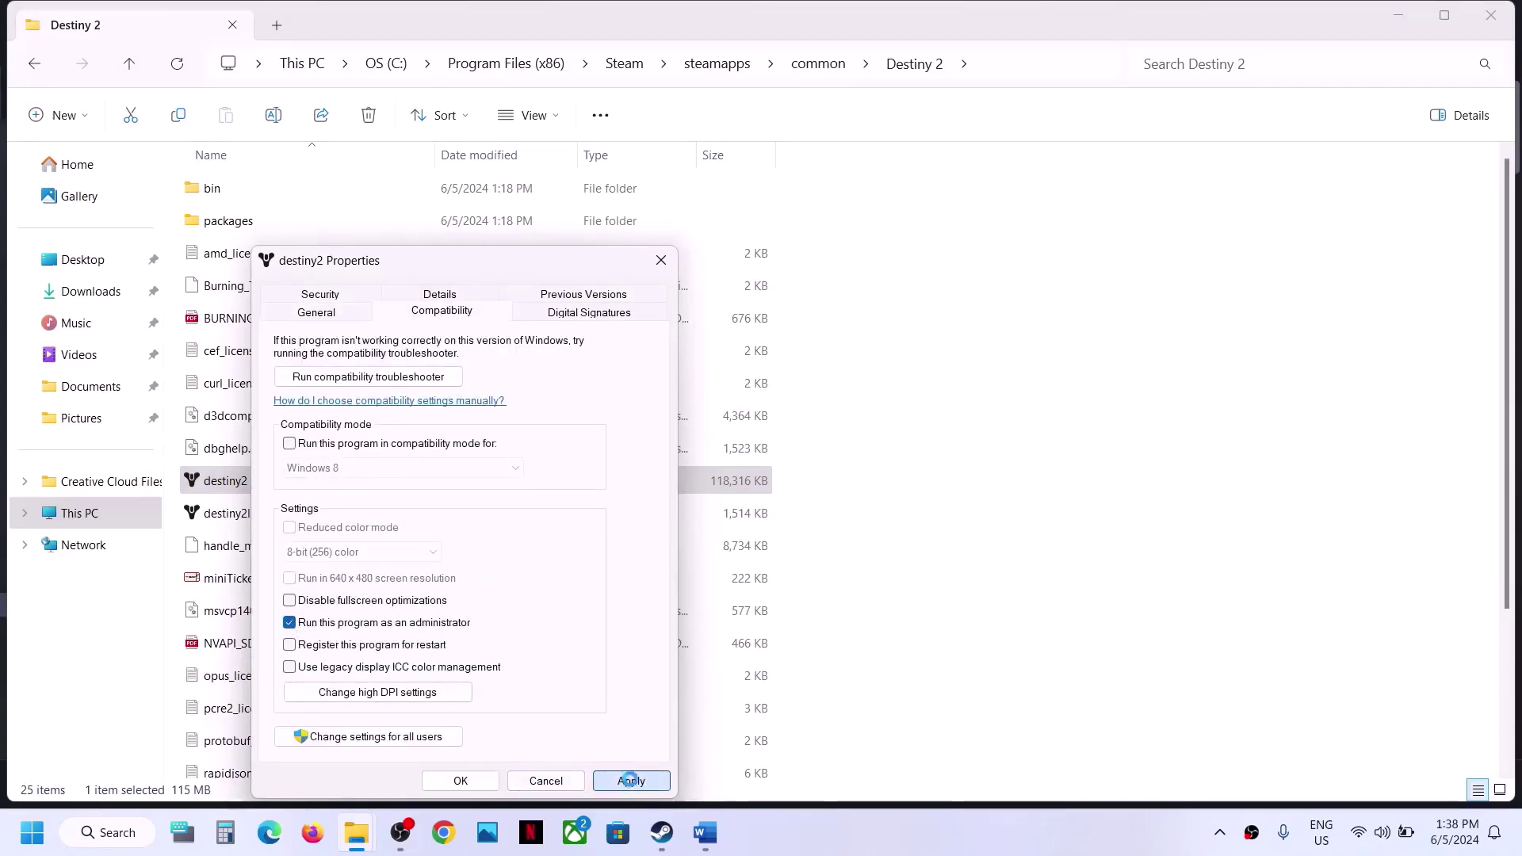
{"action": "left_click", "coordinate": [629, 779]}
{"action": "left_click", "coordinate": [477, 783]}
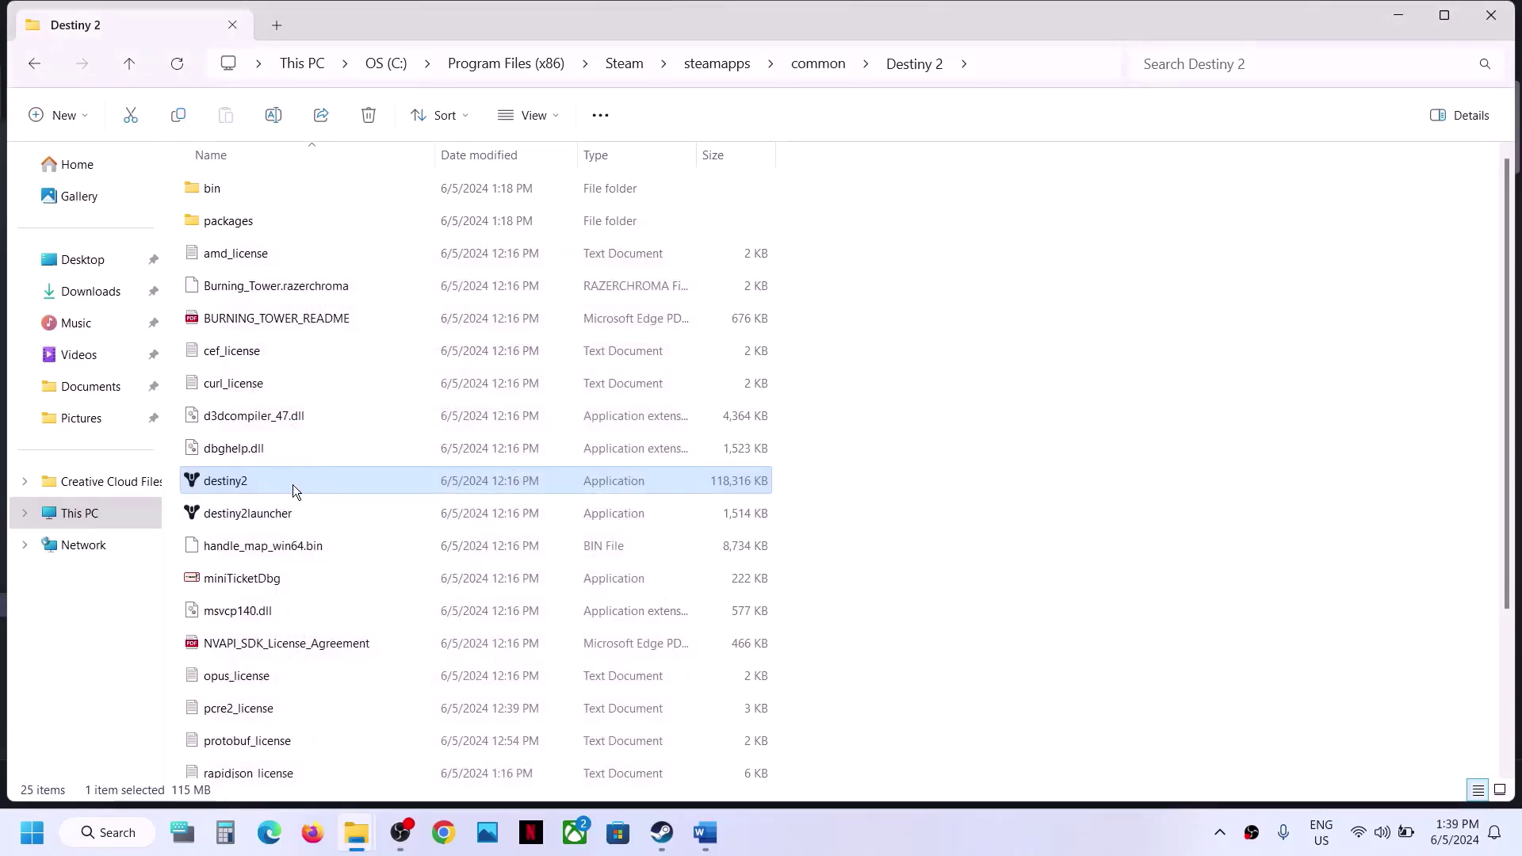
- Enable compatibility mode for Windows 8 in the destiny2 application's properties and apply it
{"action": "right_click", "coordinate": [293, 484]}
{"action": "left_click", "coordinate": [391, 519]}
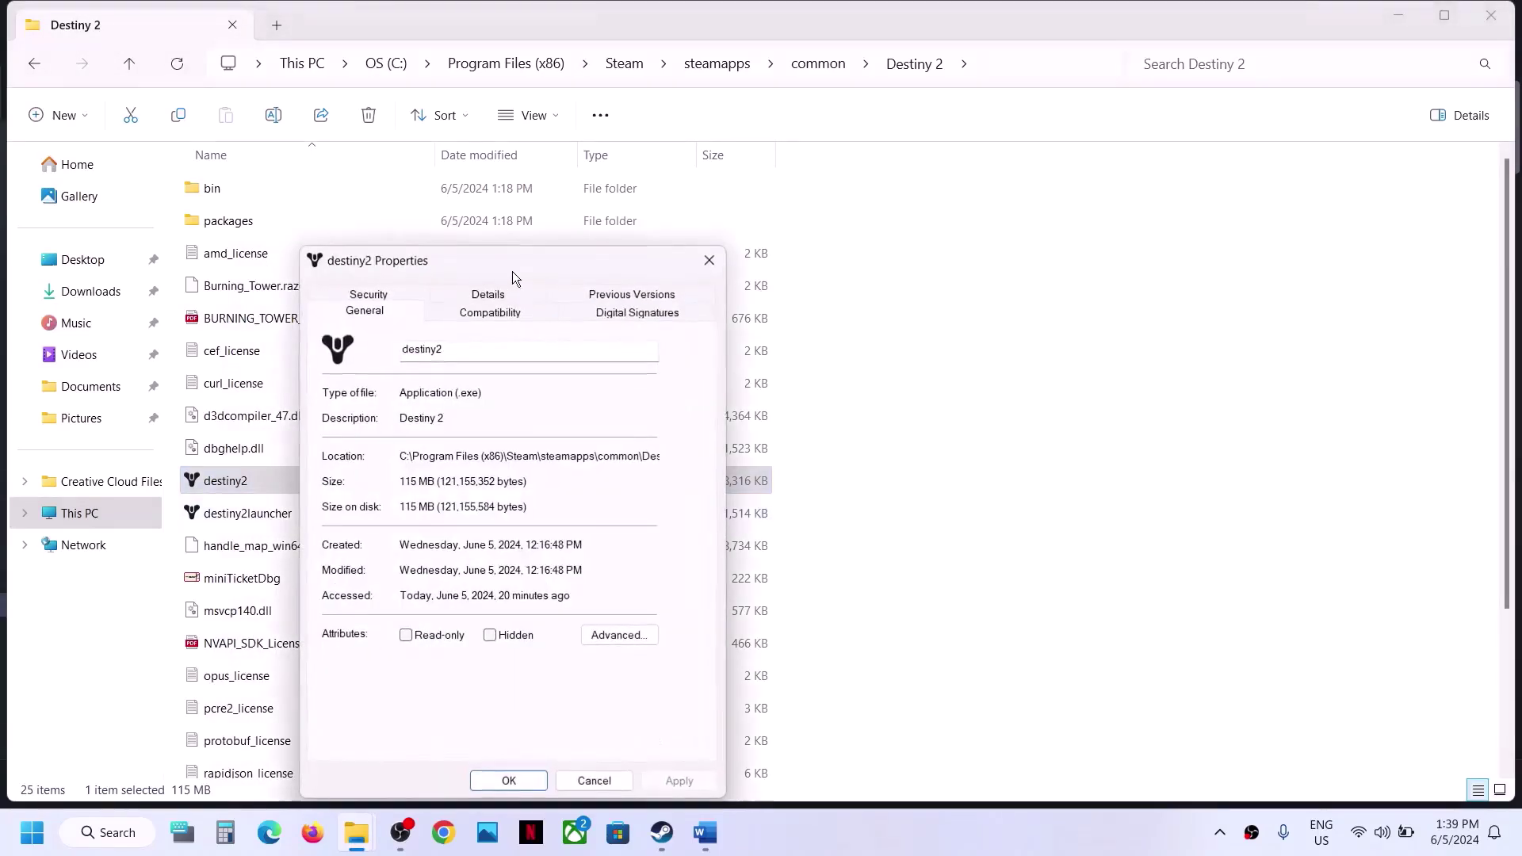
{"action": "left_click", "coordinate": [475, 312]}
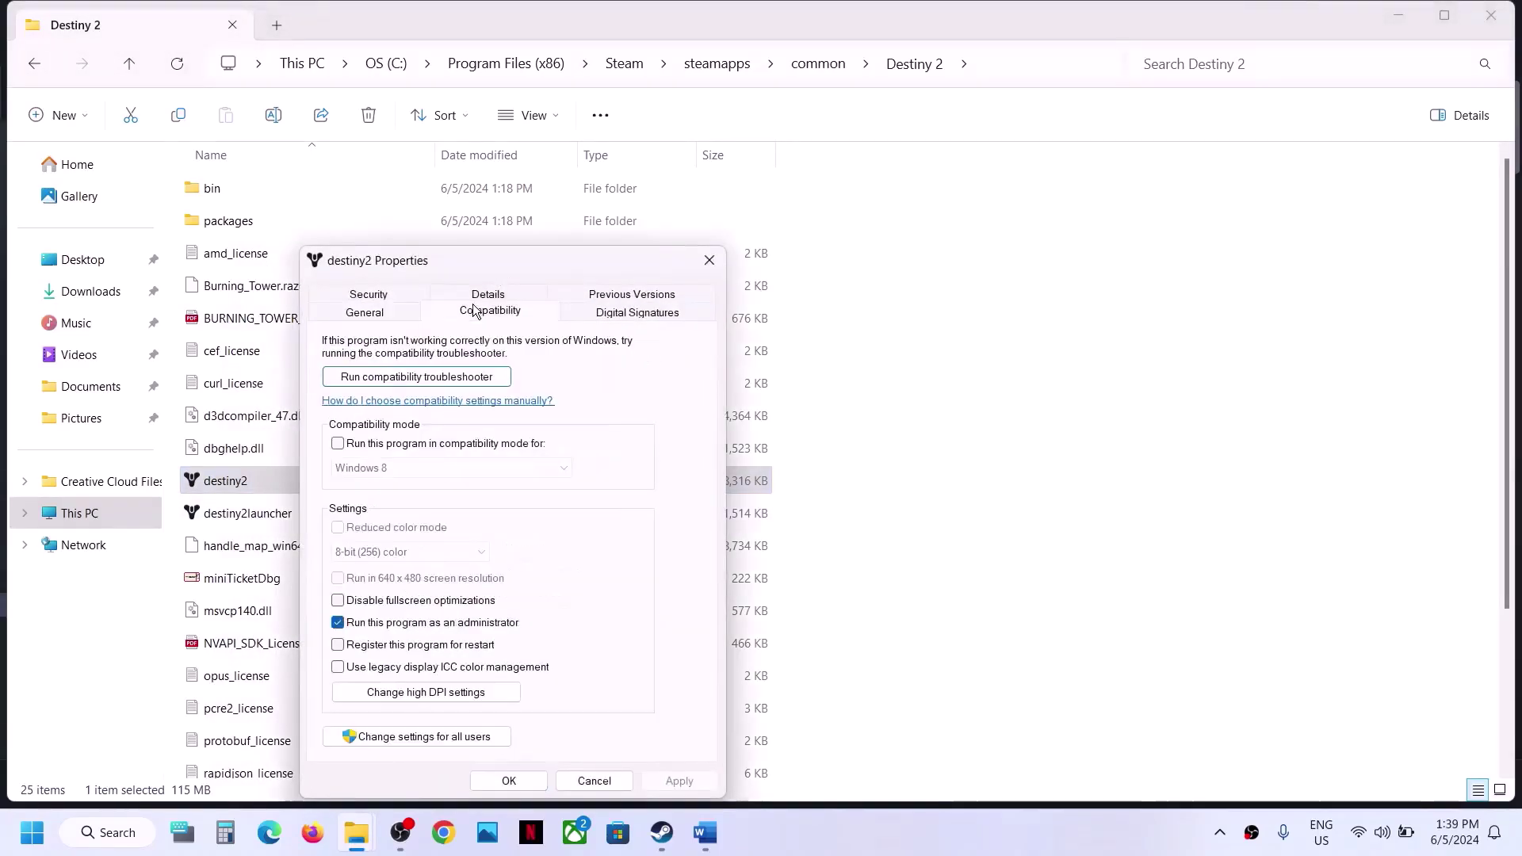
{"action": "left_click", "coordinate": [337, 444]}
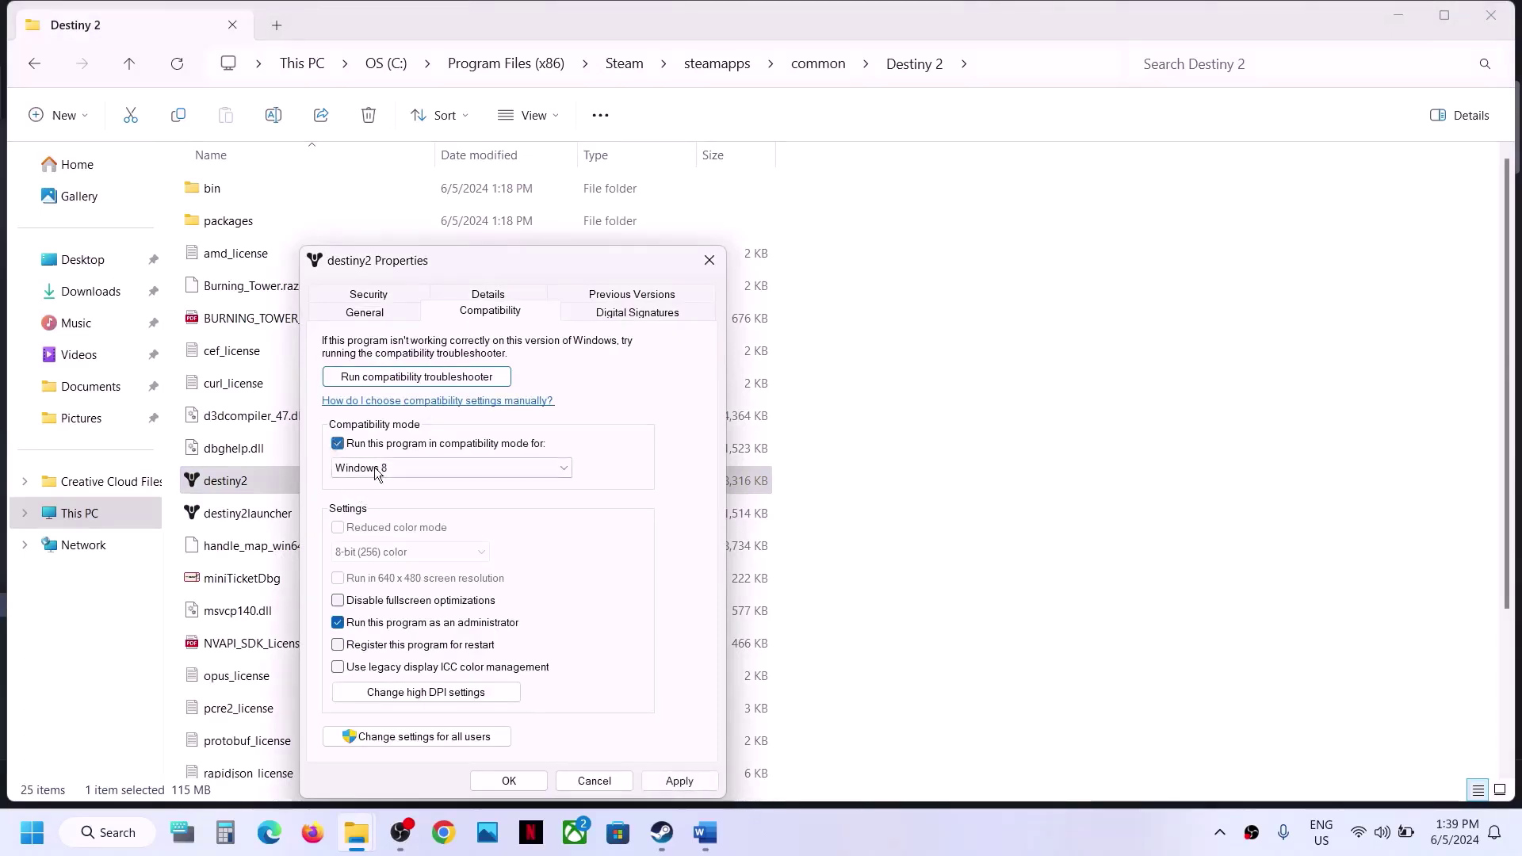
{"action": "left_click", "coordinate": [680, 781]}
{"action": "left_click", "coordinate": [491, 787]}
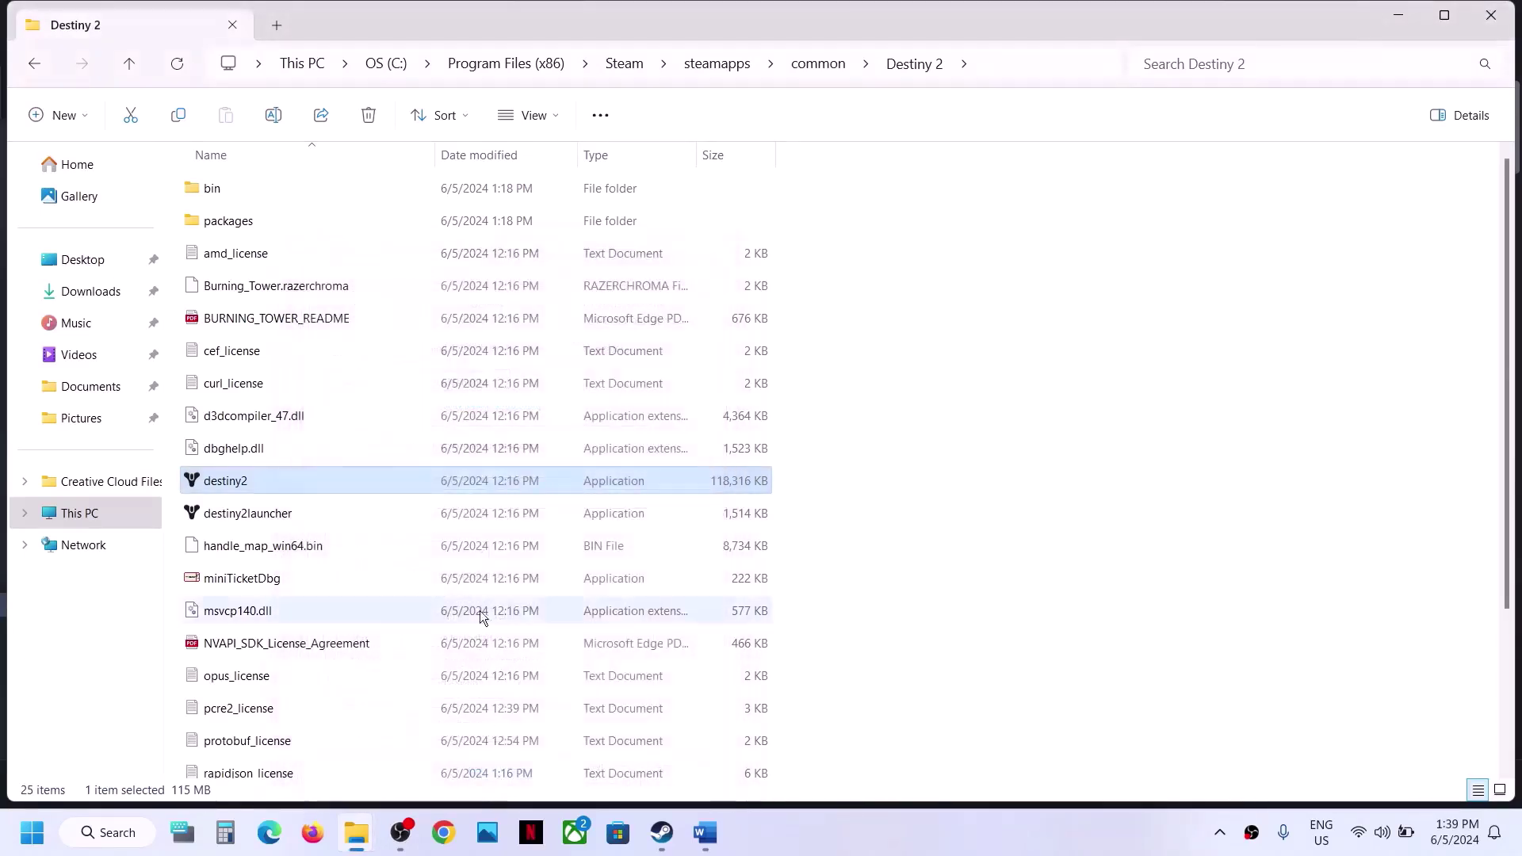
- Set the destiny2 application's compatibility mode to Windows 7 in its properties and apply it
{"action": "right_click", "coordinate": [268, 474]}
{"action": "left_click", "coordinate": [358, 519]}
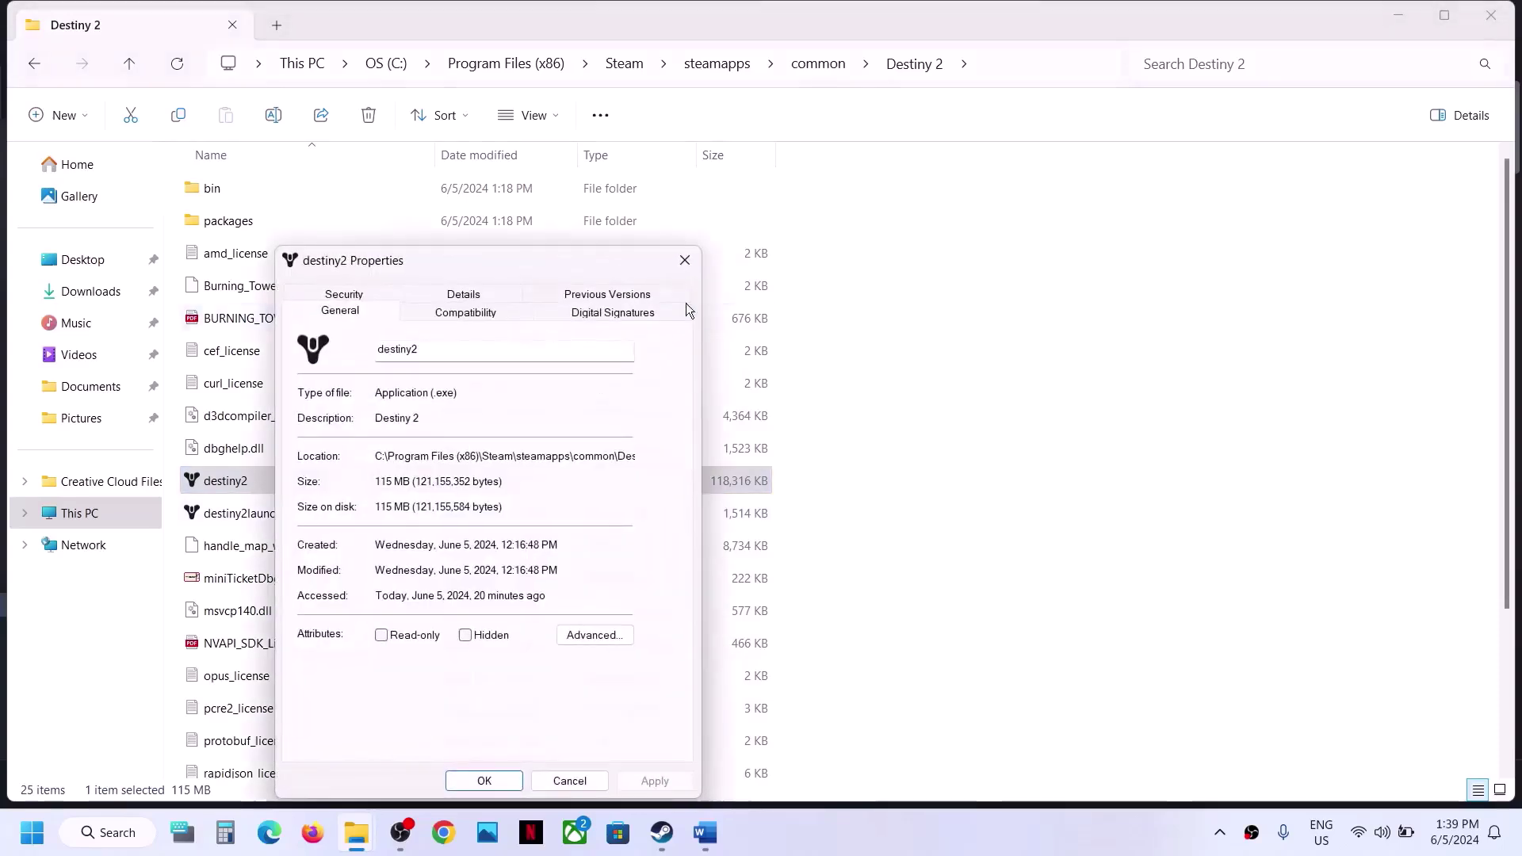
{"action": "left_click", "coordinate": [502, 317]}
{"action": "left_click", "coordinate": [386, 465]}
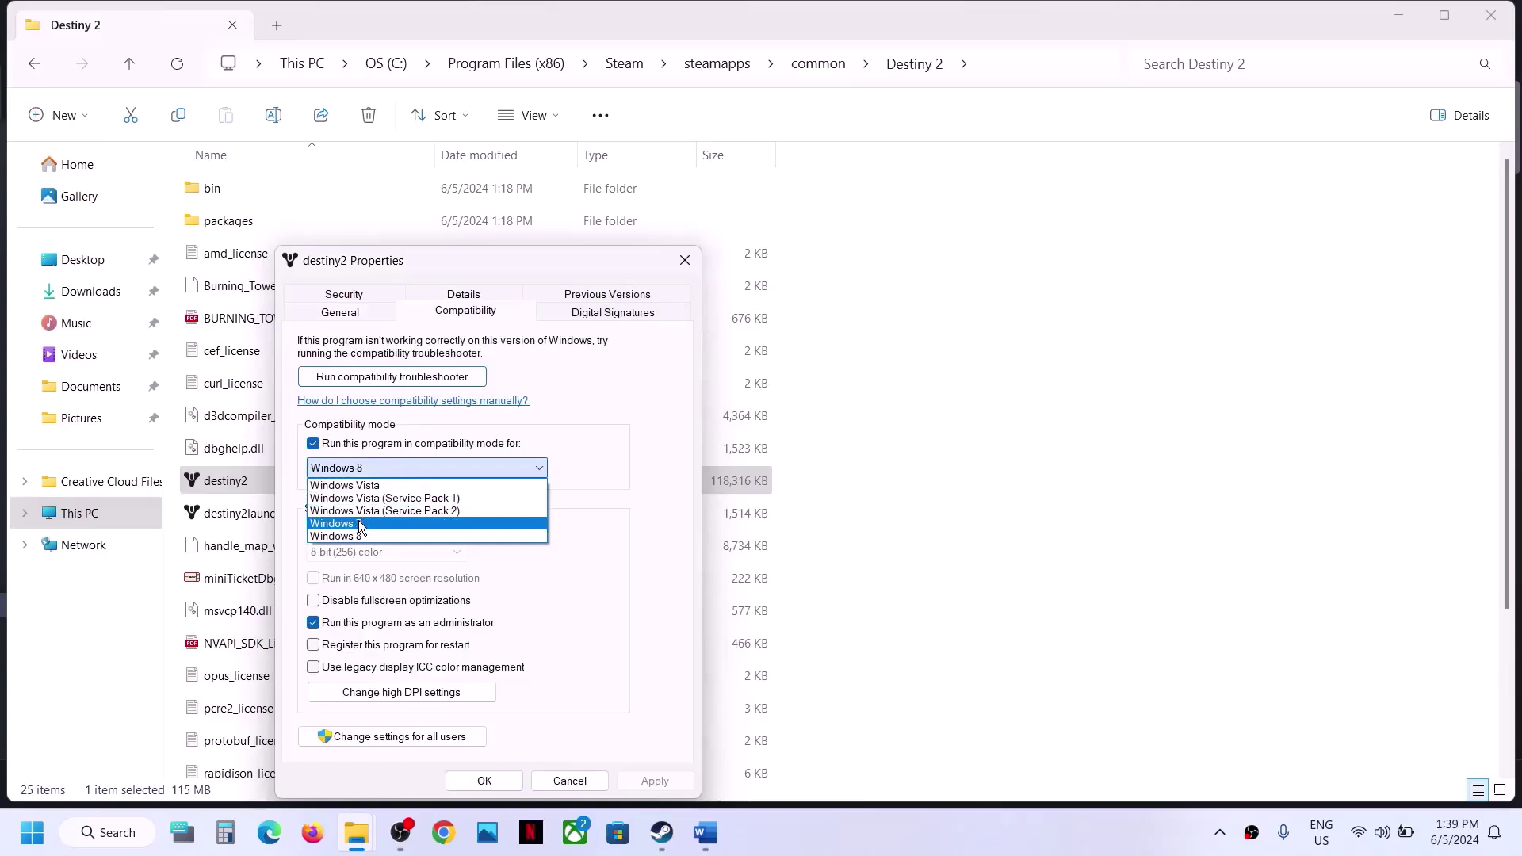
{"action": "left_click", "coordinate": [359, 523]}
{"action": "left_click", "coordinate": [637, 782]}
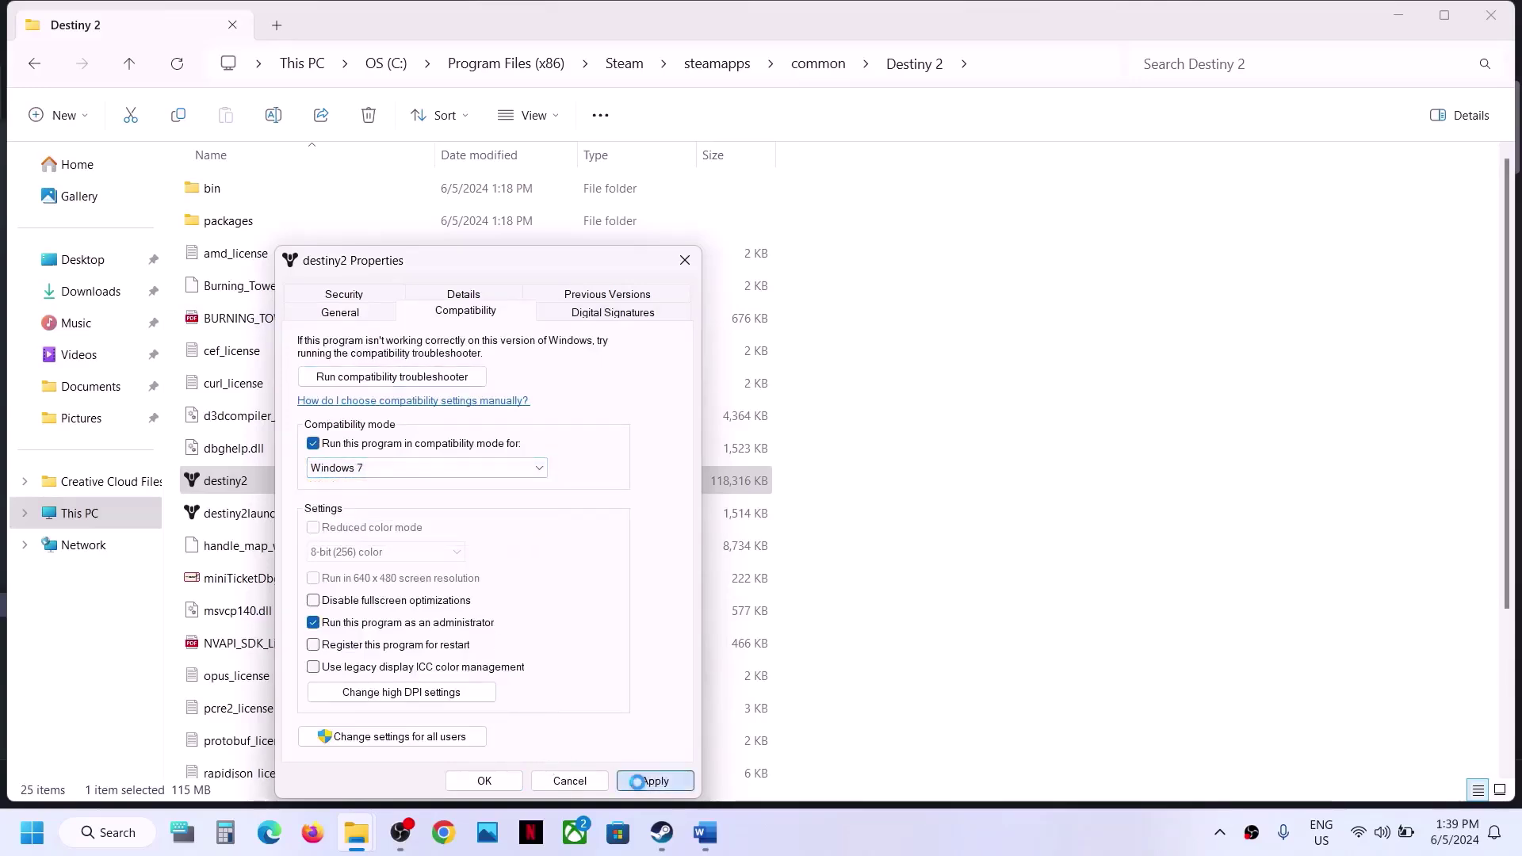
{"action": "left_click", "coordinate": [477, 788]}
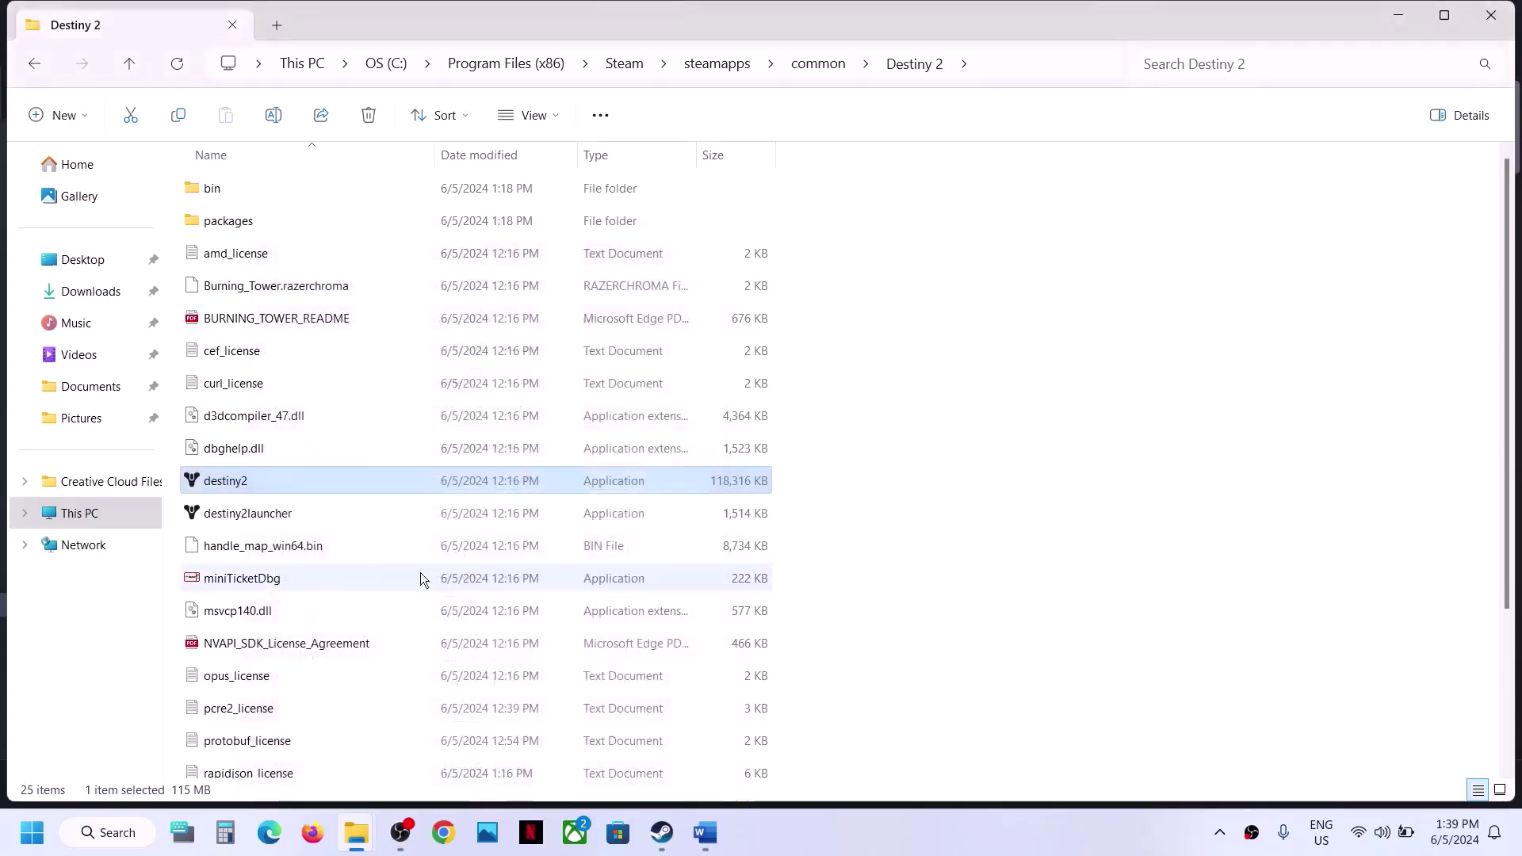
- Disable fullscreen optimizations in the destiny2 application's compatibility properties and apply the change
{"action": "right_click", "coordinate": [307, 482]}
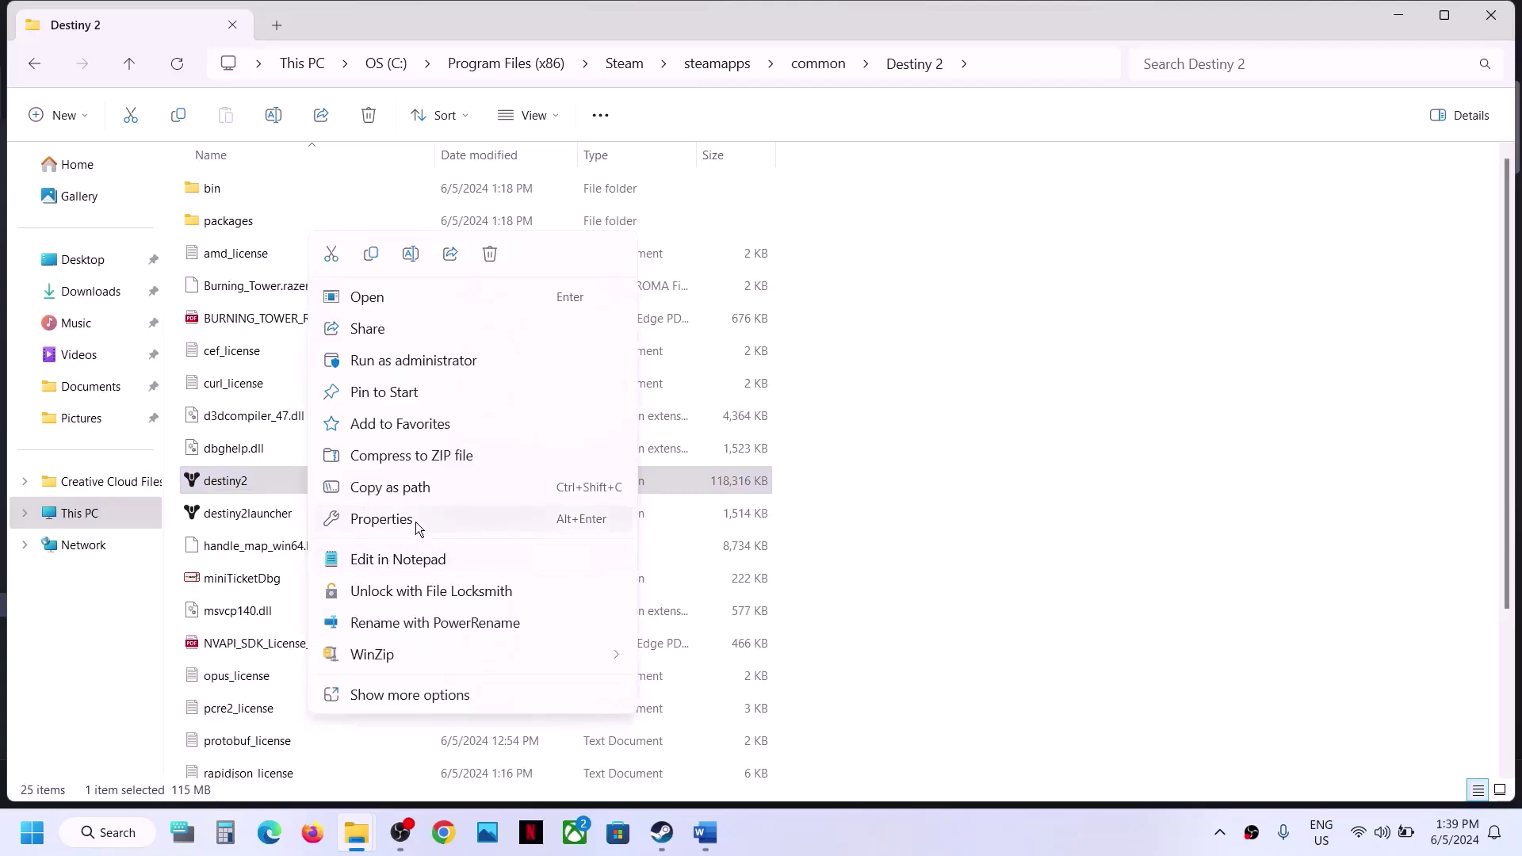
{"action": "left_click", "coordinate": [415, 519]}
{"action": "left_click", "coordinate": [465, 309]}
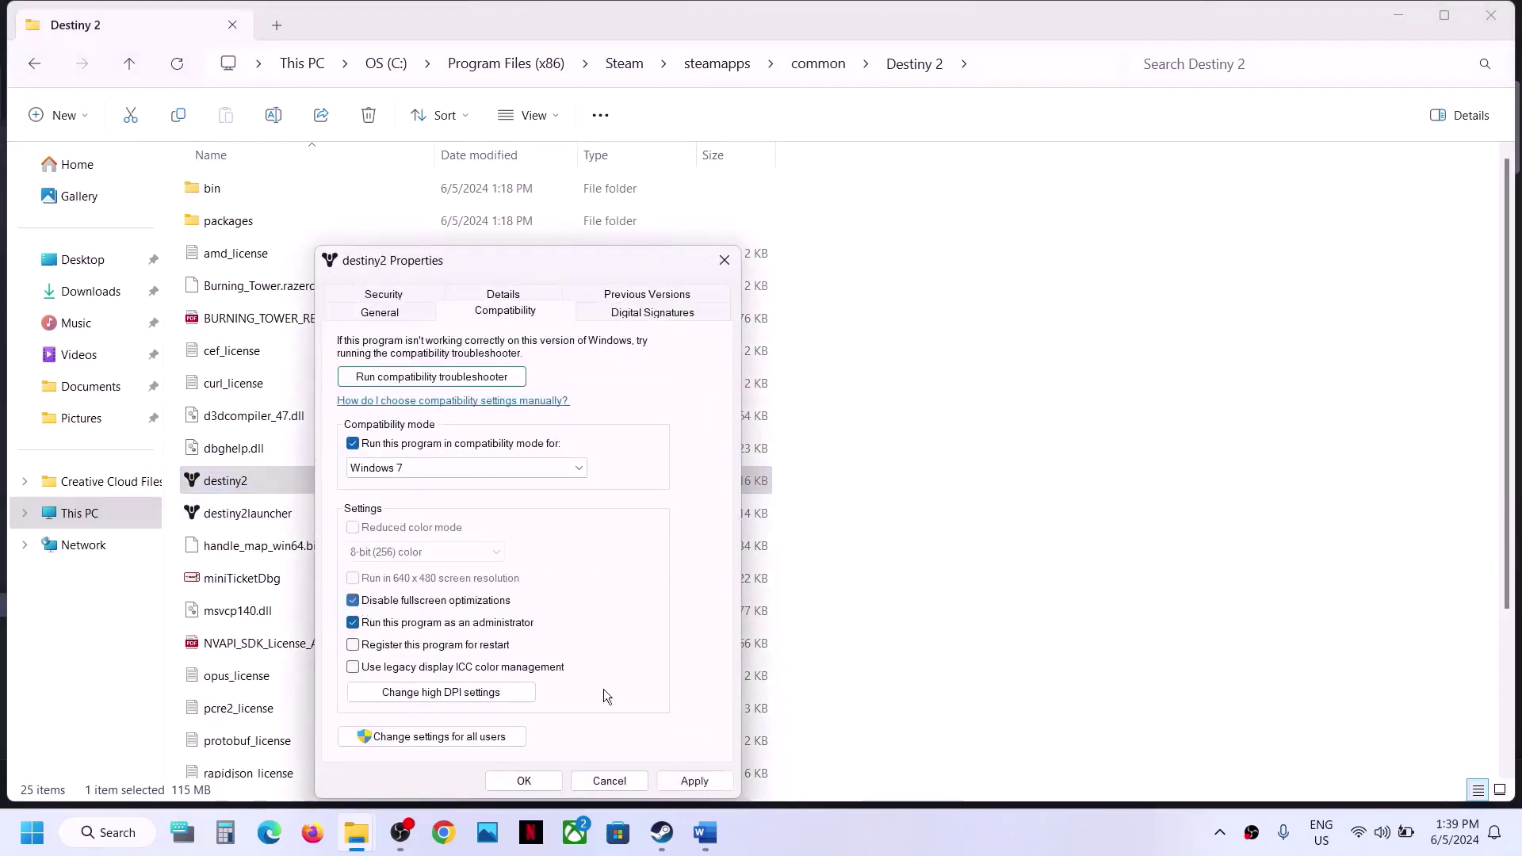
{"action": "left_click", "coordinate": [691, 773]}
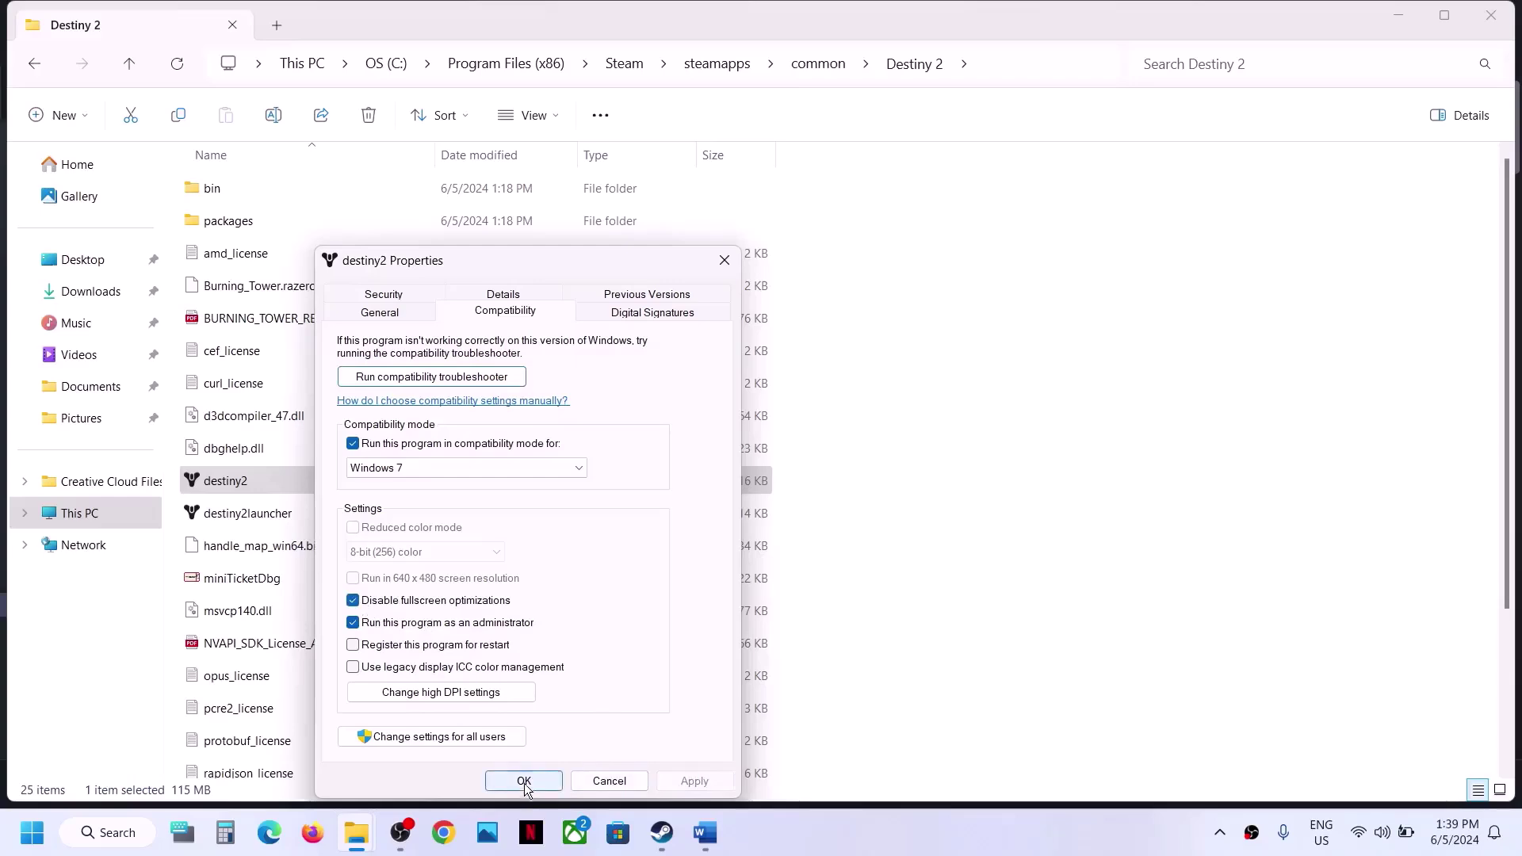
{"action": "left_click", "coordinate": [524, 782]}
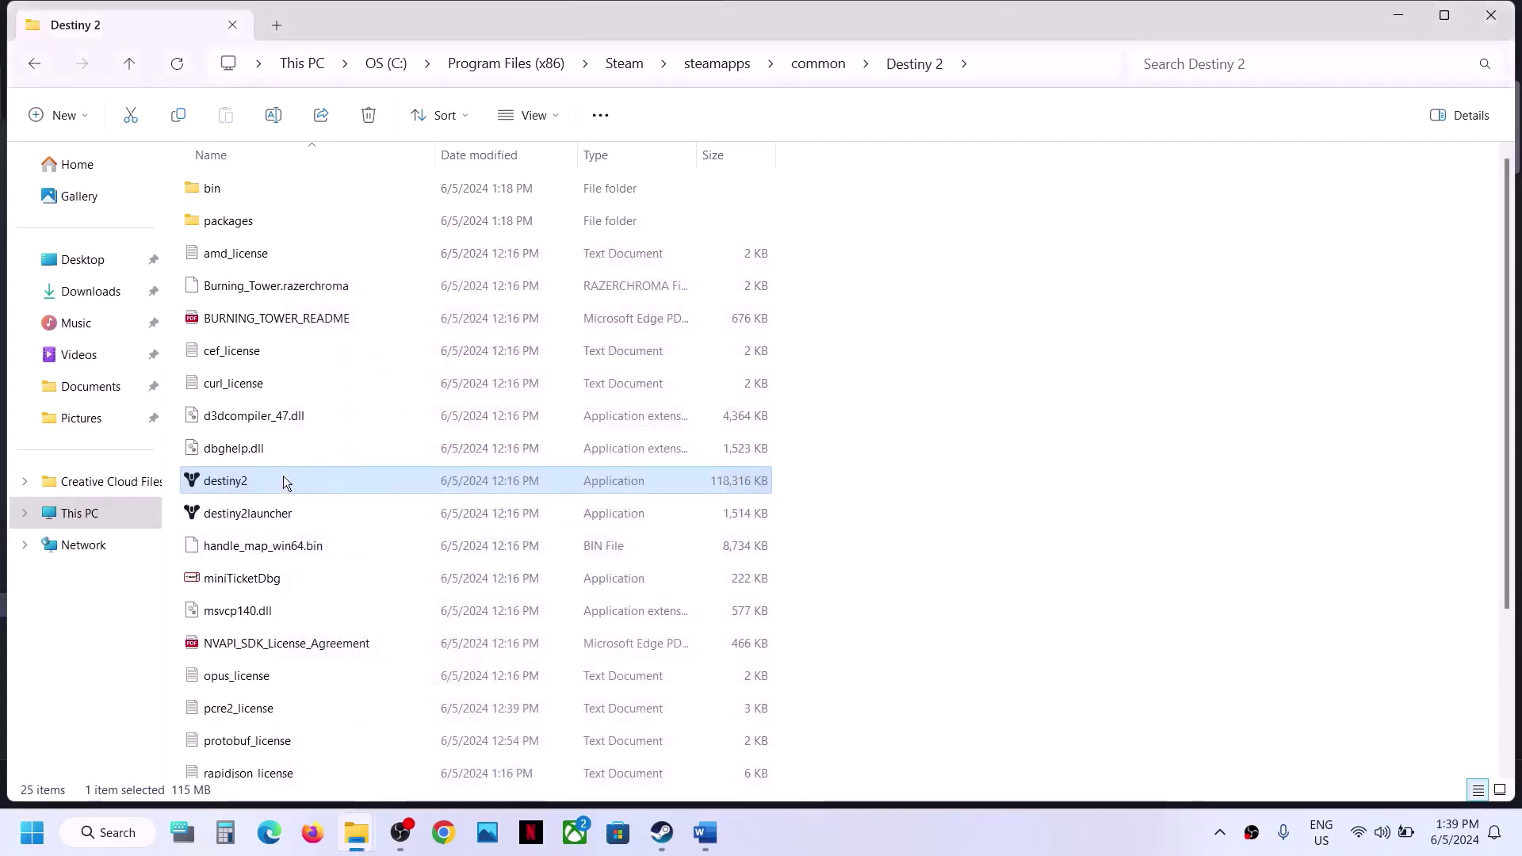
- Set destiny2launcher to run as administrator in Windows 7 compatibility mode with fullscreen optimizations disabled, and apply the settings
{"action": "left_click", "coordinate": [256, 517]}
{"action": "right_click", "coordinate": [255, 517]}
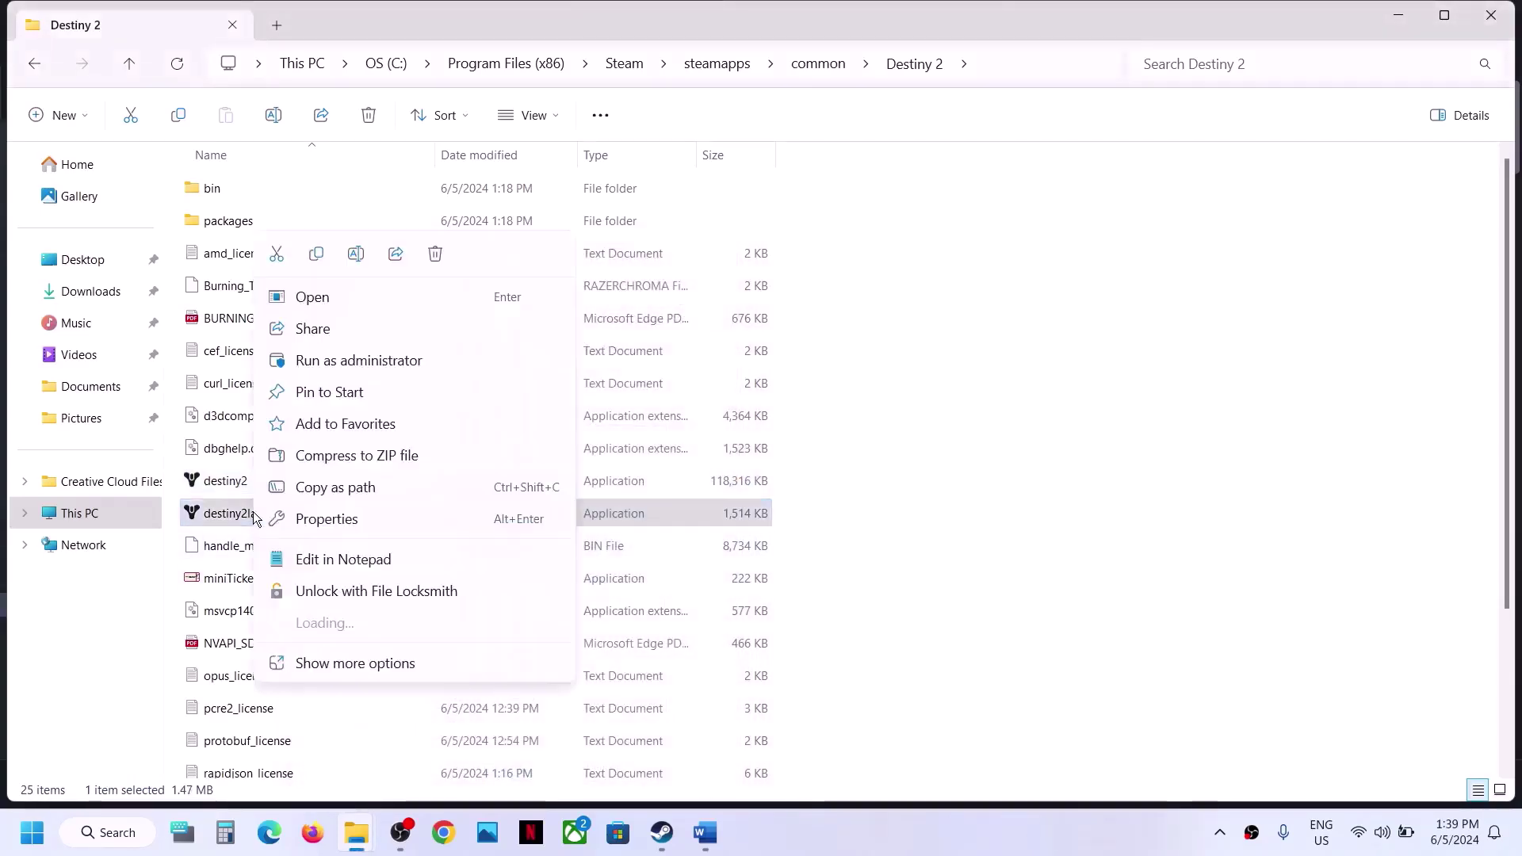
{"action": "left_click", "coordinate": [350, 512]}
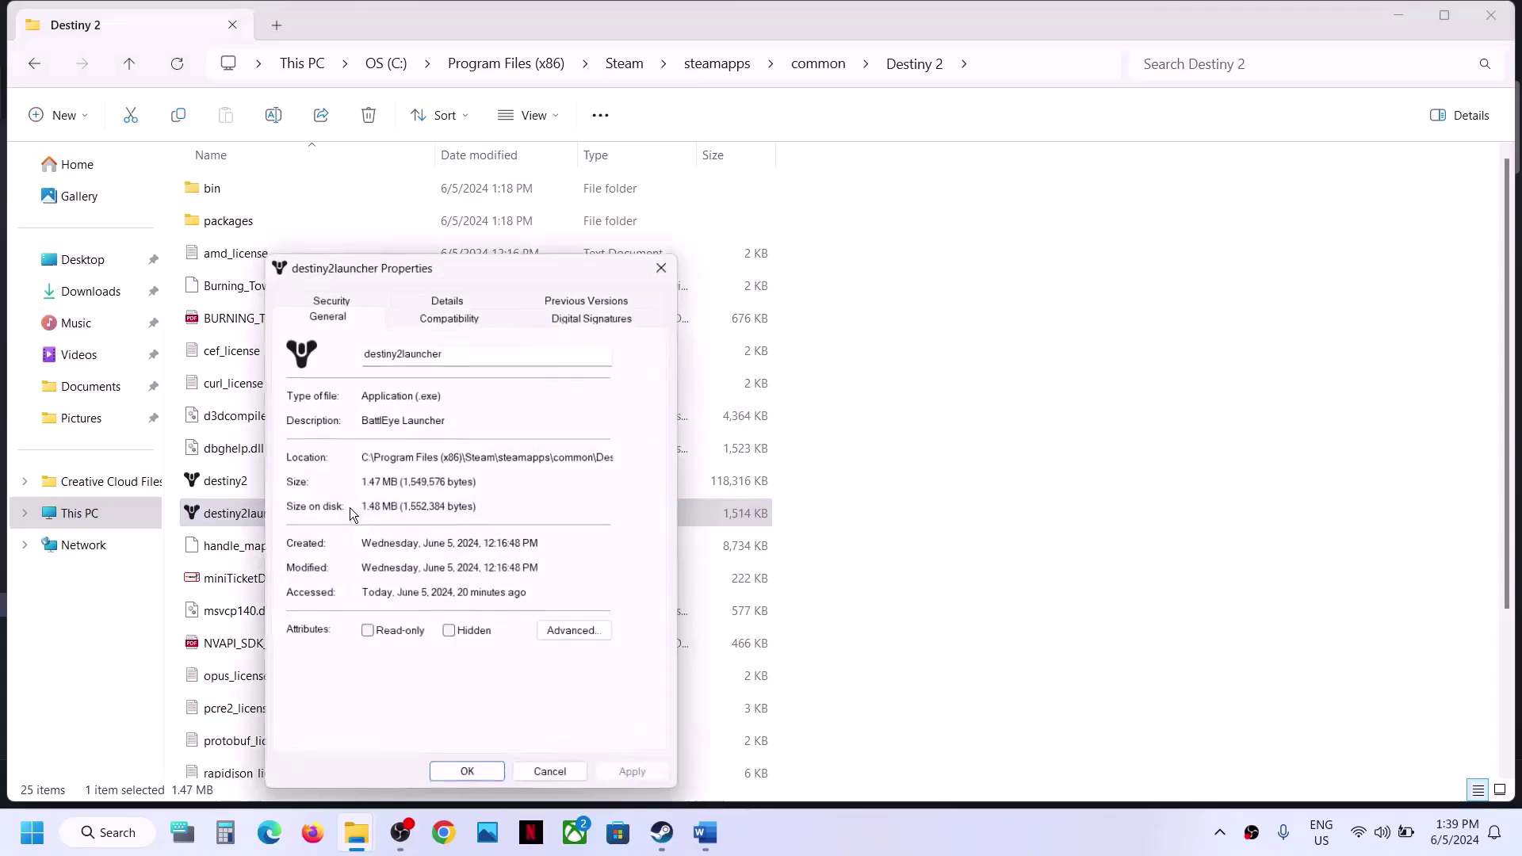
{"action": "left_click", "coordinate": [428, 320]}
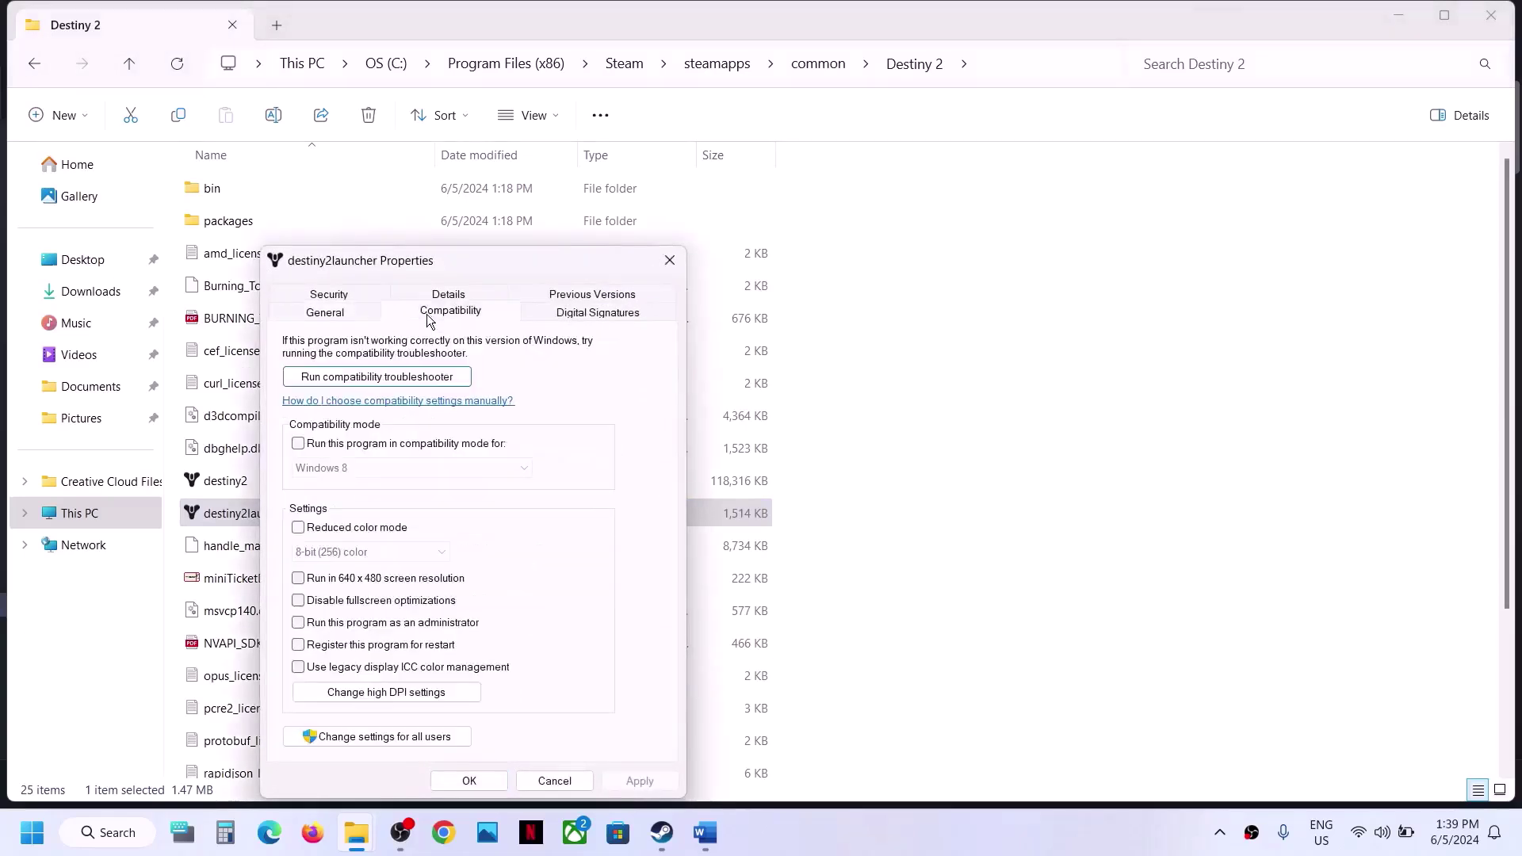
{"action": "left_click", "coordinate": [297, 623]}
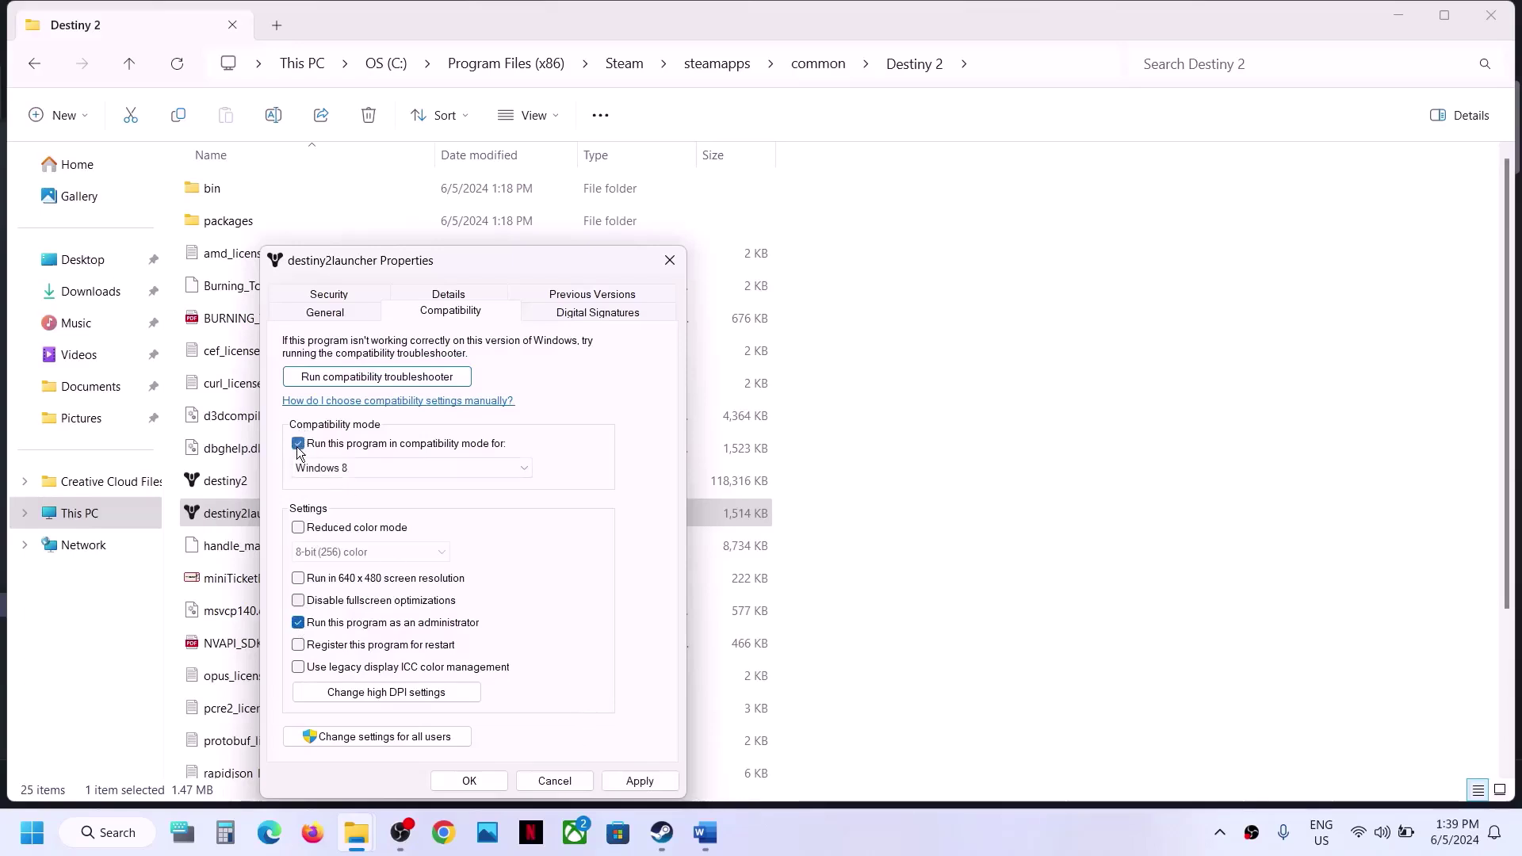
{"action": "left_click", "coordinate": [362, 469]}
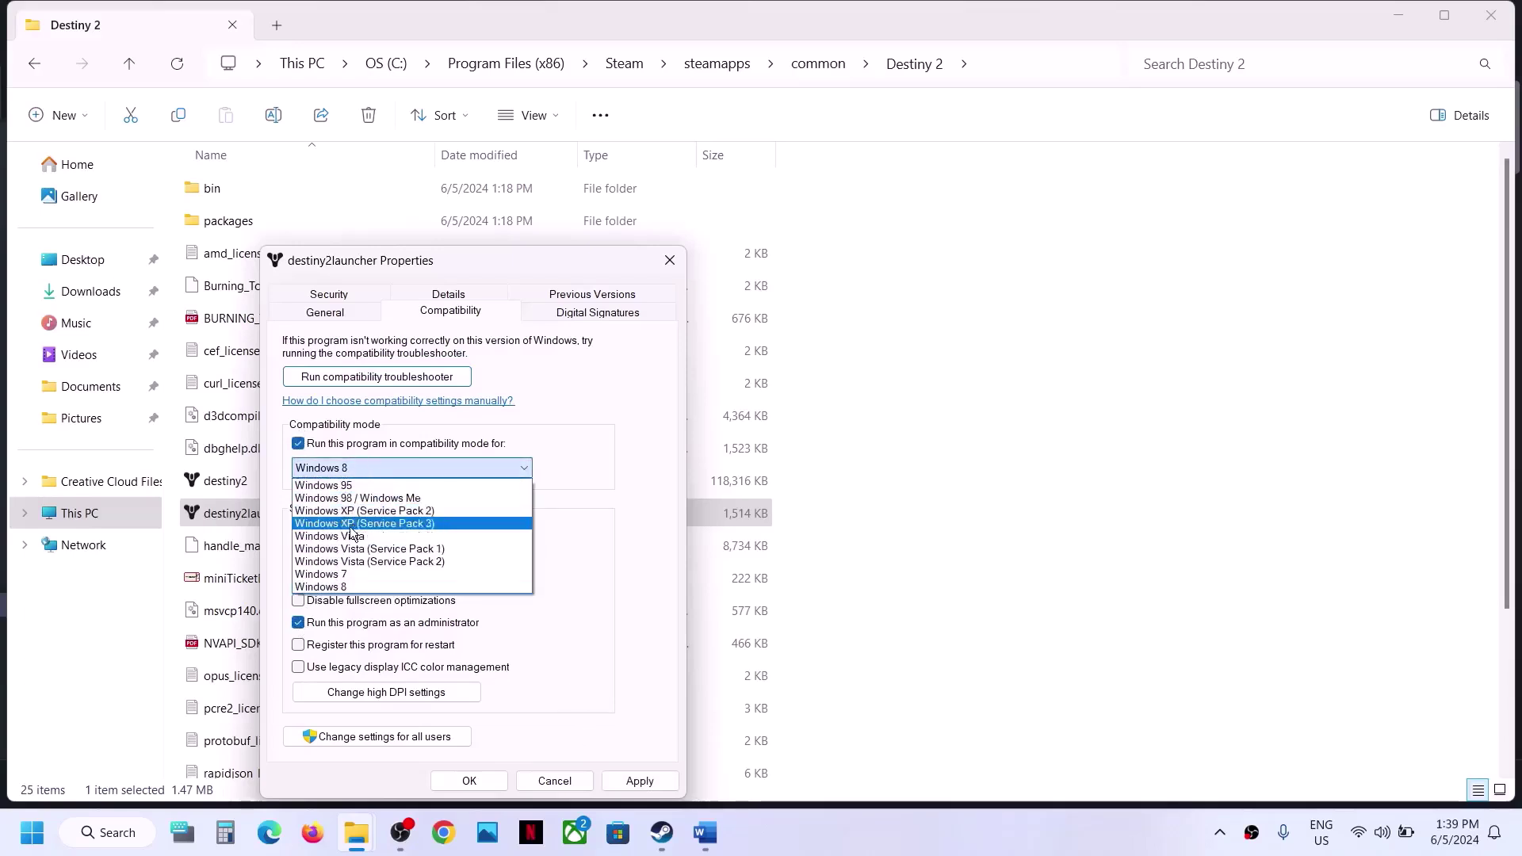
{"action": "left_click", "coordinate": [349, 574]}
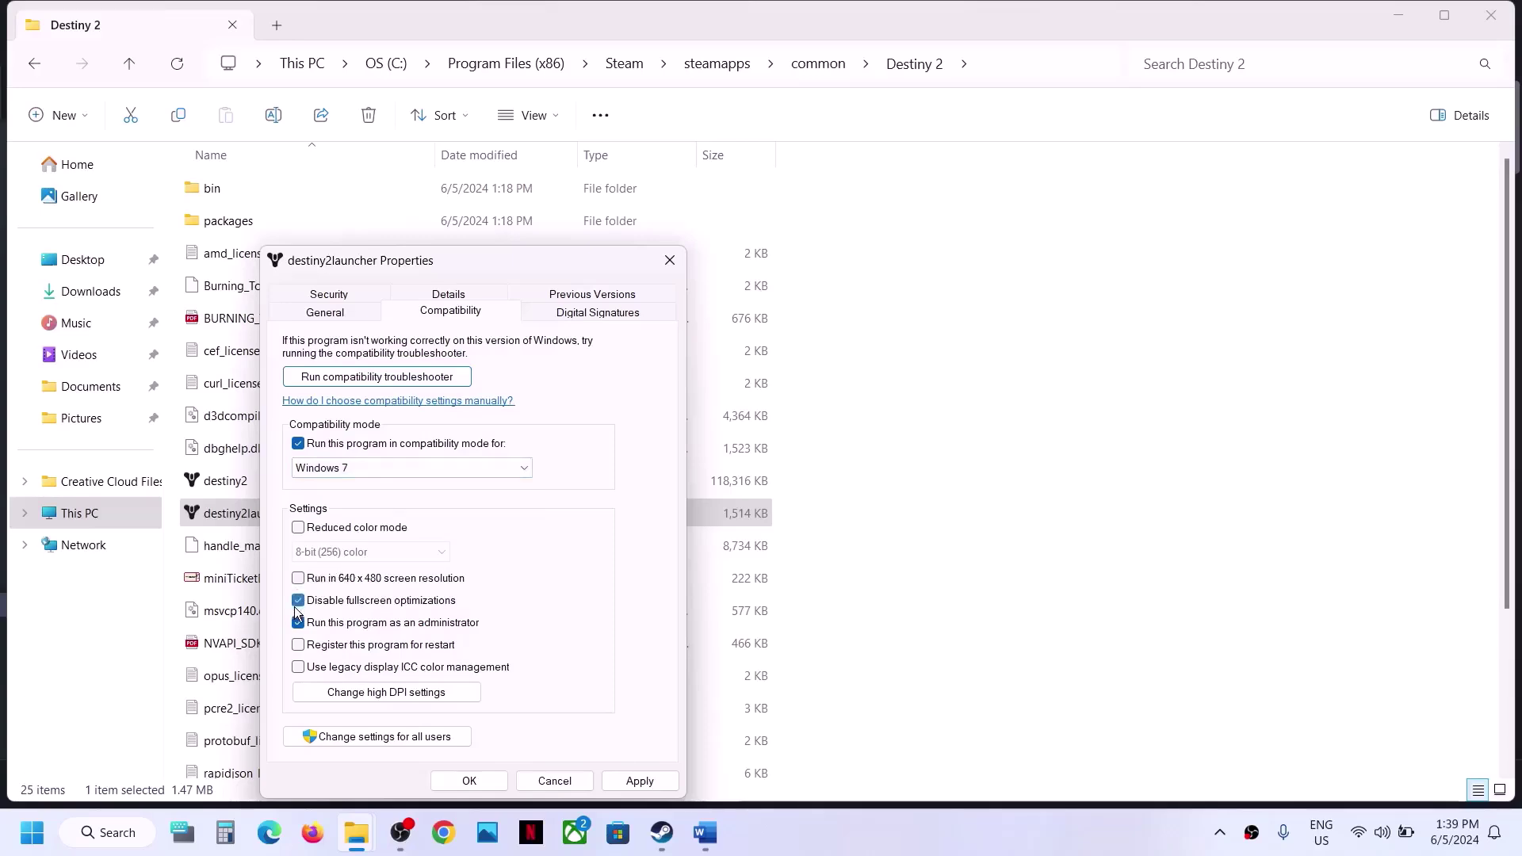
{"action": "left_click", "coordinate": [655, 780]}
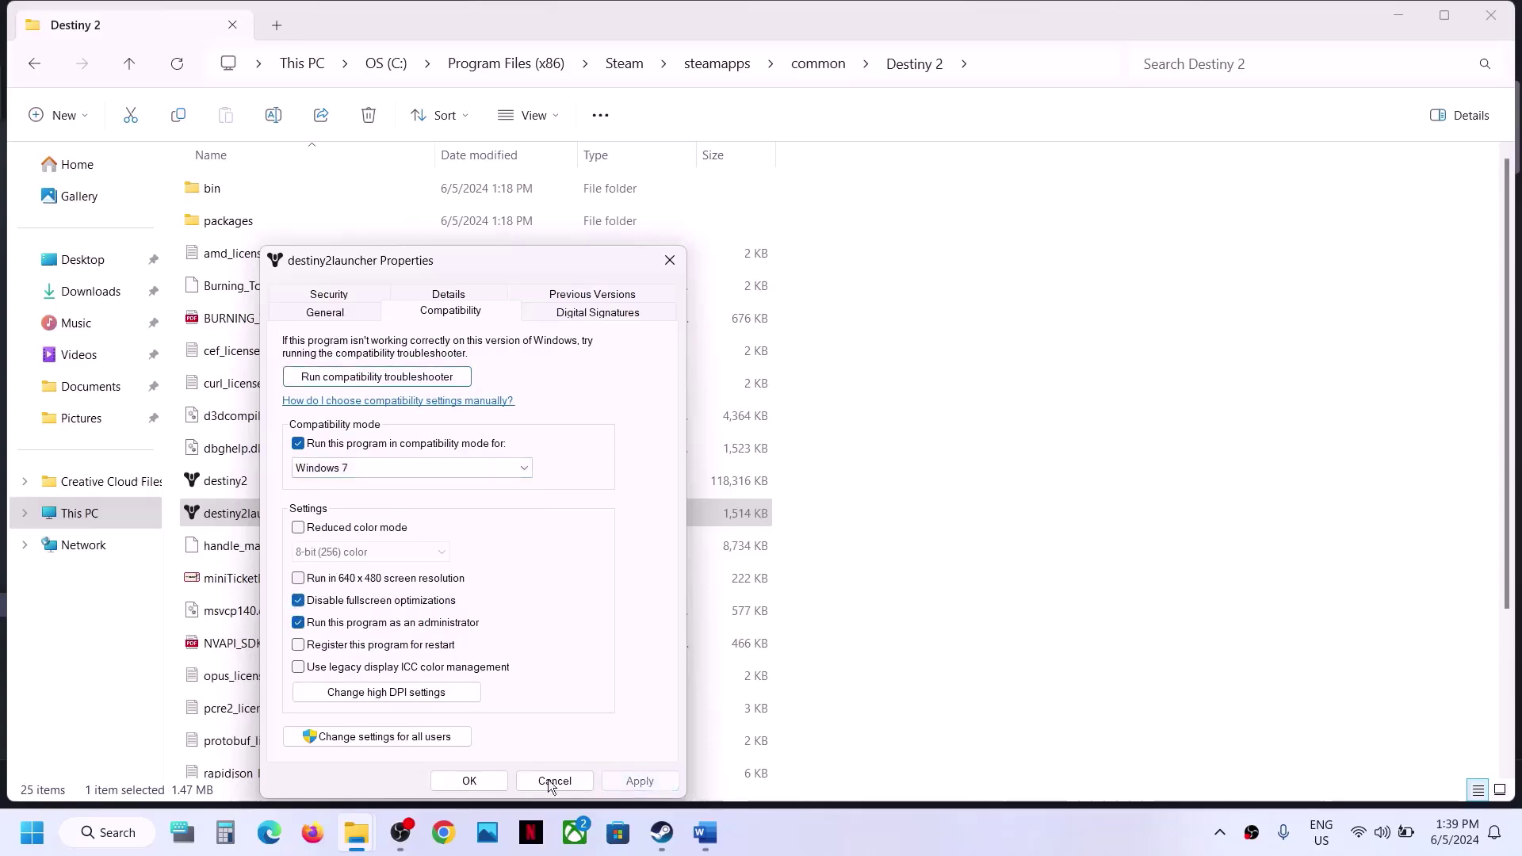
{"action": "left_click", "coordinate": [474, 781]}
- Look through the Destiny 2 folder and its bin\x64 subfolder for further files, returning to the Destiny 2 folder
{"action": "scroll", "coordinate": [341, 492], "scroll_direction": "down", "scroll_amount": 2}
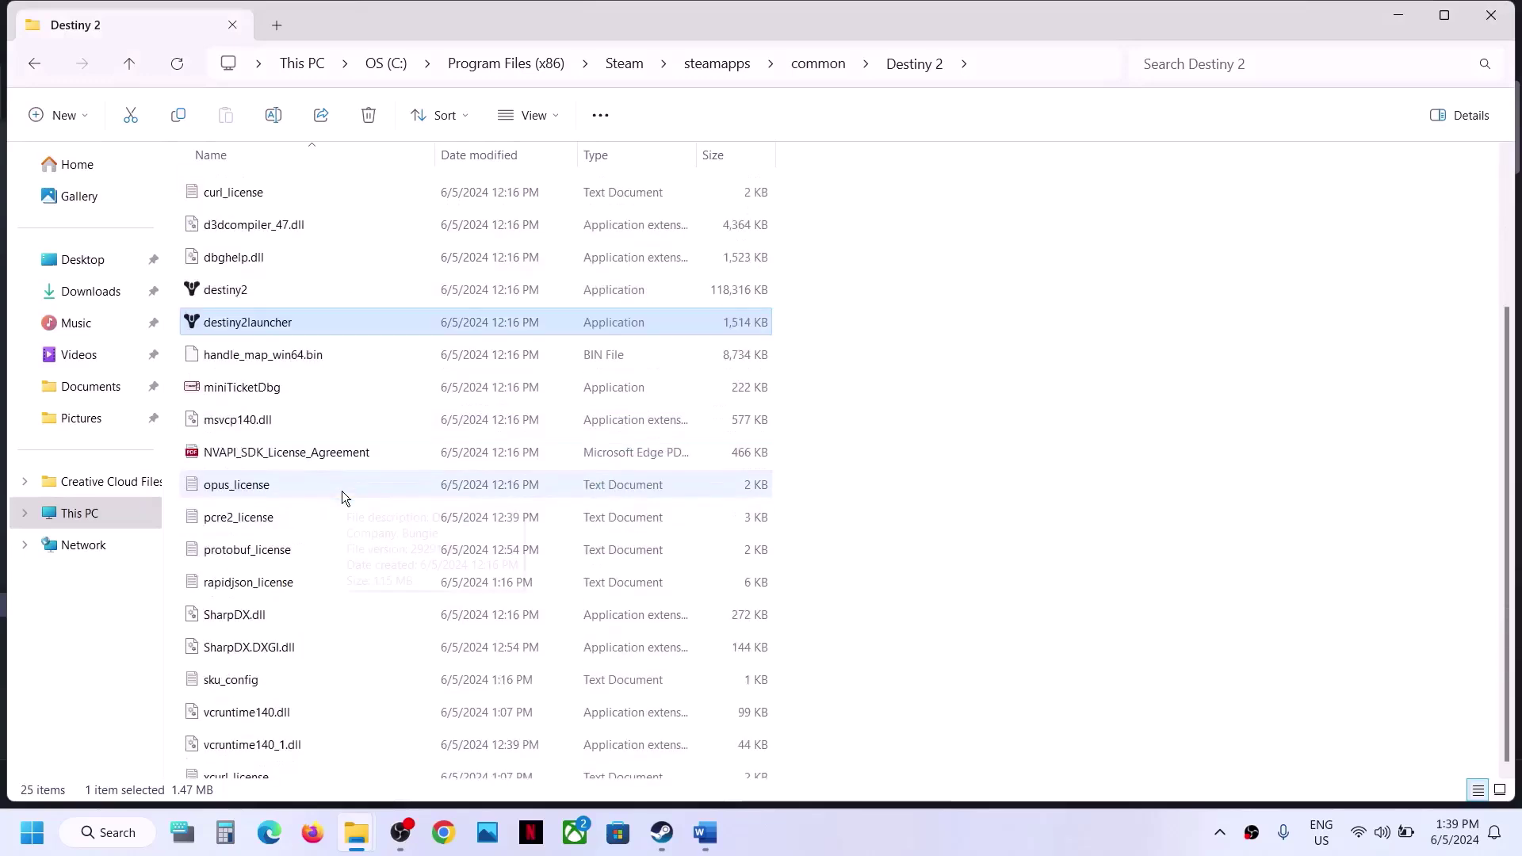
{"action": "scroll", "coordinate": [341, 491], "scroll_direction": "up", "scroll_amount": 2}
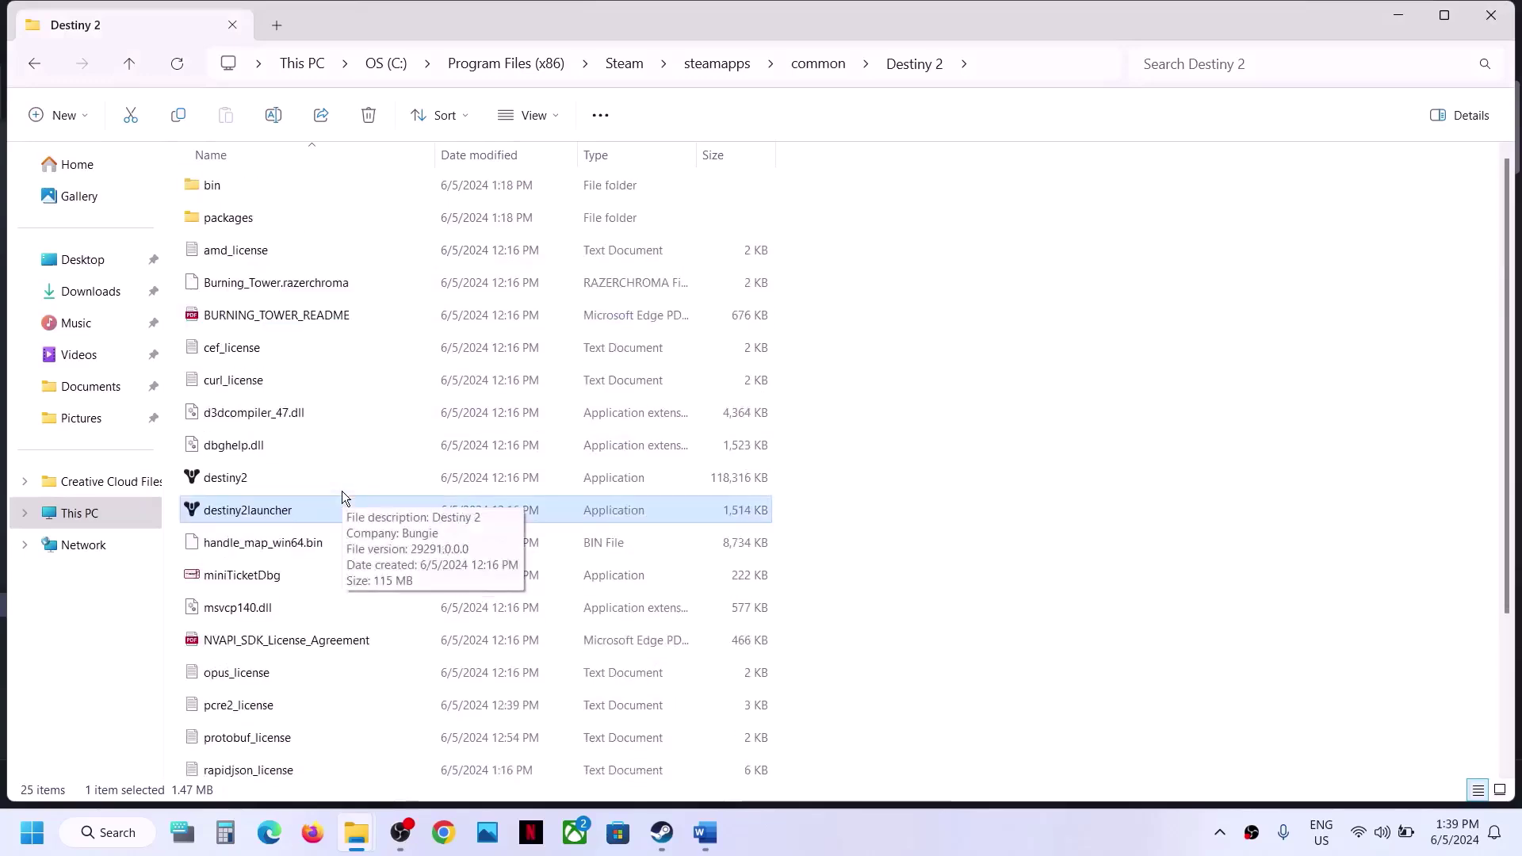
{"action": "double_click", "coordinate": [222, 188]}
{"action": "double_click", "coordinate": [298, 188]}
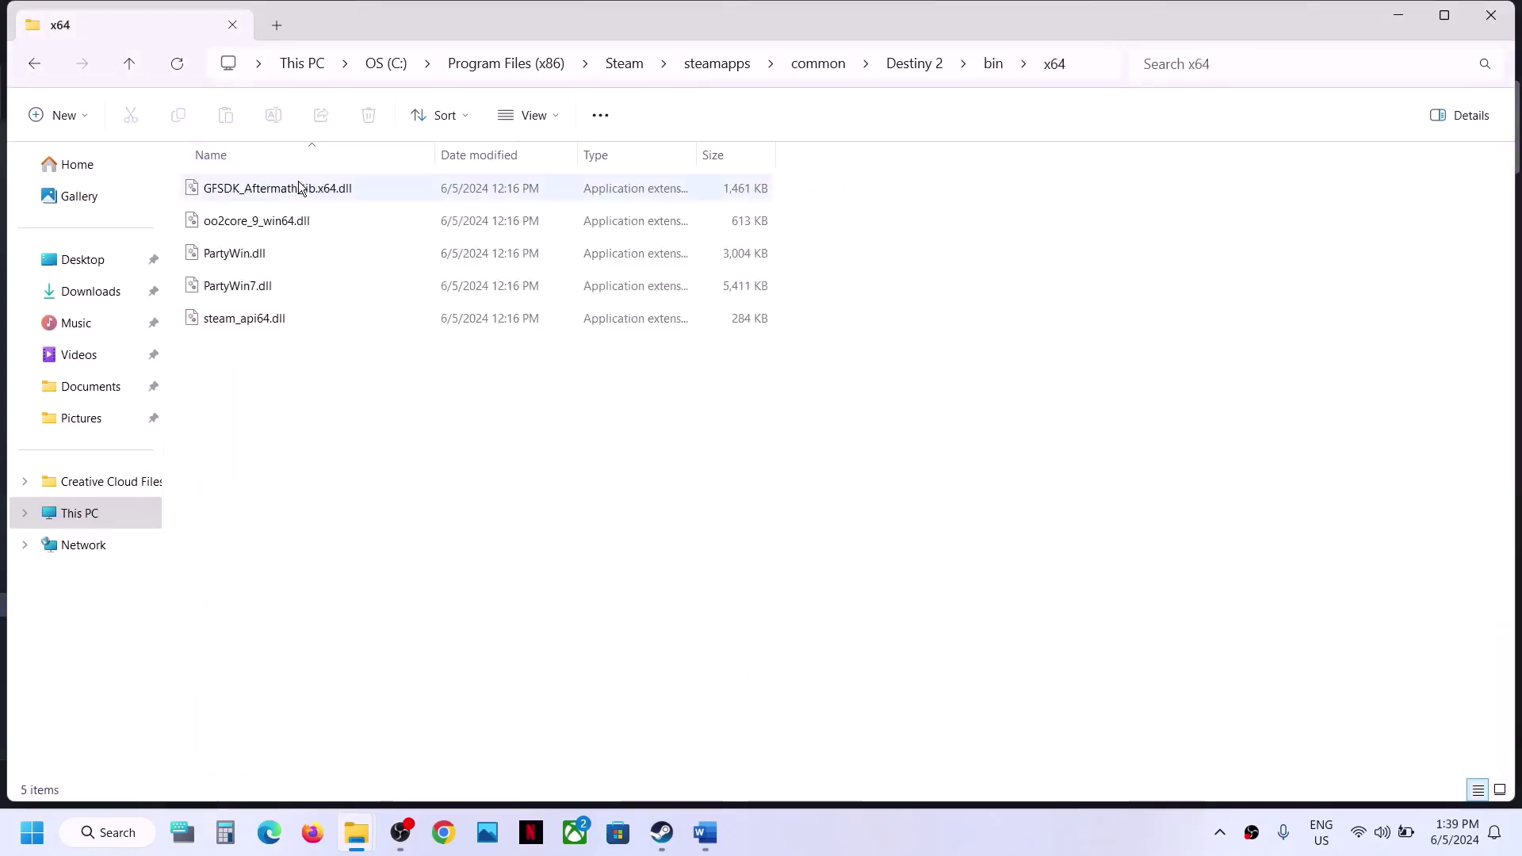
{"action": "left_click", "coordinate": [136, 60]}
{"action": "left_click", "coordinate": [137, 60]}
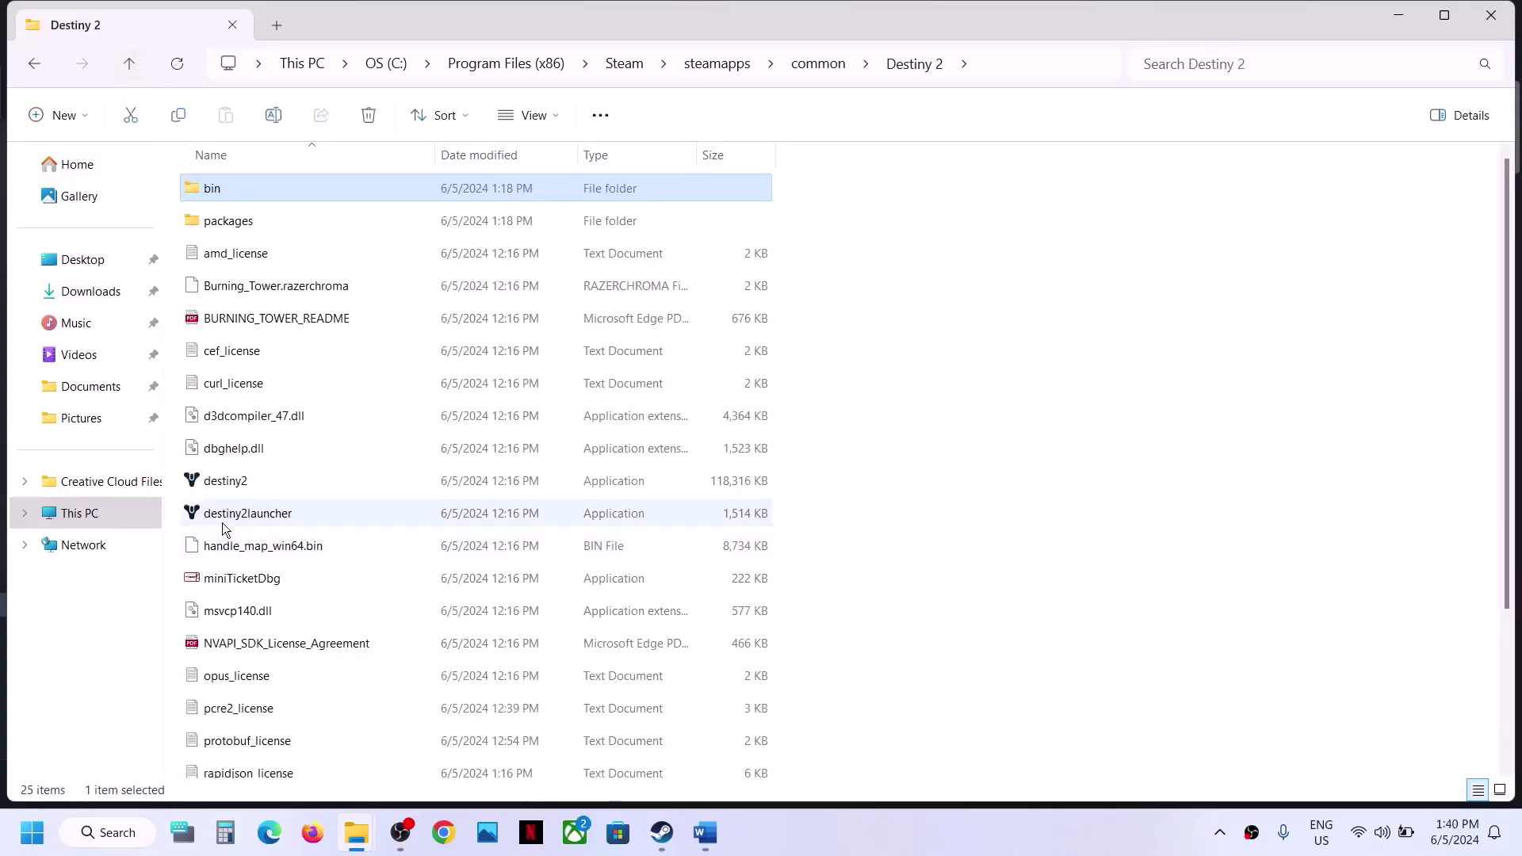
- Turn off compatibility mode in the destiny2 application's properties and apply the change
{"action": "left_click", "coordinate": [222, 487]}
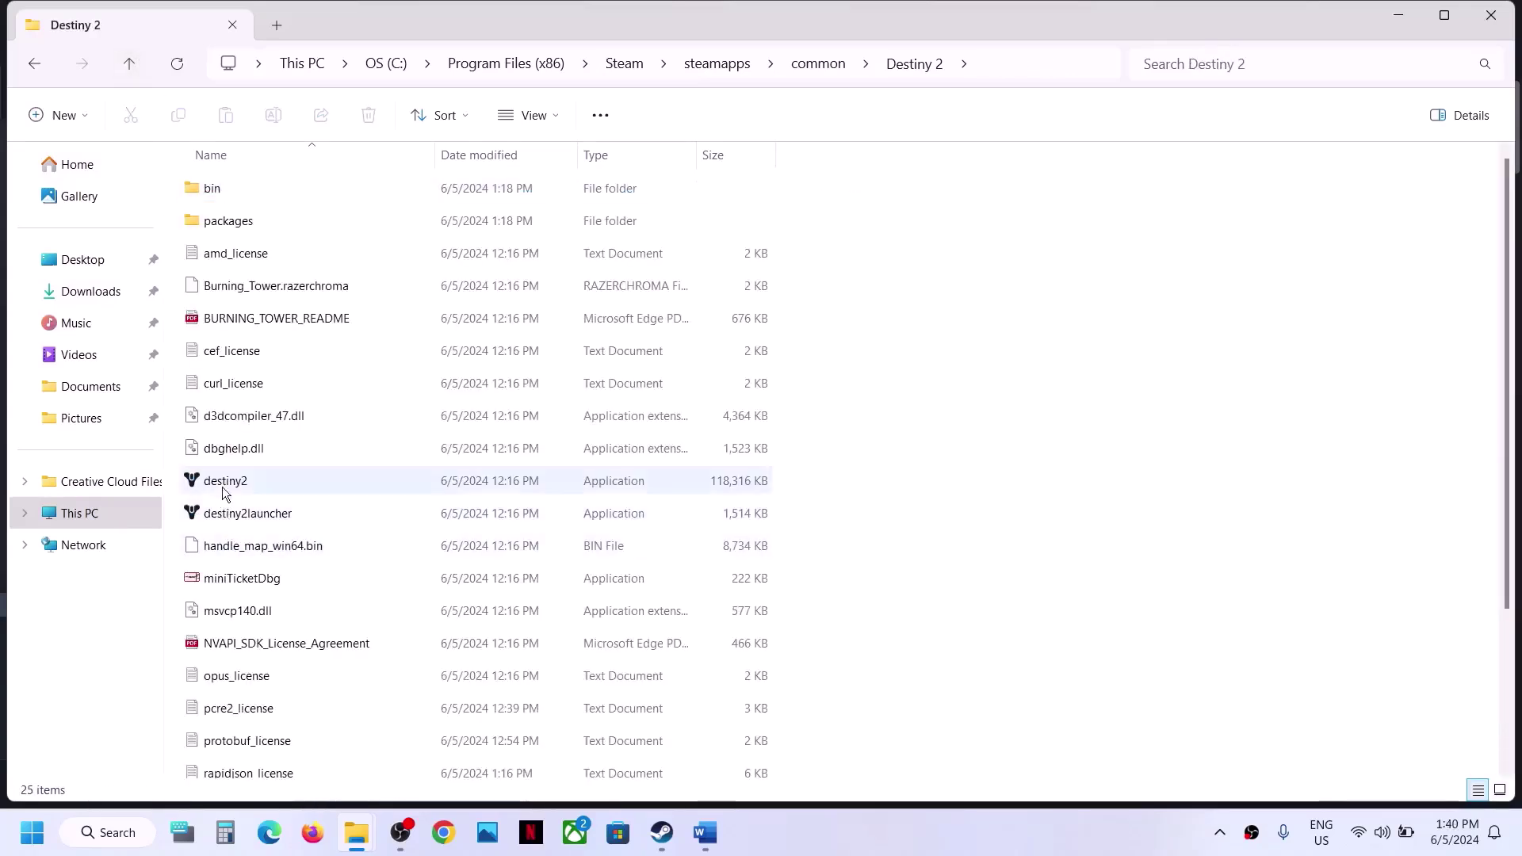
{"action": "left_click", "coordinate": [247, 521]}
{"action": "right_click", "coordinate": [272, 483]}
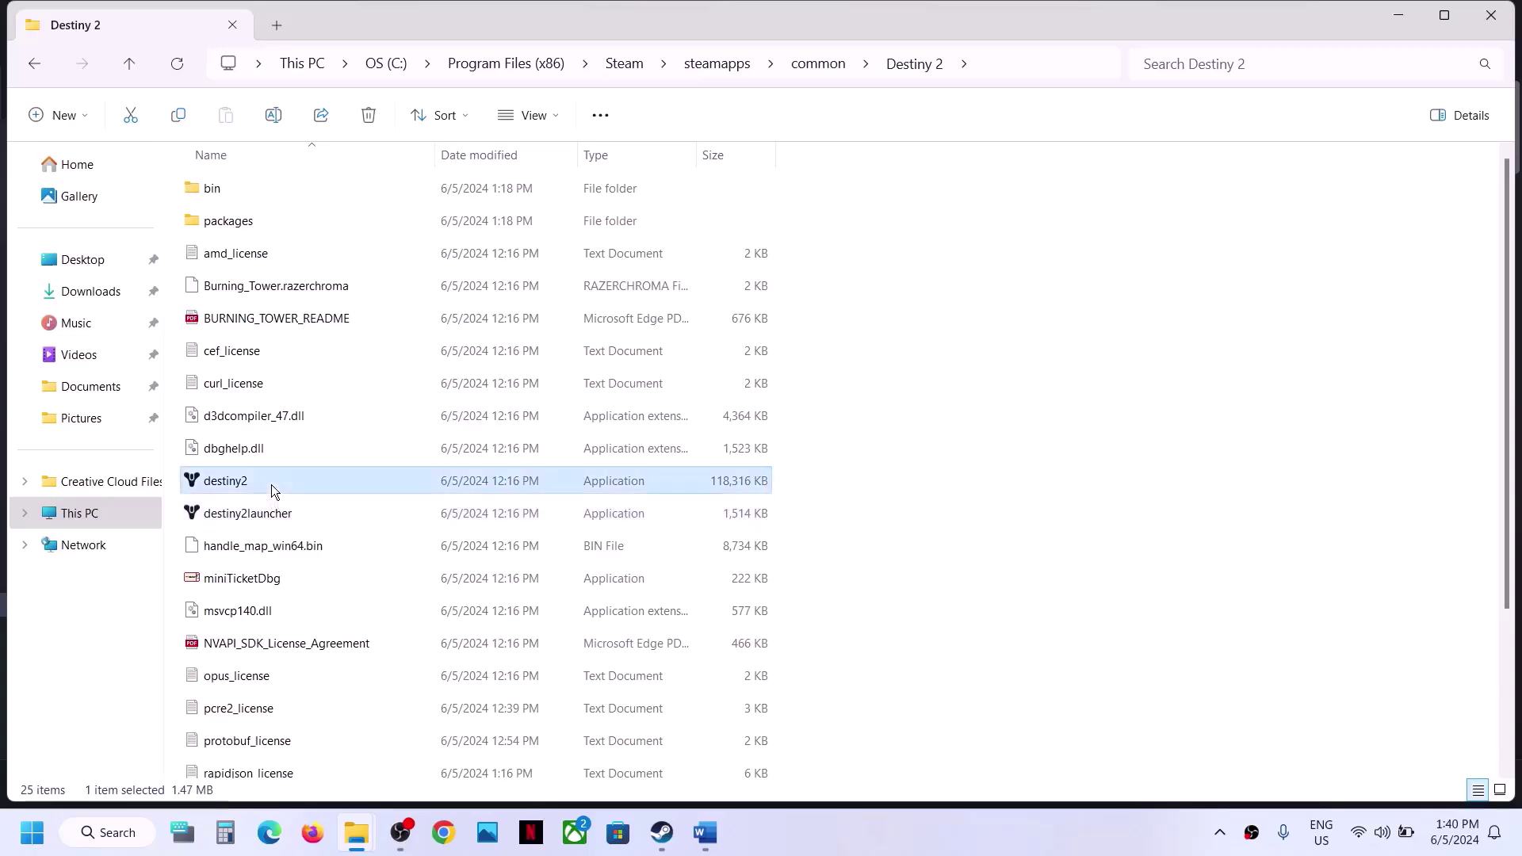
{"action": "left_click", "coordinate": [353, 520]}
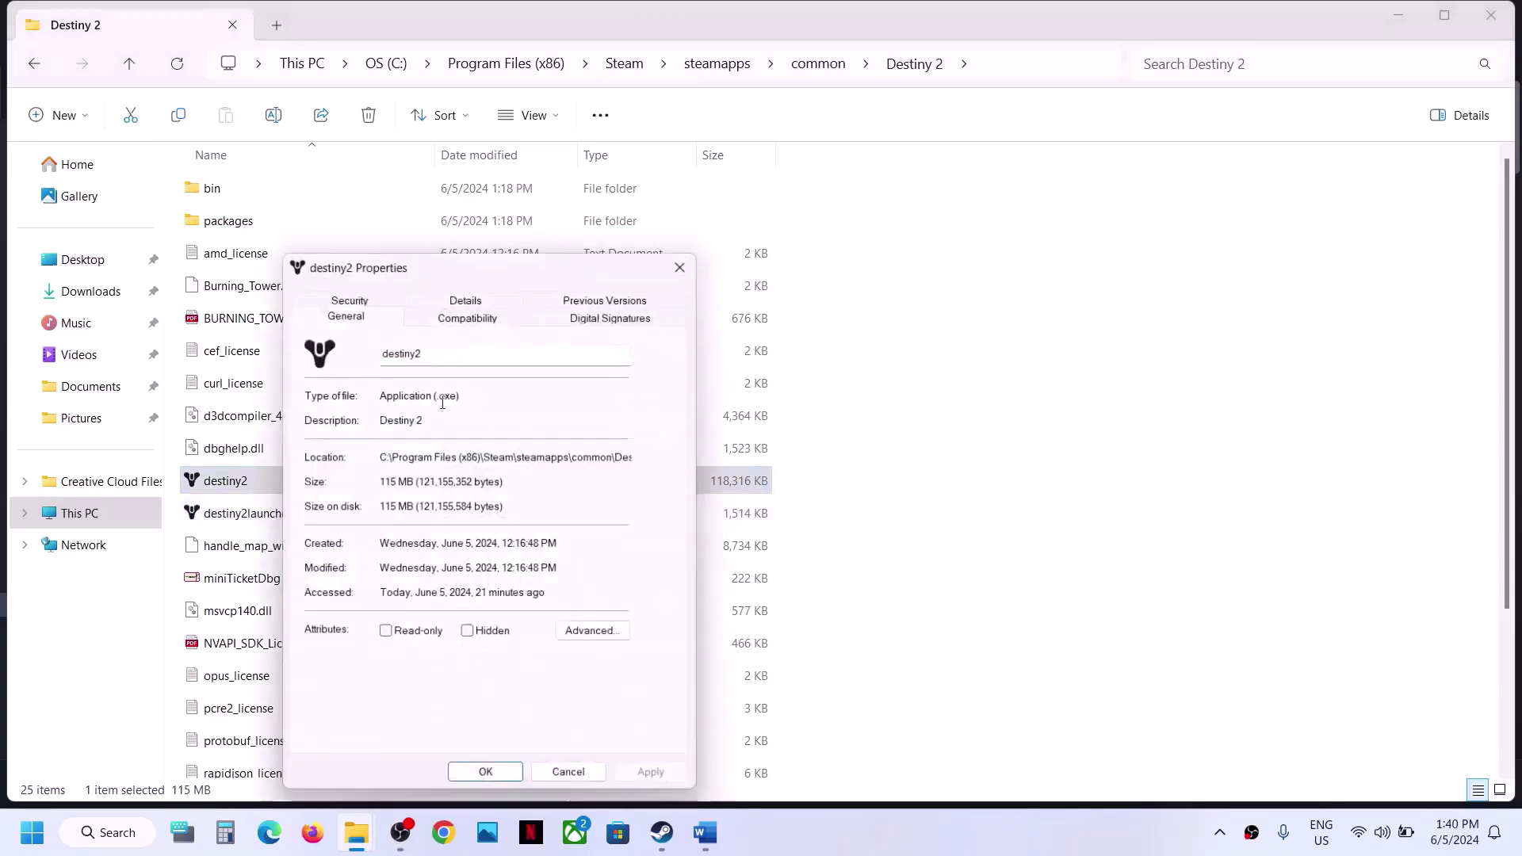
{"action": "left_click", "coordinate": [441, 314]}
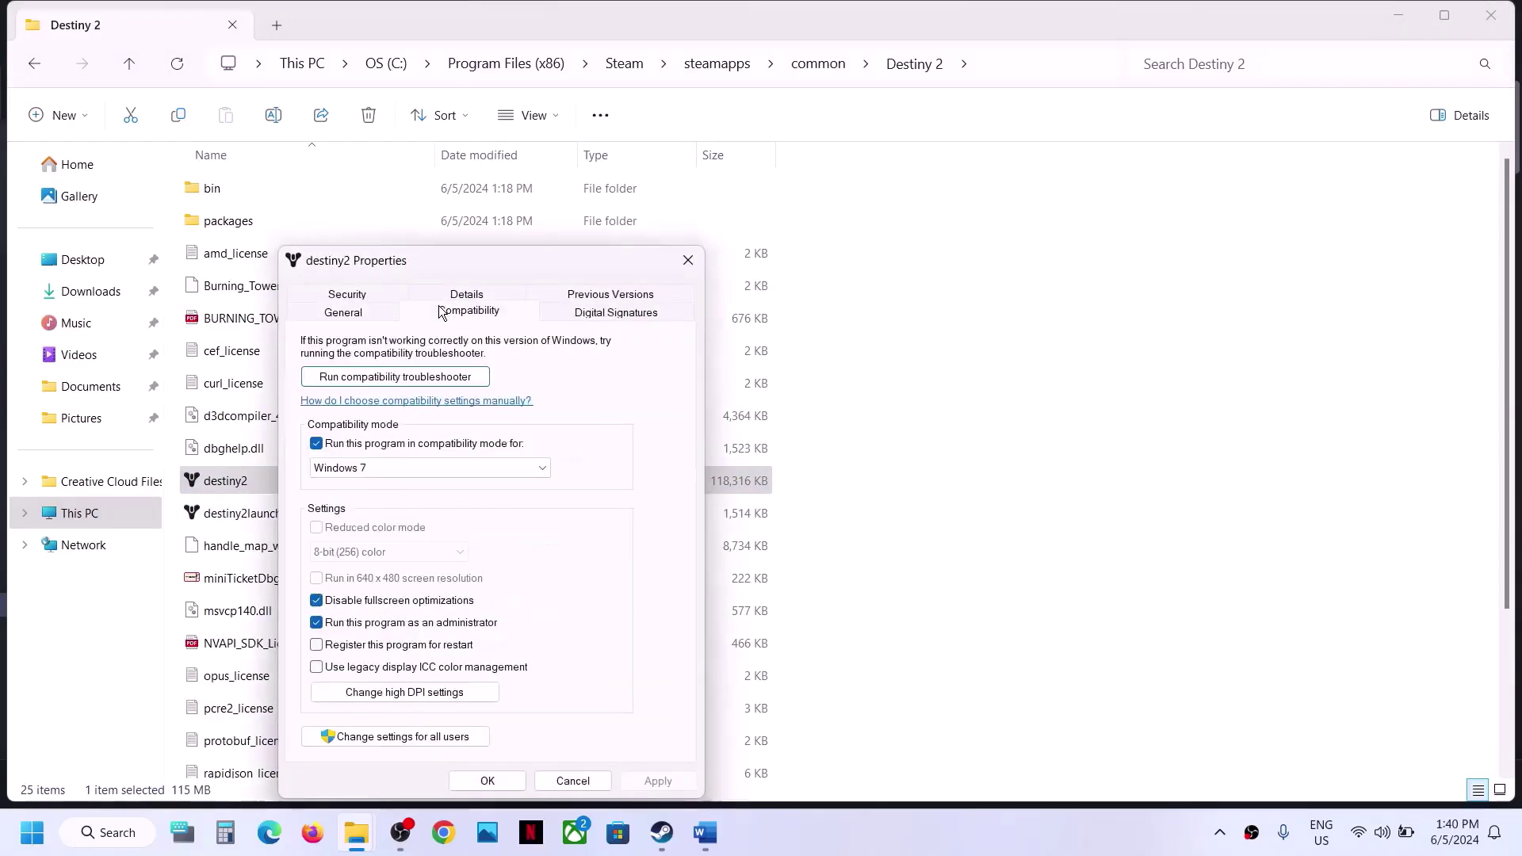
{"action": "left_click", "coordinate": [317, 445]}
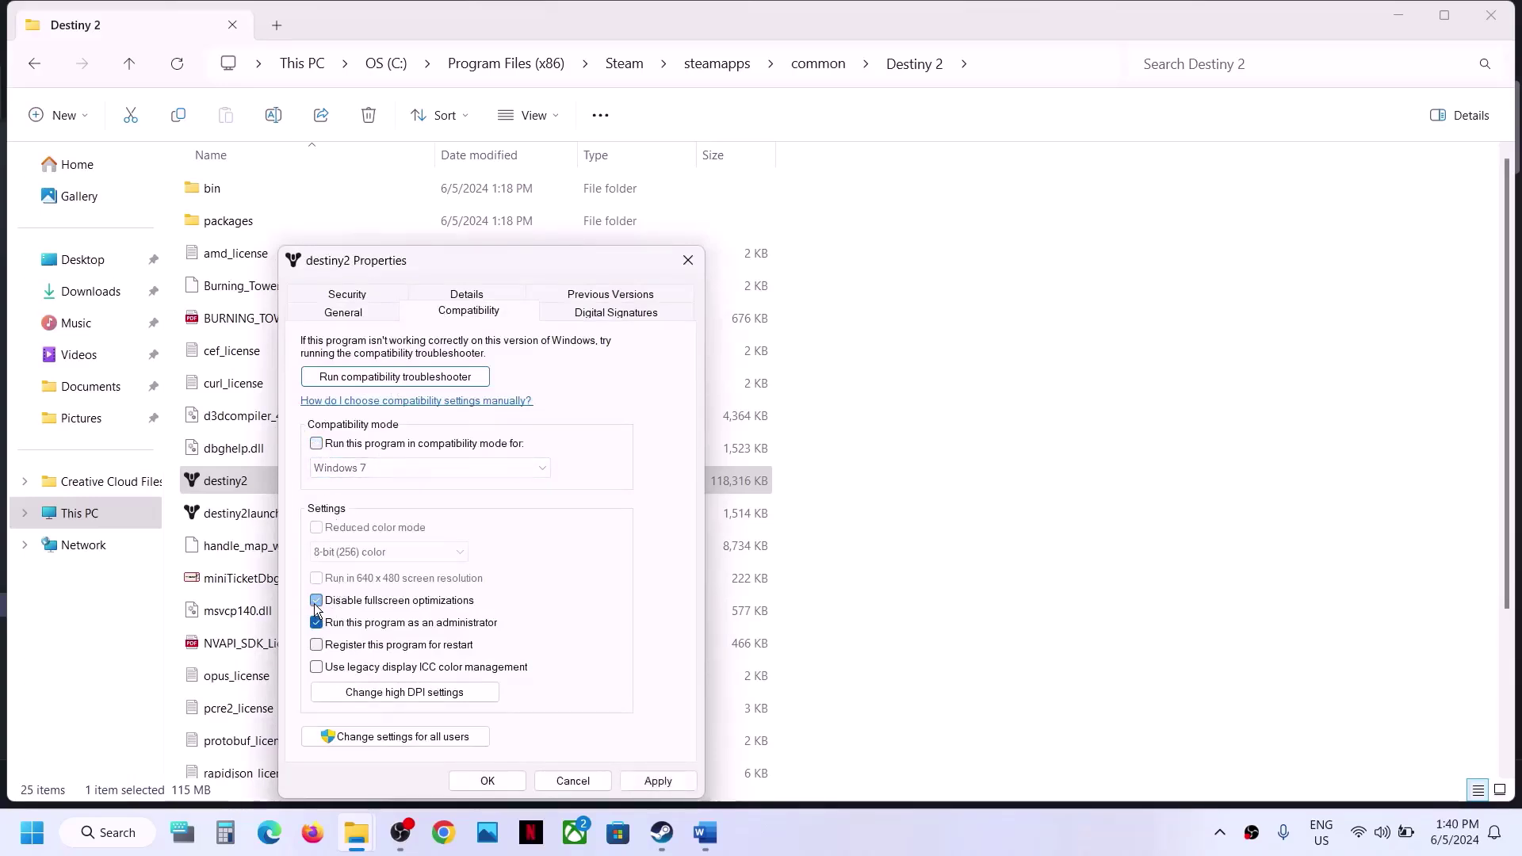
{"action": "left_click", "coordinate": [648, 780]}
{"action": "left_click", "coordinate": [496, 779]}
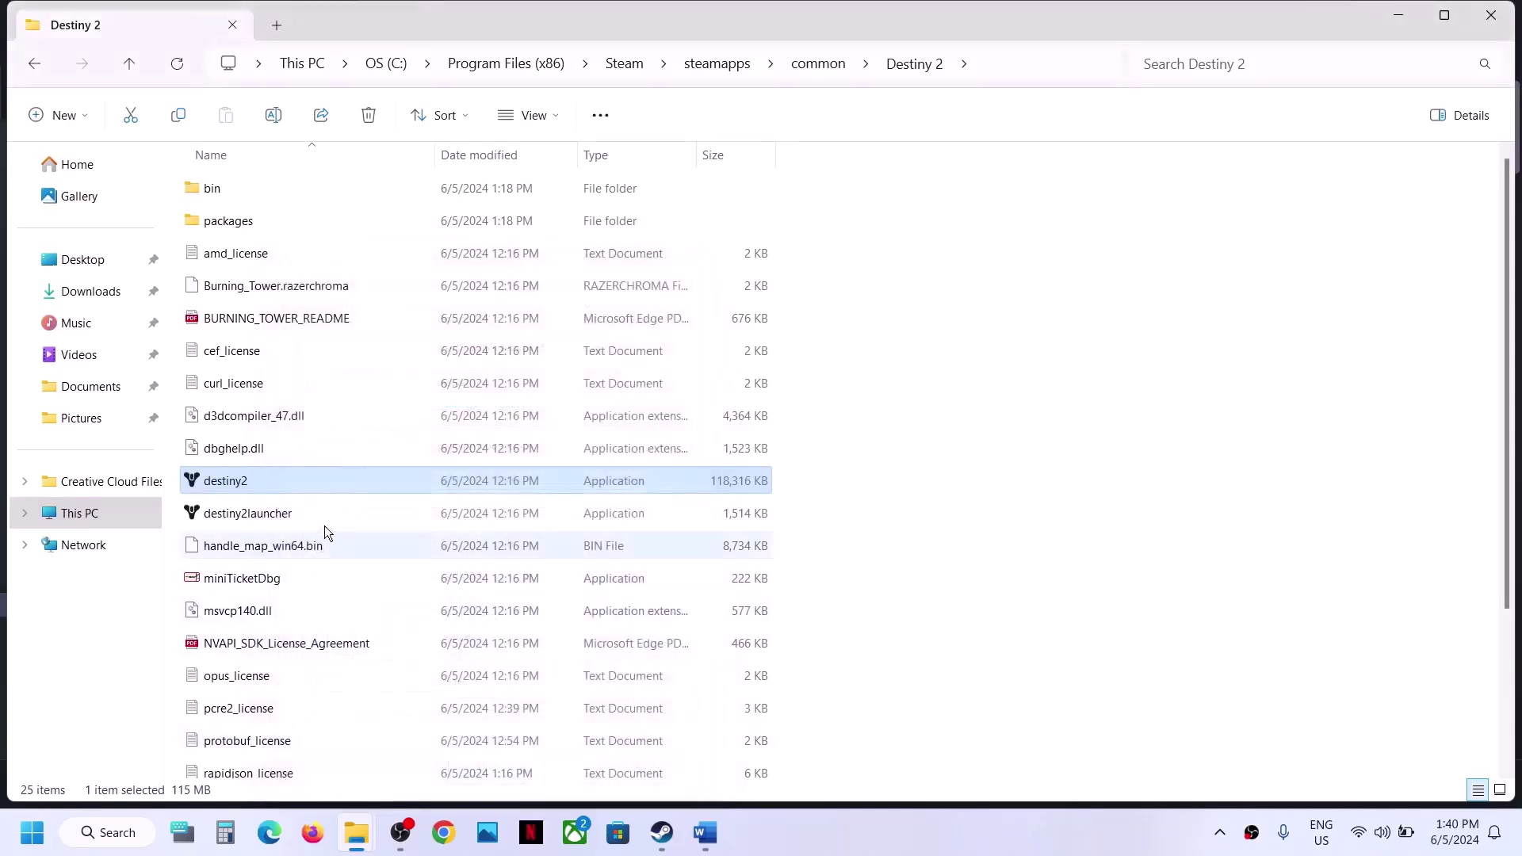
- Clear compatibility mode, disabled fullscreen optimizations and run as administrator in destiny2launcher's properties, and apply the changes
{"action": "right_click", "coordinate": [311, 510]}
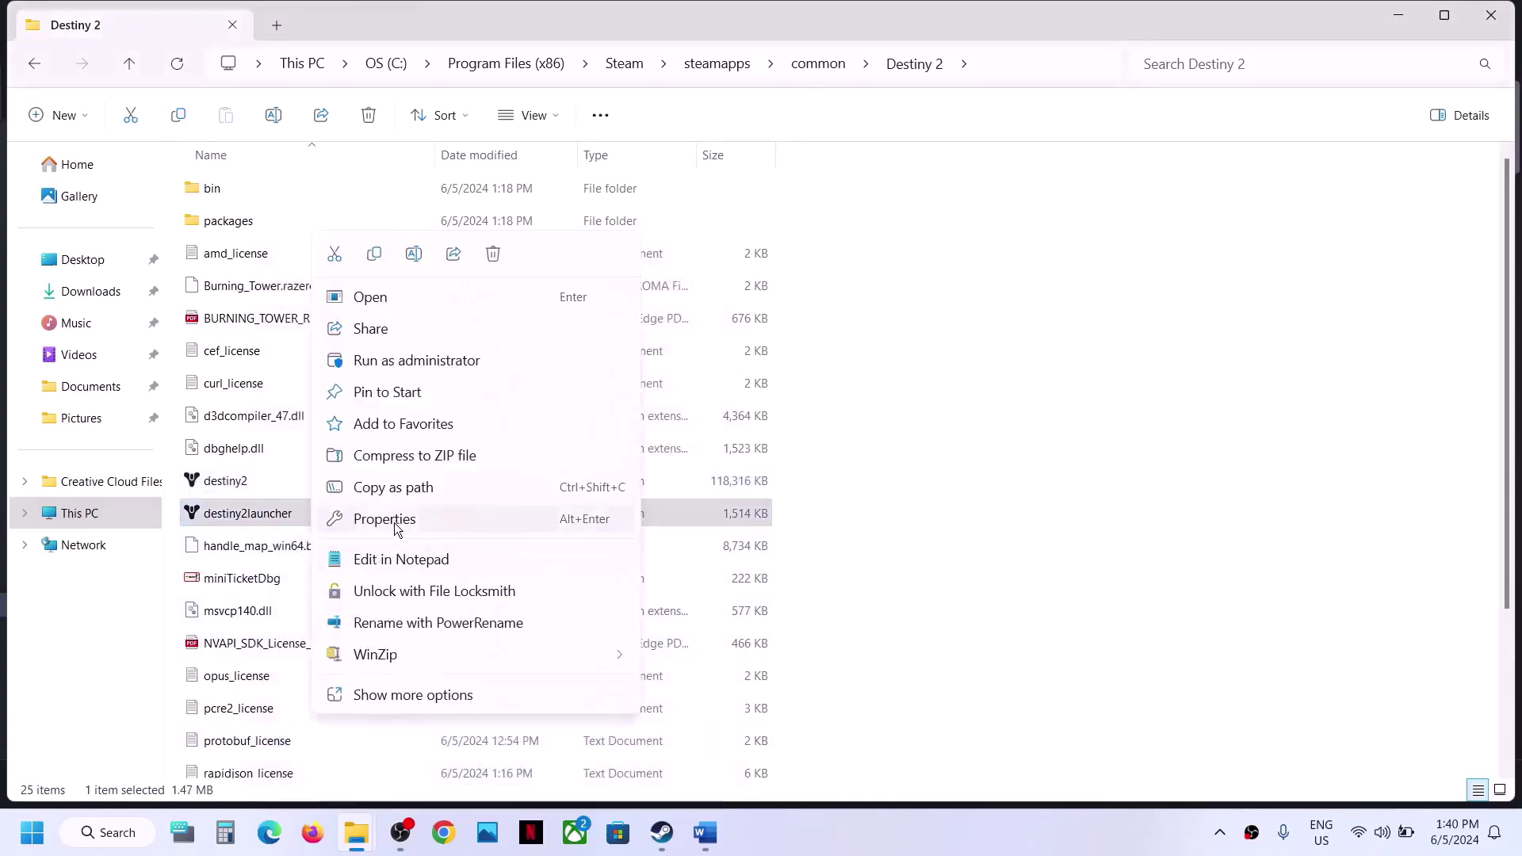
{"action": "left_click", "coordinate": [393, 520]}
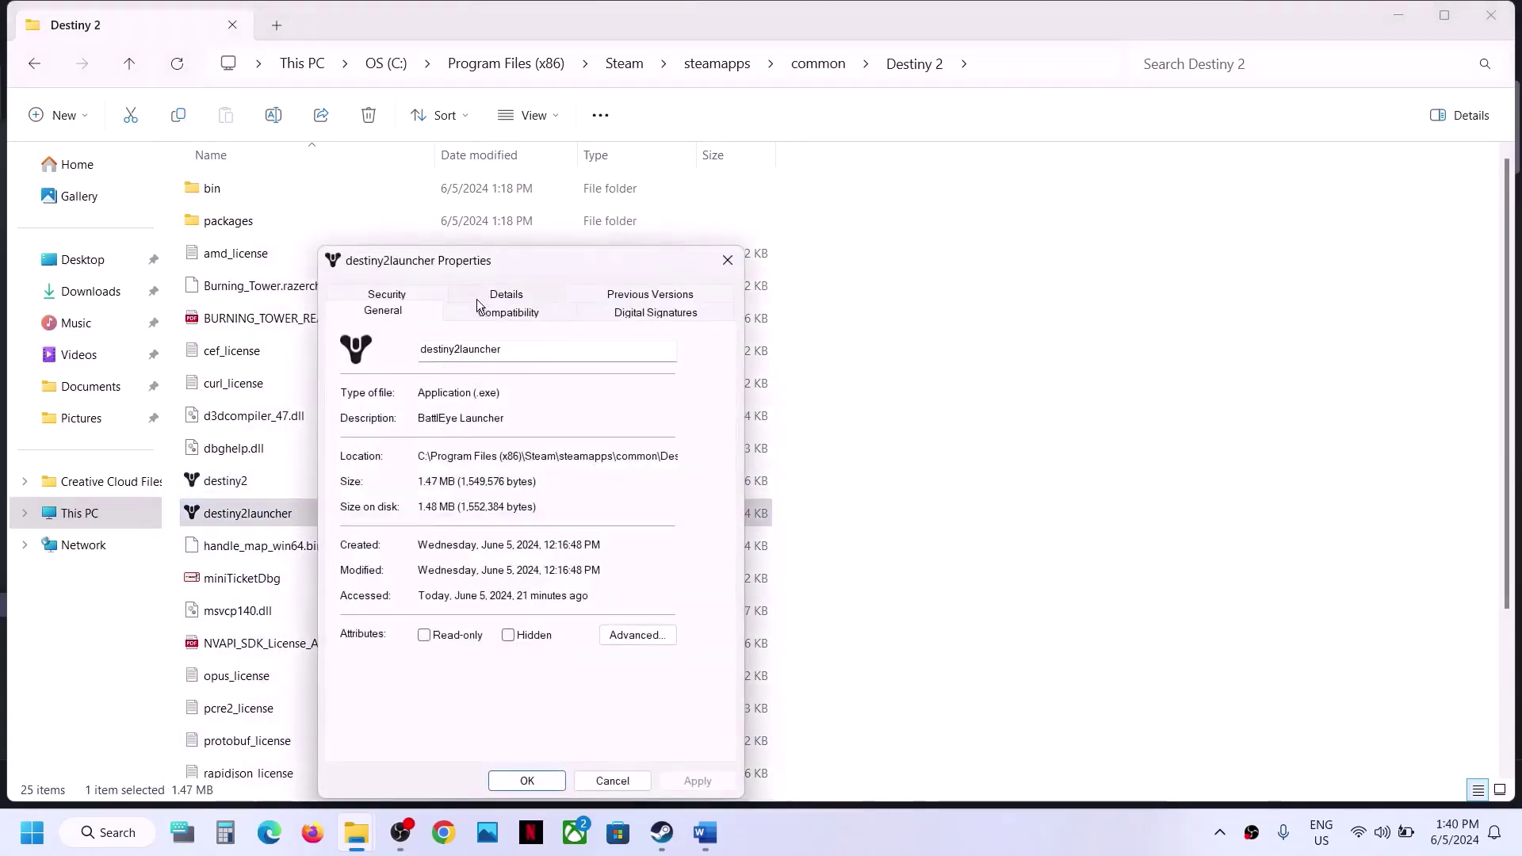
{"action": "left_click", "coordinate": [476, 311]}
{"action": "left_click", "coordinate": [356, 444]}
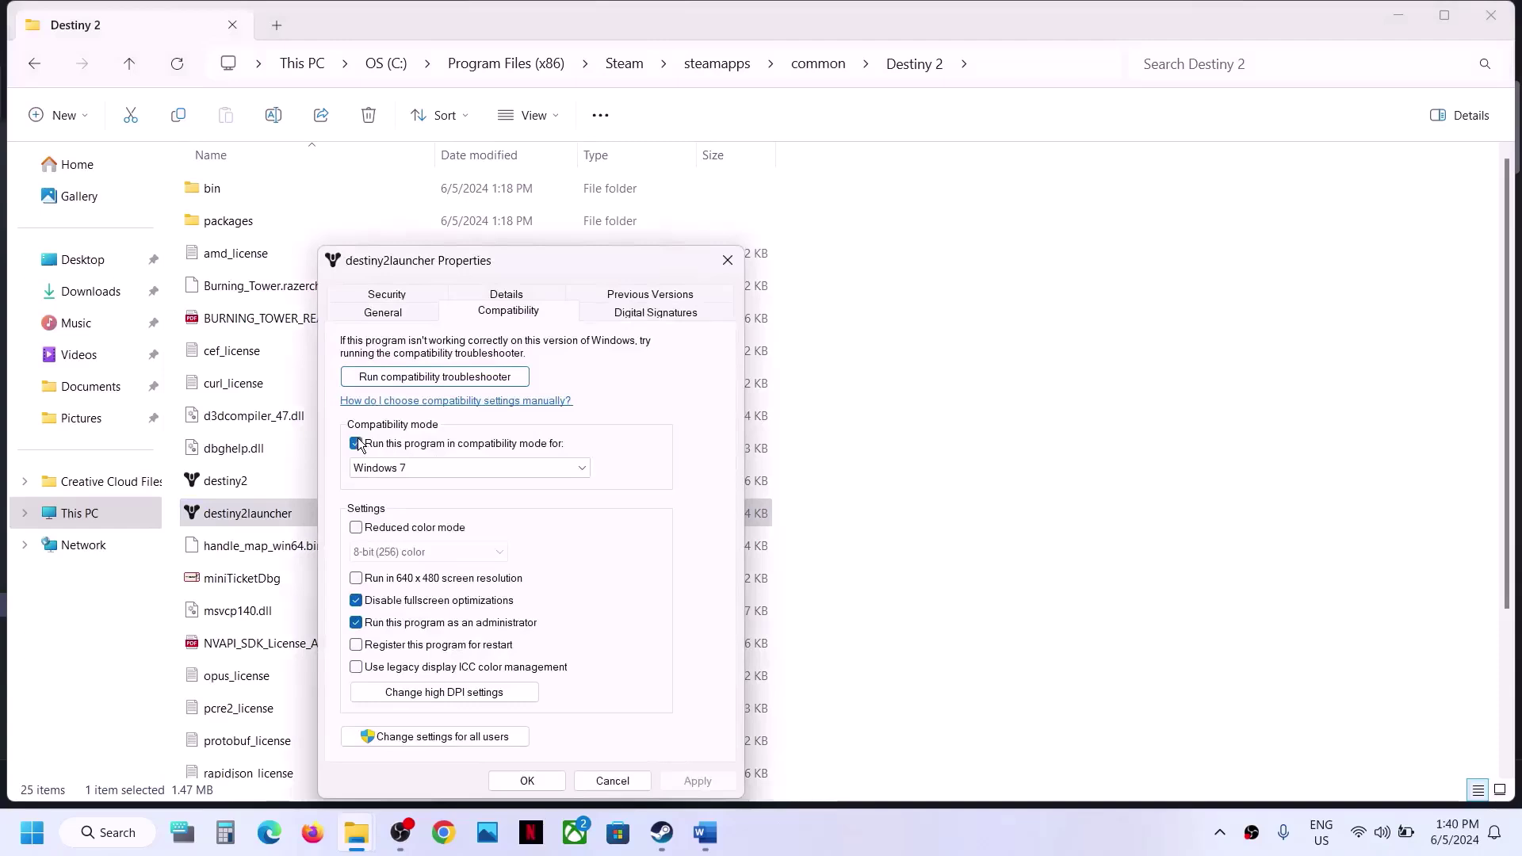
{"action": "left_click", "coordinate": [357, 443]}
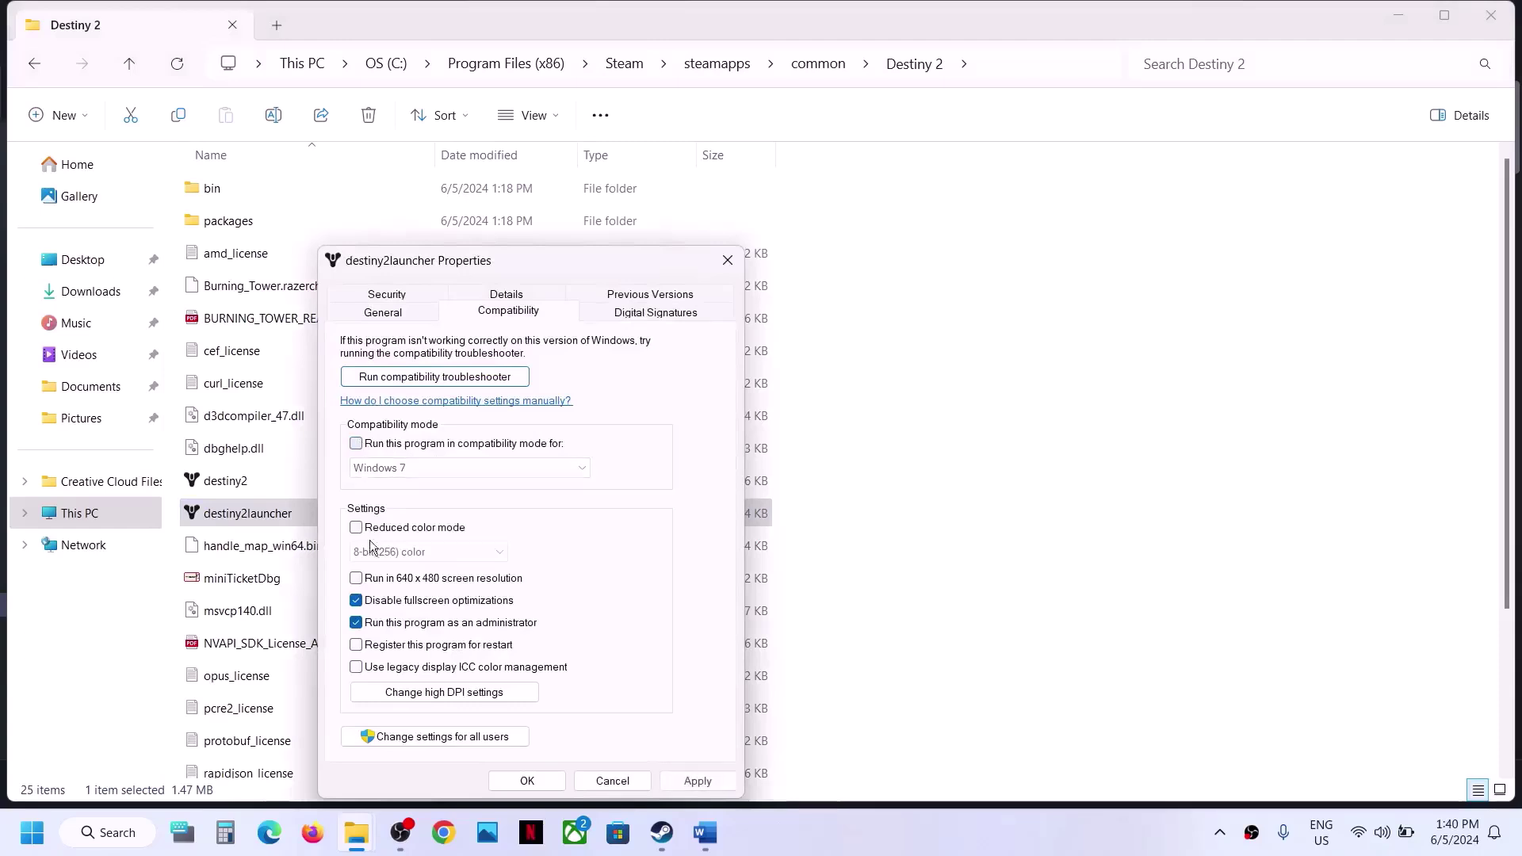
{"action": "left_click", "coordinate": [355, 622]}
{"action": "left_click", "coordinate": [690, 781]}
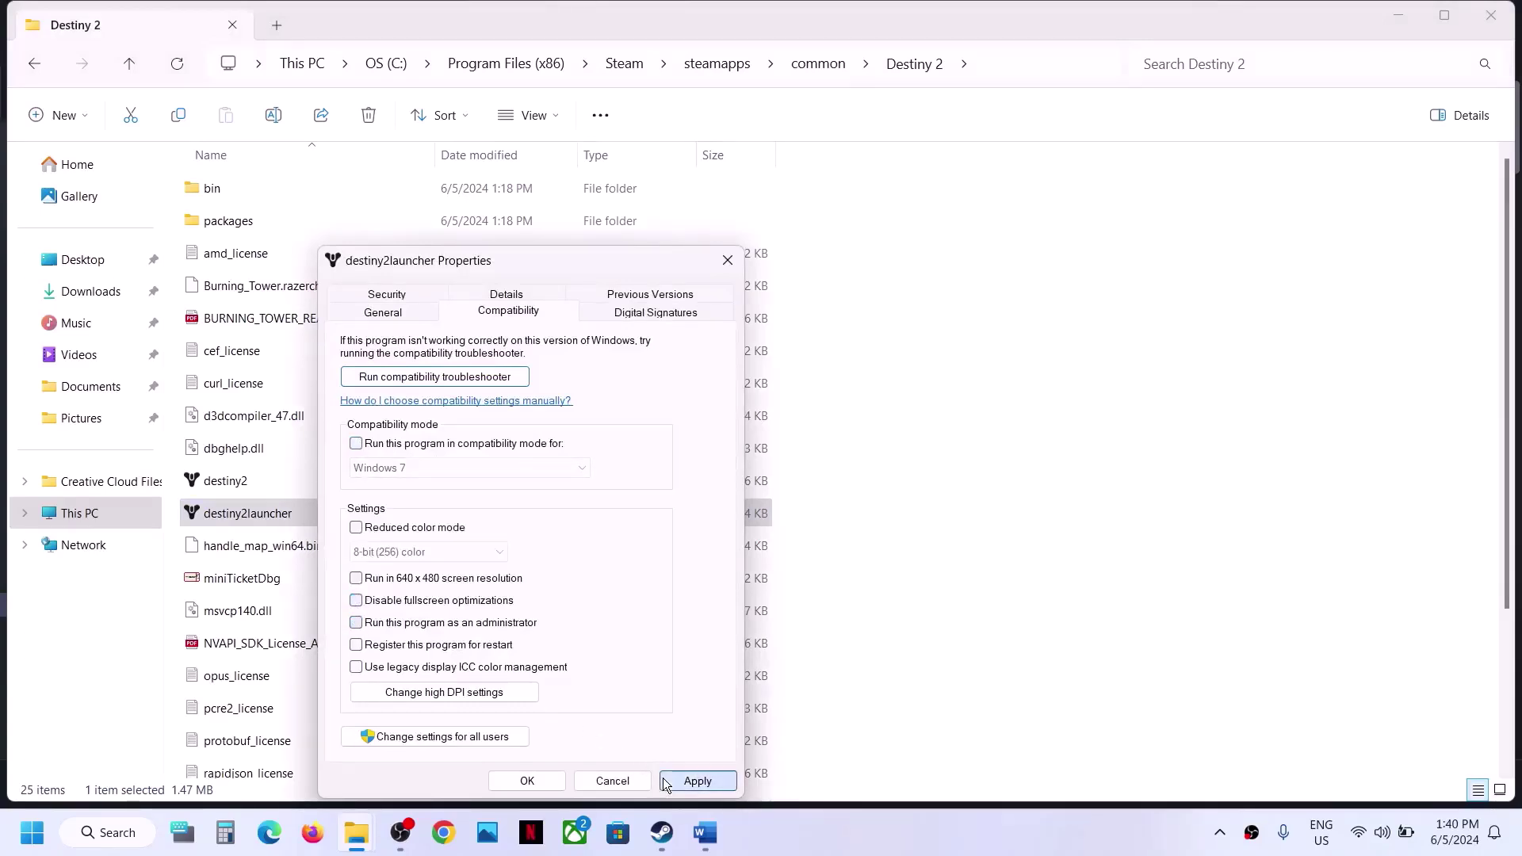
{"action": "left_click", "coordinate": [527, 781]}
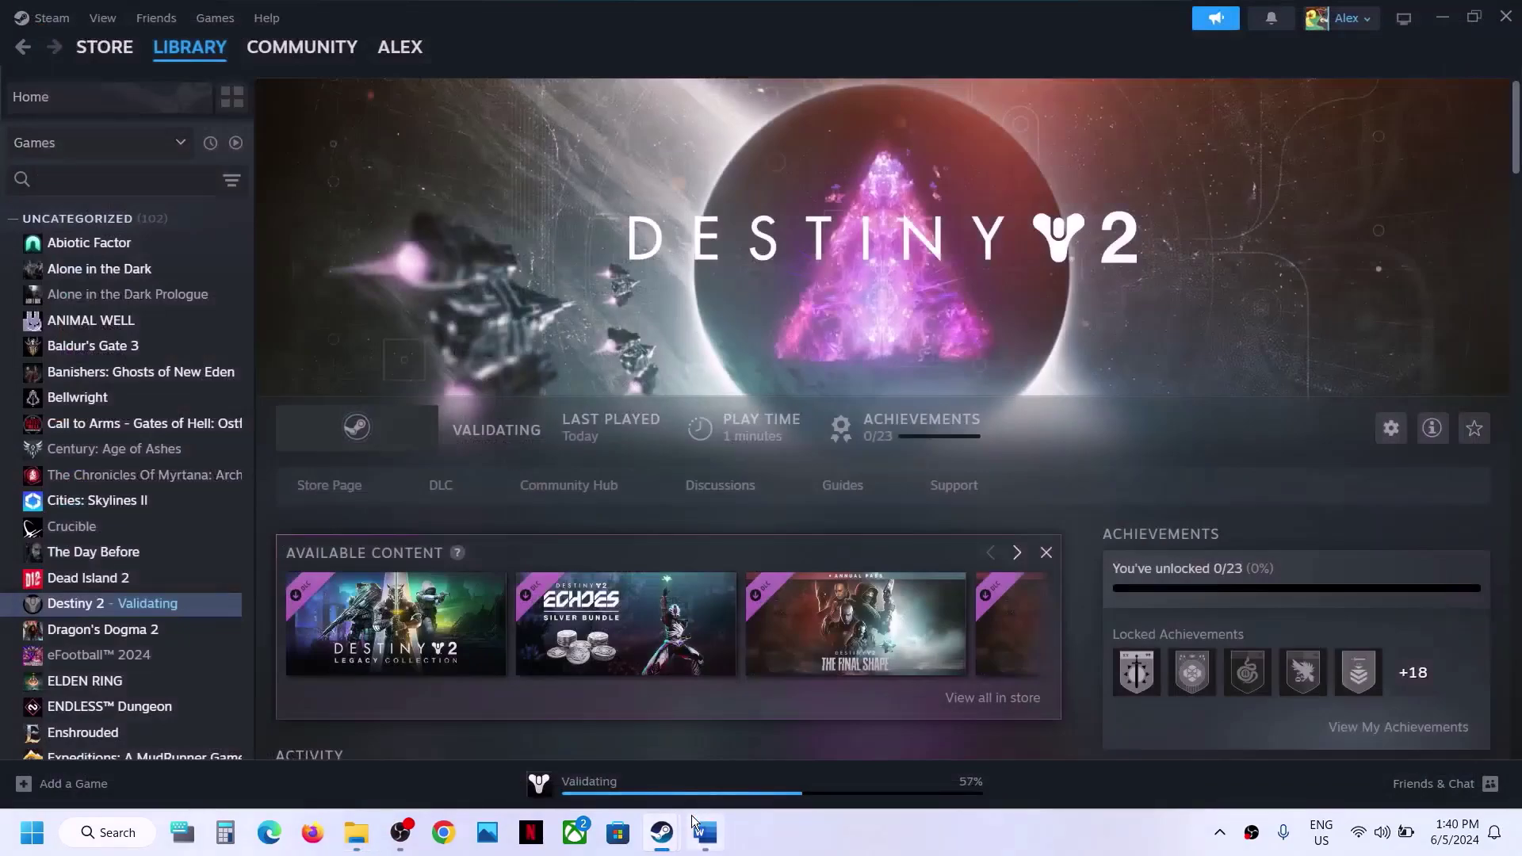
- Switch to the Word troubleshooting notes and read step 7 about allowing the game exe through Windows Security or third-party antivirus
{"action": "left_click", "coordinate": [705, 832]}
{"action": "scroll", "coordinate": [457, 452], "scroll_direction": "down", "scroll_amount": 2}
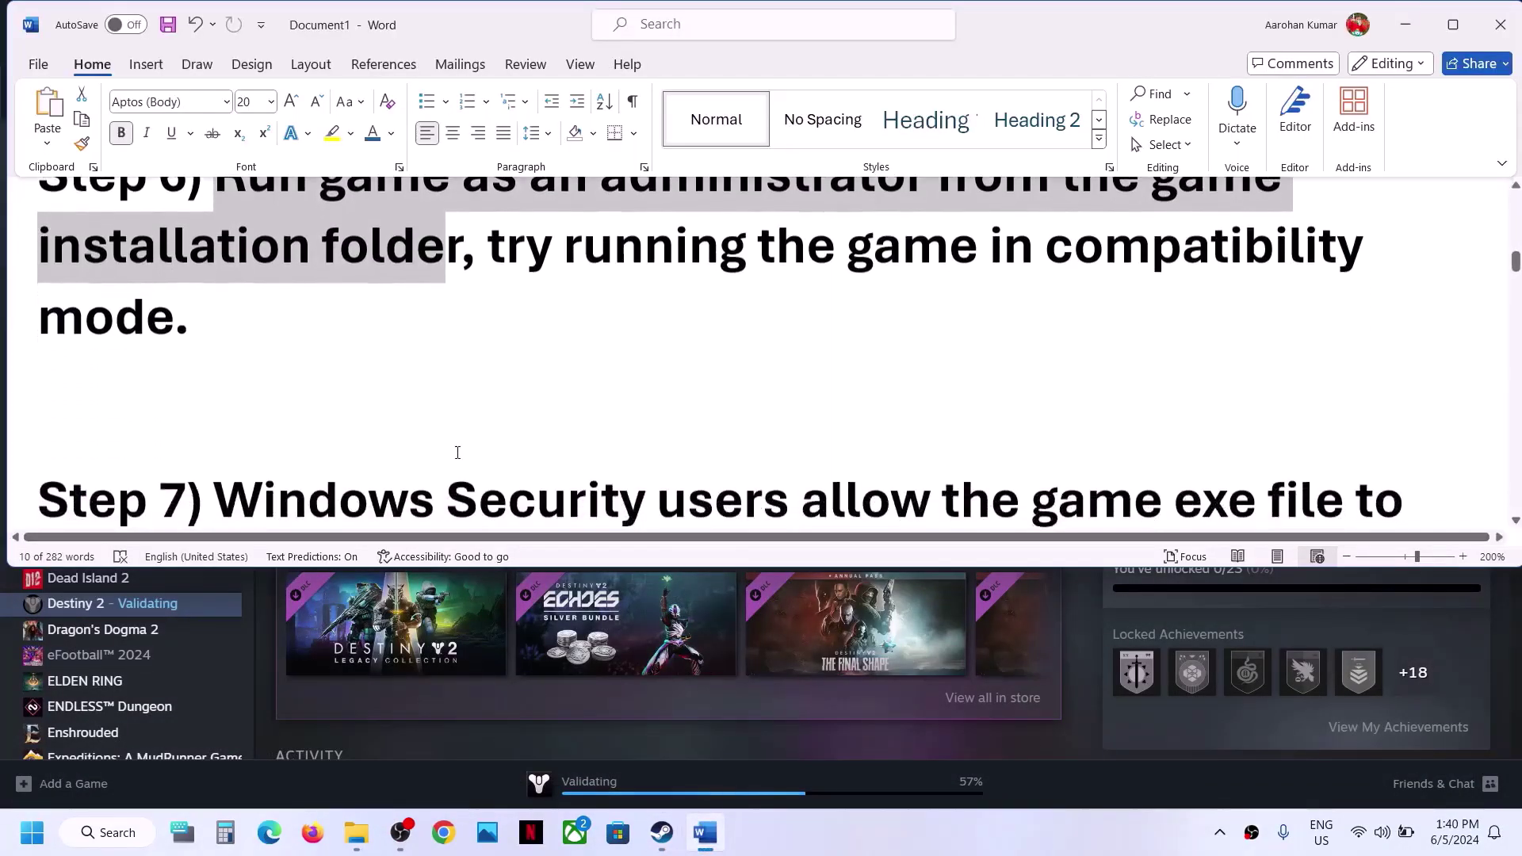
{"action": "scroll", "coordinate": [455, 444], "scroll_direction": "down", "scroll_amount": 3}
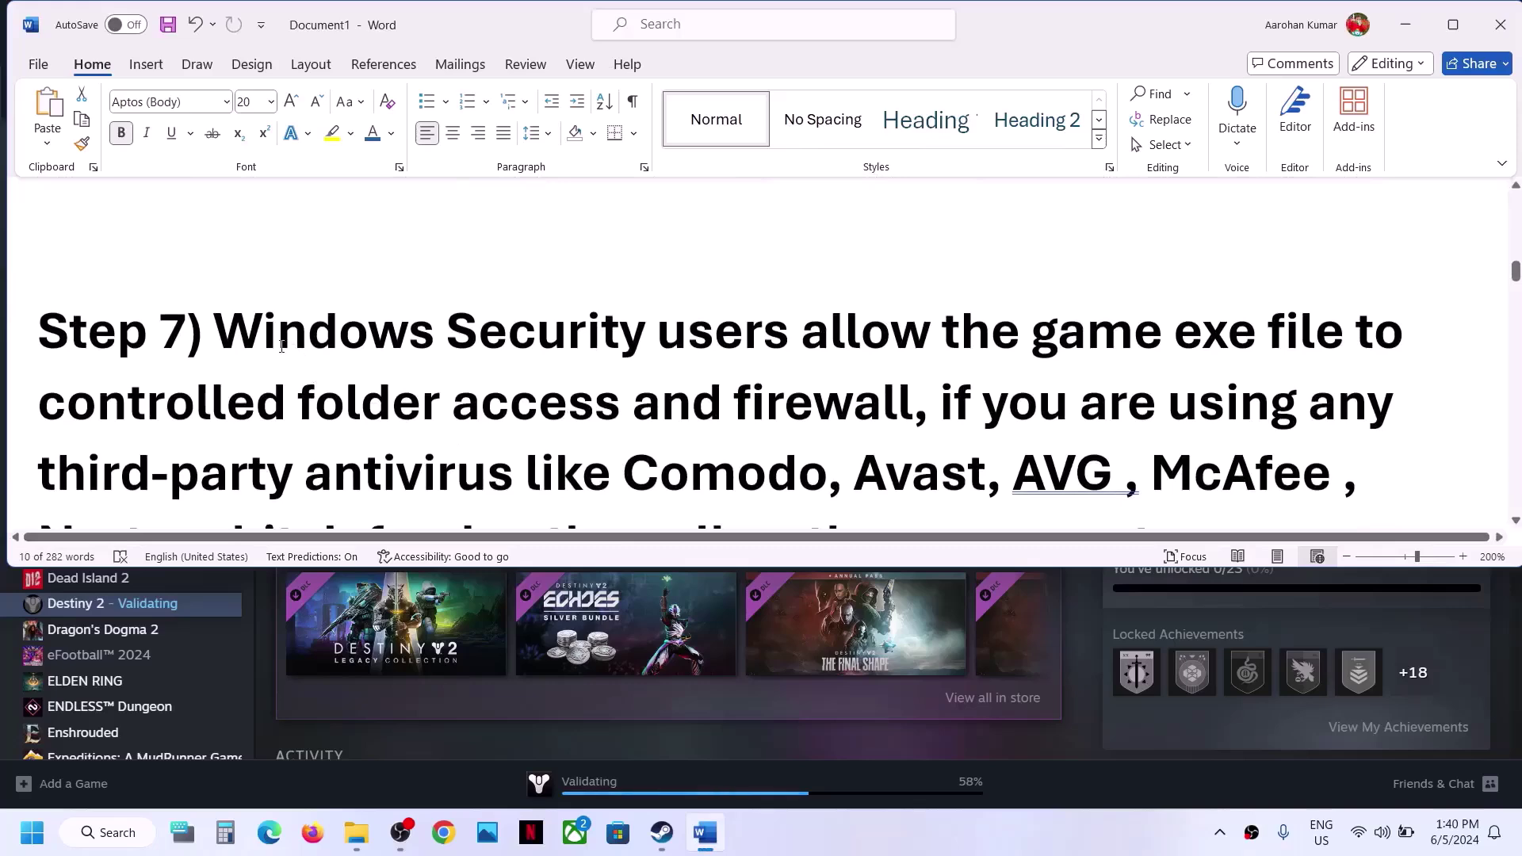
{"action": "left_click_drag", "start_coordinate": [281, 346], "coordinate": [913, 414]}
{"action": "scroll", "coordinate": [976, 253], "scroll_direction": "down", "scroll_amount": 2}
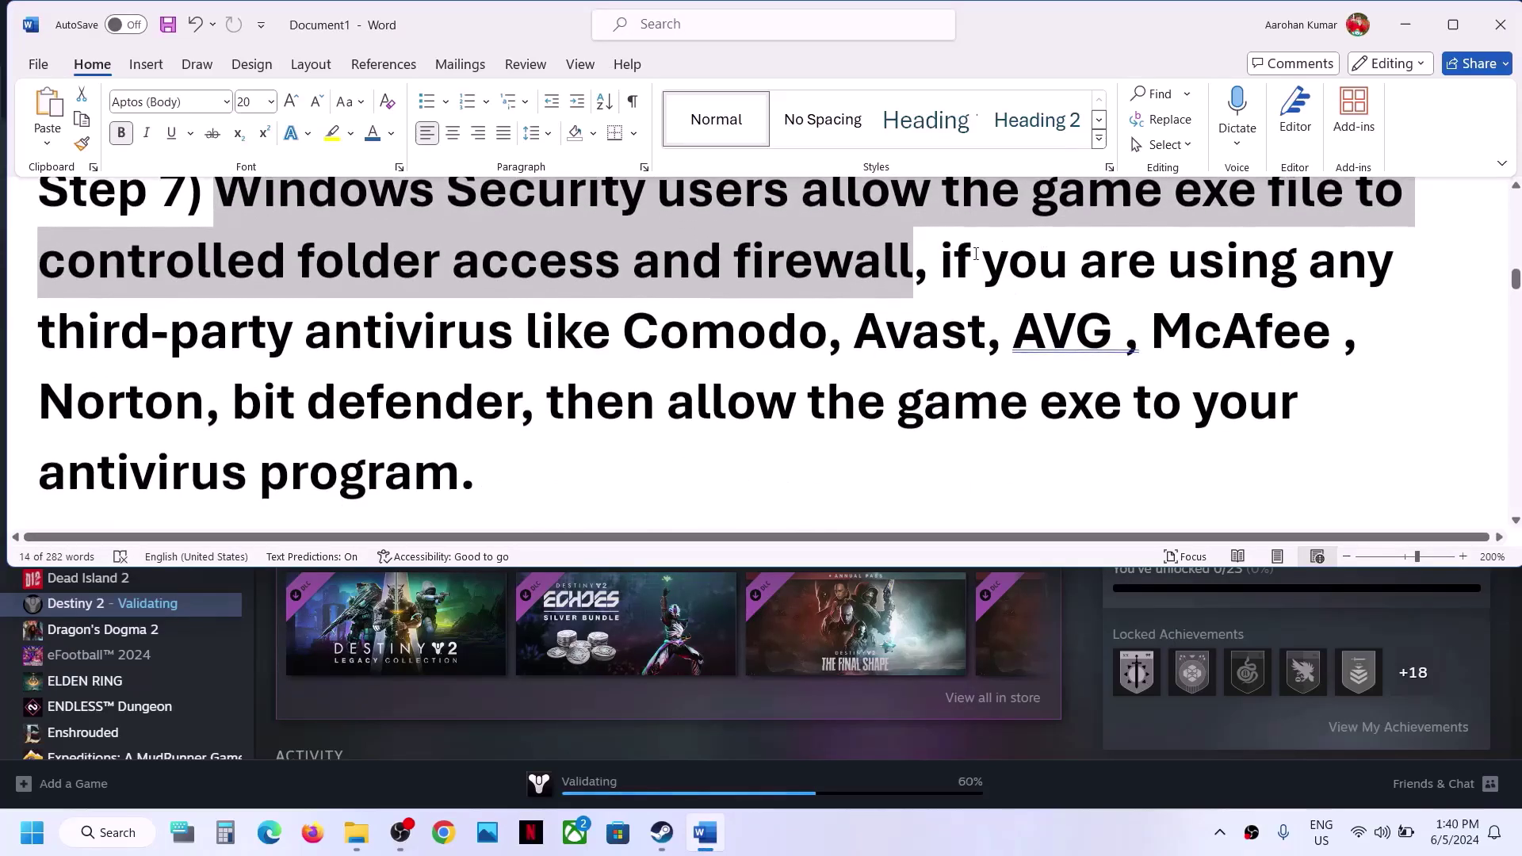
{"action": "left_click_drag", "start_coordinate": [943, 261], "coordinate": [499, 458]}
{"action": "left_click", "coordinate": [566, 399]}
{"action": "left_click", "coordinate": [500, 458]}
{"action": "scroll", "coordinate": [429, 331], "scroll_direction": "up", "scroll_amount": 2}
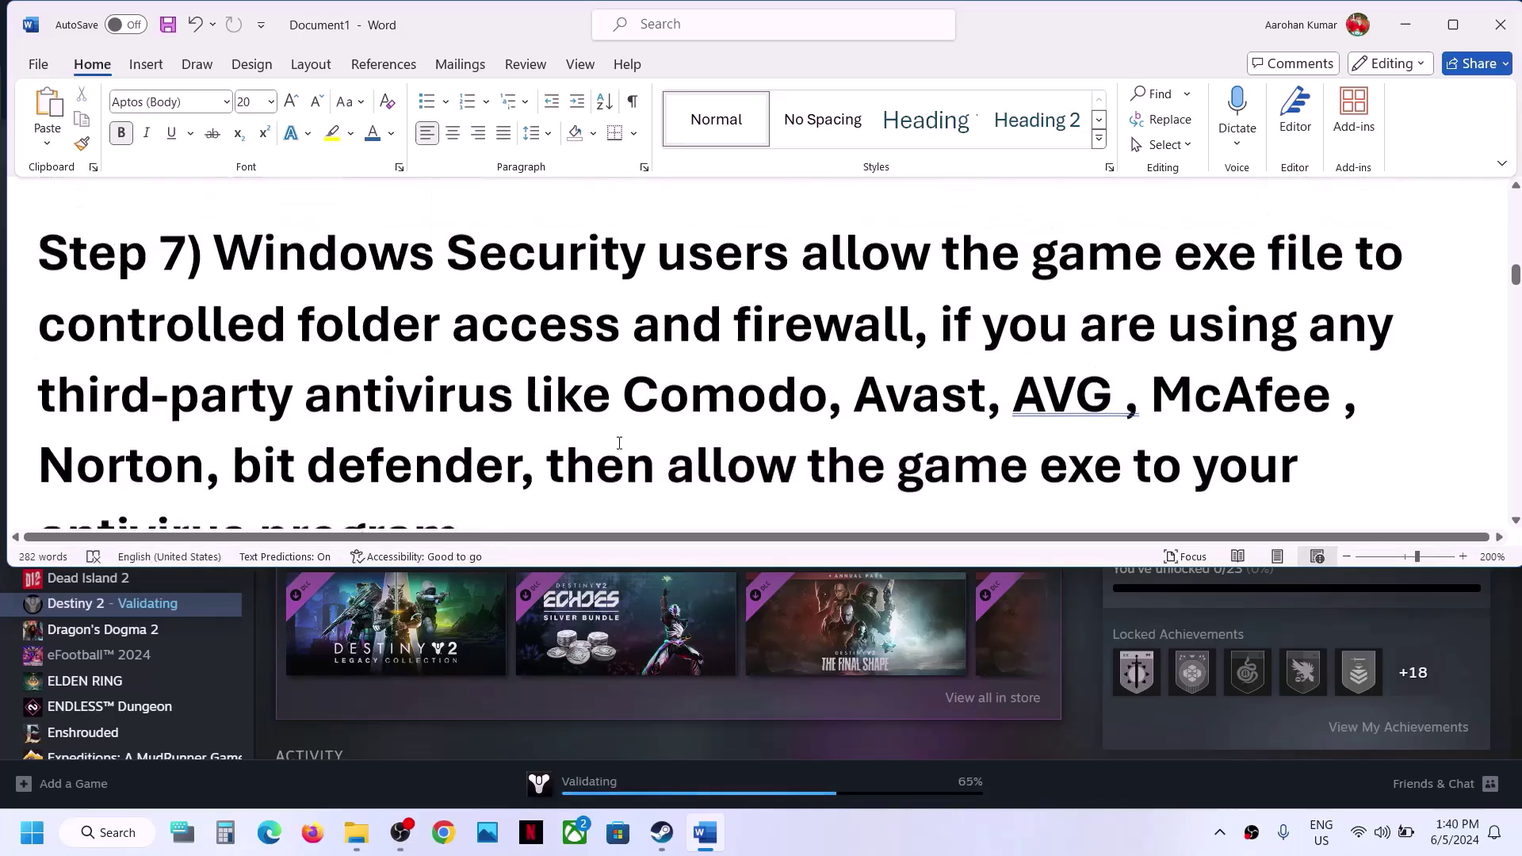
{"action": "scroll", "coordinate": [587, 417], "scroll_direction": "down", "scroll_amount": 1}
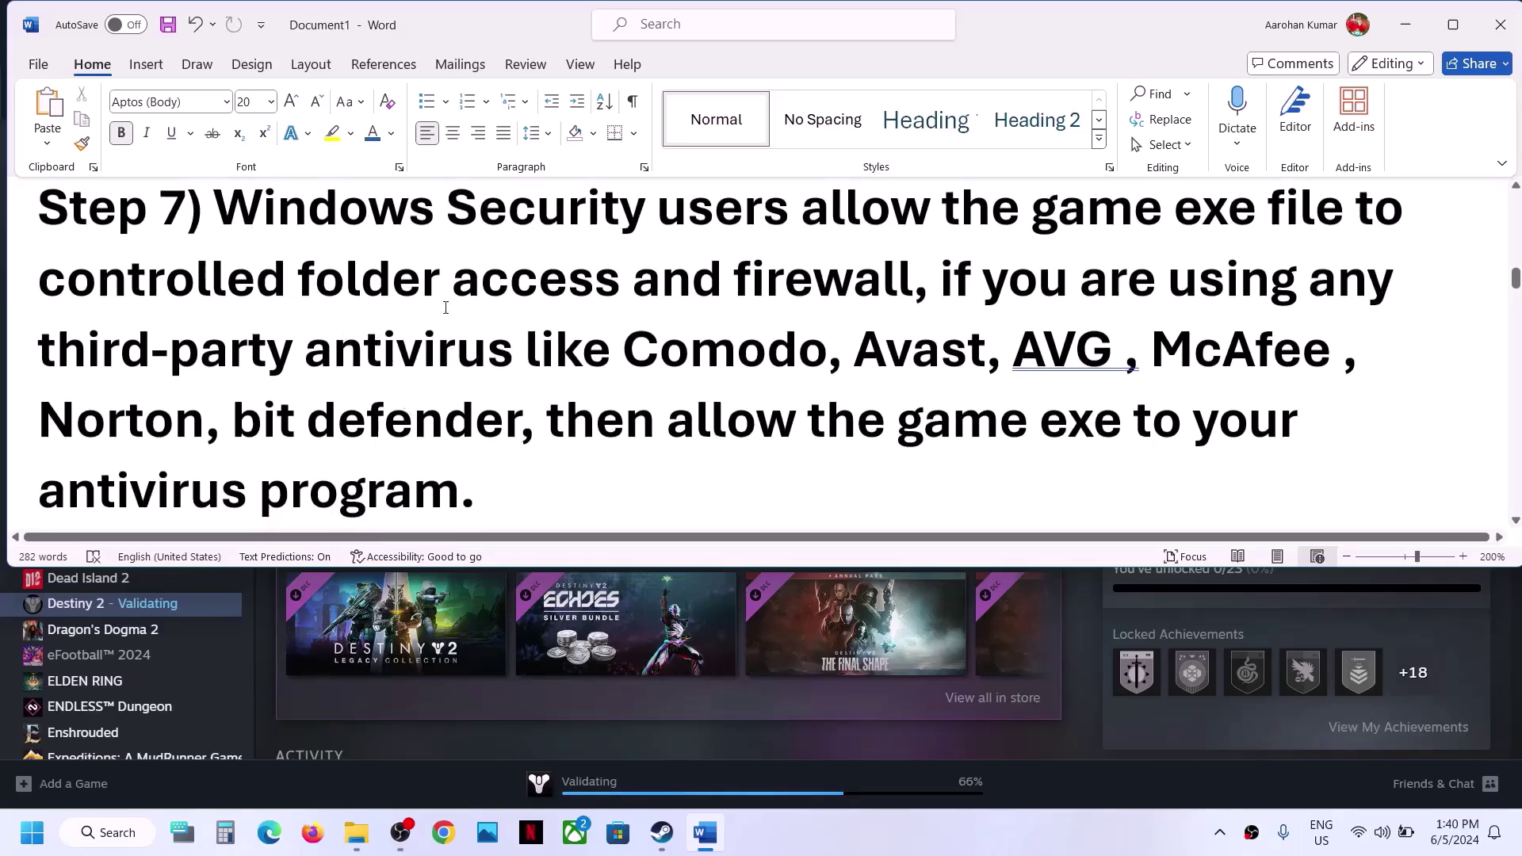
{"action": "scroll", "coordinate": [445, 308], "scroll_direction": "up", "scroll_amount": 1}
{"action": "double_click", "coordinate": [254, 235]}
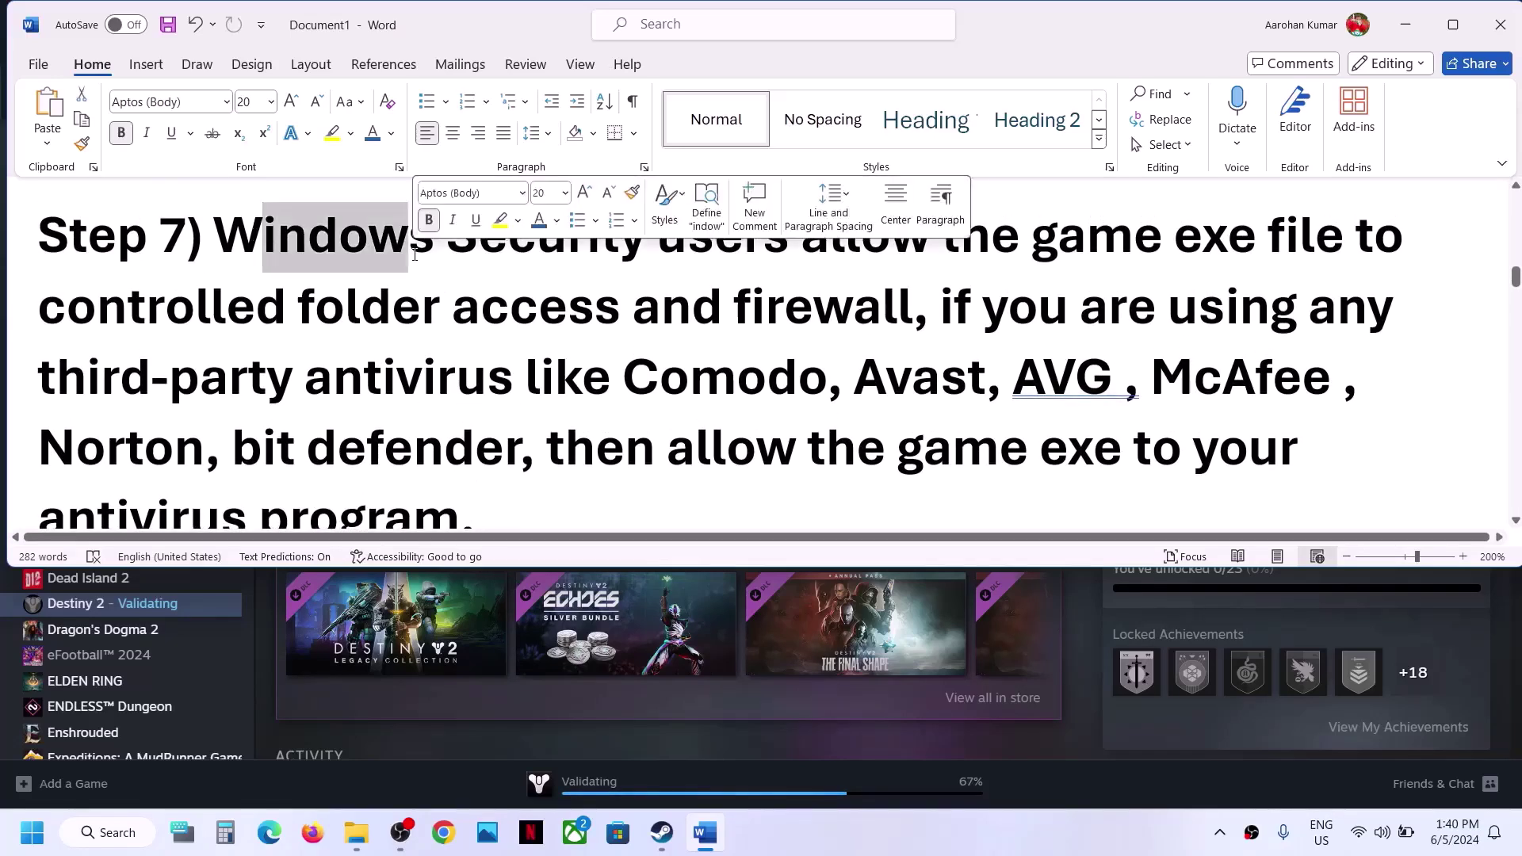
- Open Windows Security's Virus & threat protection page through the Privacy & security settings
{"action": "left_click", "coordinate": [31, 832]}
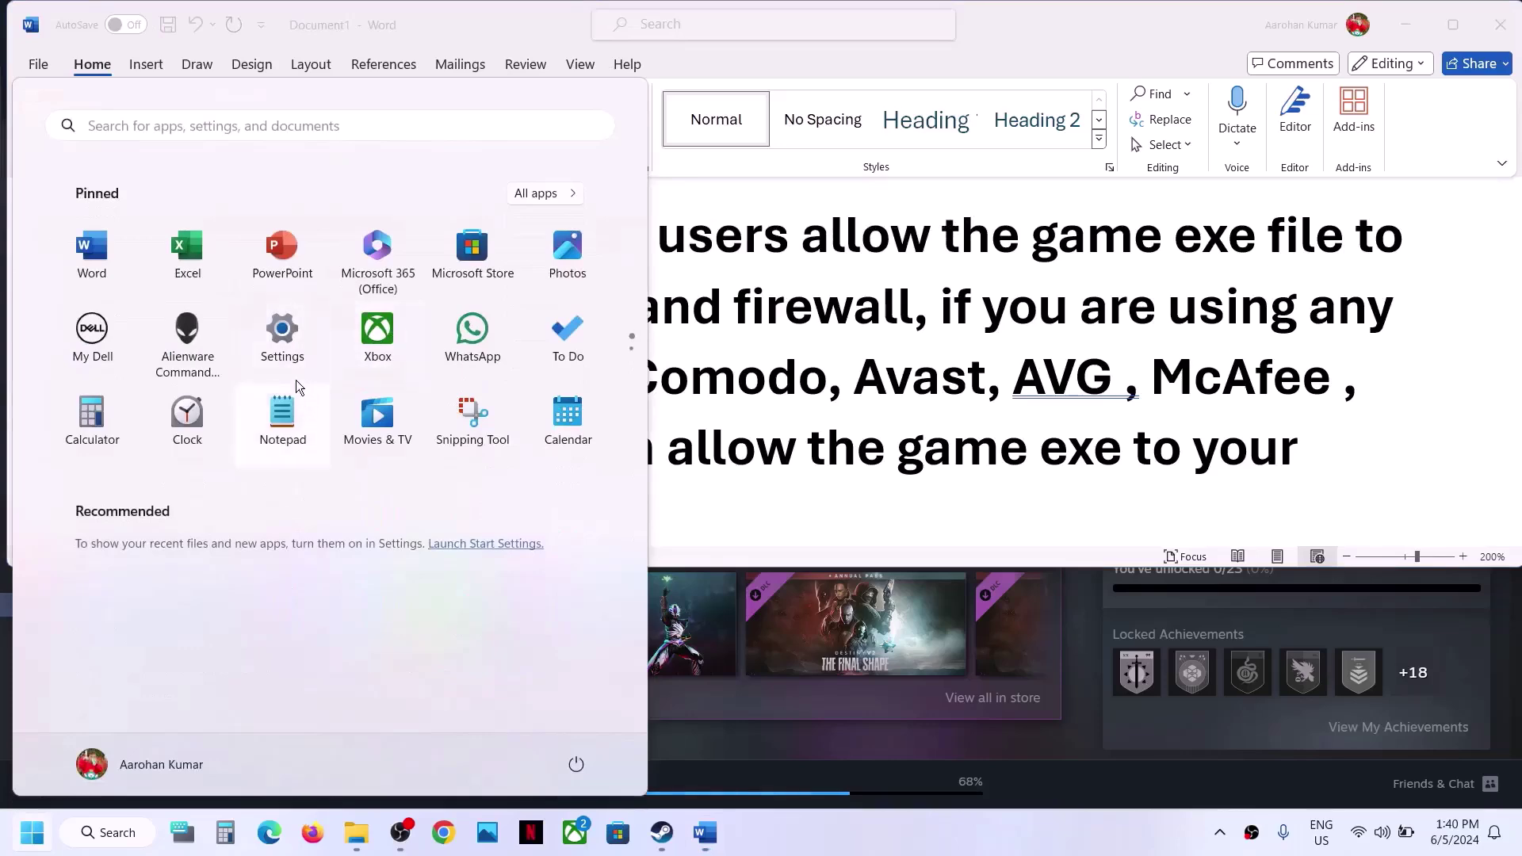
{"action": "left_click", "coordinate": [285, 341]}
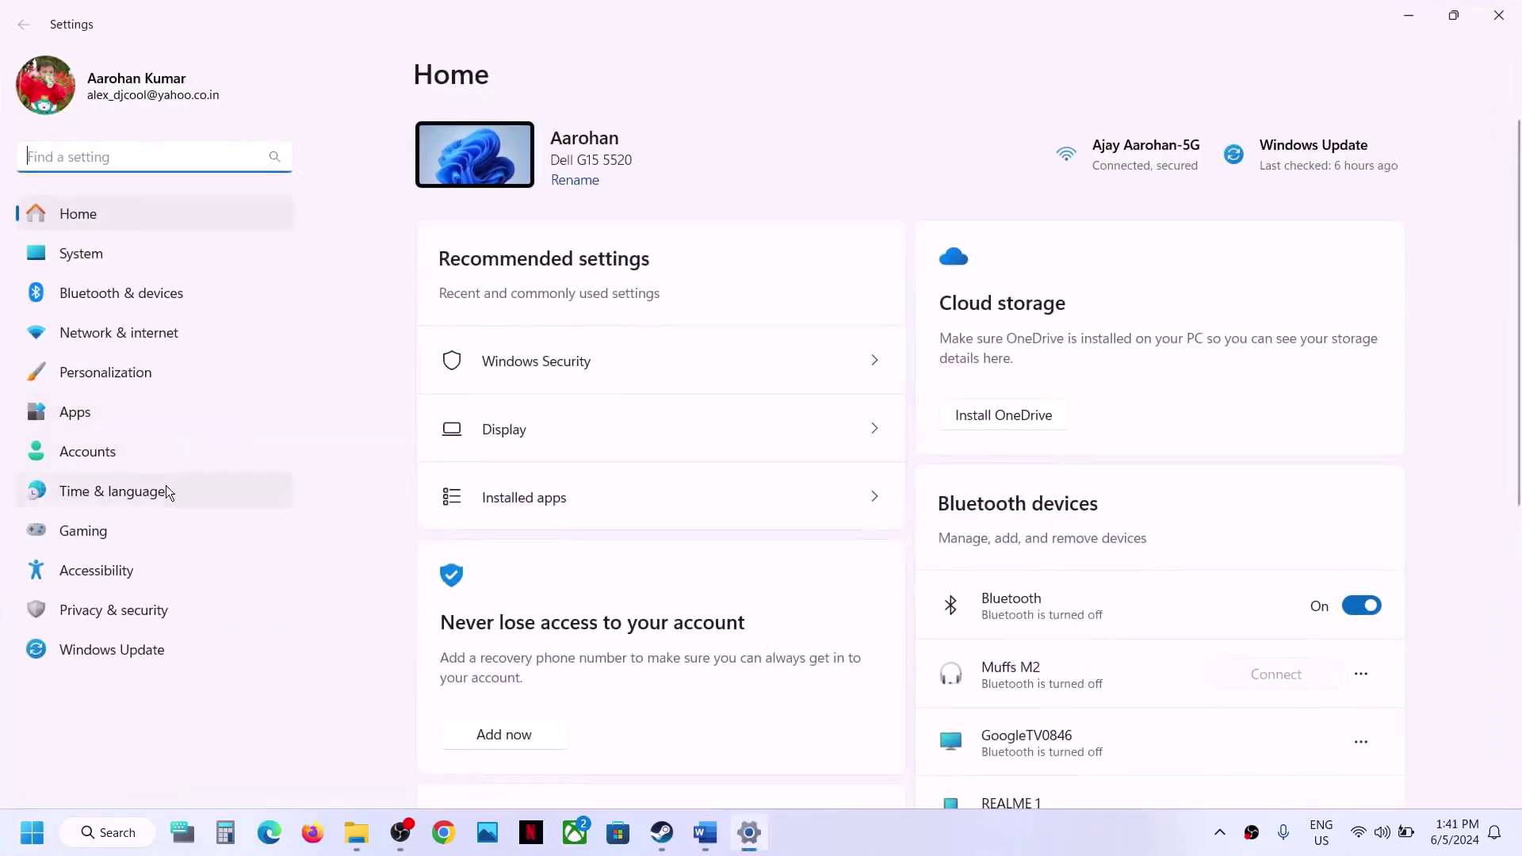
{"action": "left_click", "coordinate": [101, 616]}
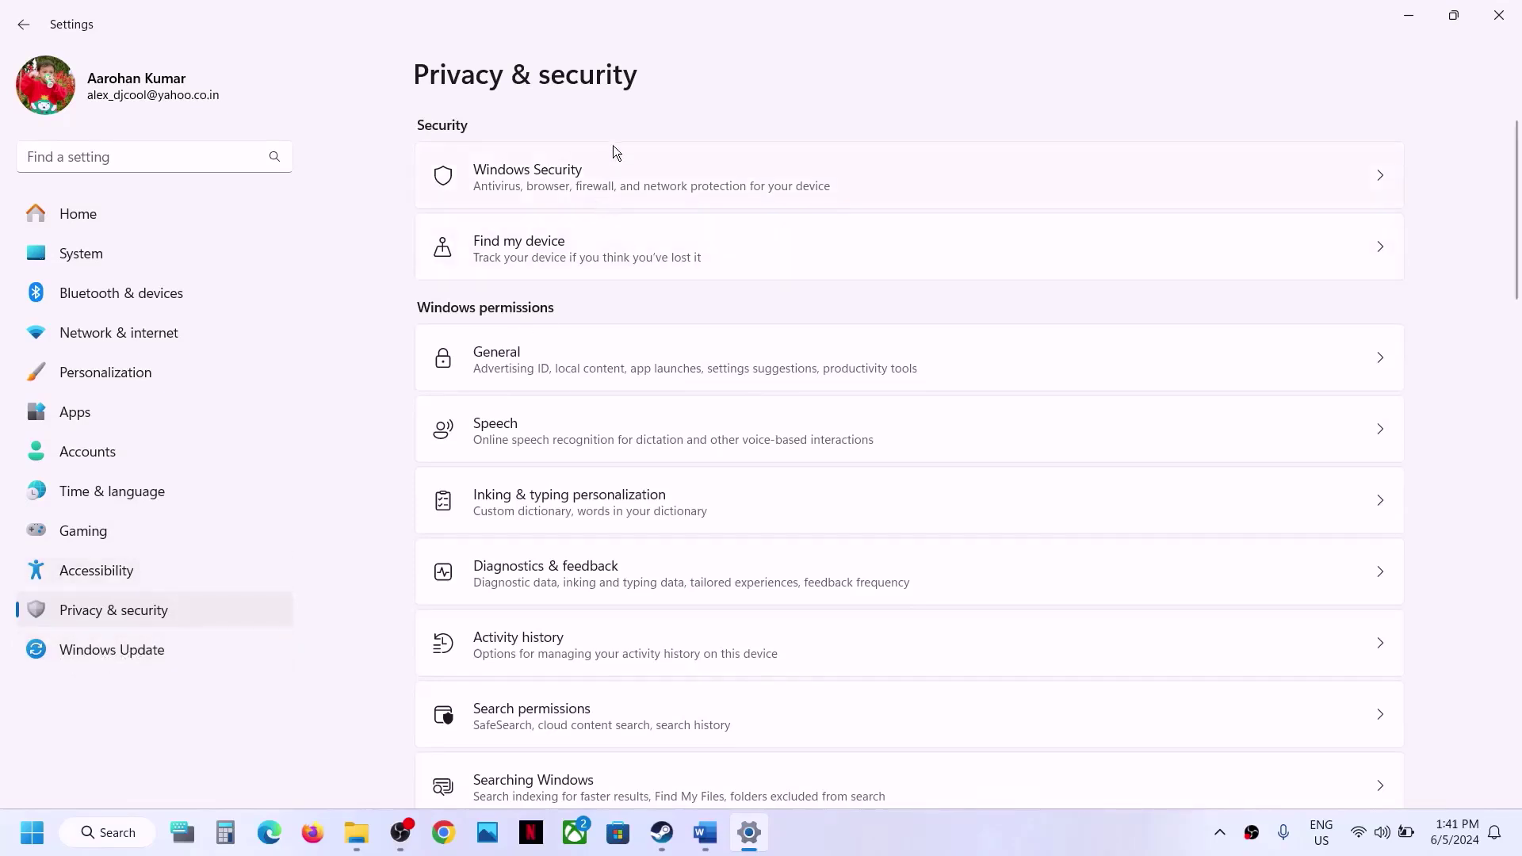
{"action": "left_click", "coordinate": [598, 167]}
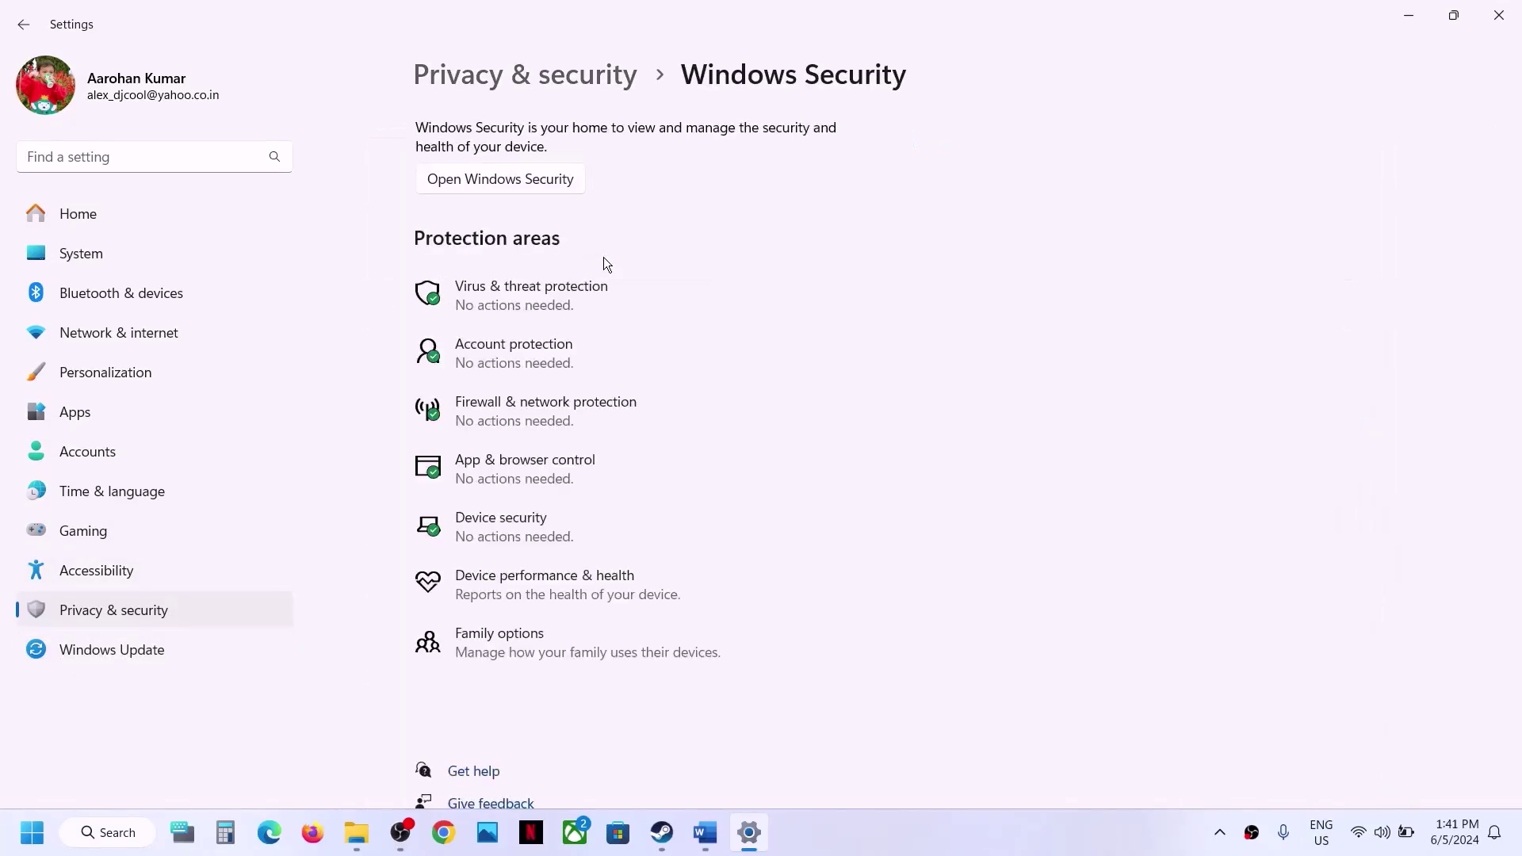
{"action": "left_click", "coordinate": [547, 294]}
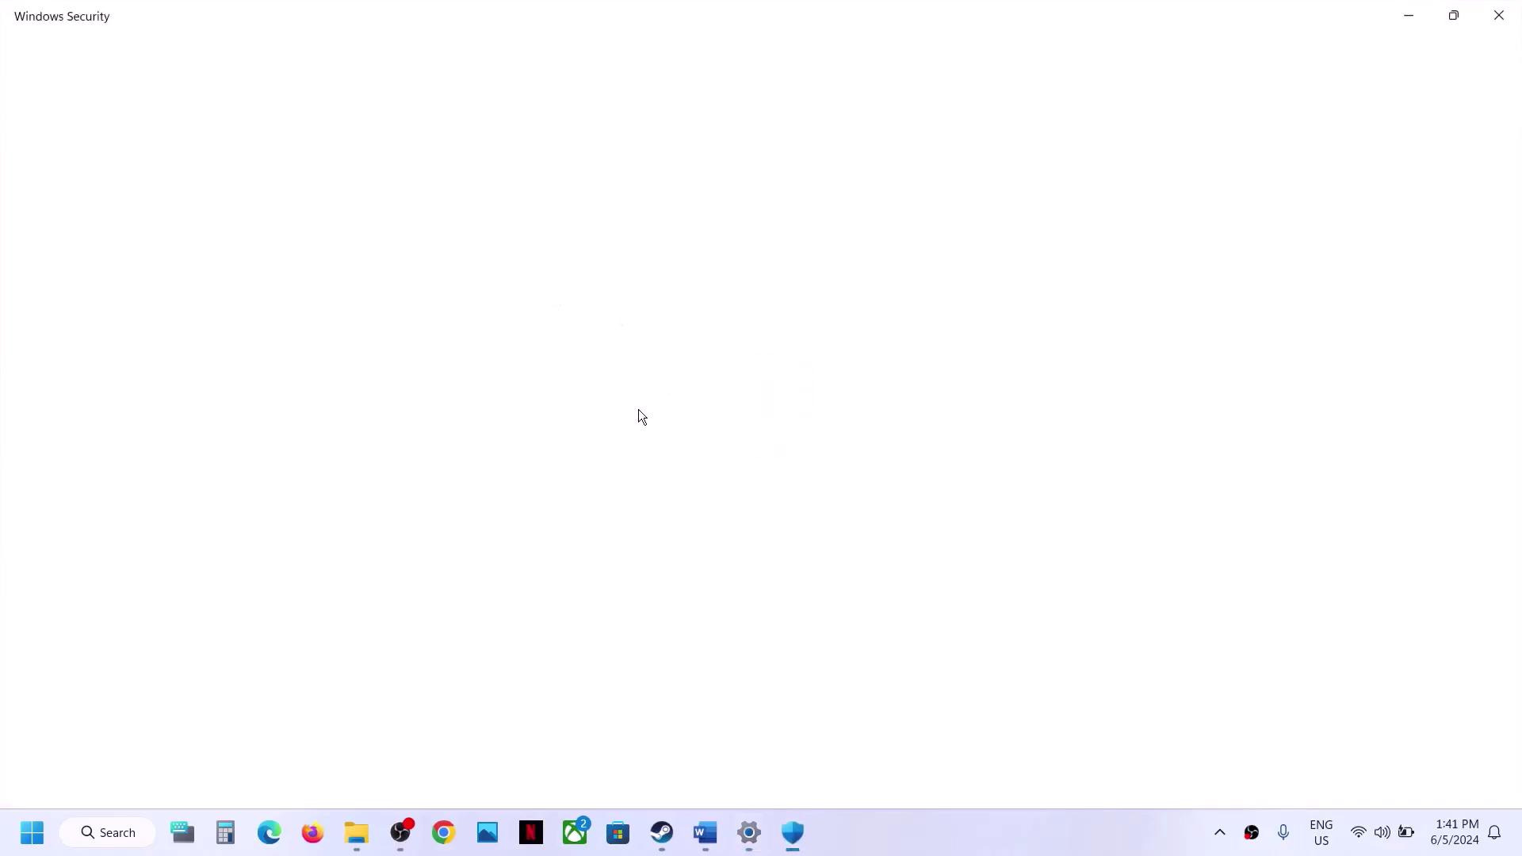
- Open the list of apps allowed through Controlled folder access under Ransomware protection, granting Windows Security administrator permission
{"action": "scroll", "coordinate": [641, 416], "scroll_direction": "down", "scroll_amount": 2}
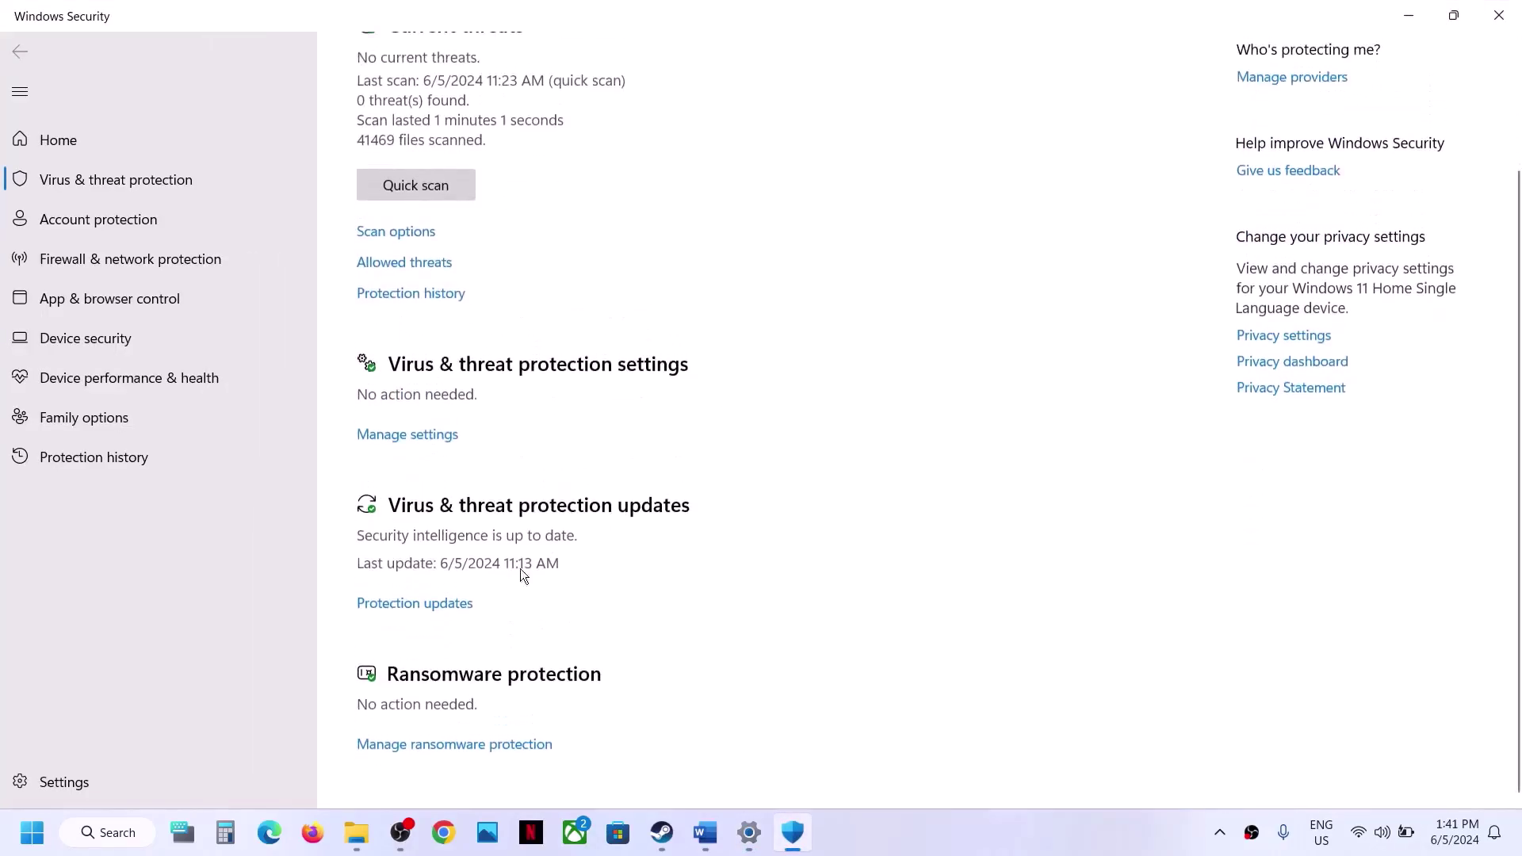
{"action": "left_click", "coordinate": [472, 745]}
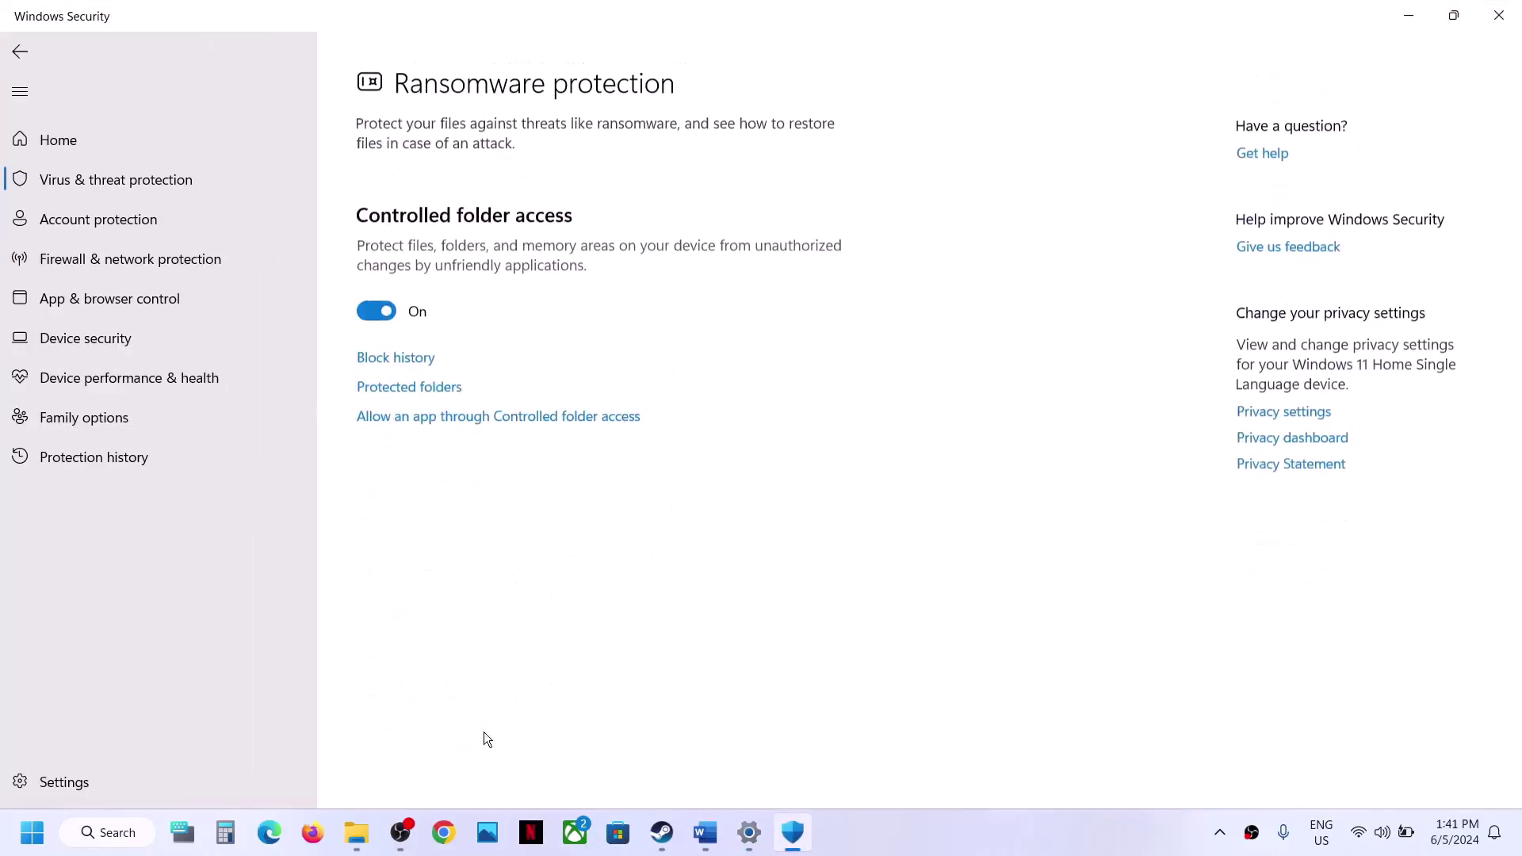
{"action": "left_click", "coordinate": [460, 408]}
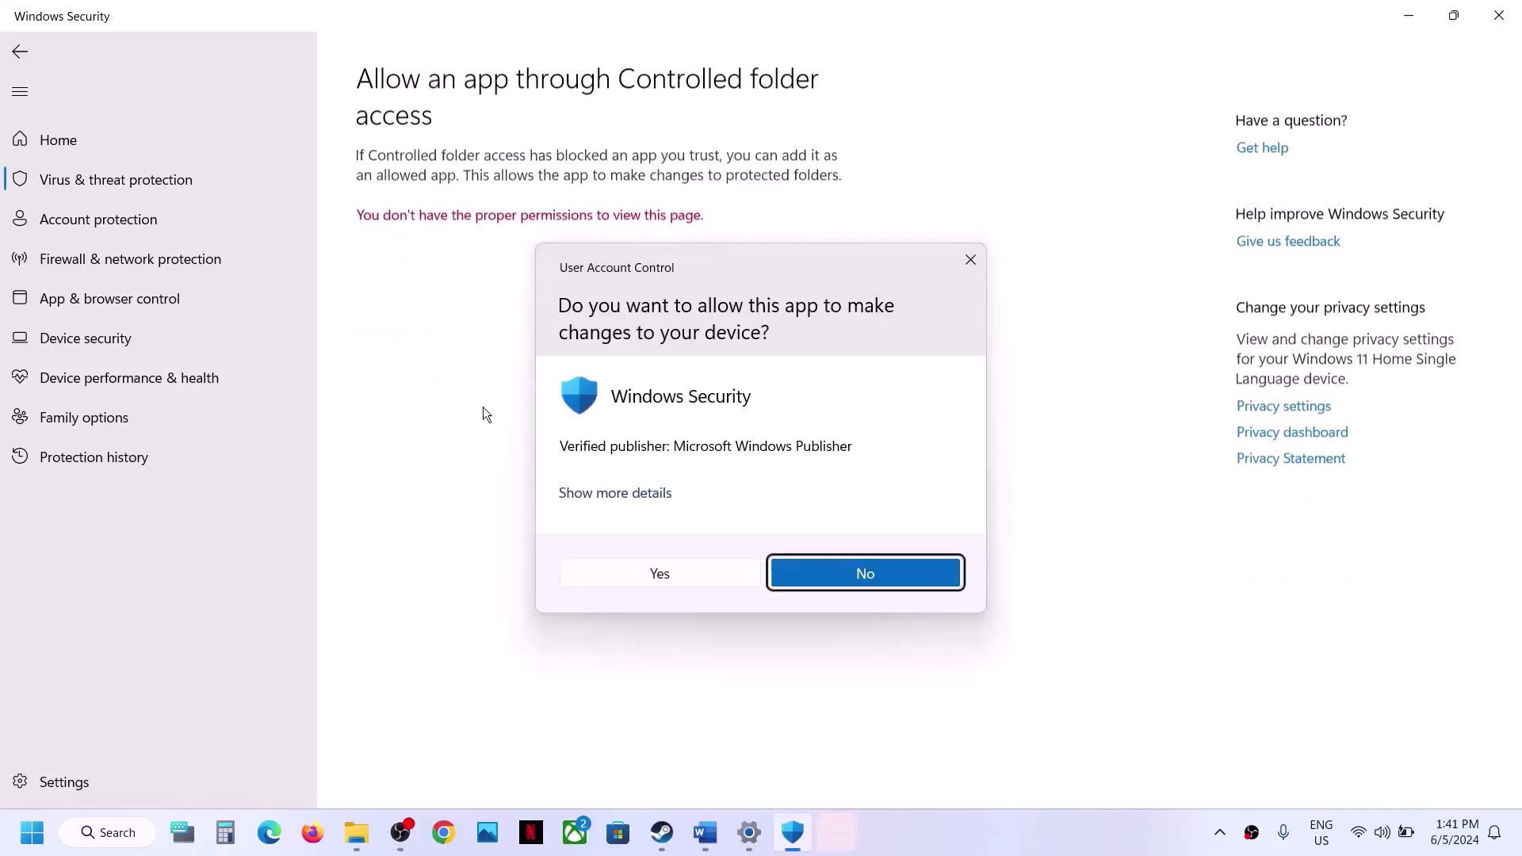
{"action": "left_click", "coordinate": [662, 574]}
{"action": "scroll", "coordinate": [517, 239], "scroll_direction": "down", "scroll_amount": 2}
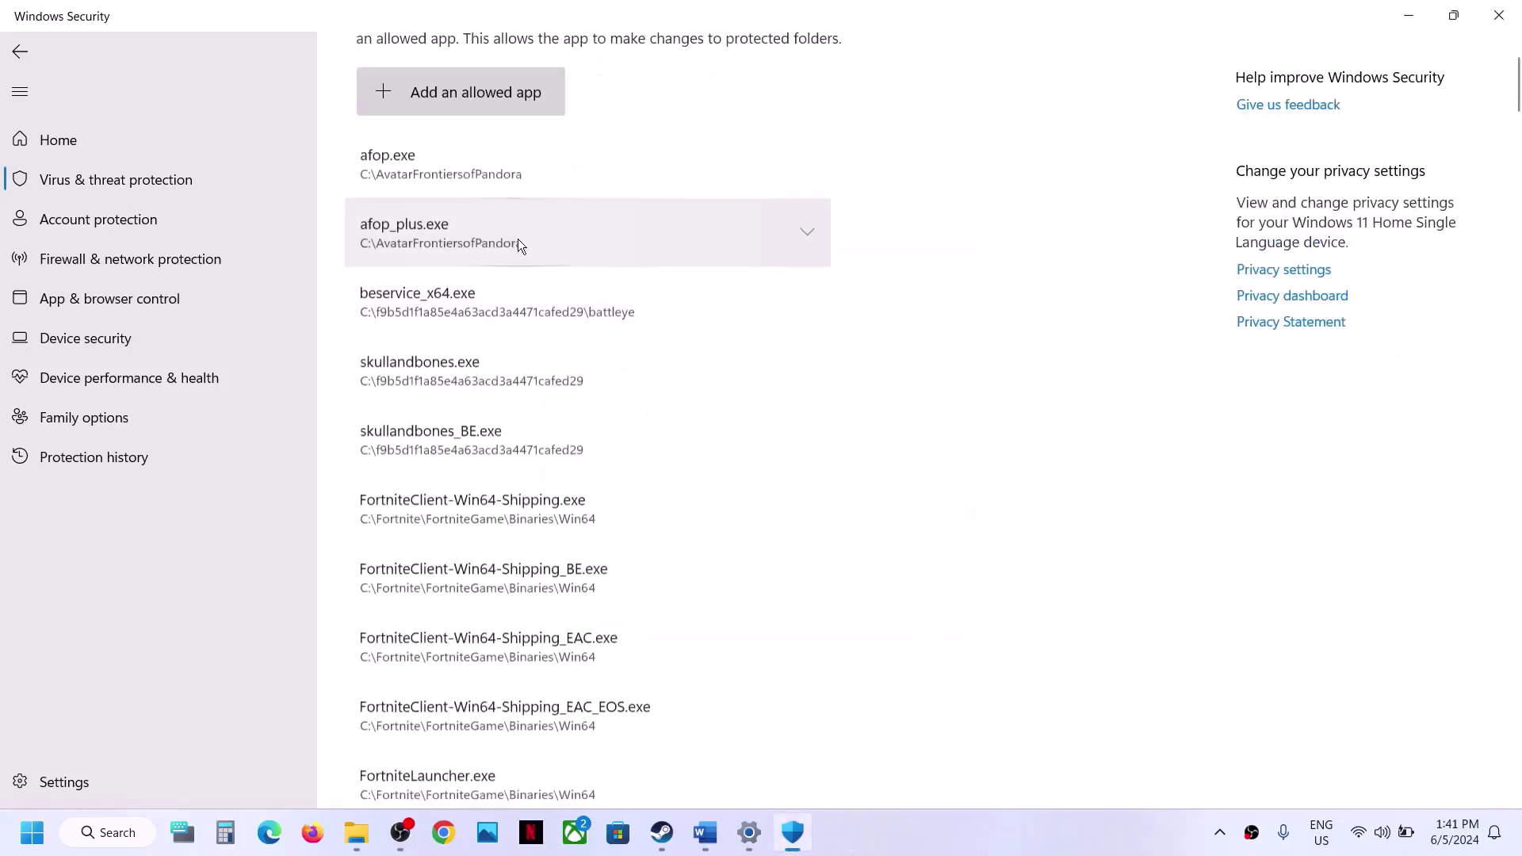
- Start adding an allowed app and browse to the Steam folder in C:\Program Files (x86)
{"action": "left_click", "coordinate": [467, 99]}
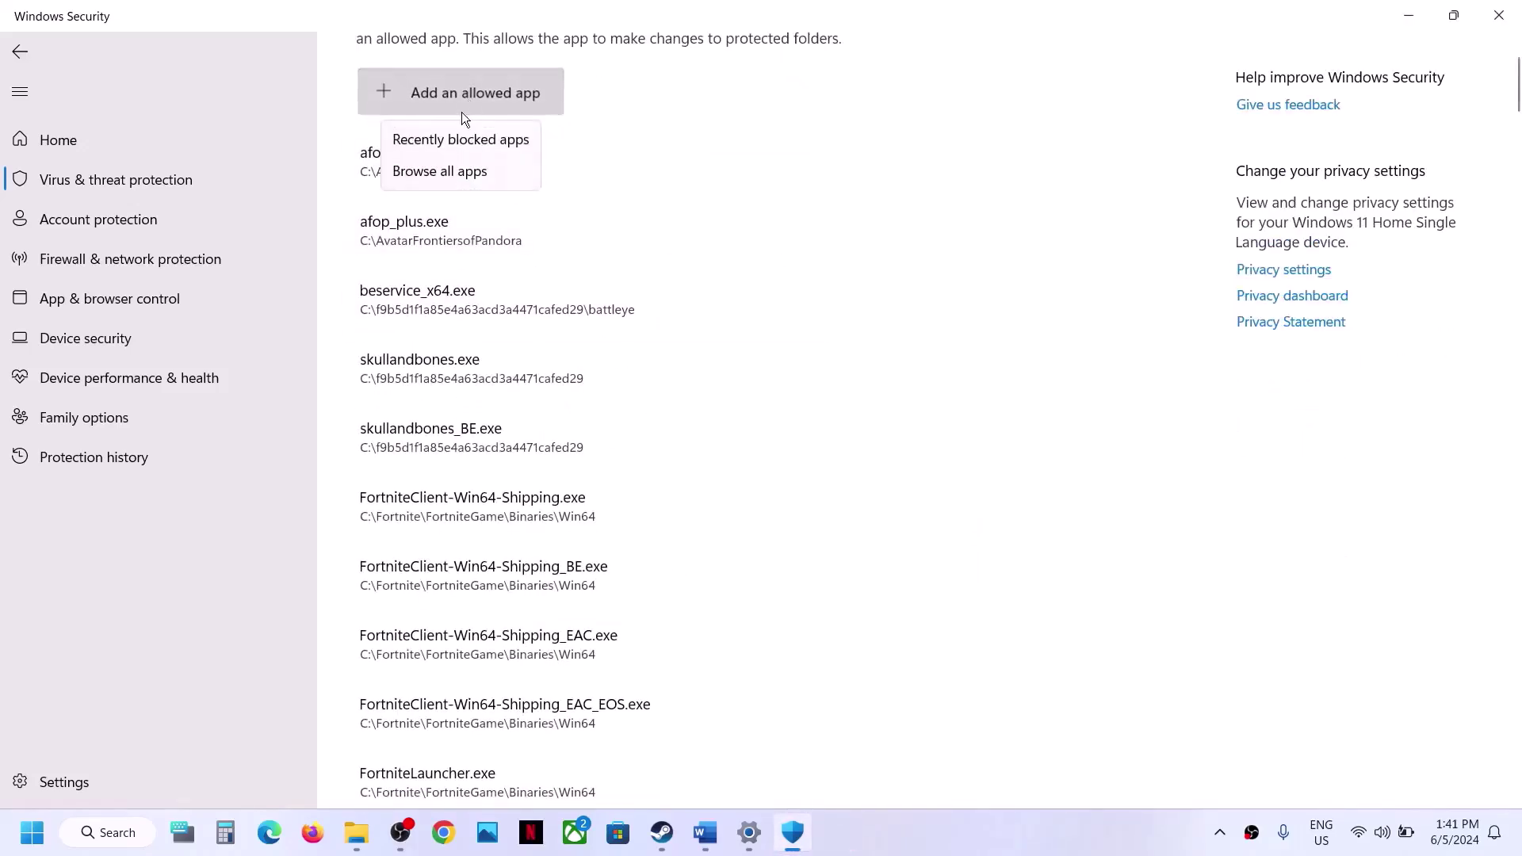
{"action": "left_click", "coordinate": [433, 173]}
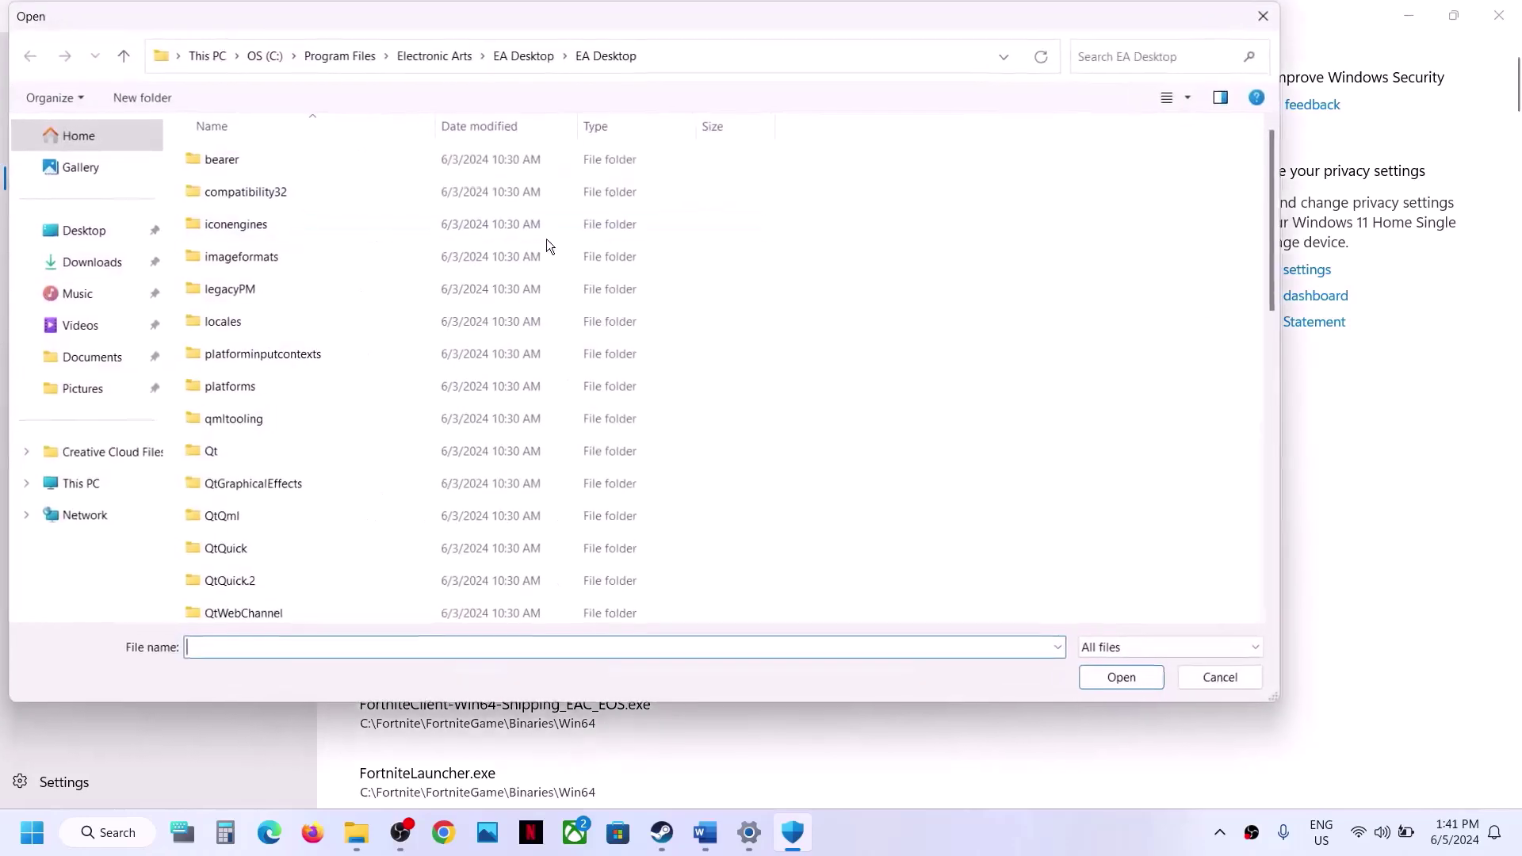
{"action": "left_click", "coordinate": [85, 483]}
{"action": "double_click", "coordinate": [350, 157]}
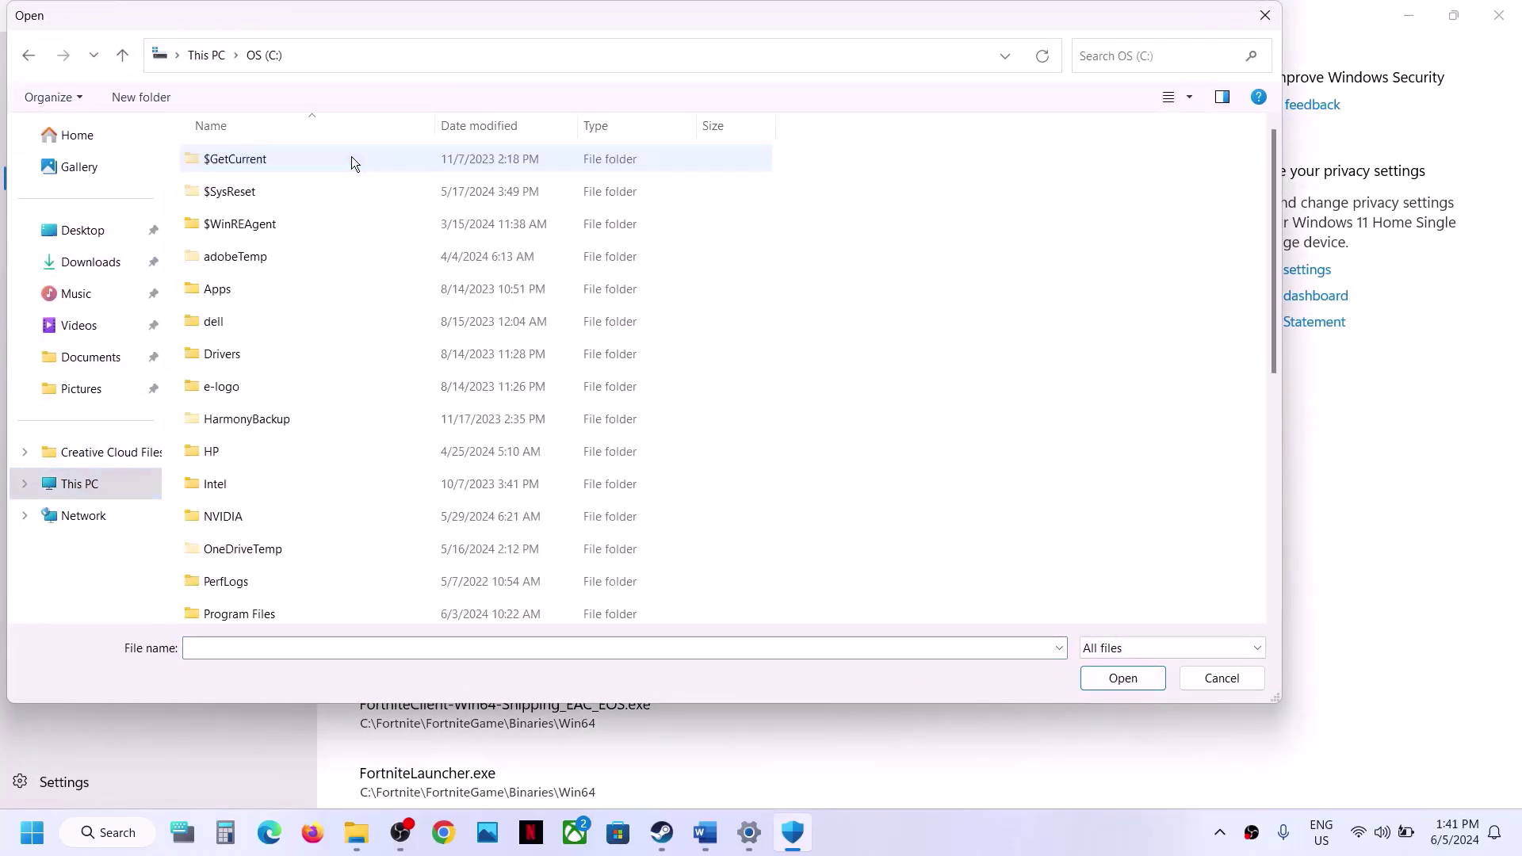
{"action": "scroll", "coordinate": [335, 282], "scroll_direction": "down", "scroll_amount": 5}
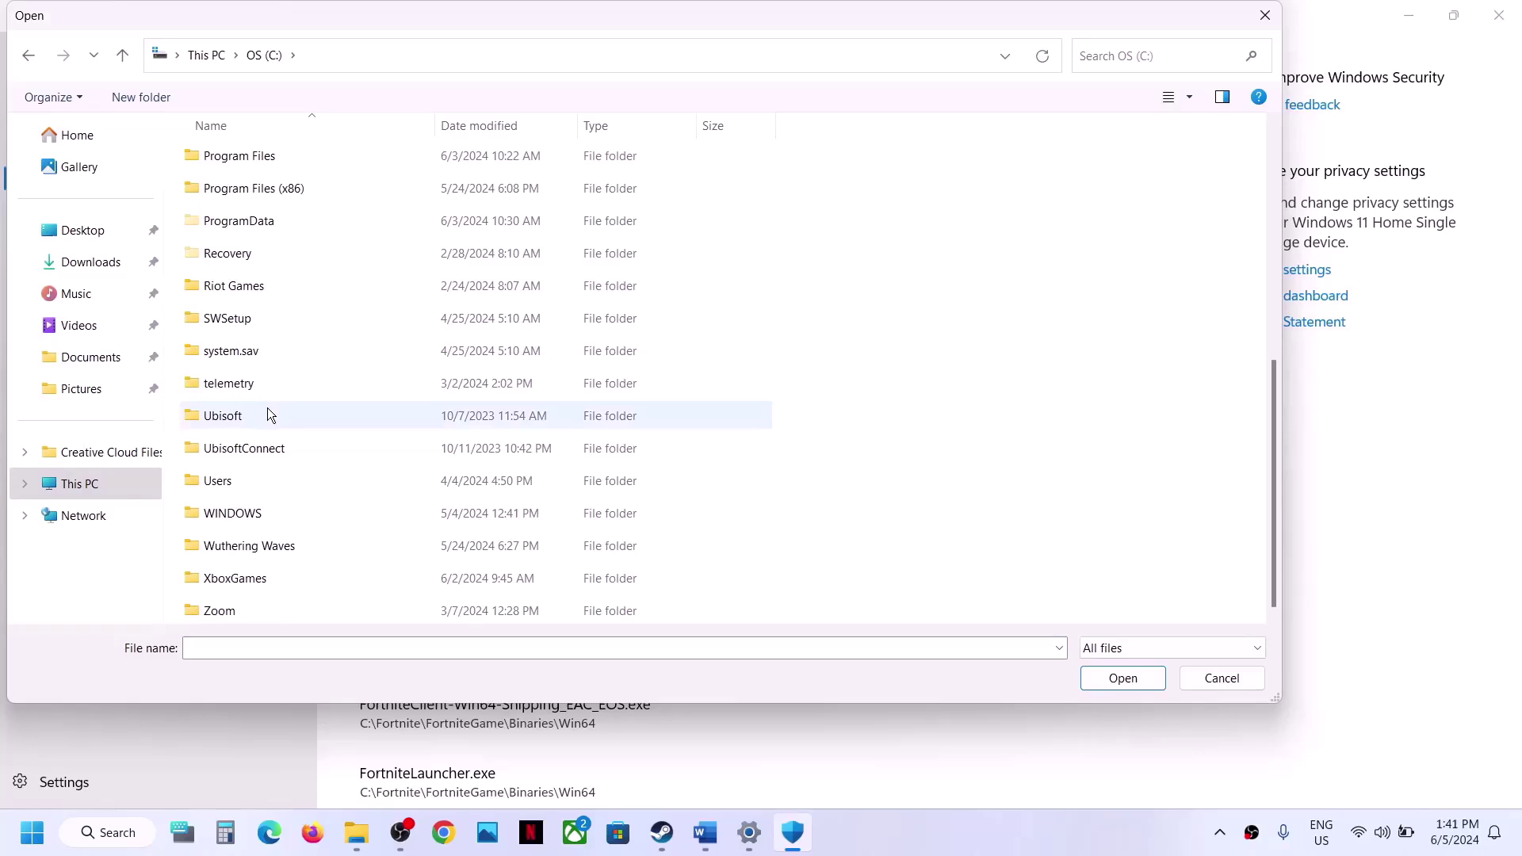
{"action": "double_click", "coordinate": [262, 194]}
{"action": "left_click", "coordinate": [257, 297]}
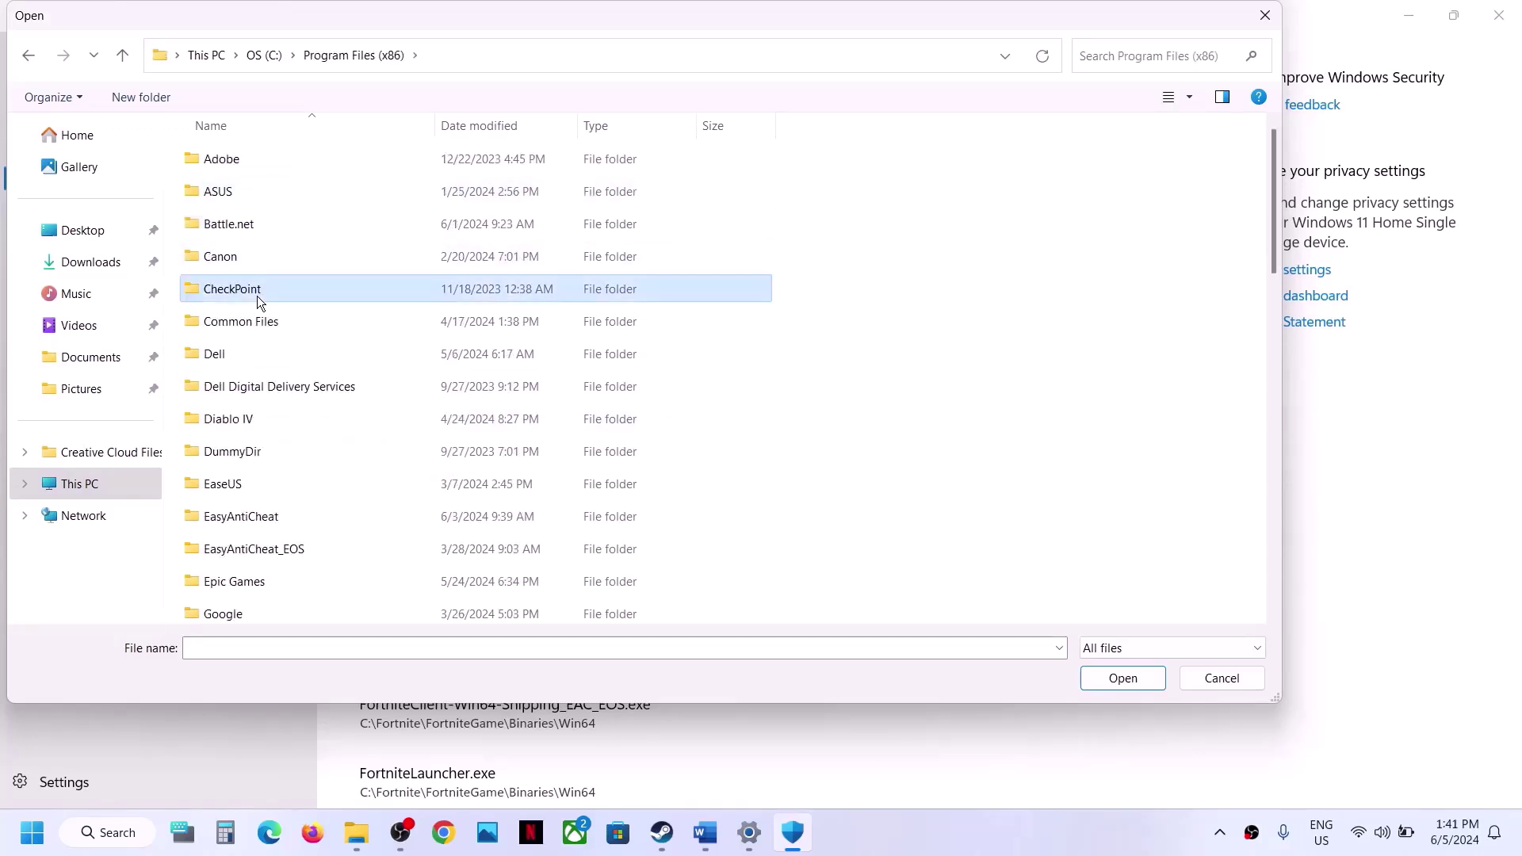
{"action": "key", "text": "s"}
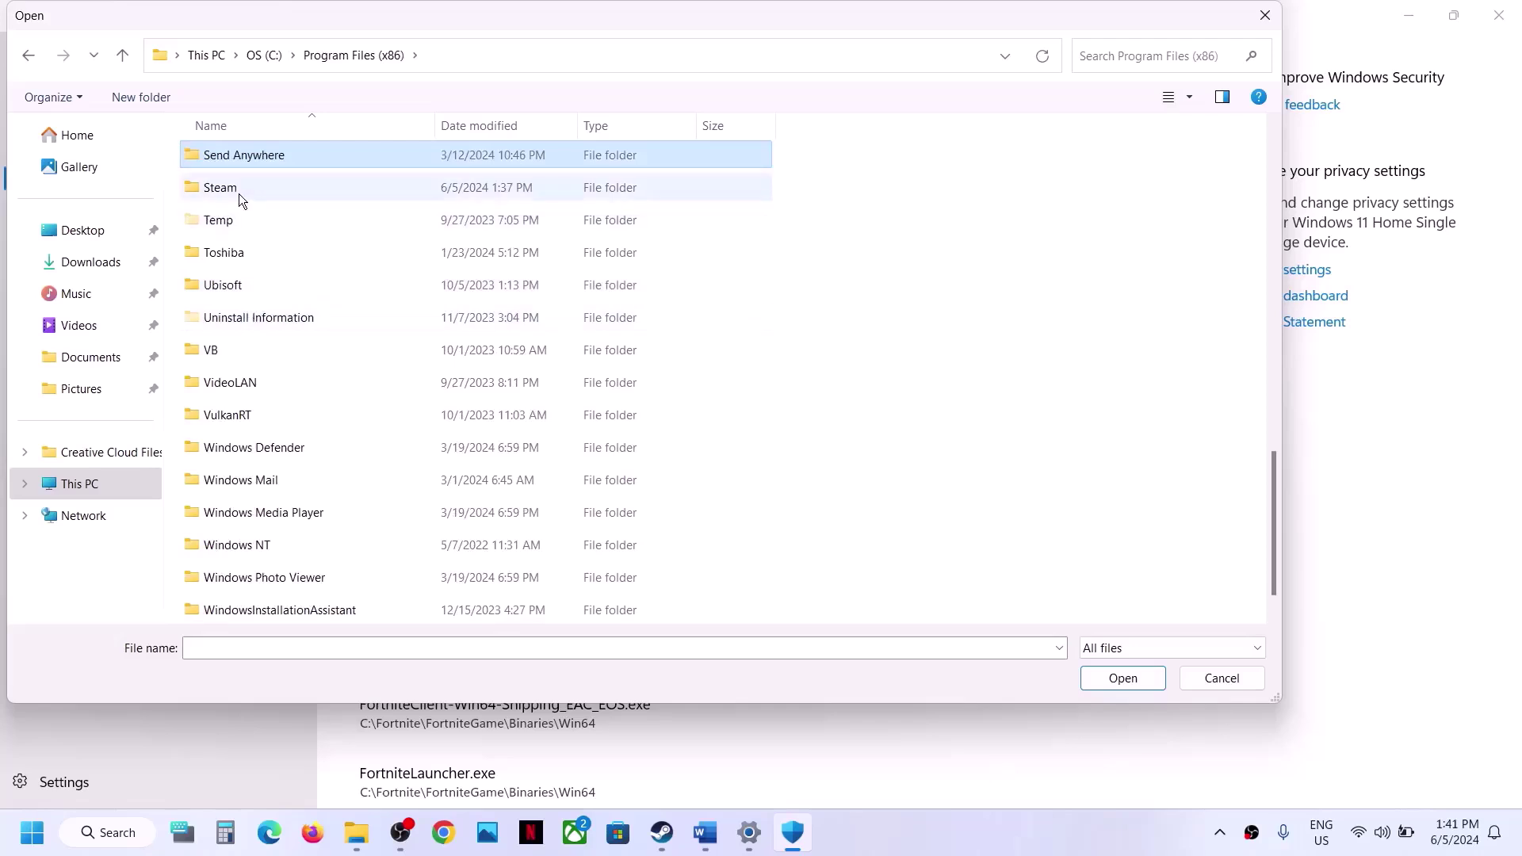
{"action": "double_click", "coordinate": [240, 193]}
- Allow the destiny2 application from steamapps\common\Destiny 2 through Controlled folder access
{"action": "left_click", "coordinate": [273, 295]}
{"action": "key", "text": "s"}
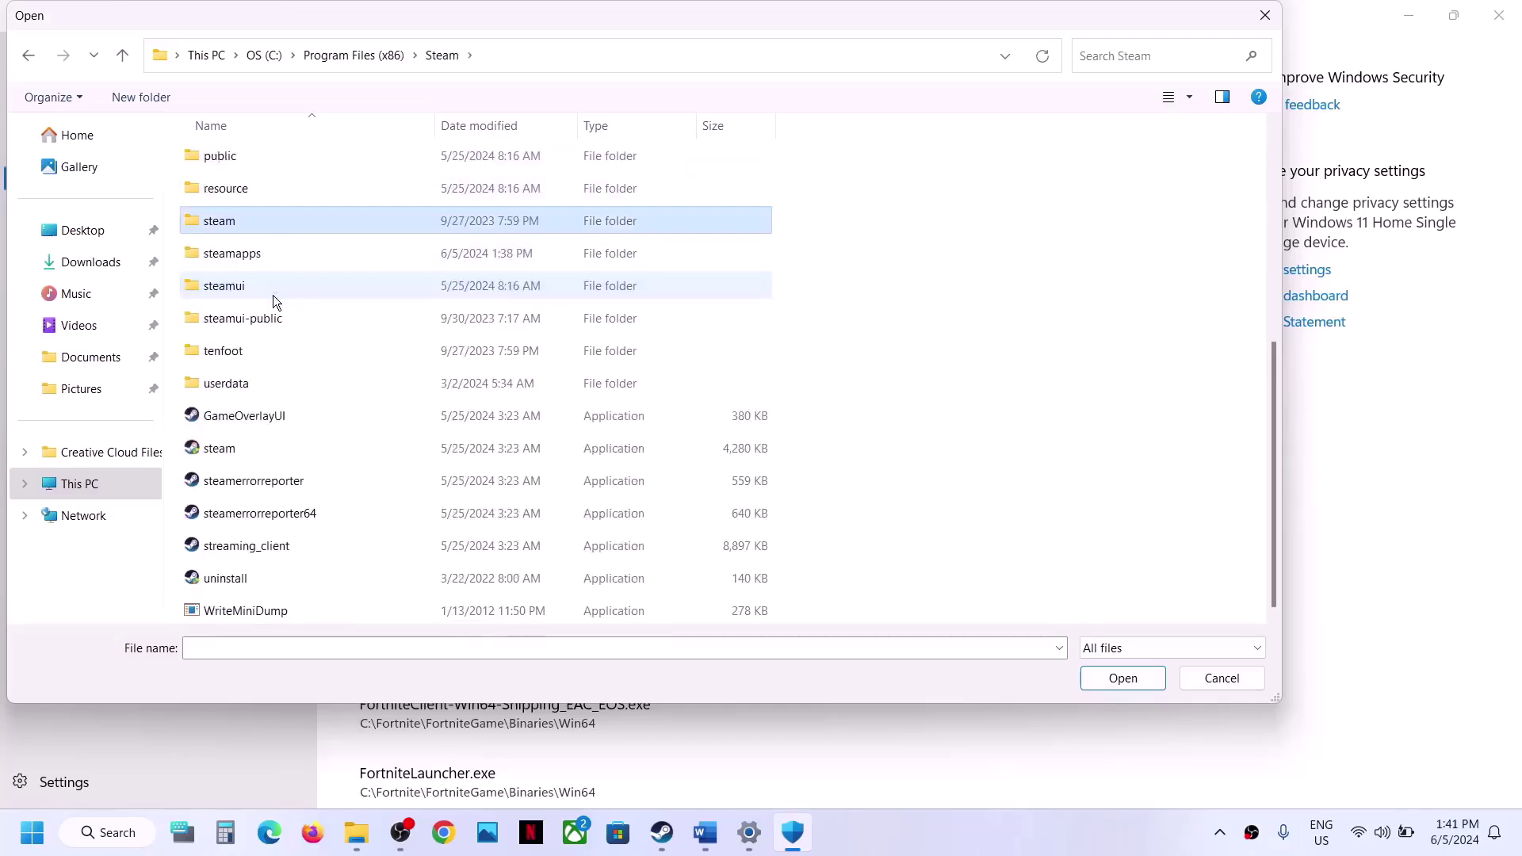
{"action": "double_click", "coordinate": [264, 258]}
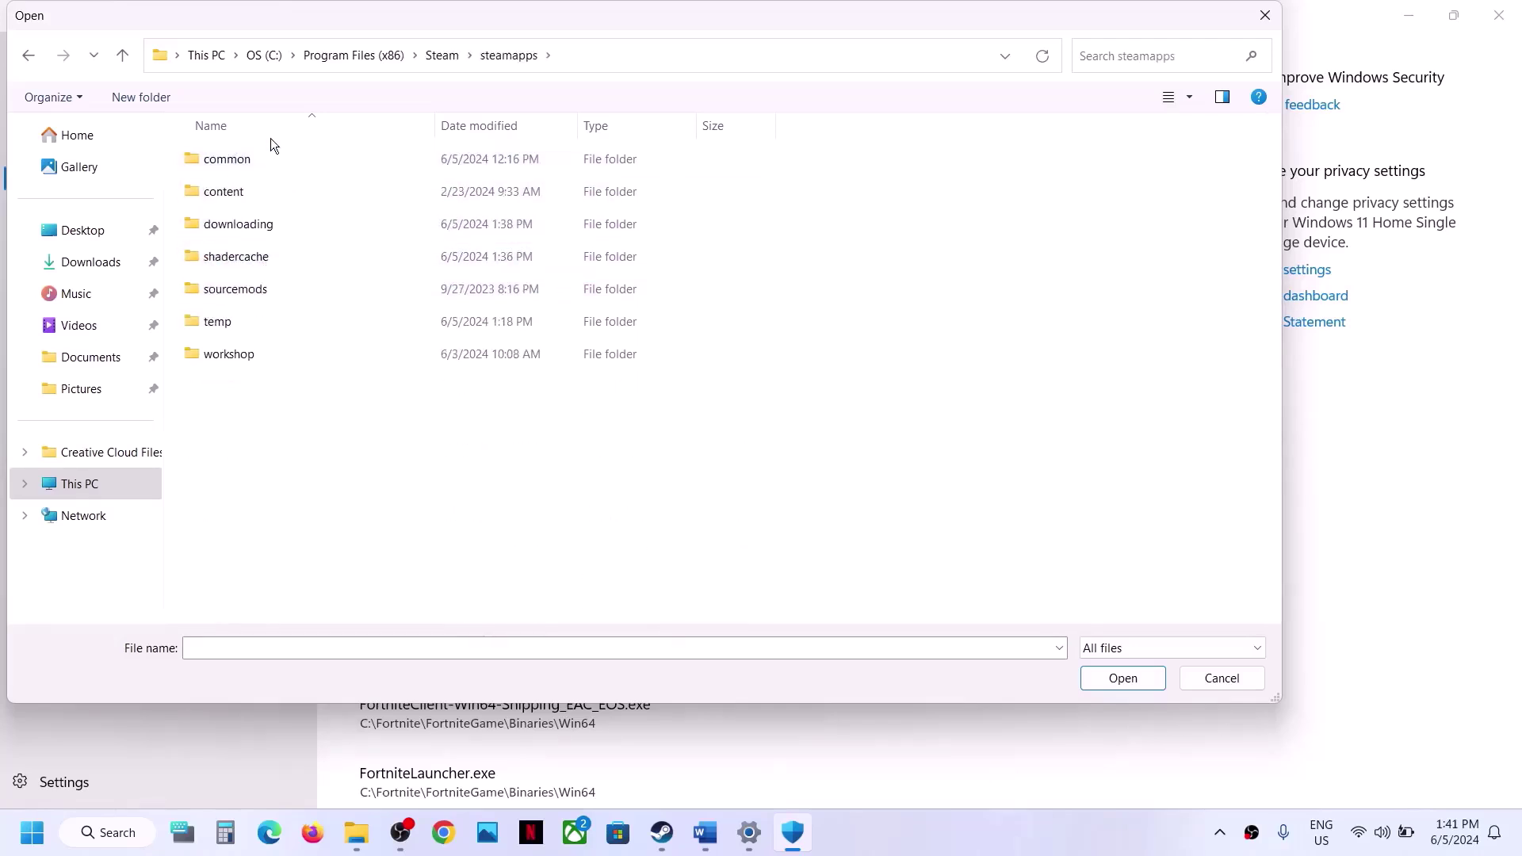
{"action": "double_click", "coordinate": [255, 157]}
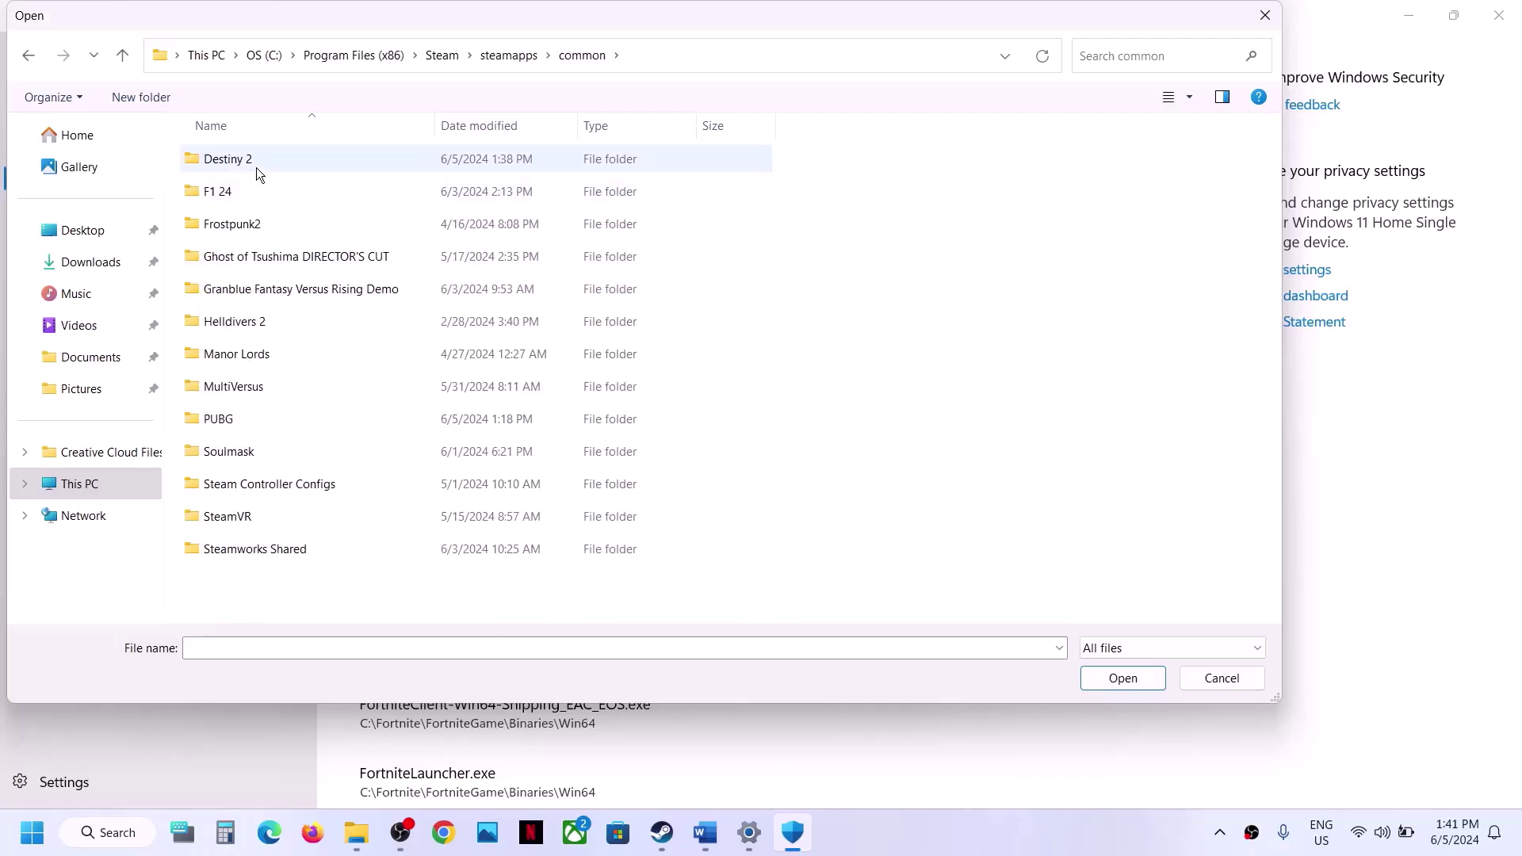
{"action": "double_click", "coordinate": [256, 168]}
{"action": "left_click", "coordinate": [275, 226]}
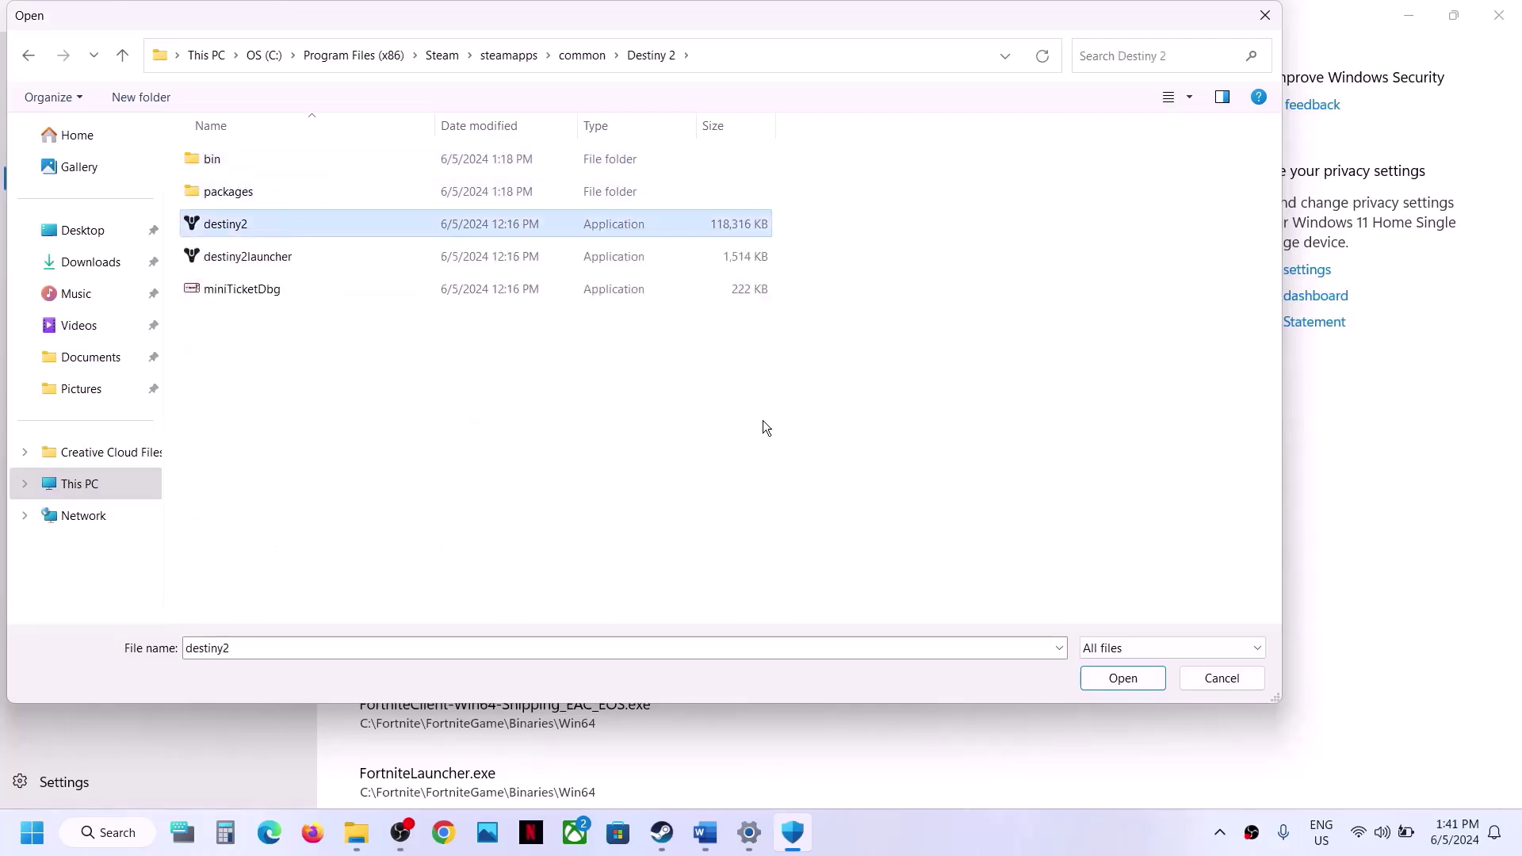
{"action": "left_click", "coordinate": [1147, 686]}
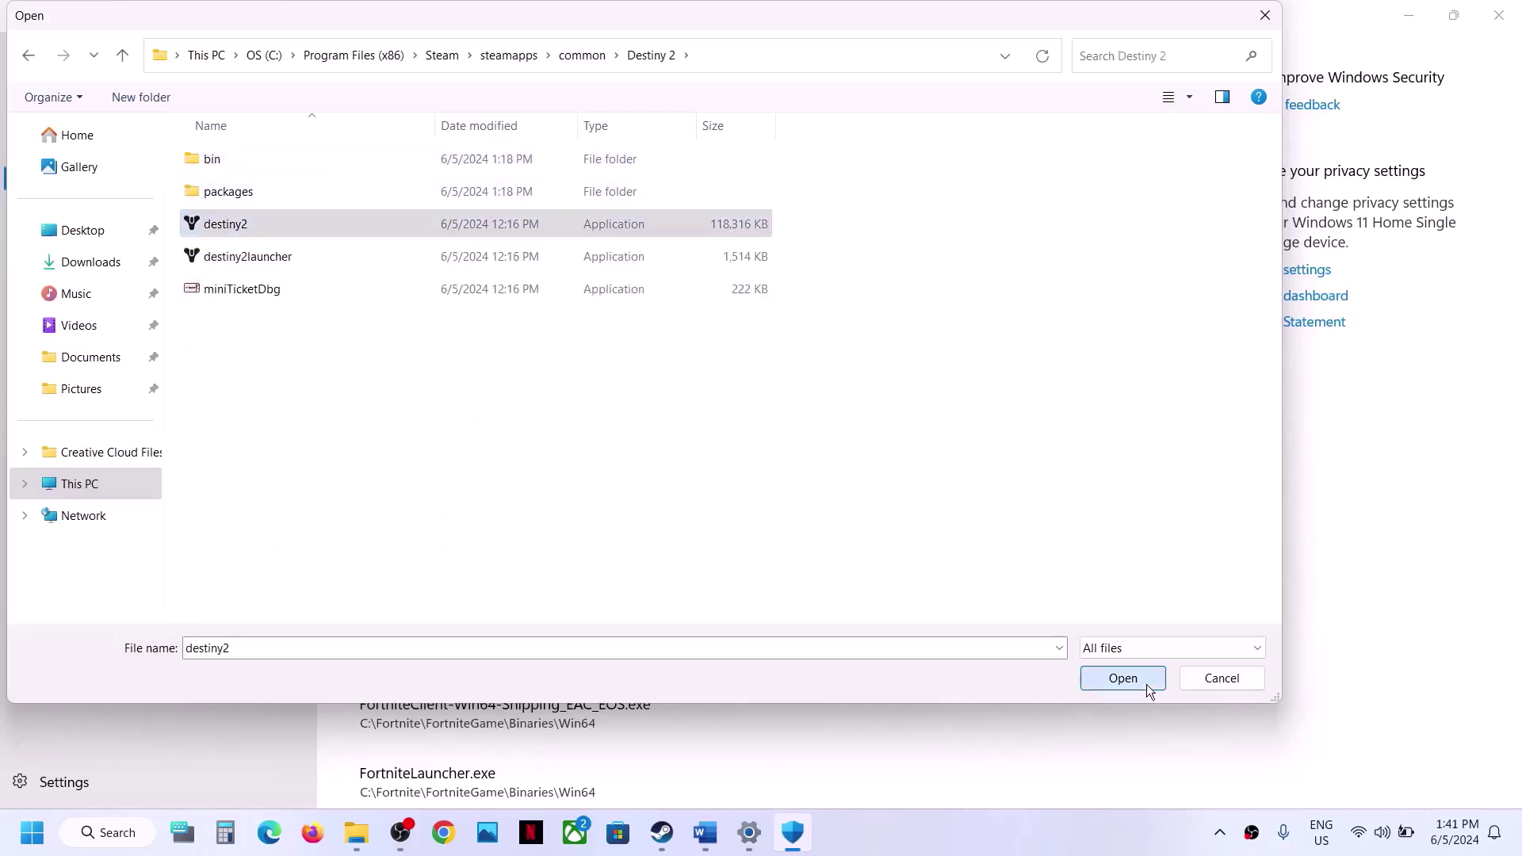
- Add destiny2launcher from the Destiny 2 folder to the apps allowed through Controlled folder access
{"action": "left_click", "coordinate": [447, 95]}
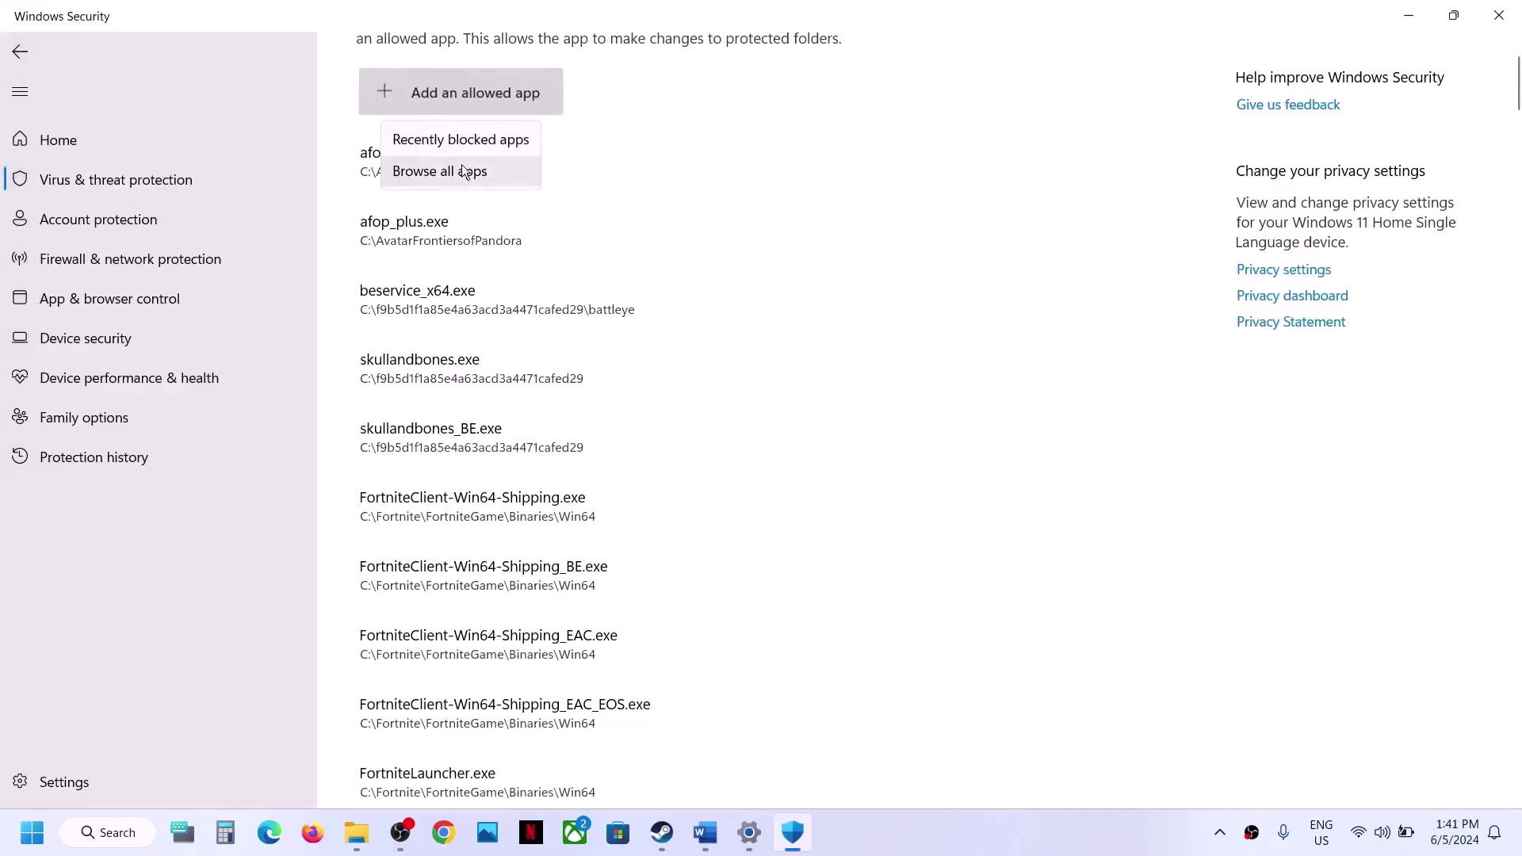
{"action": "left_click", "coordinate": [457, 171]}
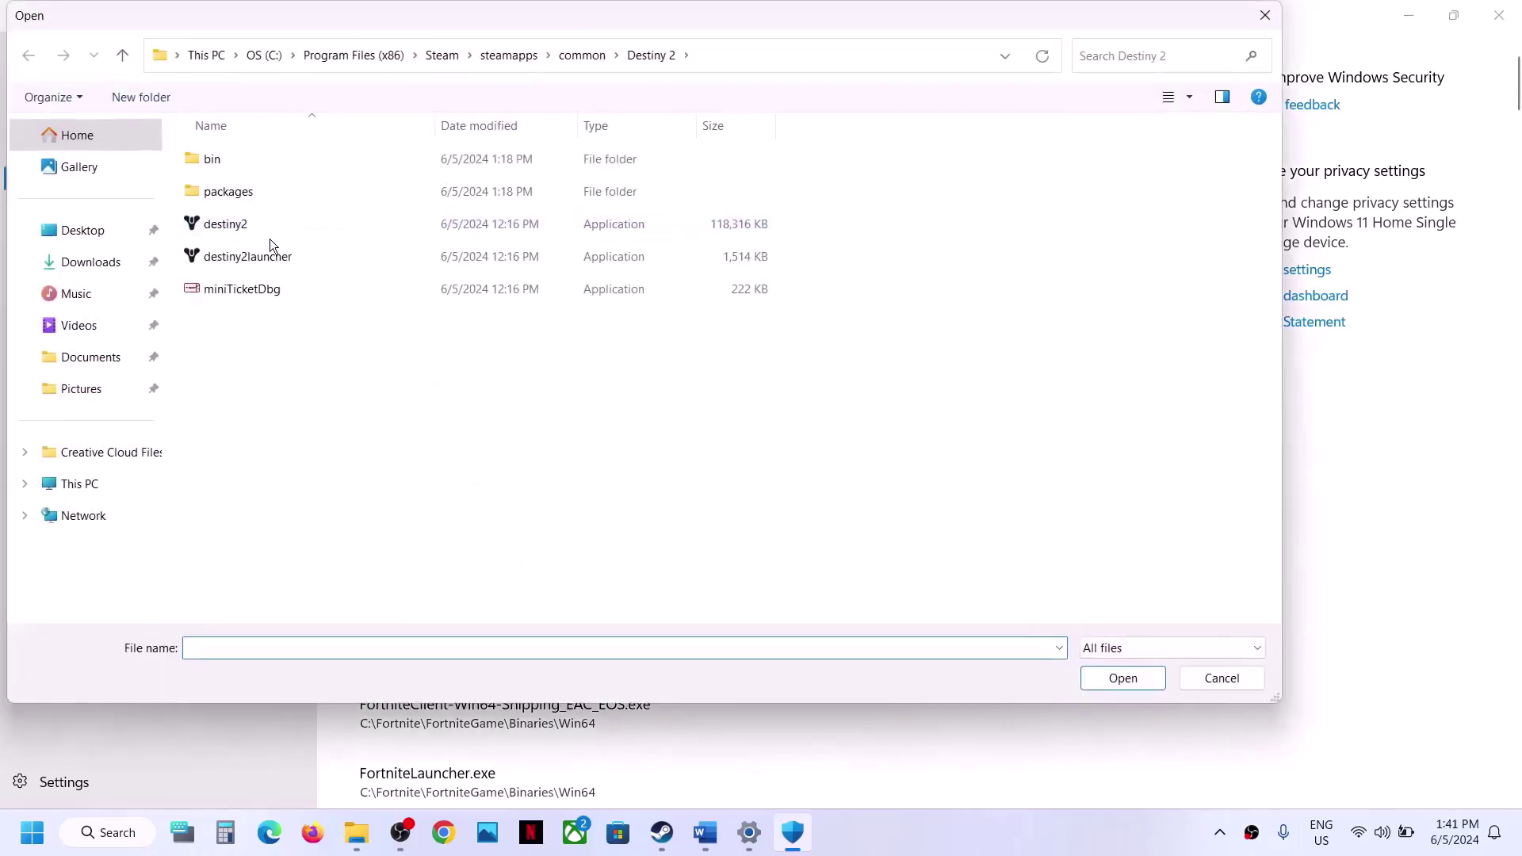
{"action": "left_click", "coordinate": [252, 258]}
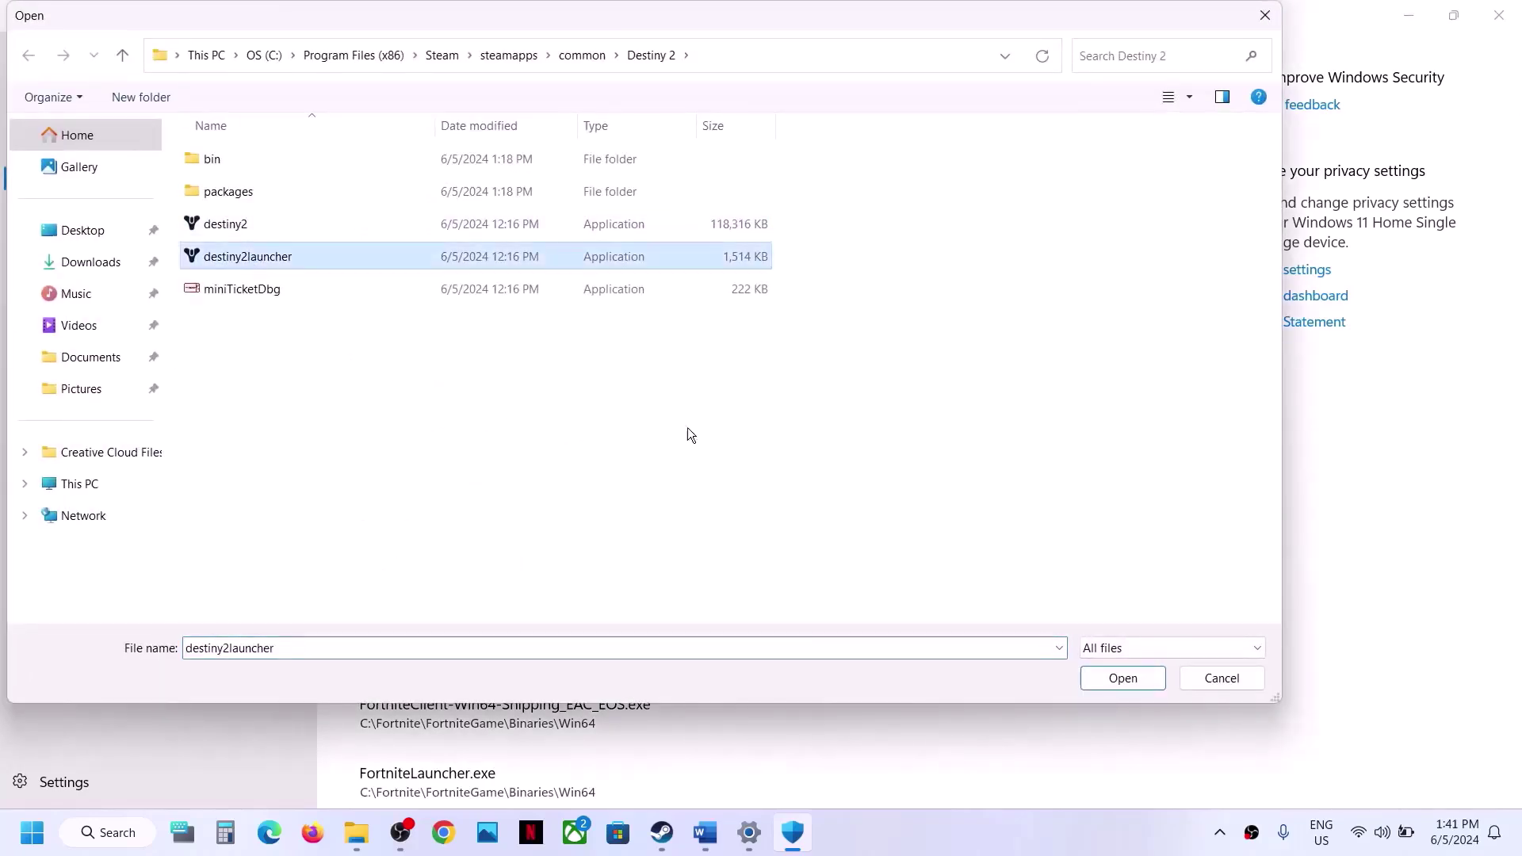
{"action": "left_click", "coordinate": [1091, 670]}
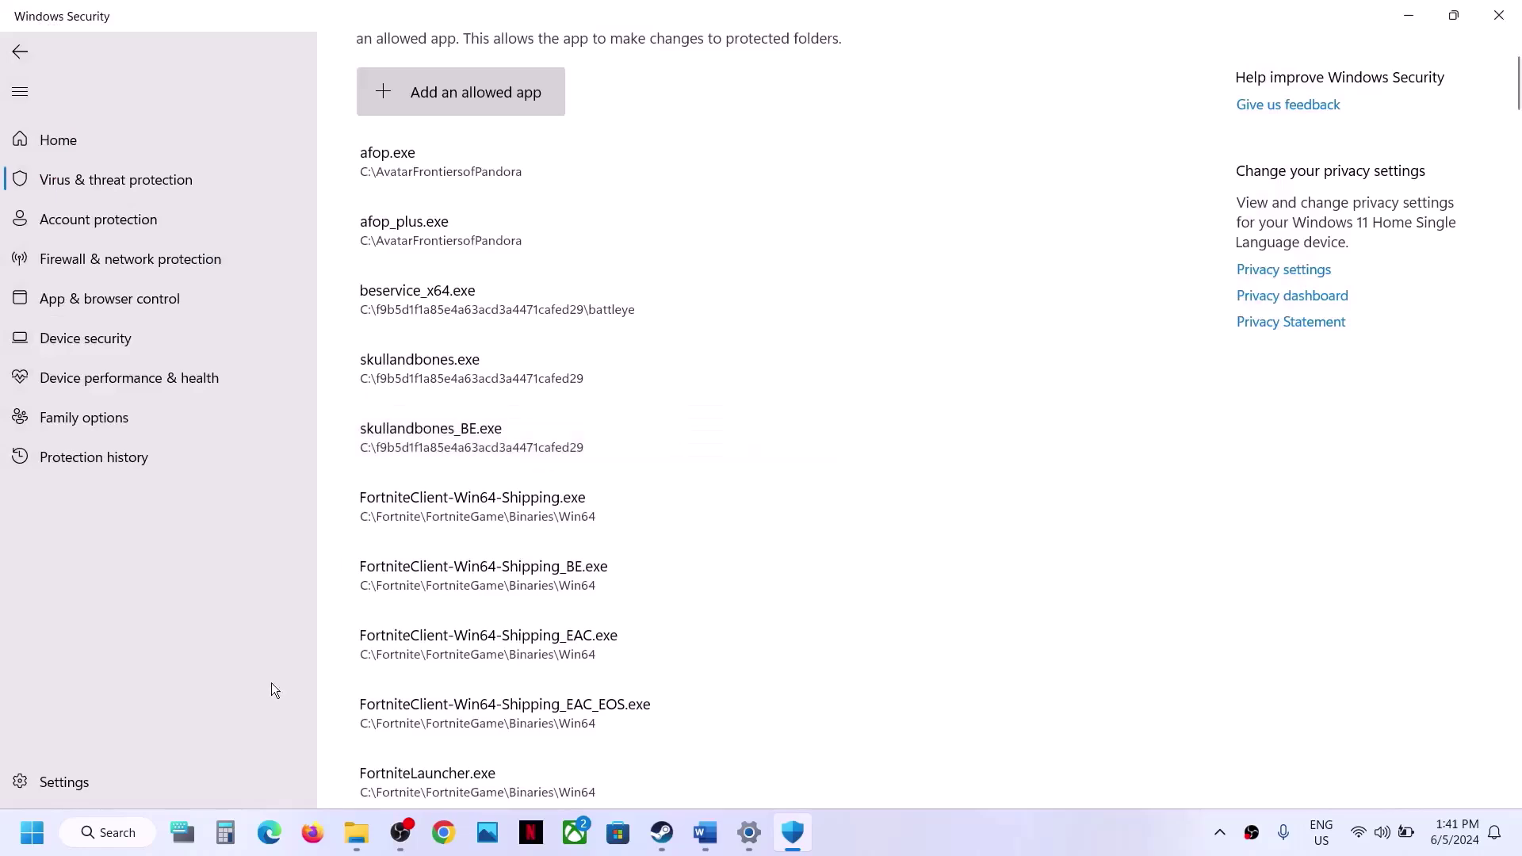
- Switch to Control Panel and open Windows Defender Firewall's list of allowed apps and features
{"action": "left_click", "coordinate": [38, 848]}
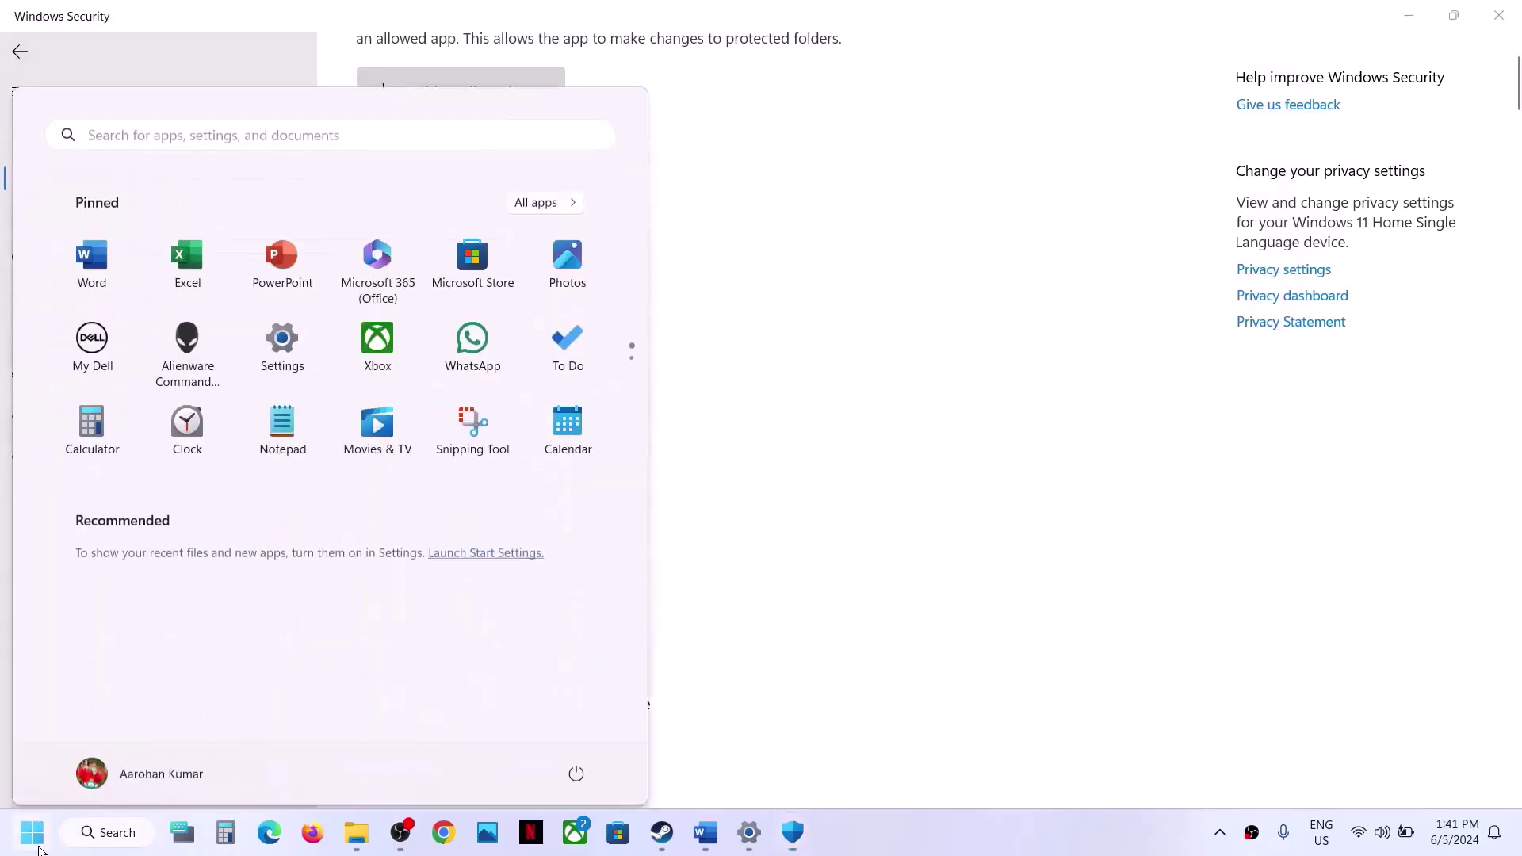
{"action": "type", "text": "control"}
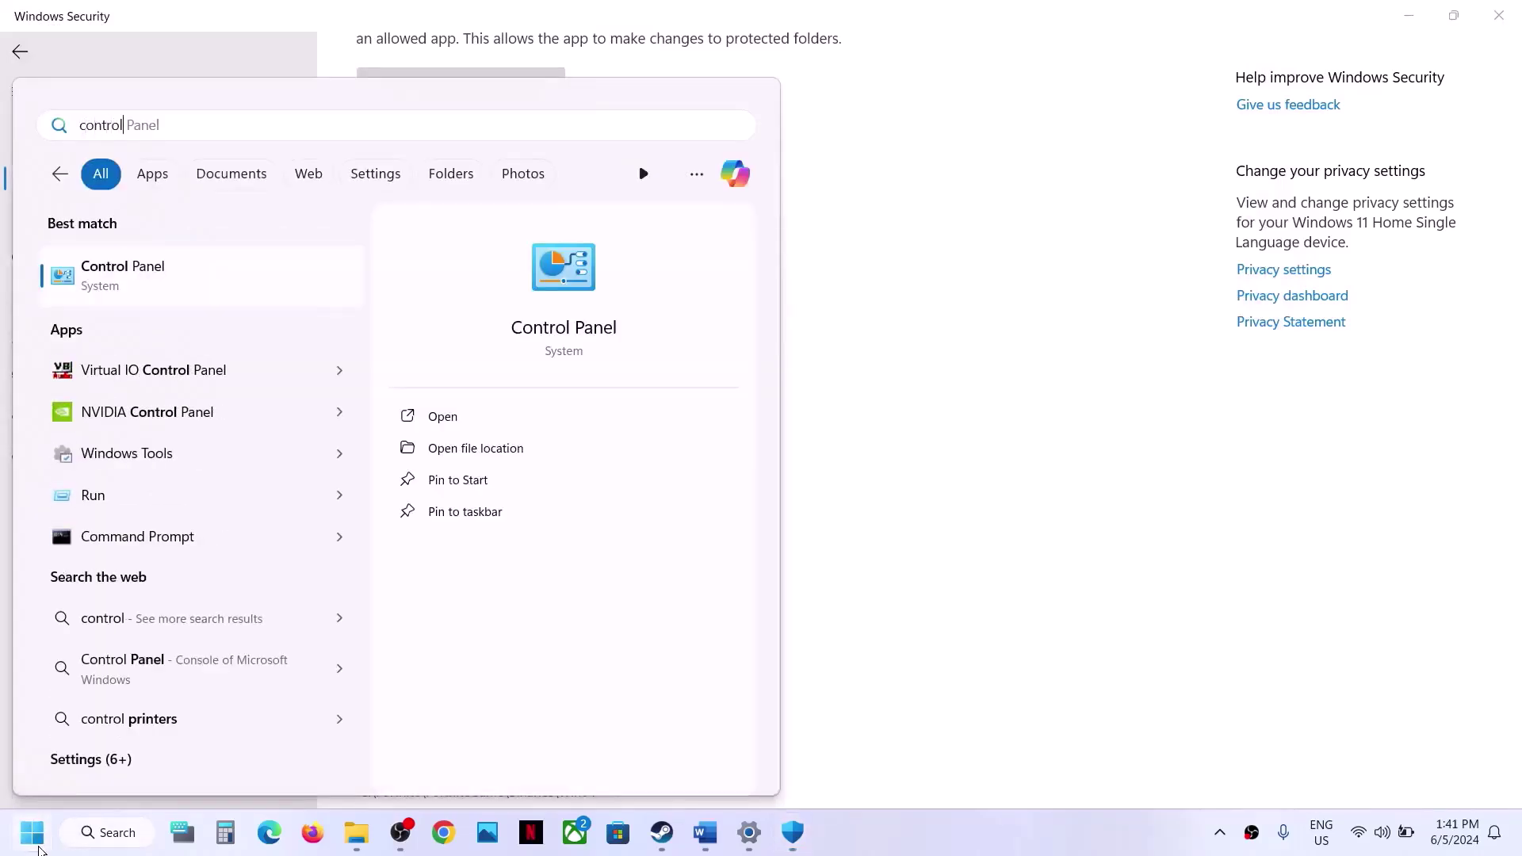
{"action": "key", "text": "Return"}
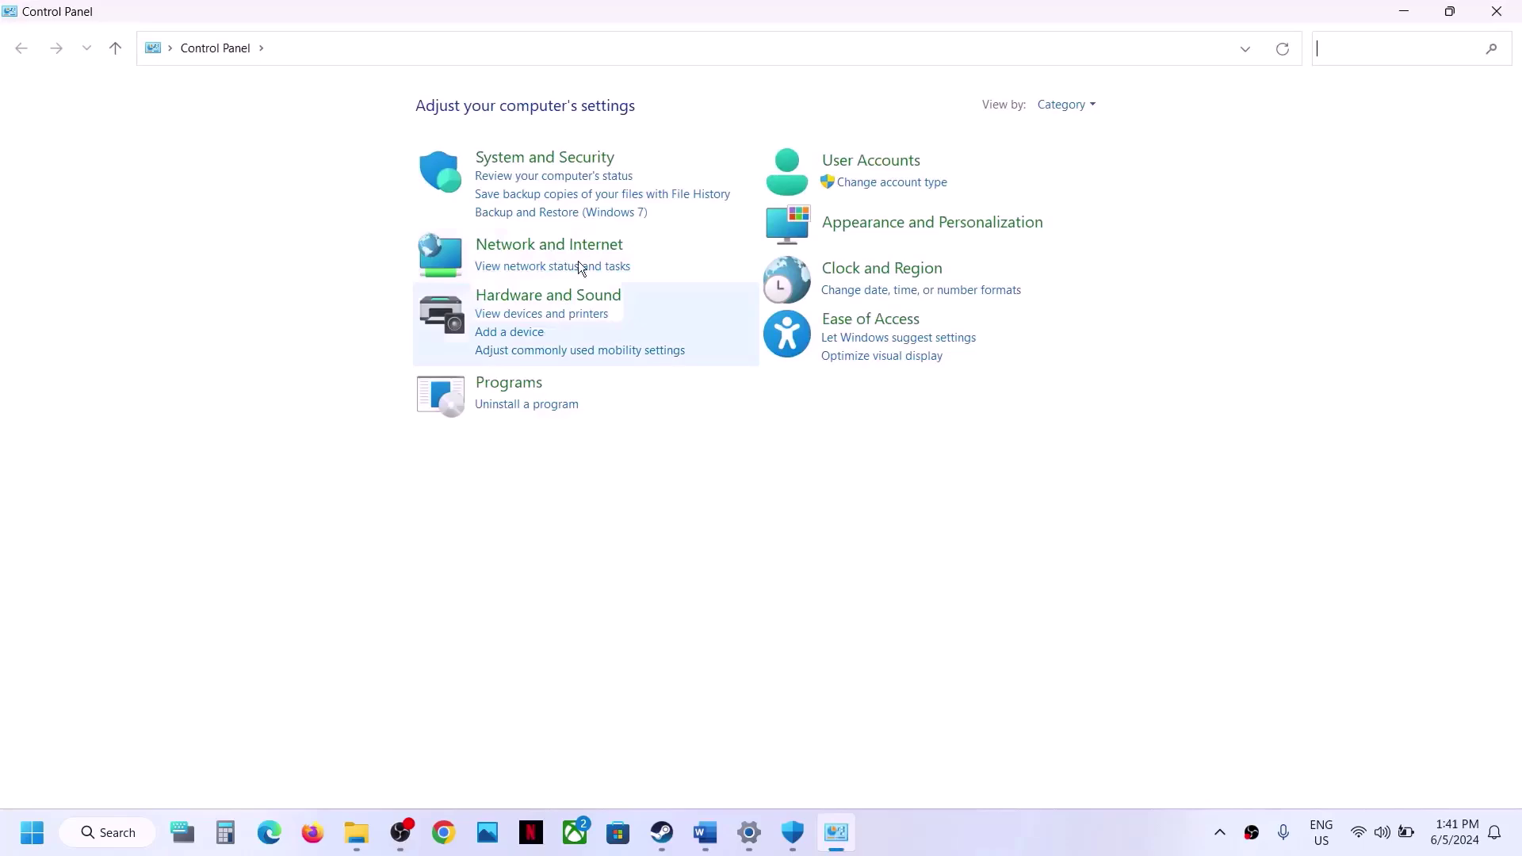
{"action": "left_click", "coordinate": [563, 156]}
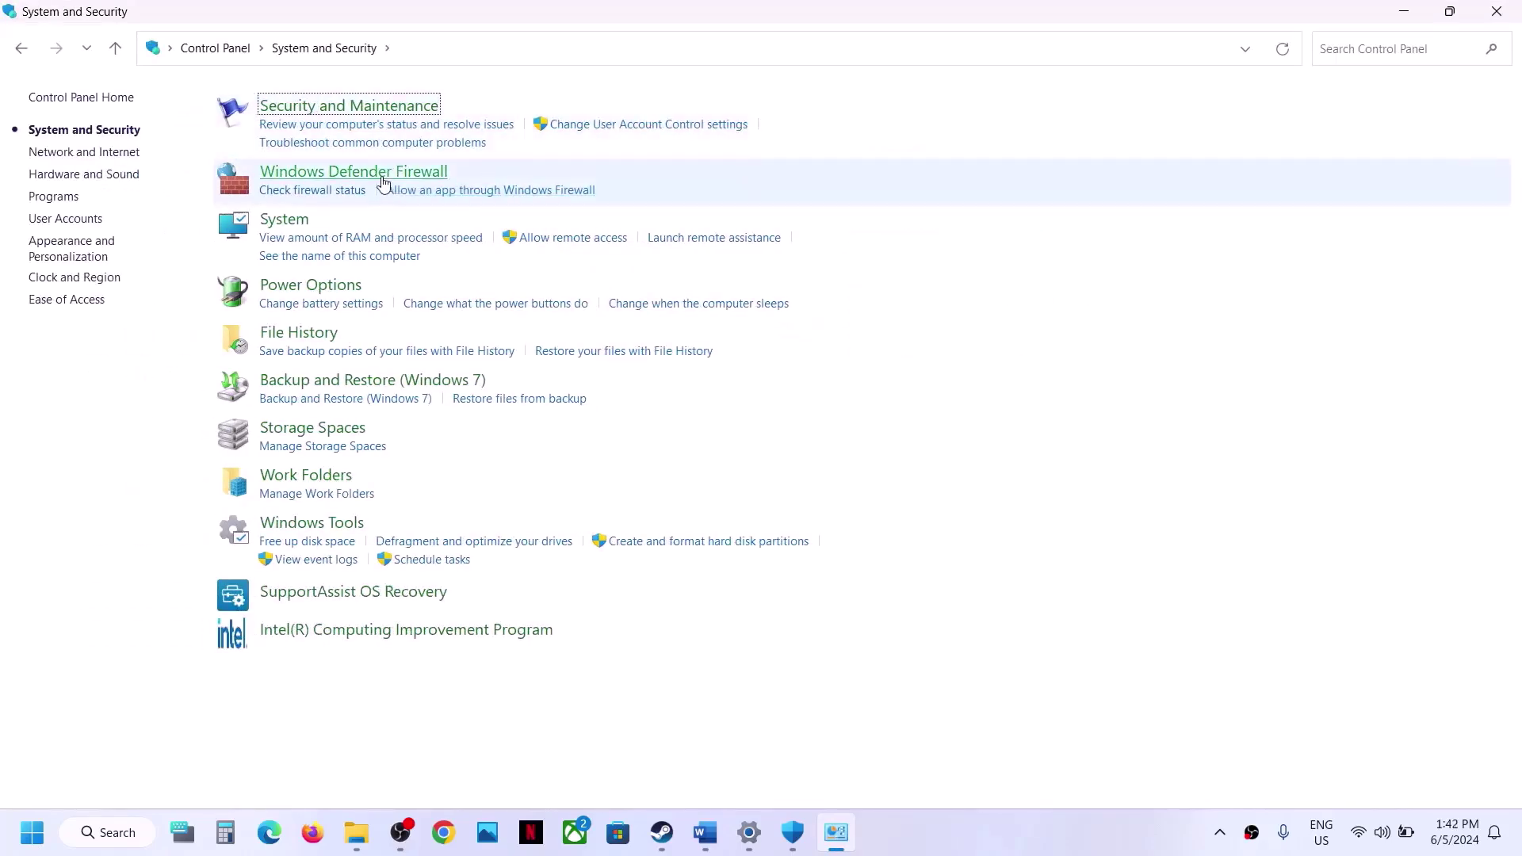
{"action": "left_click", "coordinate": [383, 180]}
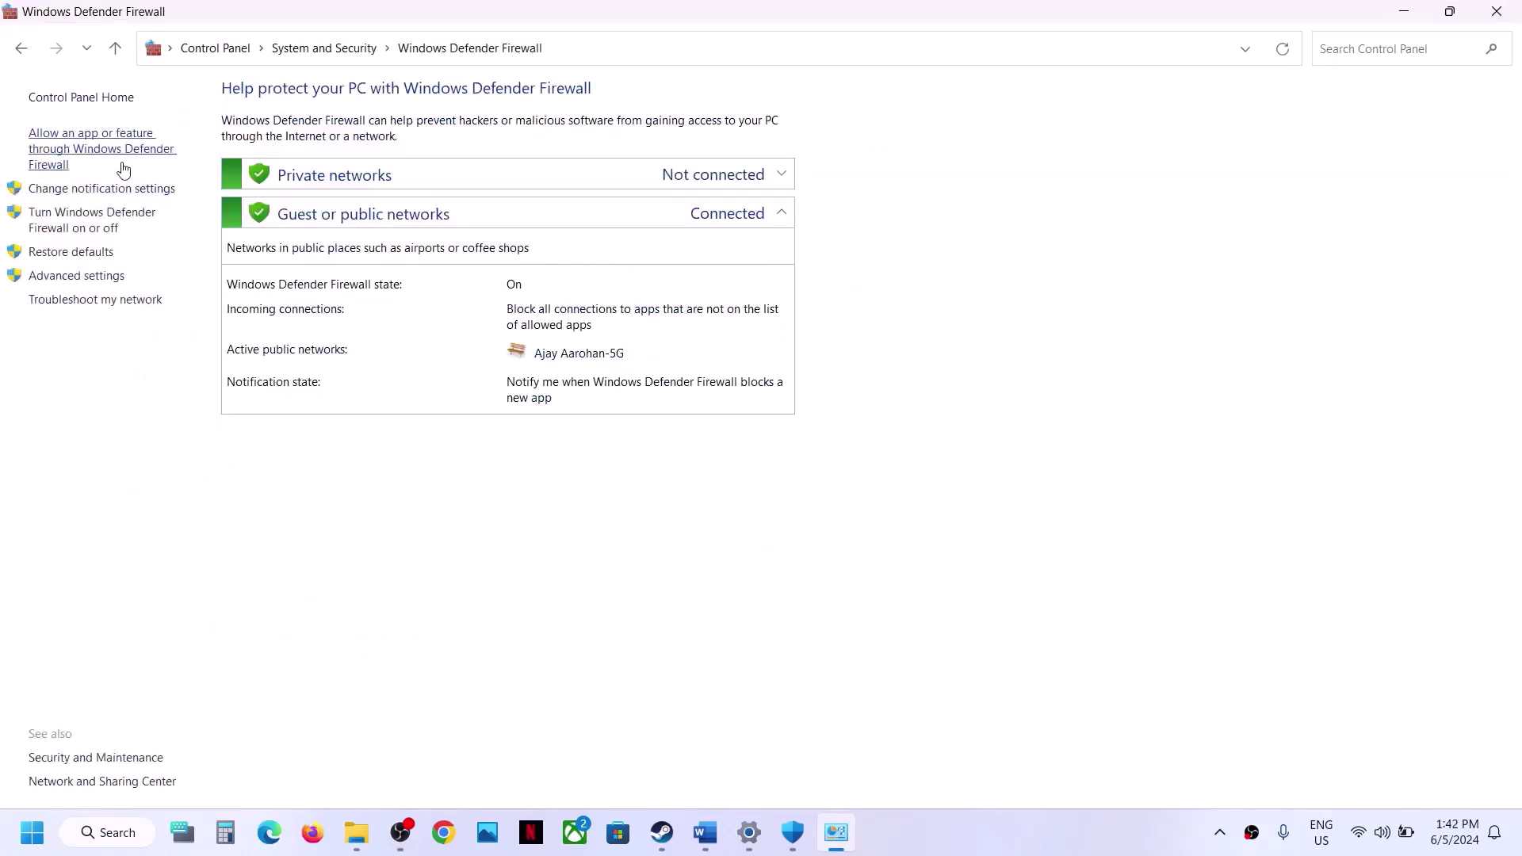
{"action": "left_click", "coordinate": [121, 165]}
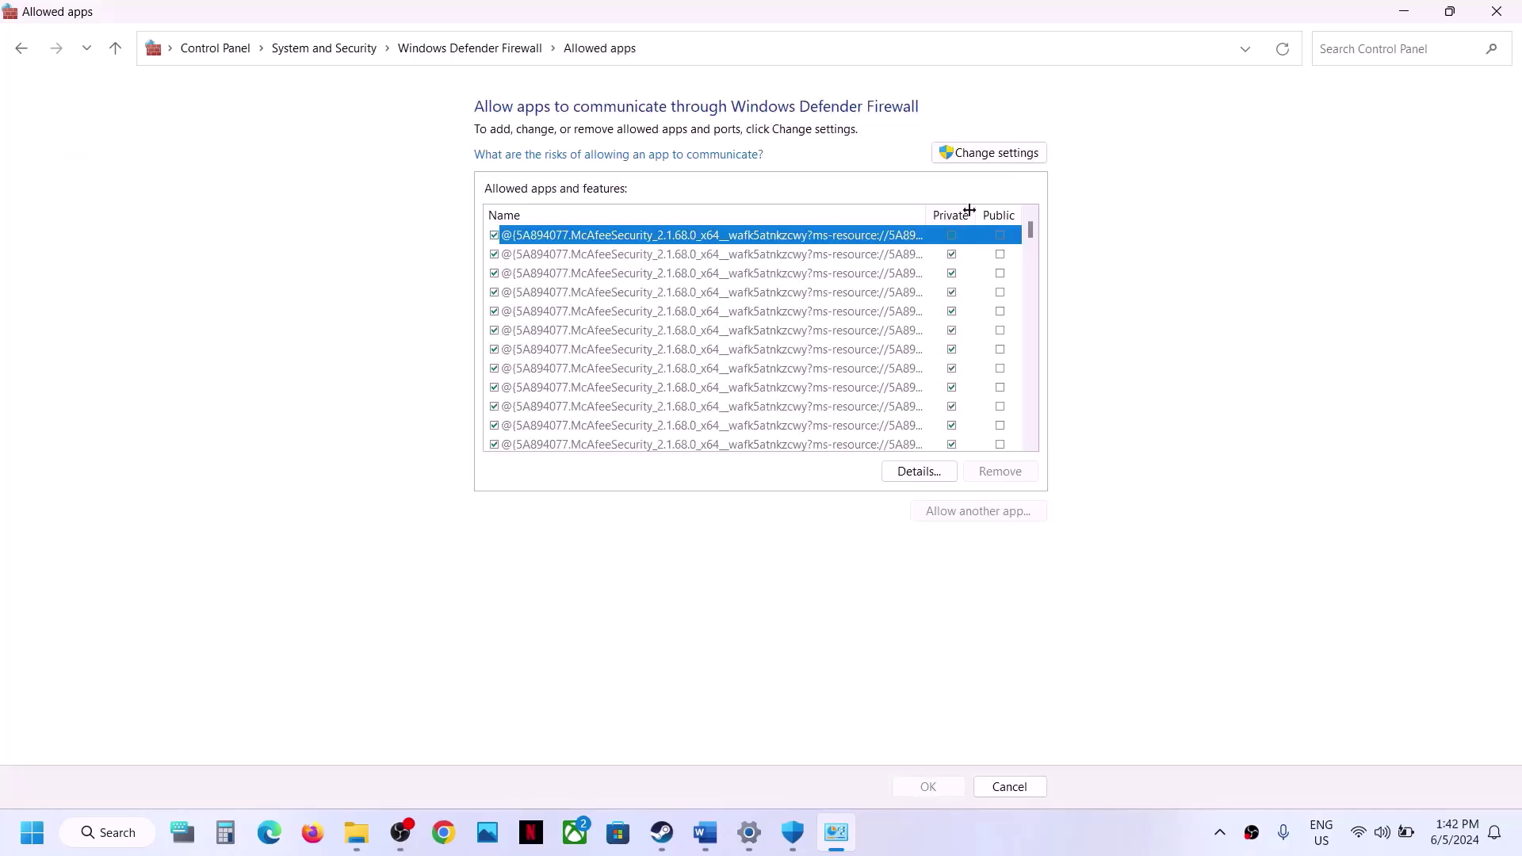
- Unlock the firewall's allowed apps list for changes, start allowing another app and browse to steamapps\common\Destiny 2
{"action": "left_click", "coordinate": [980, 158]}
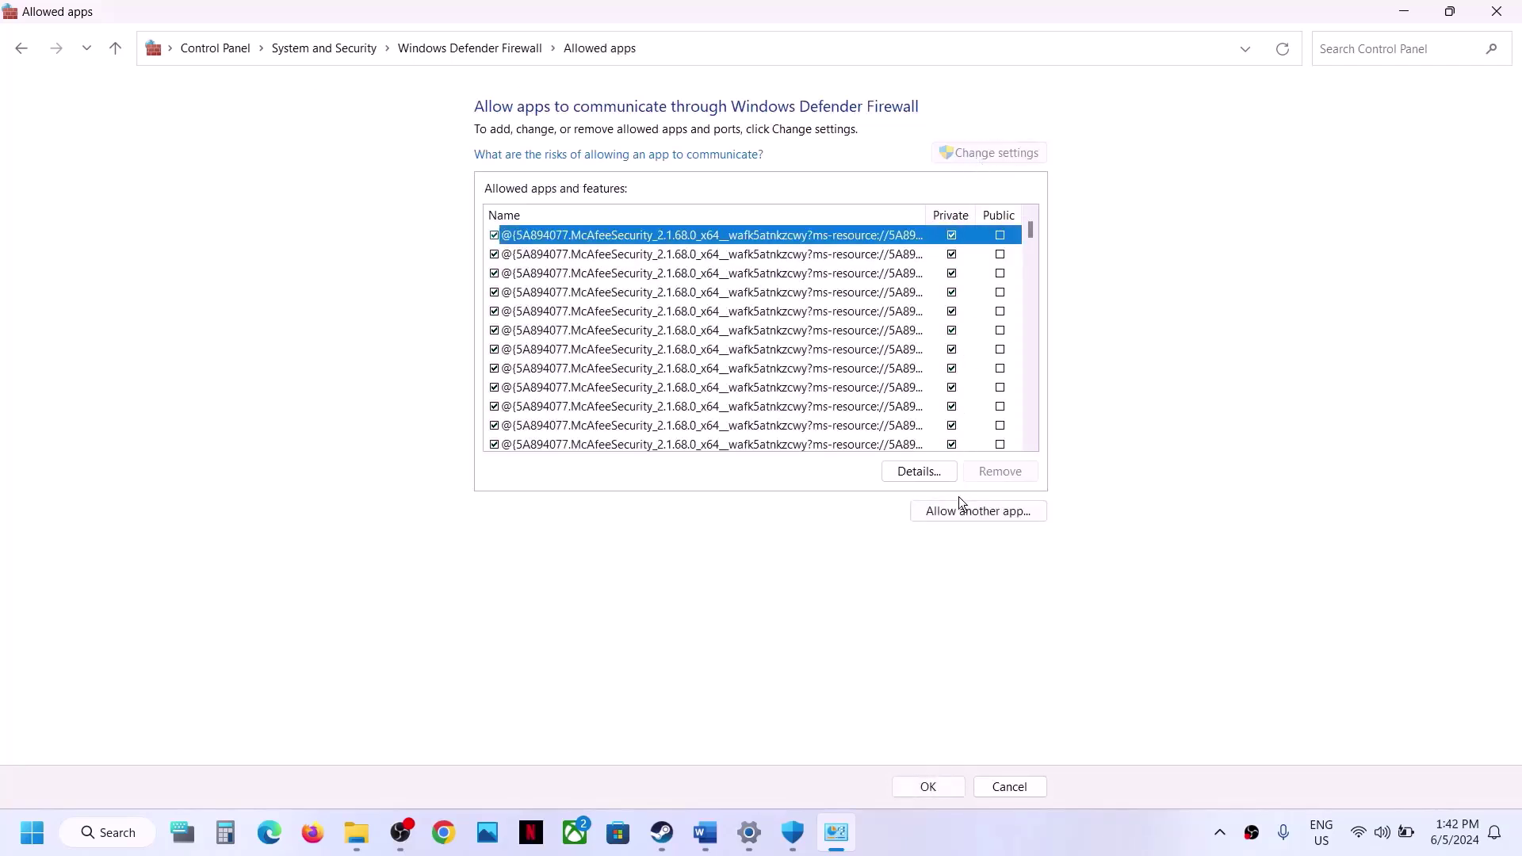
{"action": "left_click", "coordinate": [956, 501]}
{"action": "left_click", "coordinate": [888, 506]}
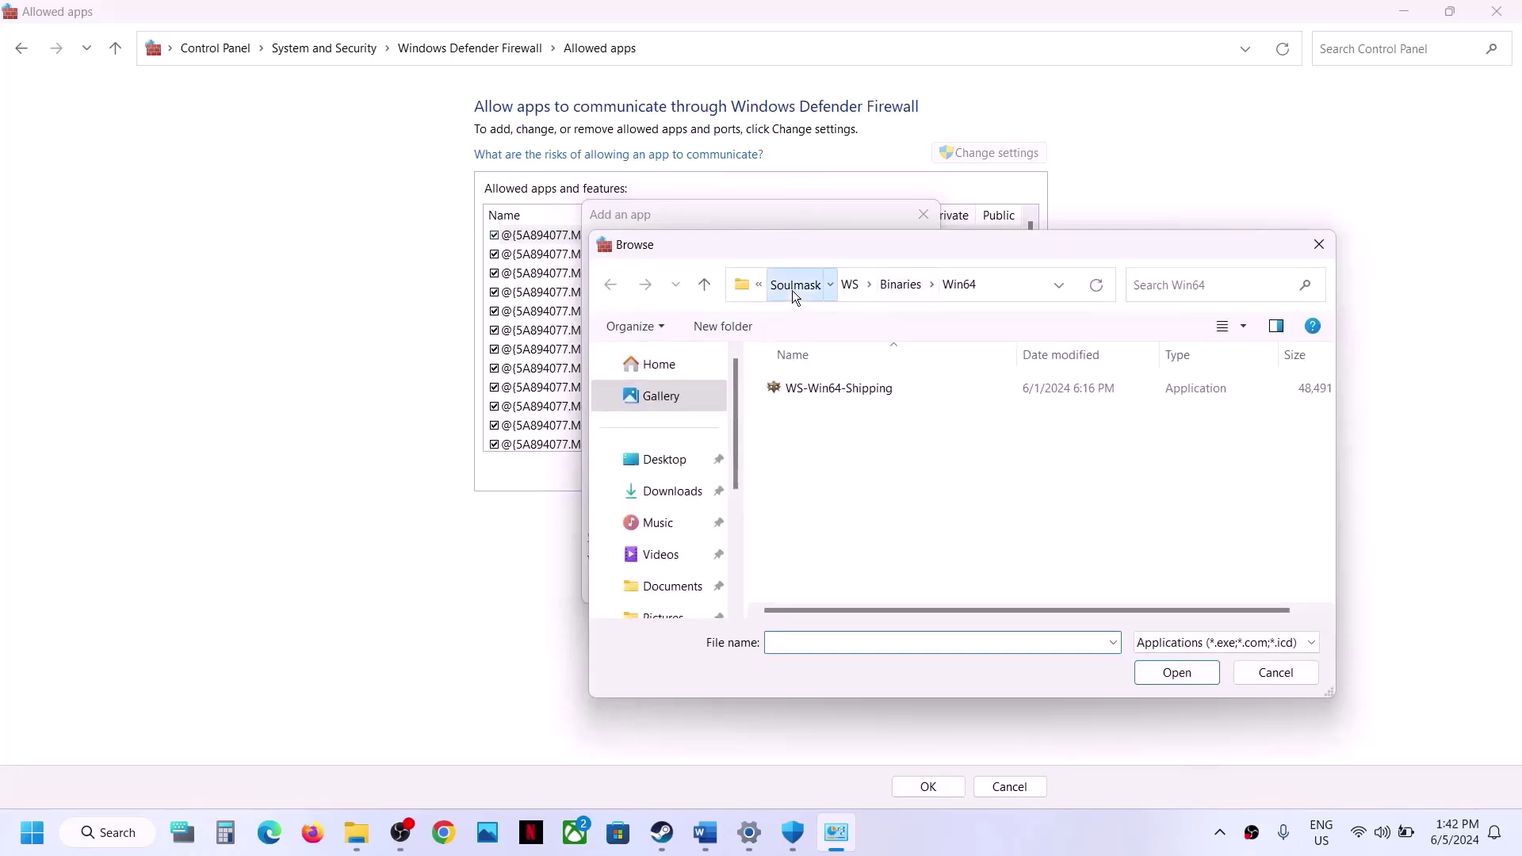
{"action": "left_click", "coordinate": [792, 290]}
{"action": "left_click", "coordinate": [849, 288]}
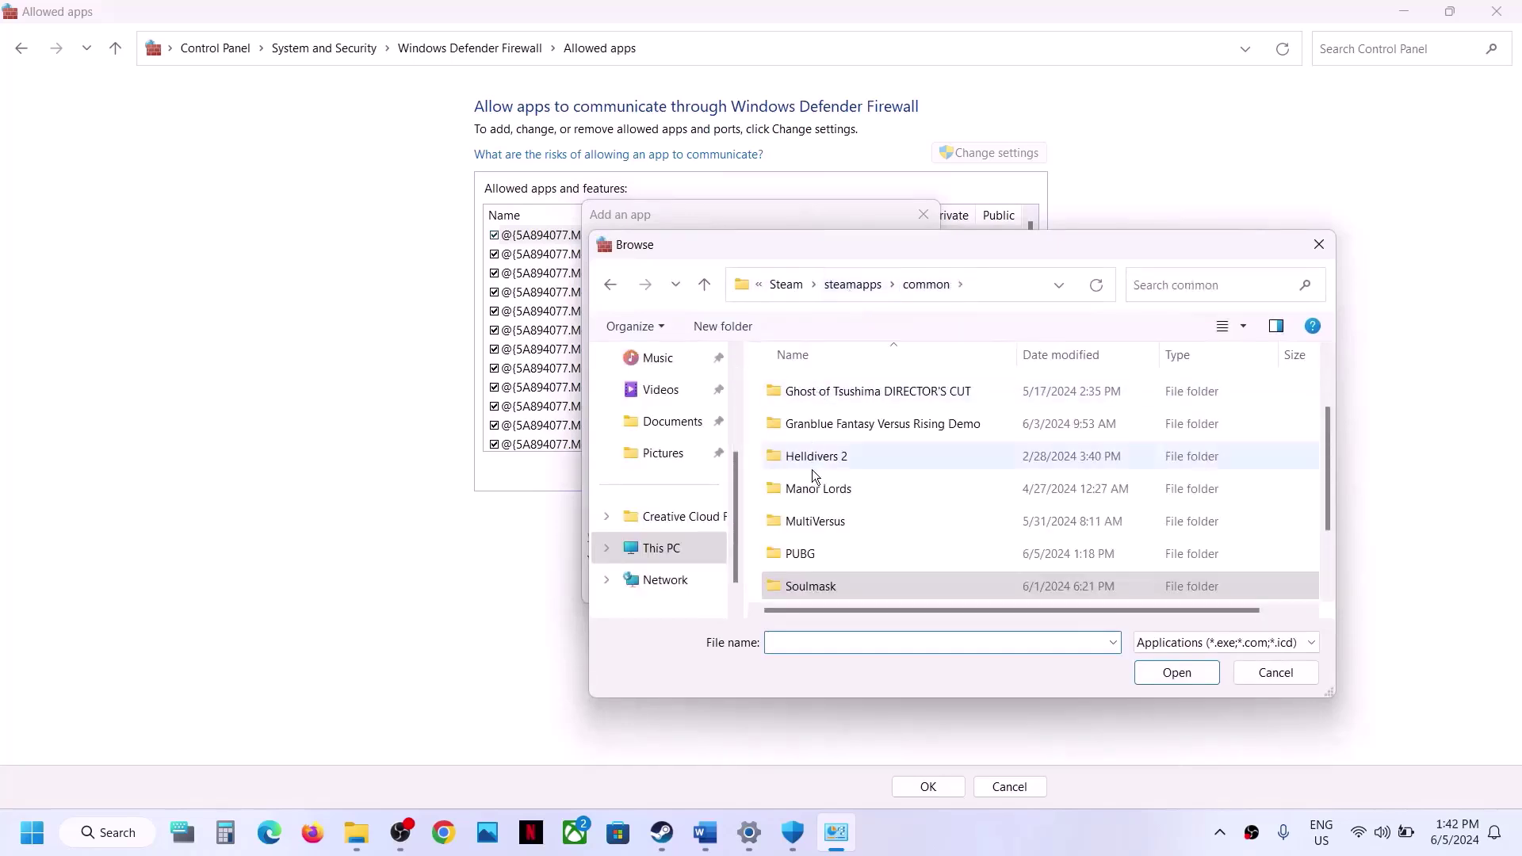
{"action": "scroll", "coordinate": [815, 508], "scroll_direction": "up", "scroll_amount": 3}
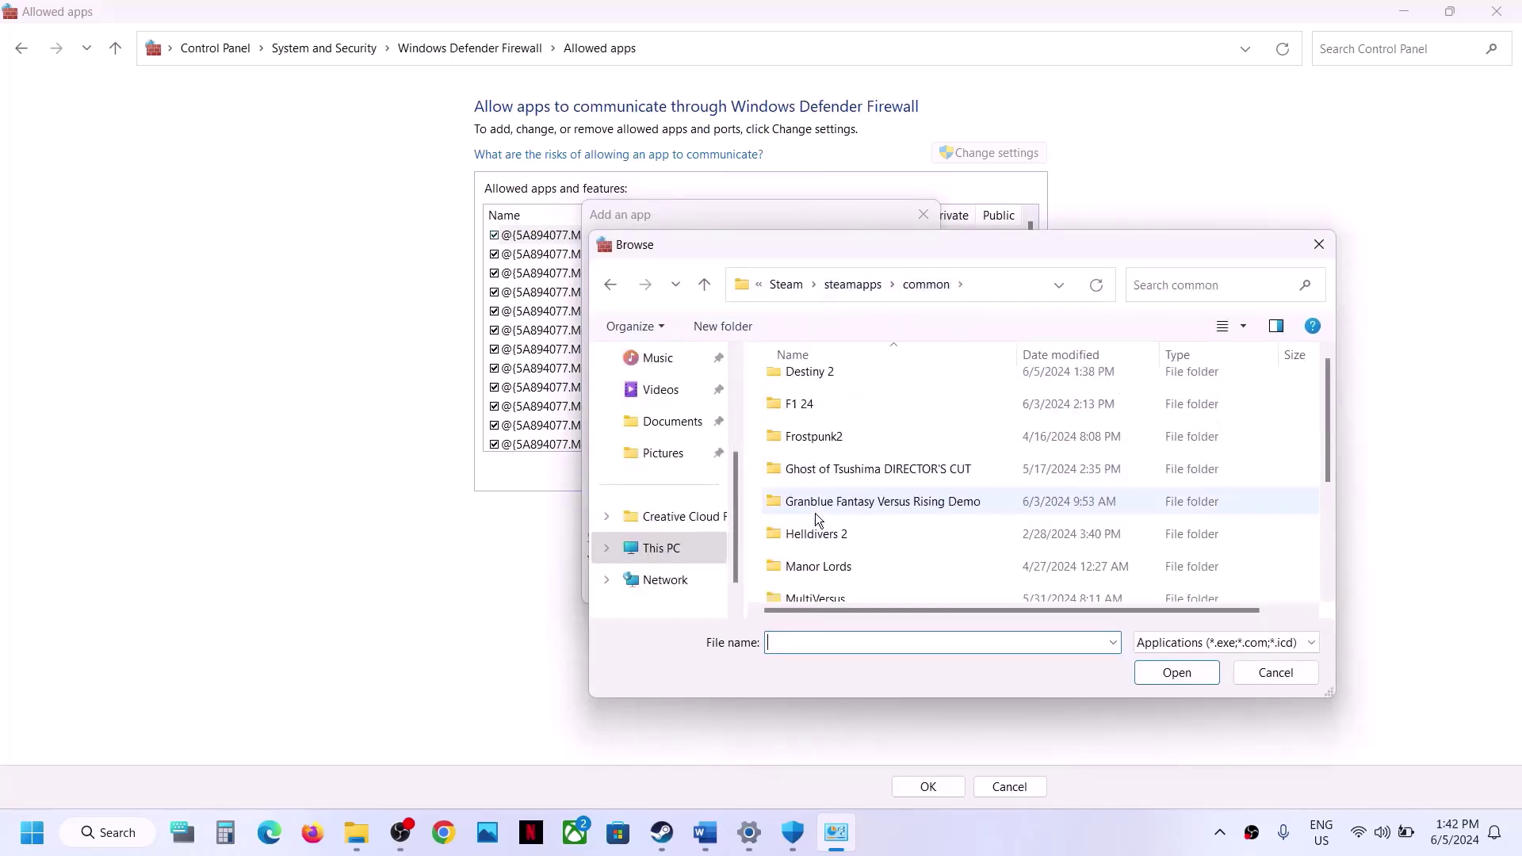
{"action": "double_click", "coordinate": [823, 374]}
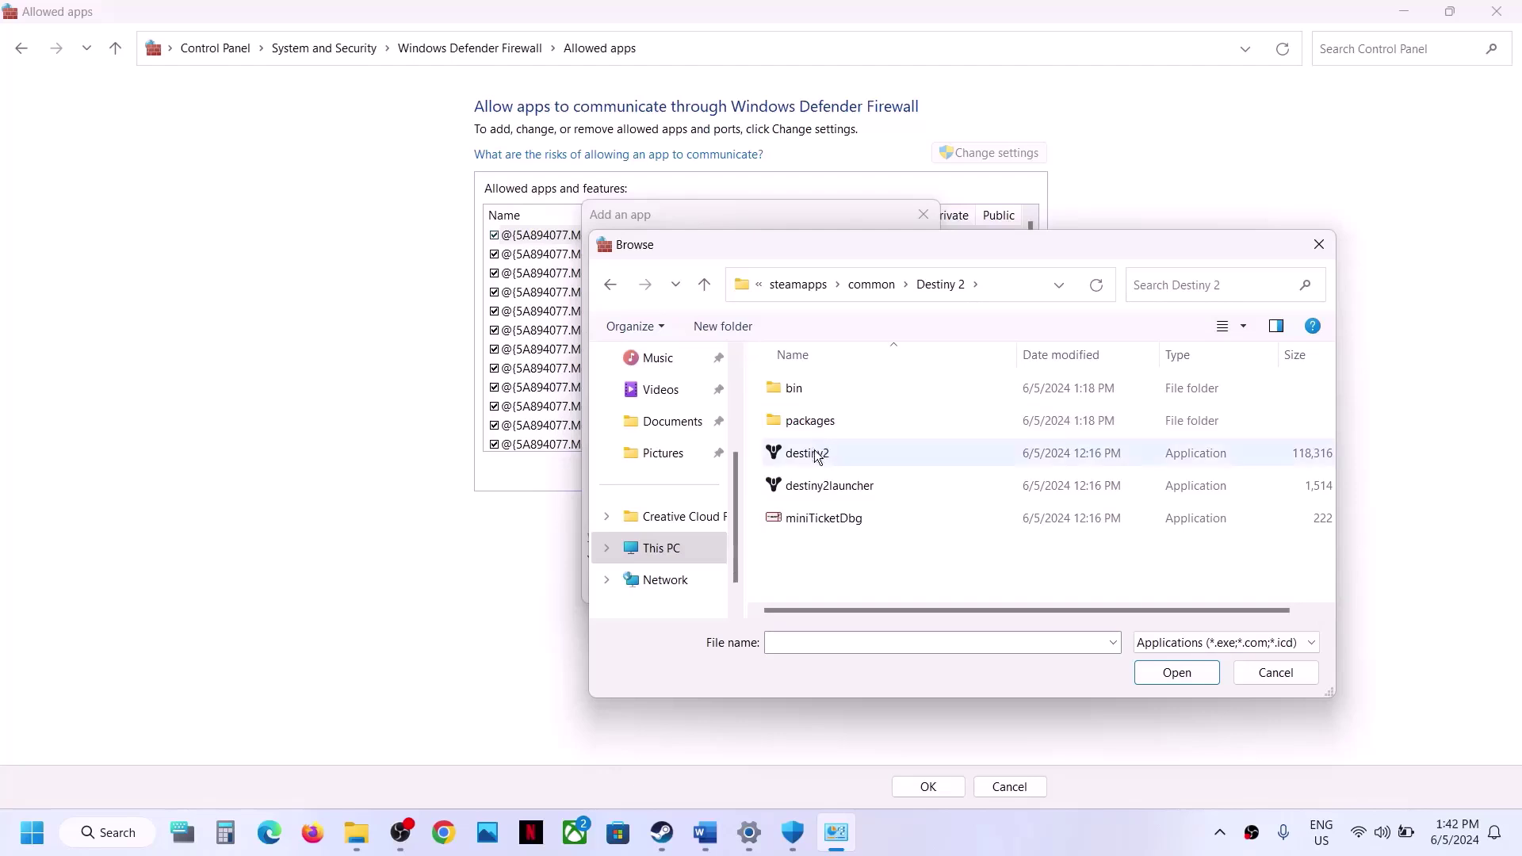
- Try to add the destiny2 application to the apps allowed through Windows Defender Firewall
{"action": "left_click", "coordinate": [812, 458]}
{"action": "left_click", "coordinate": [1145, 675]}
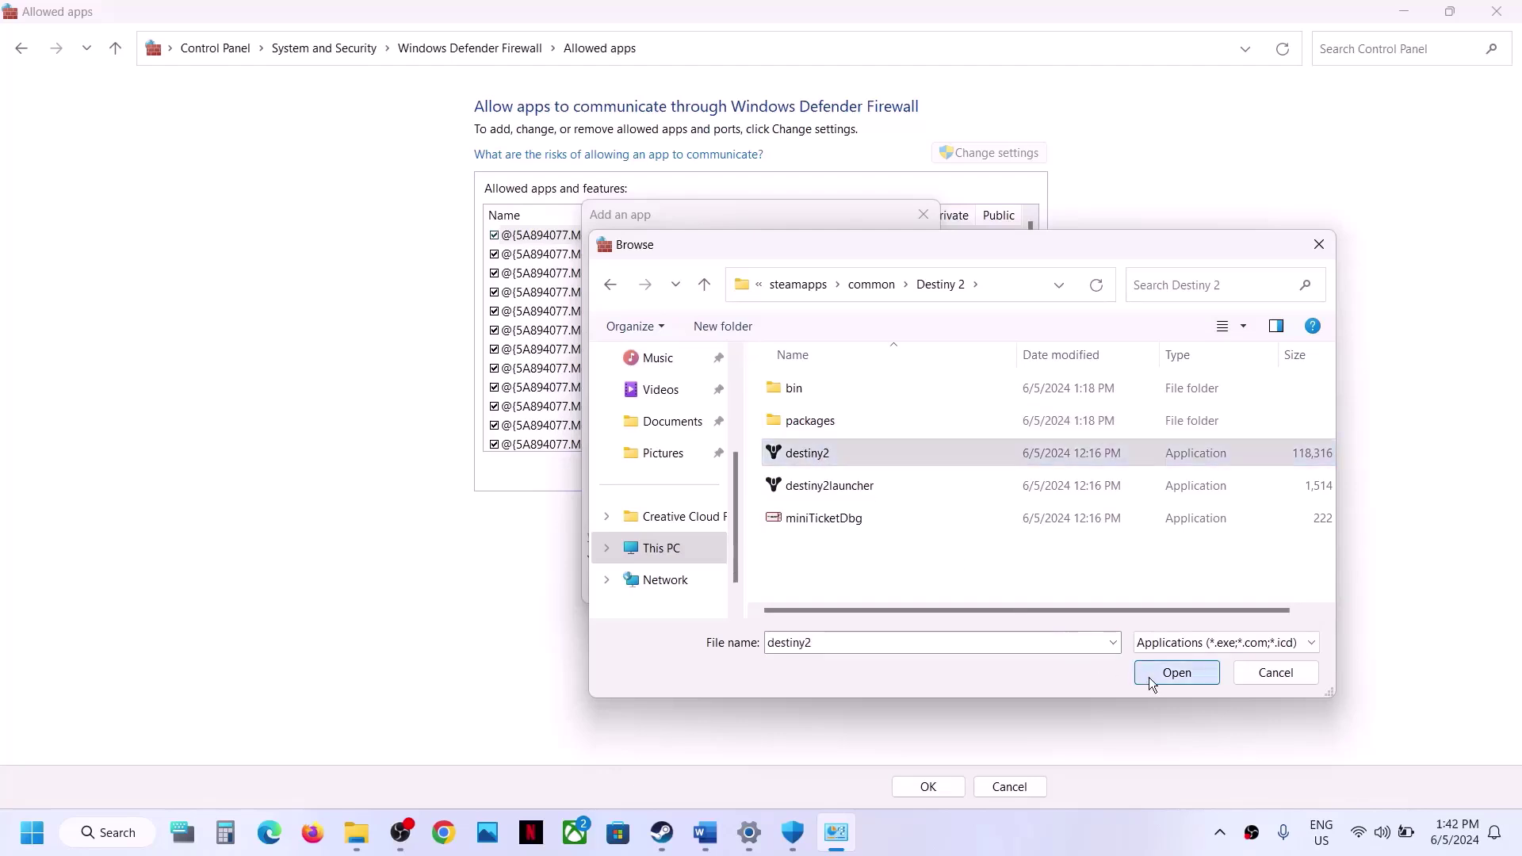
{"action": "left_click", "coordinate": [839, 592]}
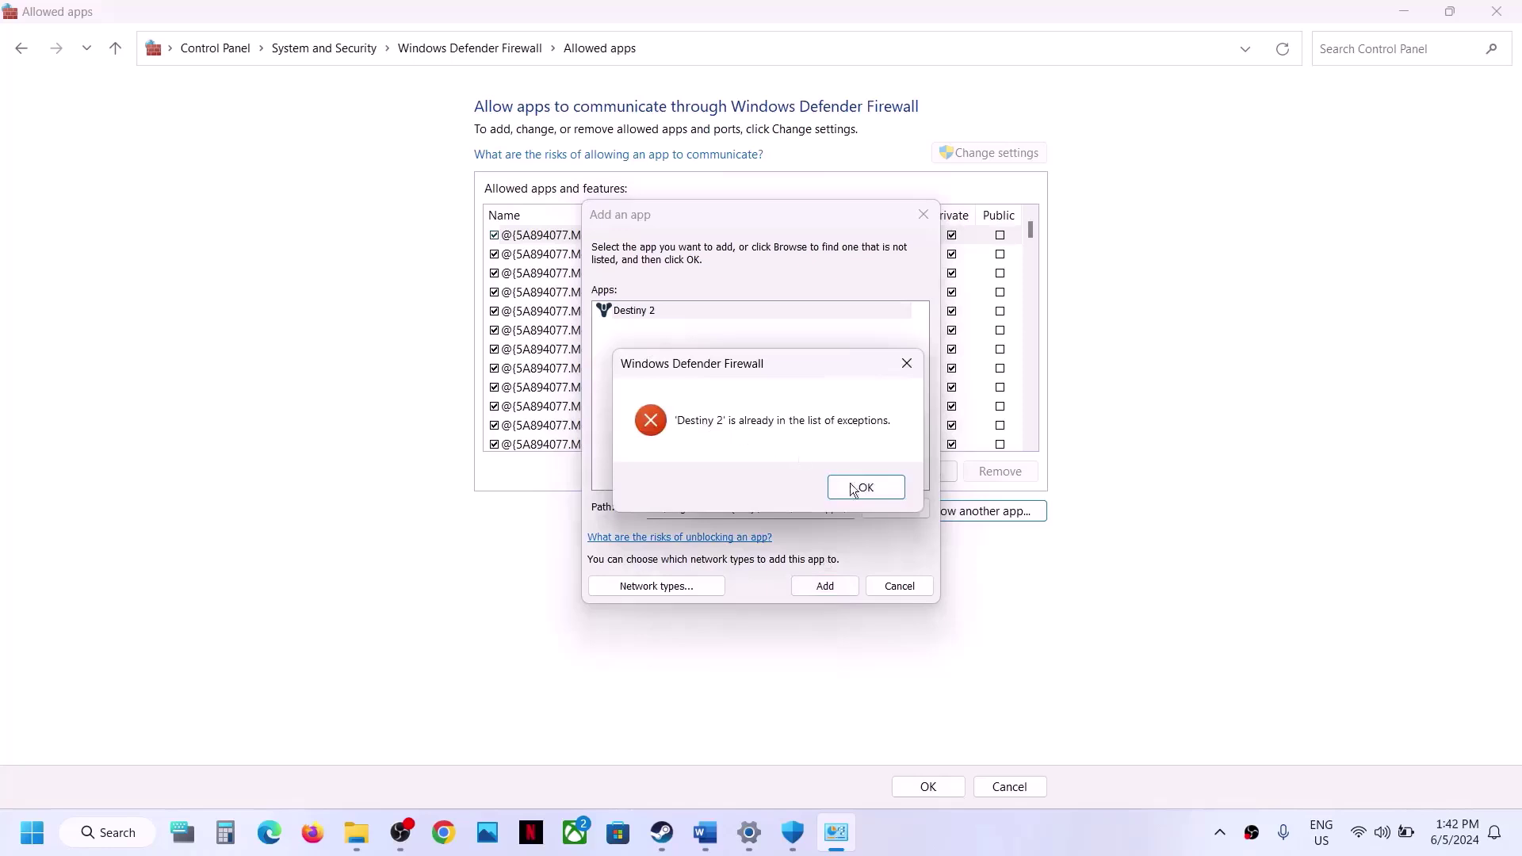
{"action": "left_click", "coordinate": [883, 487]}
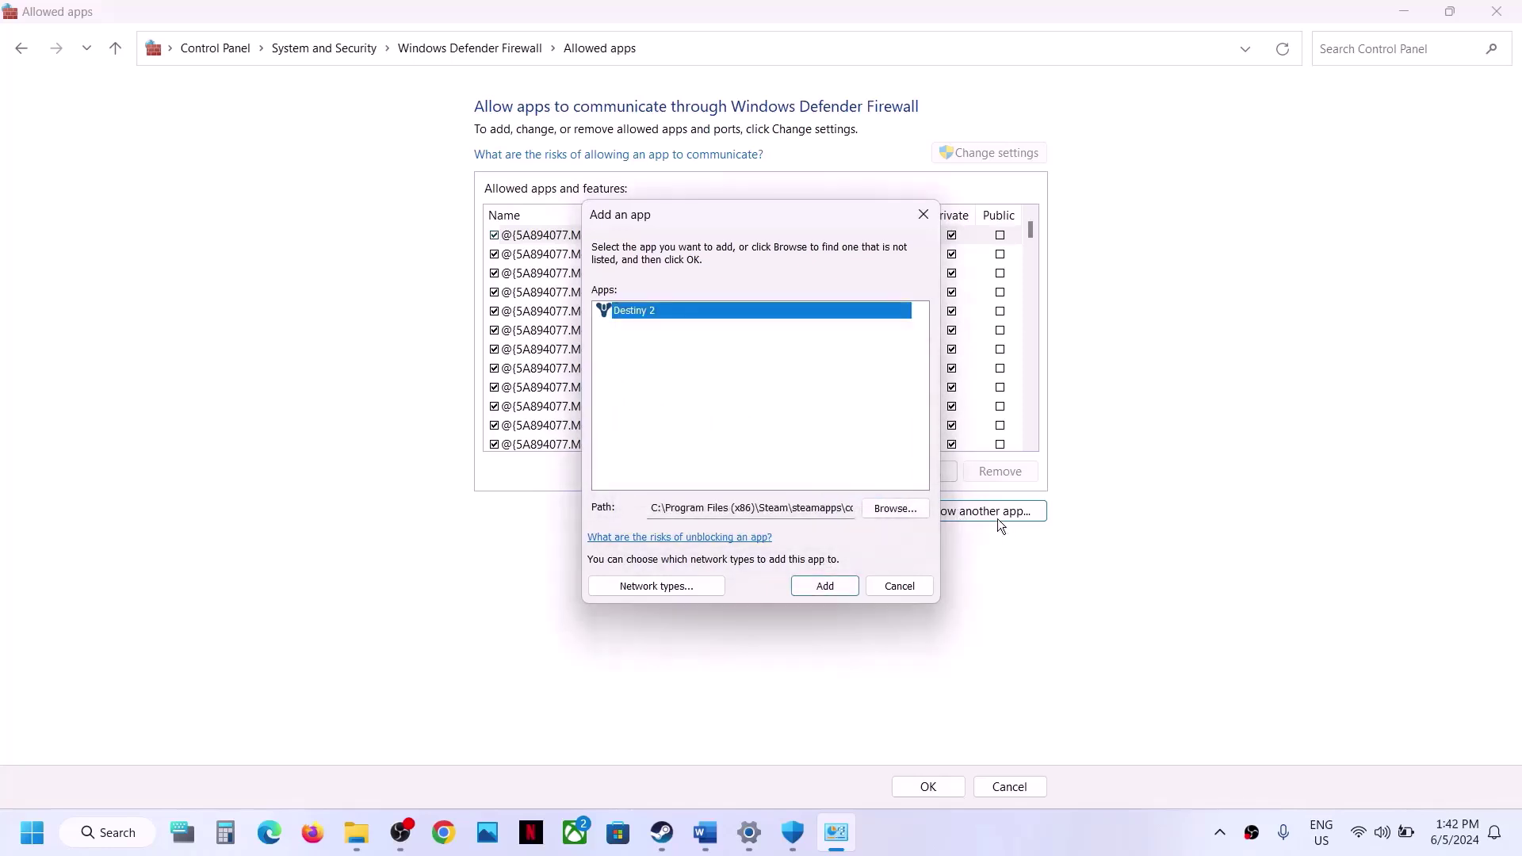
- Try to add destiny2launcher from the Destiny 2 folder to the firewall's allowed apps, and leave the Add an app dialog
{"action": "left_click", "coordinate": [896, 508]}
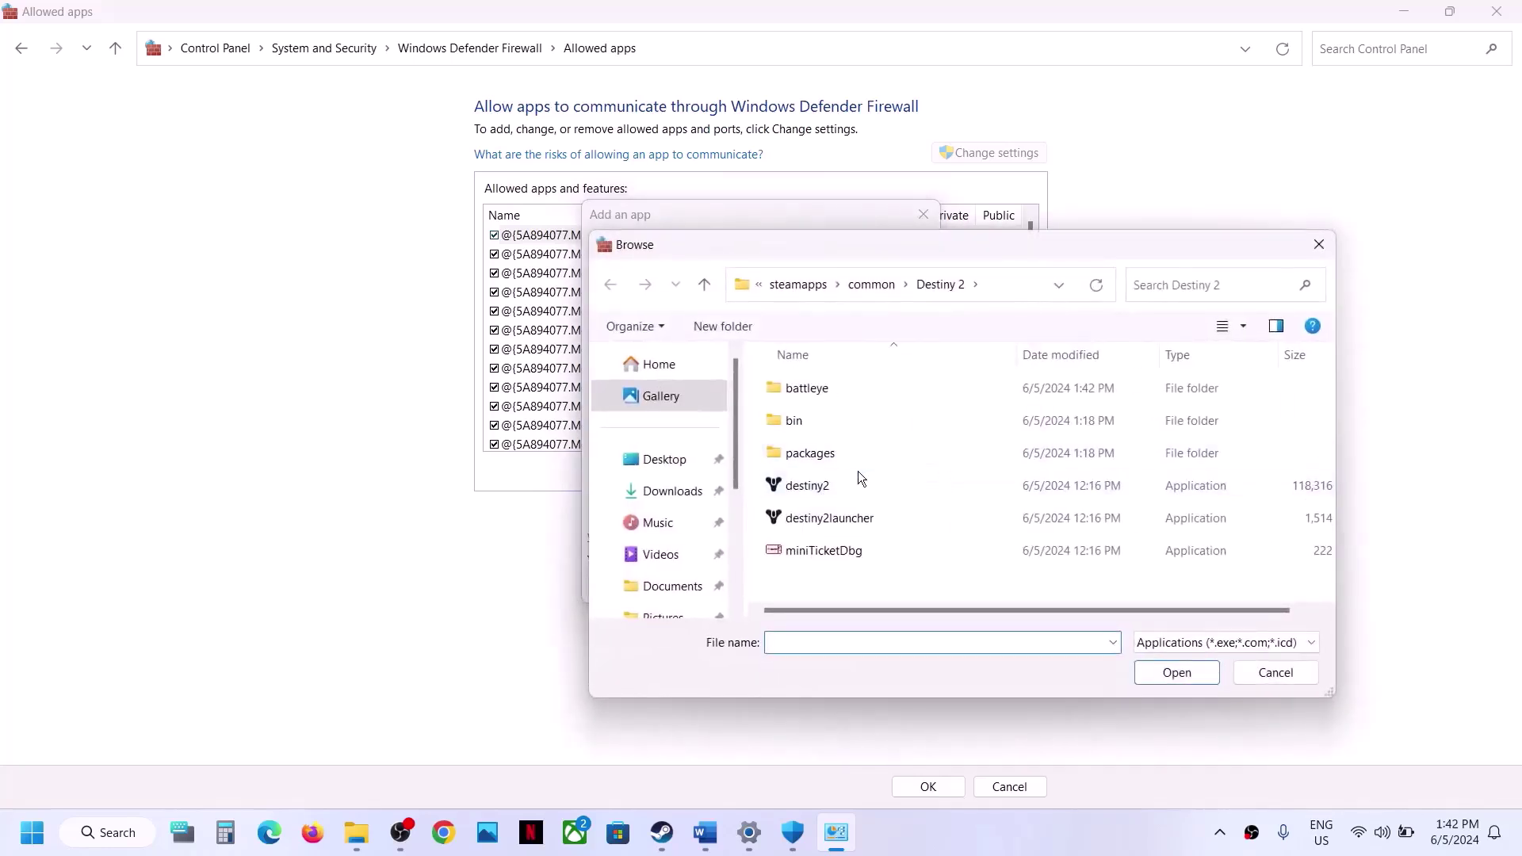
{"action": "left_click", "coordinate": [826, 520]}
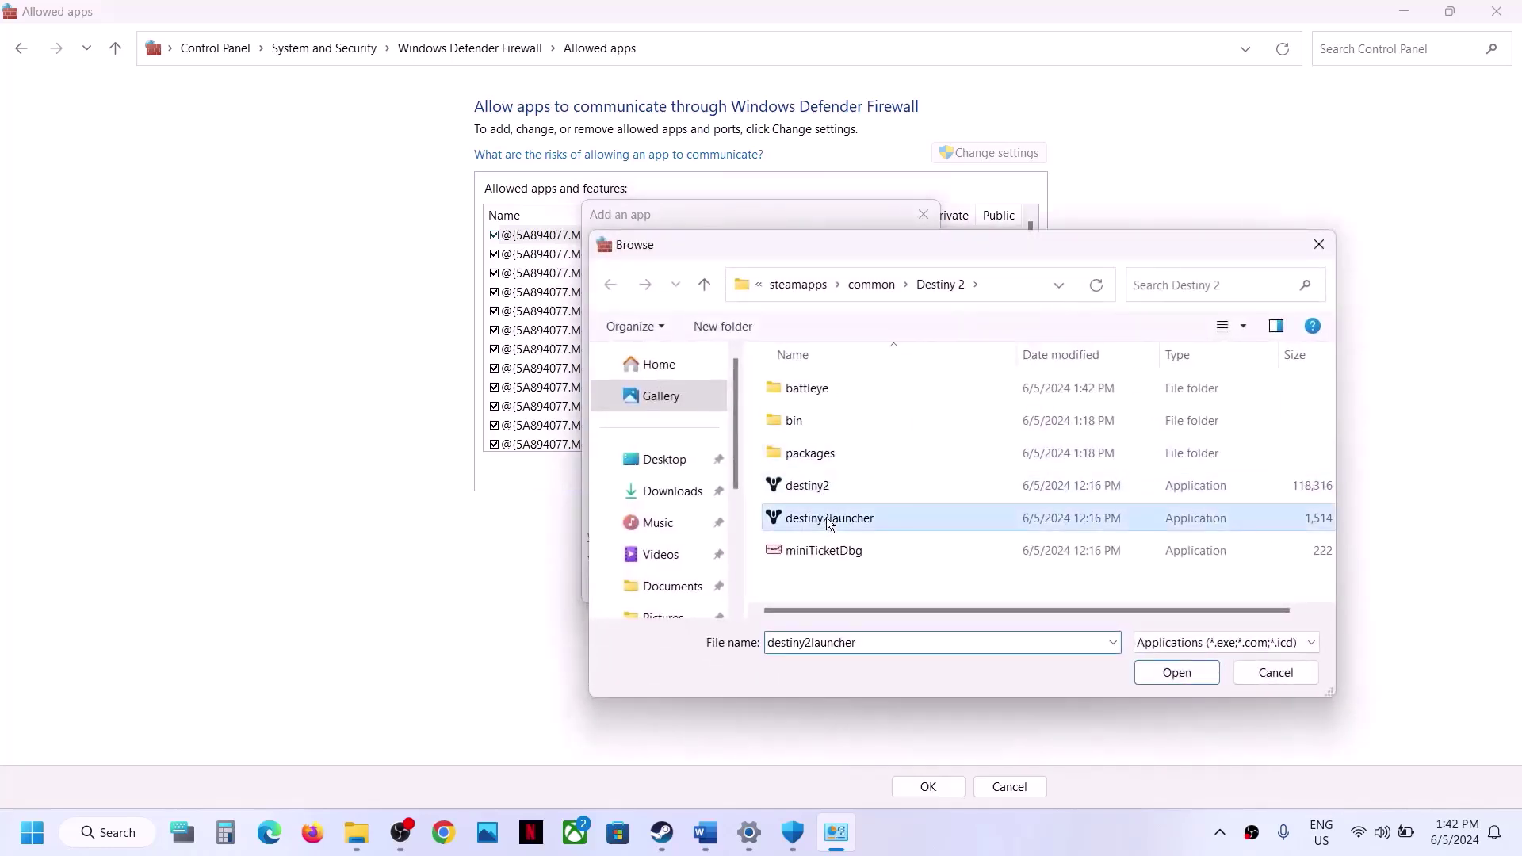
{"action": "left_click", "coordinate": [1168, 678]}
{"action": "left_click", "coordinate": [826, 590]}
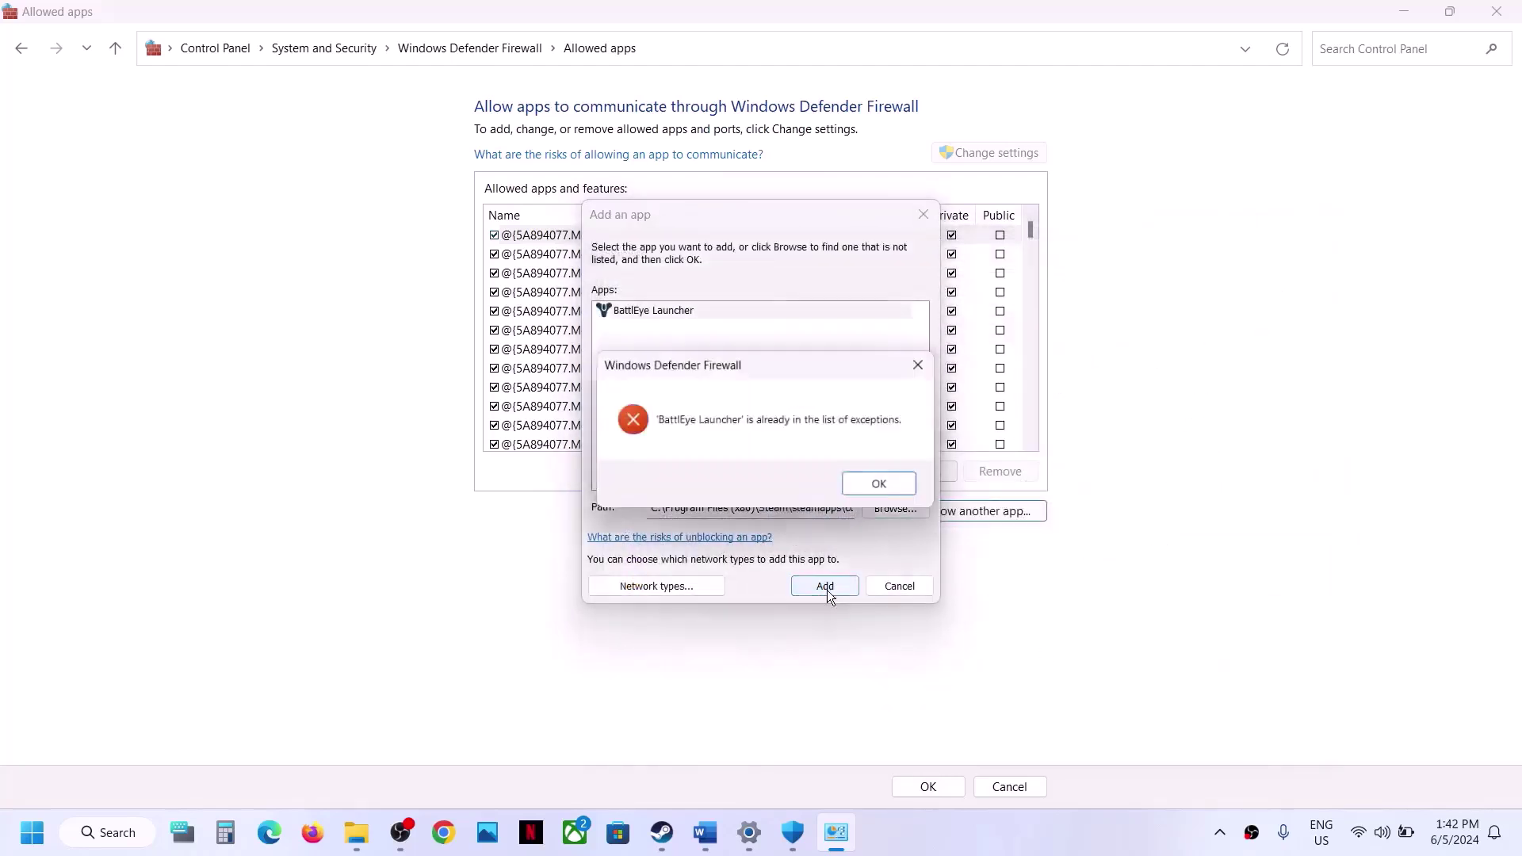
{"action": "left_click", "coordinate": [884, 489]}
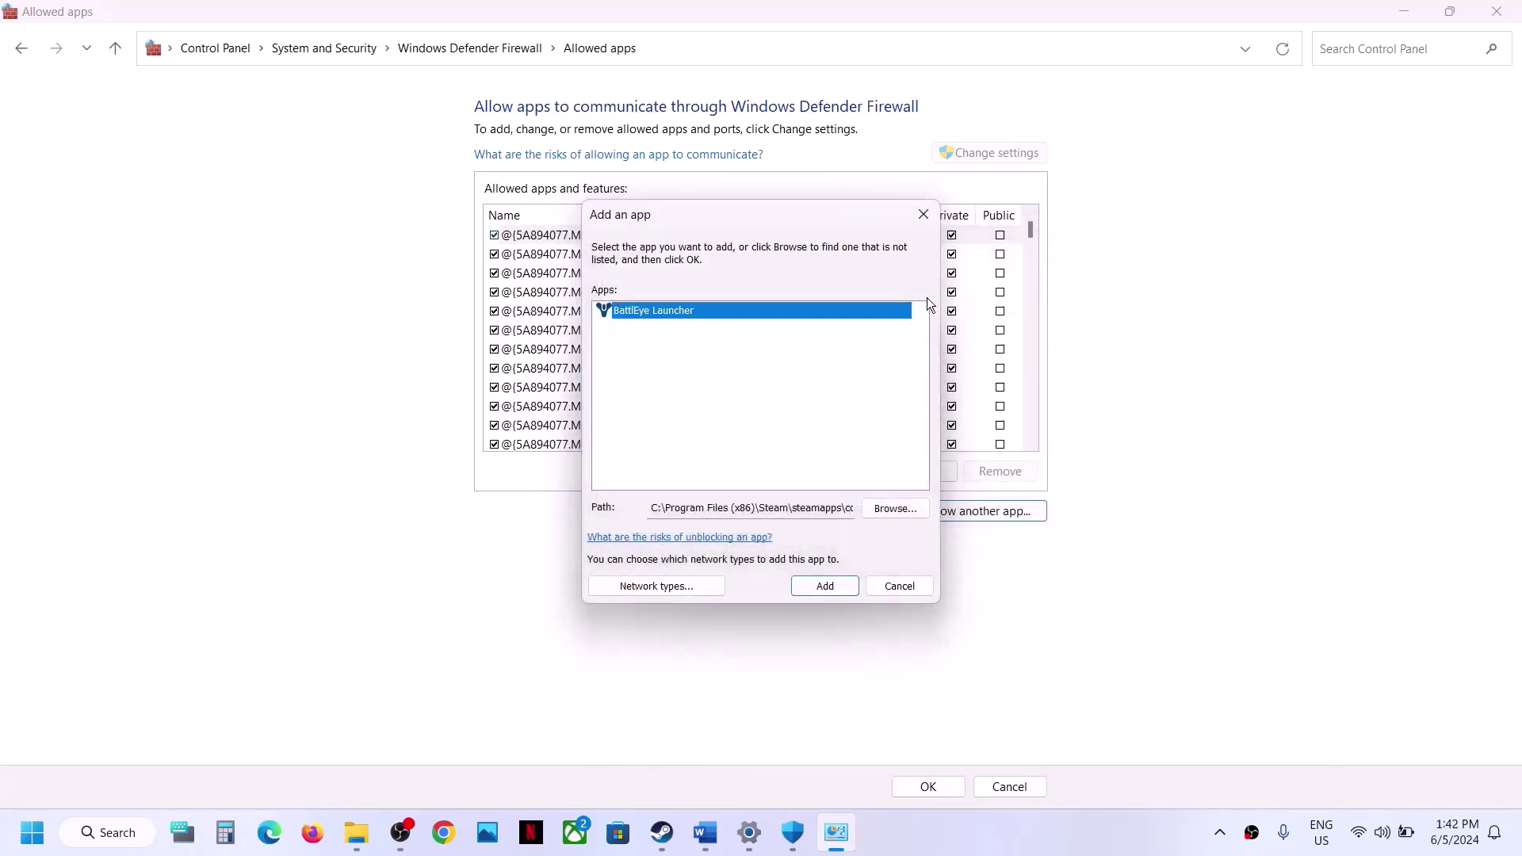
{"action": "left_click", "coordinate": [924, 214]}
- Close the firewall's Allowed apps, Windows Security and Settings windows
{"action": "left_click", "coordinate": [1499, 11]}
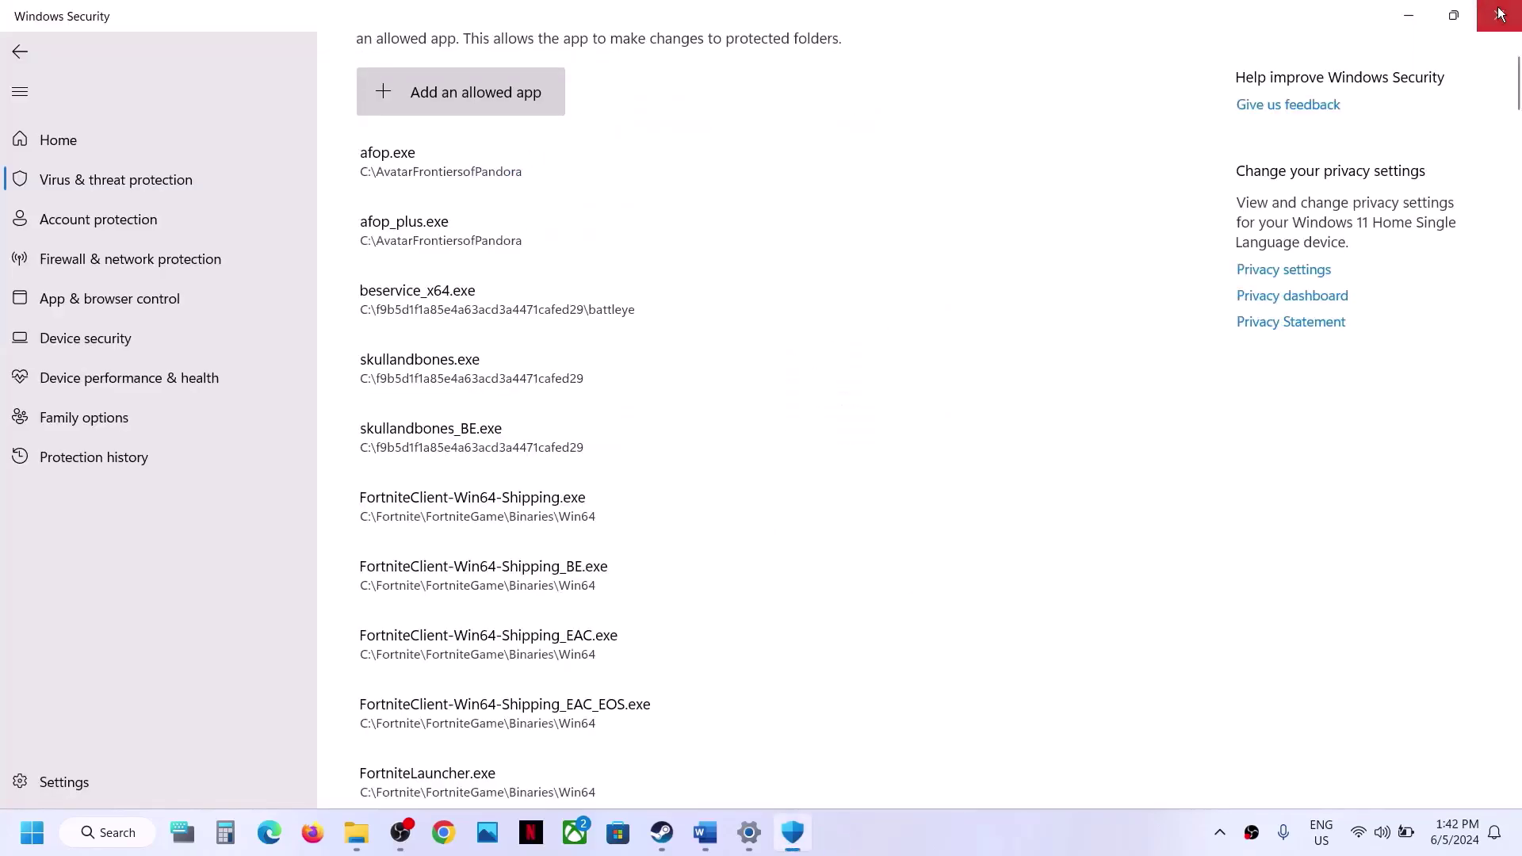
{"action": "left_click", "coordinate": [1499, 12]}
{"action": "left_click", "coordinate": [1500, 12]}
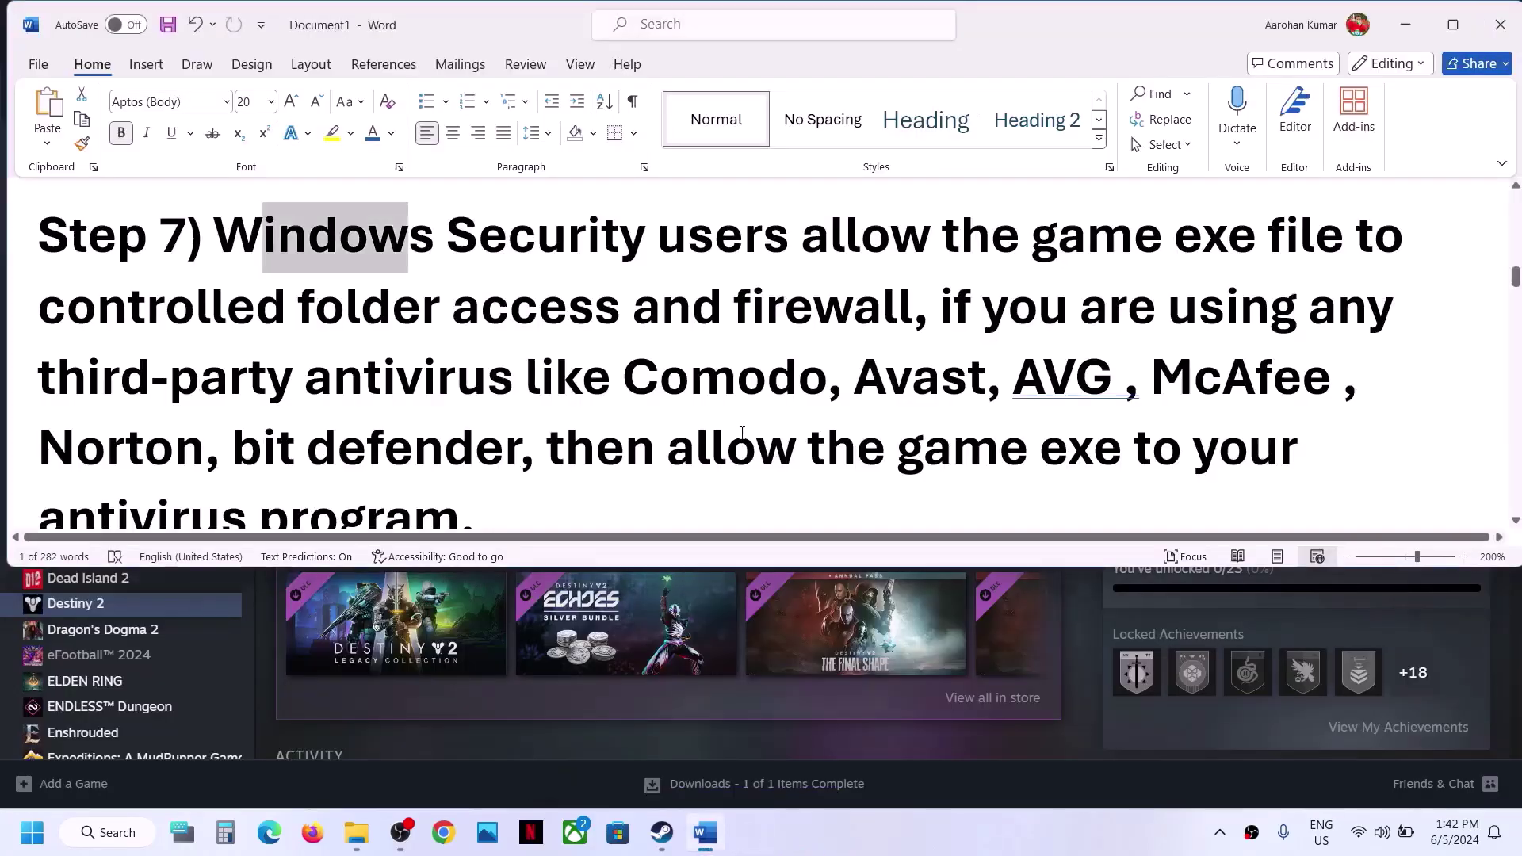
- Maximize the Word document and read Step 8's advice on external devices, extra monitors, lighting software, third-party services and overlays
{"action": "scroll", "coordinate": [742, 431], "scroll_direction": "down", "scroll_amount": 5}
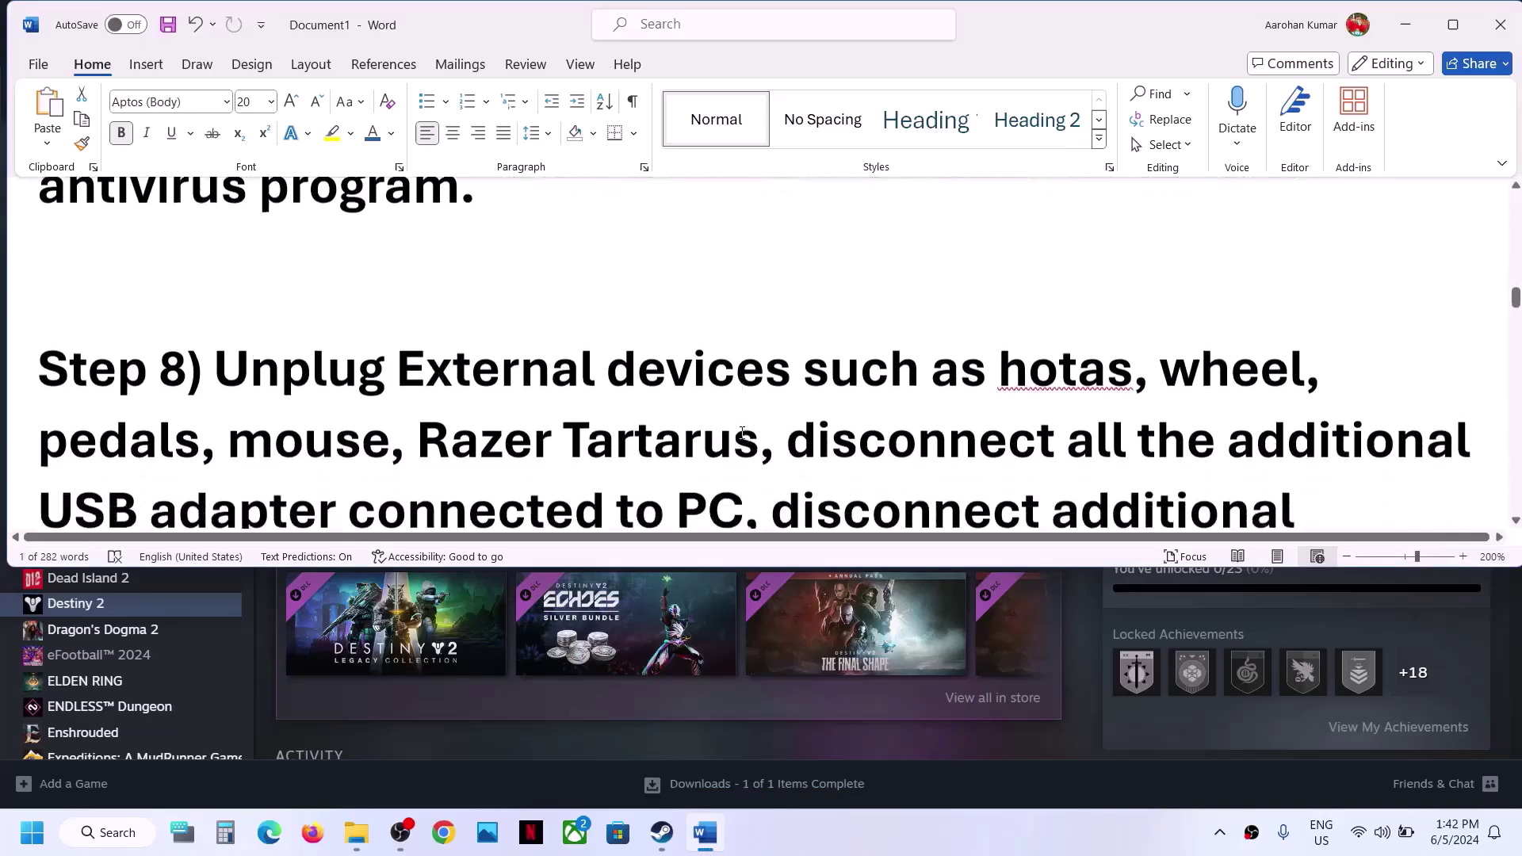
{"action": "left_click", "coordinate": [1452, 25]}
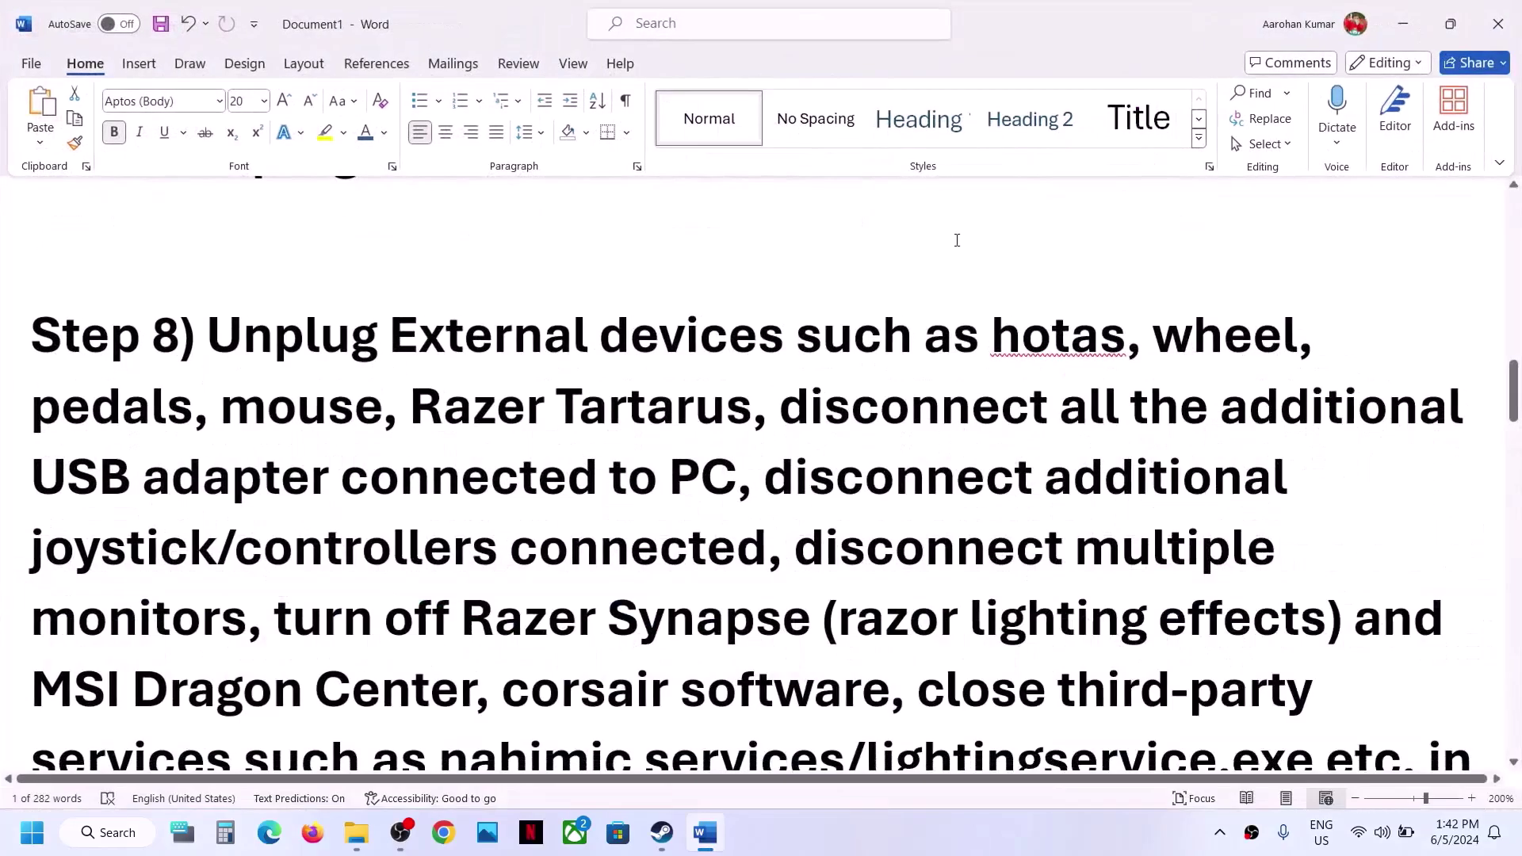
{"action": "left_click_drag", "start_coordinate": [539, 303], "coordinate": [728, 468]}
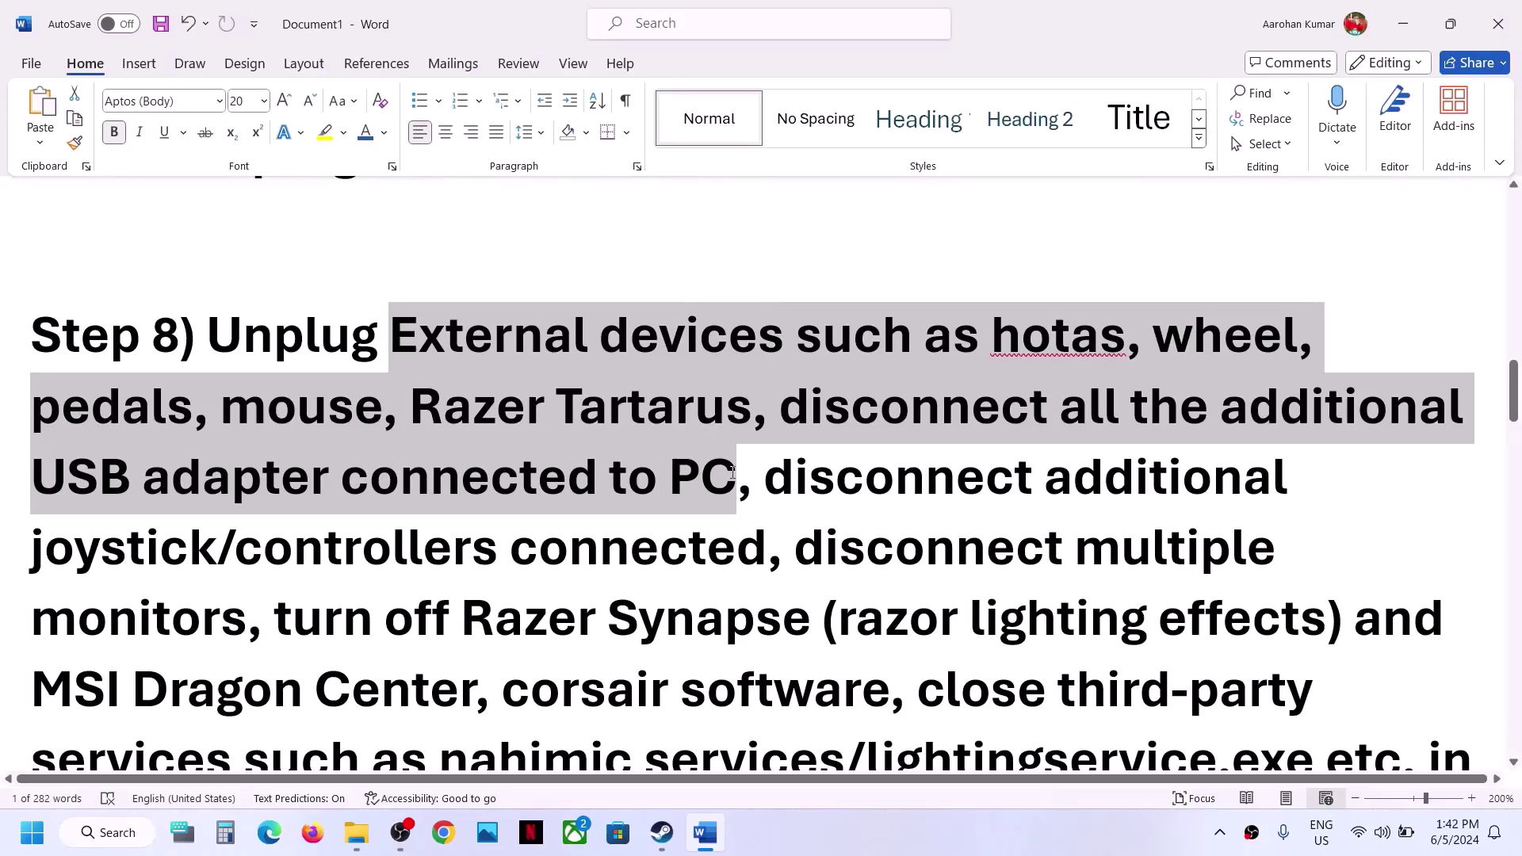
{"action": "left_click", "coordinate": [734, 474]}
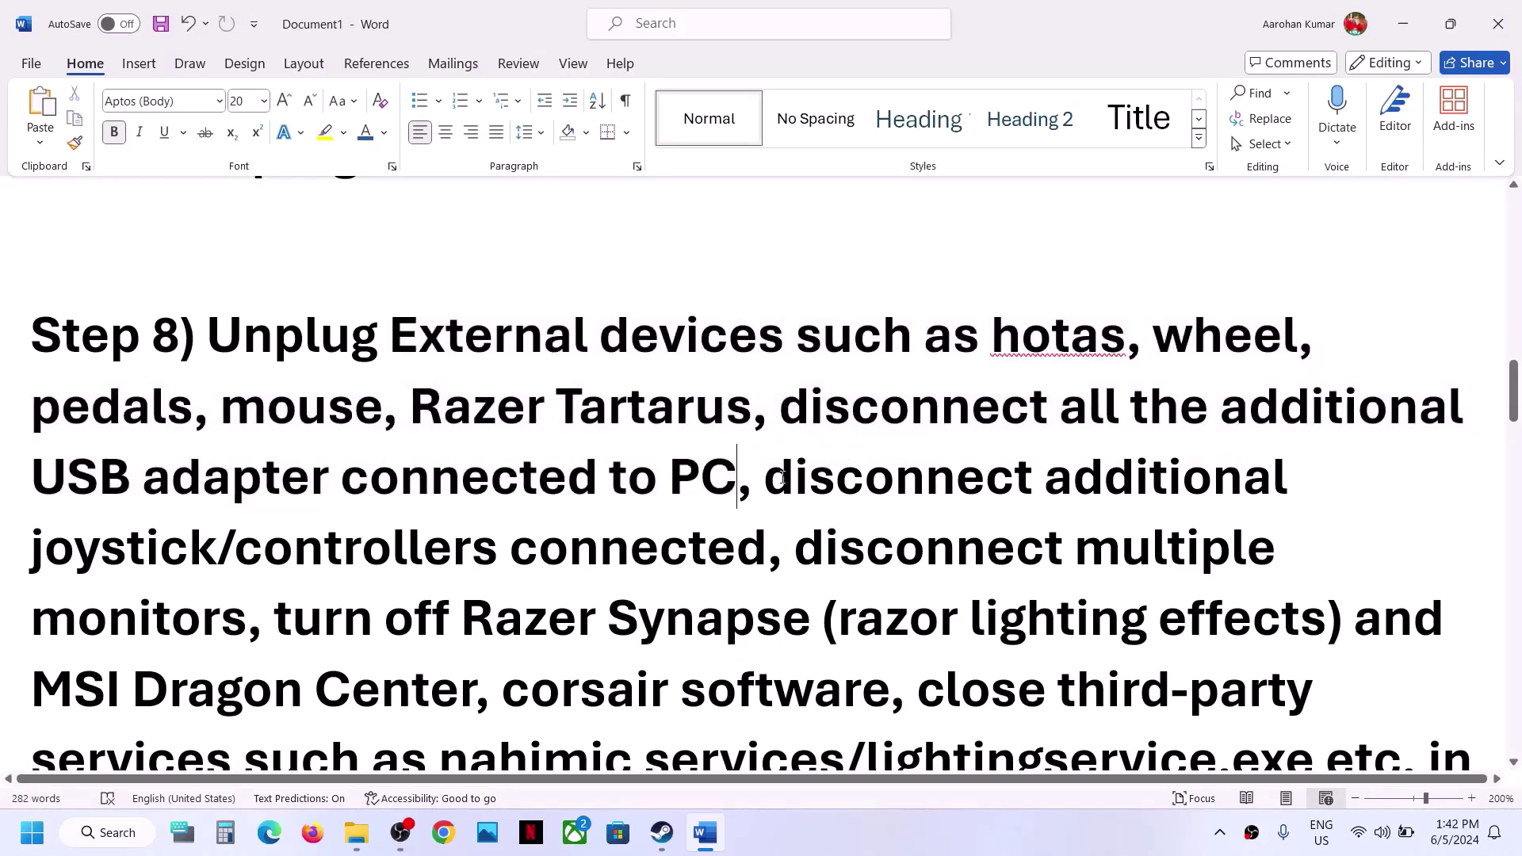
{"action": "left_click_drag", "start_coordinate": [783, 478], "coordinate": [772, 568]}
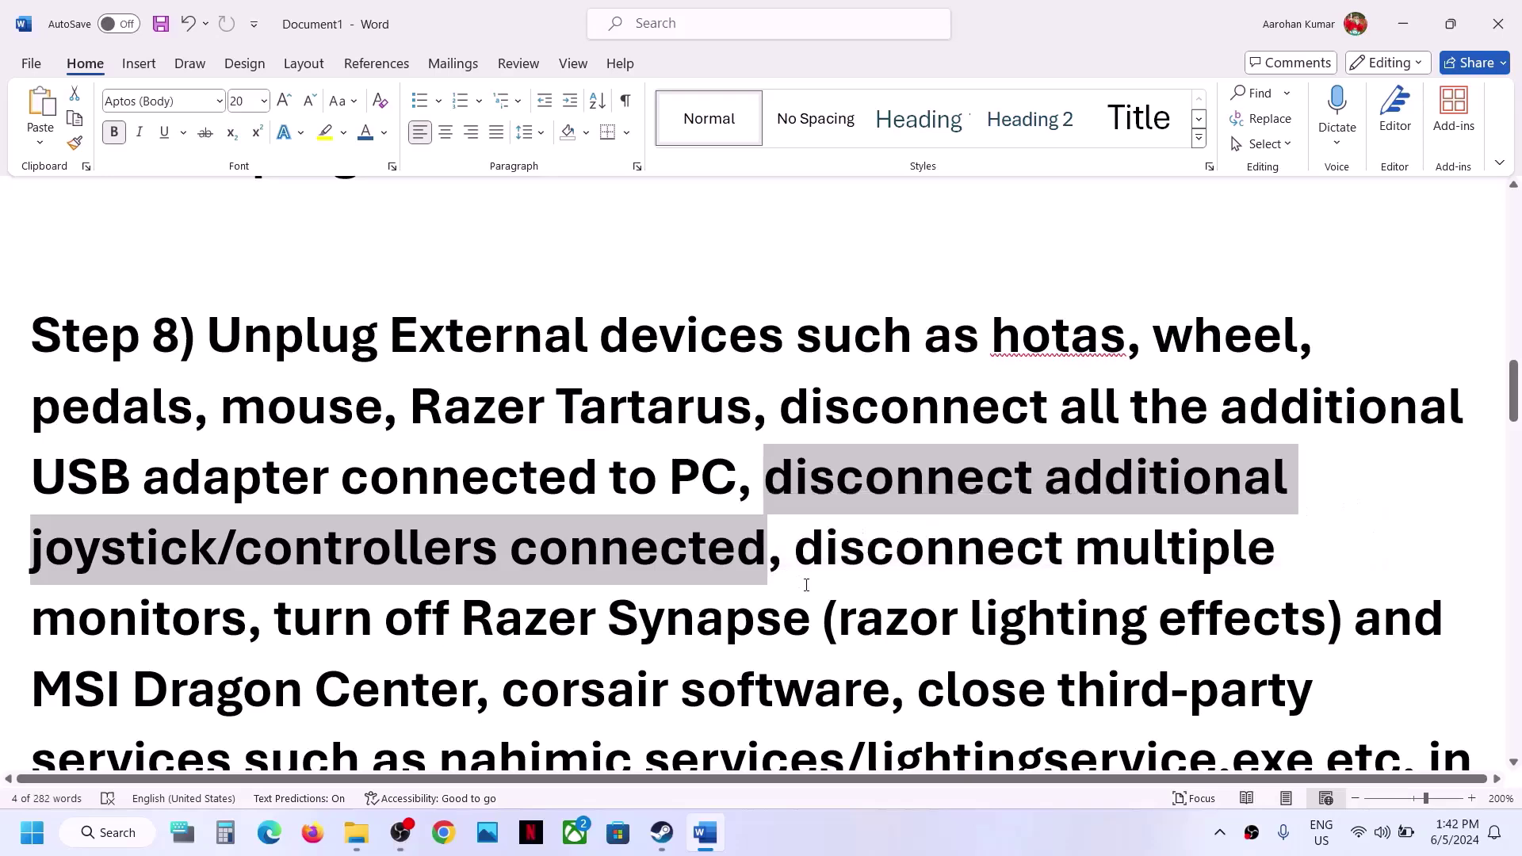
{"action": "left_click", "coordinate": [785, 534]}
{"action": "left_click_drag", "start_coordinate": [785, 532], "coordinate": [245, 637]}
{"action": "scroll", "coordinate": [247, 637], "scroll_direction": "down", "scroll_amount": 1}
{"action": "scroll", "coordinate": [248, 638], "scroll_direction": "down", "scroll_amount": 1}
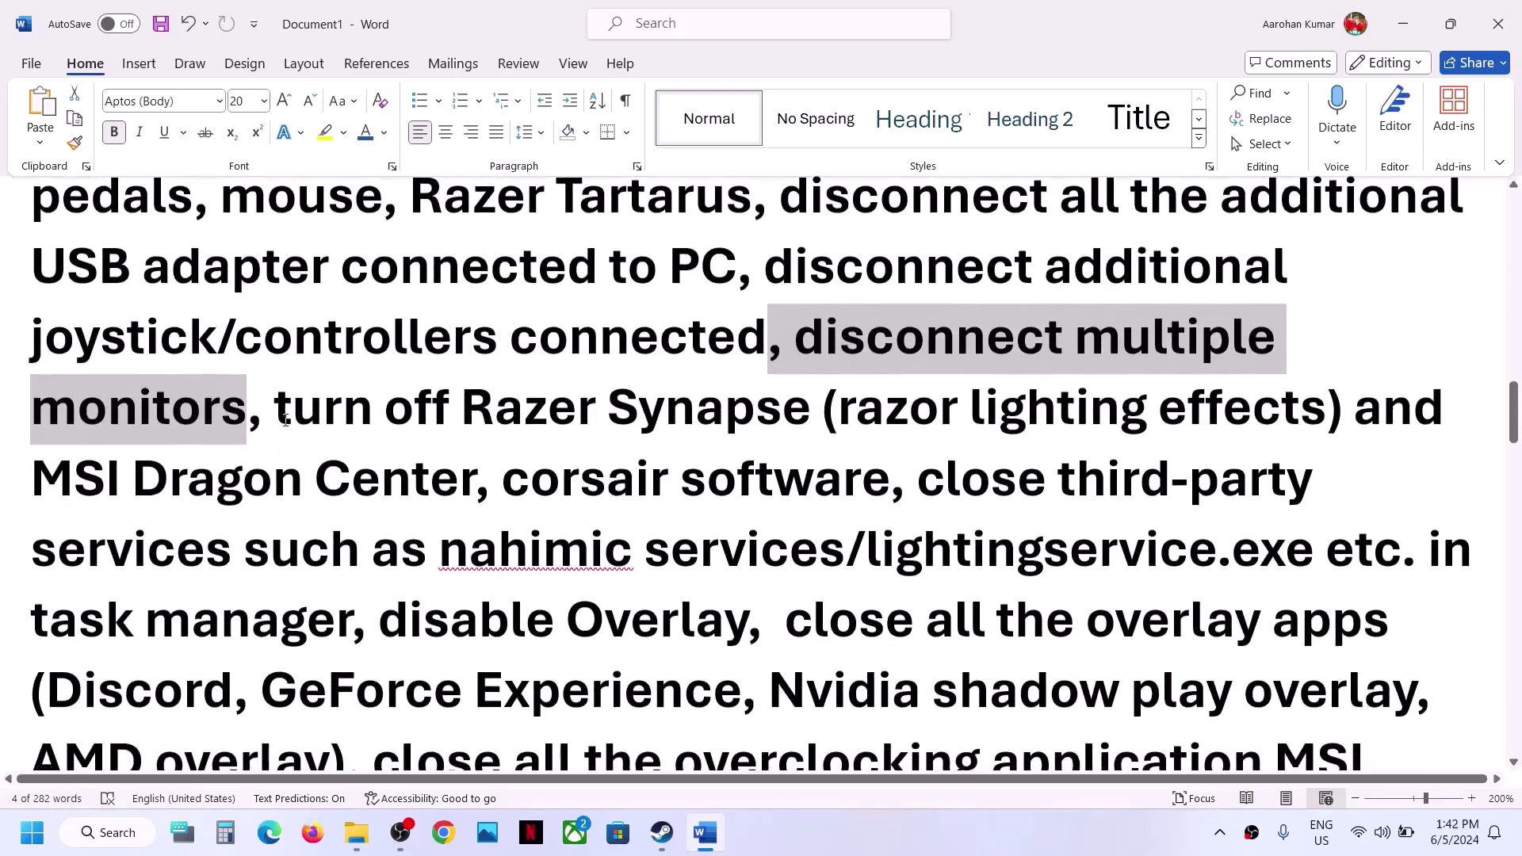
{"action": "left_click_drag", "start_coordinate": [275, 406], "coordinate": [1305, 565]}
{"action": "left_click_drag", "start_coordinate": [1423, 559], "coordinate": [785, 627]}
{"action": "left_click", "coordinate": [785, 626]}
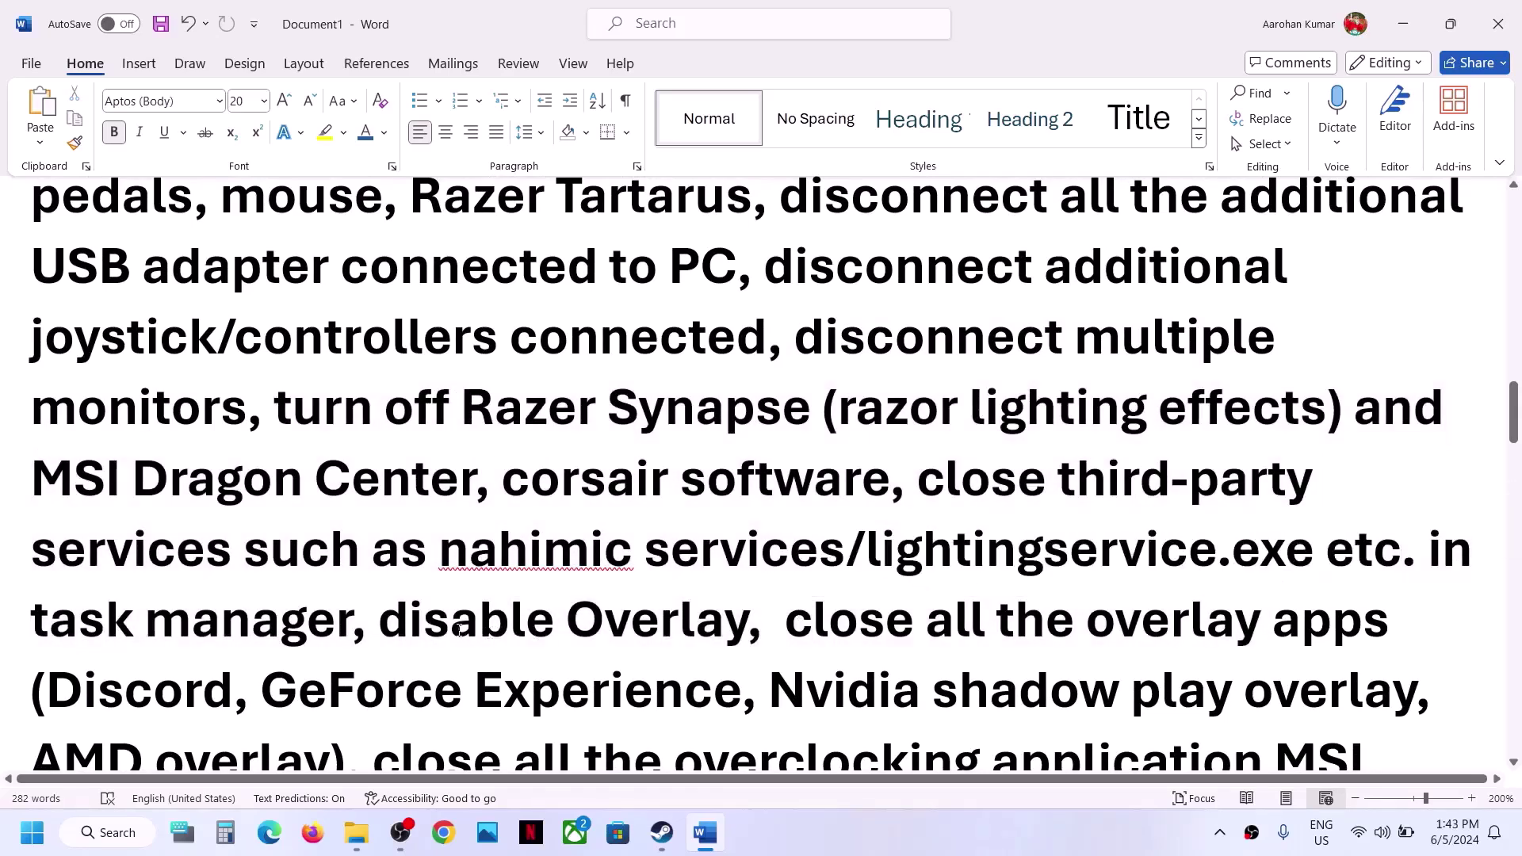
{"action": "left_click_drag", "start_coordinate": [460, 630], "coordinate": [628, 630]}
- Switch to Steam and disable the in-game Steam Overlay in Destiny 2's properties
{"action": "left_click", "coordinate": [656, 847]}
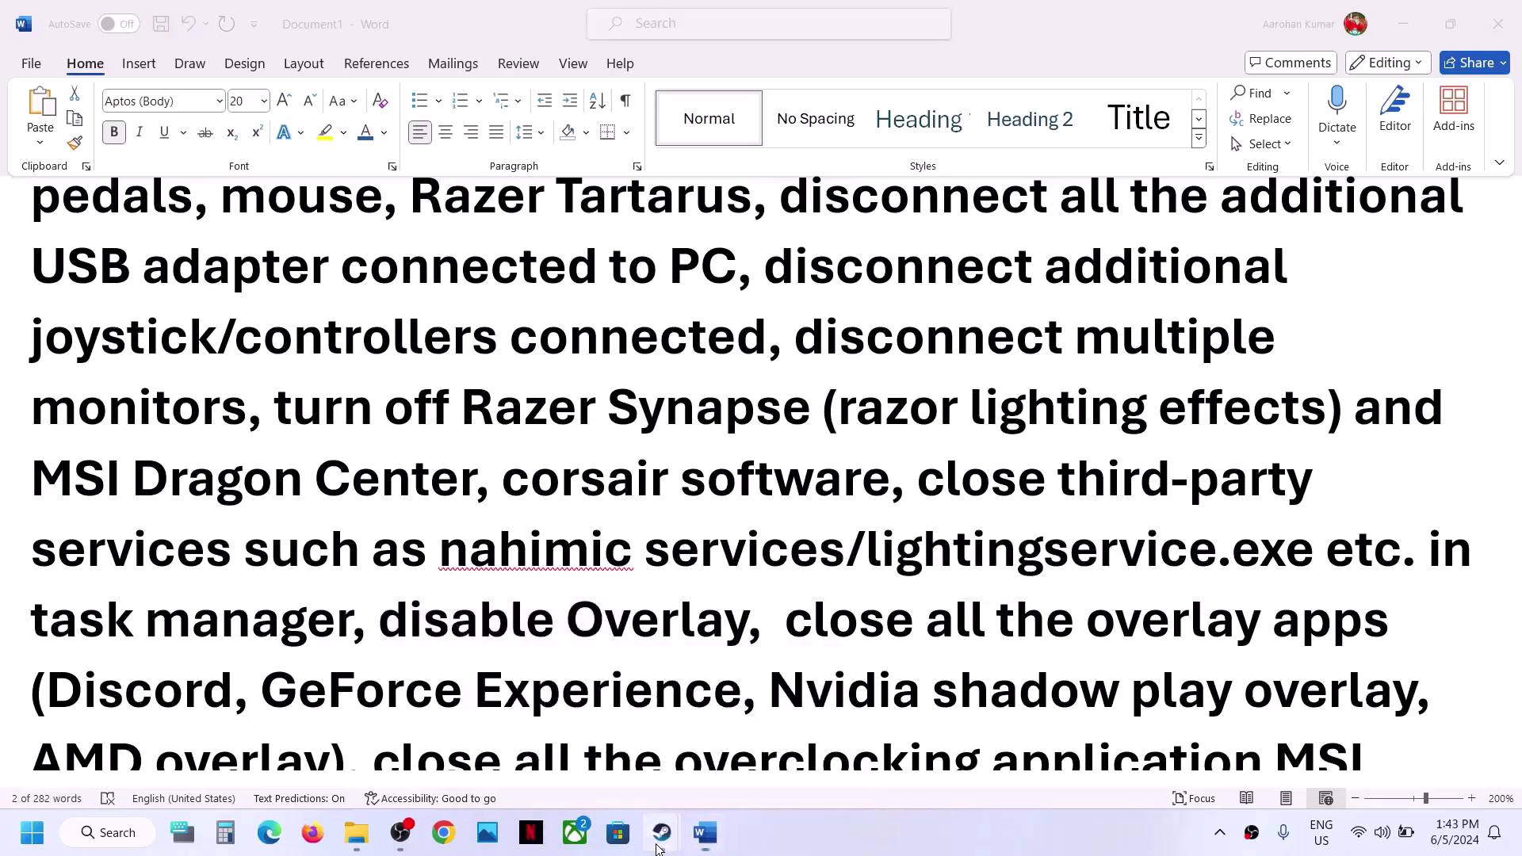
{"action": "mouse_move", "coordinate": [680, 848]}
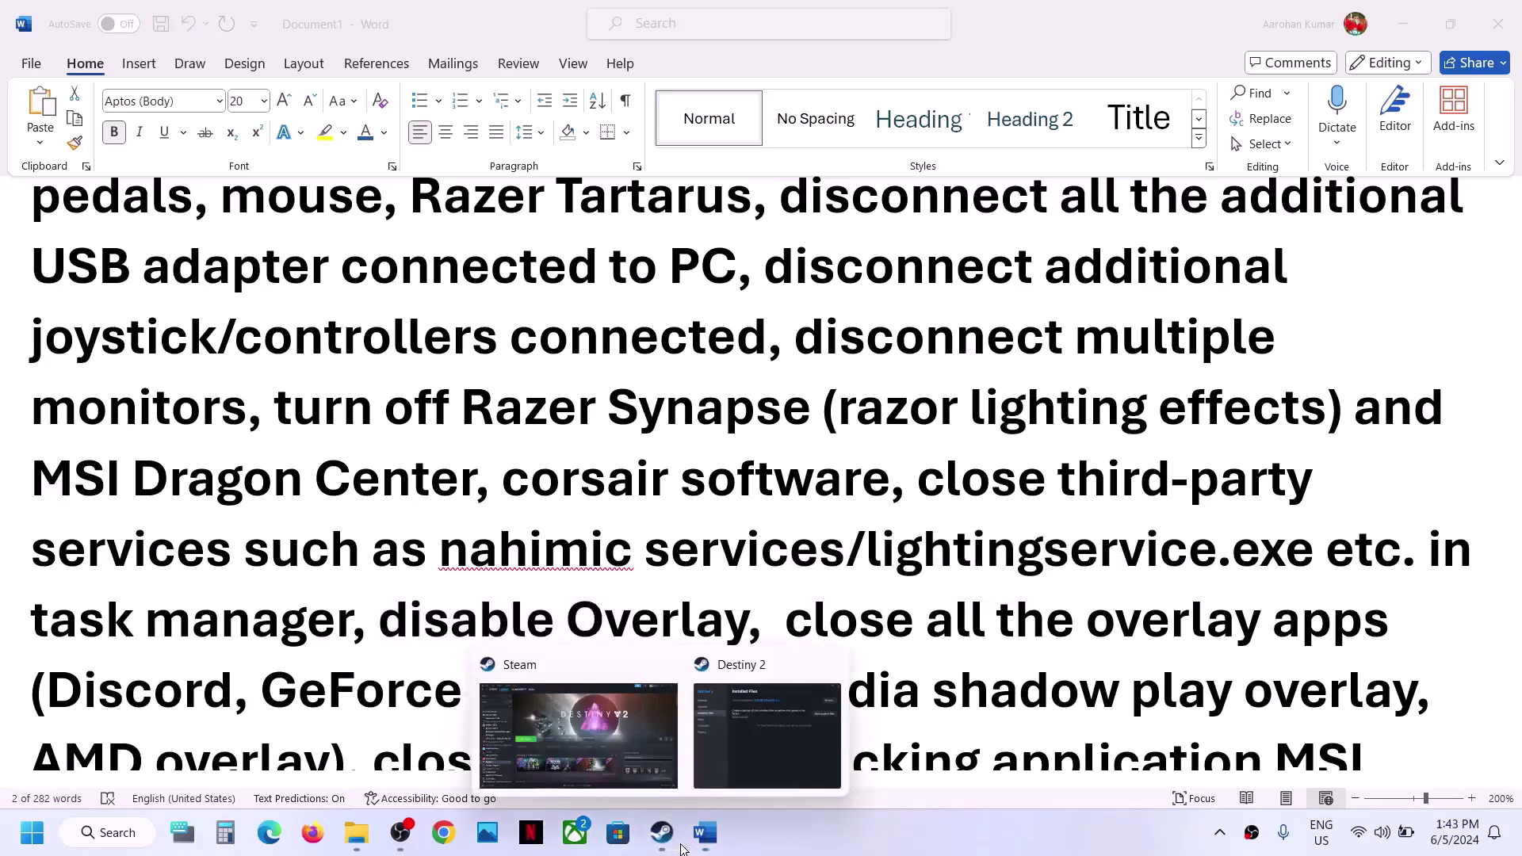
{"action": "left_click", "coordinate": [612, 739]}
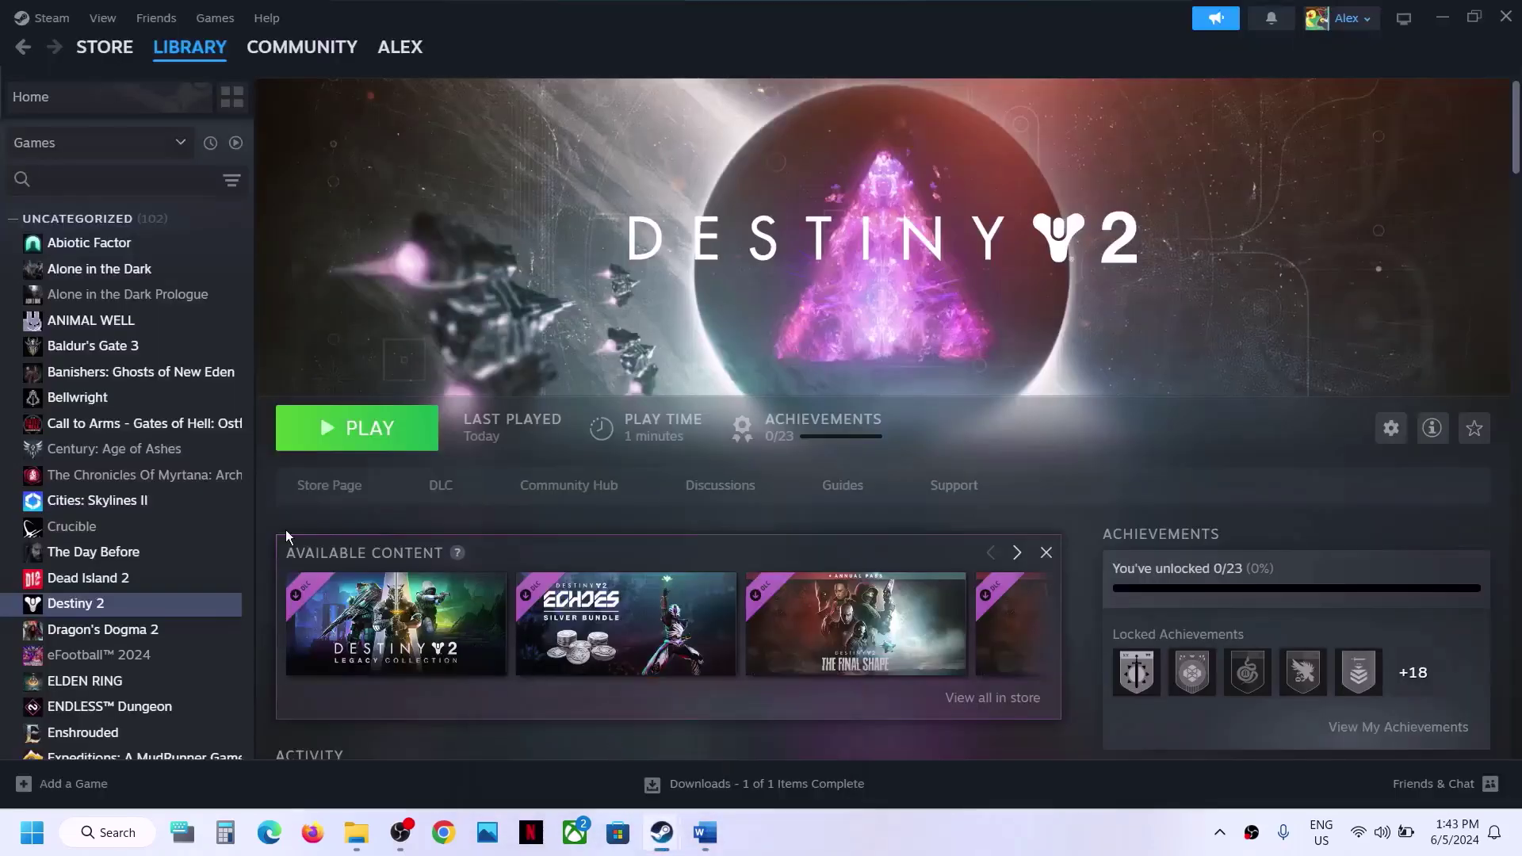
{"action": "right_click", "coordinate": [132, 612]}
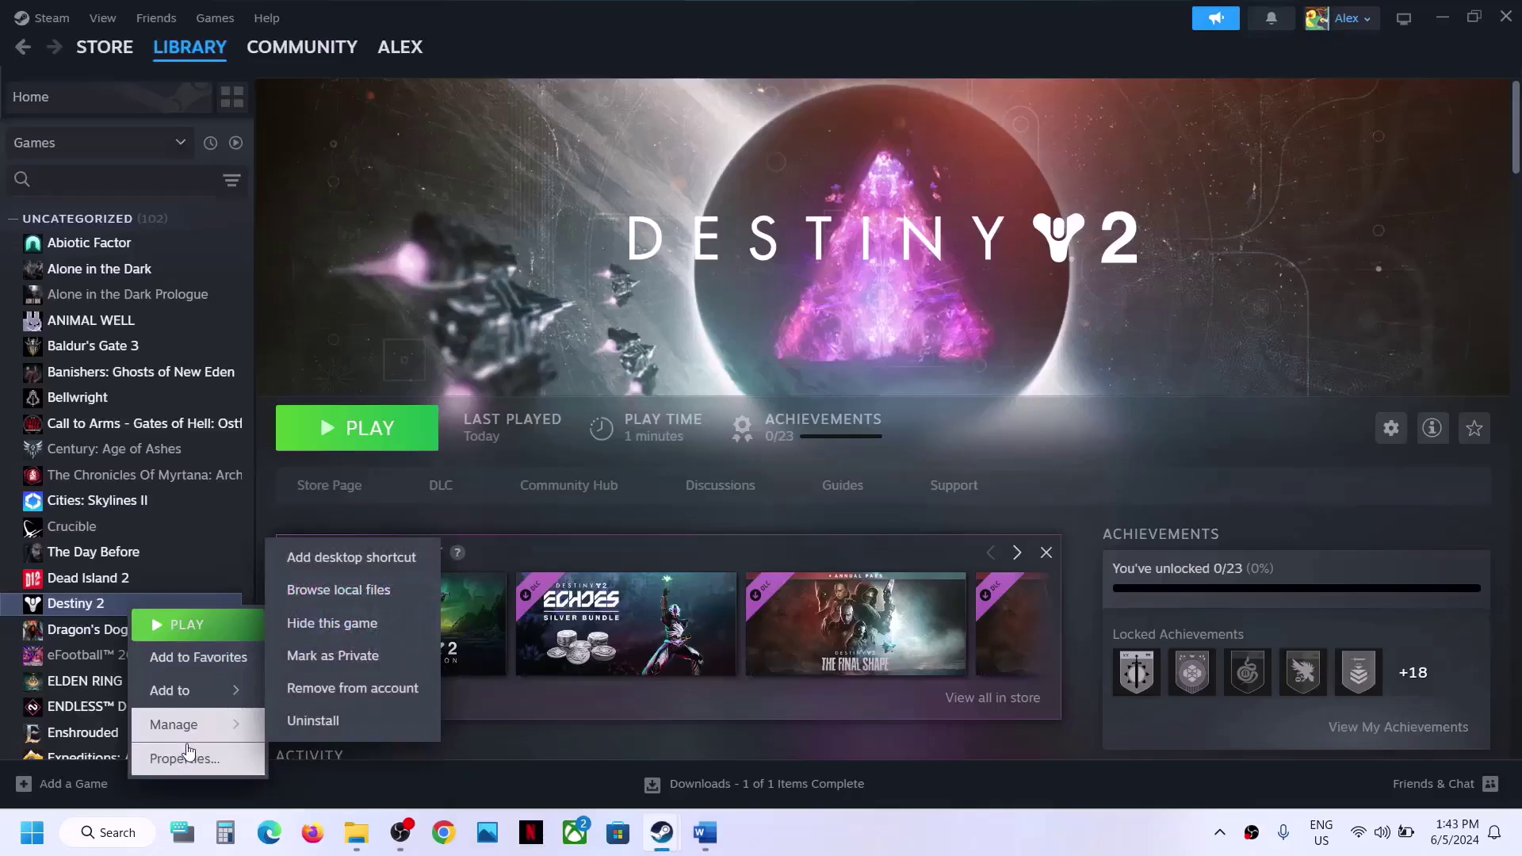
{"action": "left_click", "coordinate": [185, 758]}
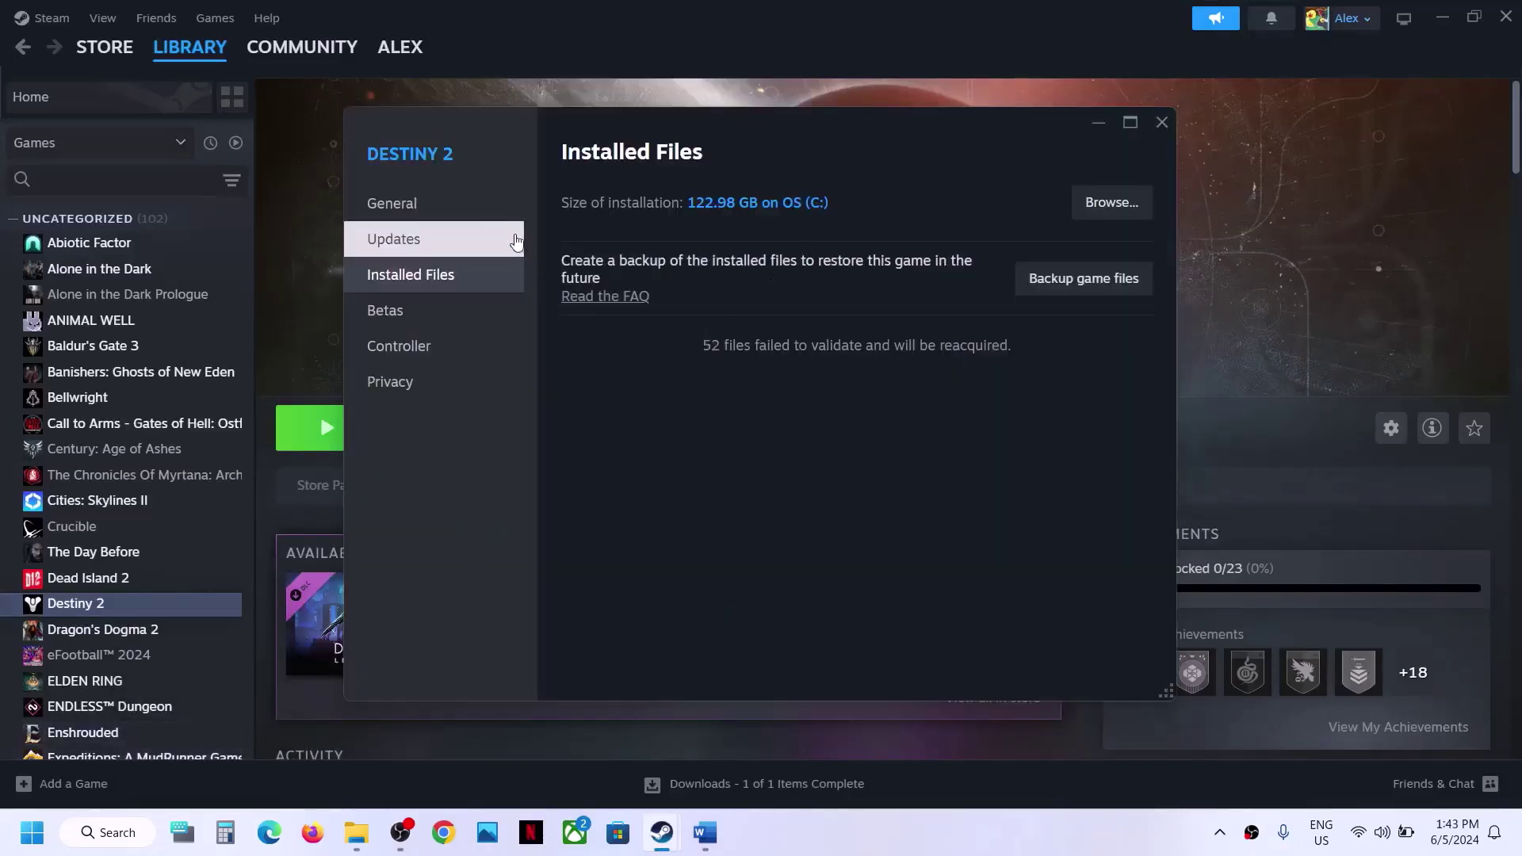
{"action": "left_click", "coordinate": [485, 211]}
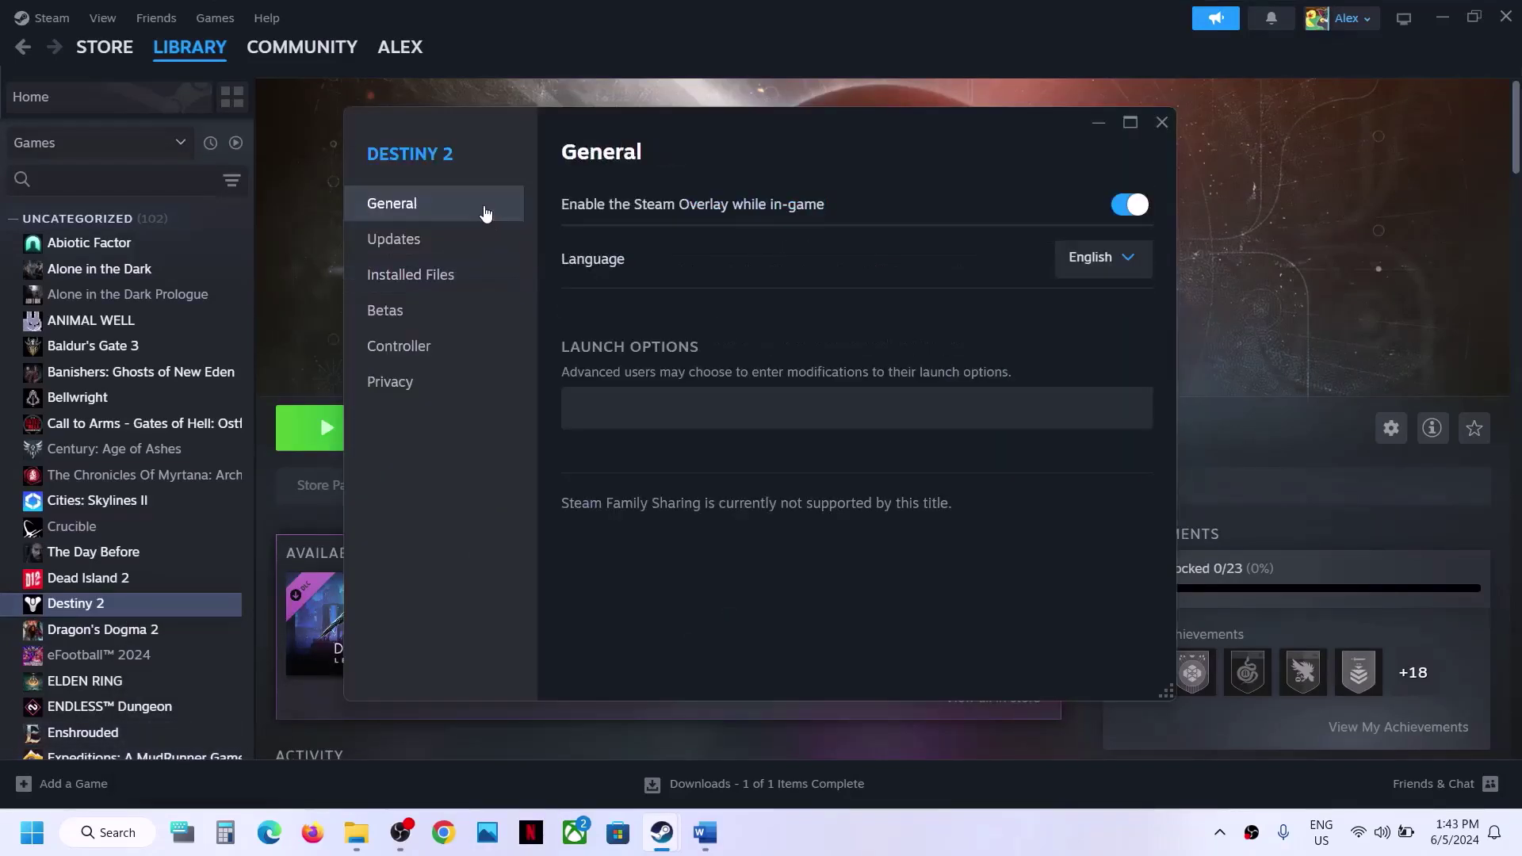
{"action": "left_click", "coordinate": [1115, 206]}
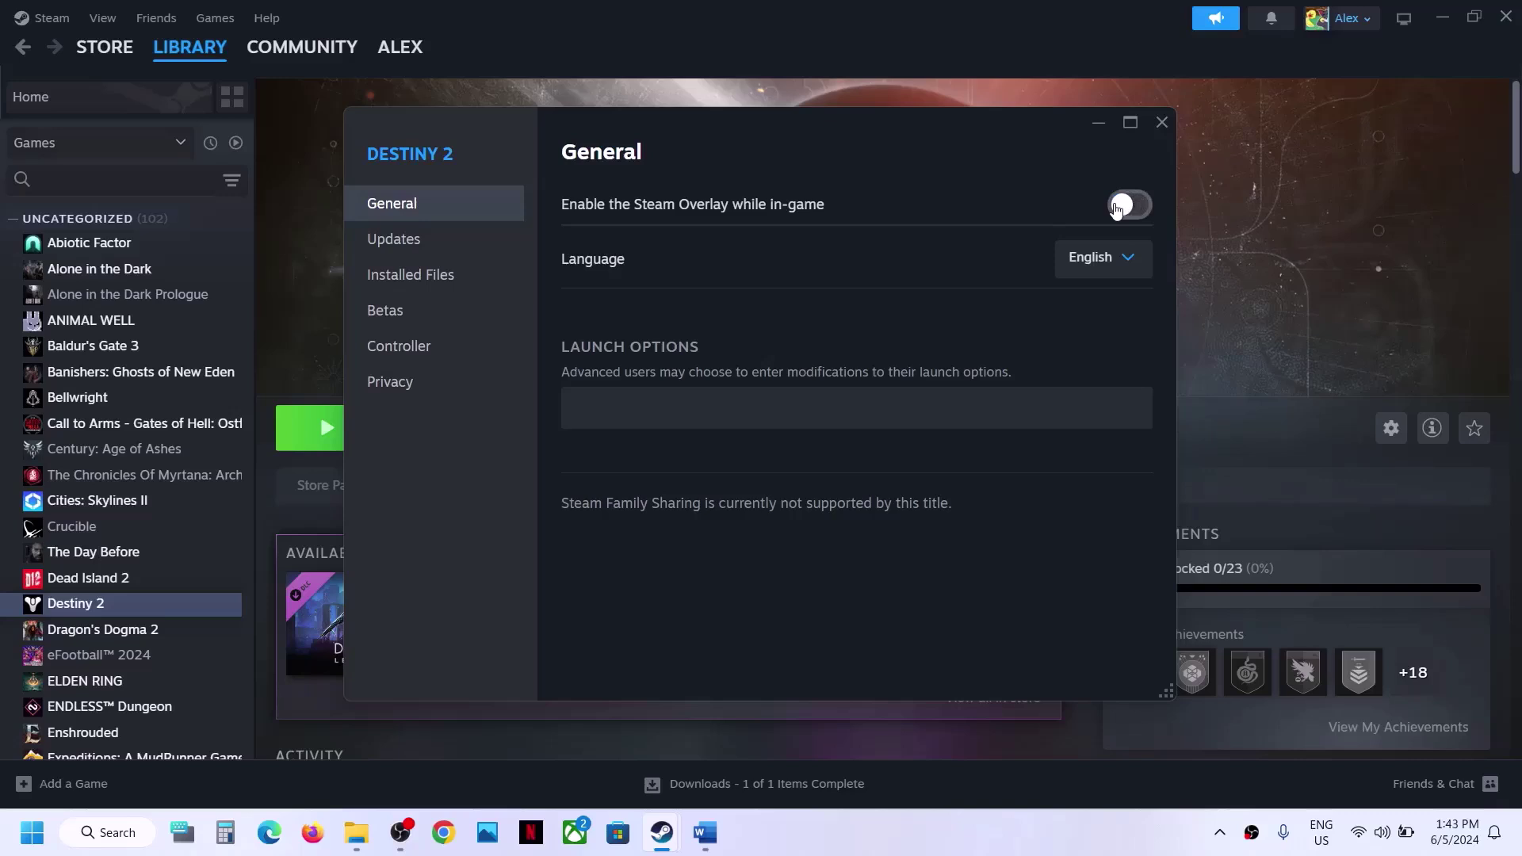
{"action": "left_click", "coordinate": [1169, 122]}
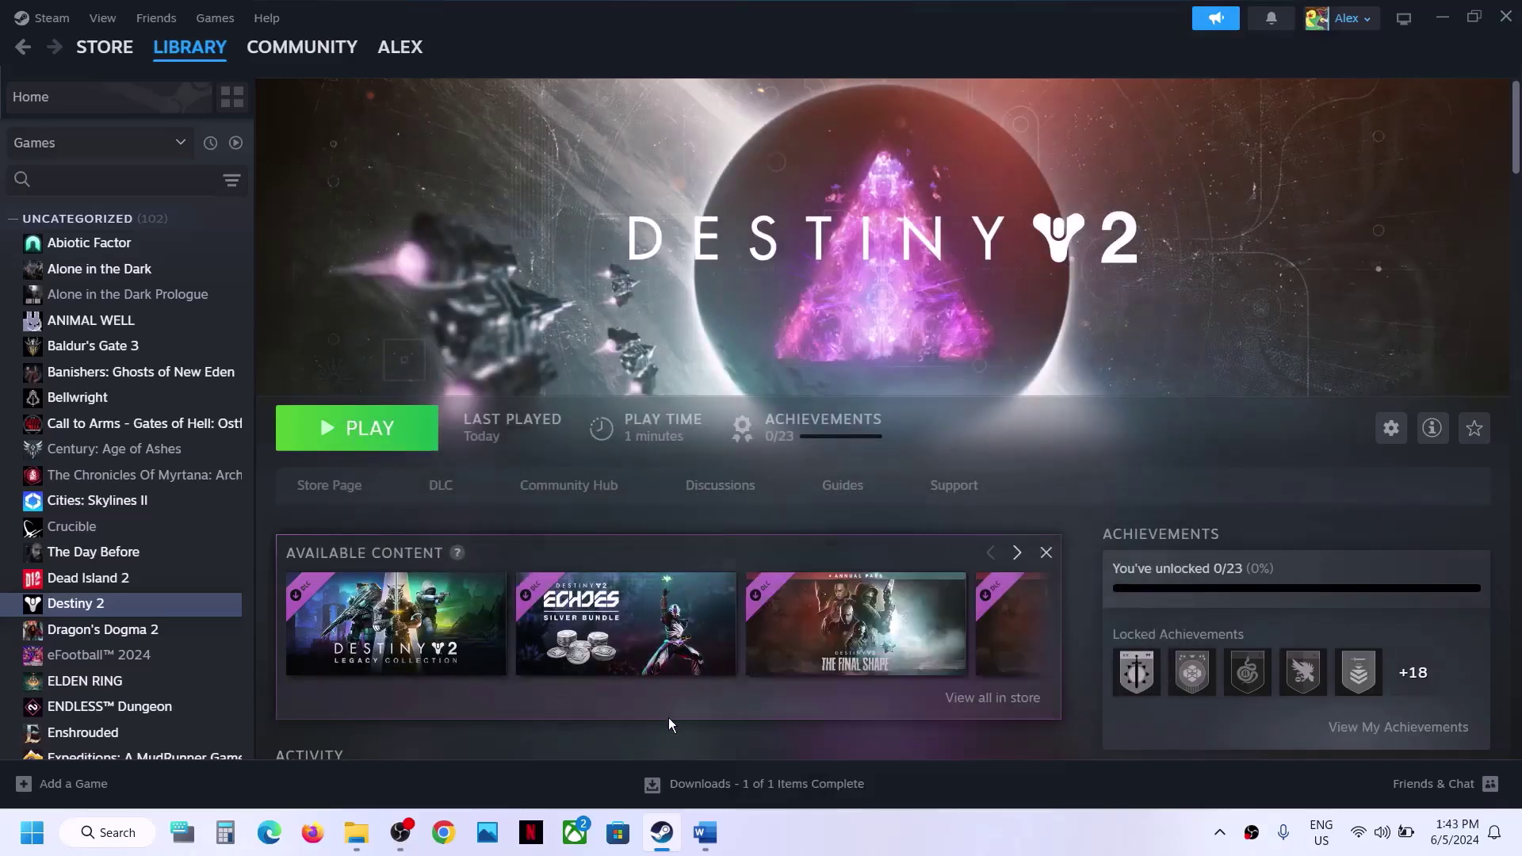
- Return to the Word document and read the rest of Step 8 about closing overlay apps and overclocking applications
{"action": "left_click", "coordinate": [704, 832]}
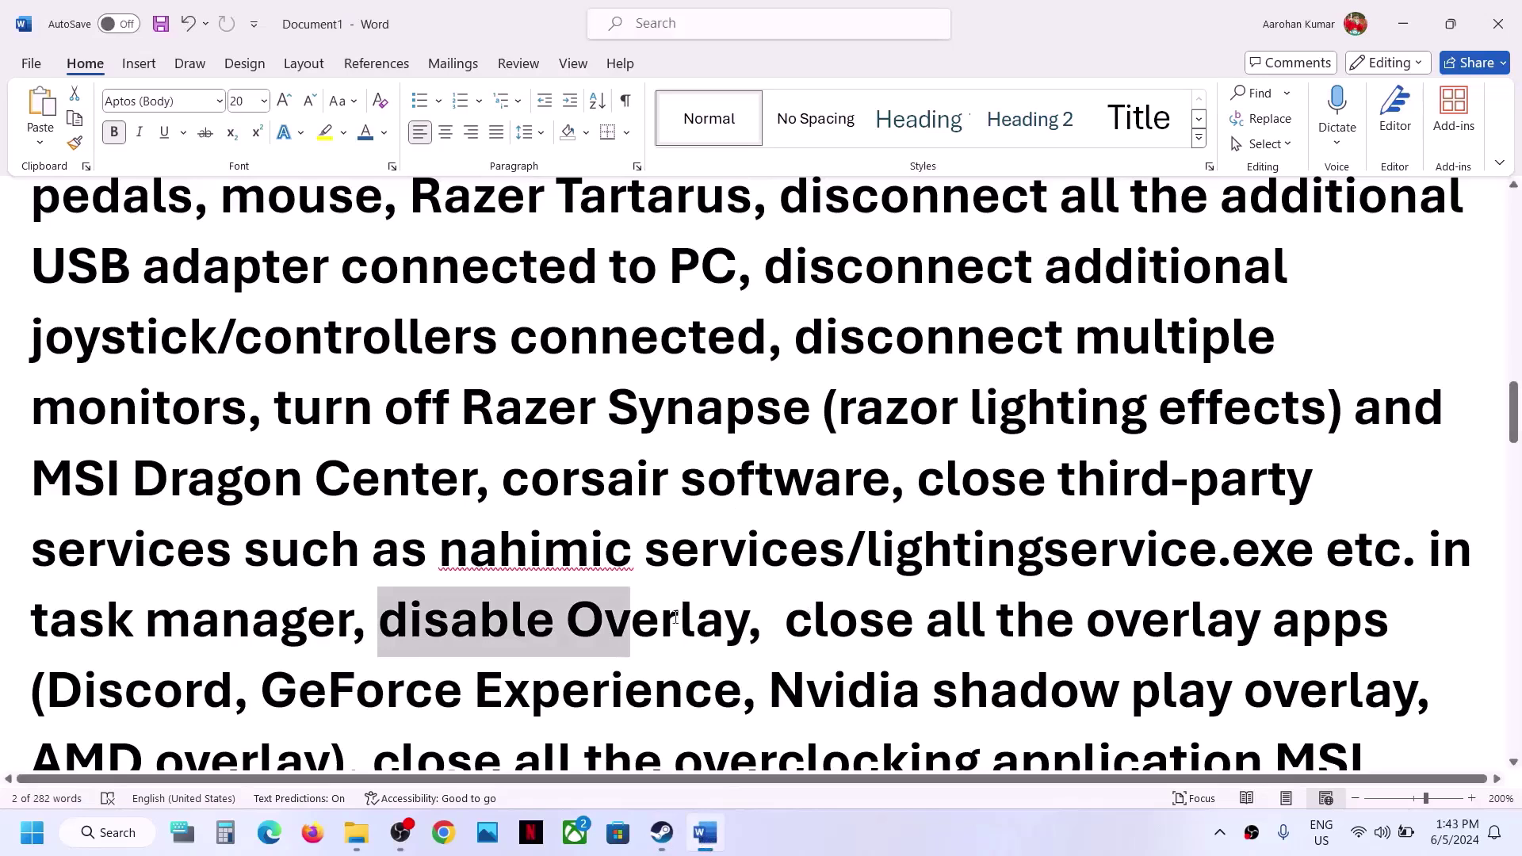
{"action": "scroll", "coordinate": [824, 629], "scroll_direction": "down", "scroll_amount": 2}
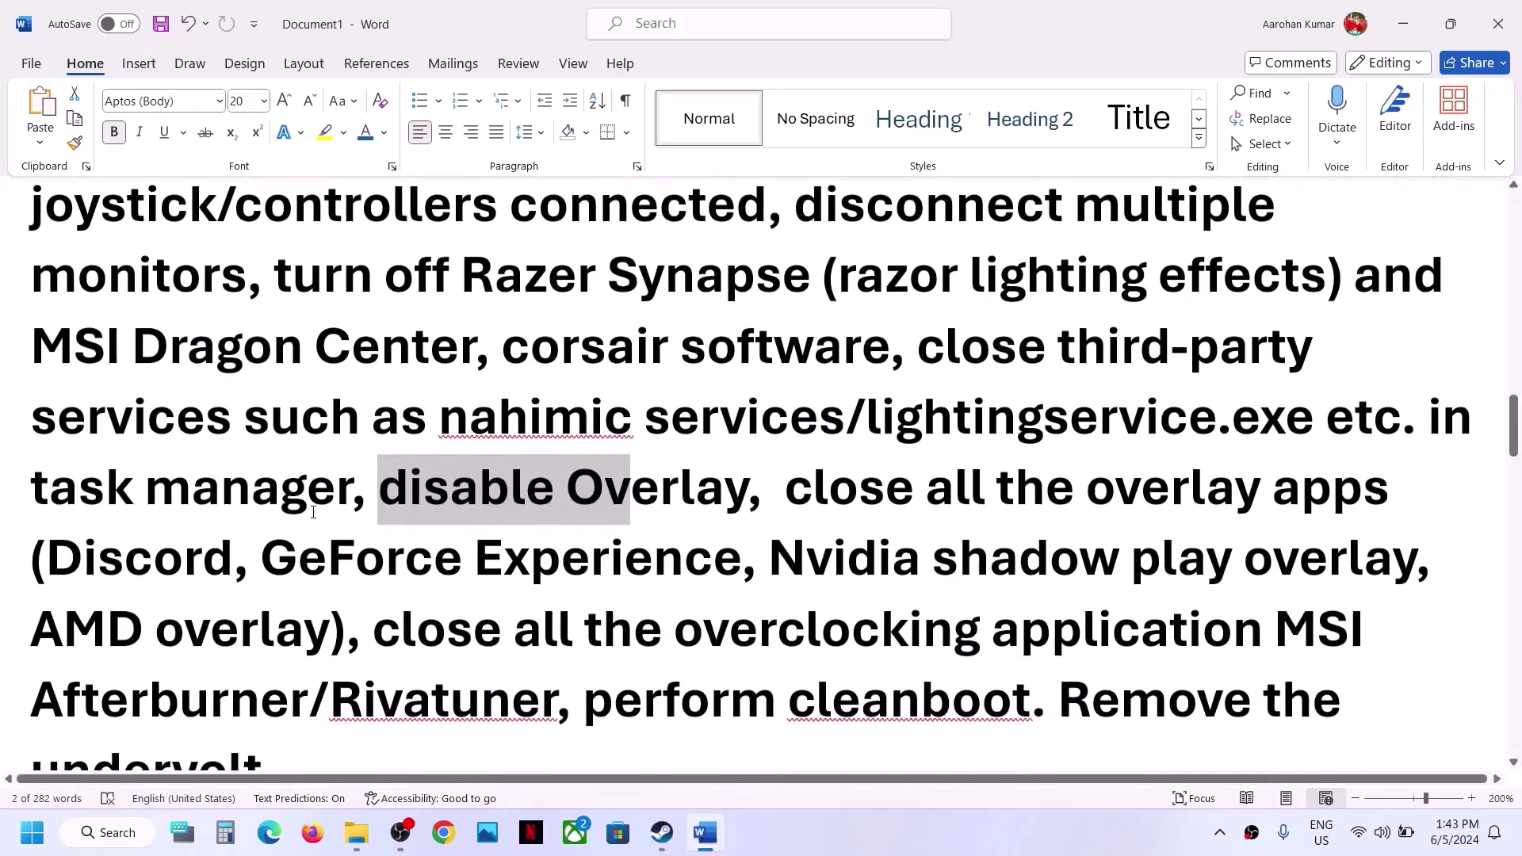
{"action": "left_click_drag", "start_coordinate": [82, 564], "coordinate": [200, 567]}
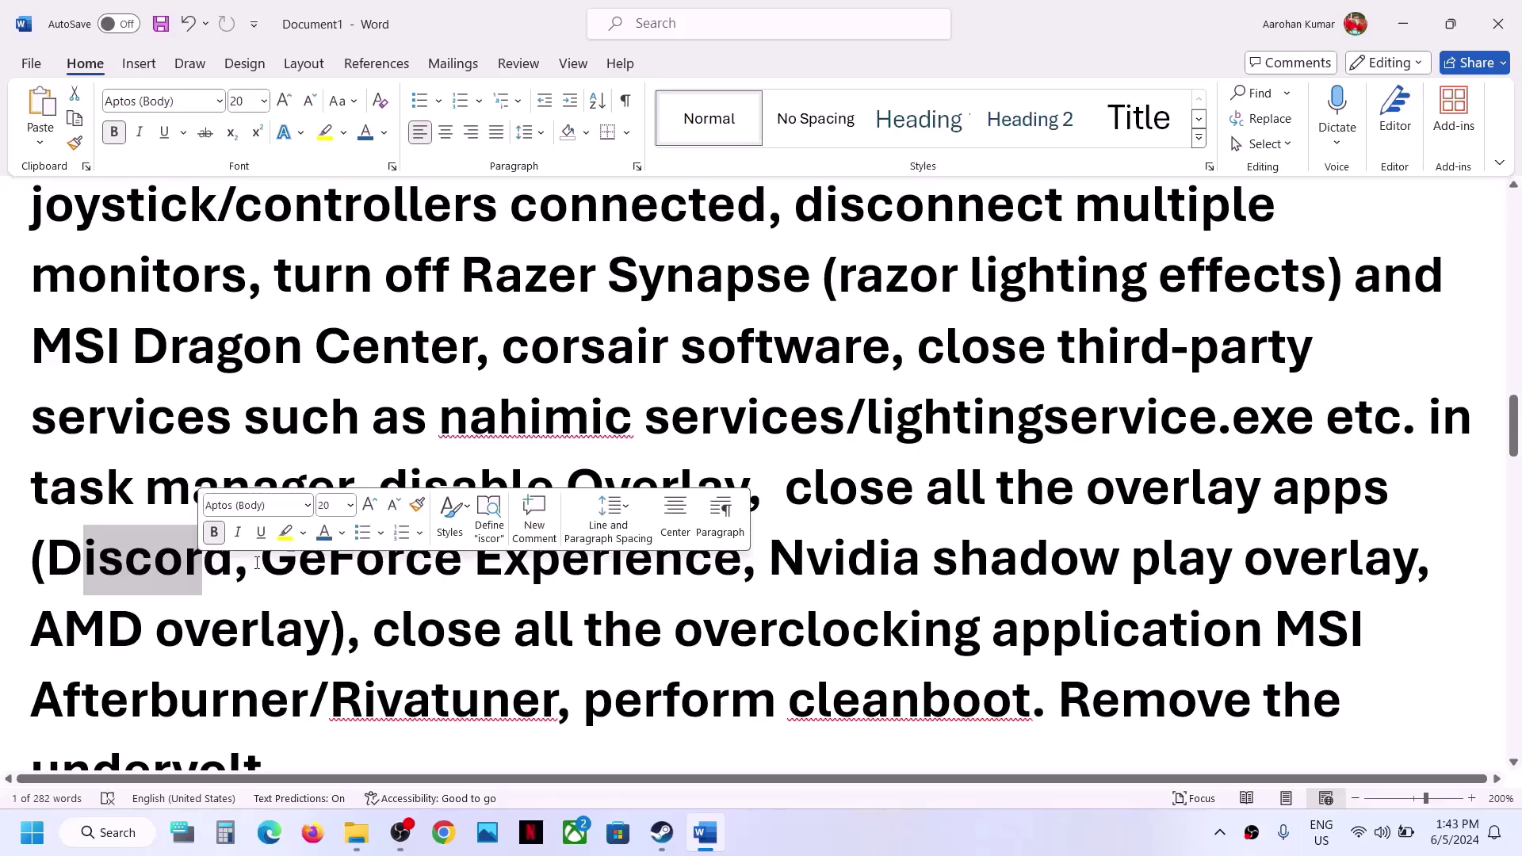
{"action": "left_click_drag", "start_coordinate": [257, 563], "coordinate": [651, 536]}
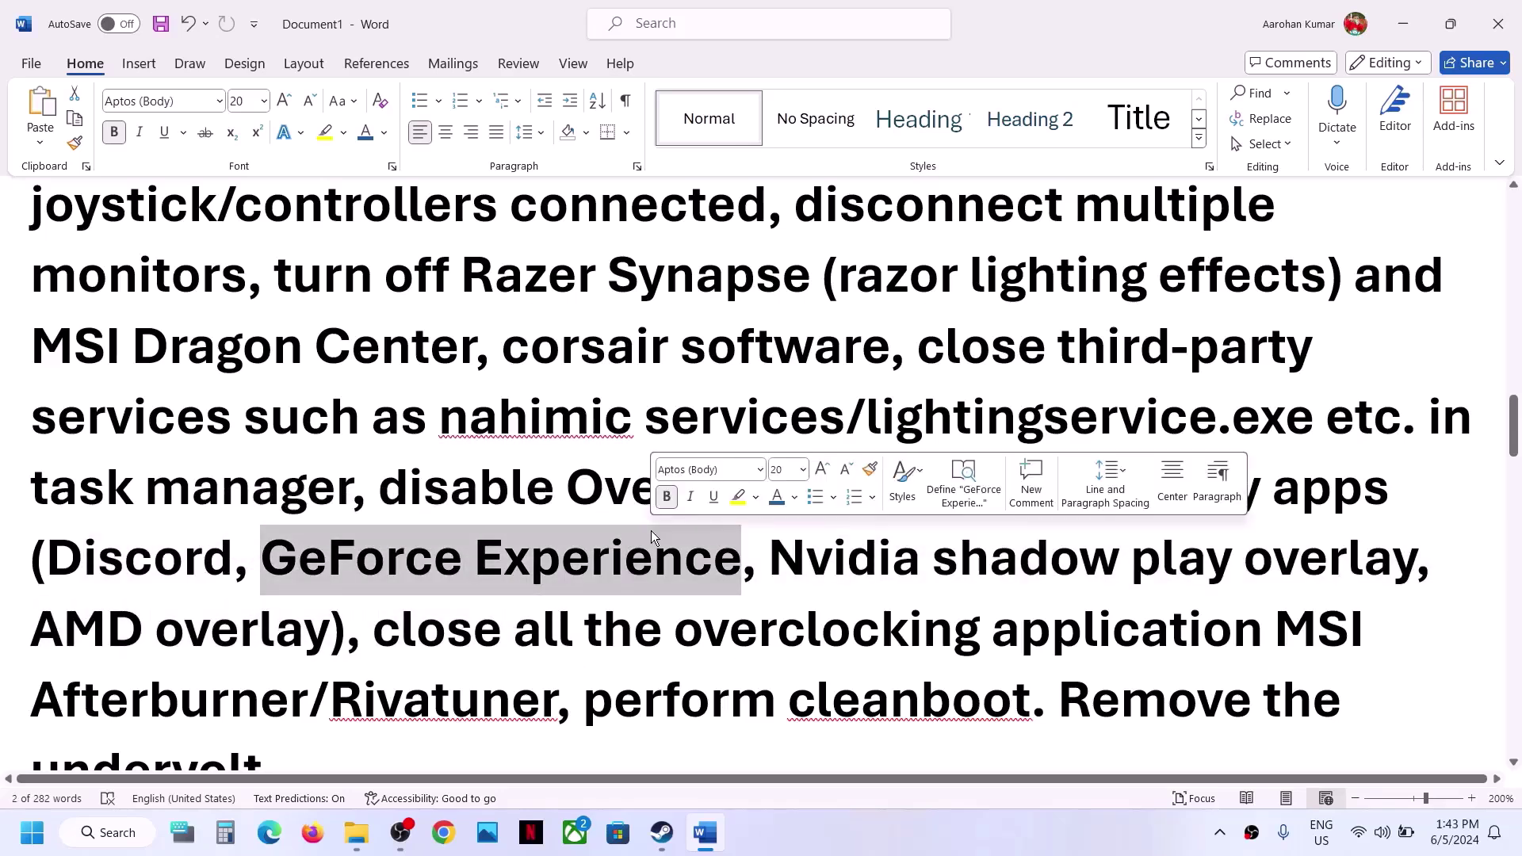
{"action": "left_click_drag", "start_coordinate": [569, 498], "coordinate": [373, 630]}
{"action": "scroll", "coordinate": [374, 642], "scroll_direction": "down", "scroll_amount": 2}
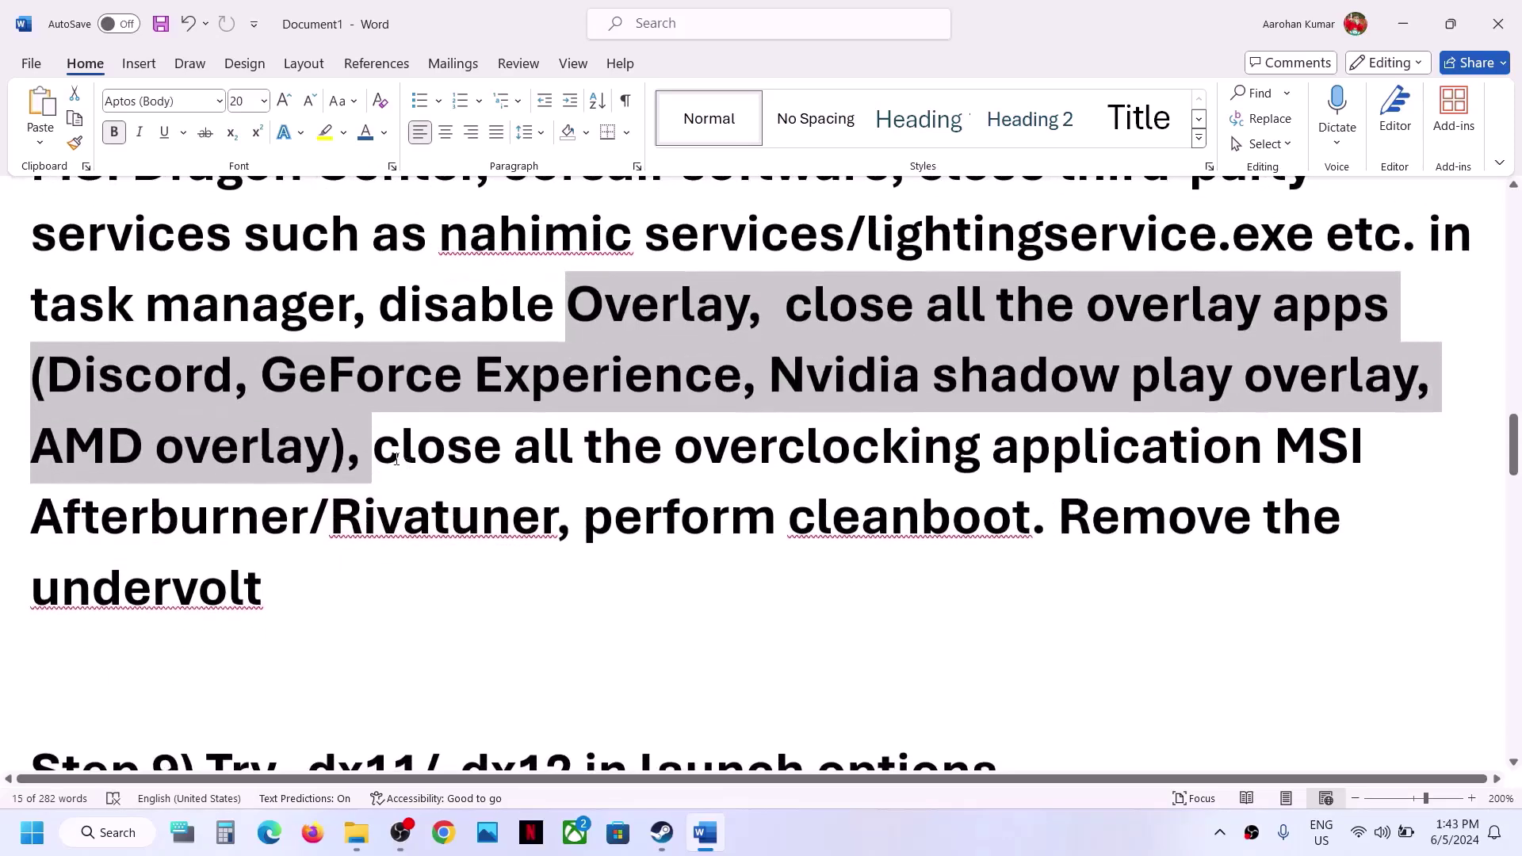
{"action": "left_click_drag", "start_coordinate": [397, 460], "coordinate": [540, 507]}
{"action": "left_click", "coordinate": [540, 508]}
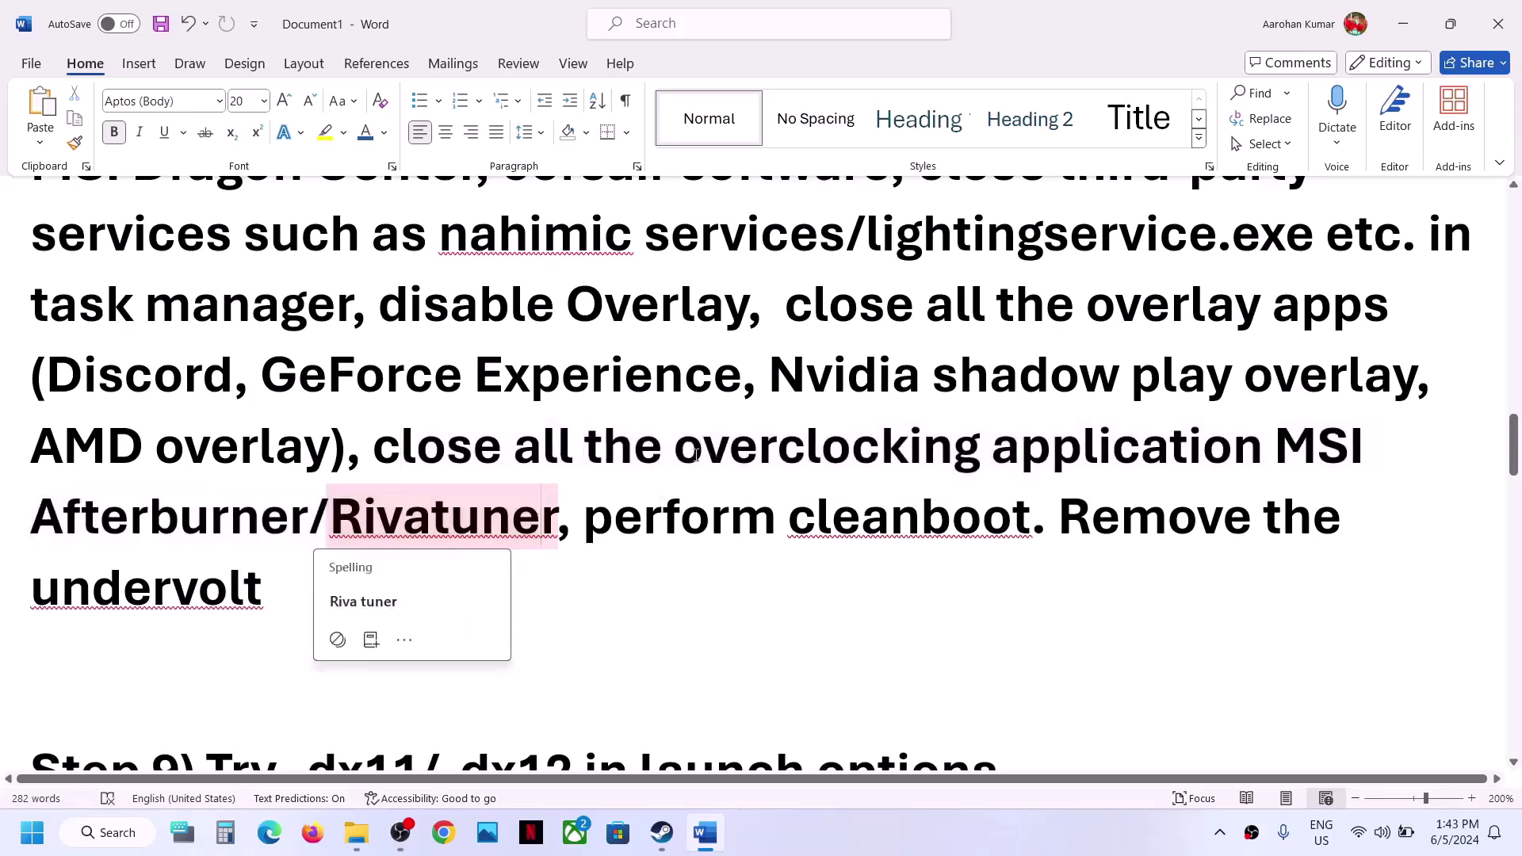
- Following the clean boot advice, open System Configuration, hide all Microsoft services in the services list, and confirm the configuration
{"action": "left_click_drag", "start_coordinate": [692, 455], "coordinate": [922, 454]}
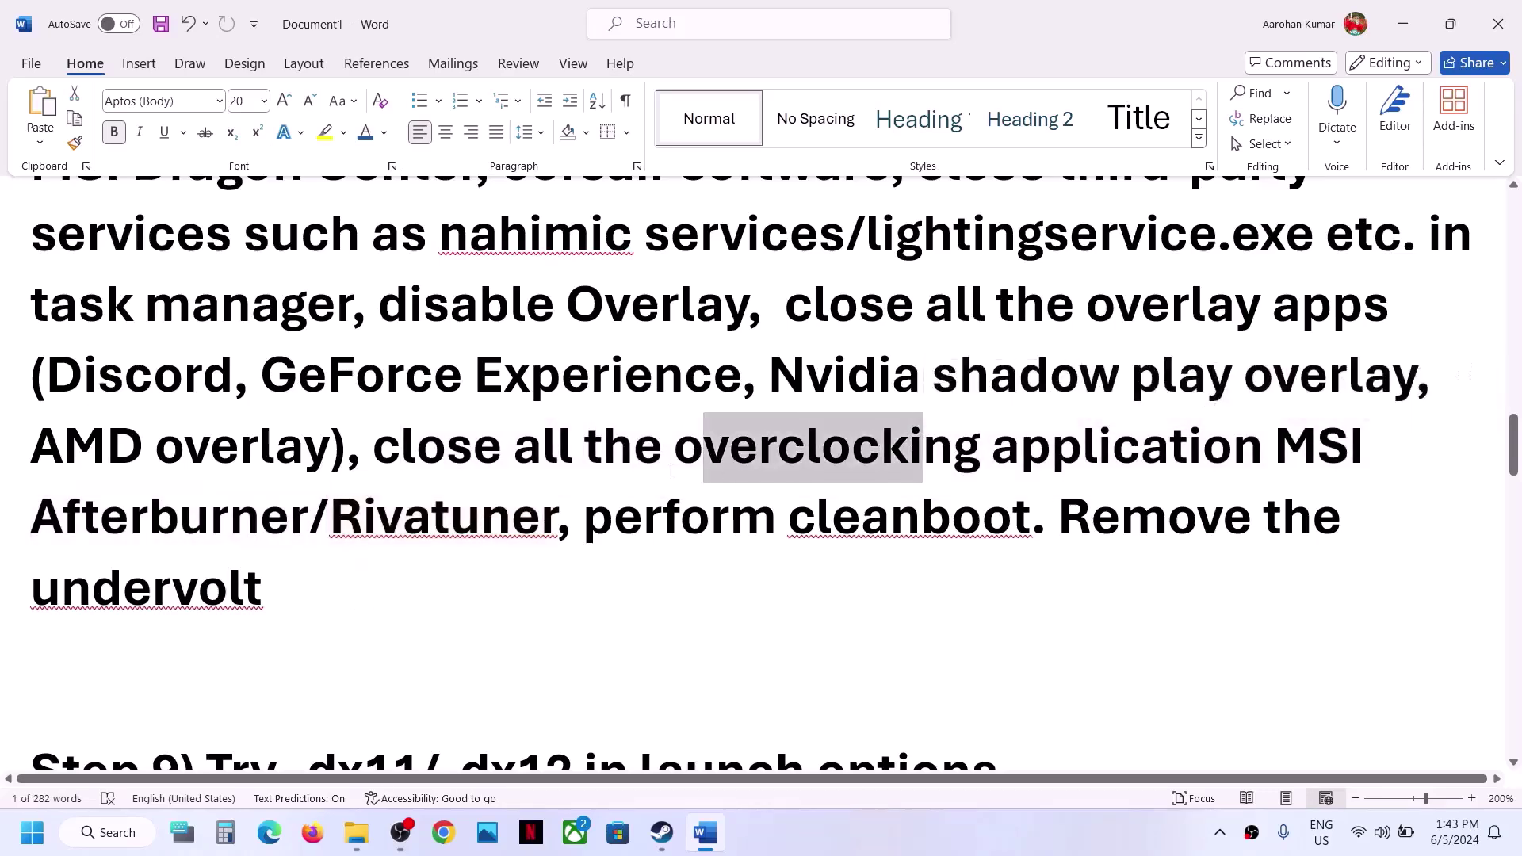
{"action": "left_click_drag", "start_coordinate": [584, 515], "coordinate": [860, 515]}
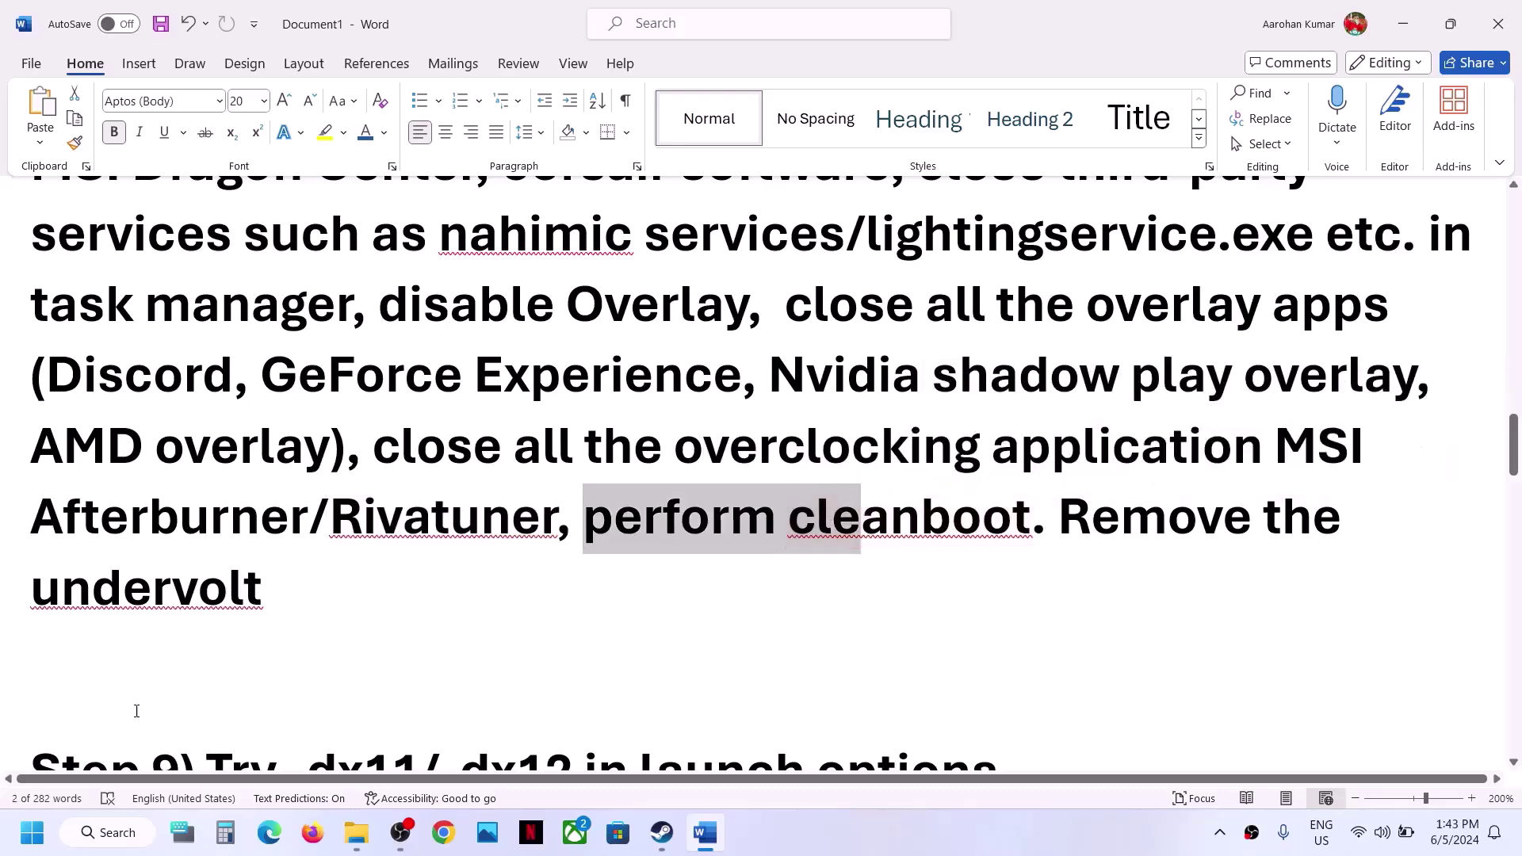
{"action": "left_click", "coordinate": [31, 834]}
{"action": "type", "text": "system"}
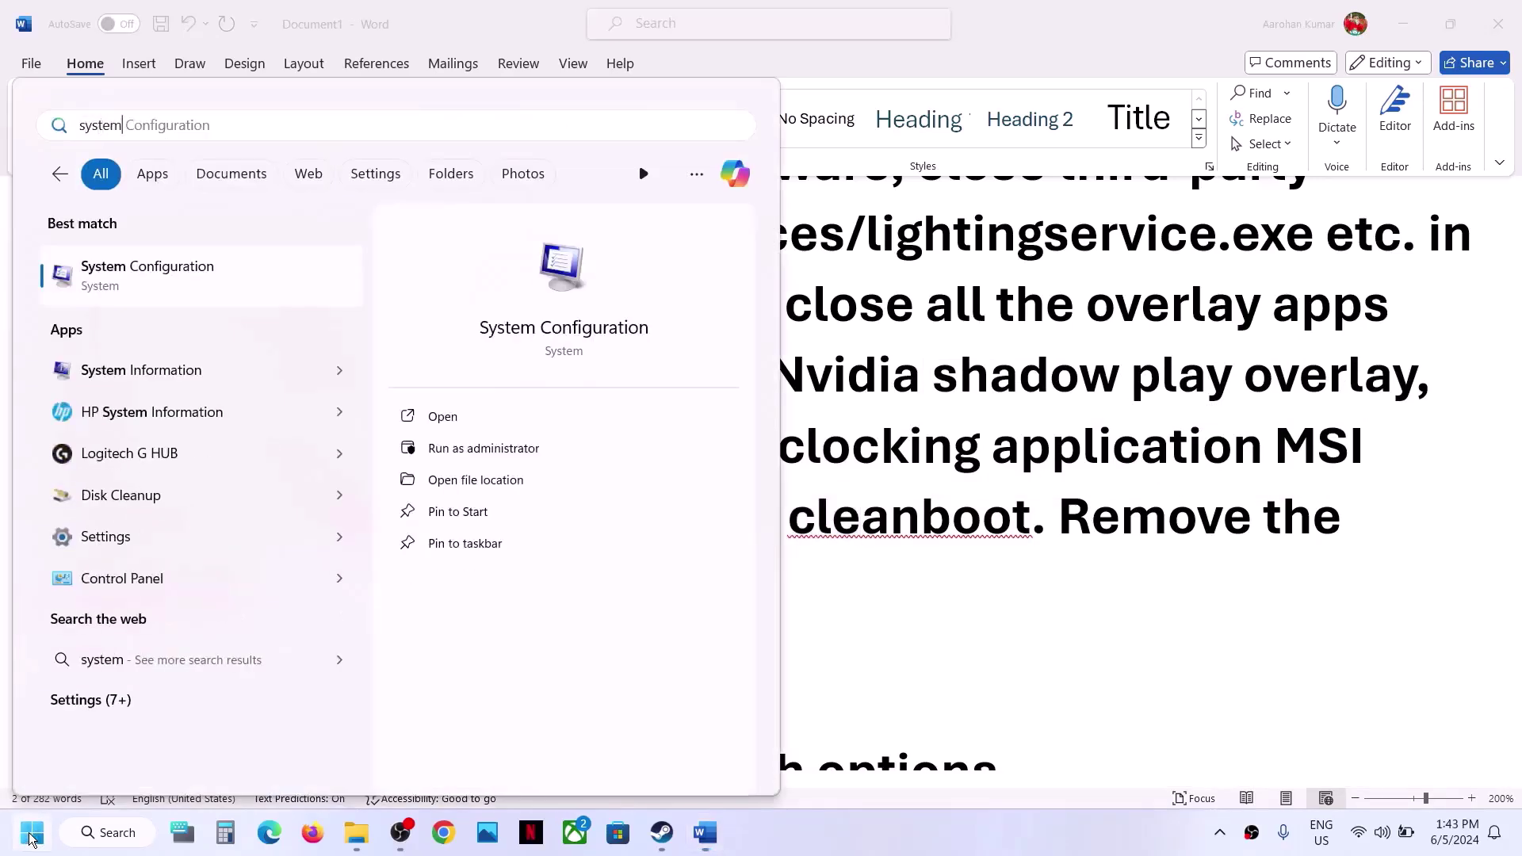
{"action": "left_click", "coordinate": [236, 264]}
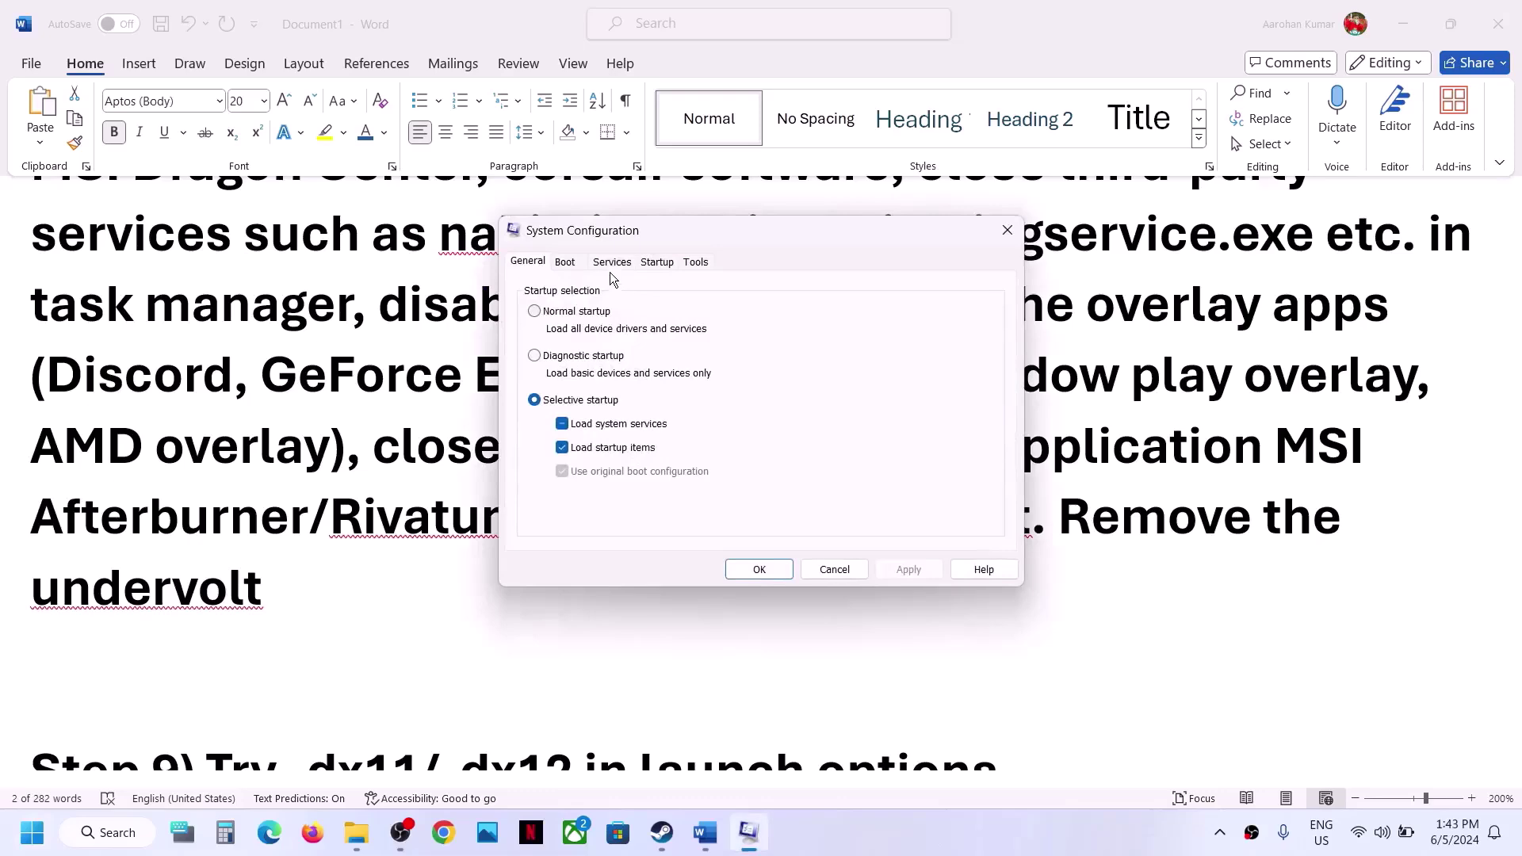
{"action": "left_click", "coordinate": [610, 263]}
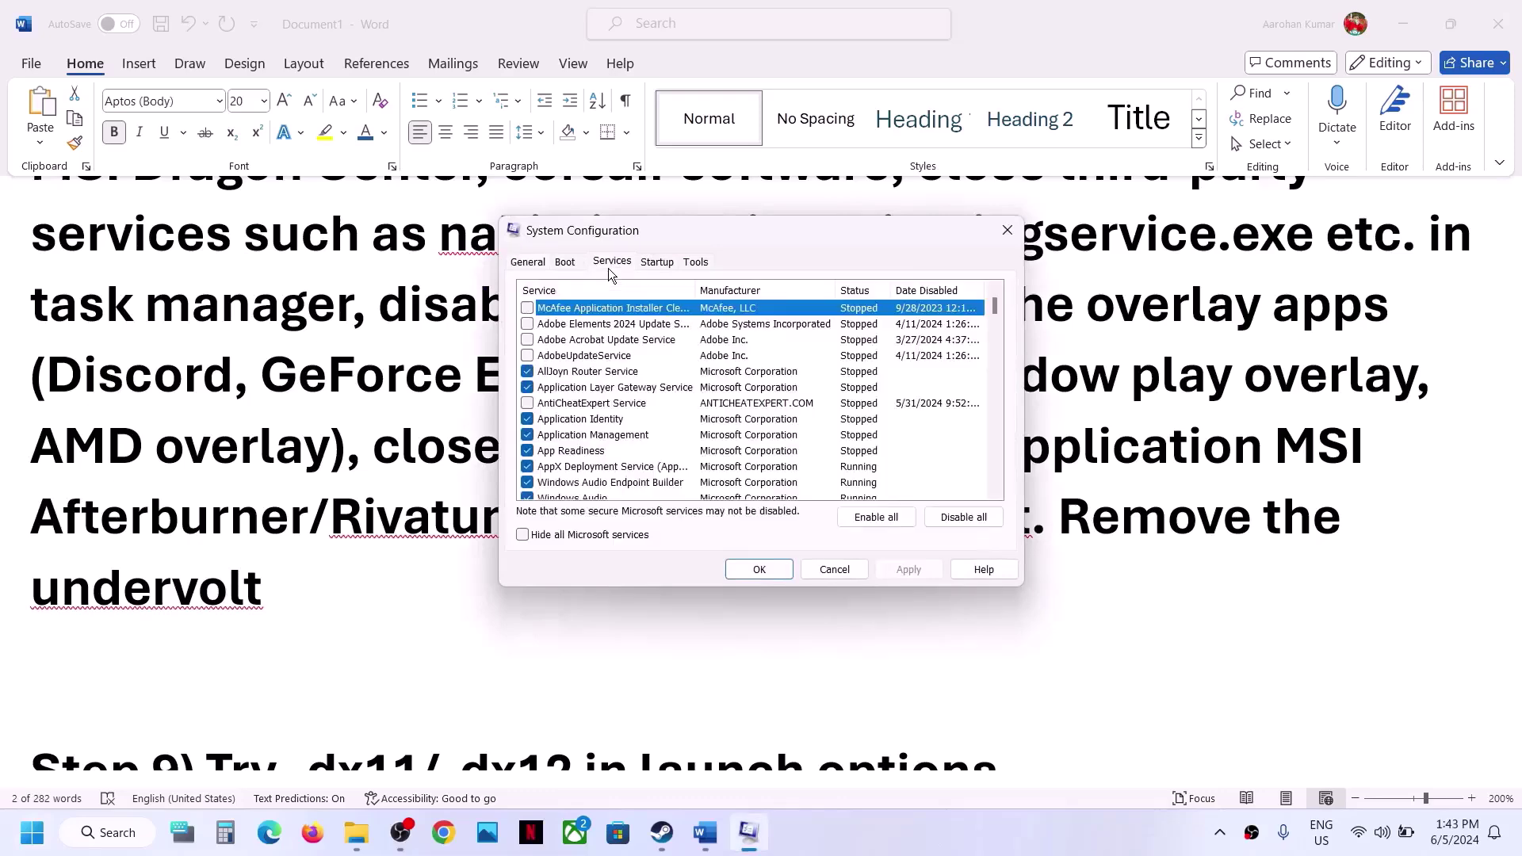
{"action": "left_click", "coordinate": [523, 535]}
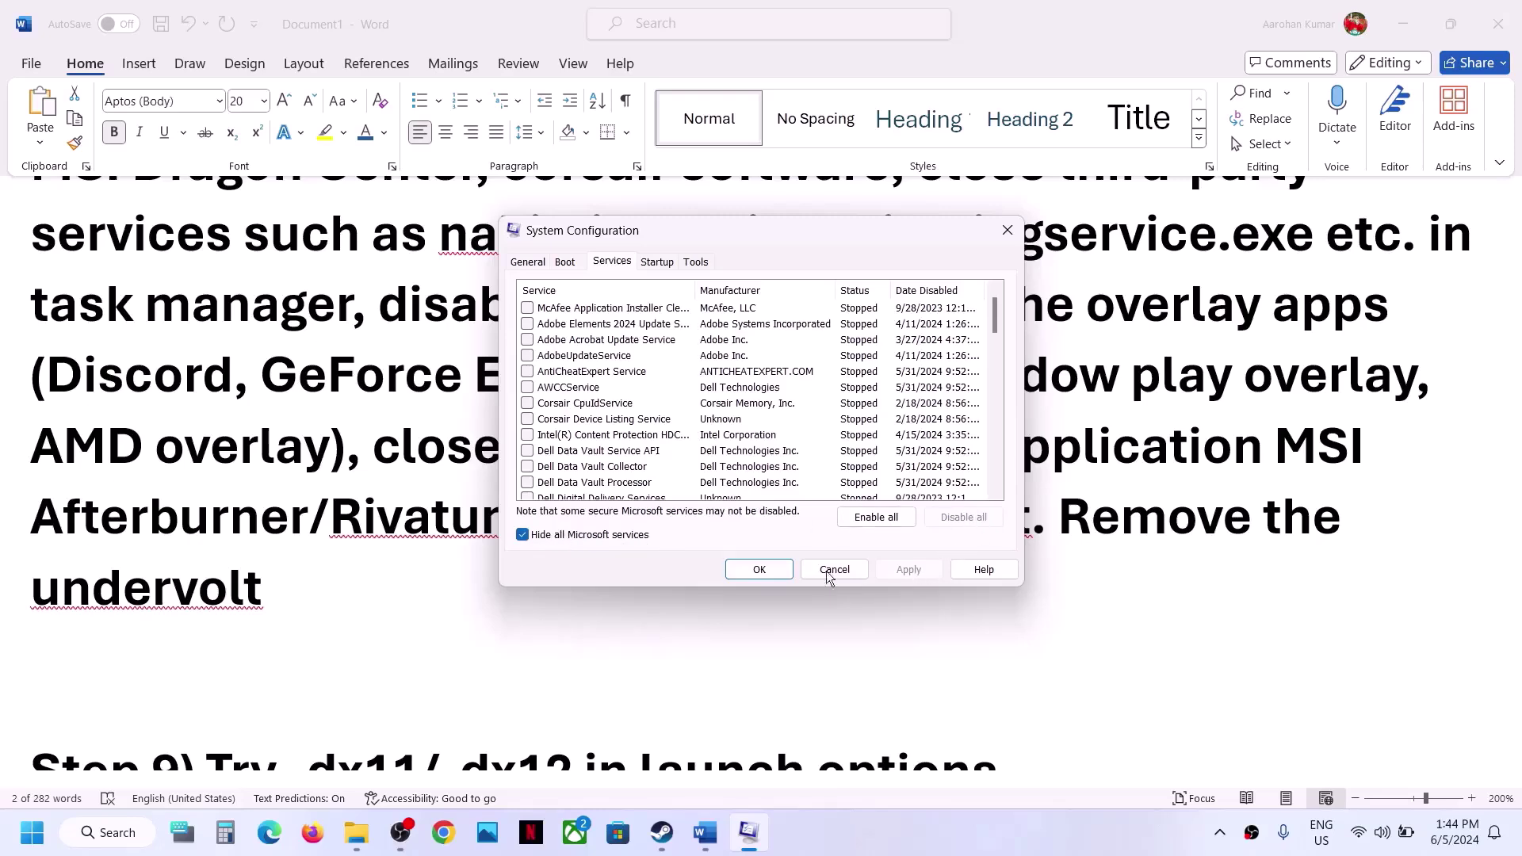
{"action": "left_click", "coordinate": [759, 569]}
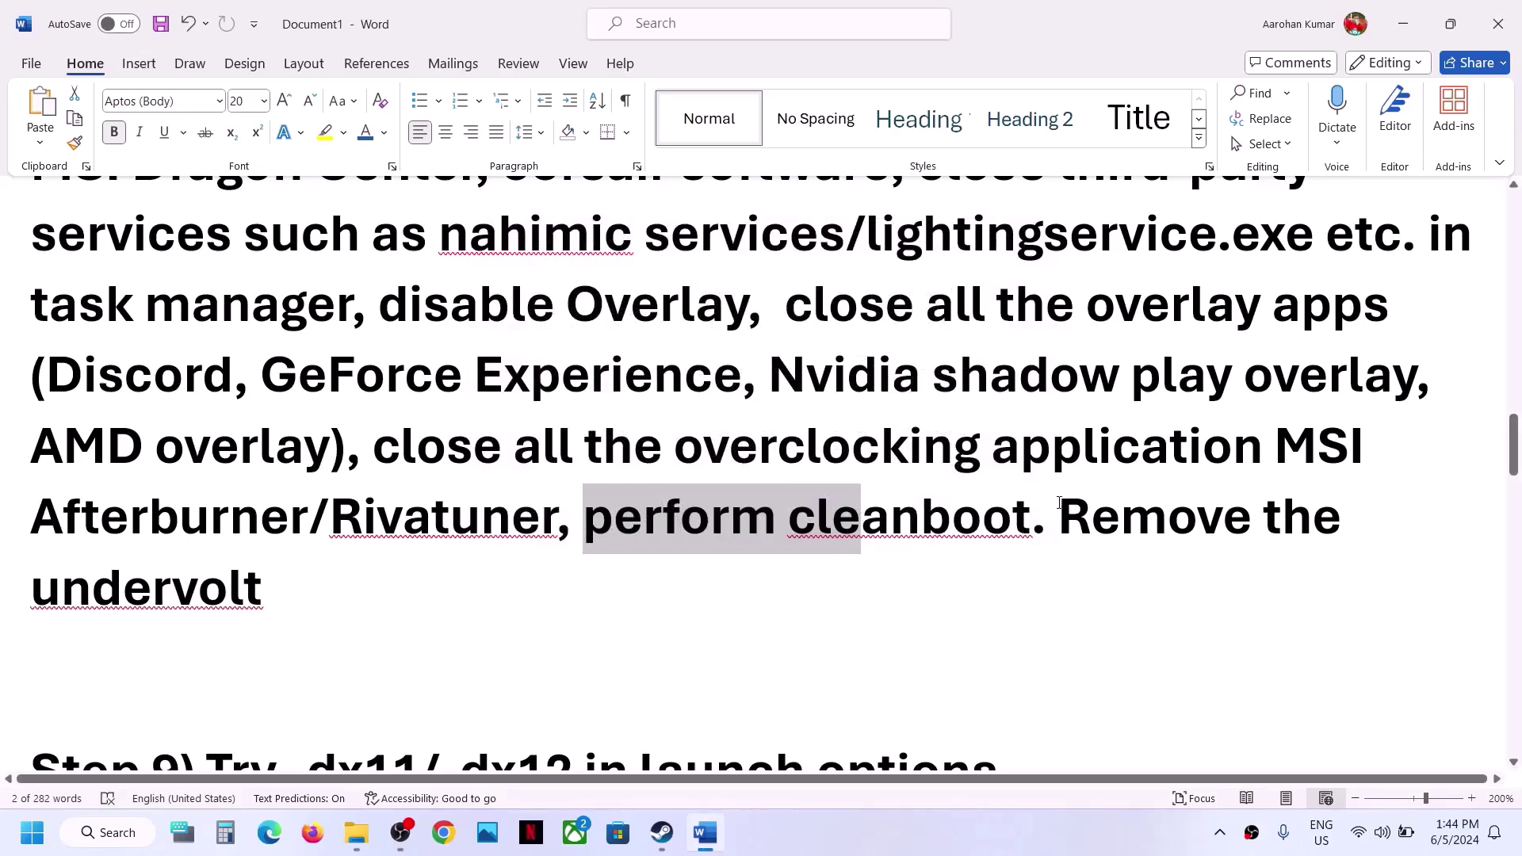
- Read the undervolt advice and Step 9, then switch to Steam and set Destiny 2's launch options to -dx11
{"action": "left_click_drag", "start_coordinate": [1059, 503], "coordinate": [353, 600]}
{"action": "scroll", "coordinate": [282, 450], "scroll_direction": "down", "scroll_amount": 3}
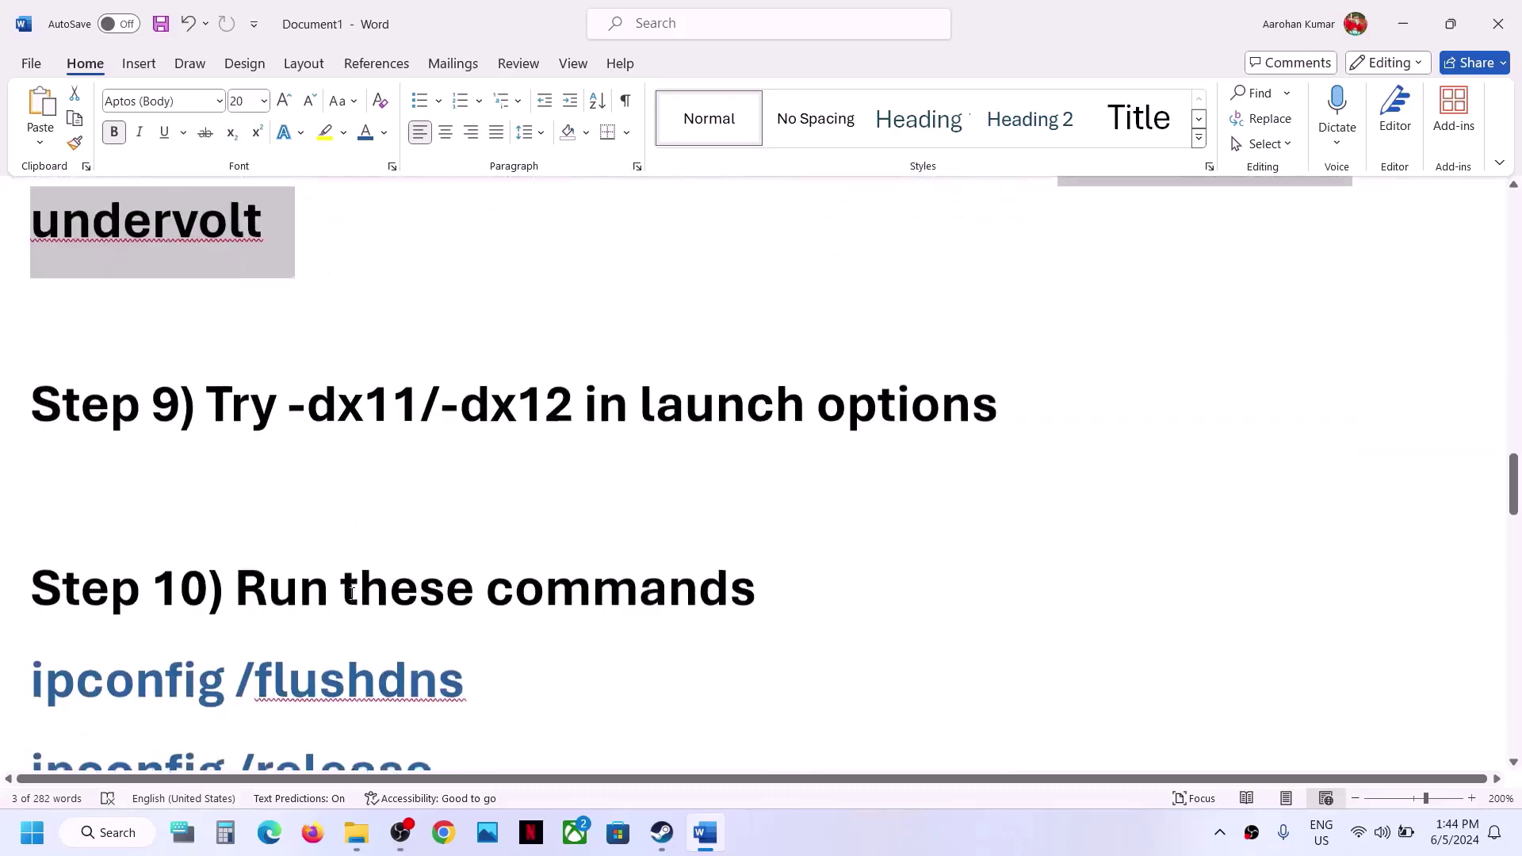
{"action": "left_click", "coordinate": [256, 399]}
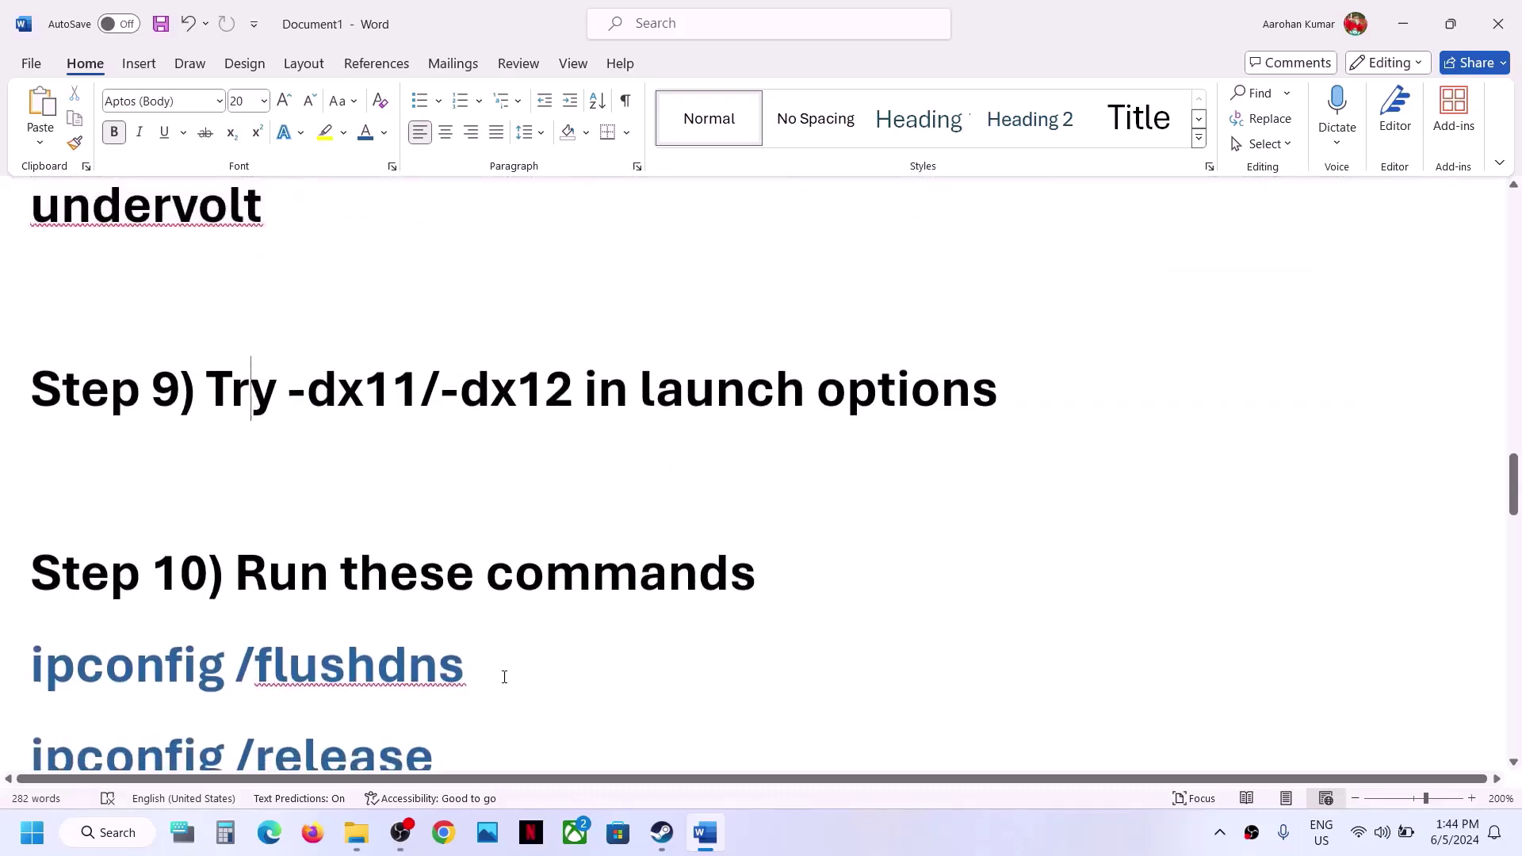
{"action": "left_click", "coordinate": [679, 849]}
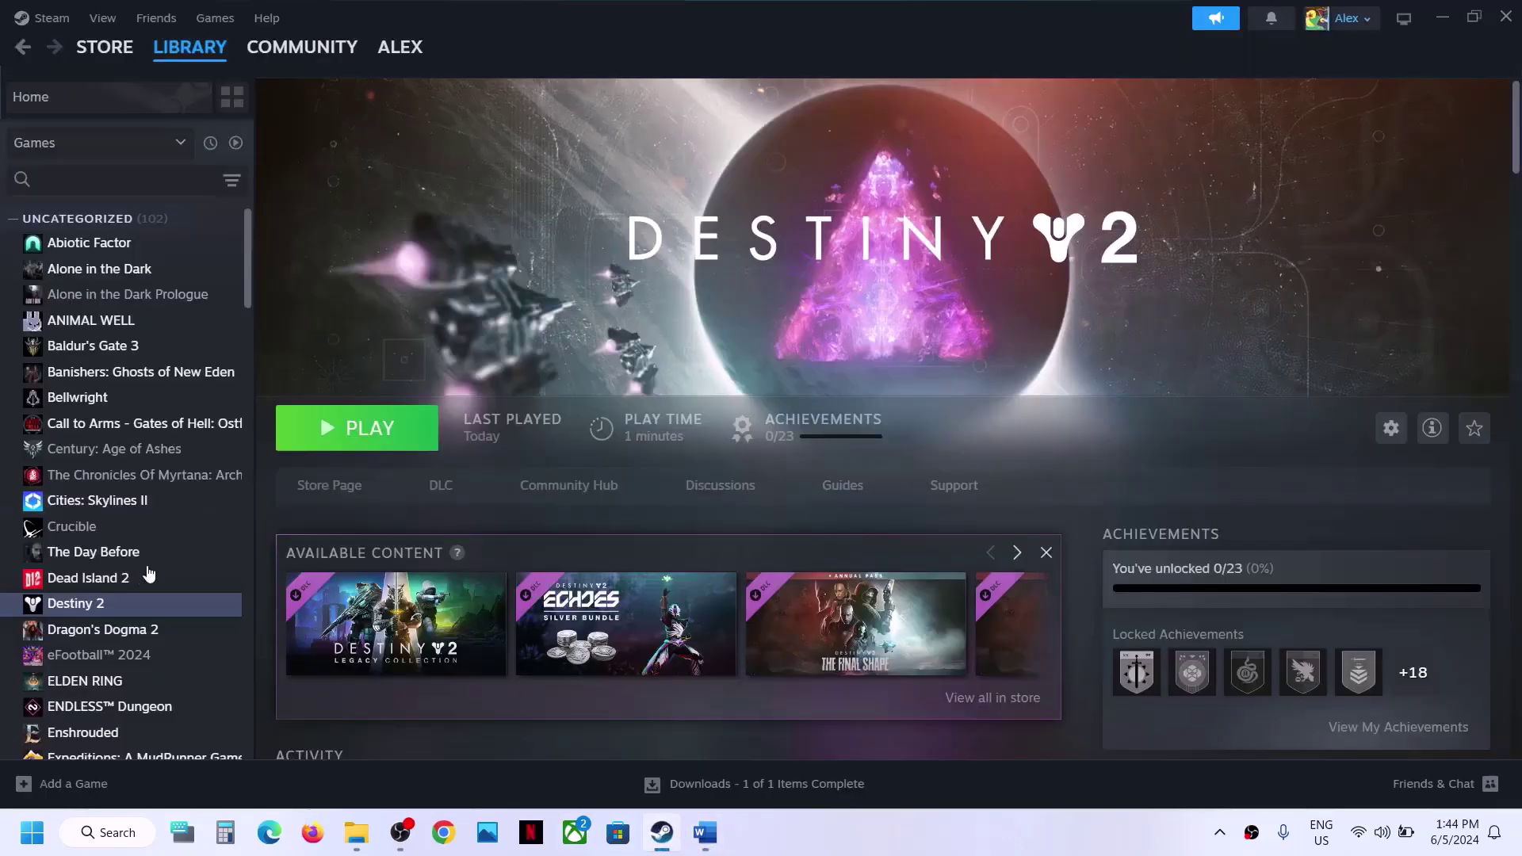
{"action": "right_click", "coordinate": [132, 615]}
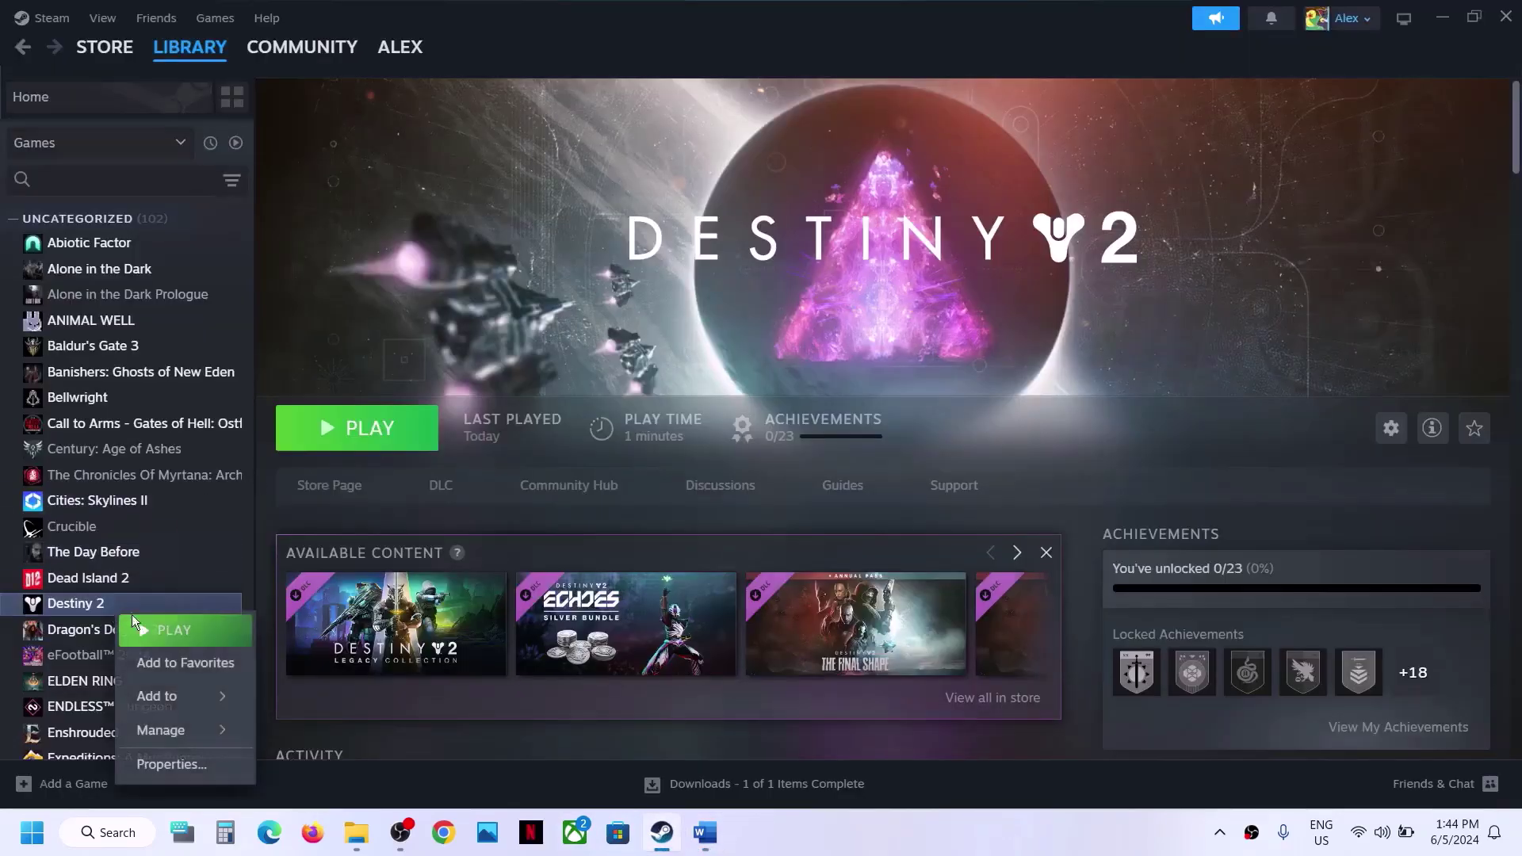
{"action": "left_click", "coordinate": [210, 764]}
{"action": "left_click", "coordinate": [620, 410]}
{"action": "type", "text": "-dx11"}
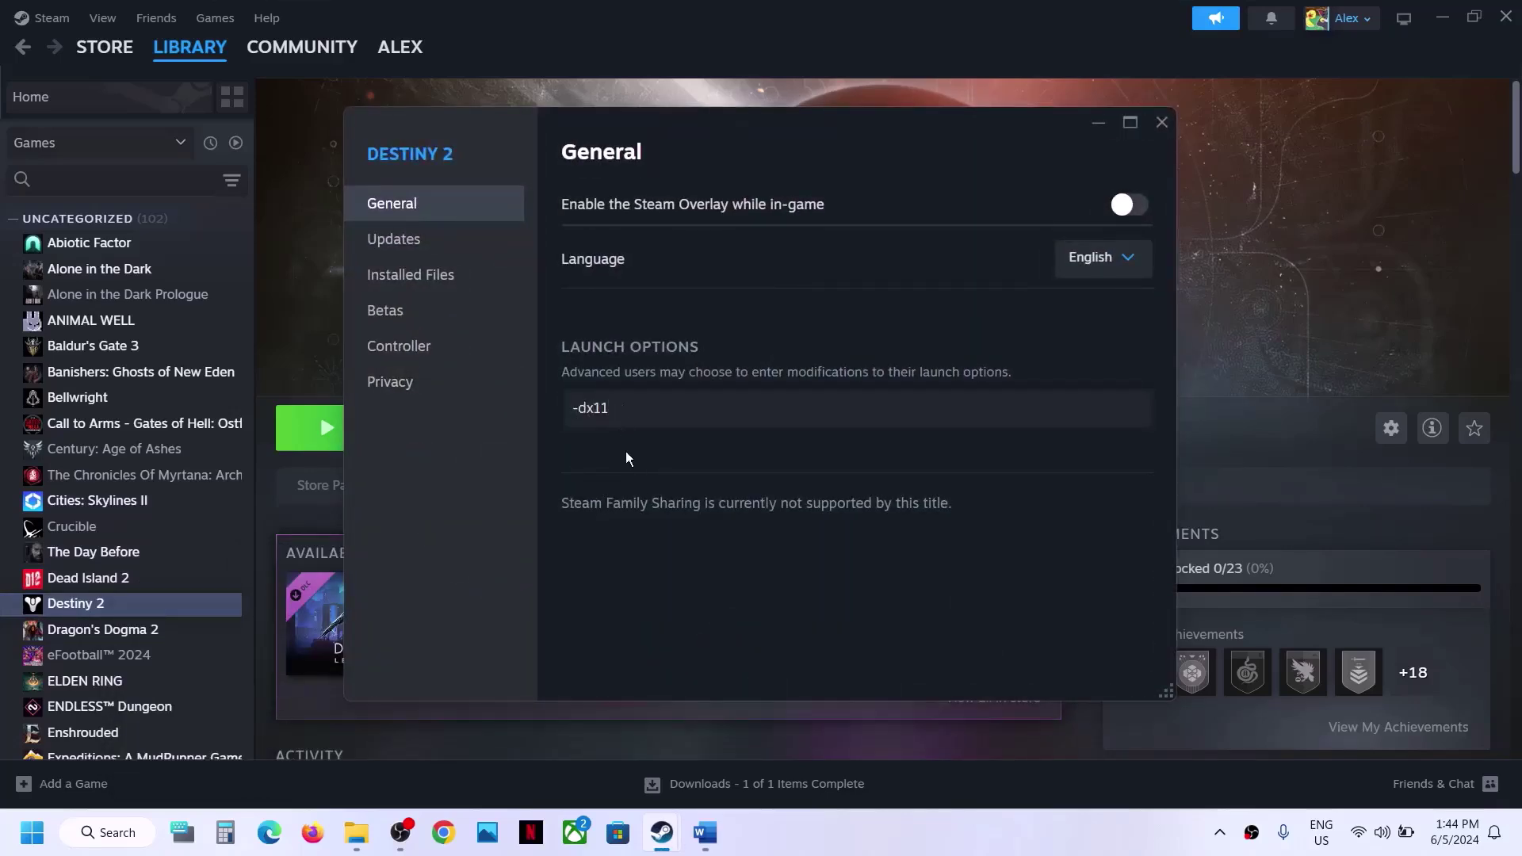
{"action": "left_click", "coordinate": [1162, 122]}
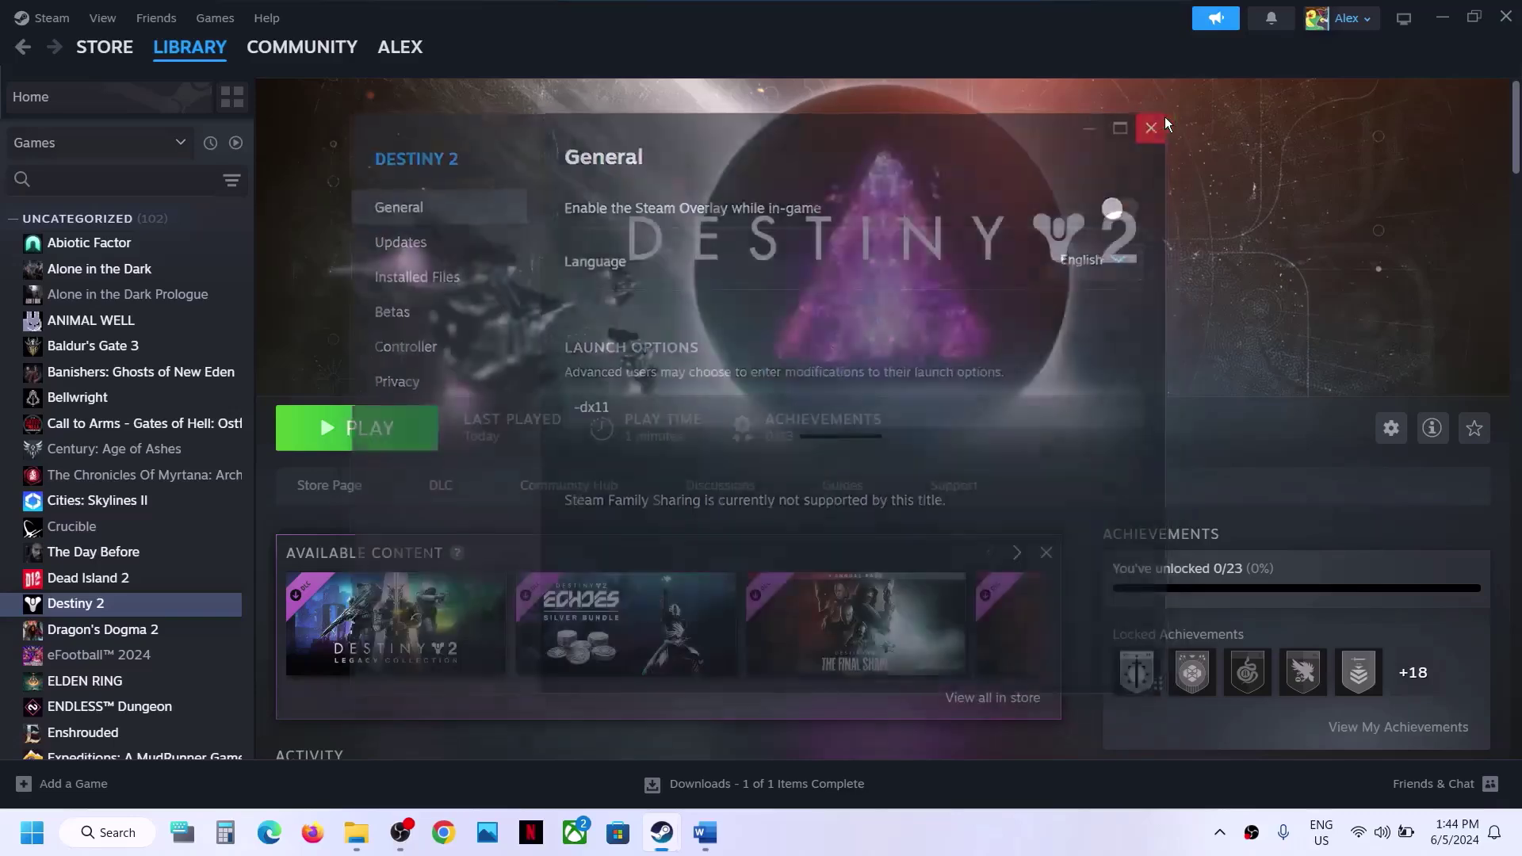
- Reopen Destiny 2's properties and replace the launch option with -dx12
{"action": "right_click", "coordinate": [160, 614]}
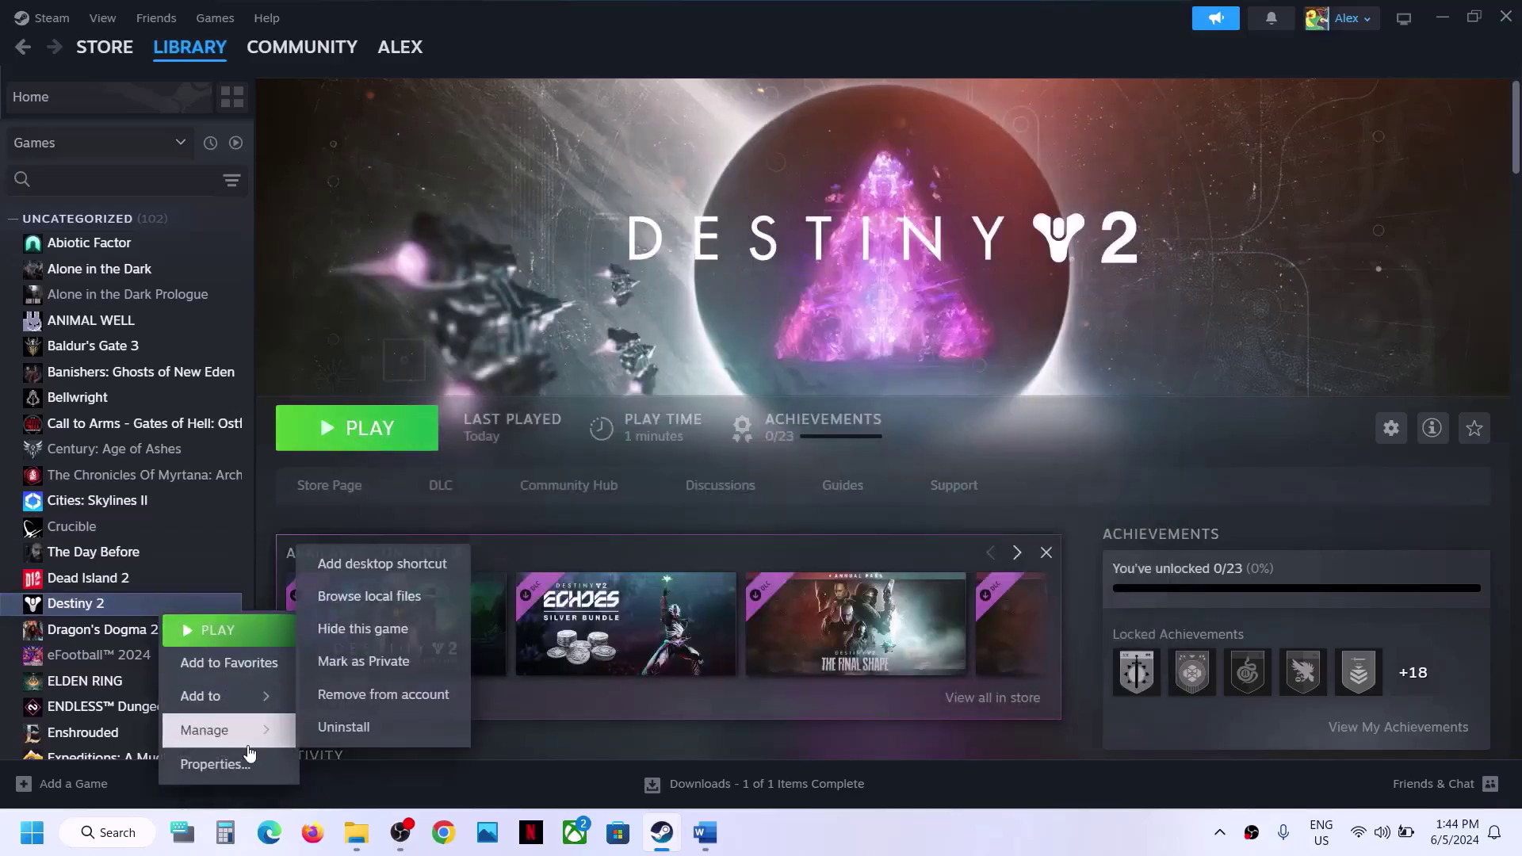
{"action": "left_click", "coordinate": [230, 763]}
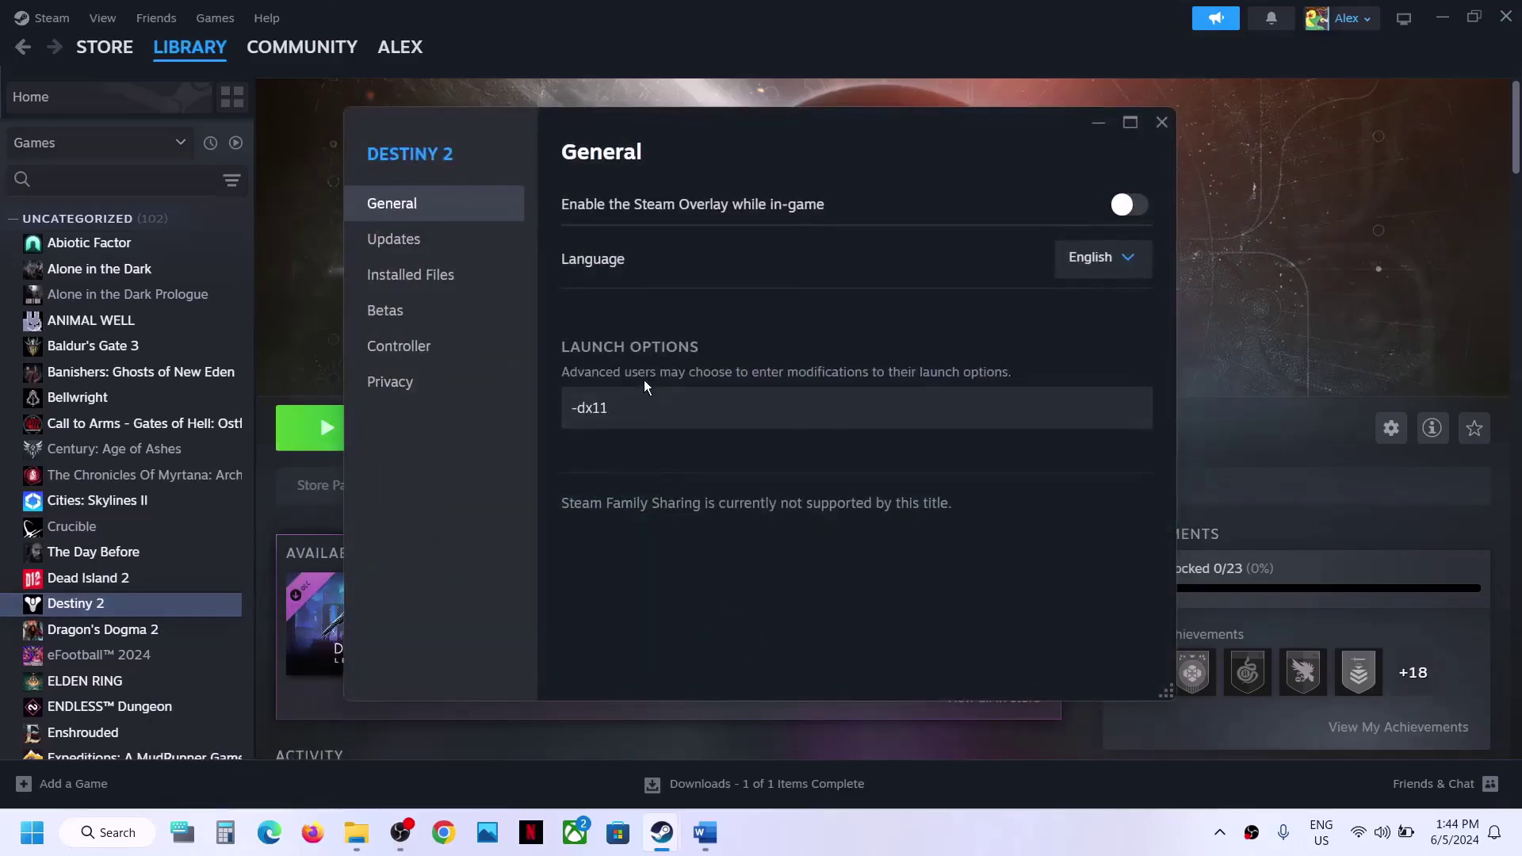
{"action": "left_click_drag", "start_coordinate": [635, 397], "coordinate": [496, 421]}
{"action": "type", "text": "-dx12"}
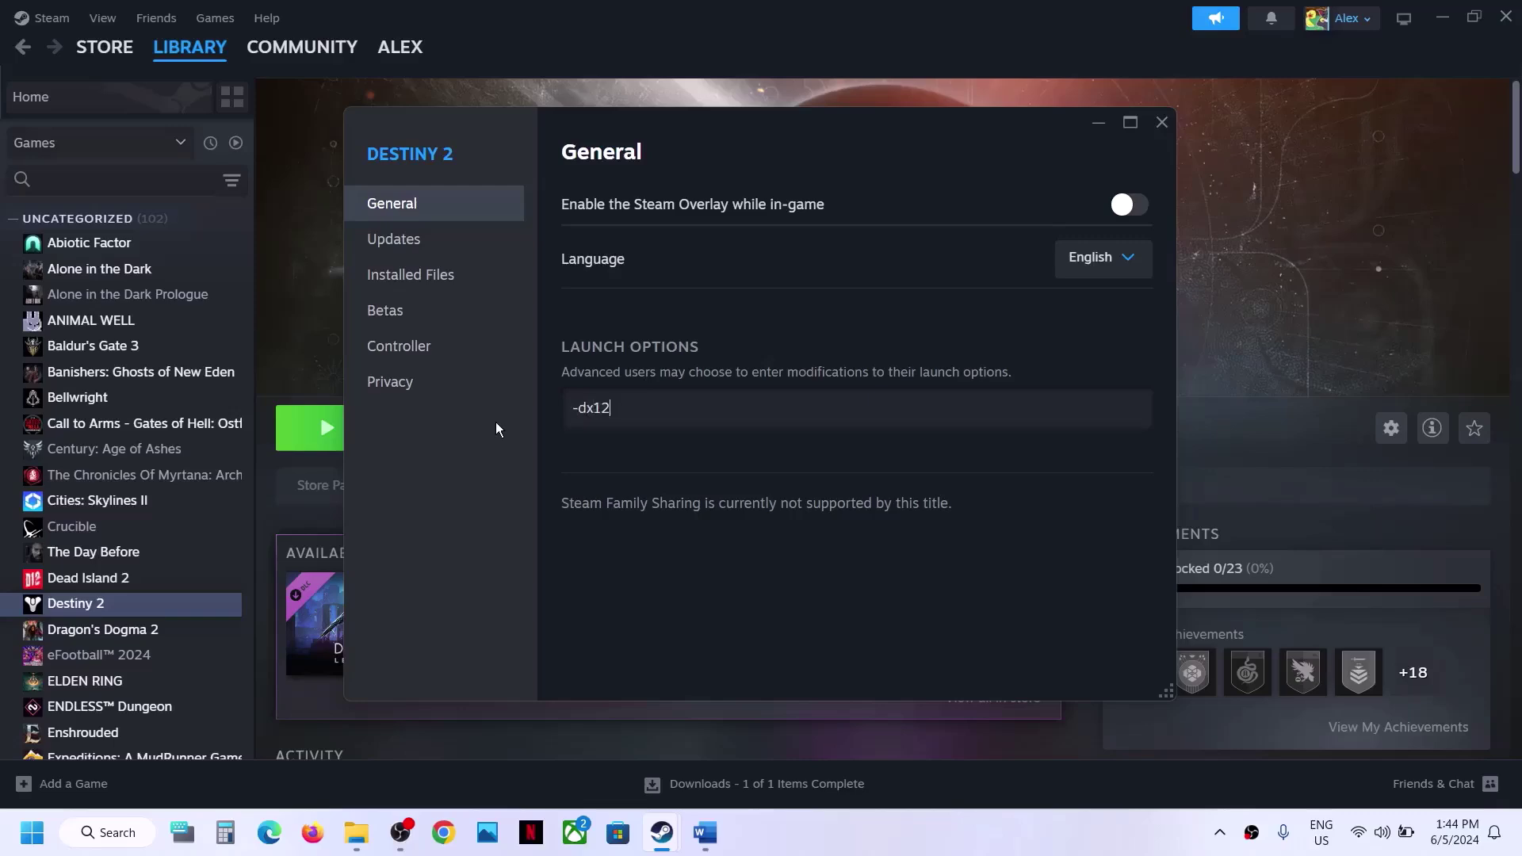
{"action": "left_click", "coordinate": [617, 482]}
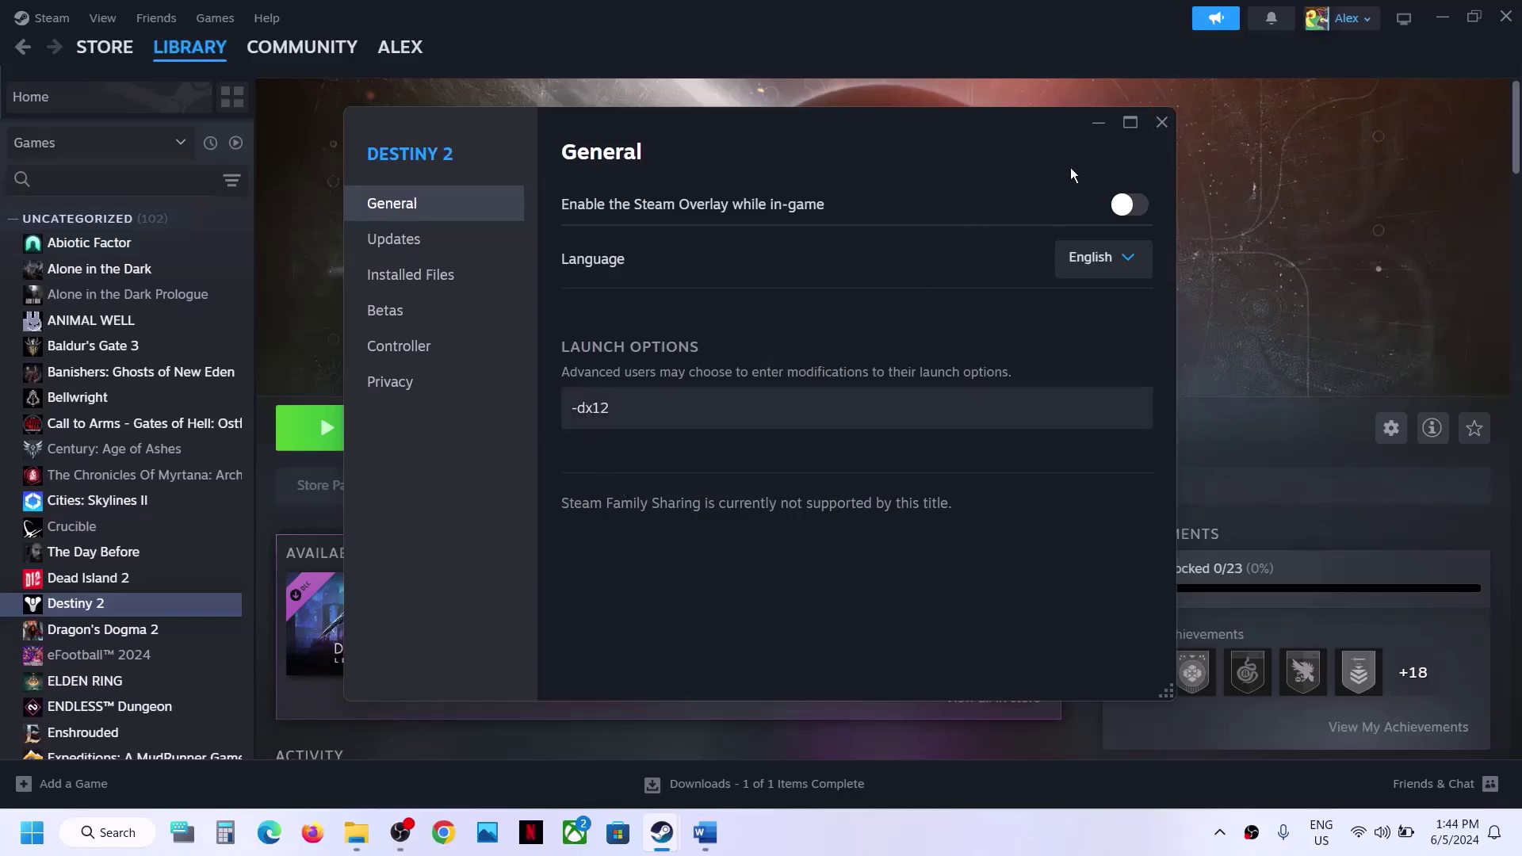
{"action": "left_click", "coordinate": [1167, 135]}
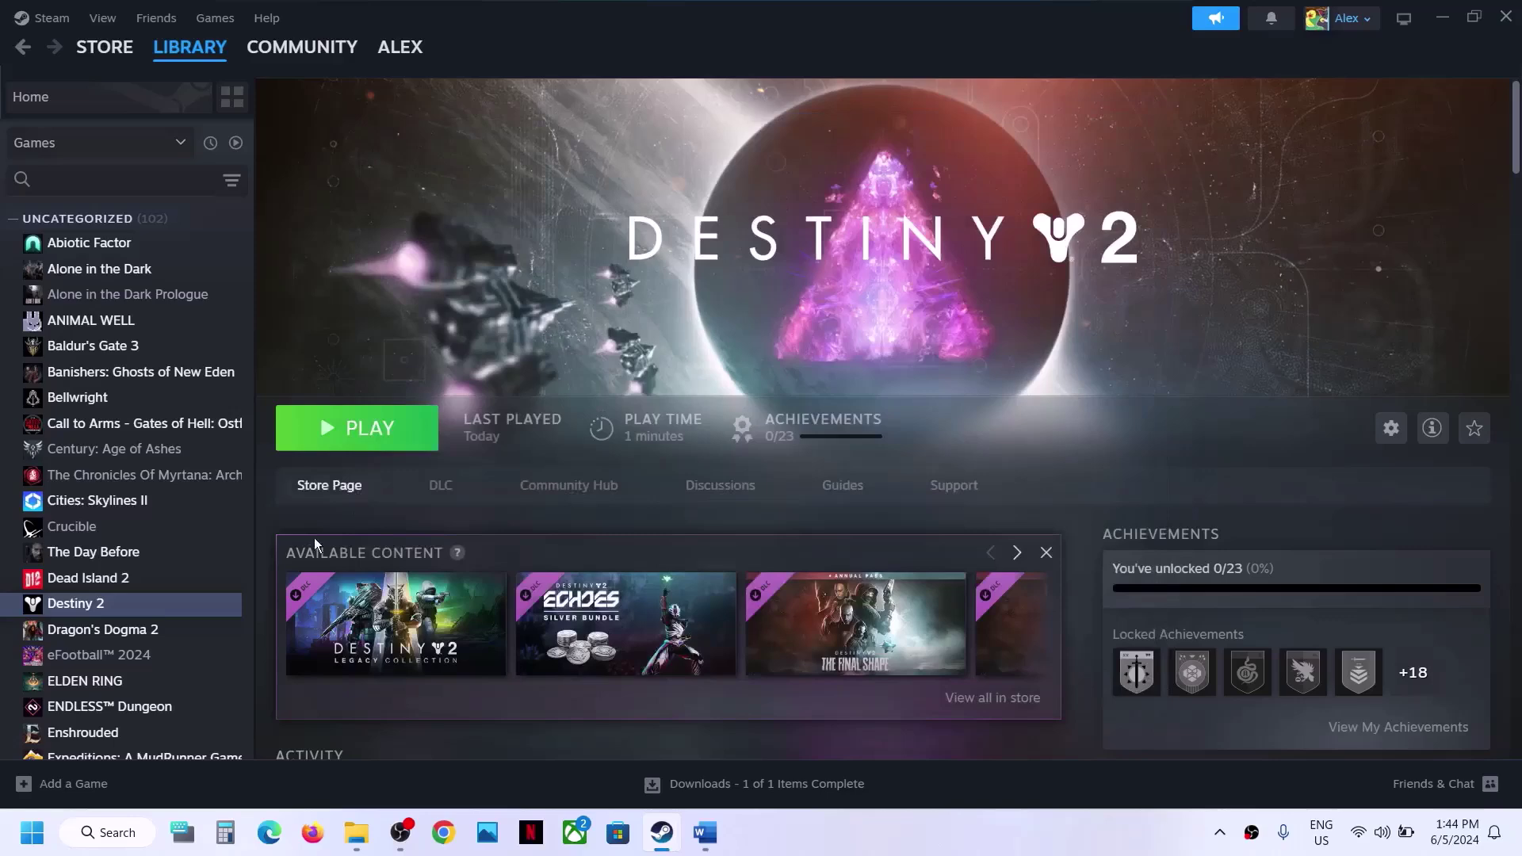
- Clear the launch options in Destiny 2's properties and close the properties window
{"action": "right_click", "coordinate": [212, 608]}
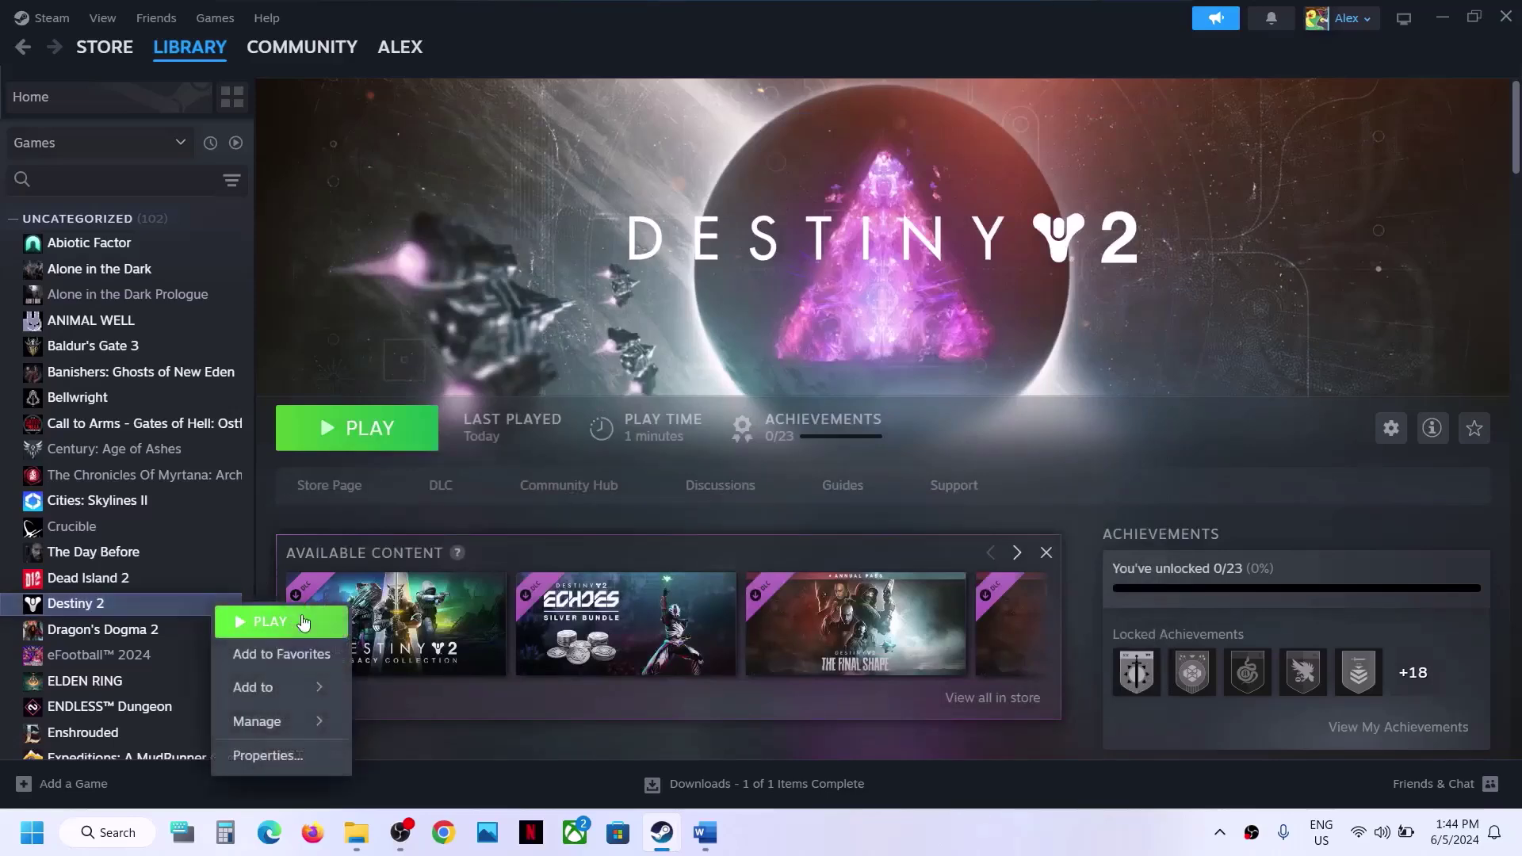
{"action": "left_click", "coordinate": [258, 753]}
{"action": "left_click_drag", "start_coordinate": [638, 406], "coordinate": [435, 439]}
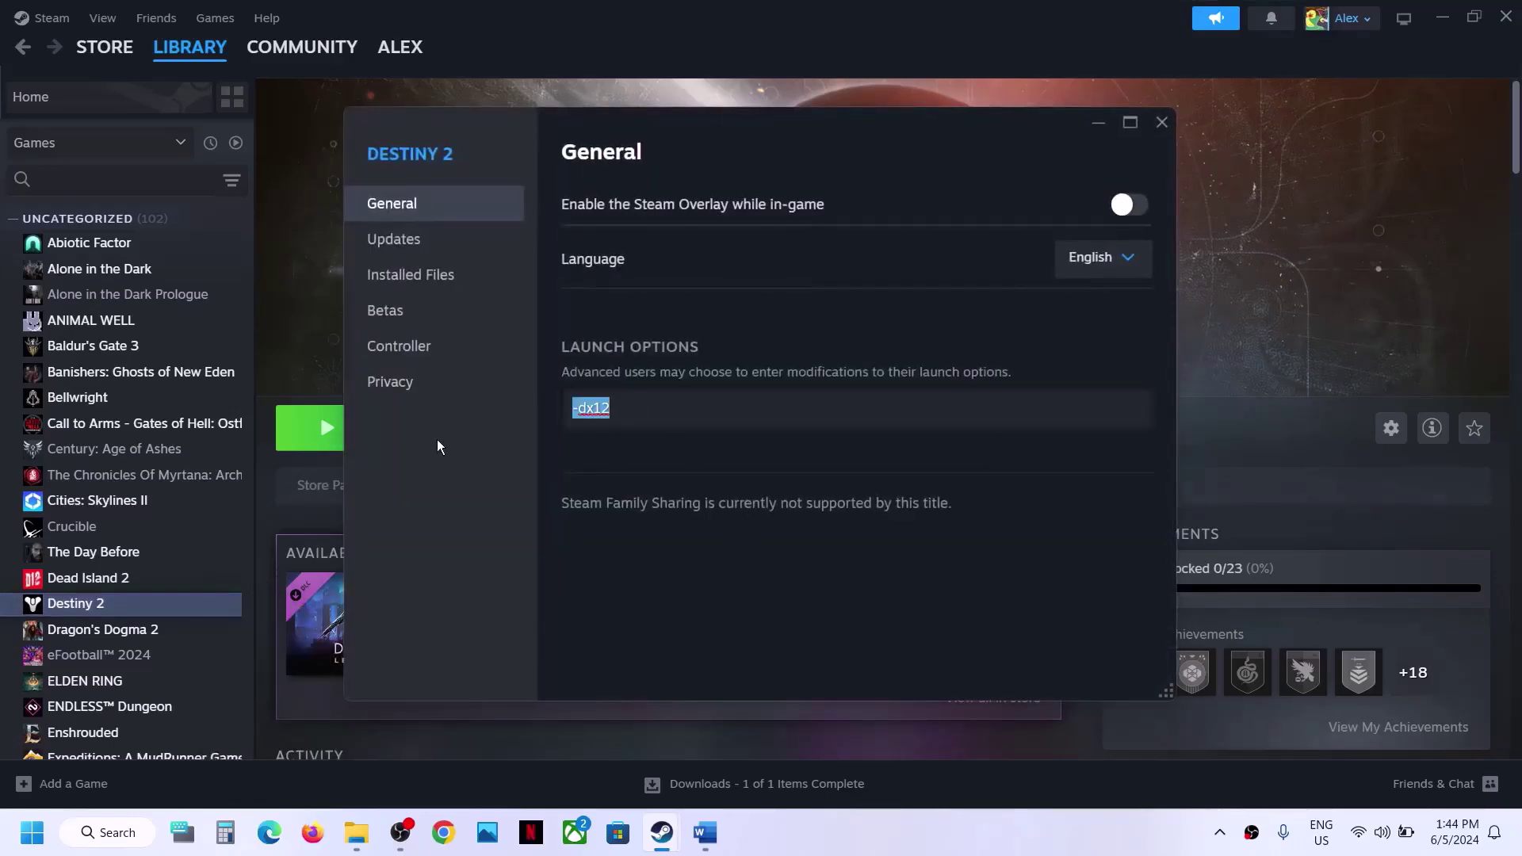
{"action": "key", "text": "BackSpace"}
{"action": "left_click", "coordinate": [772, 512]}
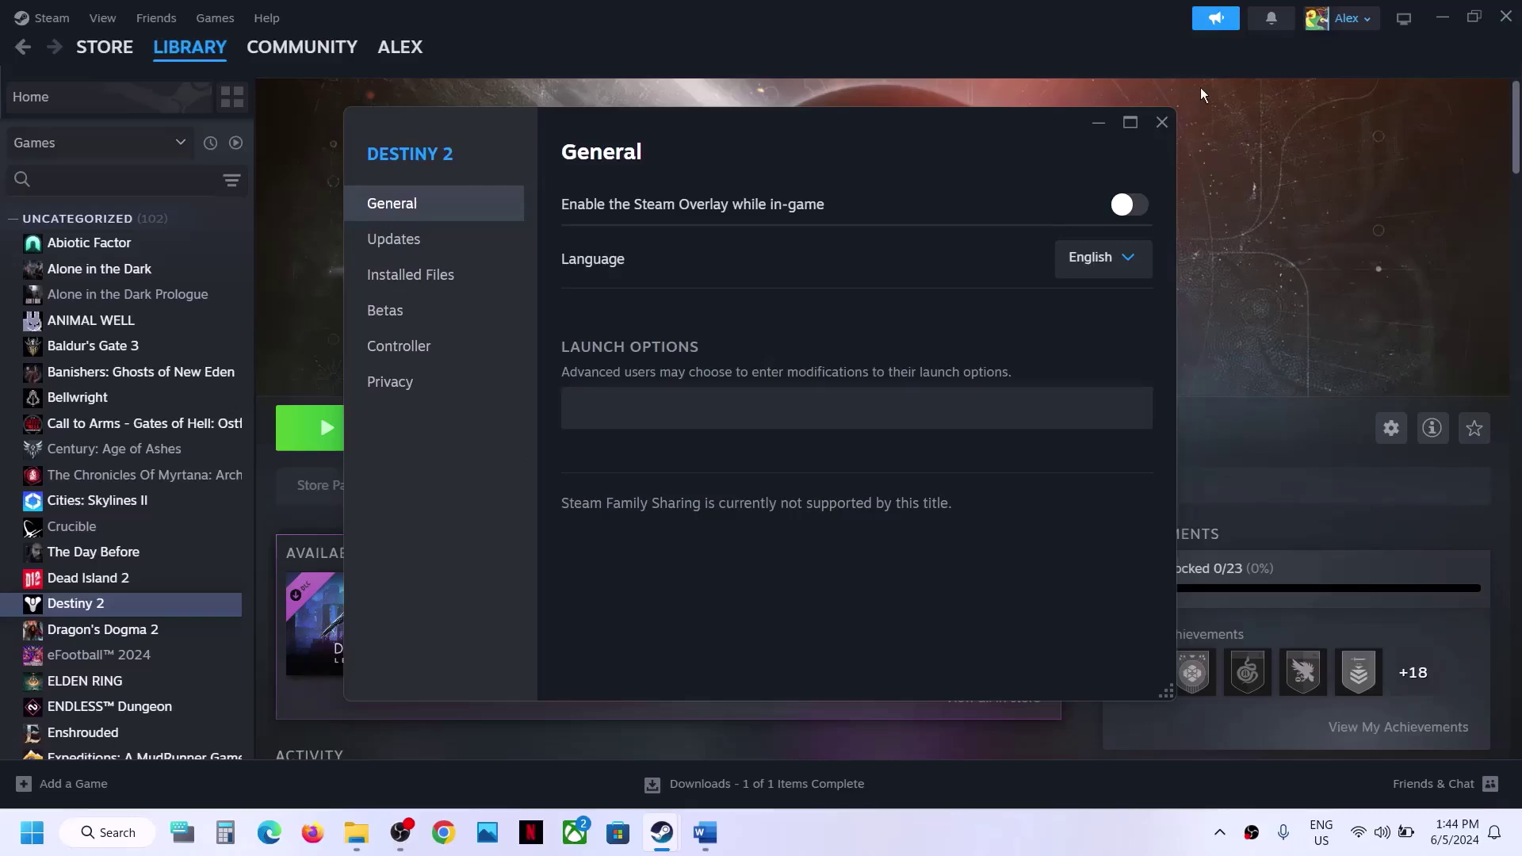
{"action": "left_click", "coordinate": [1162, 122]}
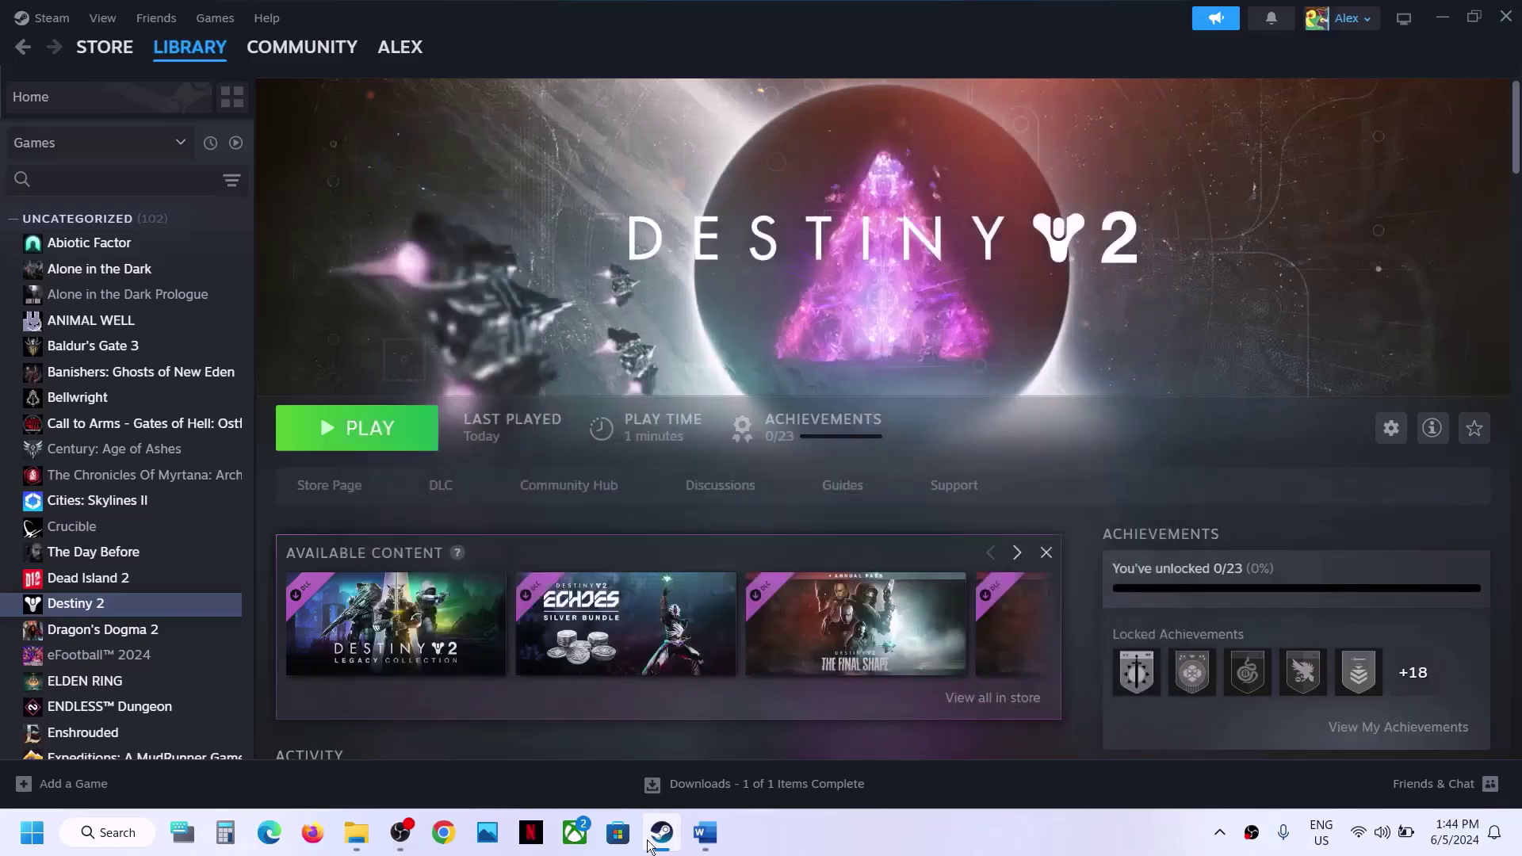
- Return to the Word document and copy the ipconfig /flushdns command from Step 10
{"action": "left_click", "coordinate": [704, 833]}
{"action": "scroll", "coordinate": [579, 511], "scroll_direction": "down", "scroll_amount": 3}
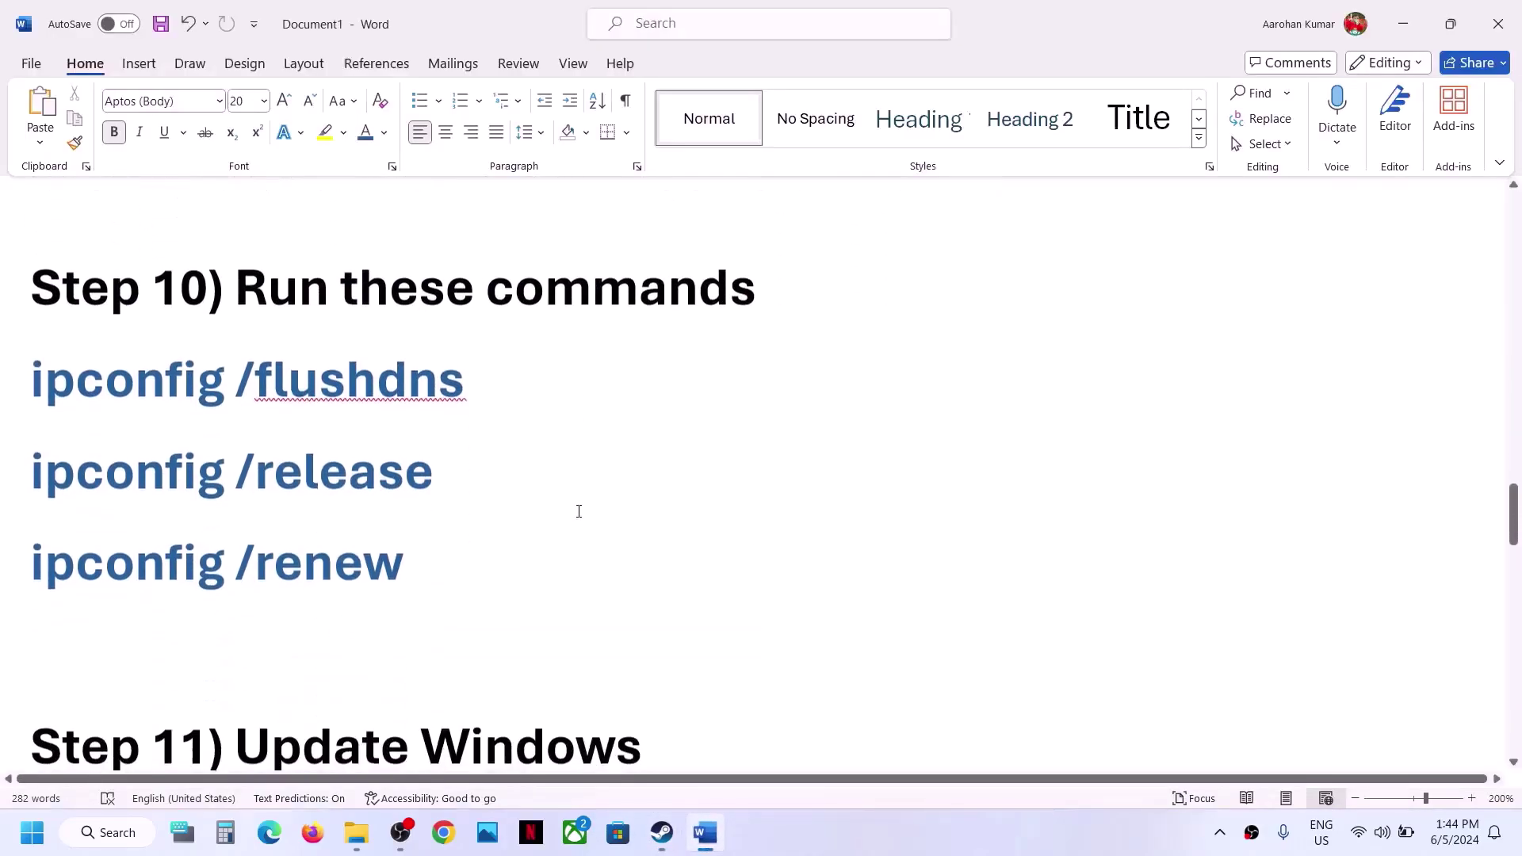
{"action": "scroll", "coordinate": [578, 511], "scroll_direction": "up", "scroll_amount": 1}
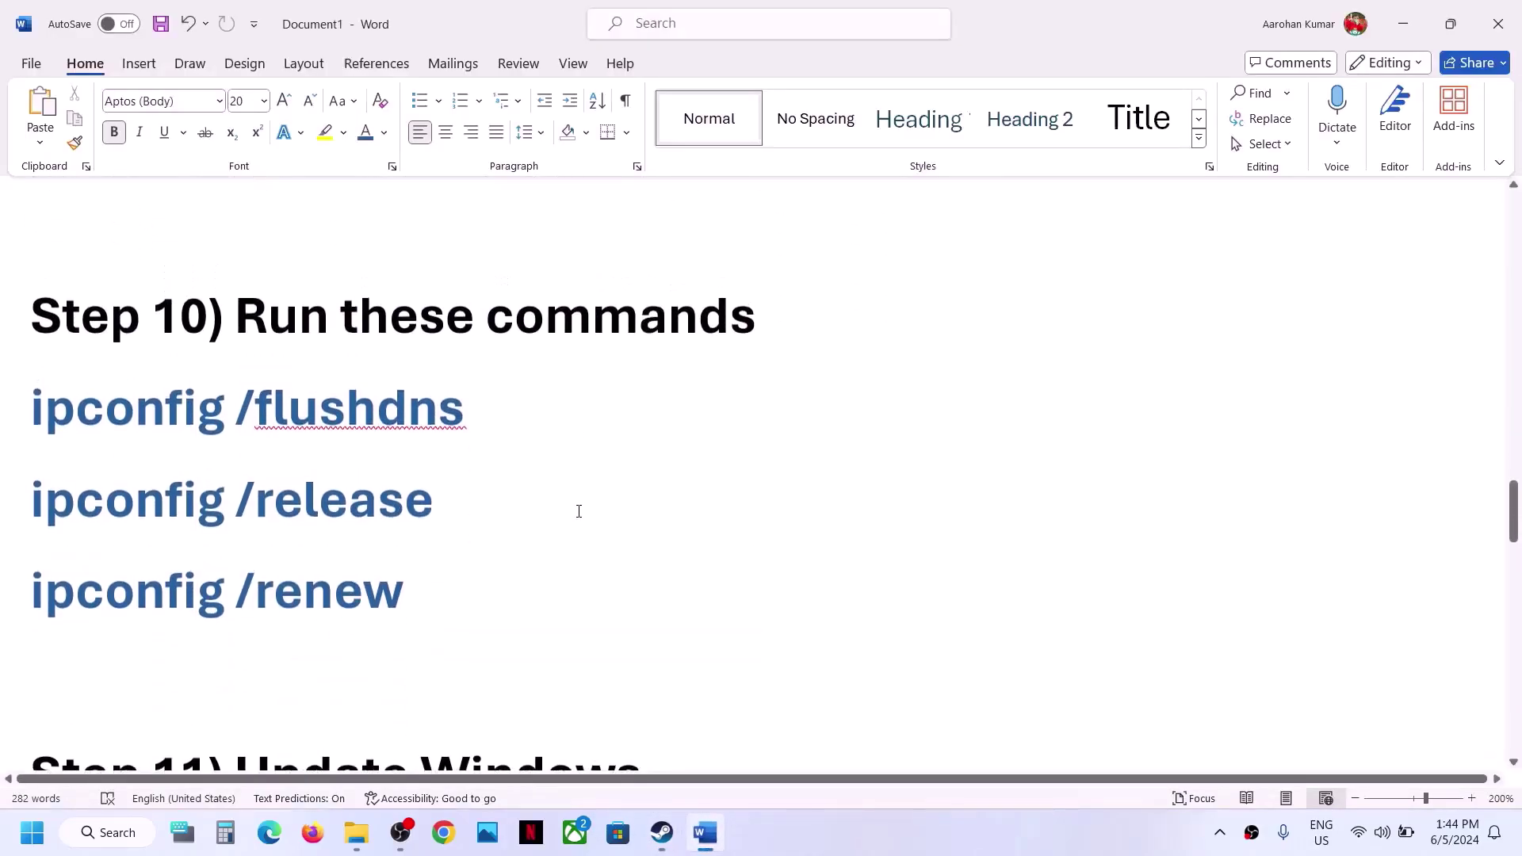
{"action": "triple_click", "coordinate": [503, 414]}
{"action": "key", "text": "ctrl+c"}
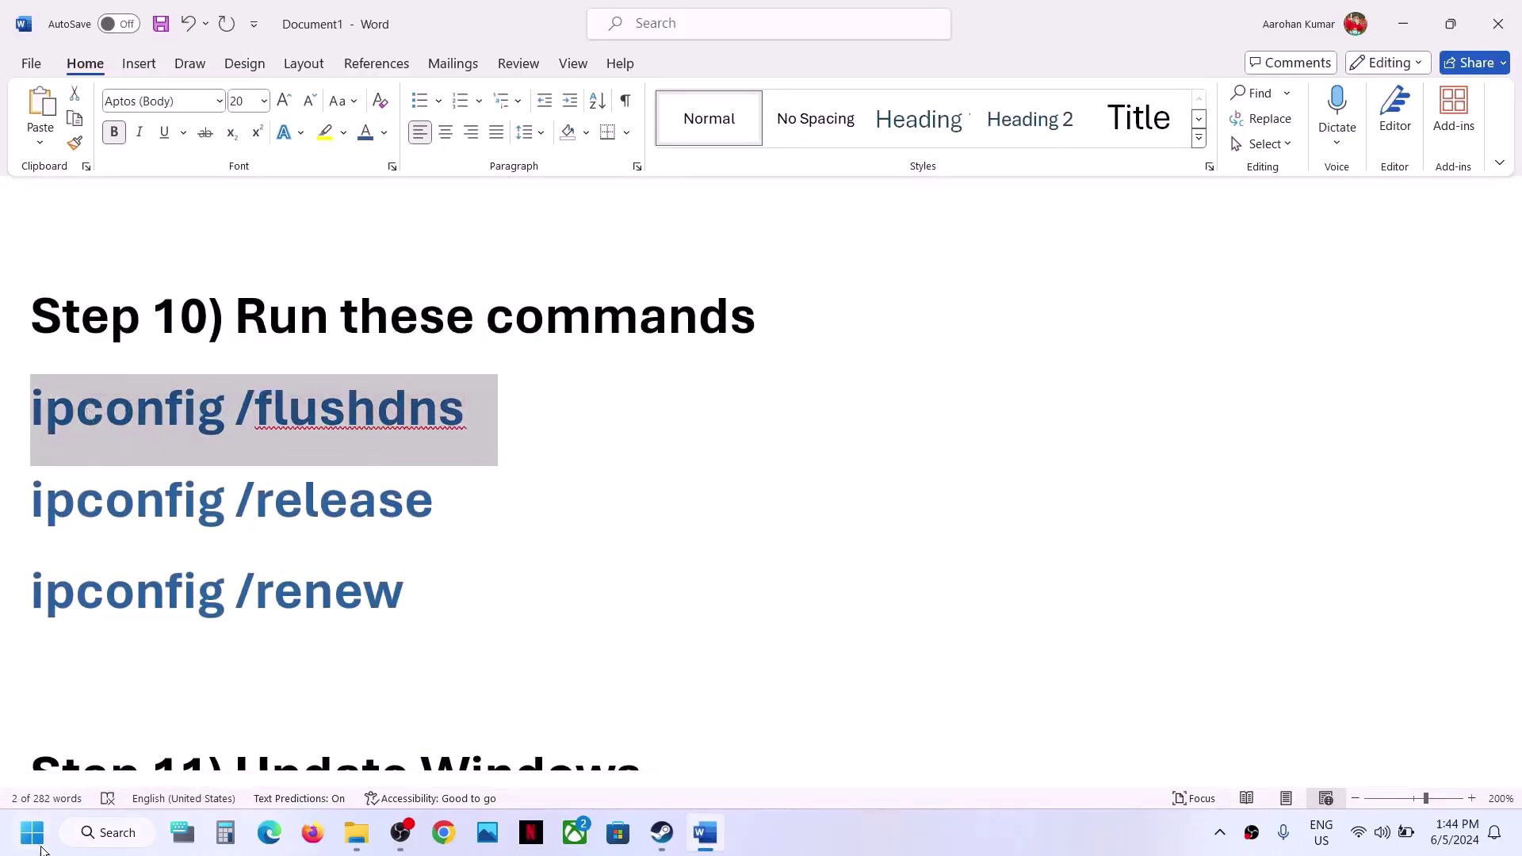
- Open Command Prompt as administrator, allow it to make changes, and run ipconfig /flushdns
{"action": "left_click", "coordinate": [40, 848]}
{"action": "type", "text": "cmd"}
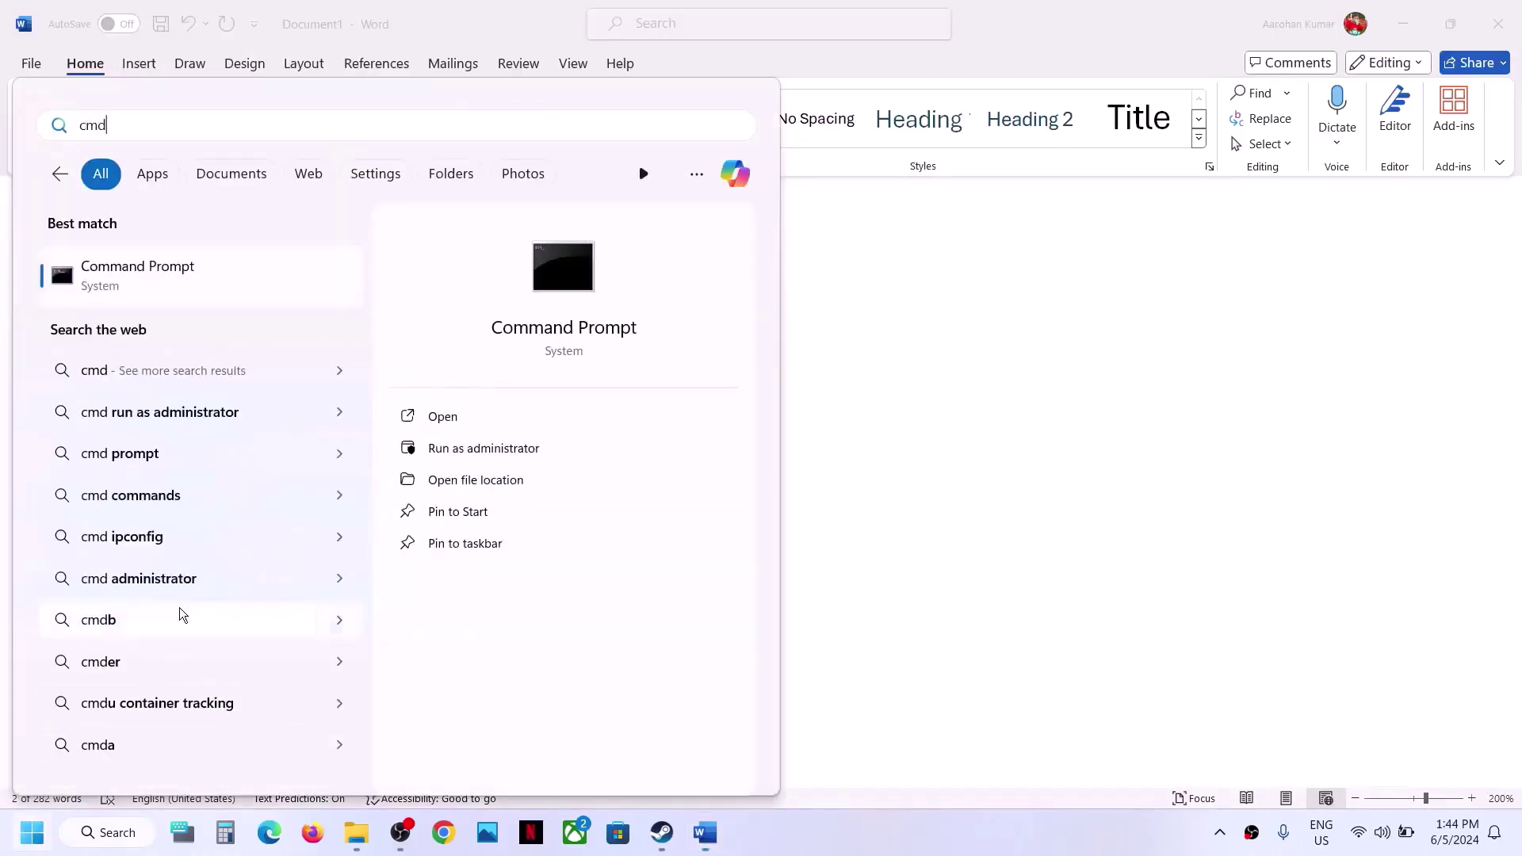
{"action": "right_click", "coordinate": [150, 282]}
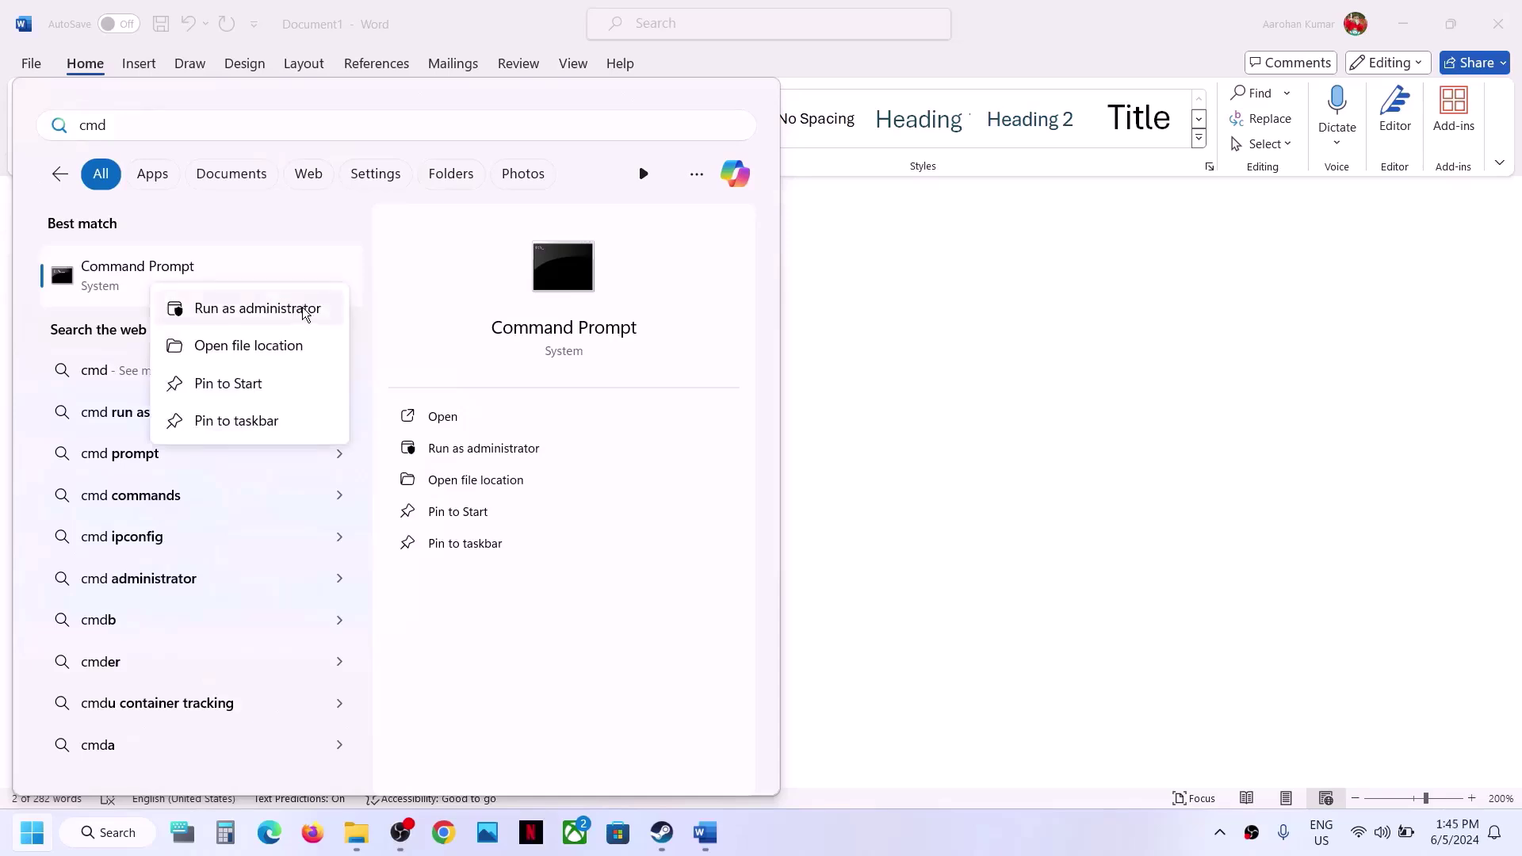
{"action": "left_click", "coordinate": [276, 307]}
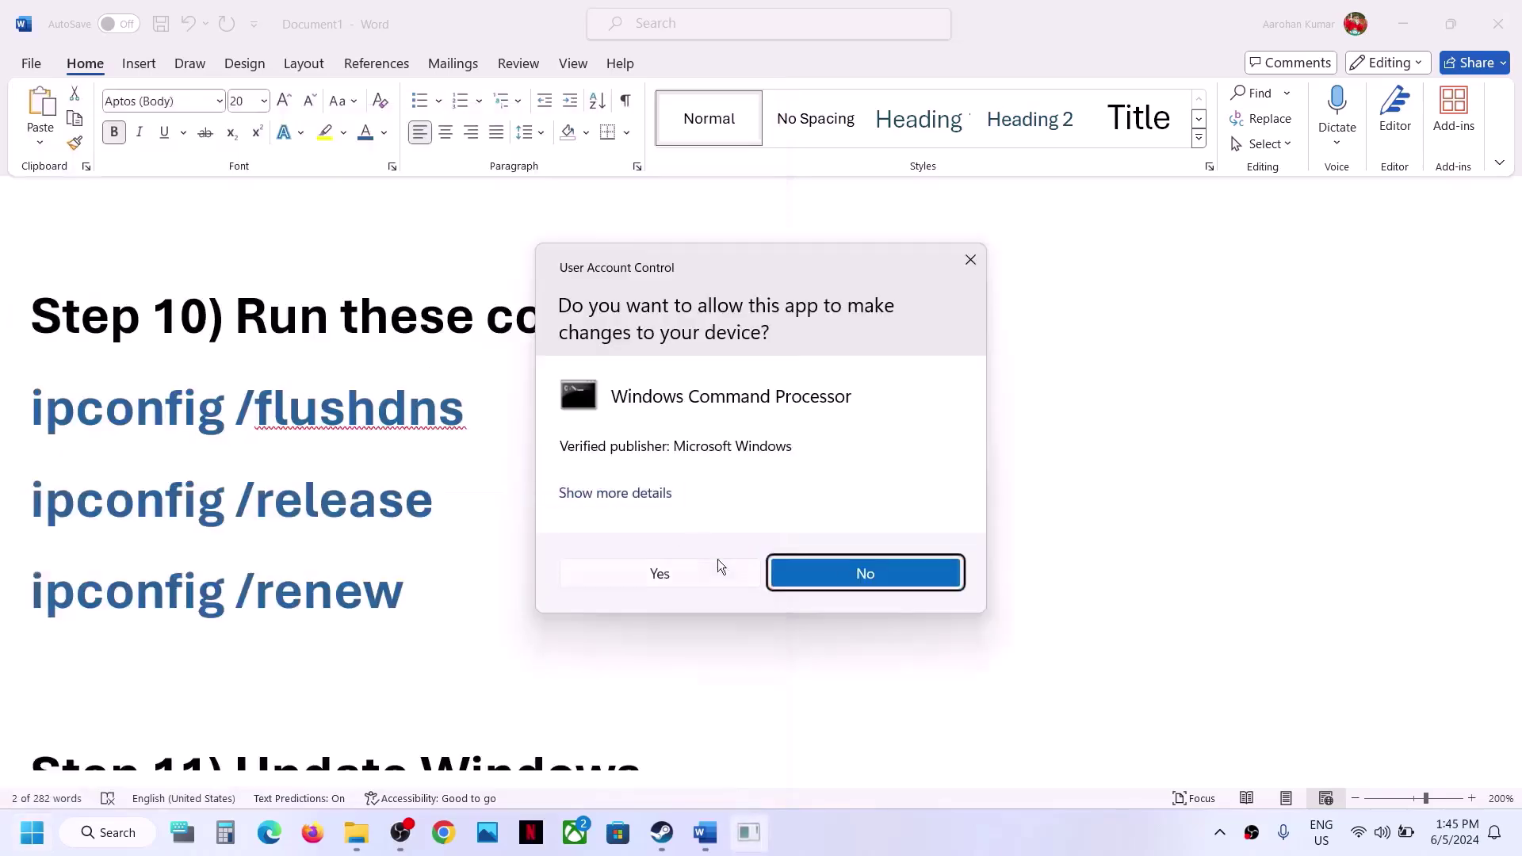
{"action": "left_click", "coordinate": [706, 568]}
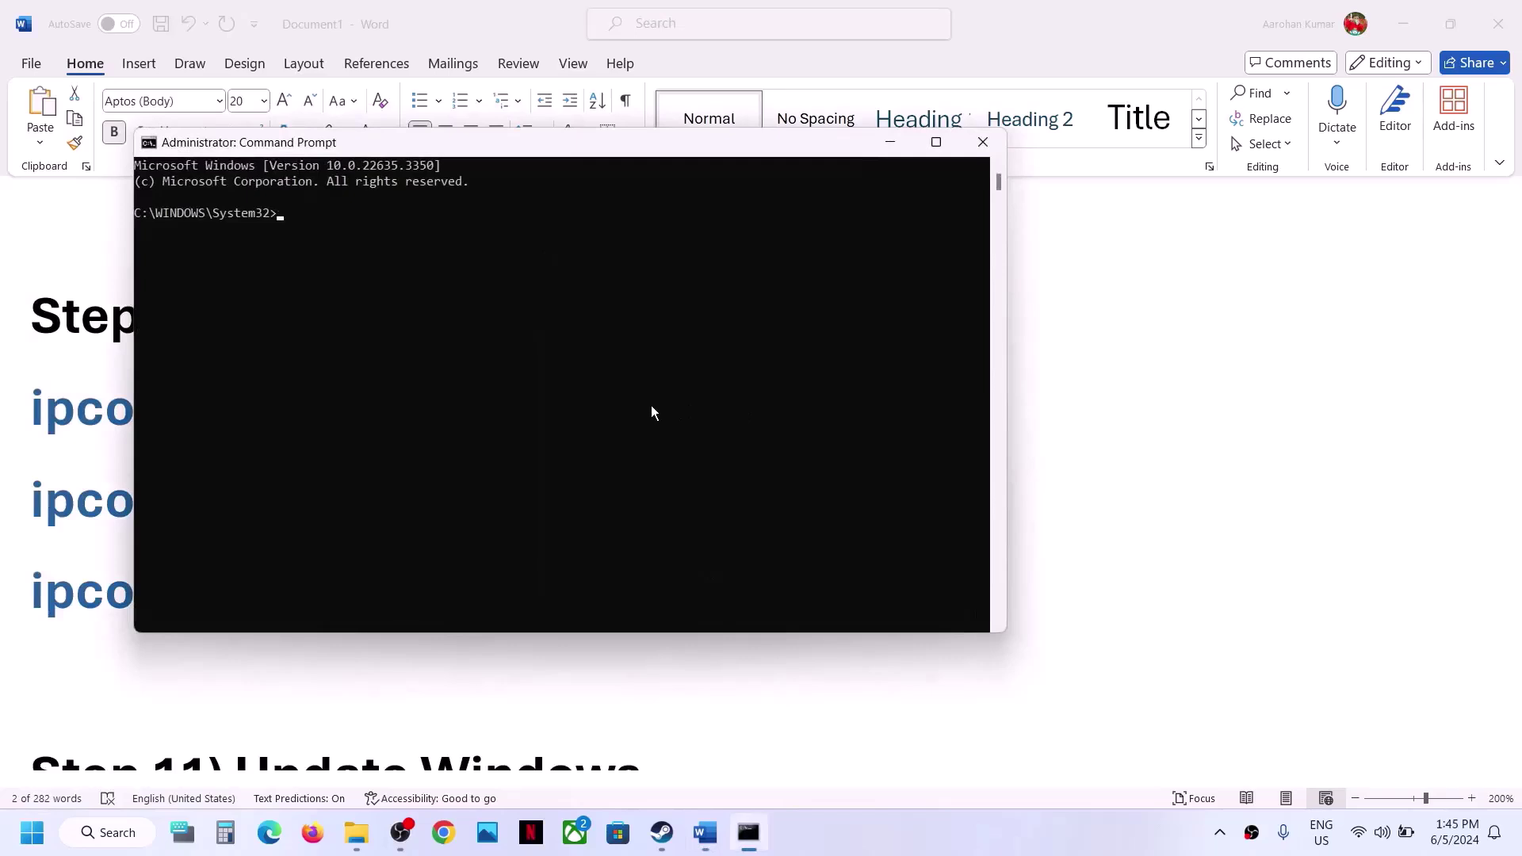
{"action": "key", "text": "ctrl+v"}
{"action": "key", "text": "Return"}
- Copy the ipconfig /release command from the Word document and run it in Command Prompt
{"action": "key", "text": "alt+Tab"}
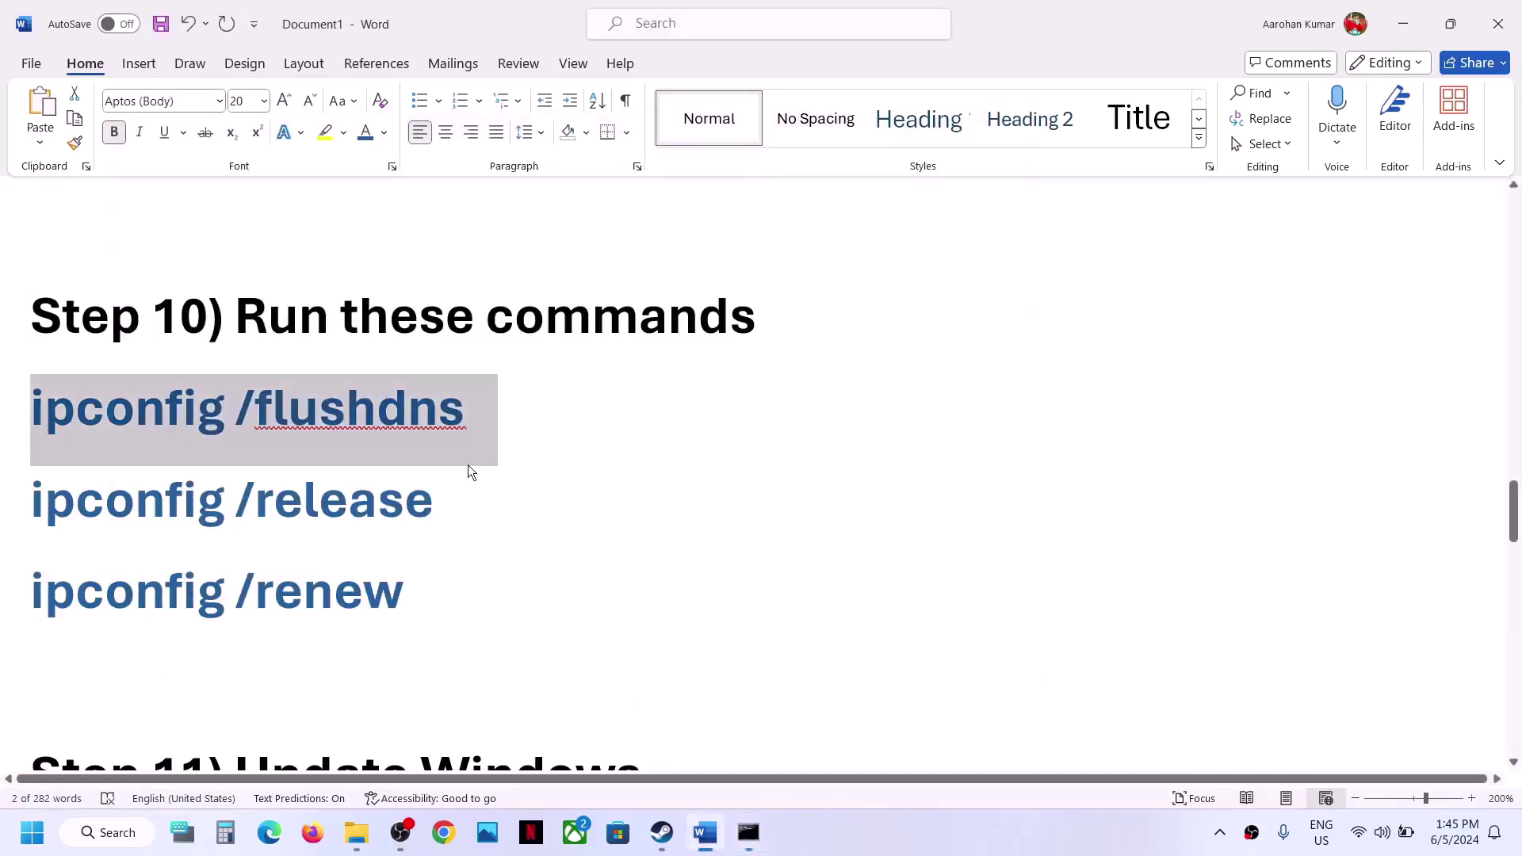
{"action": "double_click", "coordinate": [350, 512]}
{"action": "triple_click", "coordinate": [351, 512]}
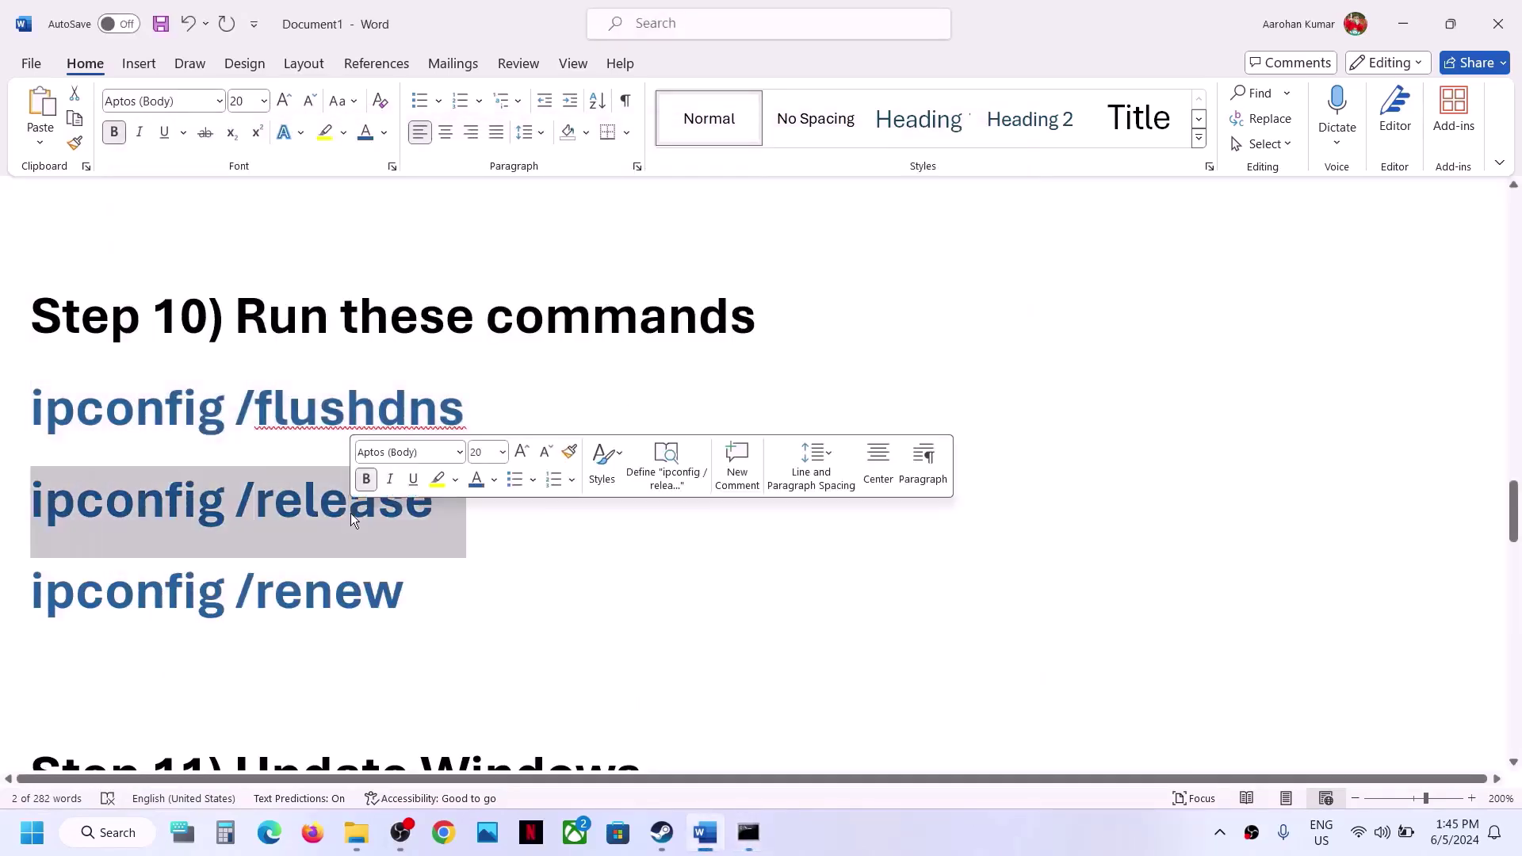
{"action": "key", "text": "ctrl+c"}
{"action": "key", "text": "alt+Tab"}
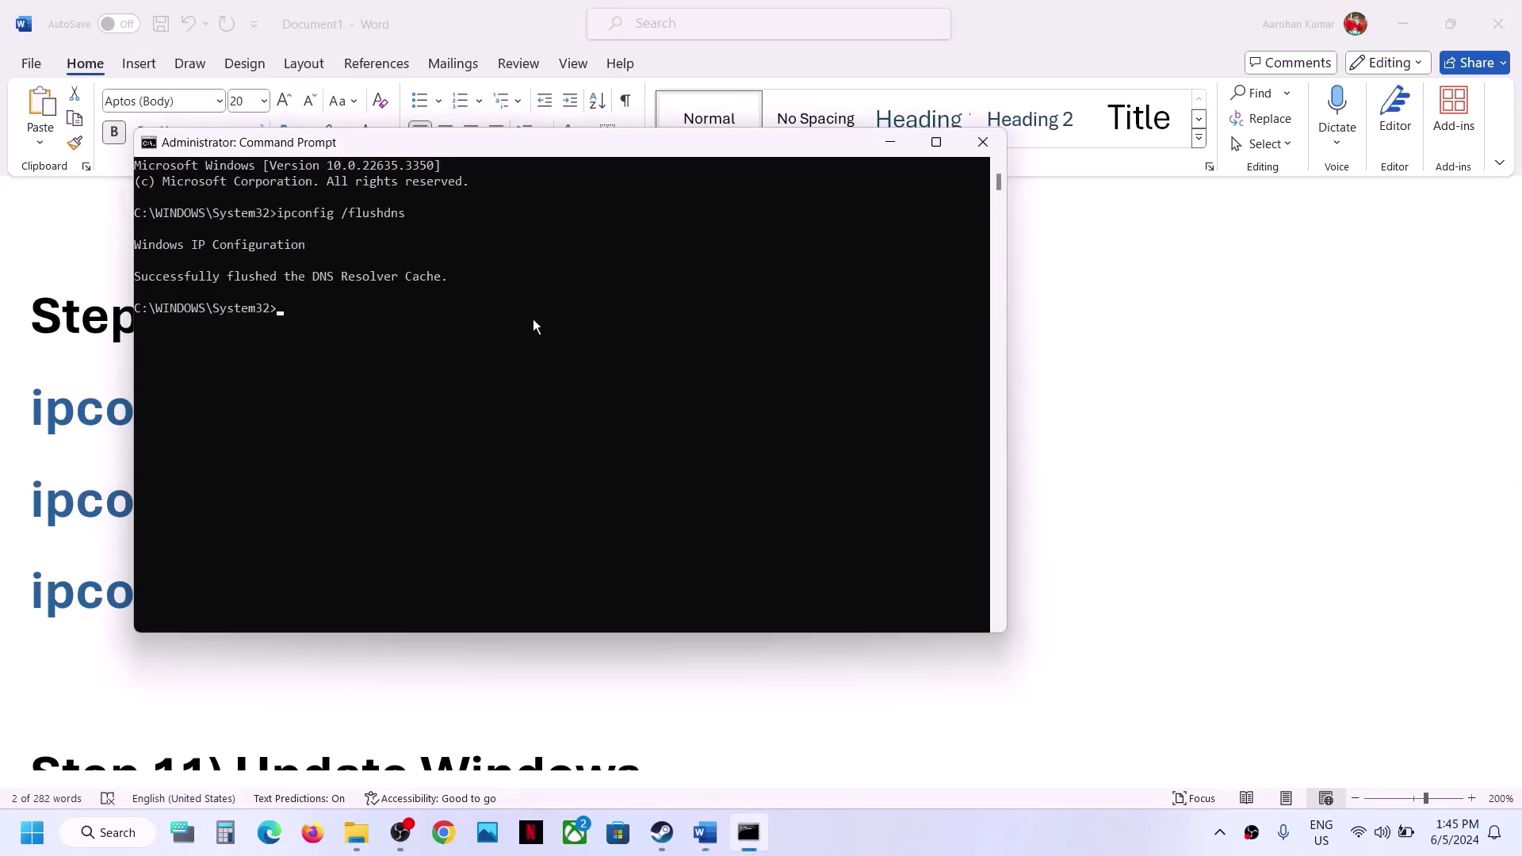
{"action": "right_click", "coordinate": [532, 319]}
{"action": "key", "text": "Return"}
- Copy the ipconfig /renew command from the Word document, run it in Command Prompt and close the Command Prompt window
{"action": "key", "text": "alt+Tab"}
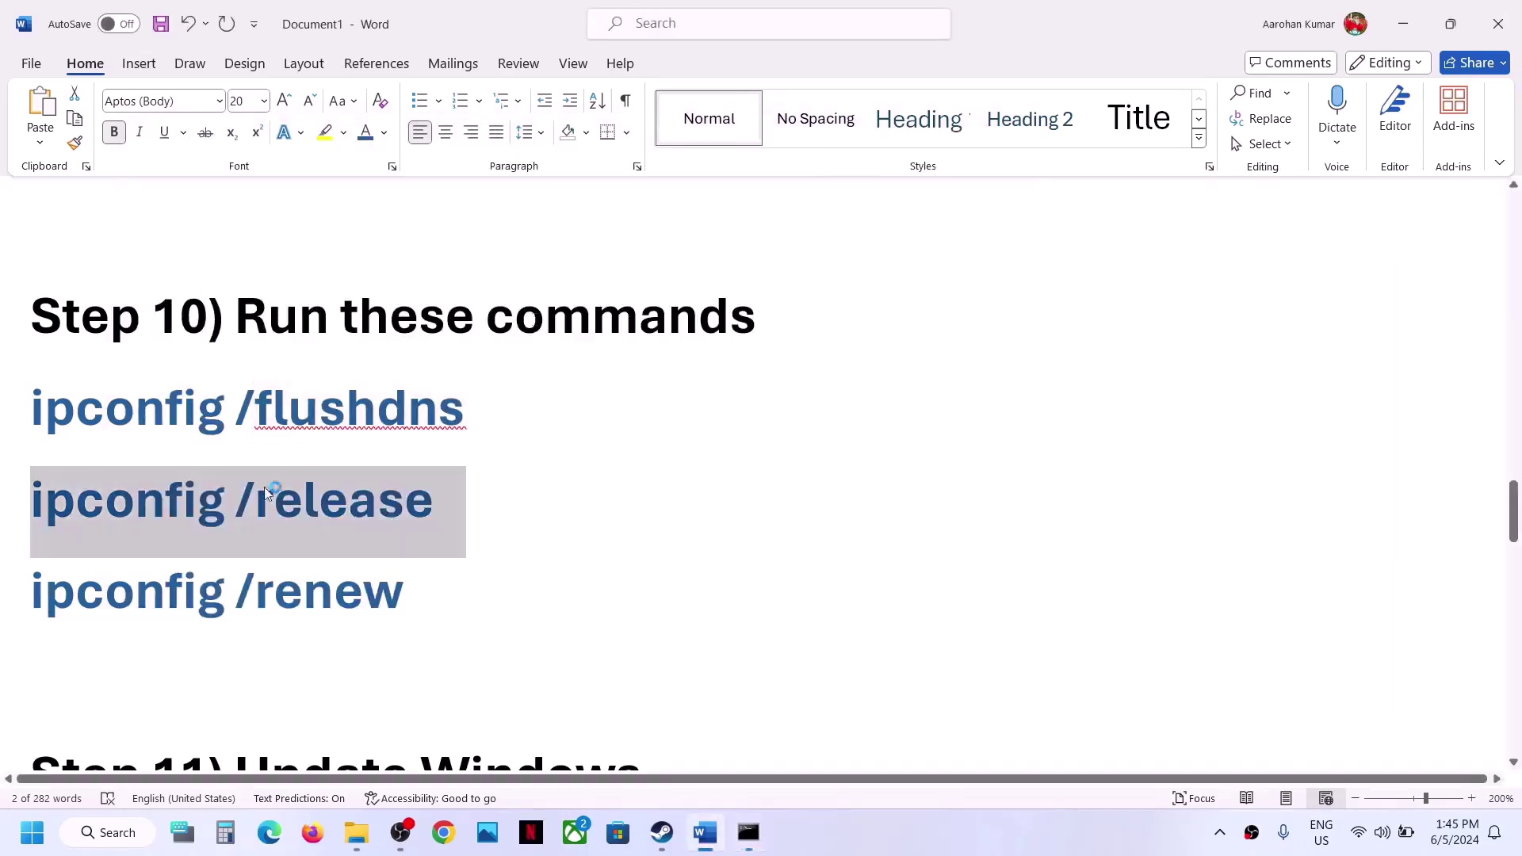
{"action": "double_click", "coordinate": [217, 596]}
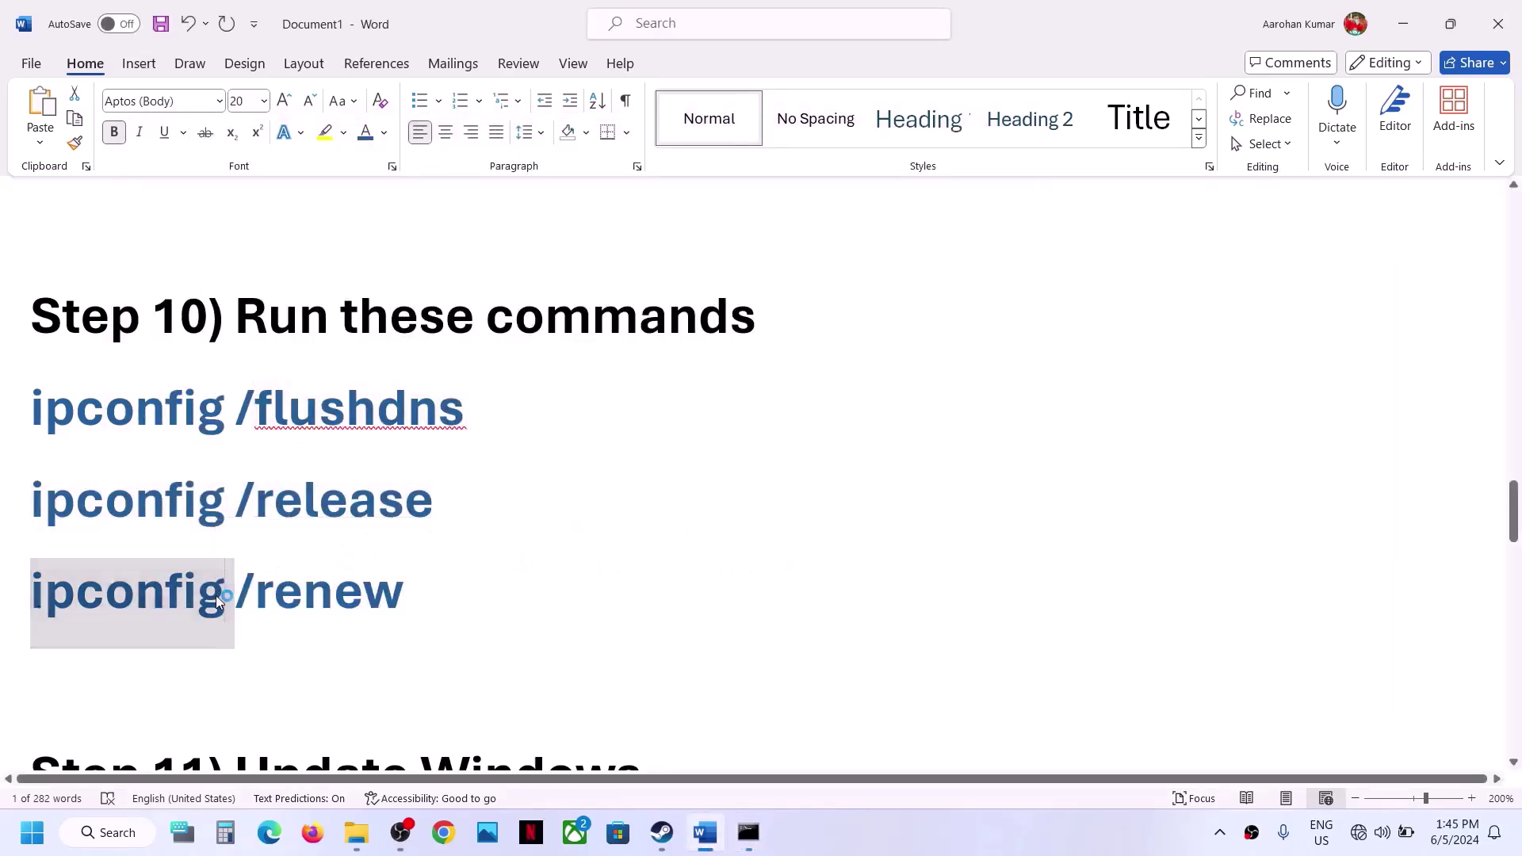
{"action": "triple_click", "coordinate": [217, 597]}
{"action": "key", "text": "alt+Tab"}
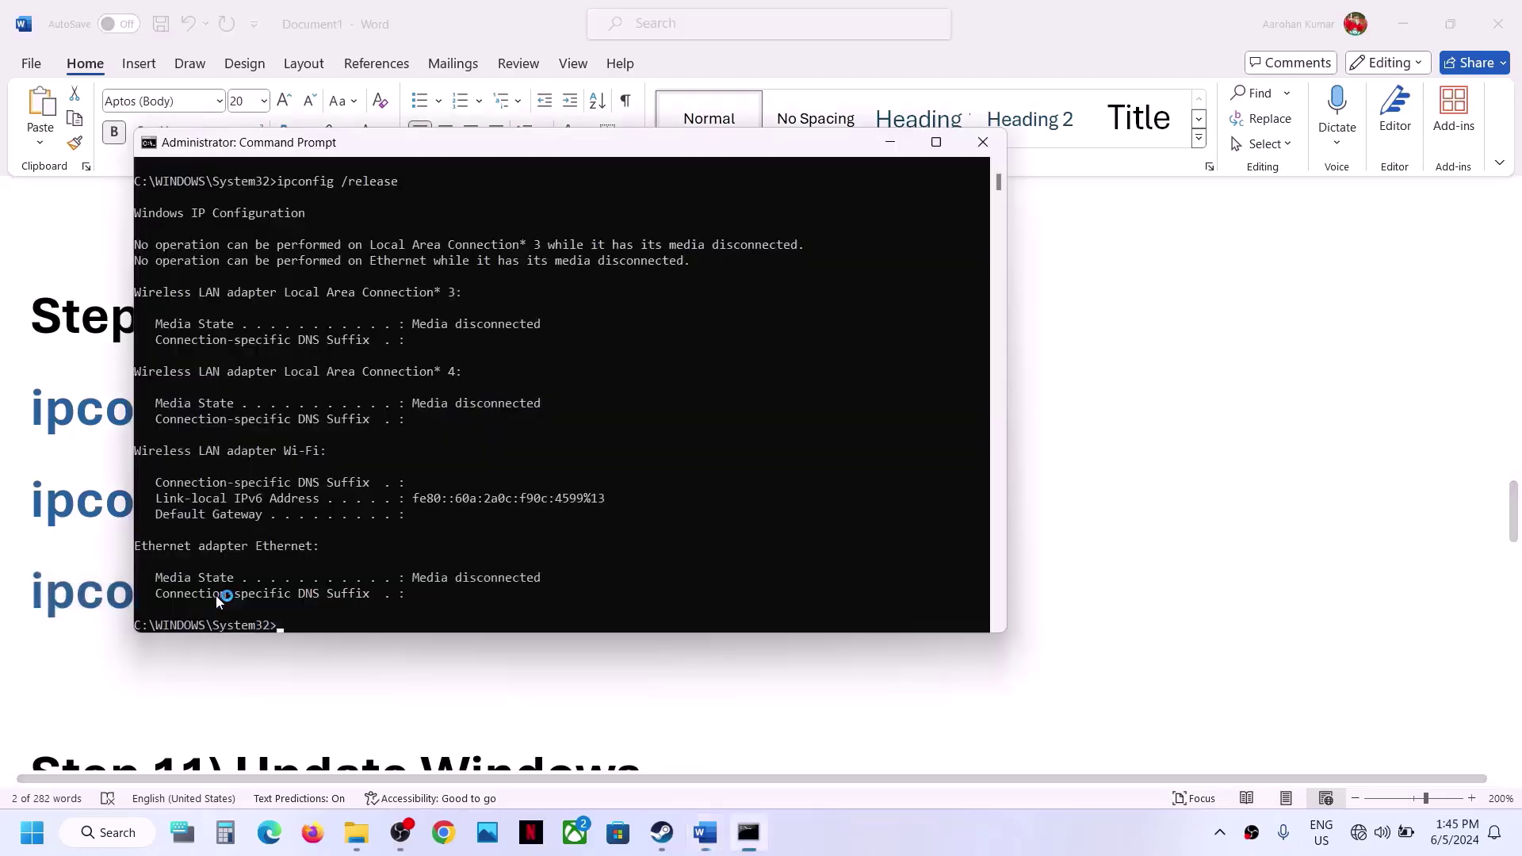
{"action": "right_click", "coordinate": [442, 305]}
{"action": "key", "text": "Return"}
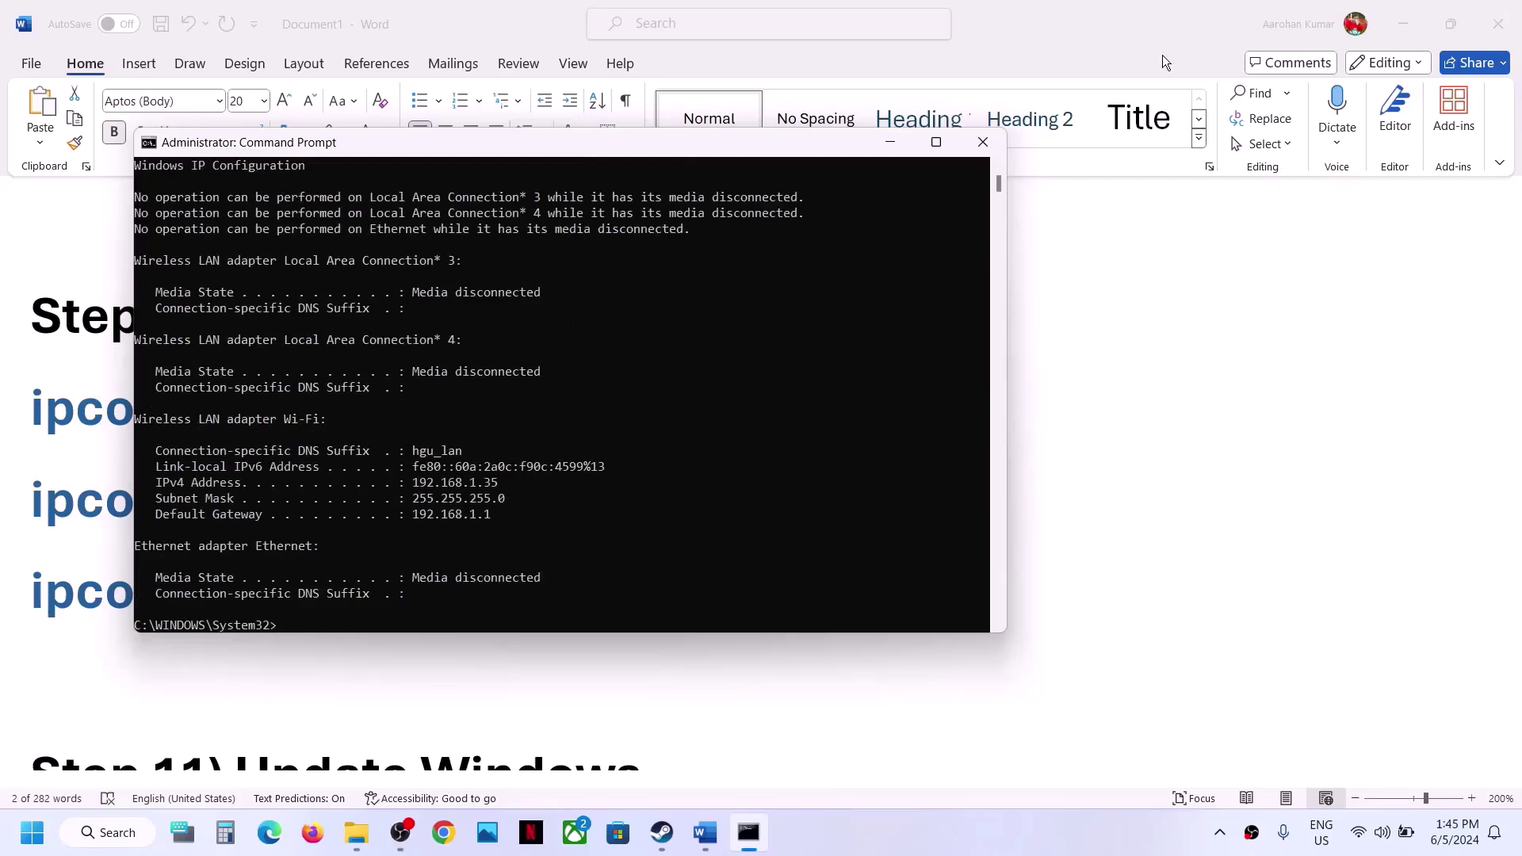
{"action": "left_click", "coordinate": [1000, 139]}
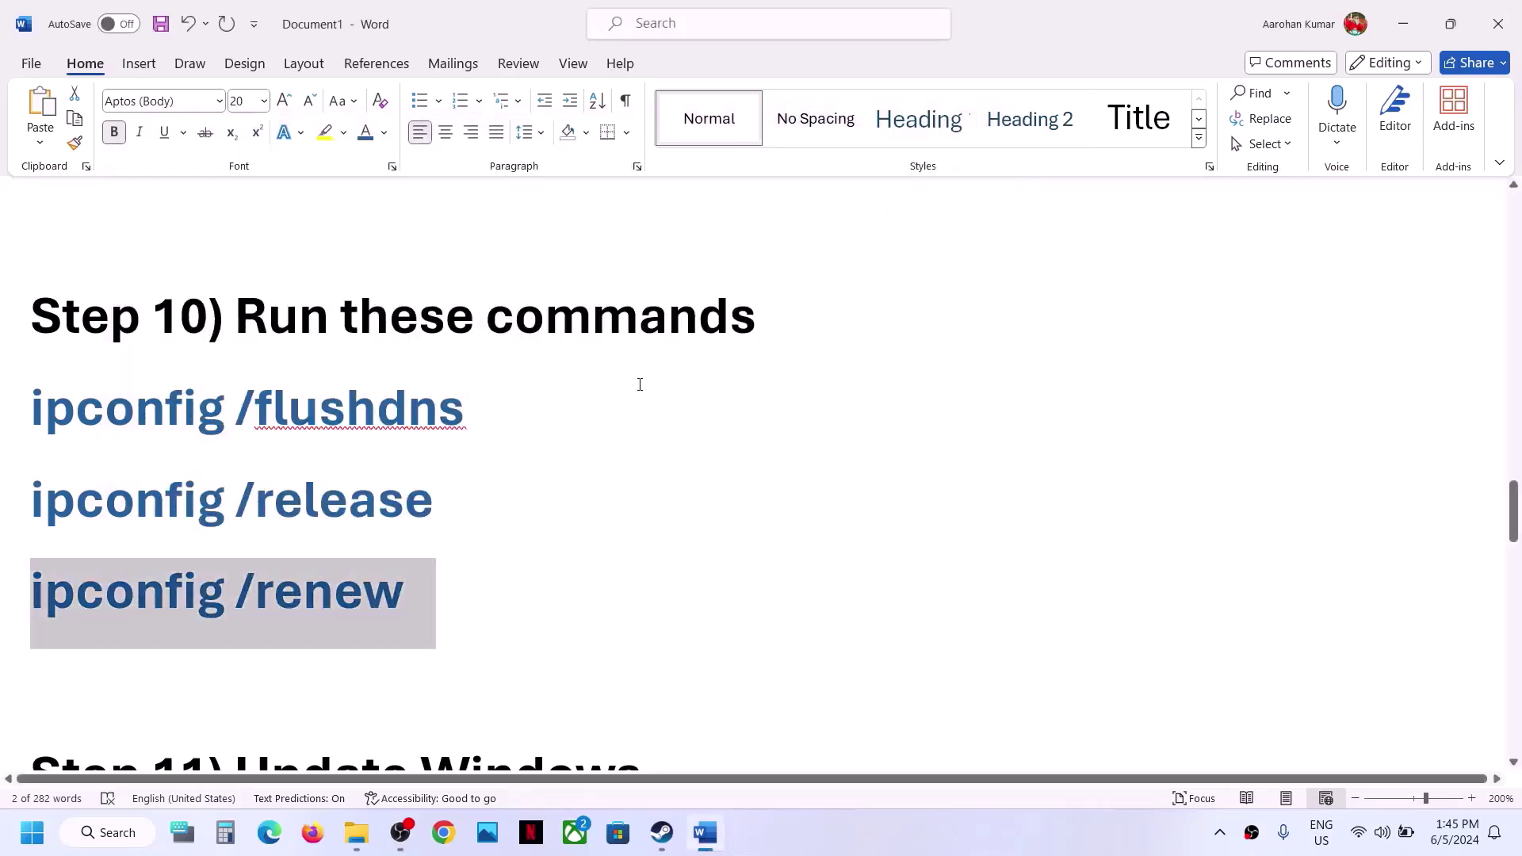
- Highlight Step 11, Update Windows, in the Word document and check for updates in Windows Update
{"action": "scroll", "coordinate": [639, 383], "scroll_direction": "down", "scroll_amount": 4}
{"action": "left_click_drag", "start_coordinate": [349, 428], "coordinate": [739, 438]}
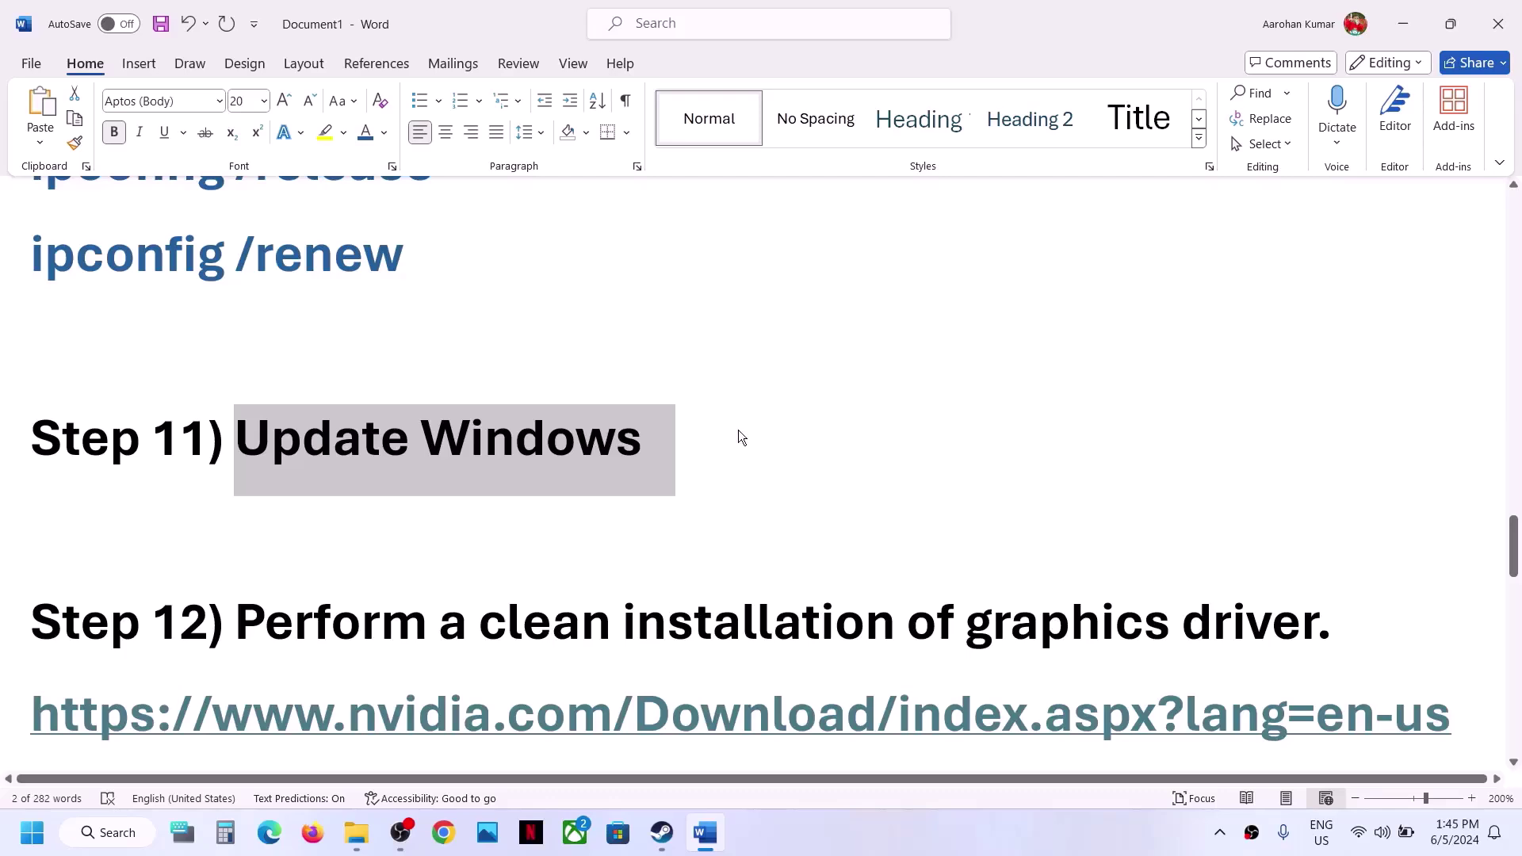
{"action": "key", "text": "super+i"}
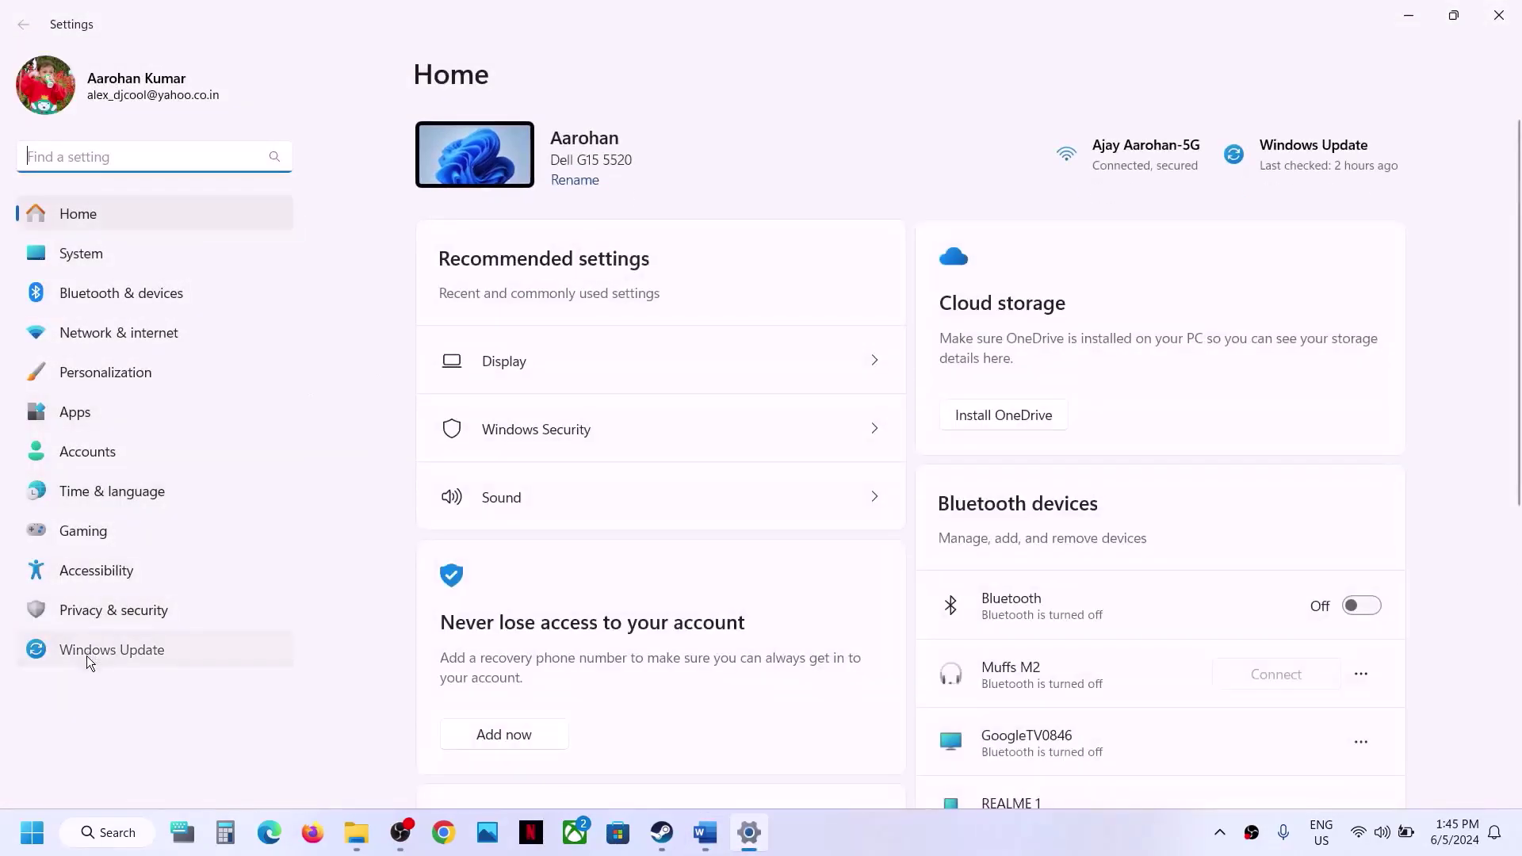
{"action": "left_click", "coordinate": [88, 651]}
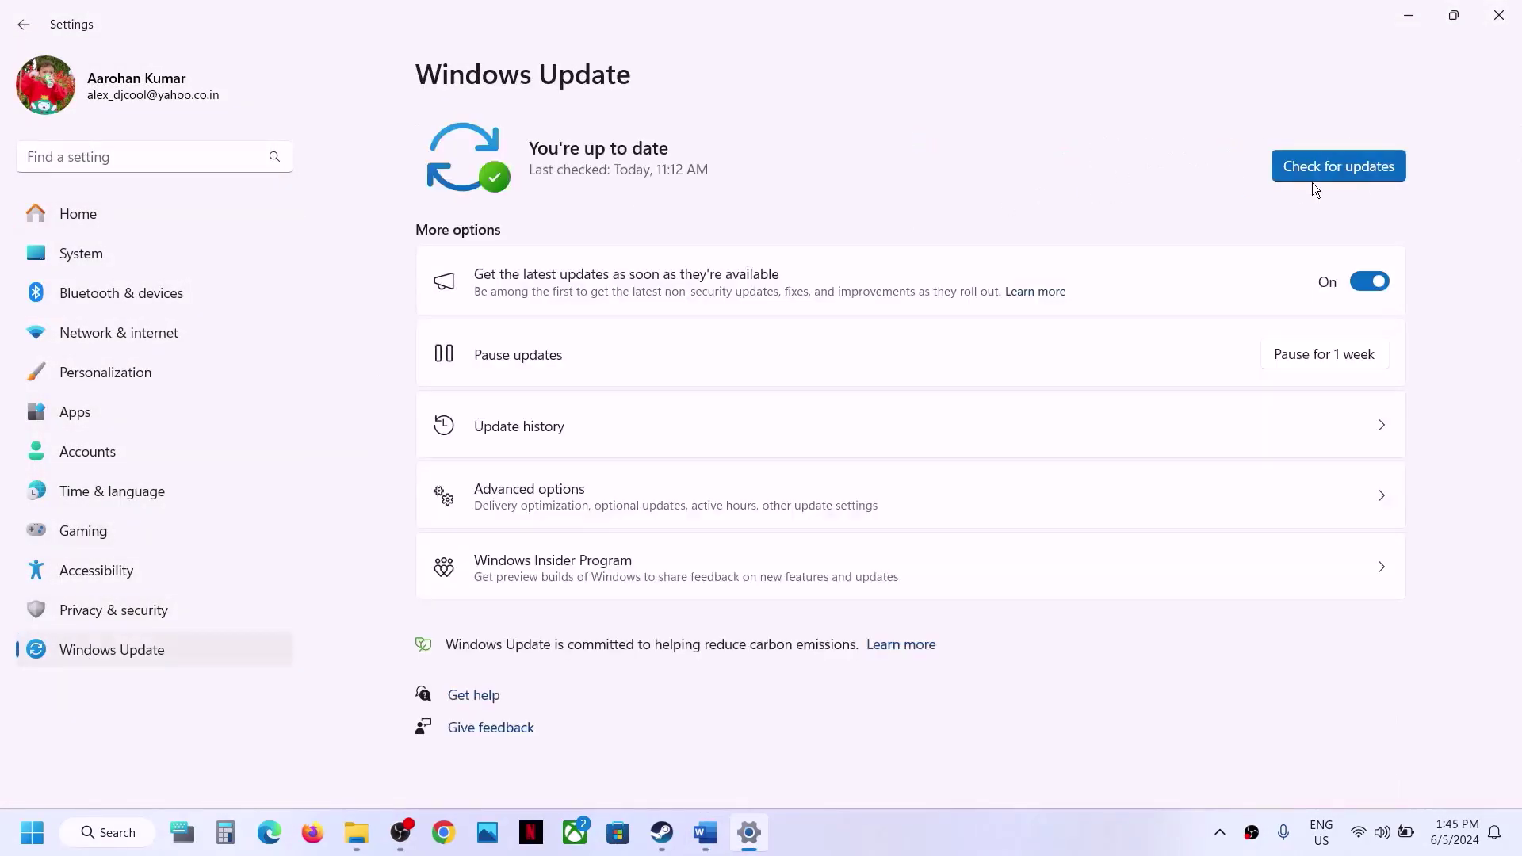
{"action": "left_click", "coordinate": [1319, 165]}
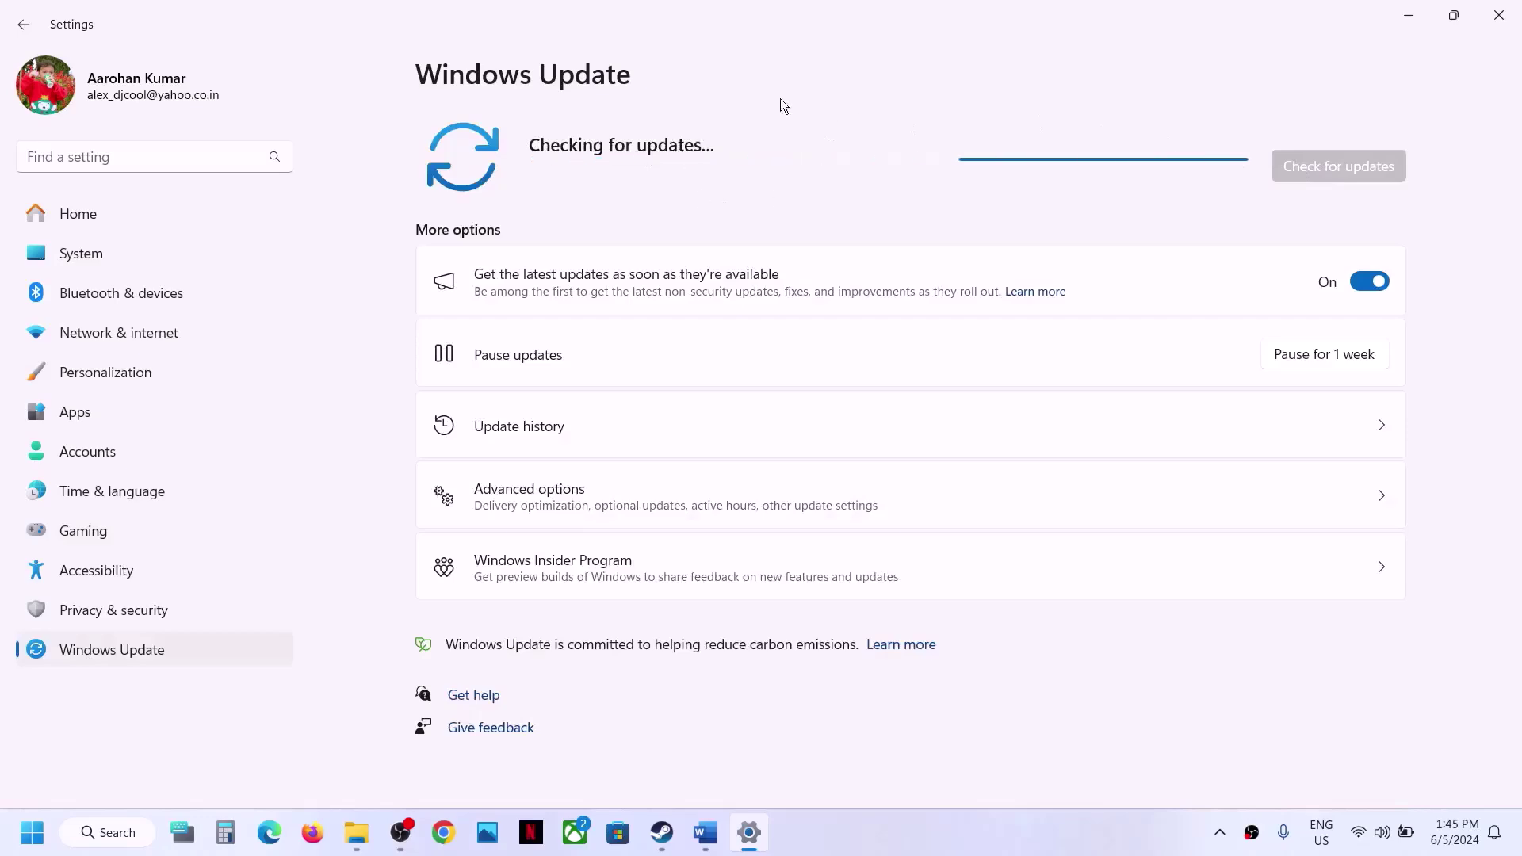
- Show the Start menu's power options, including Restart, and return to the Word document
{"action": "left_click", "coordinate": [41, 838]}
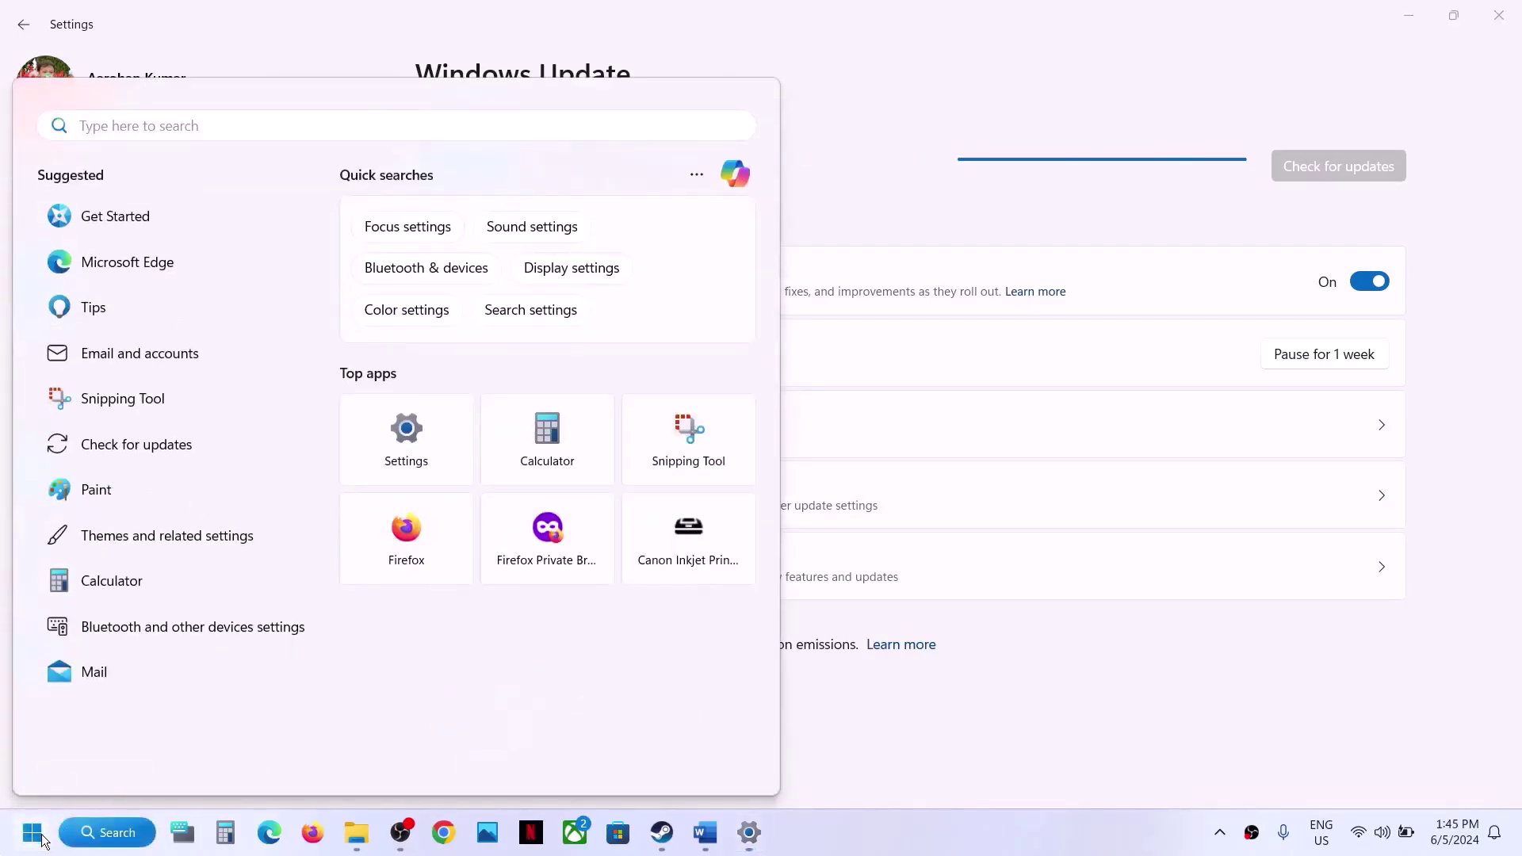
{"action": "left_click", "coordinate": [576, 764]}
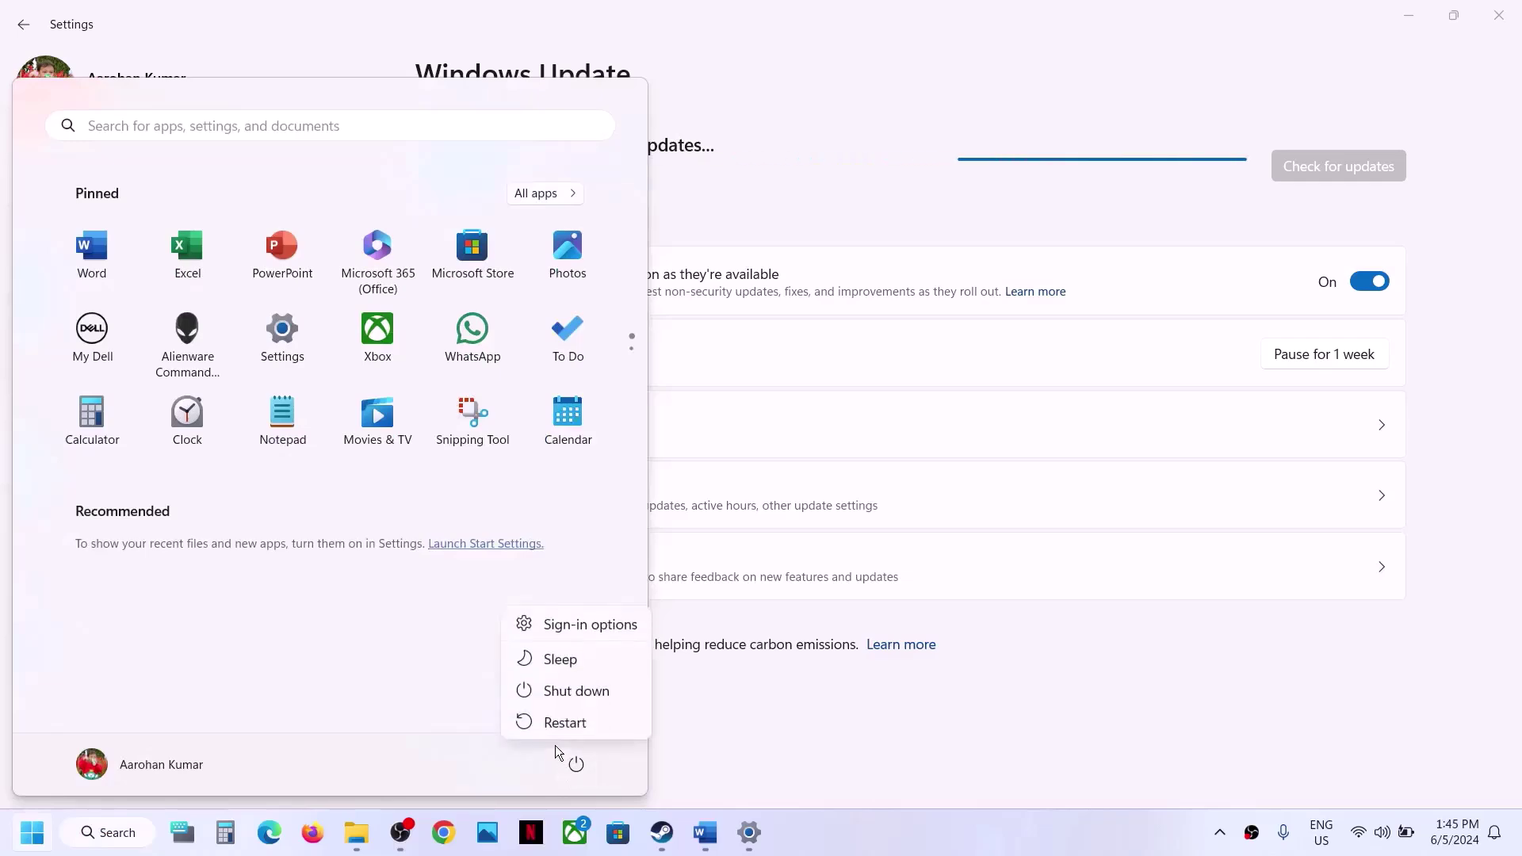
{"action": "left_click", "coordinate": [706, 833]}
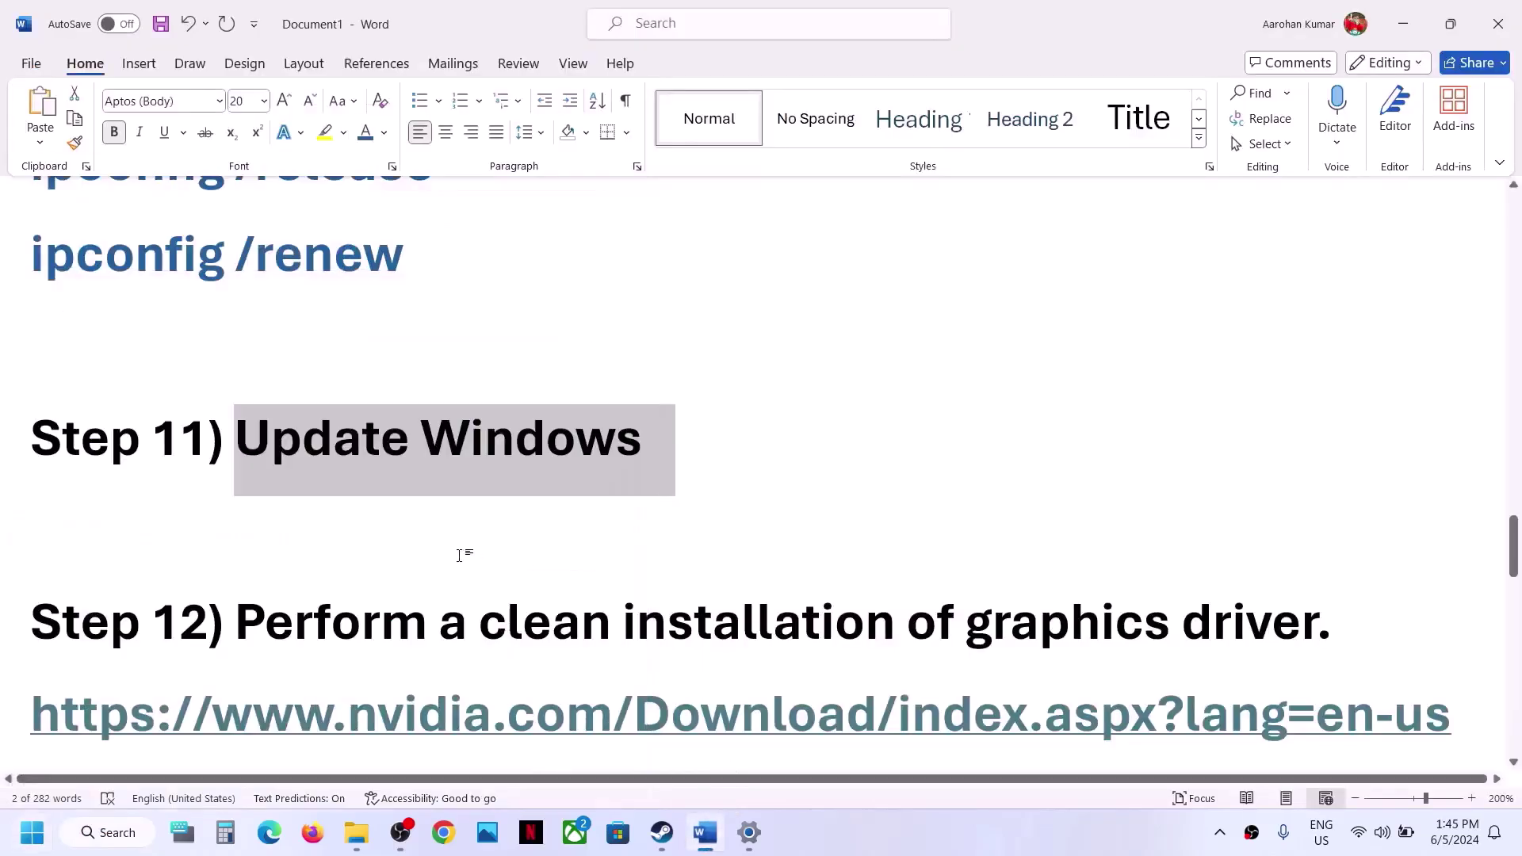
- Examine Step 12 on the clean graphics driver installation, including its NVIDIA and AMD download links
{"action": "scroll", "coordinate": [459, 555], "scroll_direction": "down", "scroll_amount": 3}
{"action": "left_click_drag", "start_coordinate": [294, 410], "coordinate": [1176, 464]}
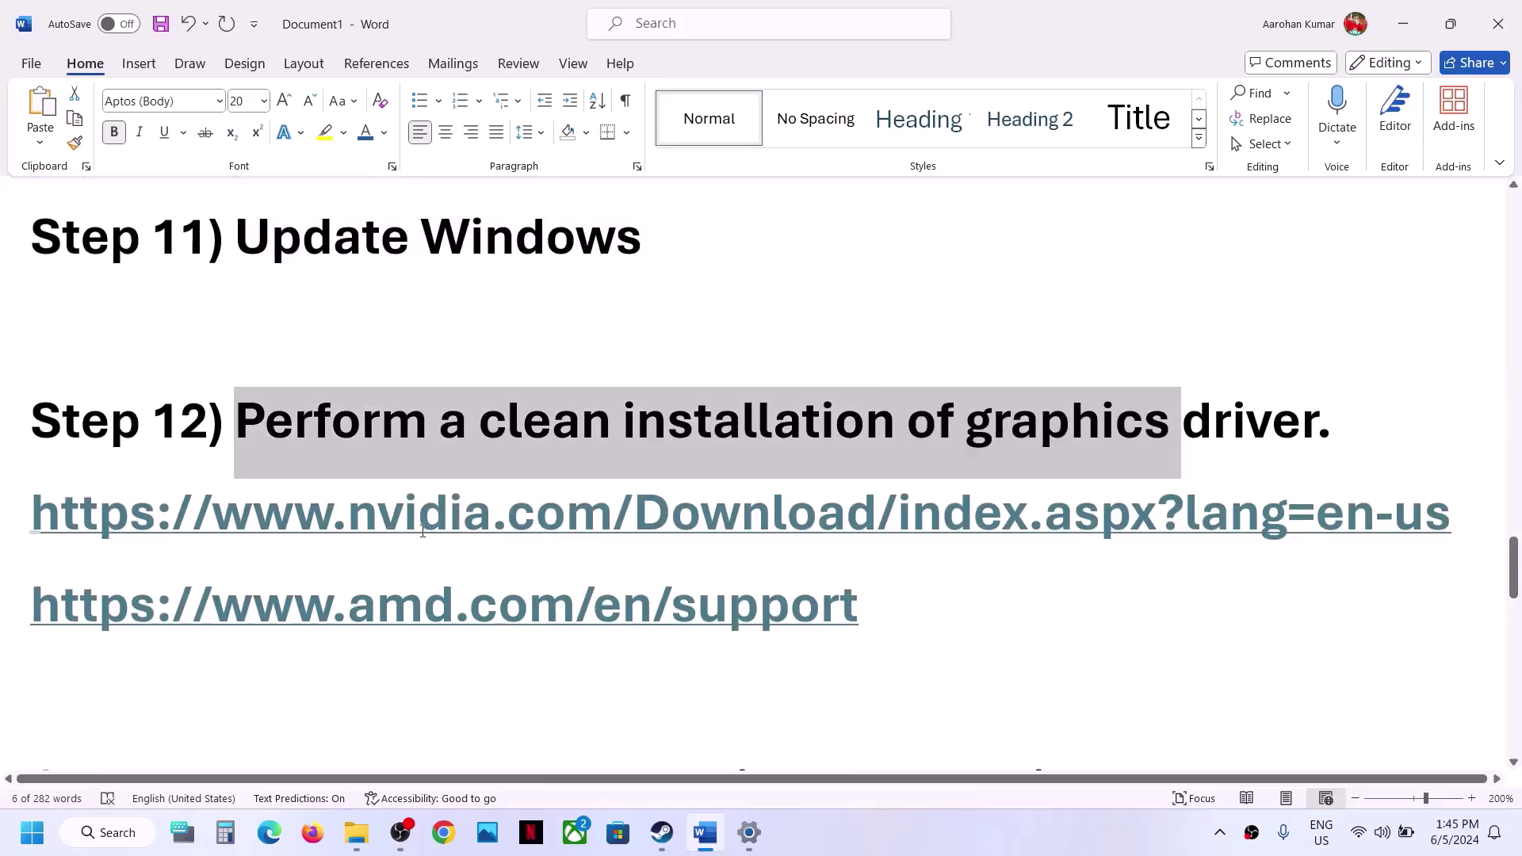
{"action": "left_click_drag", "start_coordinate": [422, 531], "coordinate": [846, 530]}
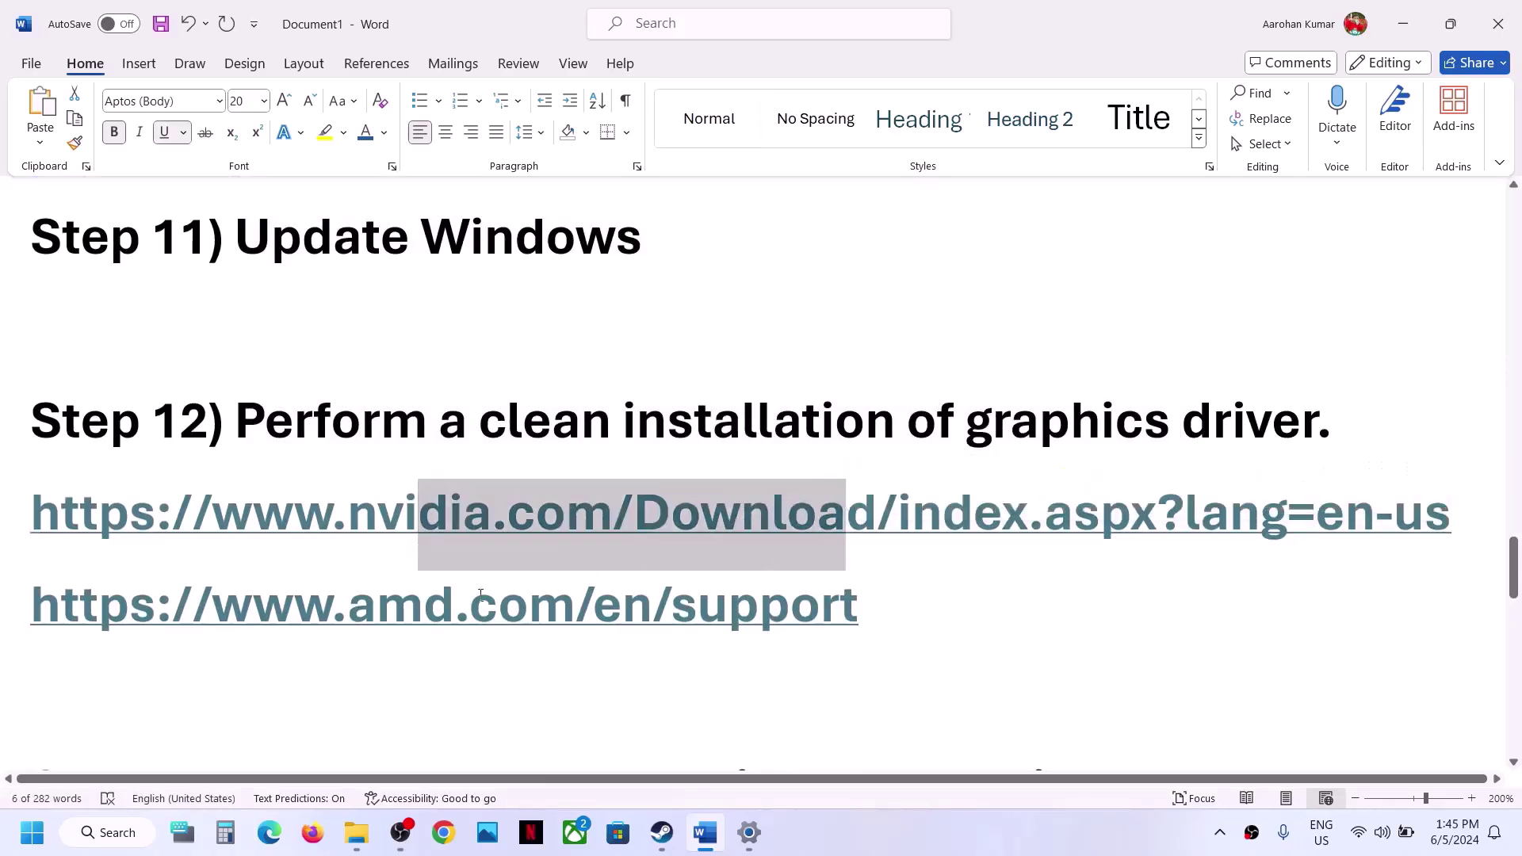
{"action": "left_click_drag", "start_coordinate": [425, 619], "coordinate": [698, 626]}
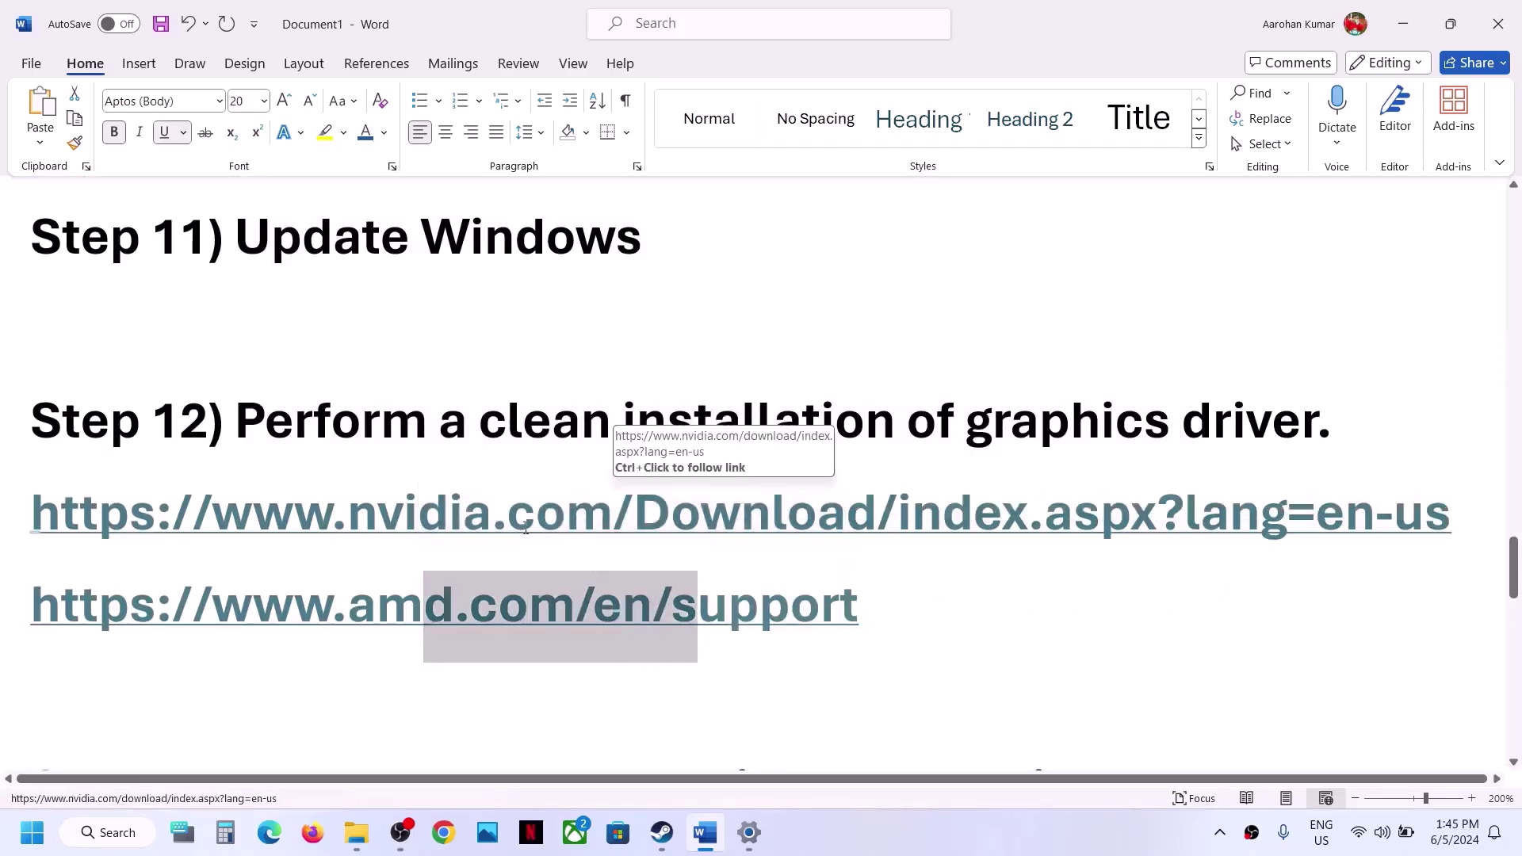
{"action": "left_click_drag", "start_coordinate": [508, 530], "coordinate": [847, 529]}
{"action": "left_click", "coordinate": [669, 852]}
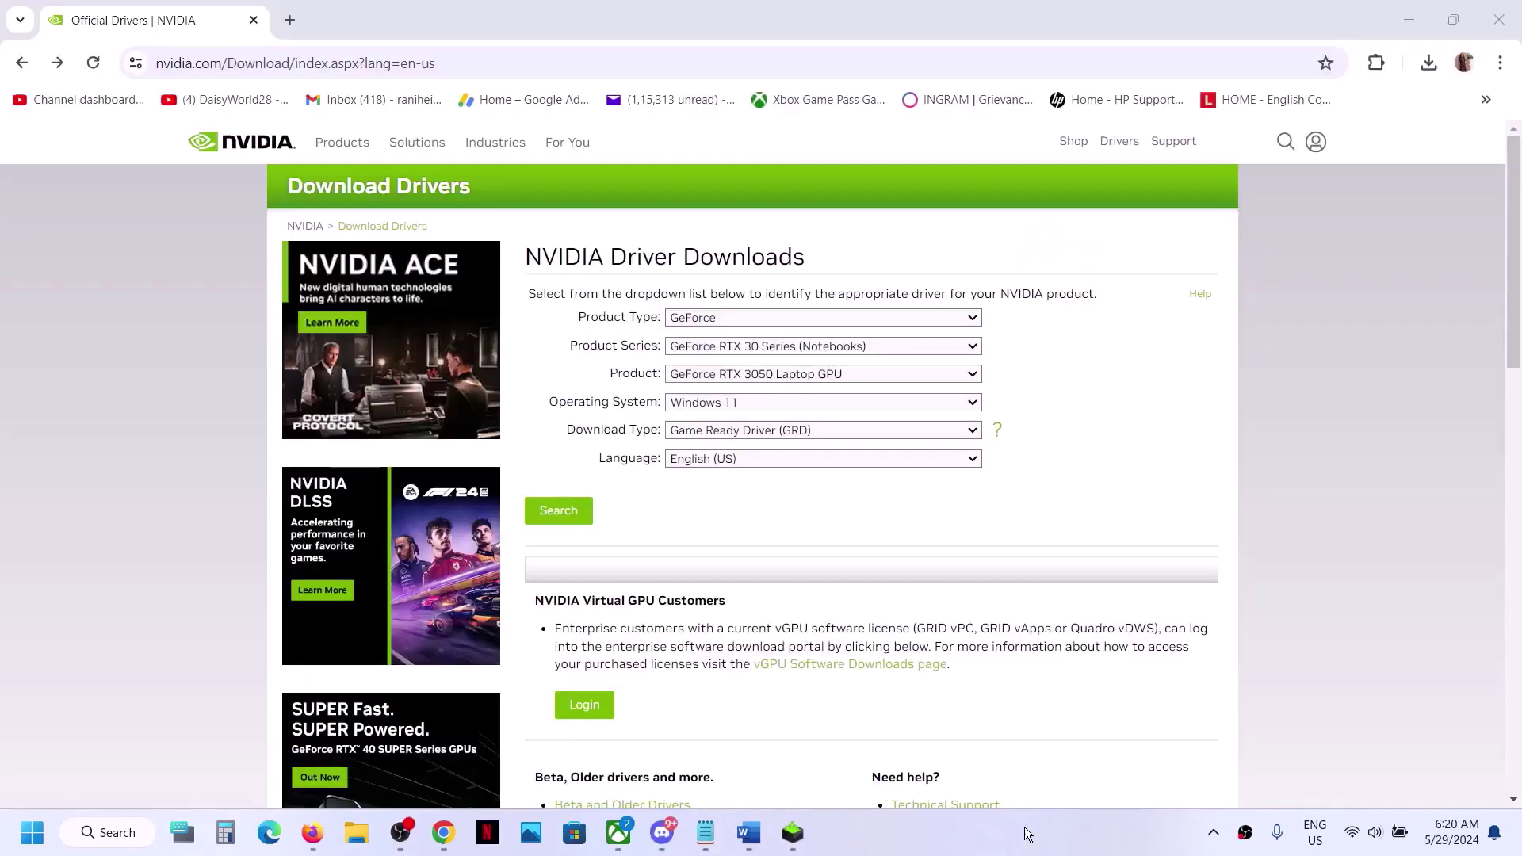
- Search NVIDIA's drivers for product type GeForce, GeForce RTX 30 Series (Notebooks), GeForce RTX 3050 Laptop GPU and Windows 11
{"action": "left_click", "coordinate": [970, 319]}
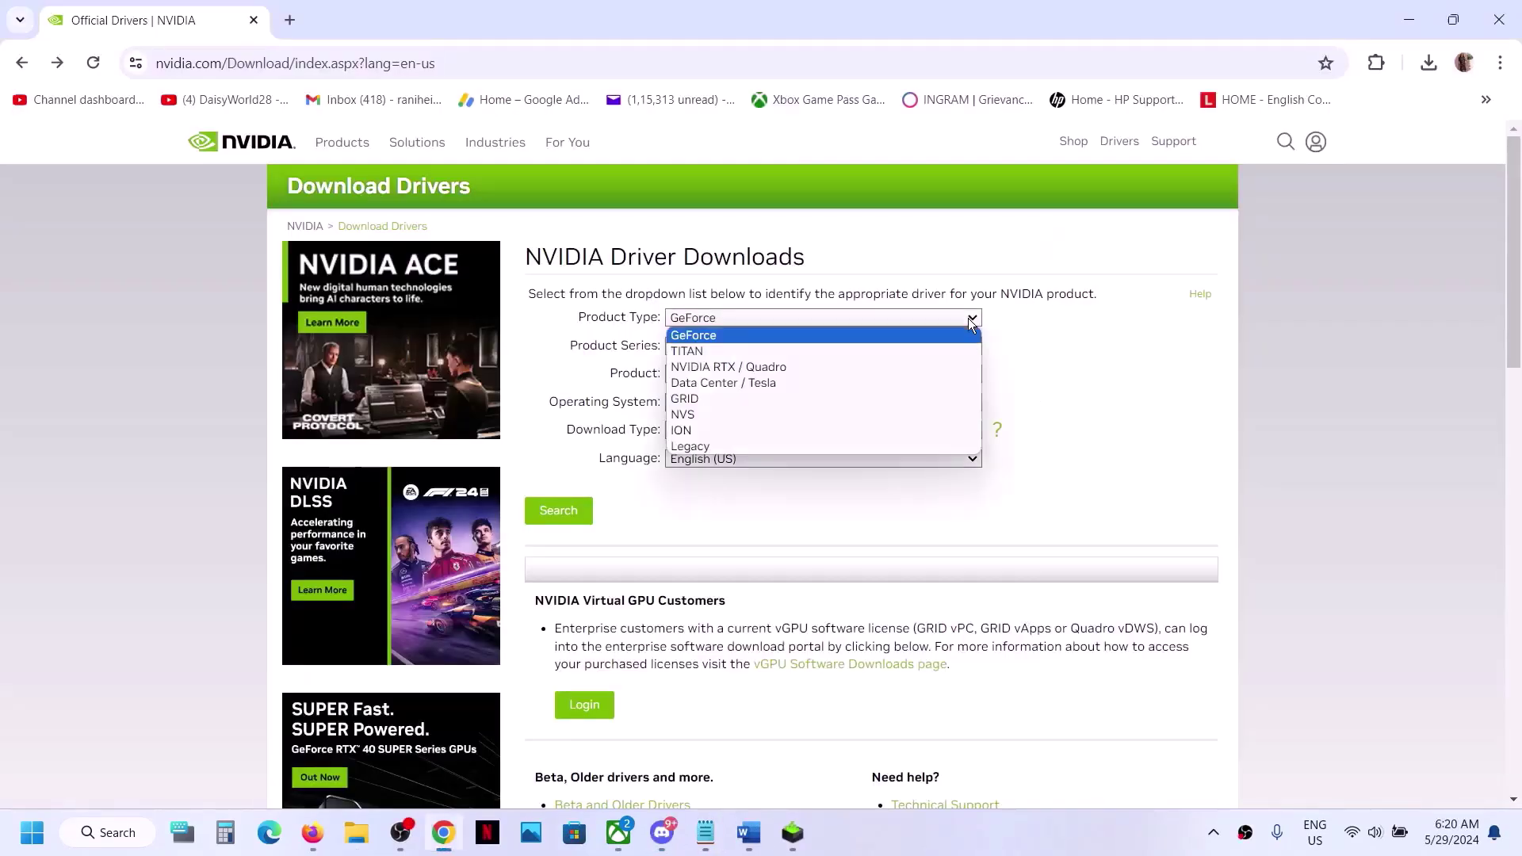
{"action": "left_click", "coordinate": [864, 335]}
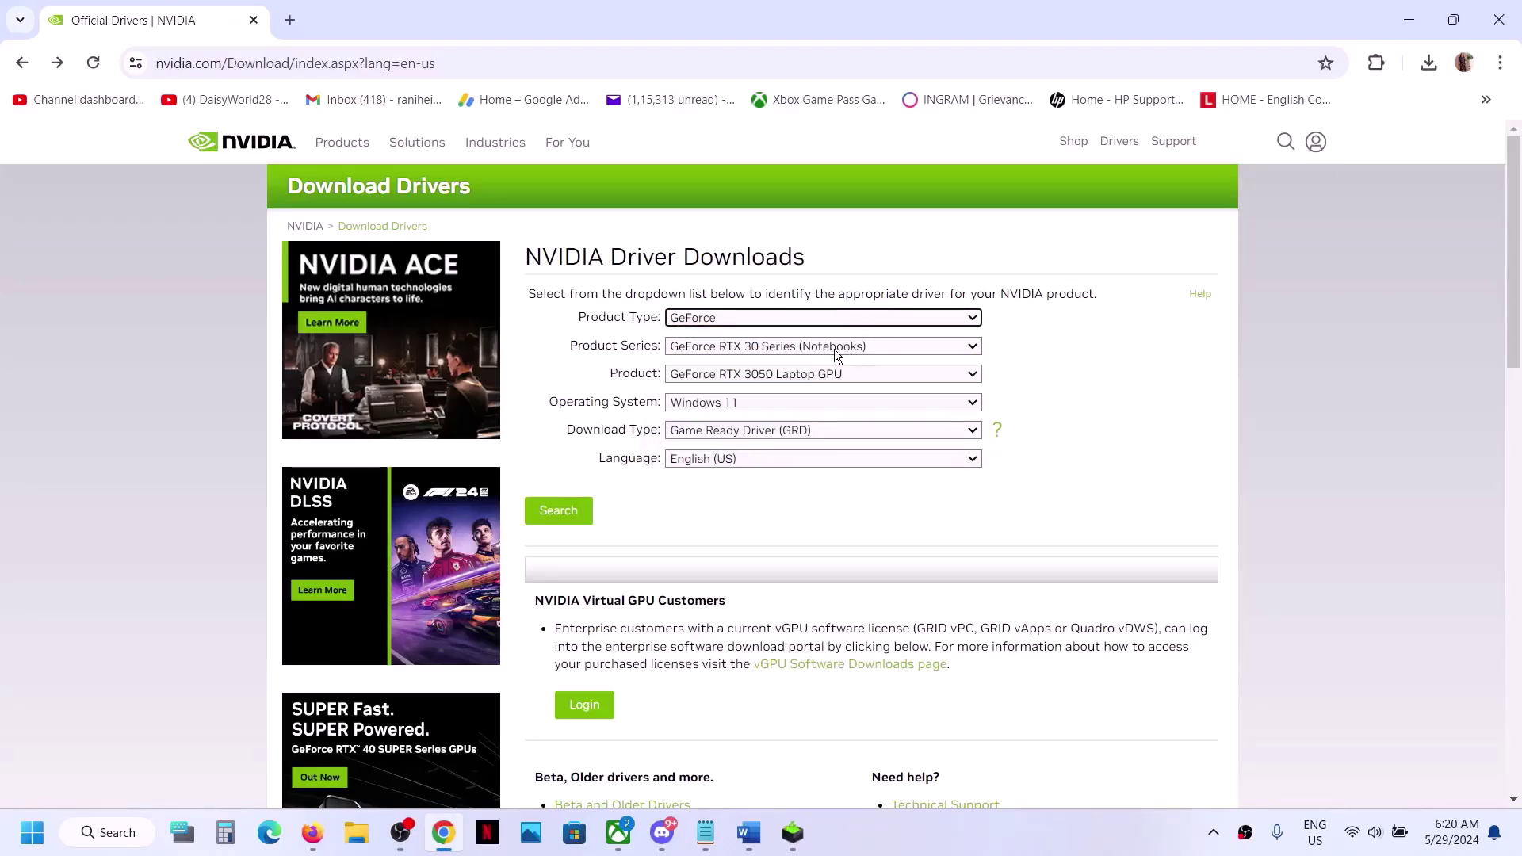
{"action": "left_click", "coordinate": [754, 349]}
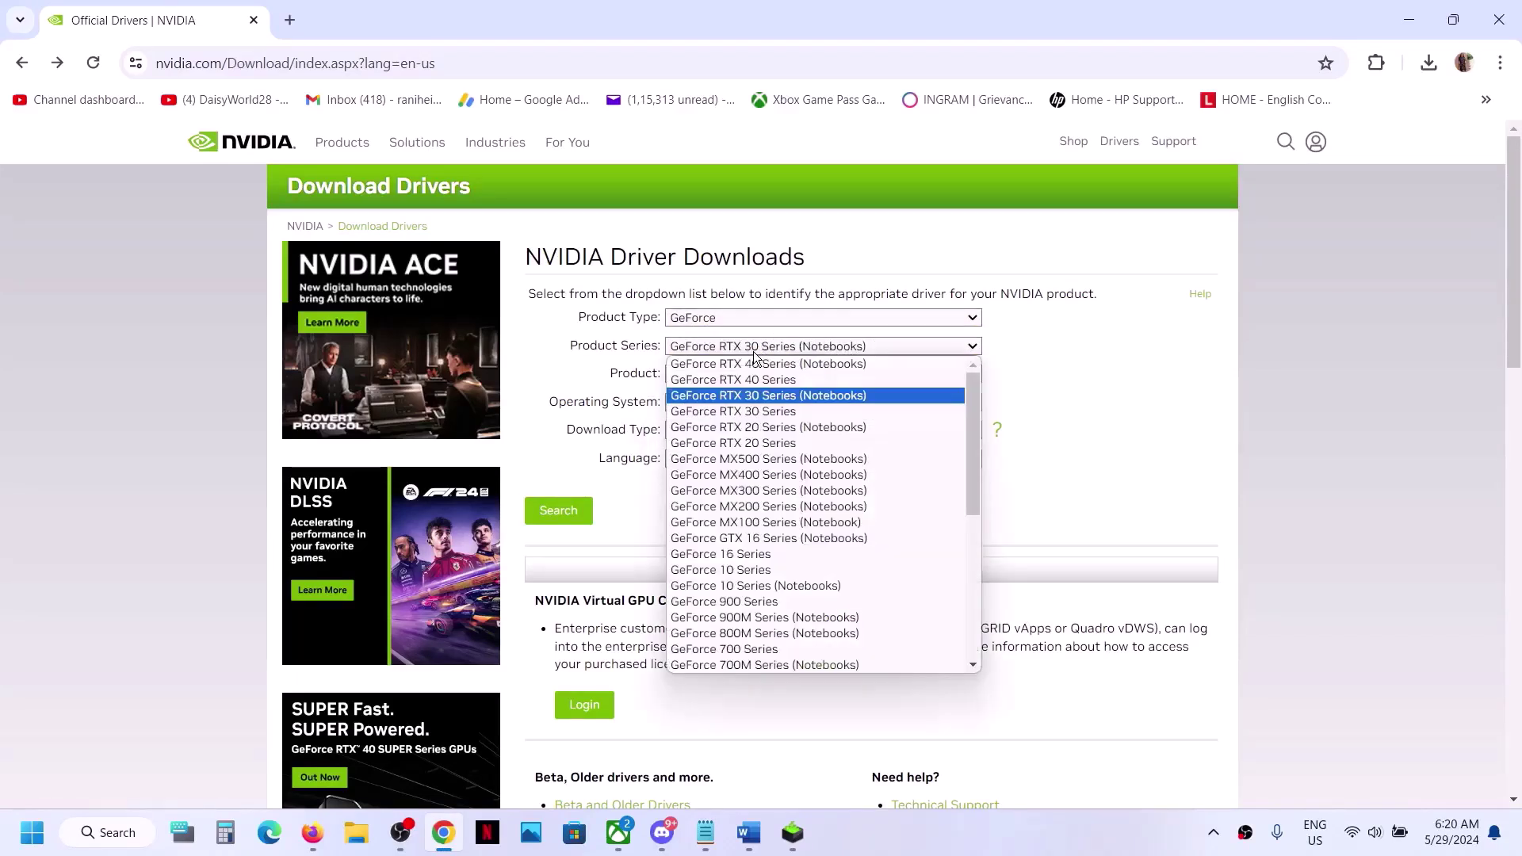
{"action": "left_click", "coordinate": [837, 396]}
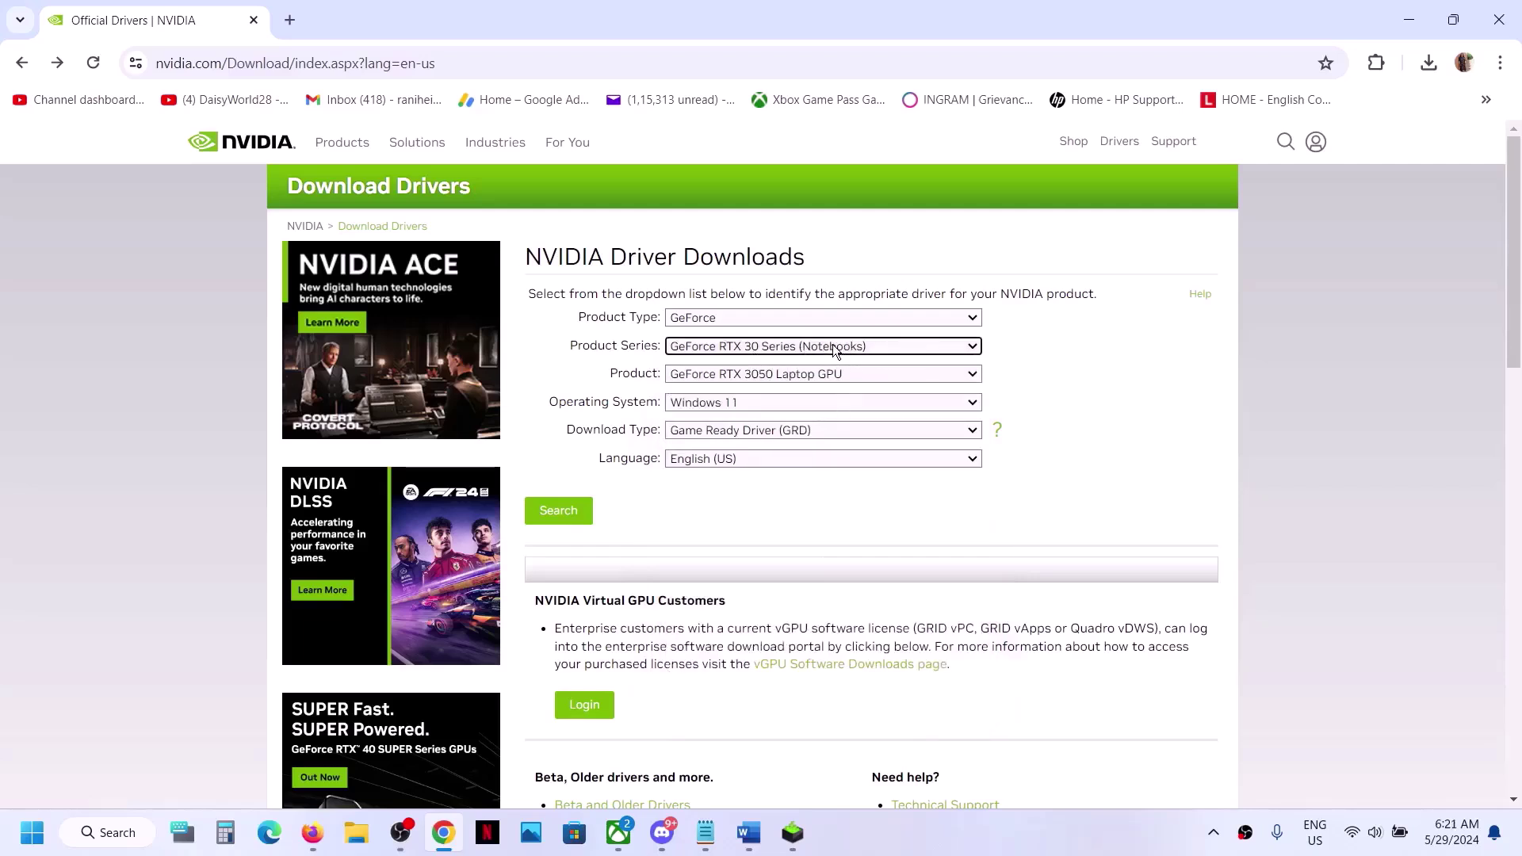
{"action": "left_click", "coordinate": [820, 374]}
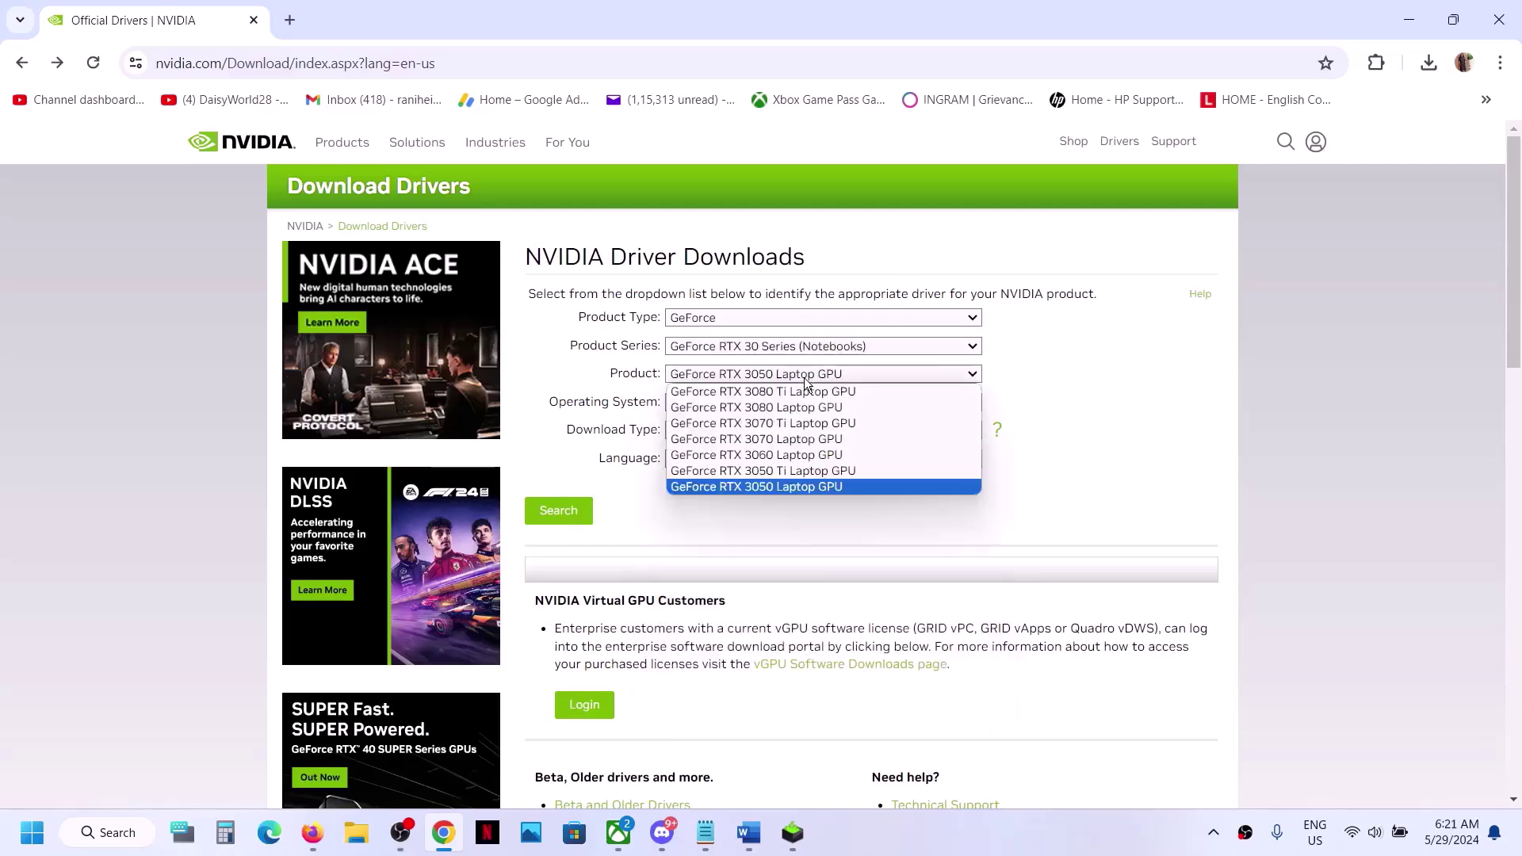
{"action": "left_click", "coordinate": [799, 487]}
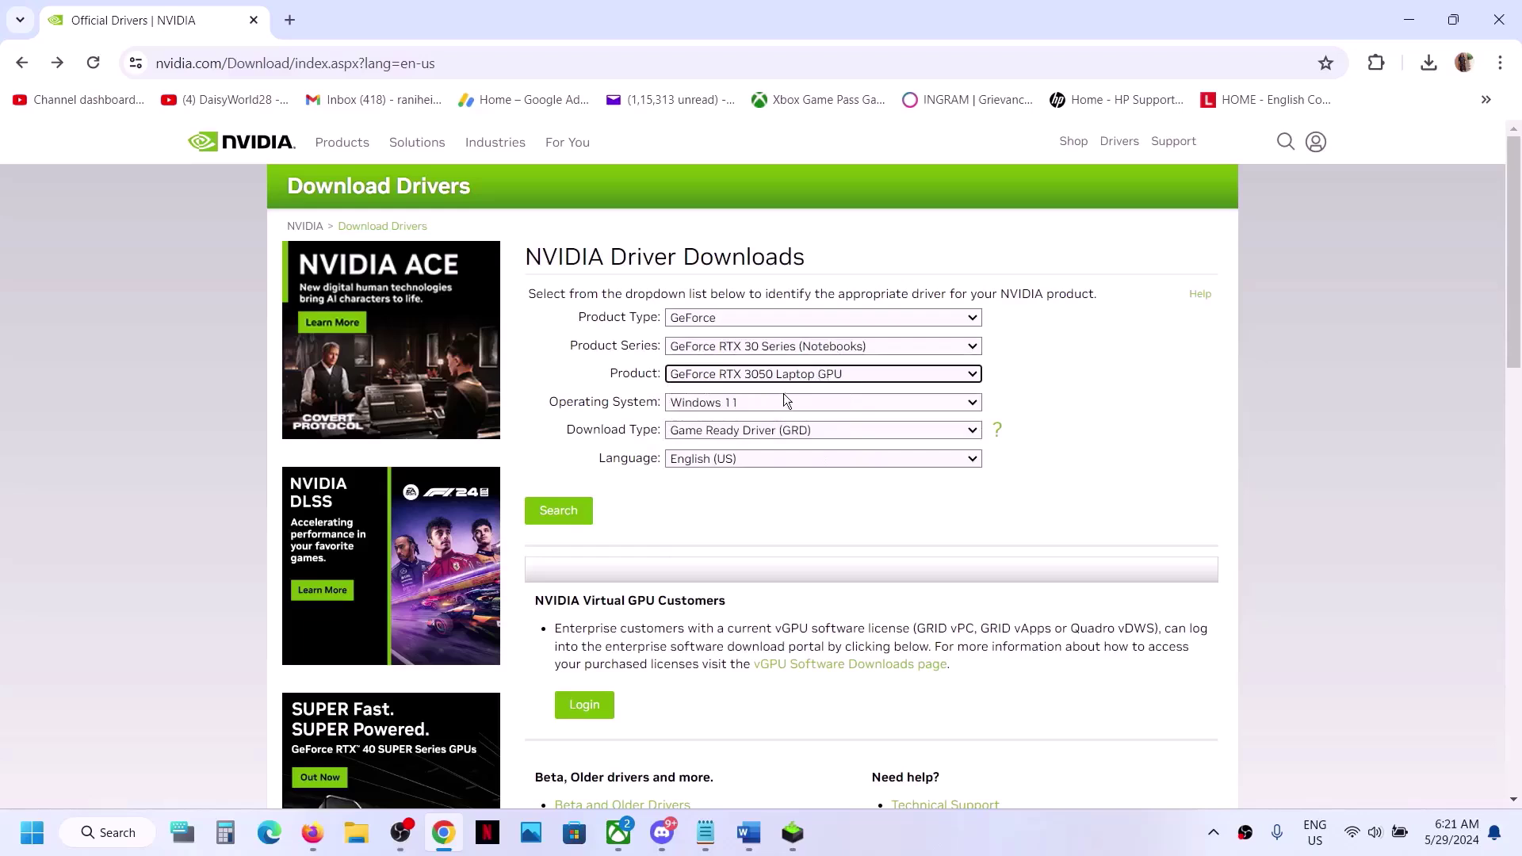
{"action": "left_click", "coordinate": [754, 403]}
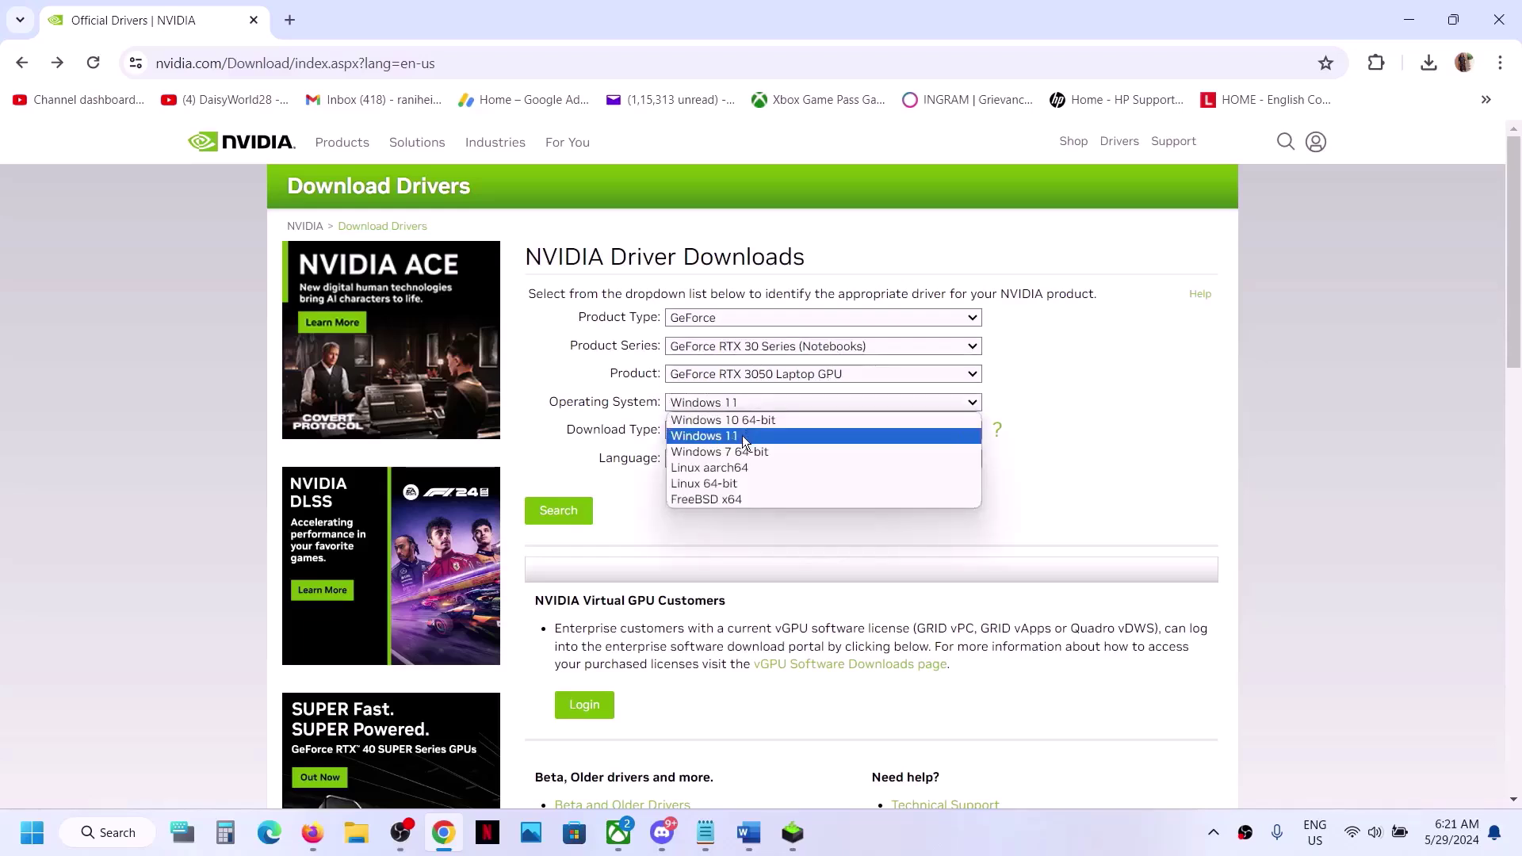
{"action": "left_click", "coordinate": [602, 446]}
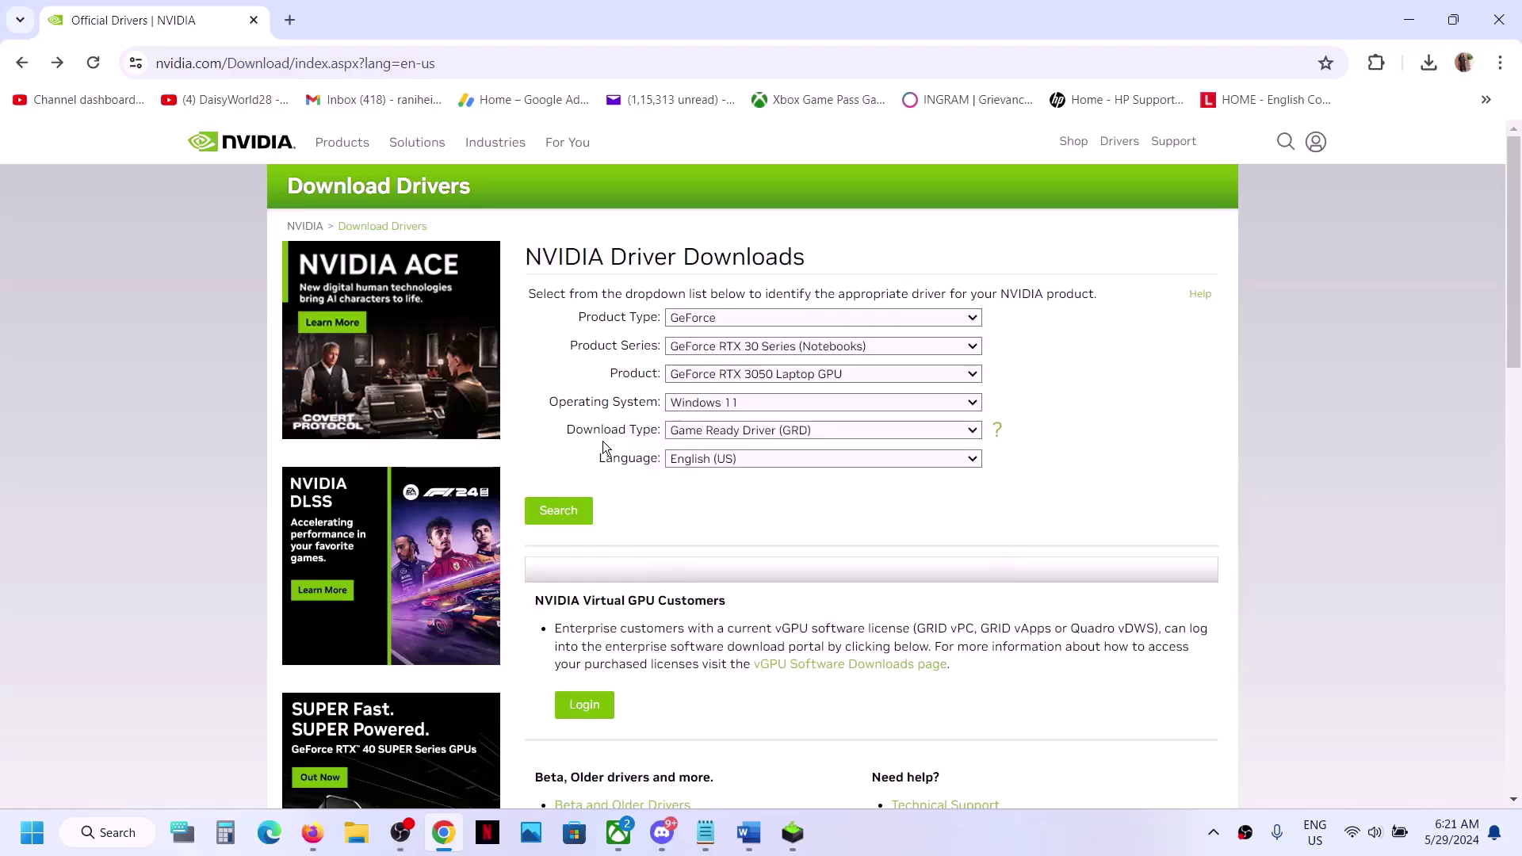
{"action": "left_click", "coordinate": [568, 515]}
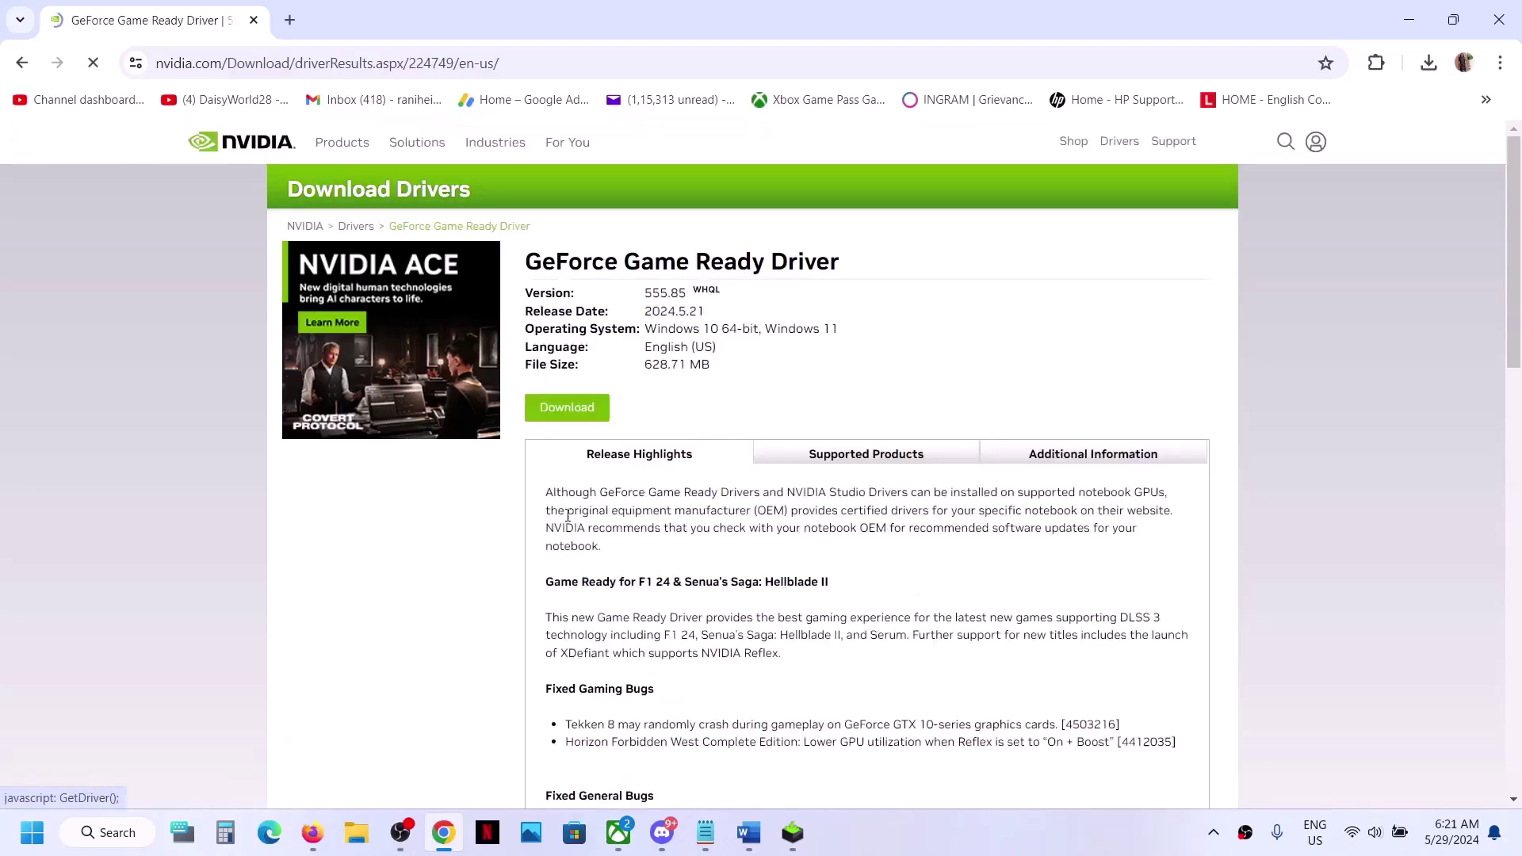
- Download the GeForce Game Ready Driver version 555.85 and display the recent download history
{"action": "left_click", "coordinate": [568, 408]}
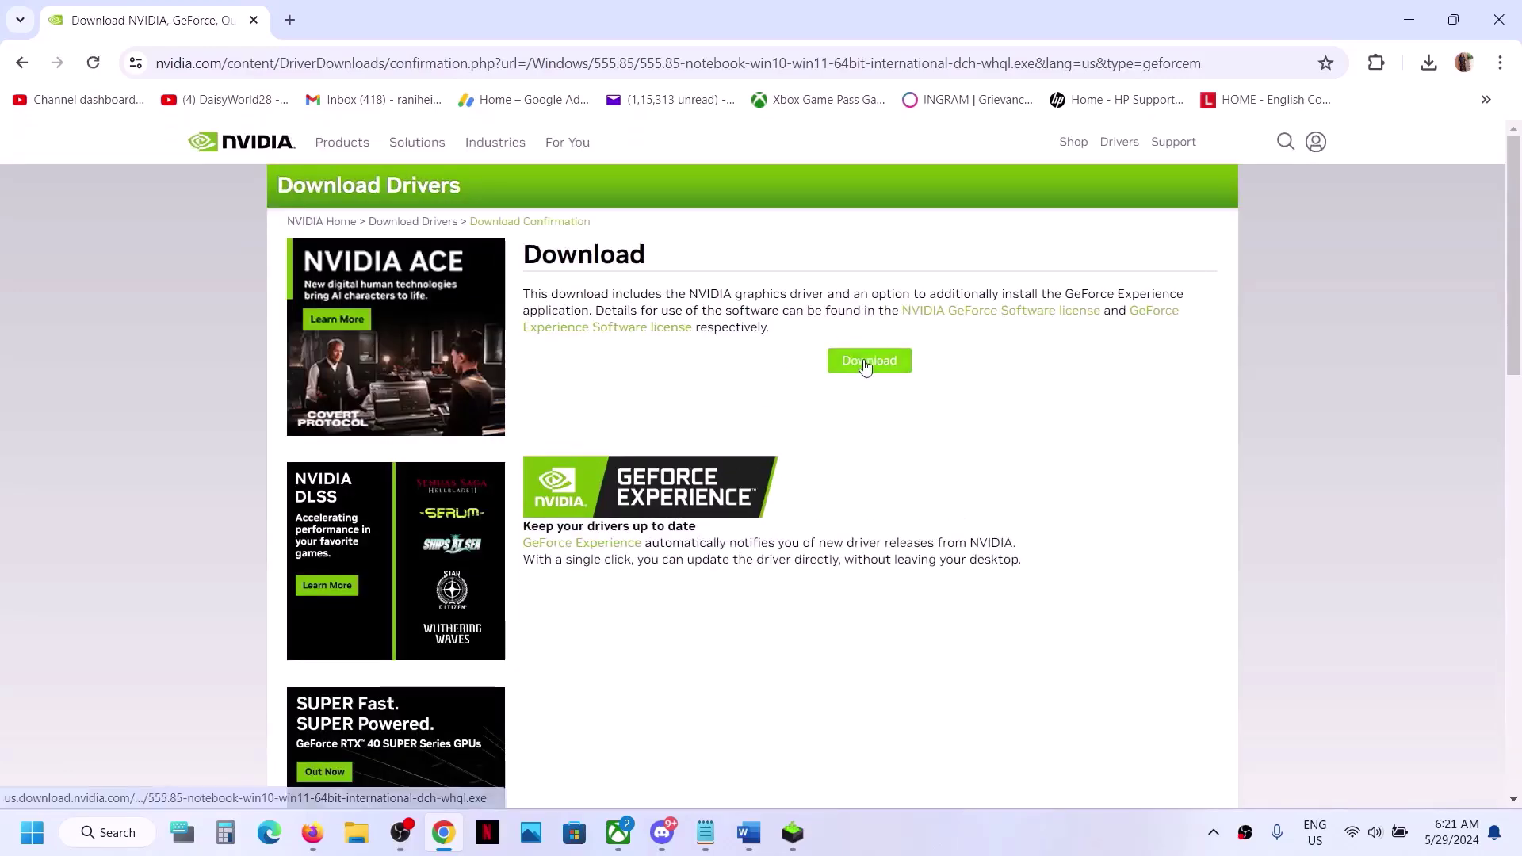
{"action": "left_click", "coordinate": [869, 361]}
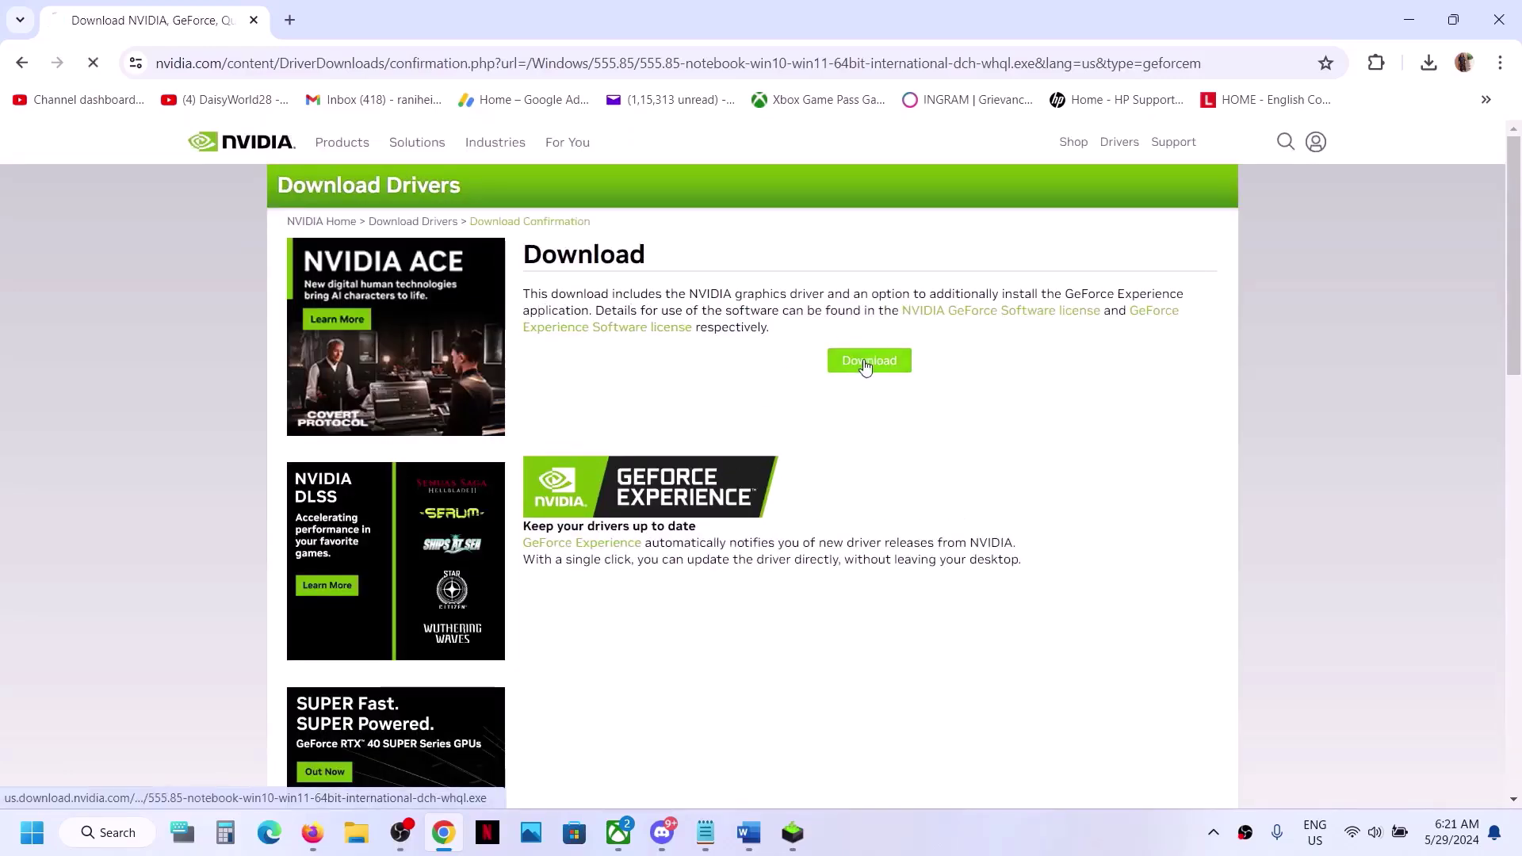
{"action": "left_click", "coordinate": [1428, 63]}
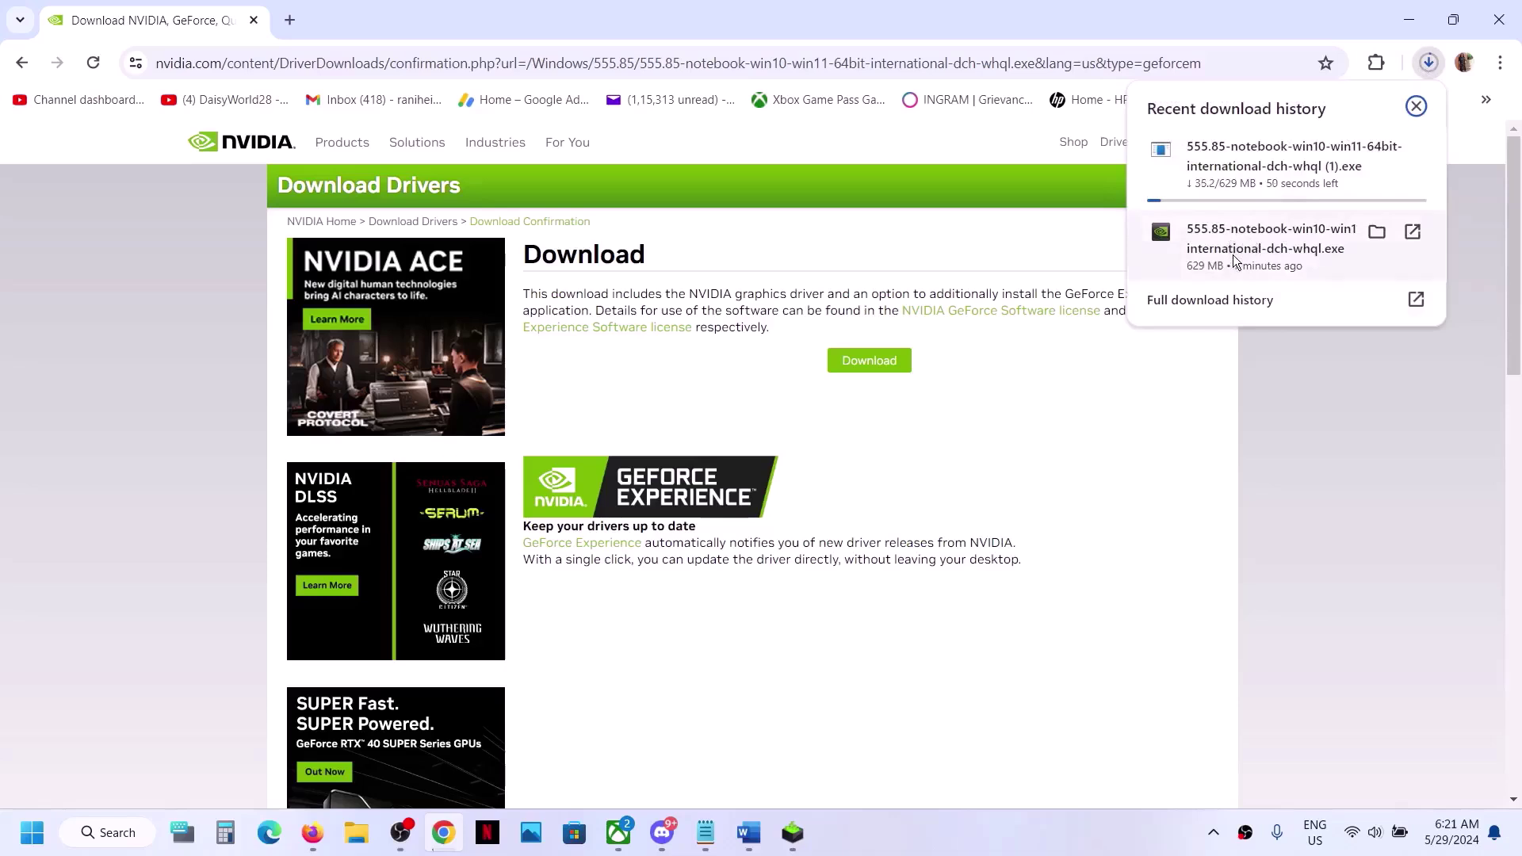
- Start the NVIDIA driver installation, accepting the agreement and choosing Custom (Advanced) with Perform a clean installation enabled
{"action": "left_click", "coordinate": [793, 834]}
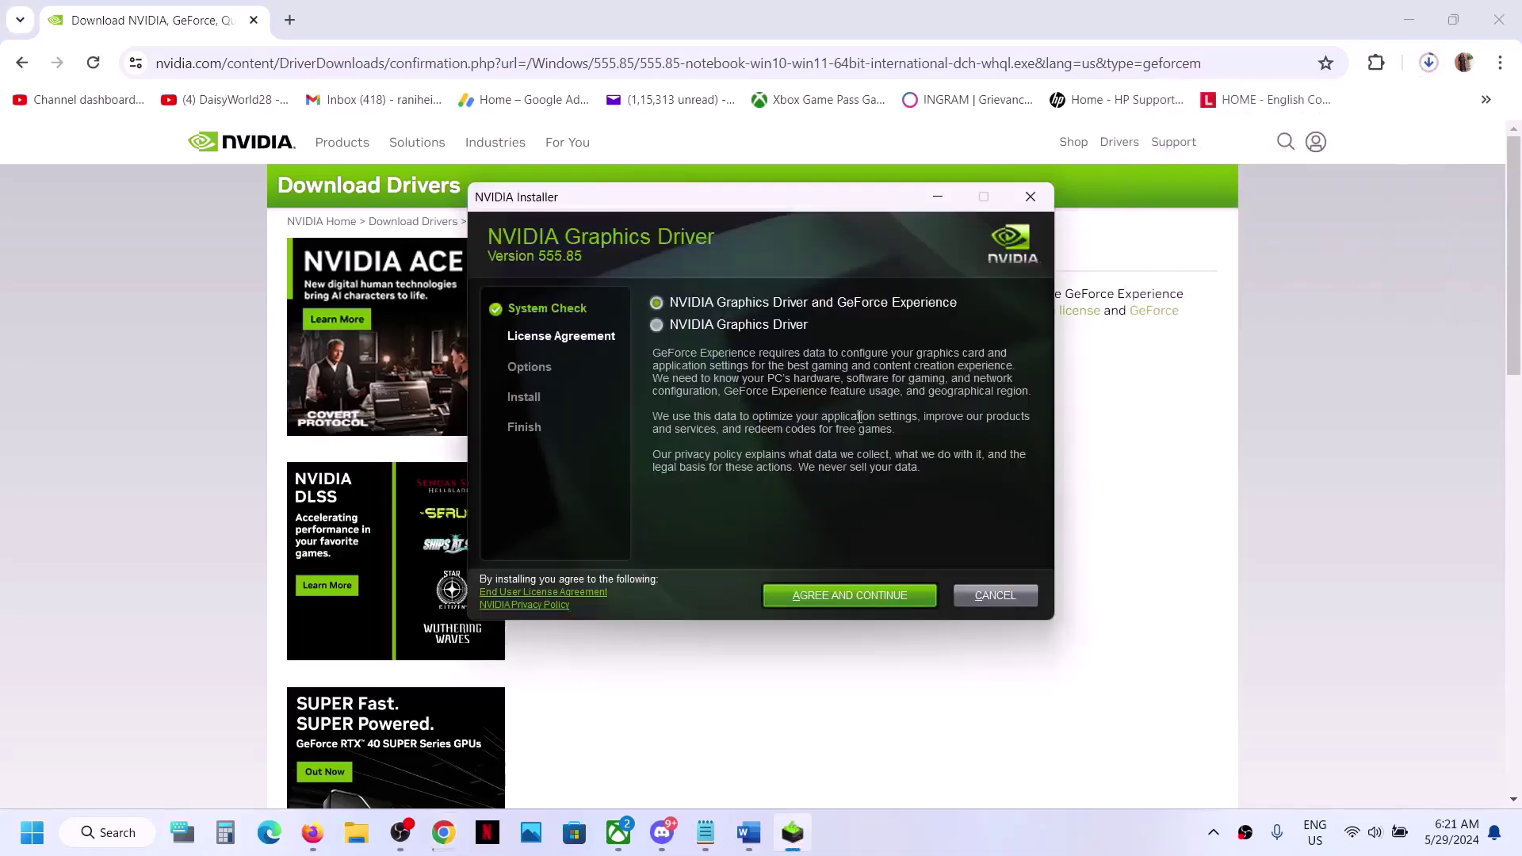
{"action": "left_click", "coordinate": [848, 597]}
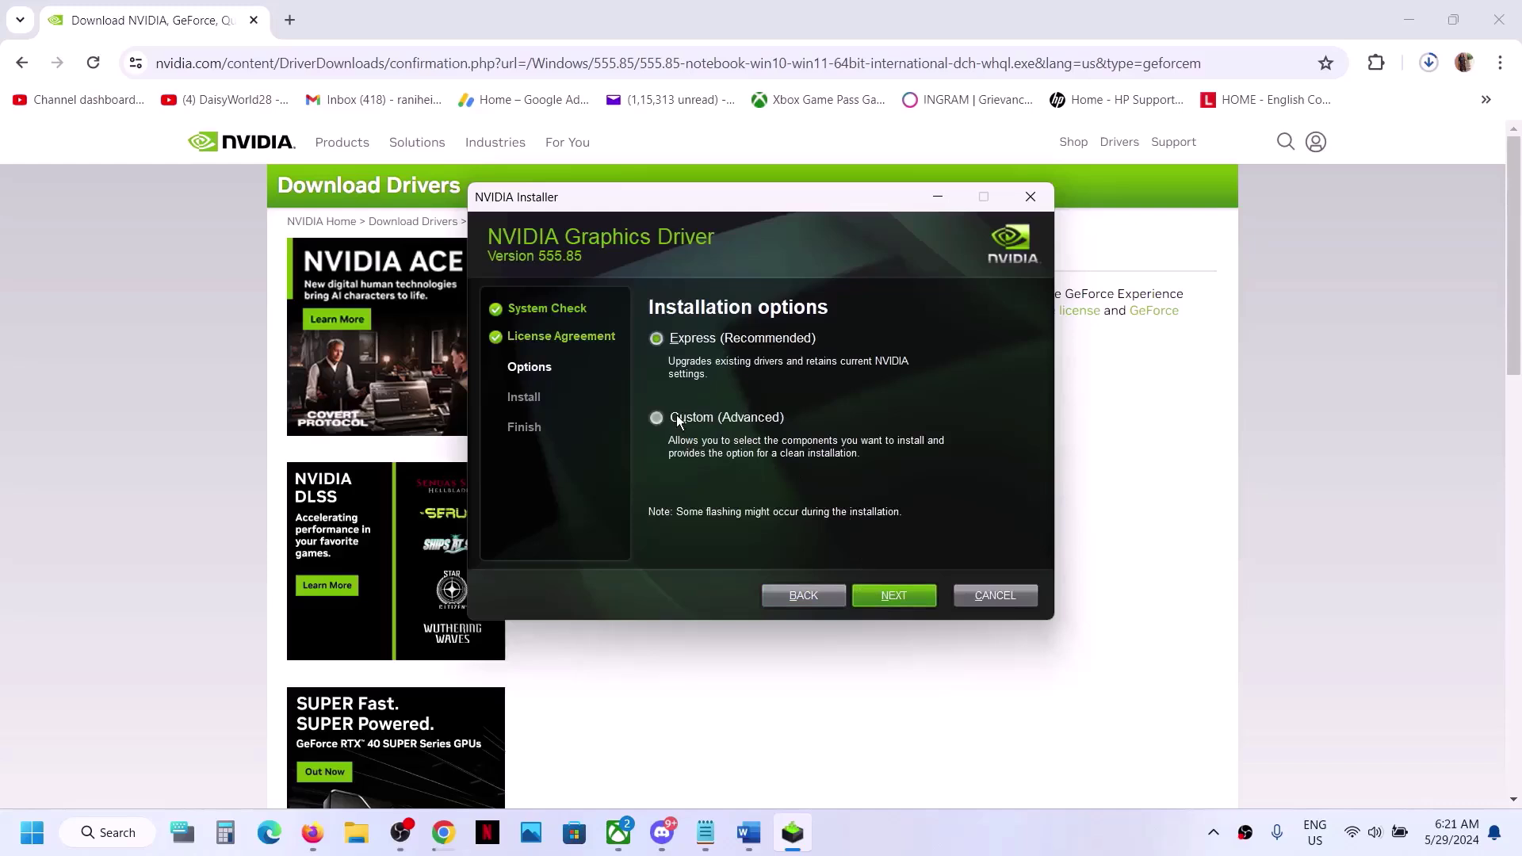
{"action": "left_click", "coordinate": [873, 593]}
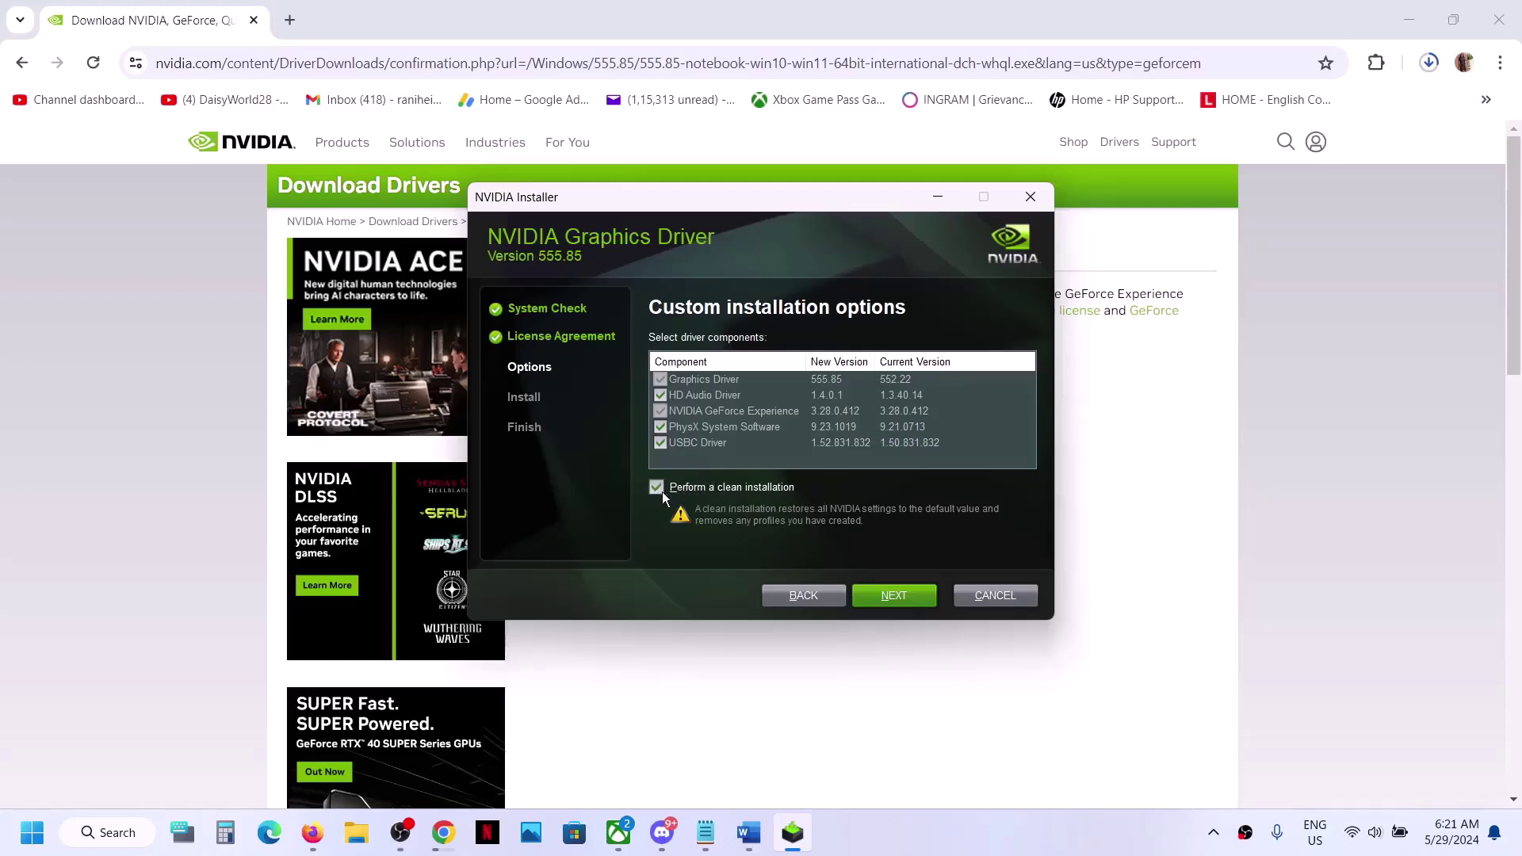
{"action": "left_click", "coordinate": [891, 600]}
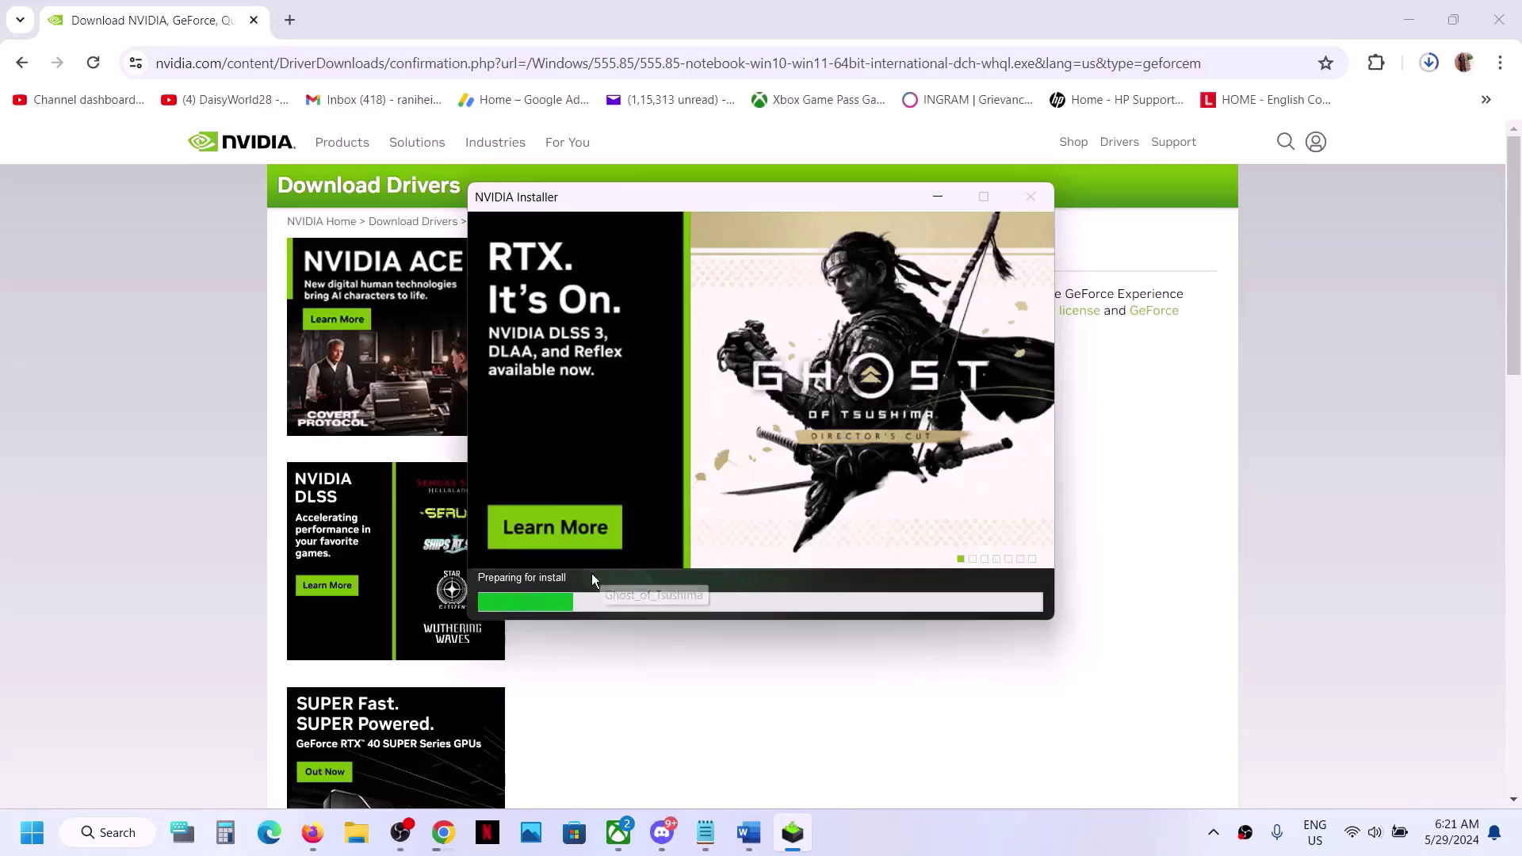
- Switch to the Word document and examine Step 13 on running the game on the dedicated graphics card
{"action": "left_click", "coordinate": [929, 830]}
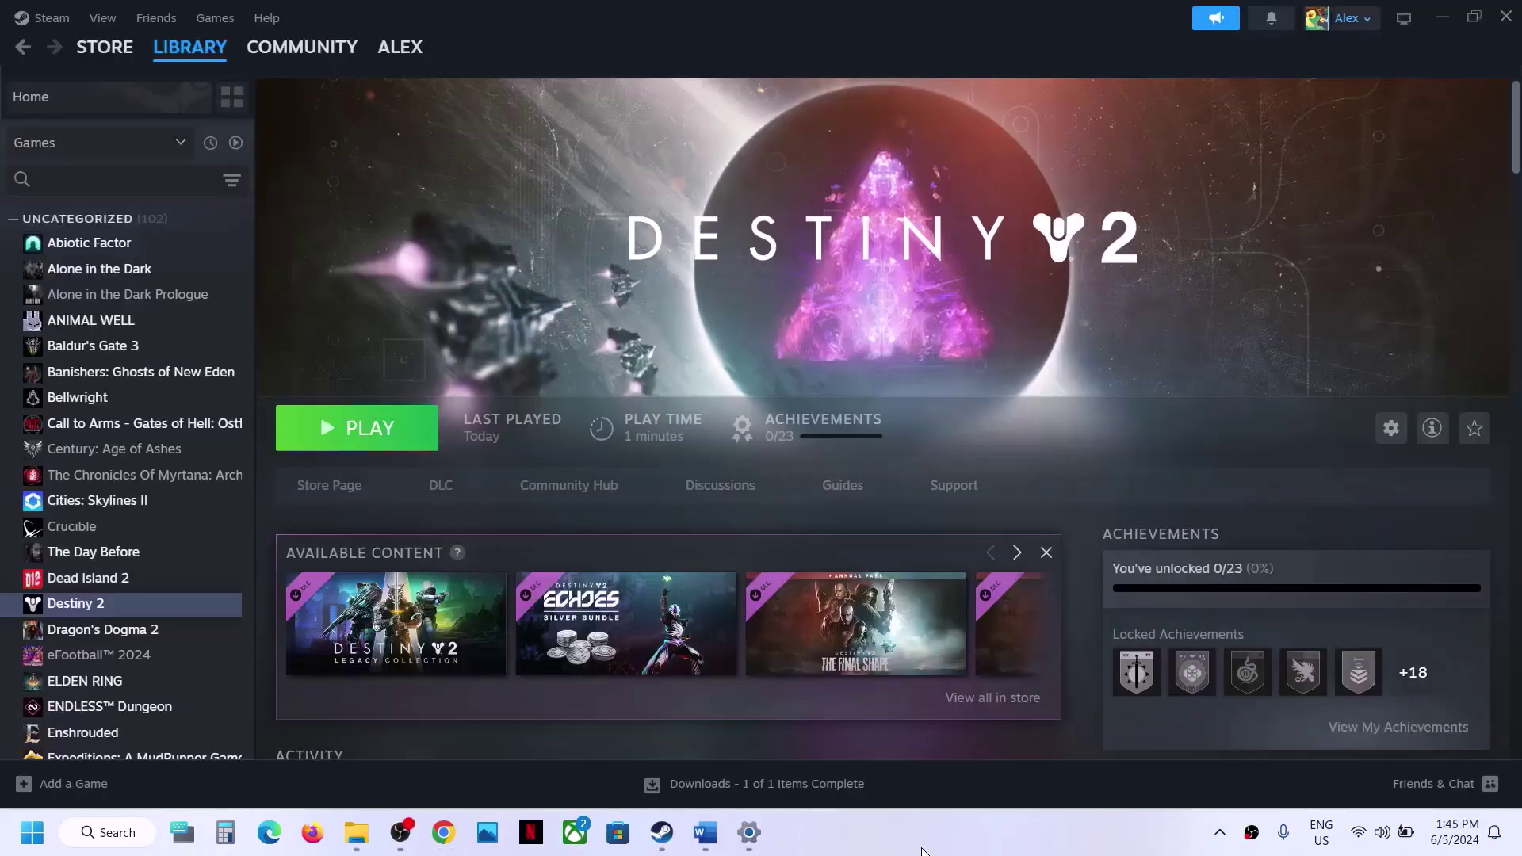
{"action": "left_click", "coordinate": [701, 850]}
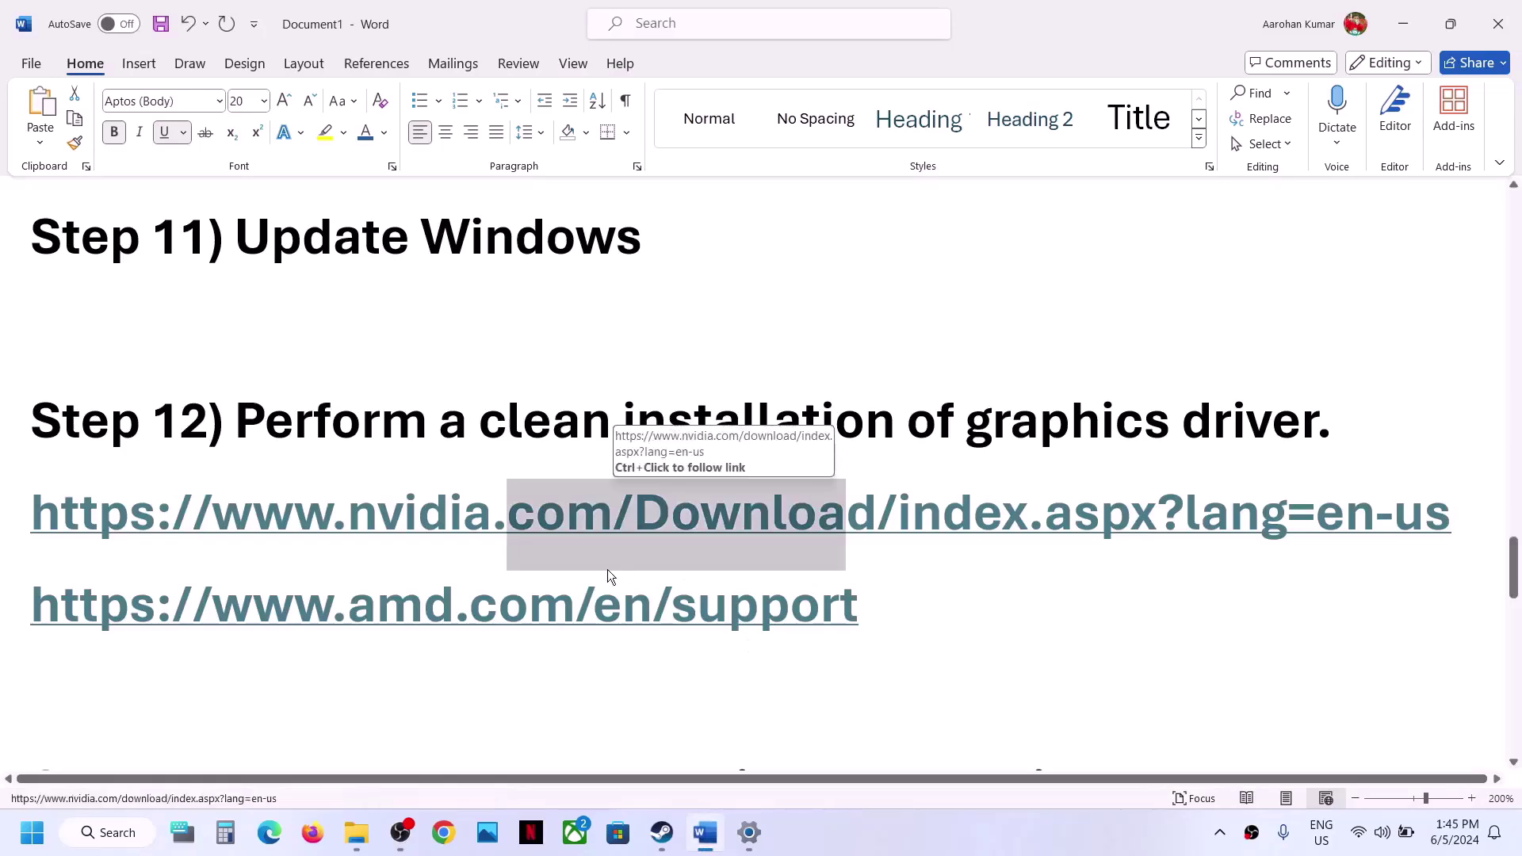
{"action": "scroll", "coordinate": [612, 577], "scroll_direction": "down", "scroll_amount": 3}
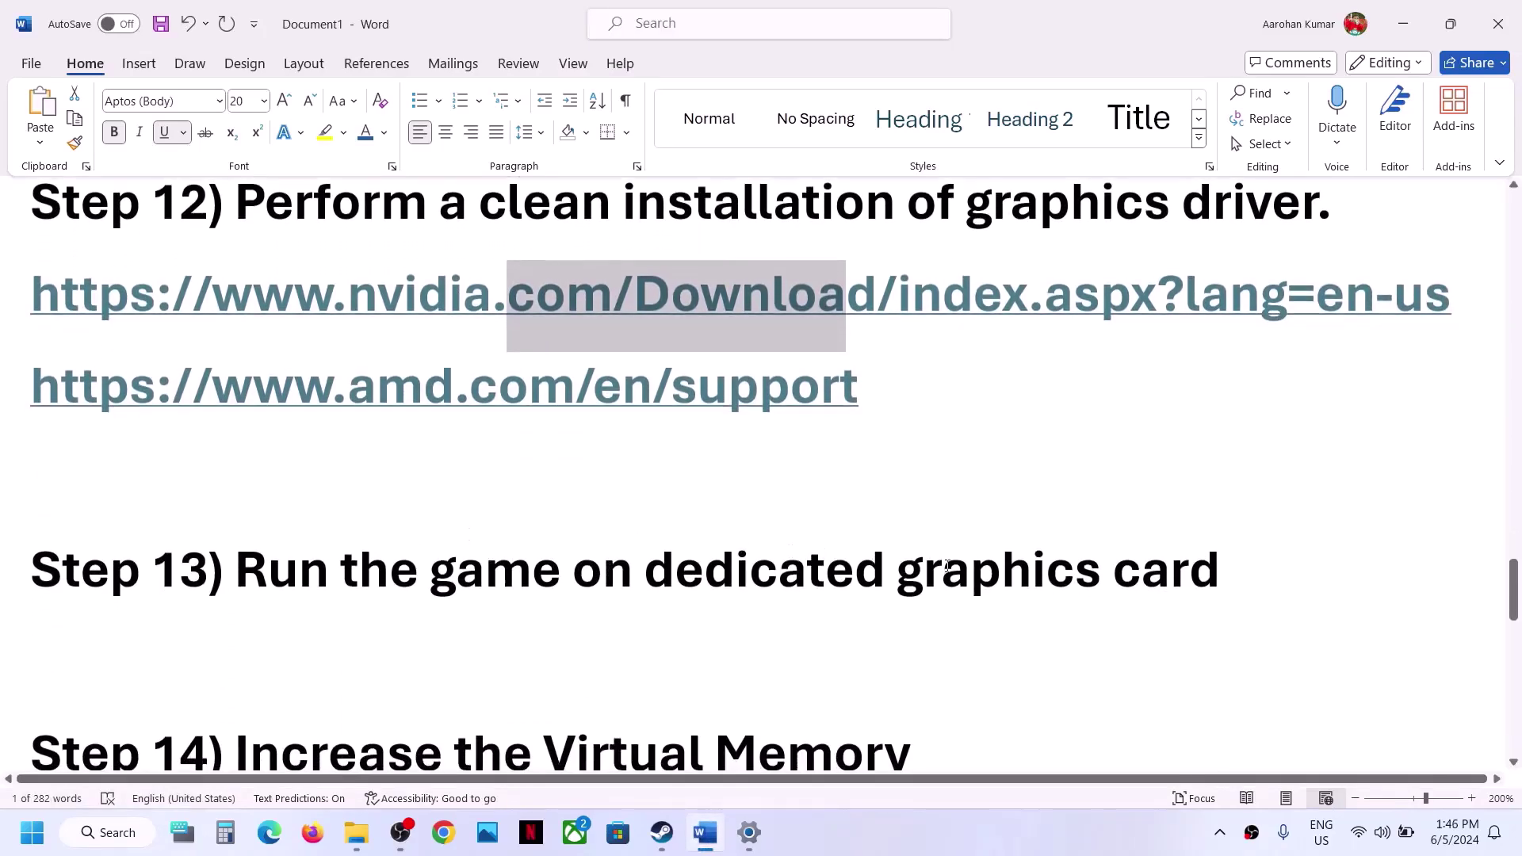
{"action": "double_click", "coordinate": [958, 571]}
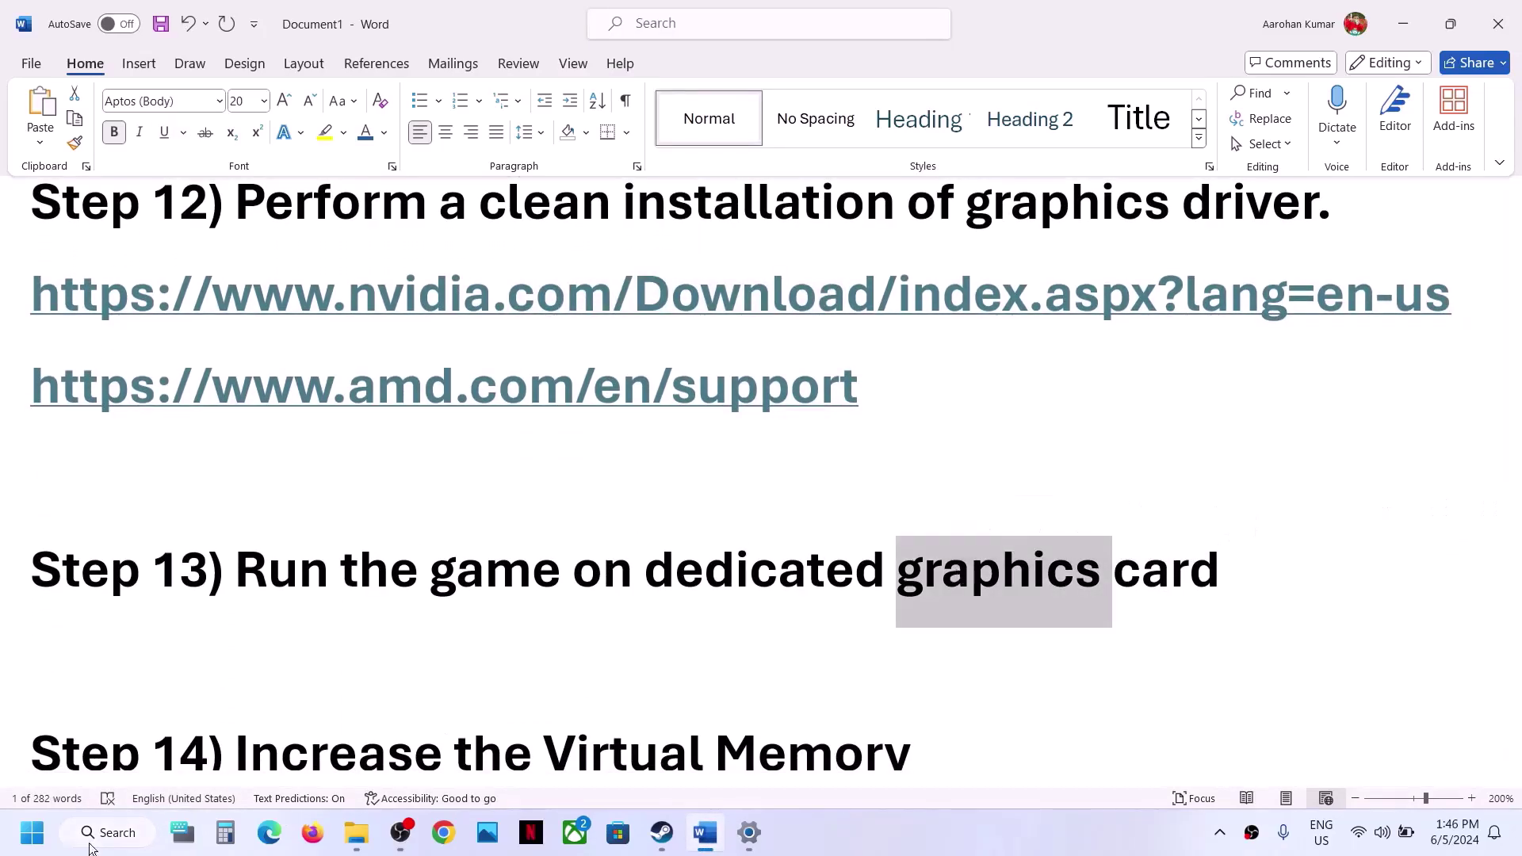
- Open Windows Graphics settings and try to add destiny2 from Steam's steamapps\common\Destiny 2 folder as a desktop app
{"action": "left_click", "coordinate": [38, 846]}
{"action": "type", "text": "graphics"}
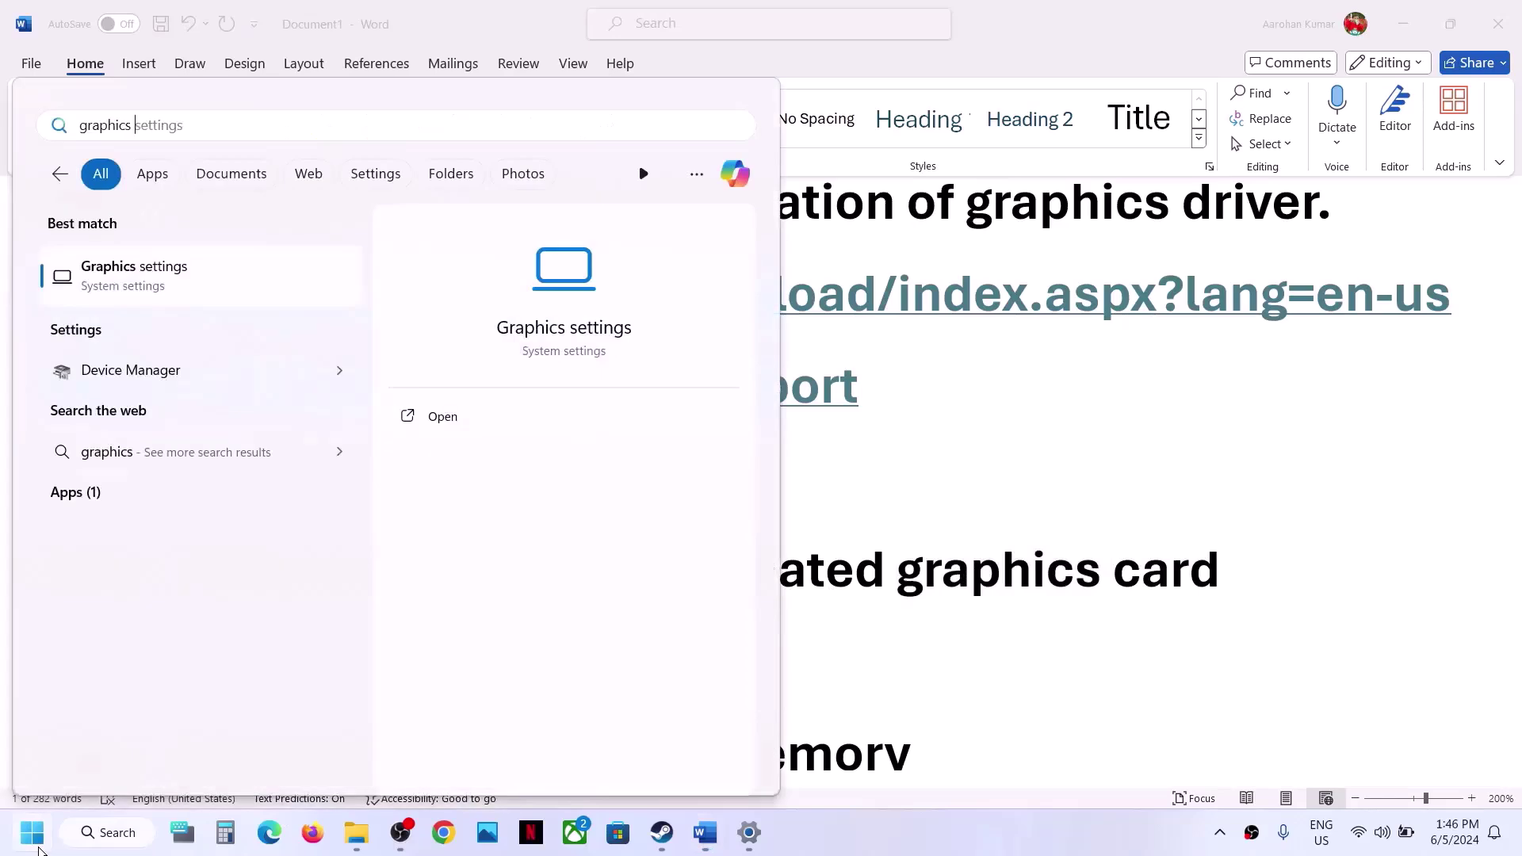
{"action": "key", "text": "Return"}
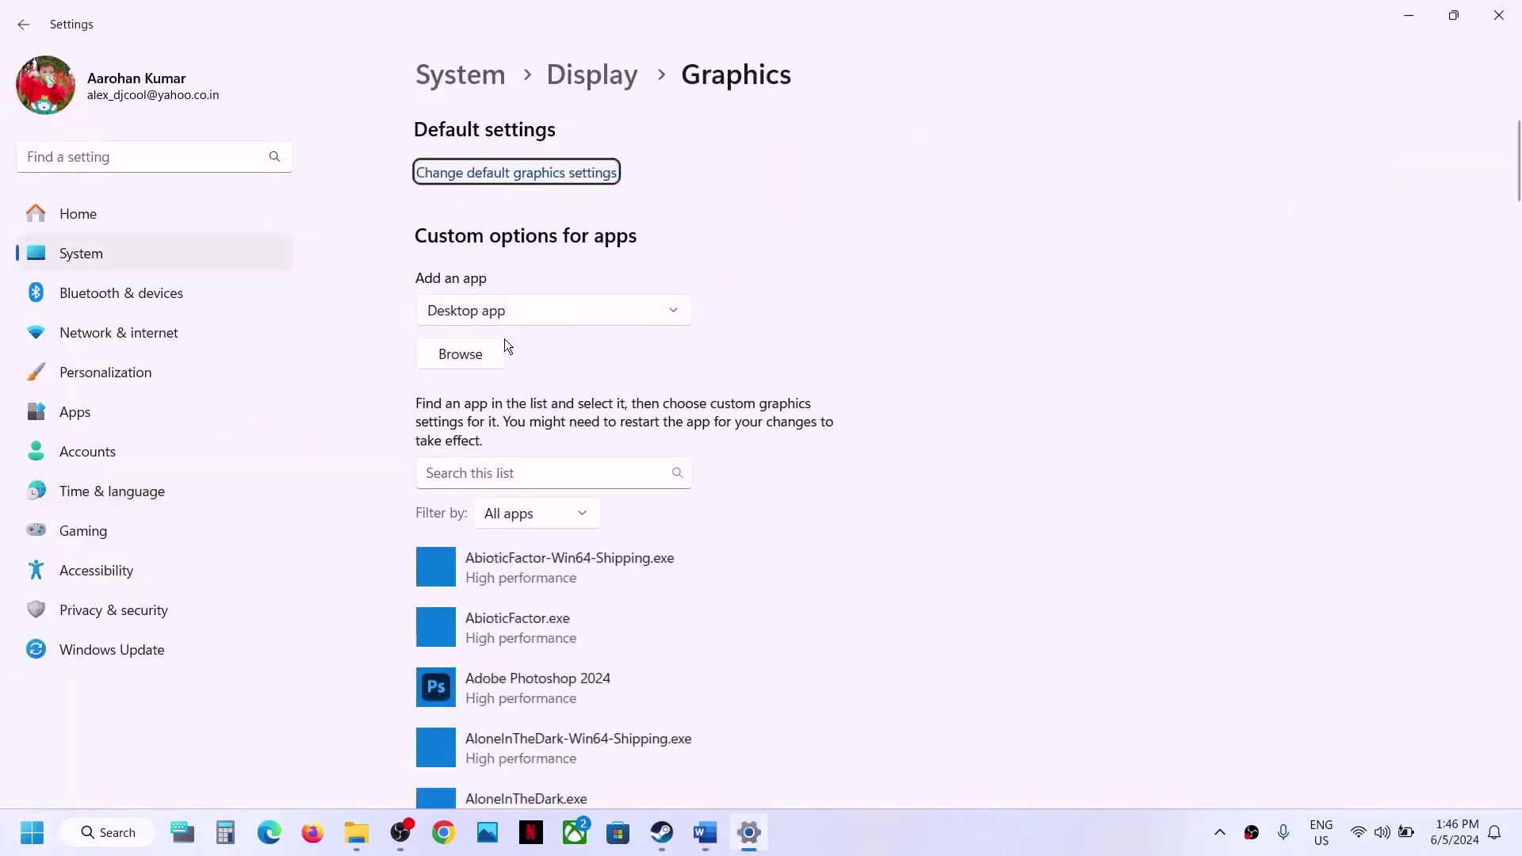
{"action": "left_click", "coordinate": [485, 348]}
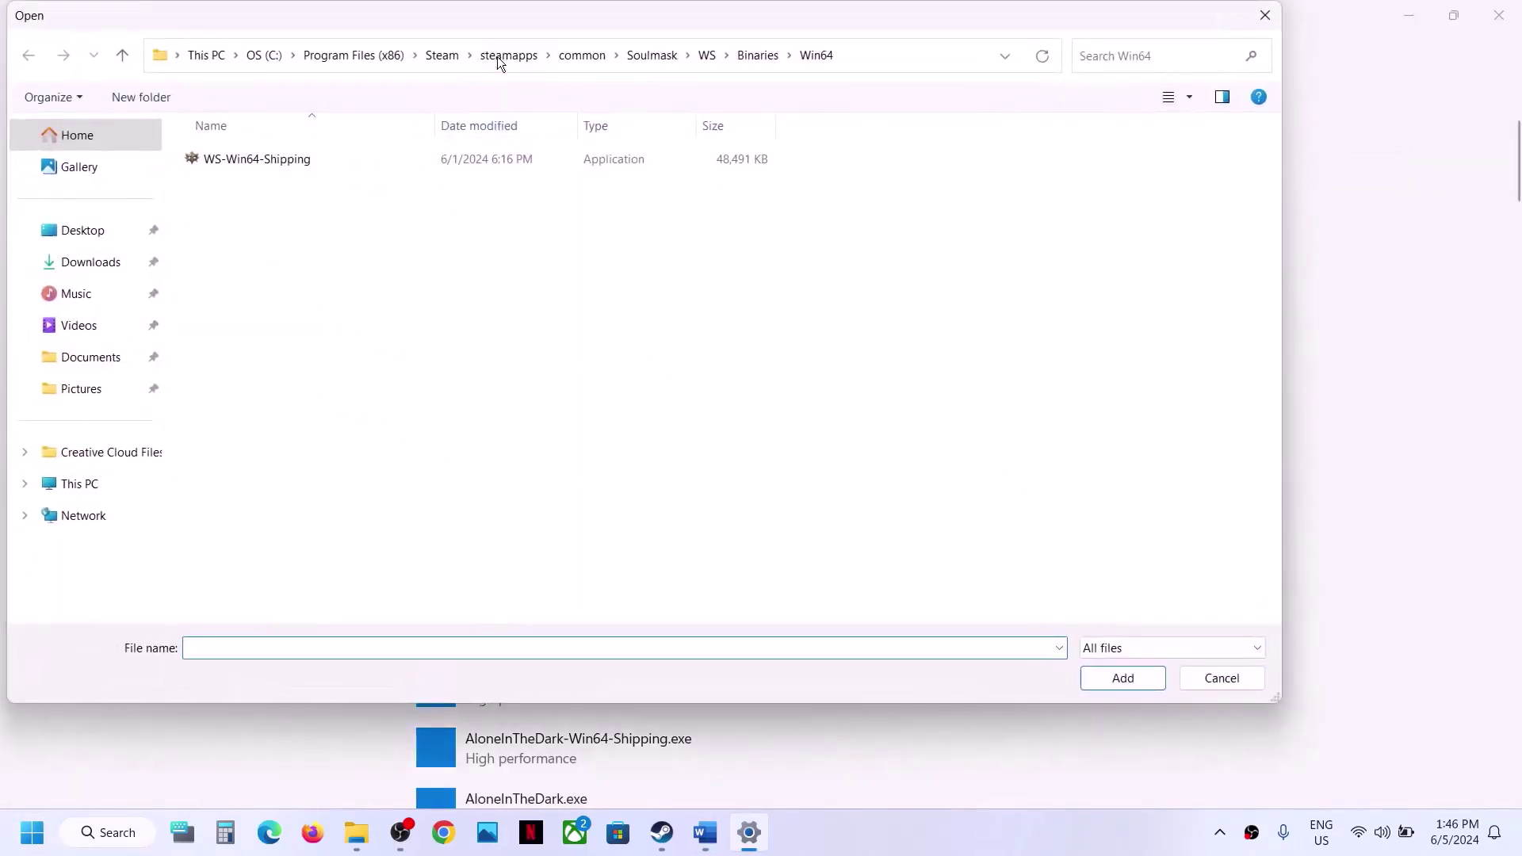
{"action": "left_click", "coordinate": [597, 63]}
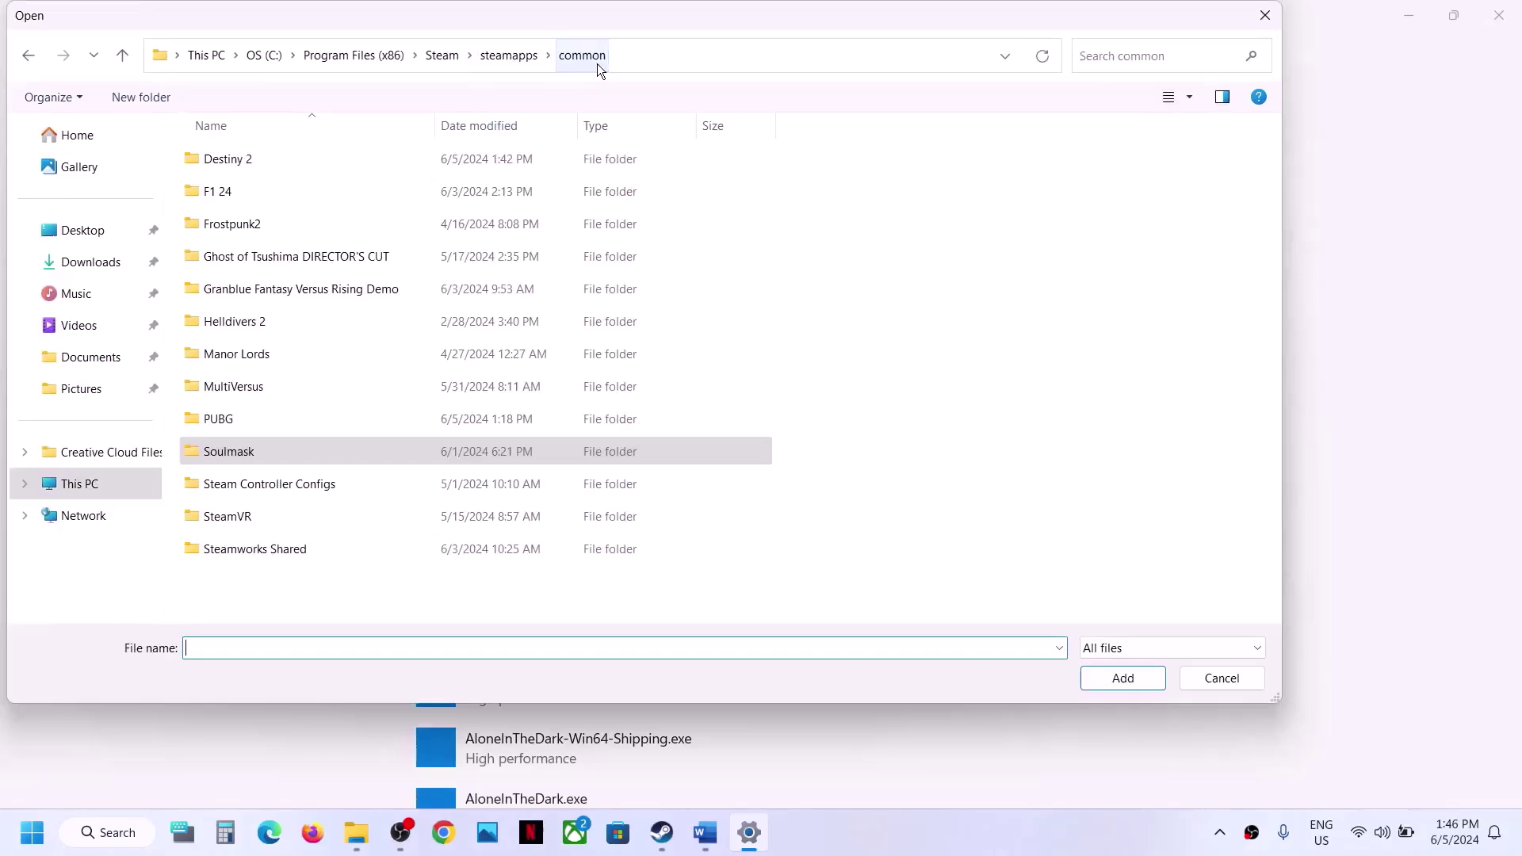
{"action": "double_click", "coordinate": [290, 155]}
{"action": "left_click", "coordinate": [239, 256]}
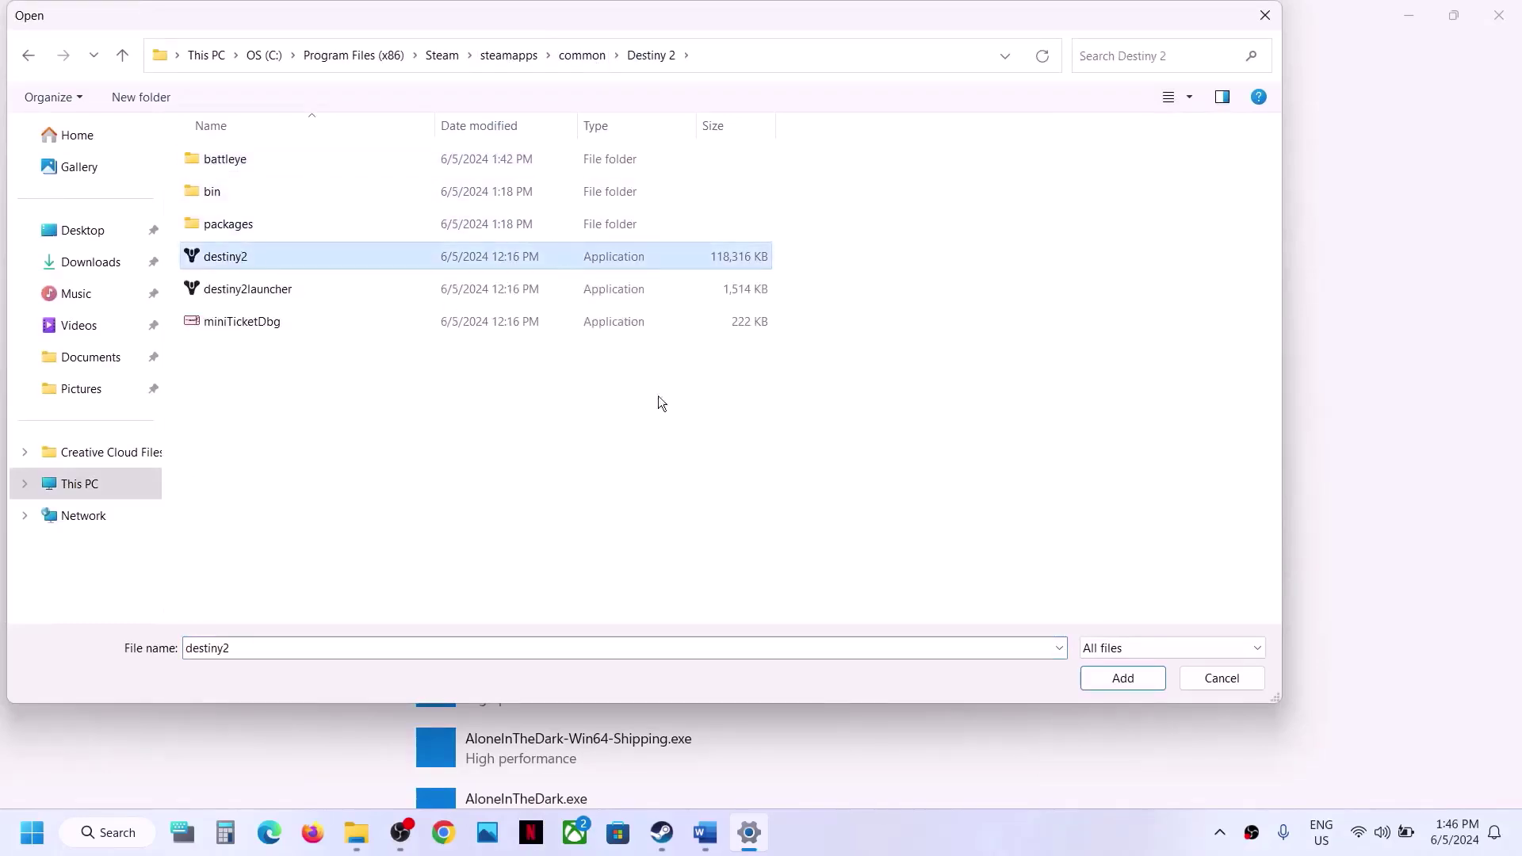
{"action": "left_click", "coordinate": [1096, 686]}
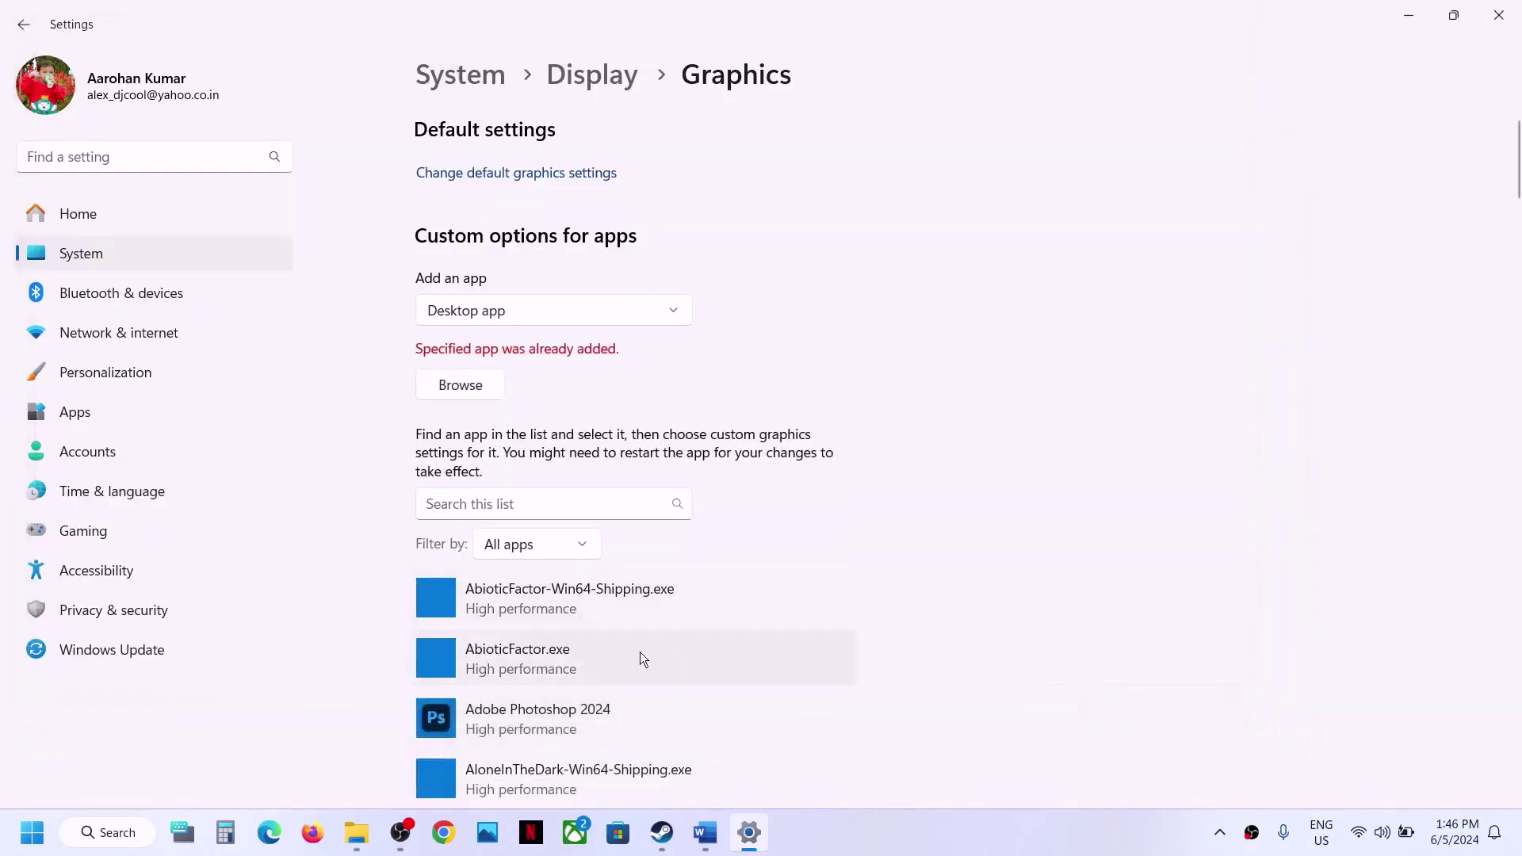
- Set the graphics preference of the Destiny 2 entry to High performance and save it
{"action": "scroll", "coordinate": [639, 652], "scroll_direction": "down", "scroll_amount": 1}
{"action": "scroll", "coordinate": [639, 652], "scroll_direction": "down", "scroll_amount": 15}
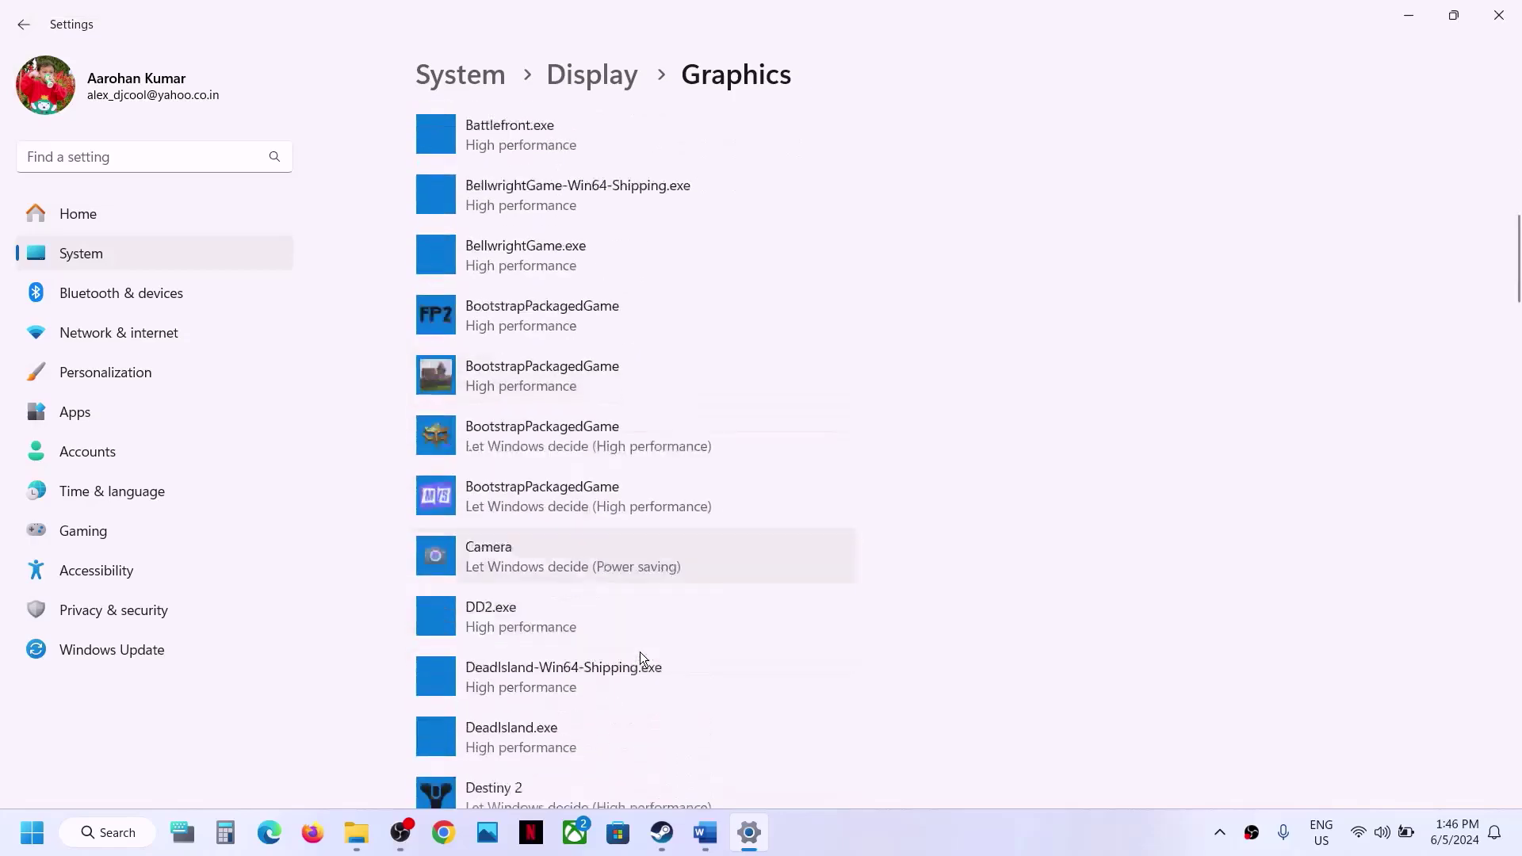
{"action": "left_click", "coordinate": [582, 480]}
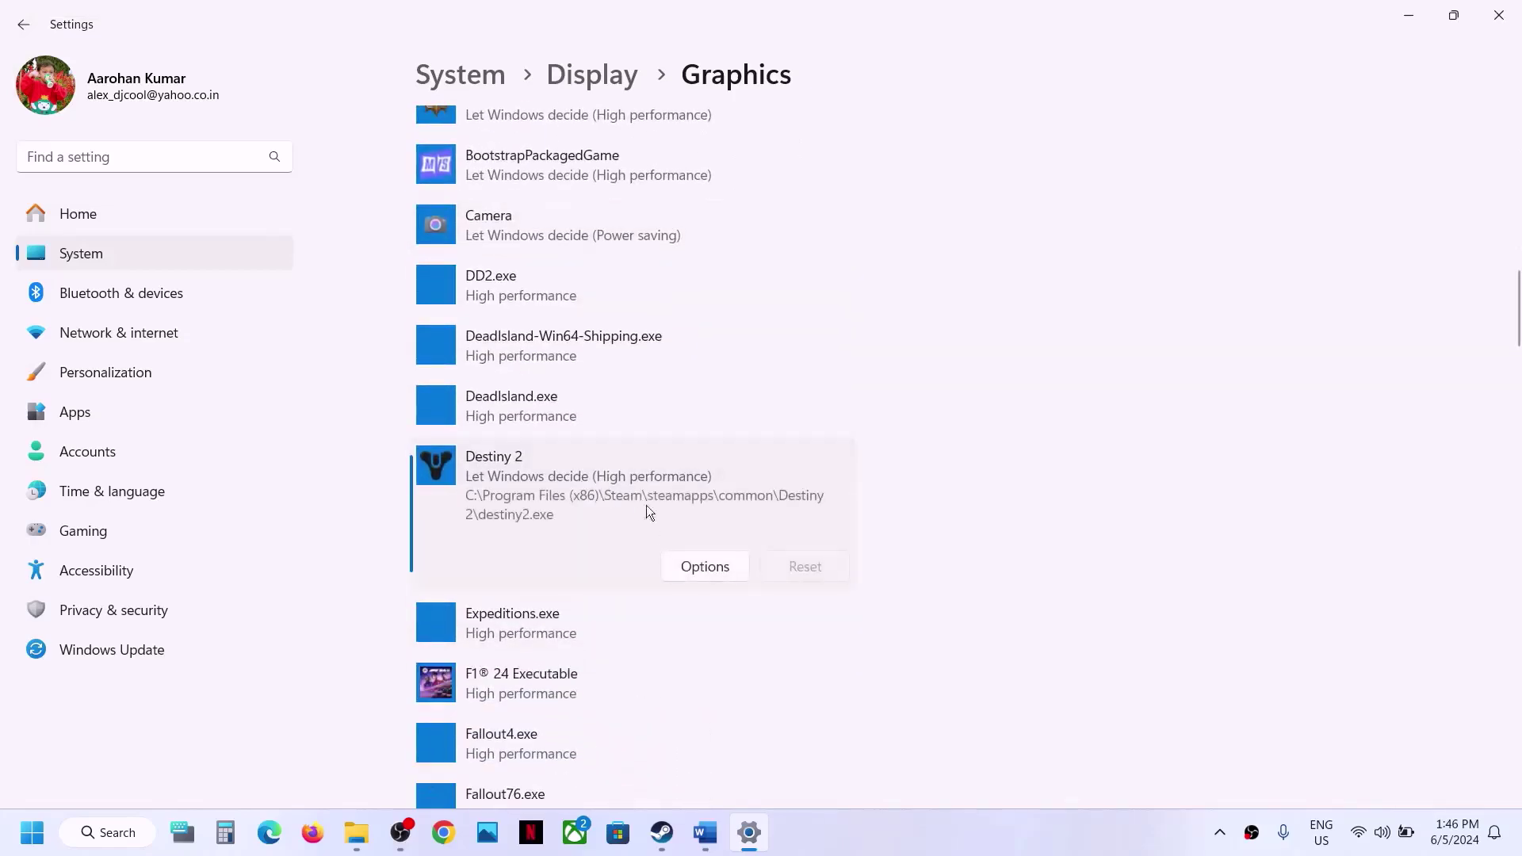
{"action": "left_click", "coordinate": [691, 567]}
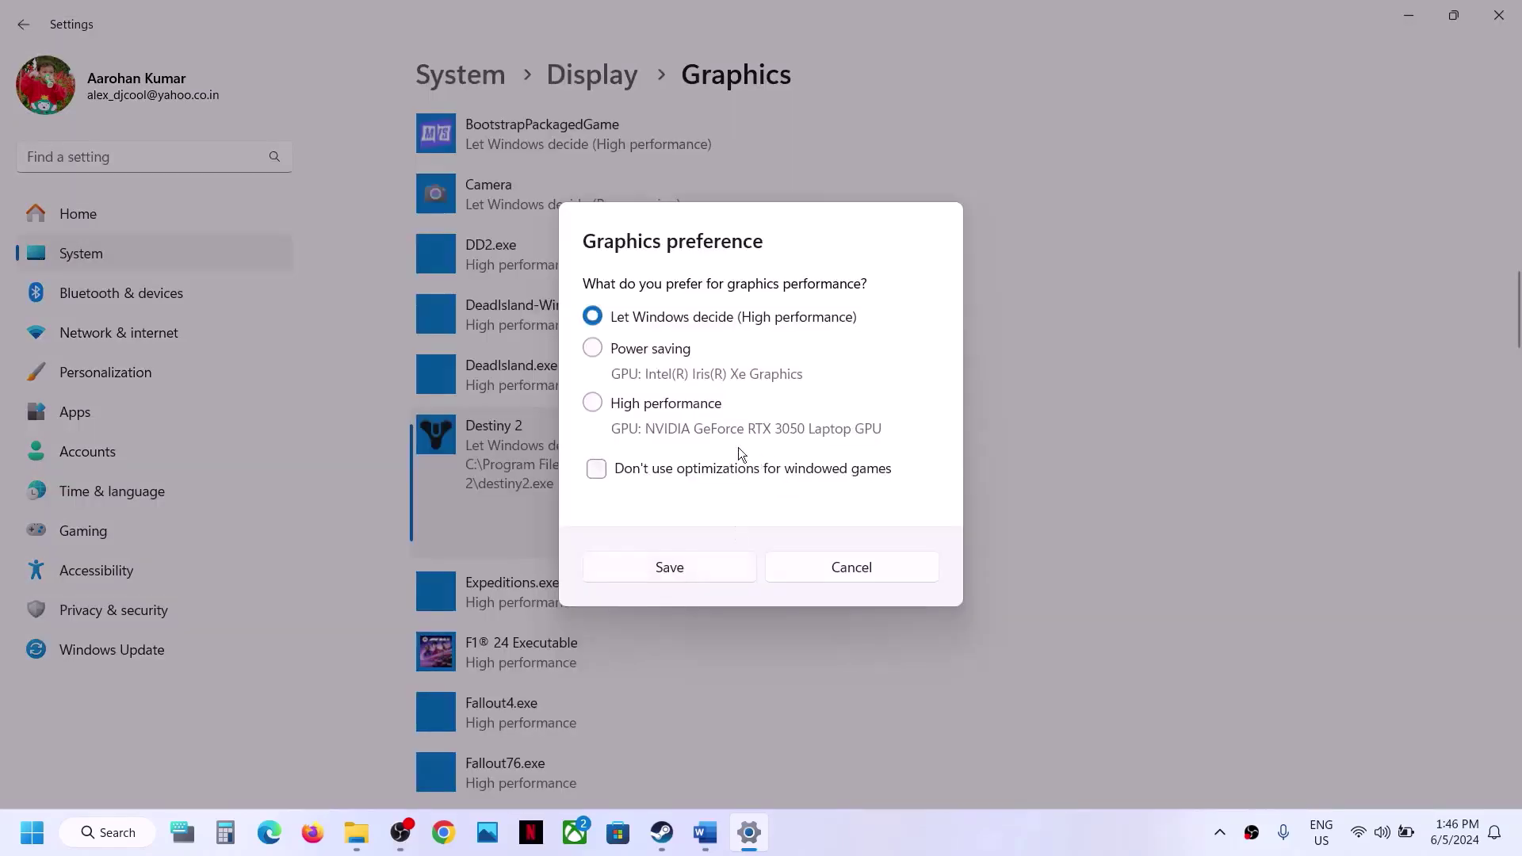
{"action": "left_click", "coordinate": [648, 404]}
{"action": "left_click", "coordinate": [720, 567]}
- Add destiny2launcher to the custom graphics apps, save its preference as High performance, and close Settings
{"action": "scroll", "coordinate": [632, 507], "scroll_direction": "up", "scroll_amount": 15}
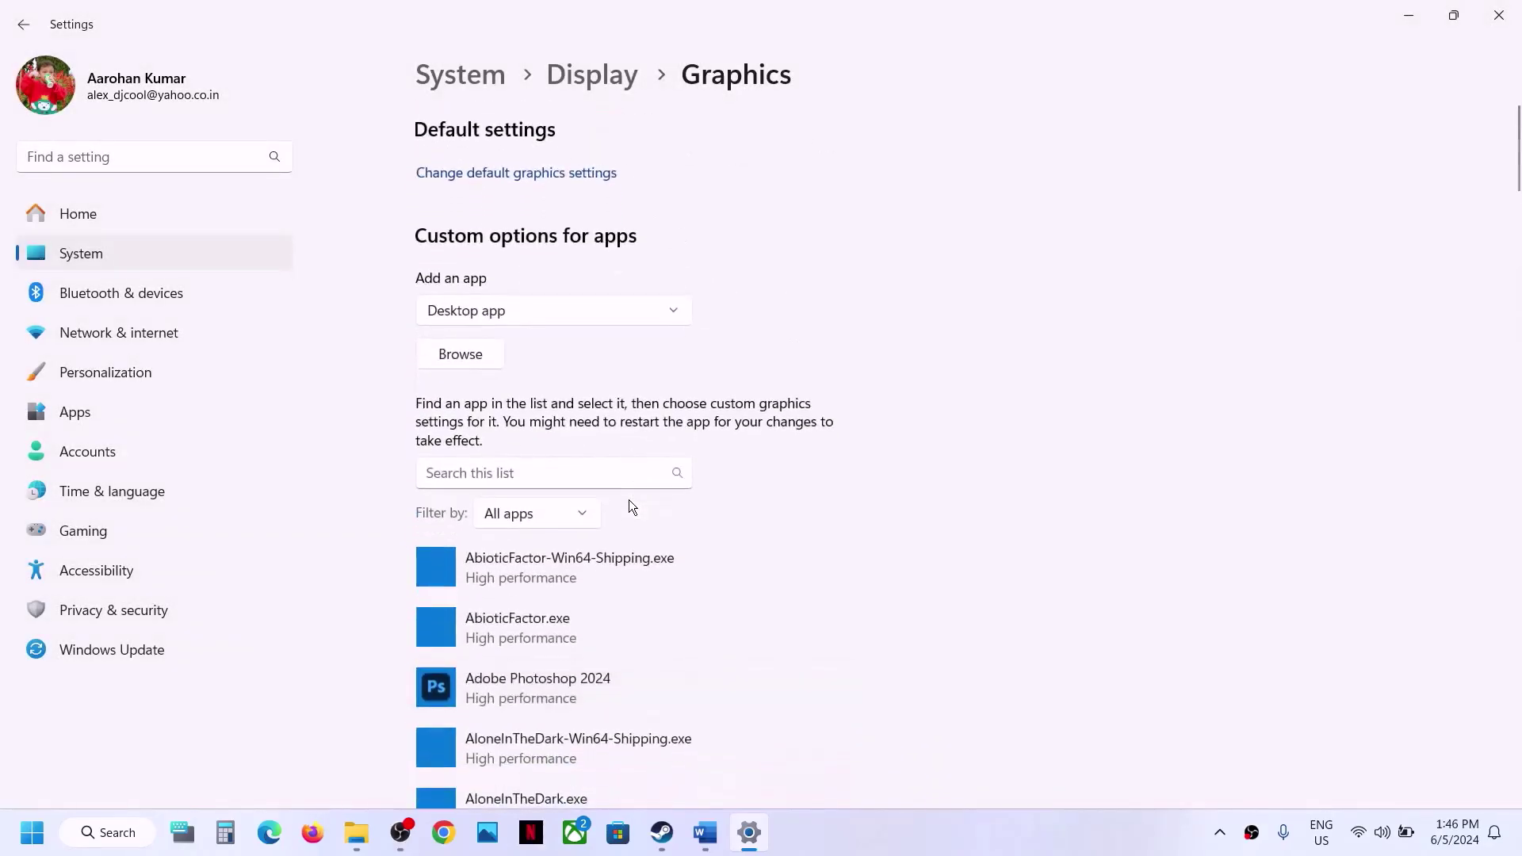
{"action": "left_click", "coordinate": [460, 354]}
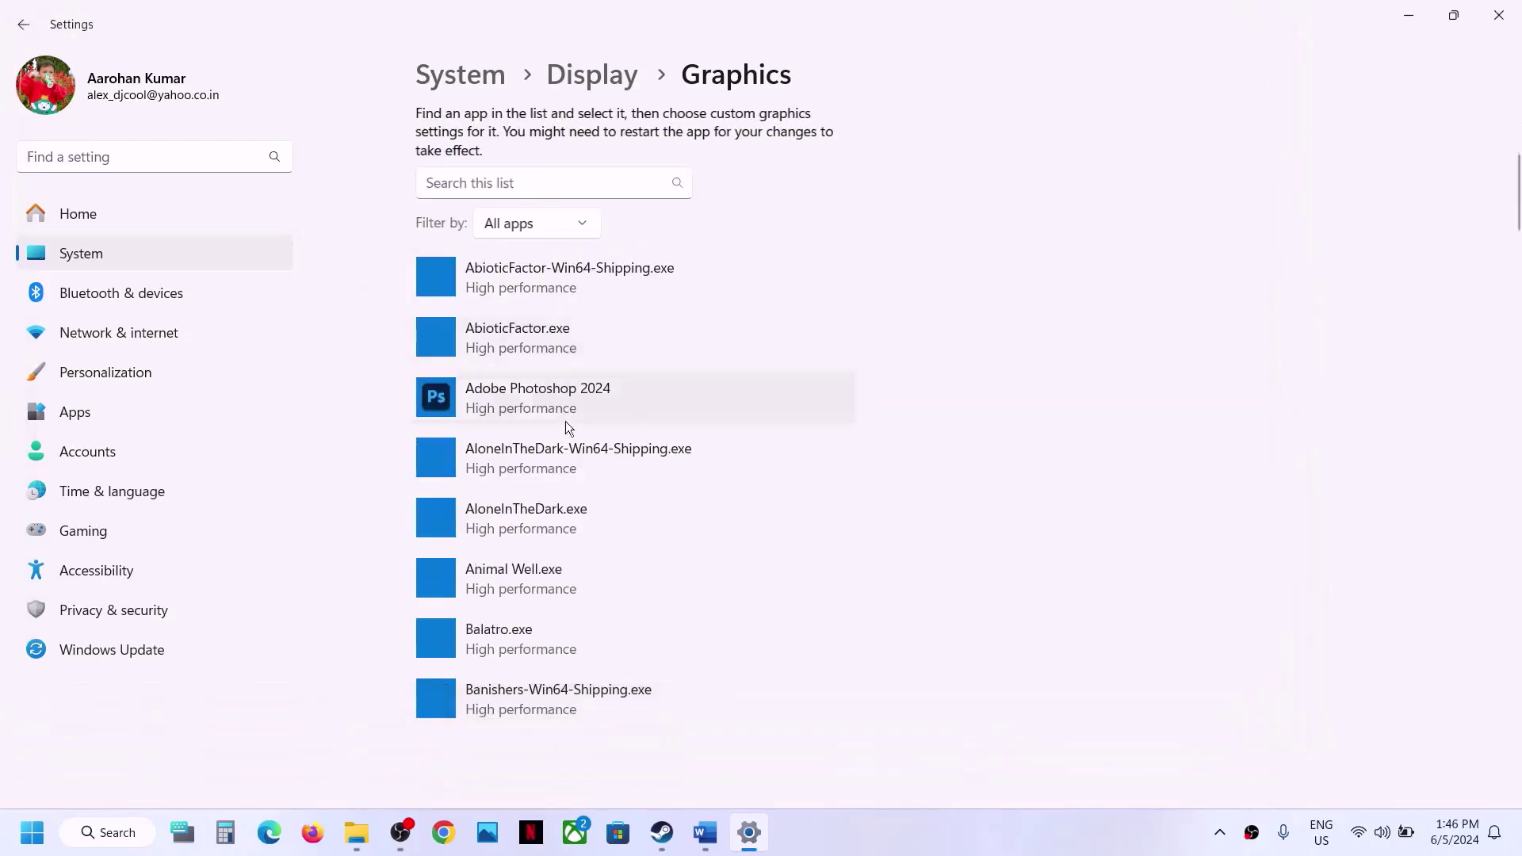
{"action": "left_click", "coordinate": [713, 606]}
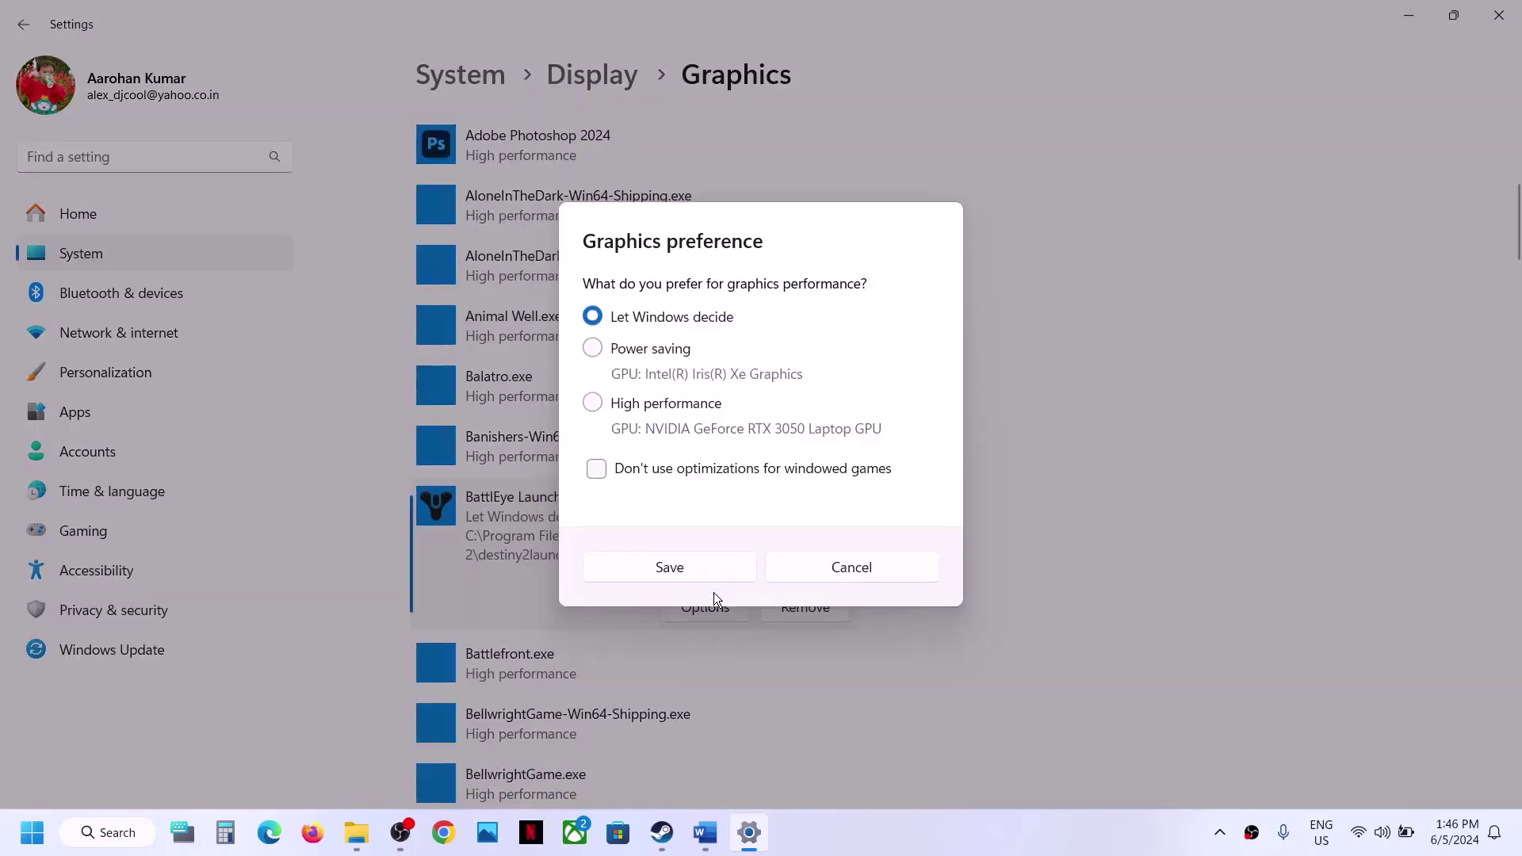
{"action": "left_click", "coordinate": [657, 410]}
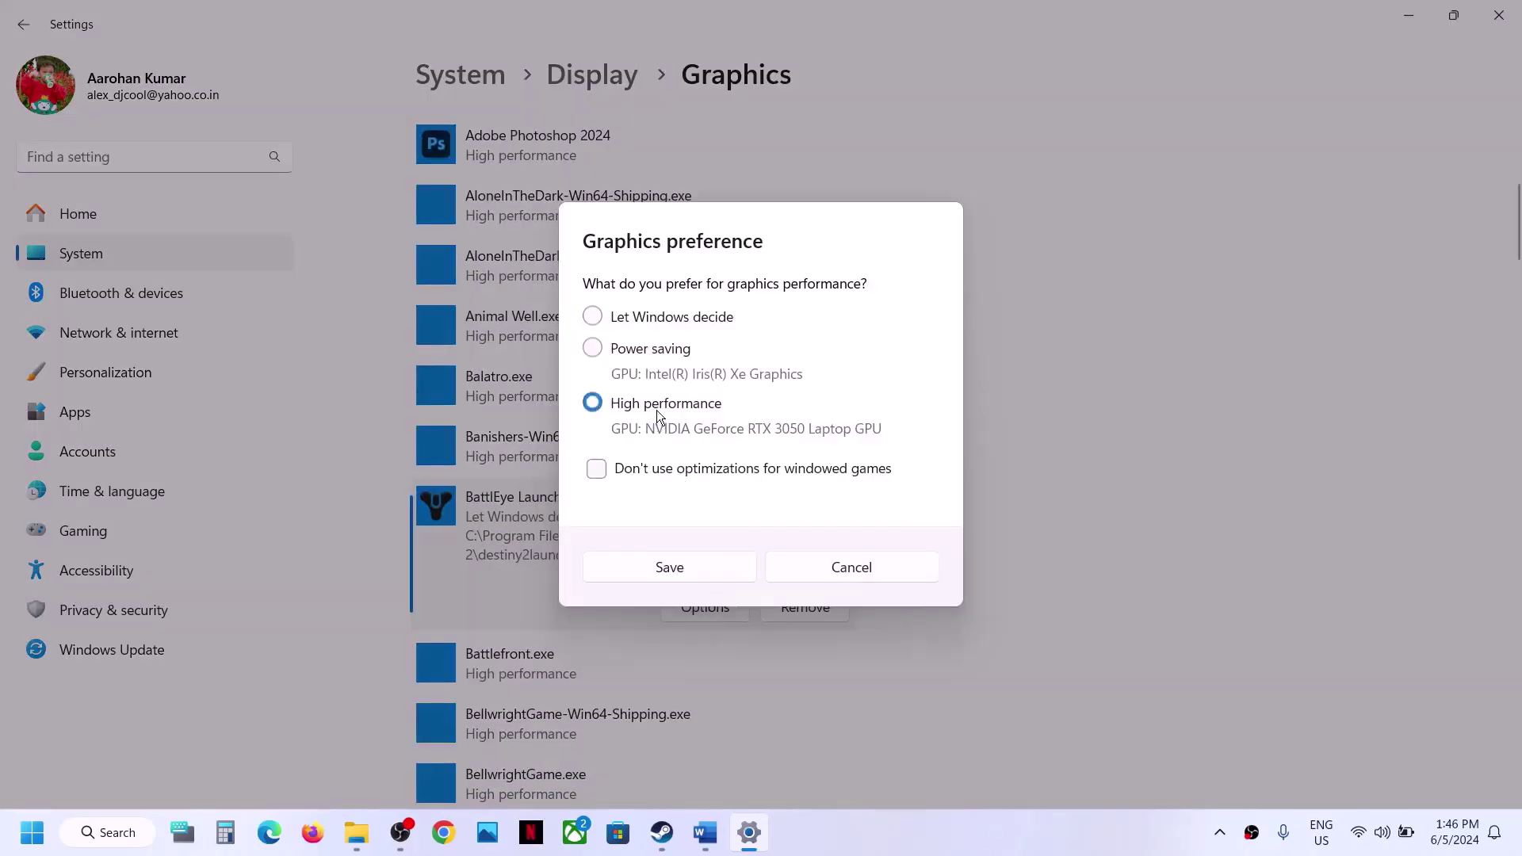
{"action": "left_click", "coordinate": [693, 565]}
{"action": "left_click", "coordinate": [1503, 12]}
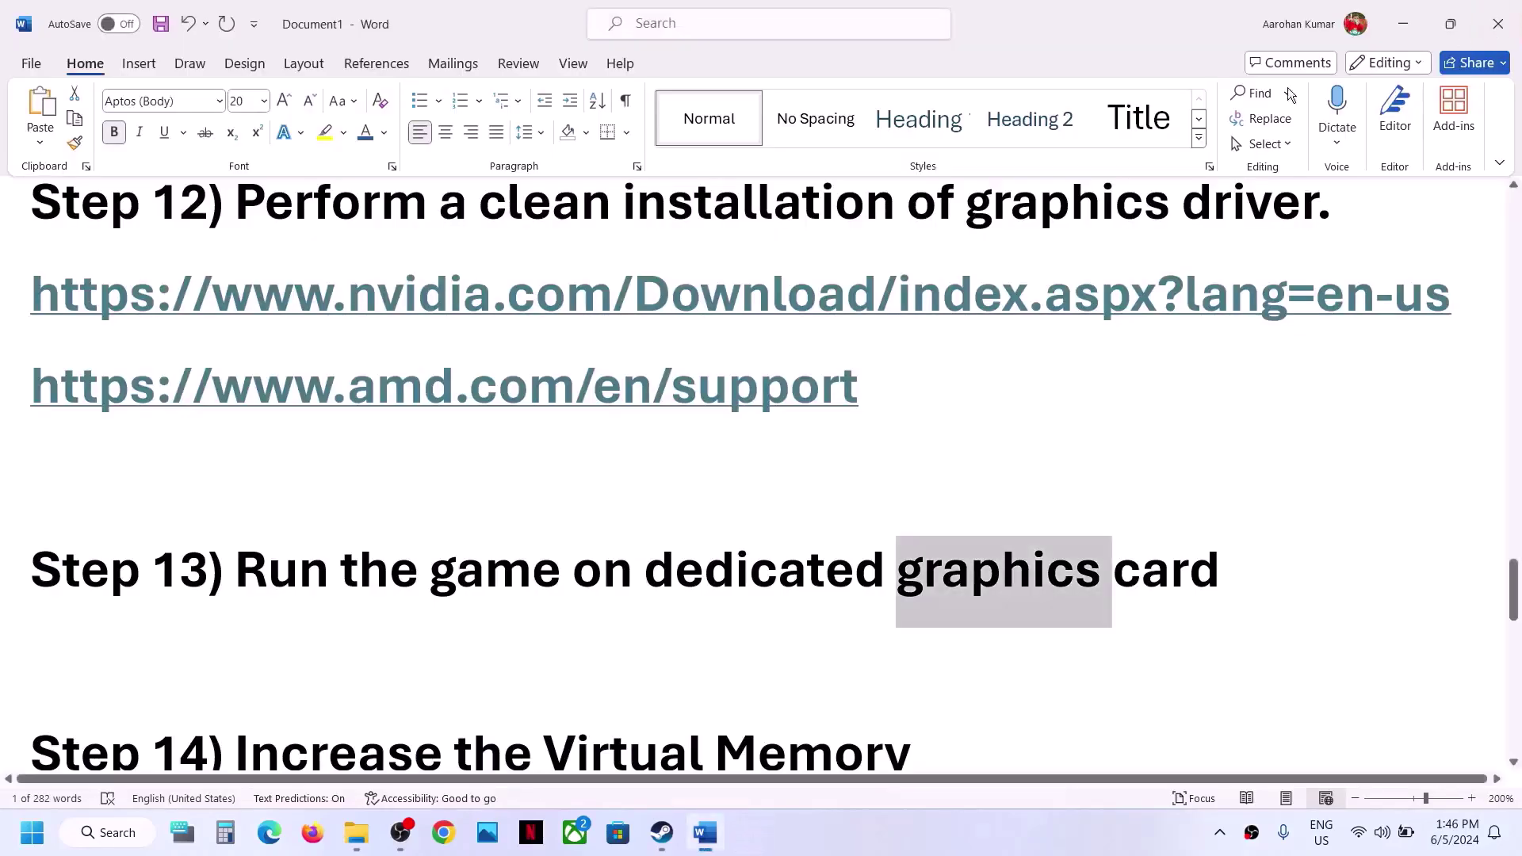
- Copy "View Advanced system settings" from the virtual memory instructions and search Windows for it to open System Properties
{"action": "scroll", "coordinate": [743, 395], "scroll_direction": "down", "scroll_amount": 3}
{"action": "scroll", "coordinate": [743, 396], "scroll_direction": "down", "scroll_amount": 2}
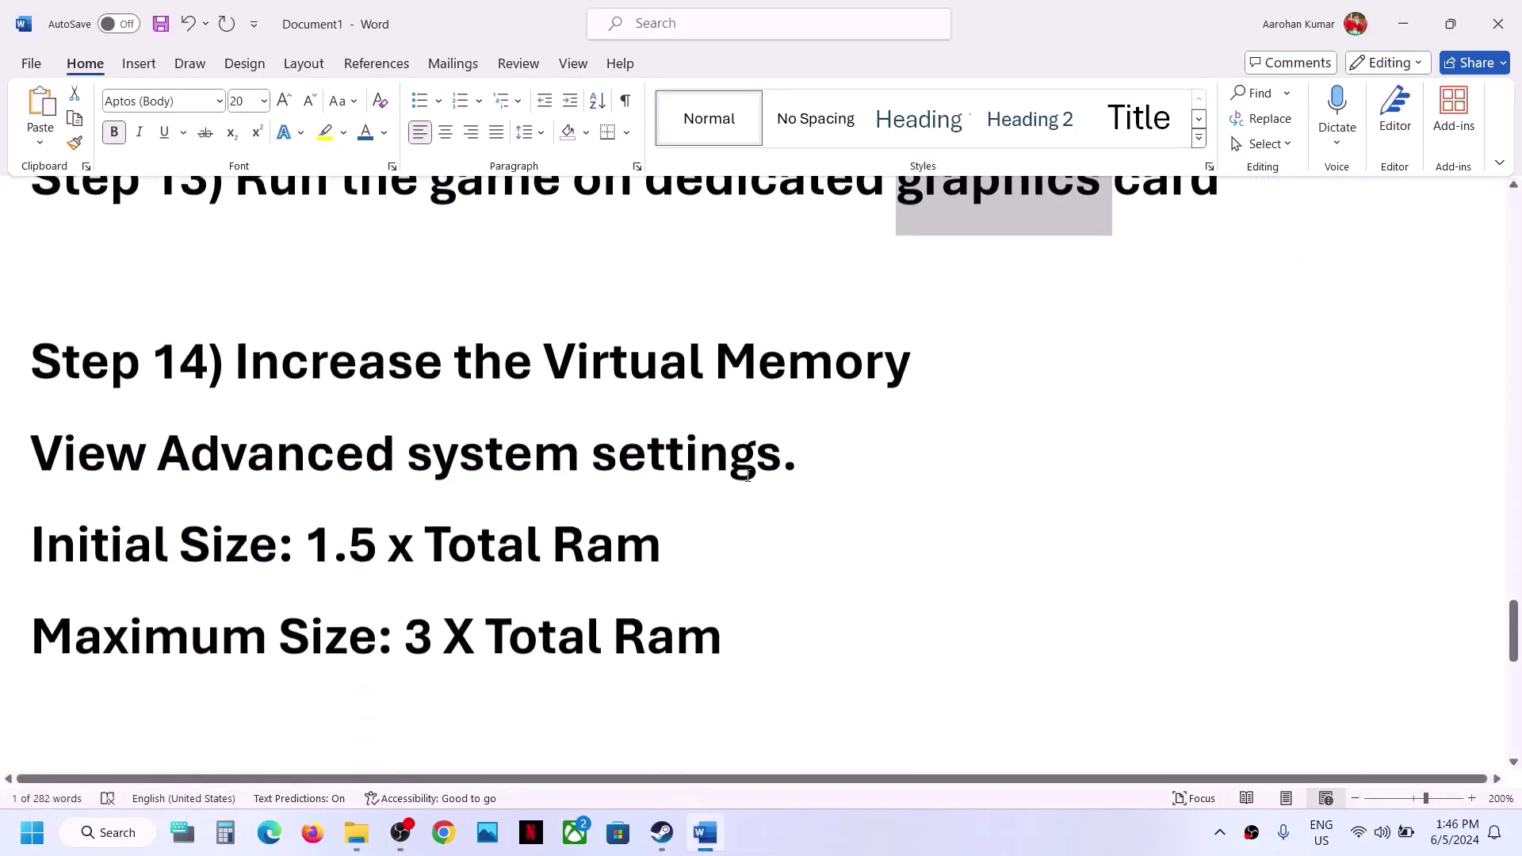
{"action": "left_click", "coordinate": [663, 836]}
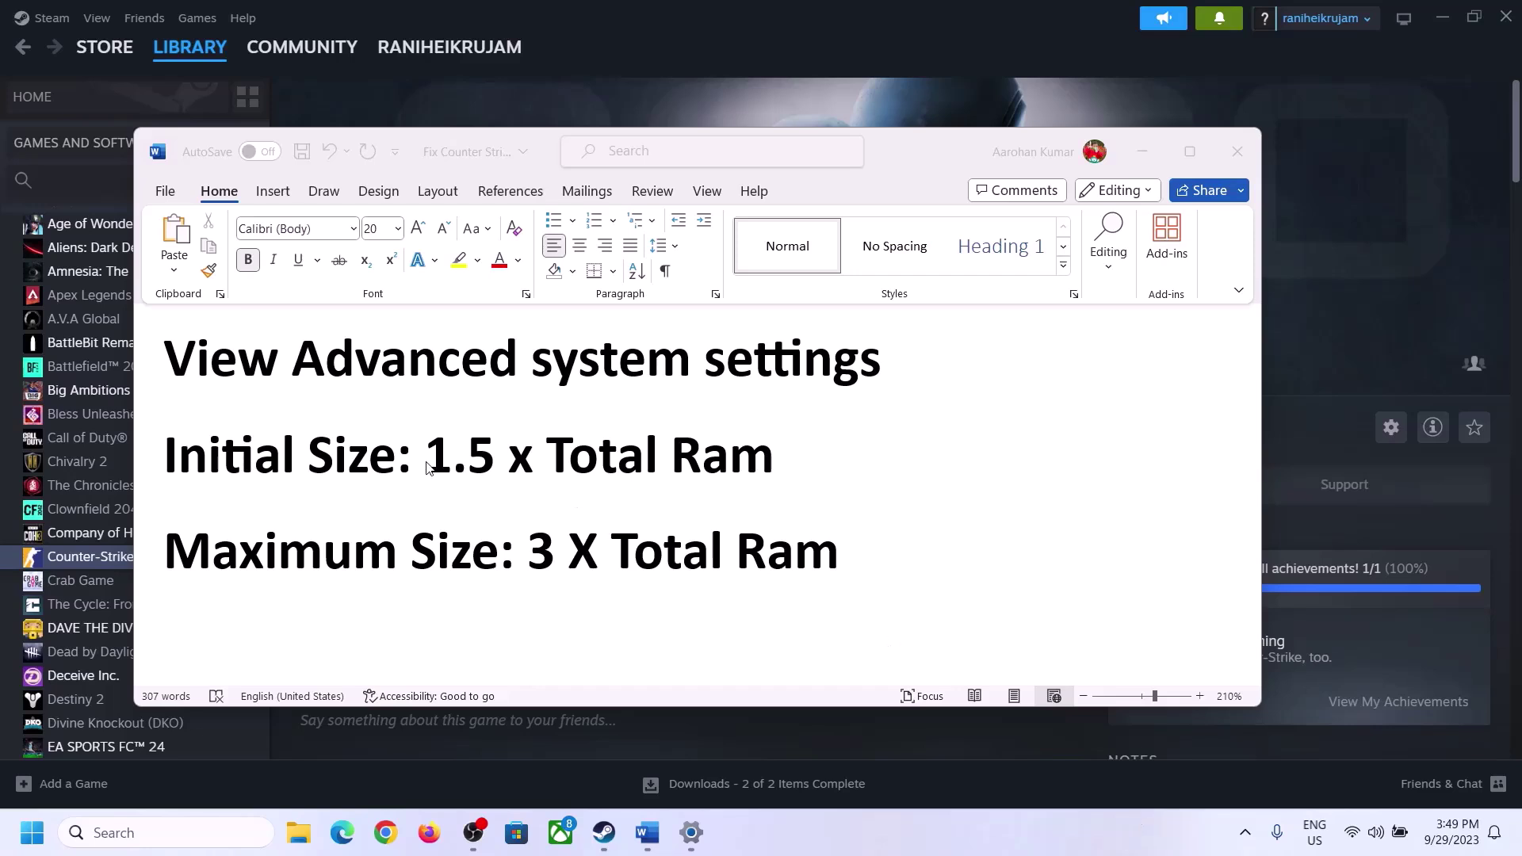
{"action": "left_click", "coordinate": [218, 368]}
{"action": "left_click_drag", "start_coordinate": [180, 366], "coordinate": [818, 399]}
{"action": "key", "text": "ctrl+c"}
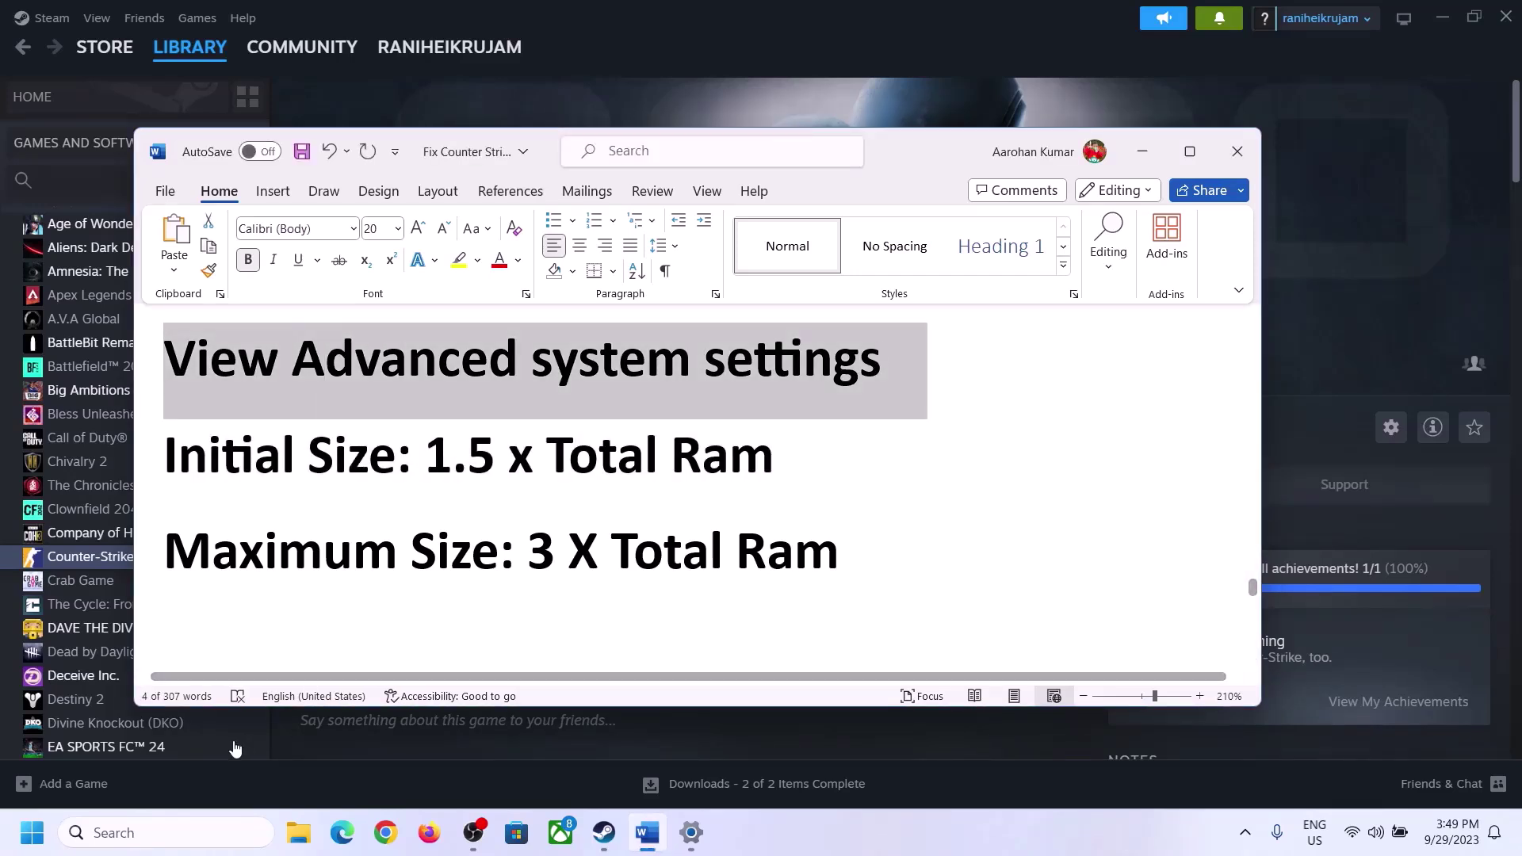
{"action": "left_click", "coordinate": [180, 832]}
{"action": "key", "text": "ctrl+v"}
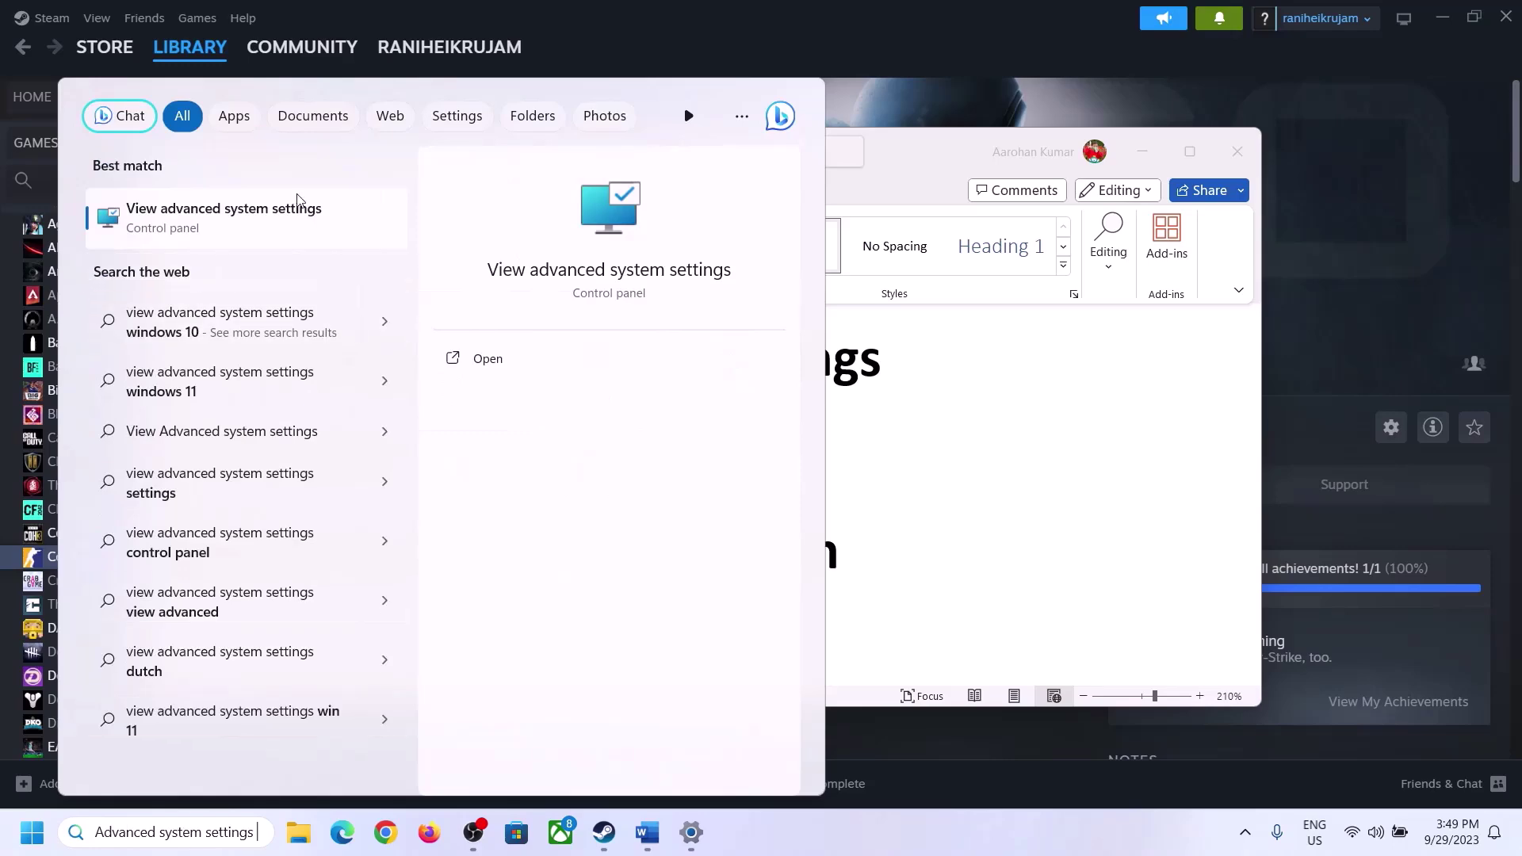
{"action": "left_click", "coordinate": [216, 230]}
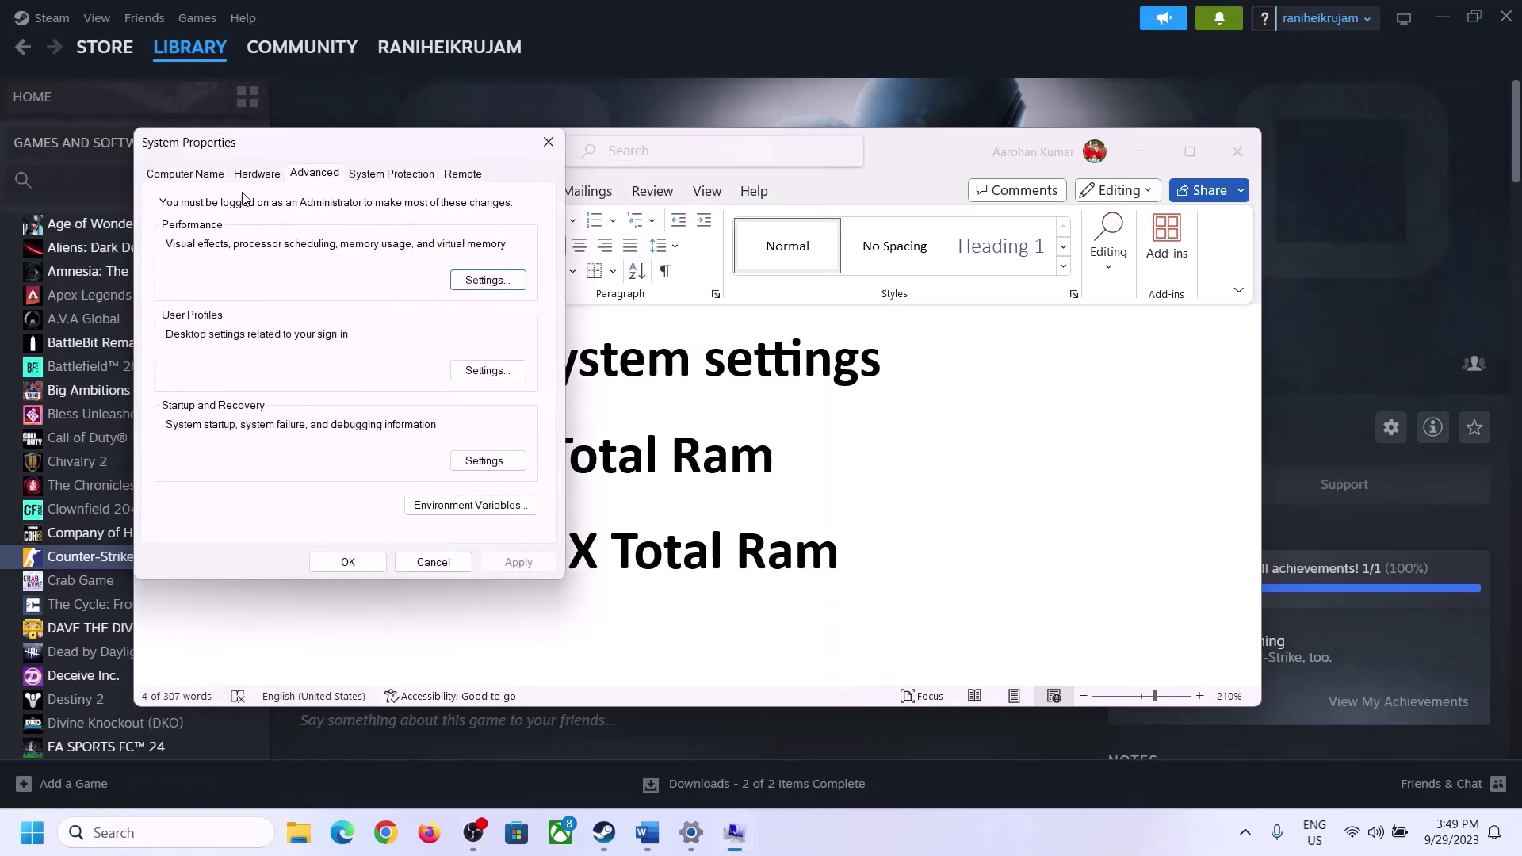
- Open the Virtual Memory settings, disable automatic paging file management, and select Custom size for drive C
{"action": "left_click_drag", "start_coordinate": [316, 151], "coordinate": [679, 271]}
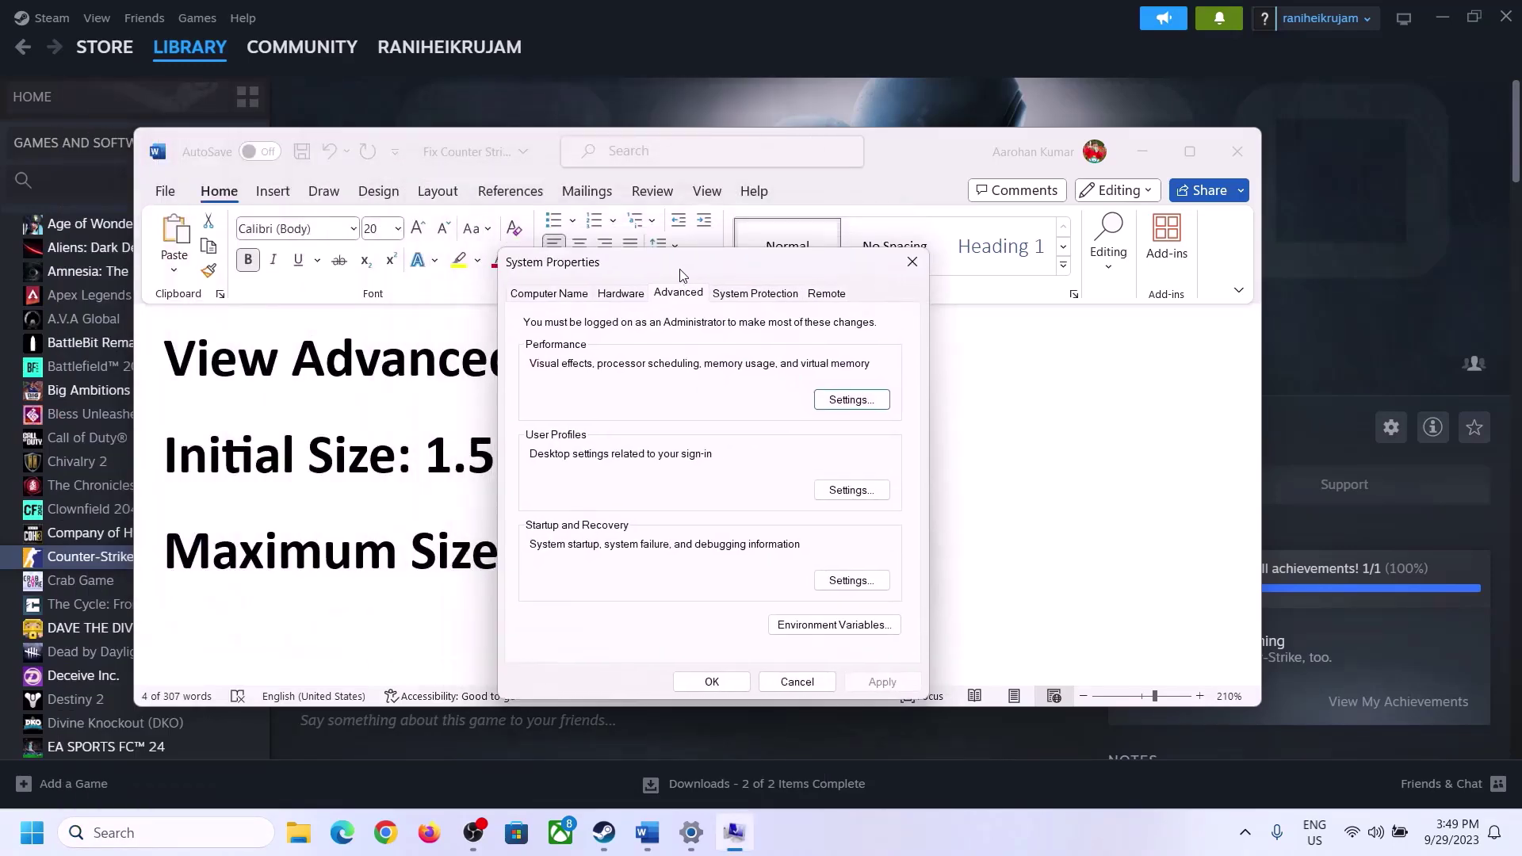
{"action": "left_click", "coordinate": [852, 400]}
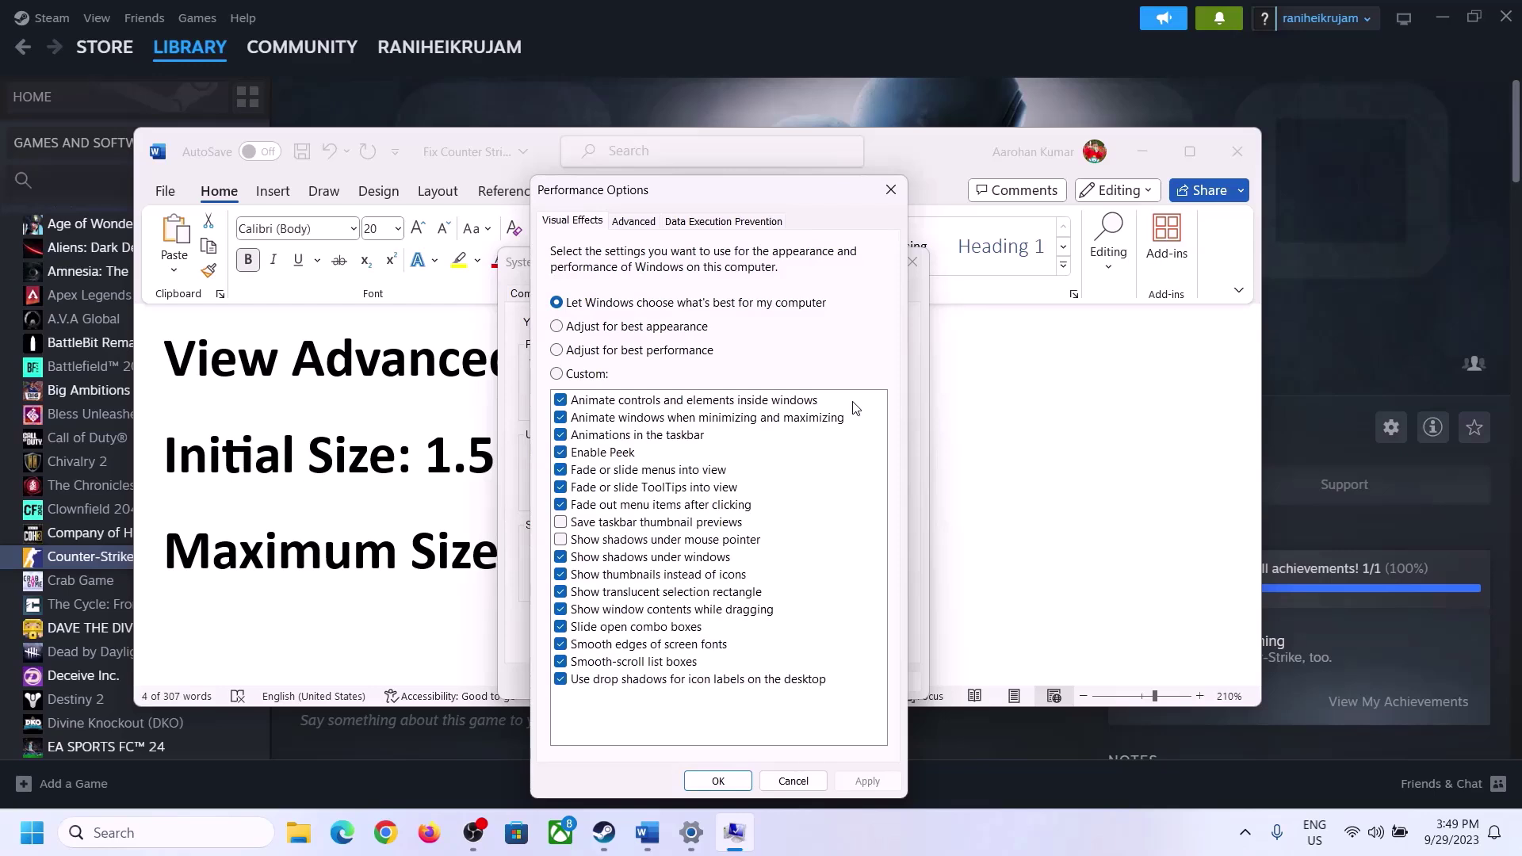
{"action": "left_click", "coordinate": [634, 222]}
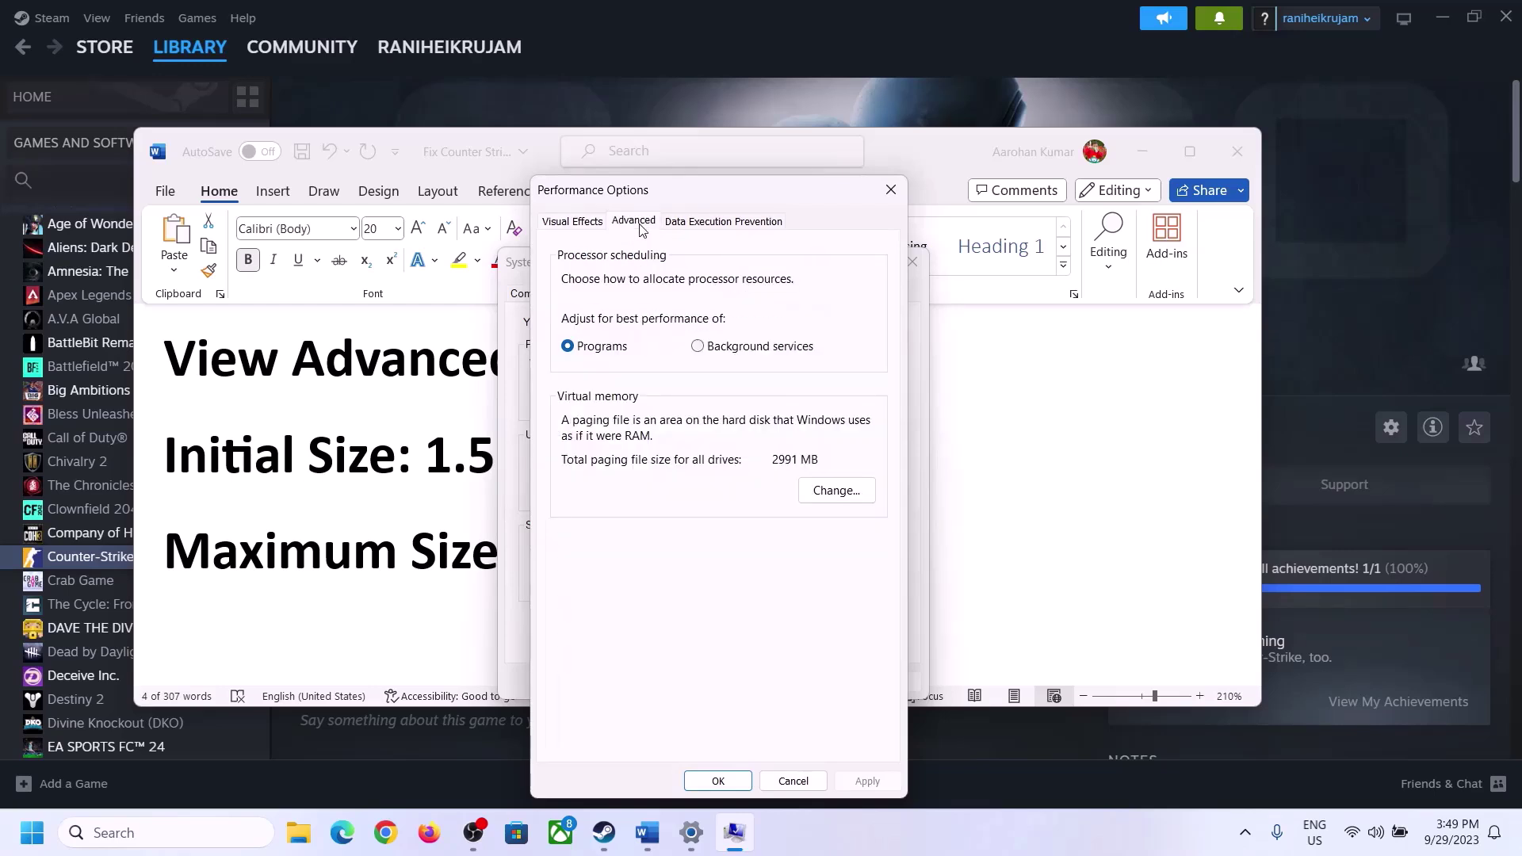
{"action": "left_click", "coordinate": [845, 492]}
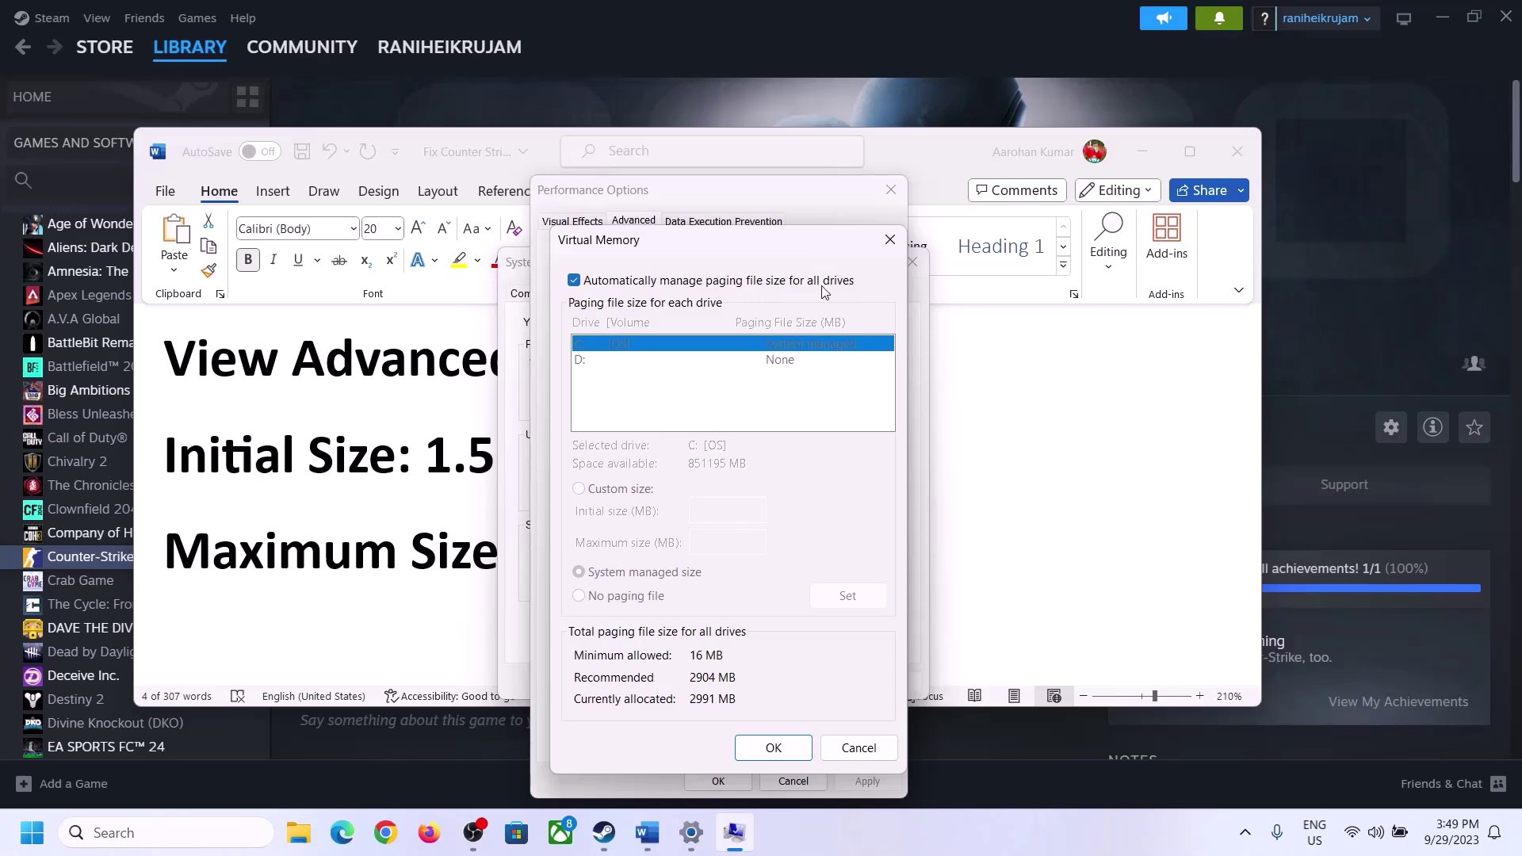
{"action": "left_click", "coordinate": [574, 281]}
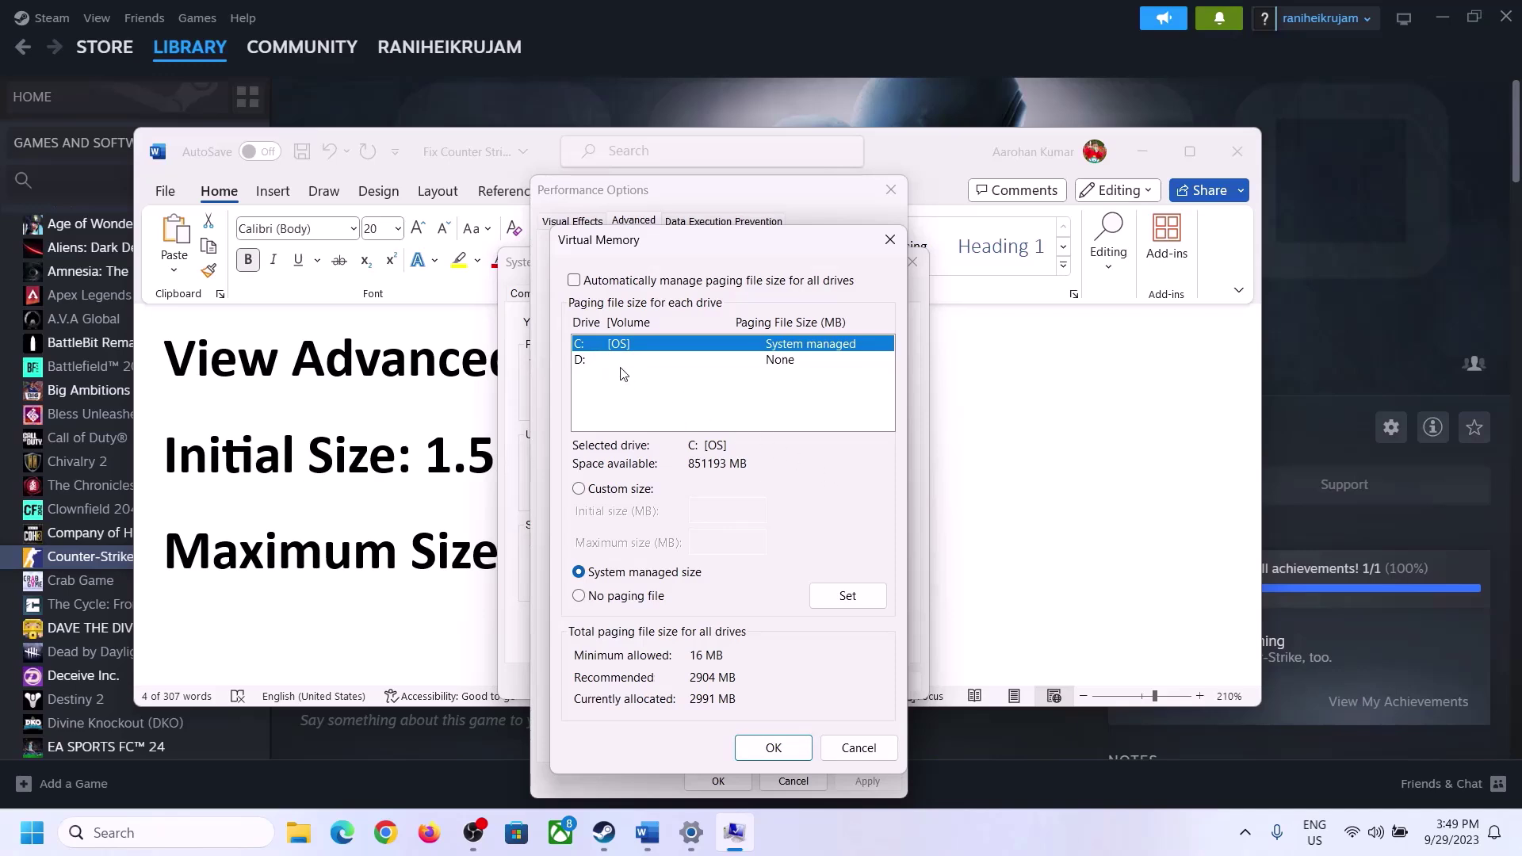
{"action": "left_click", "coordinate": [580, 491]}
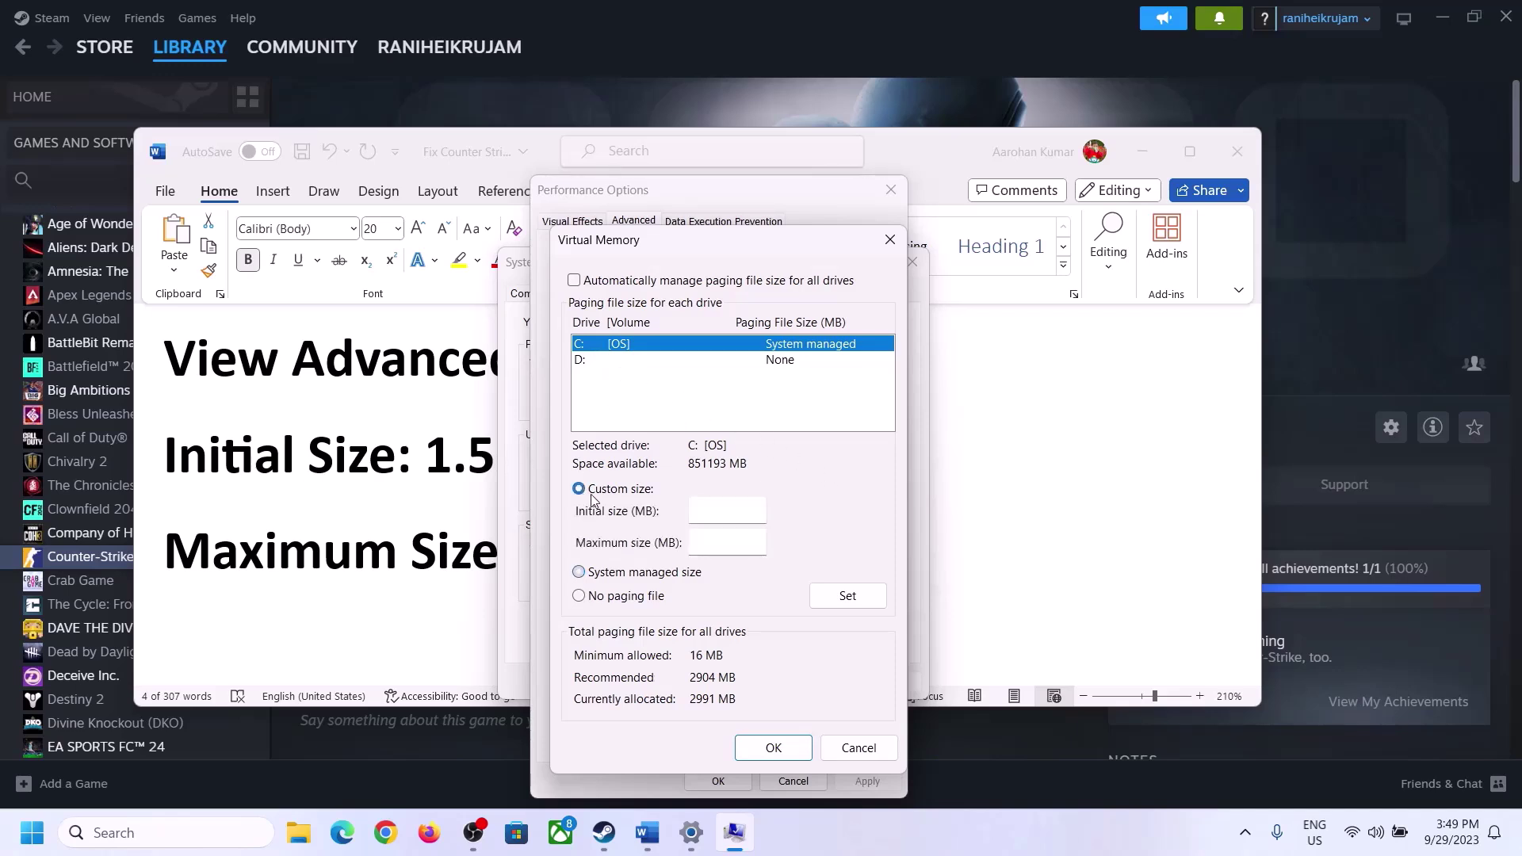
- Review the 1.5 x Total Ram initial size formula and look up the installed RAM in the Windows device specifications
{"action": "left_click", "coordinate": [433, 468]}
{"action": "left_click_drag", "start_coordinate": [435, 455], "coordinate": [705, 473]}
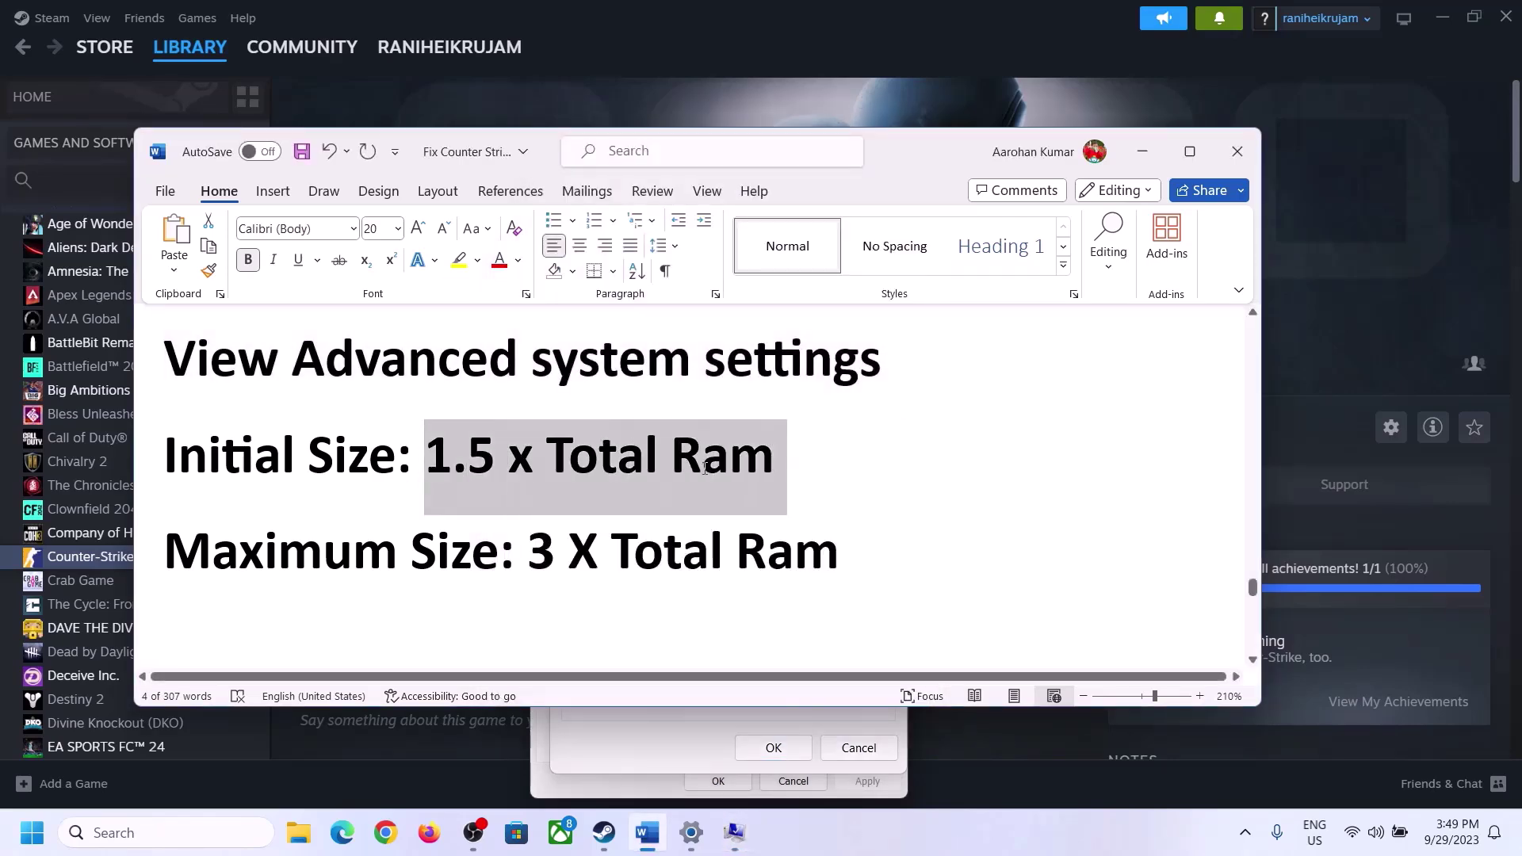
{"action": "left_click", "coordinate": [691, 836]}
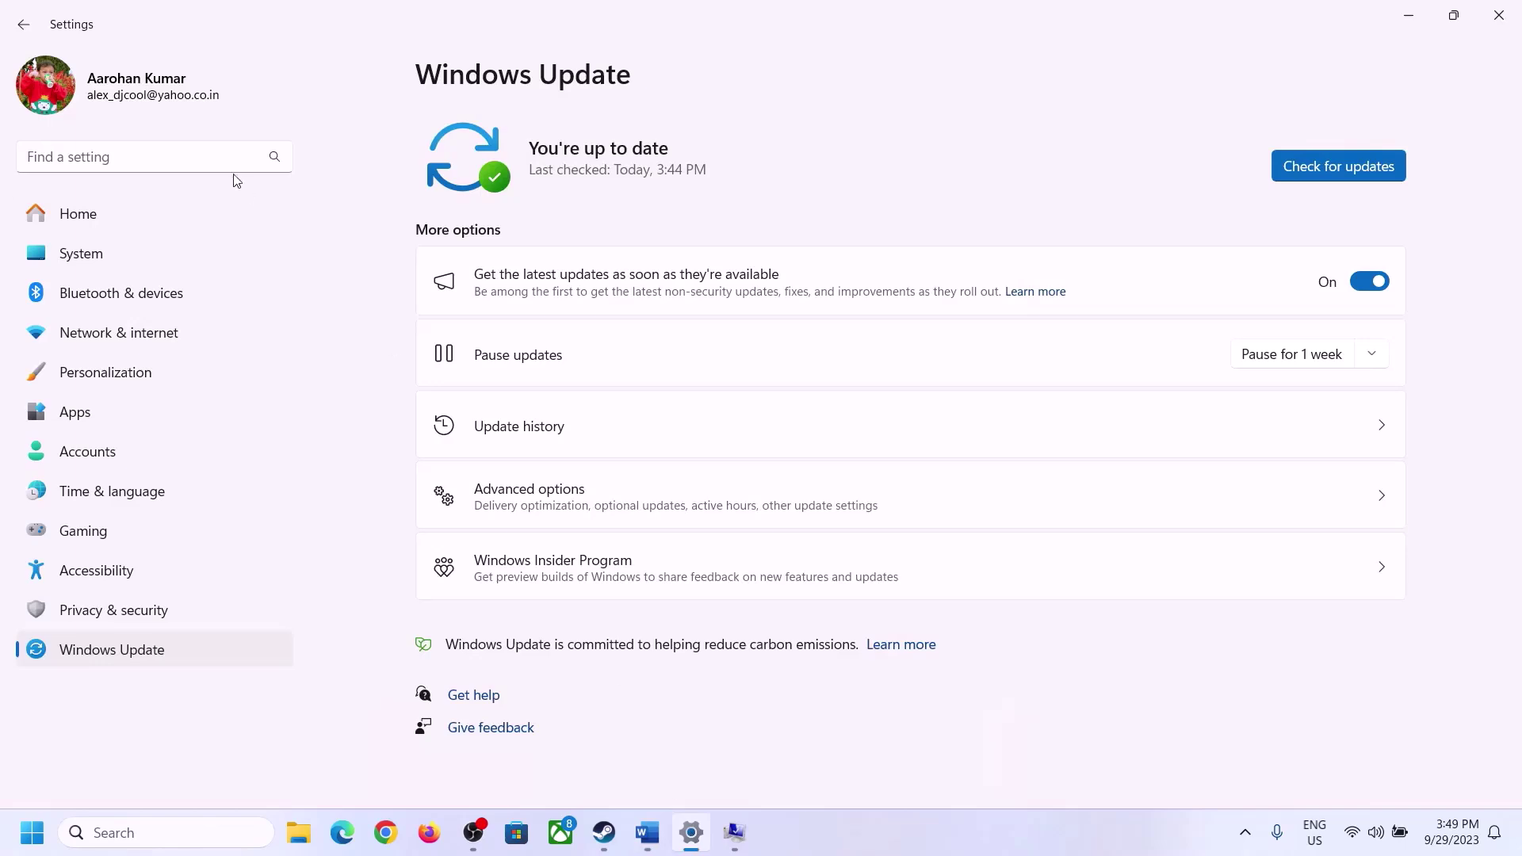
{"action": "left_click", "coordinate": [72, 254]}
{"action": "scroll", "coordinate": [475, 476], "scroll_direction": "down", "scroll_amount": 10}
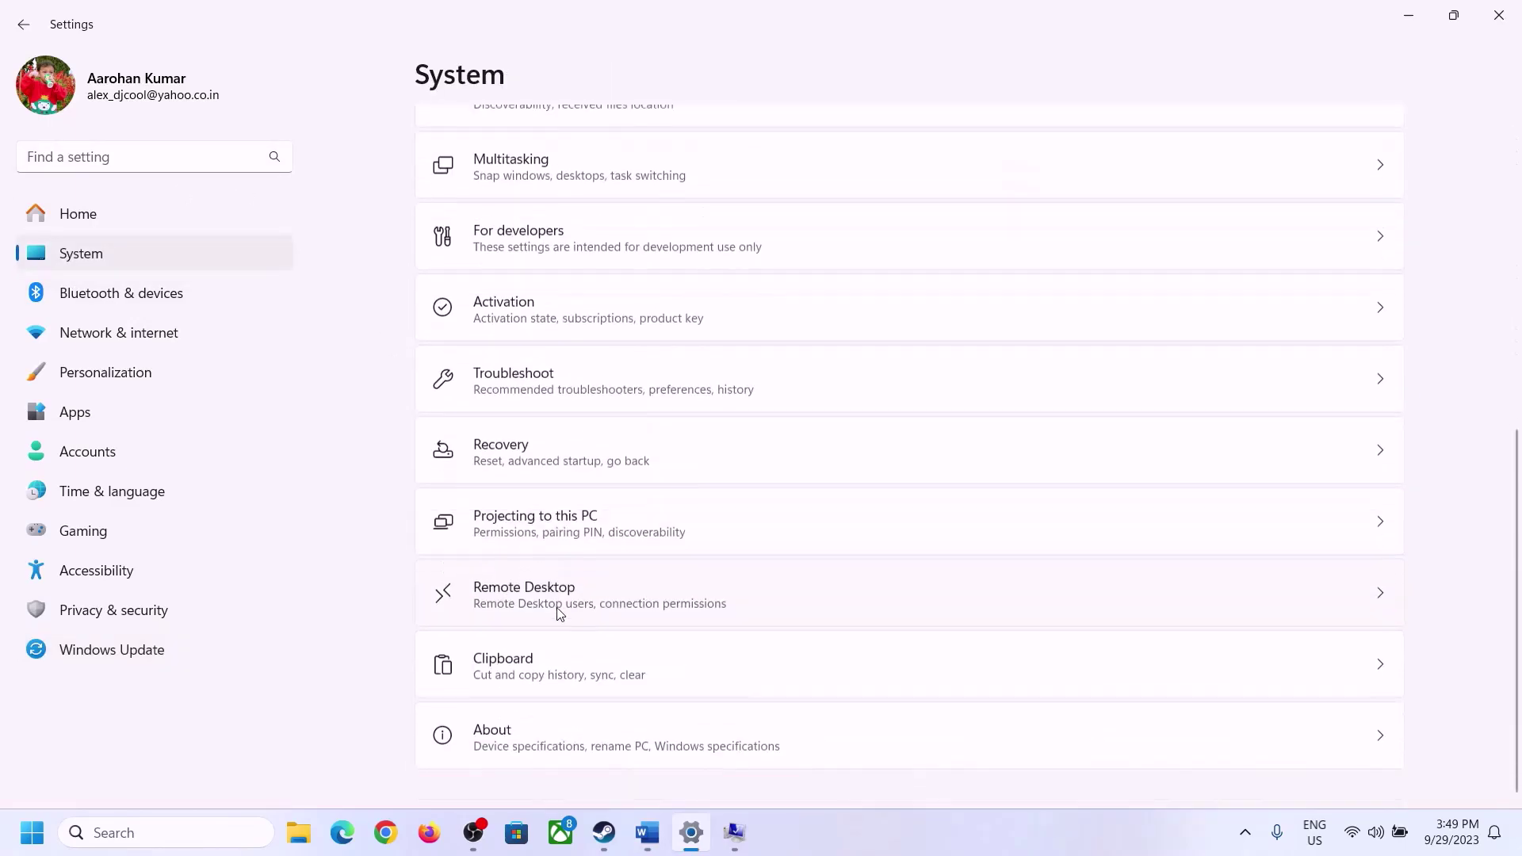
{"action": "left_click", "coordinate": [502, 745]}
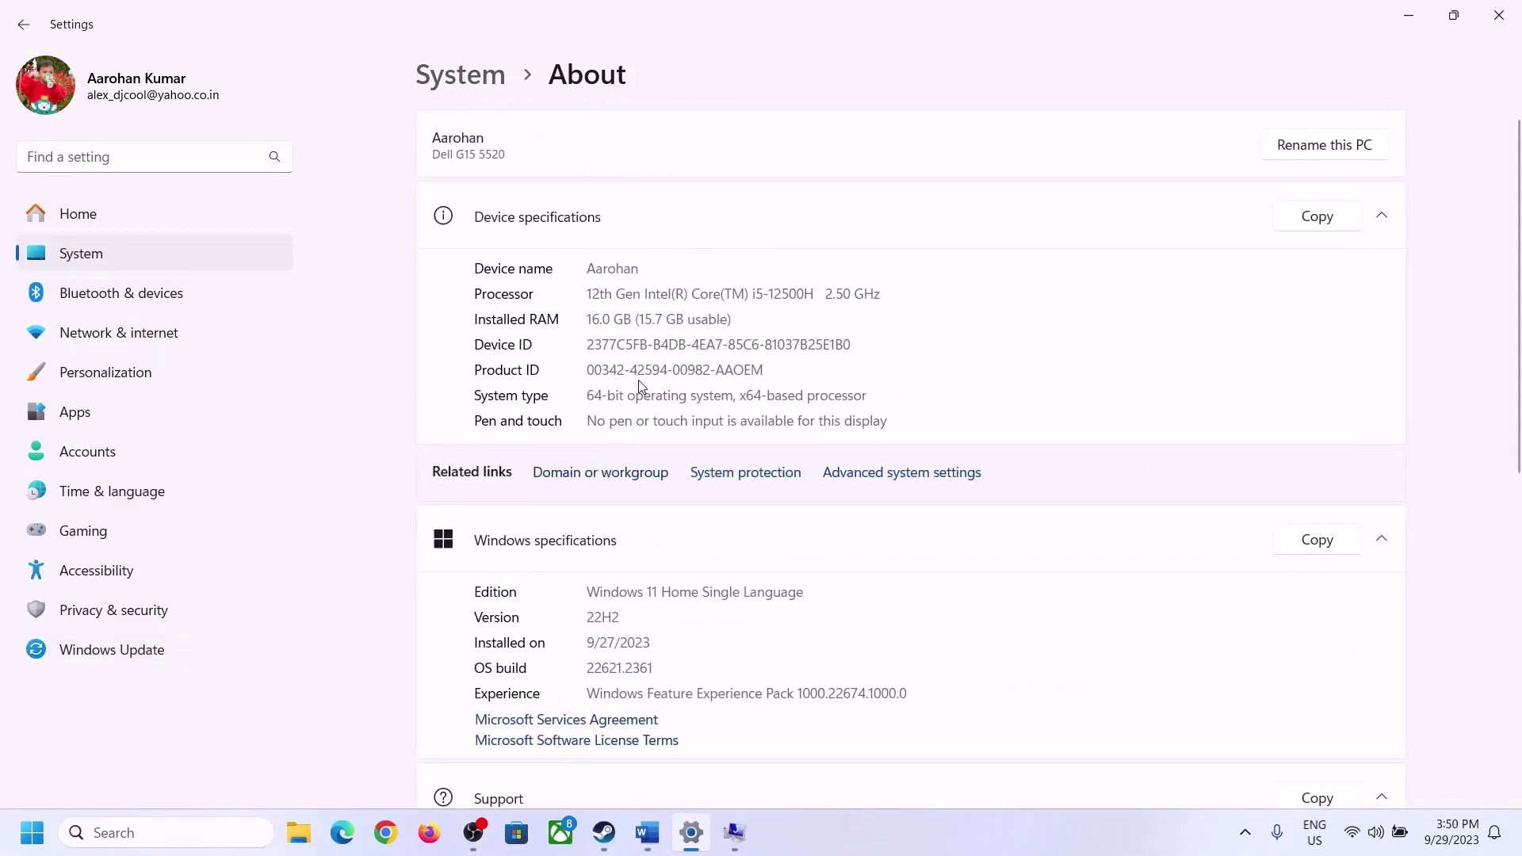
{"action": "left_click_drag", "start_coordinate": [603, 318], "coordinate": [580, 318]}
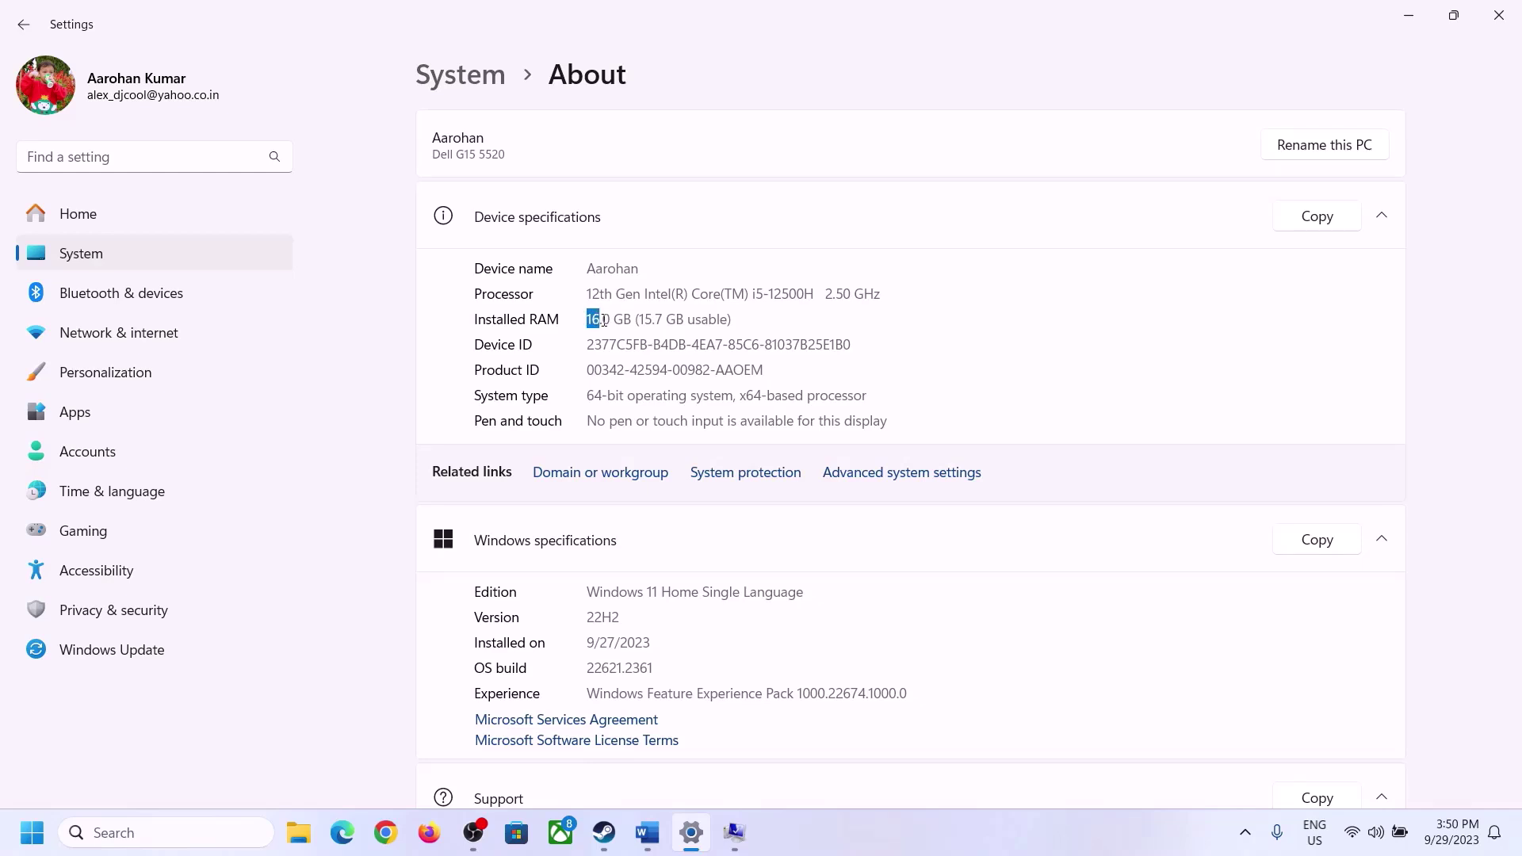
{"action": "left_click", "coordinate": [613, 322]}
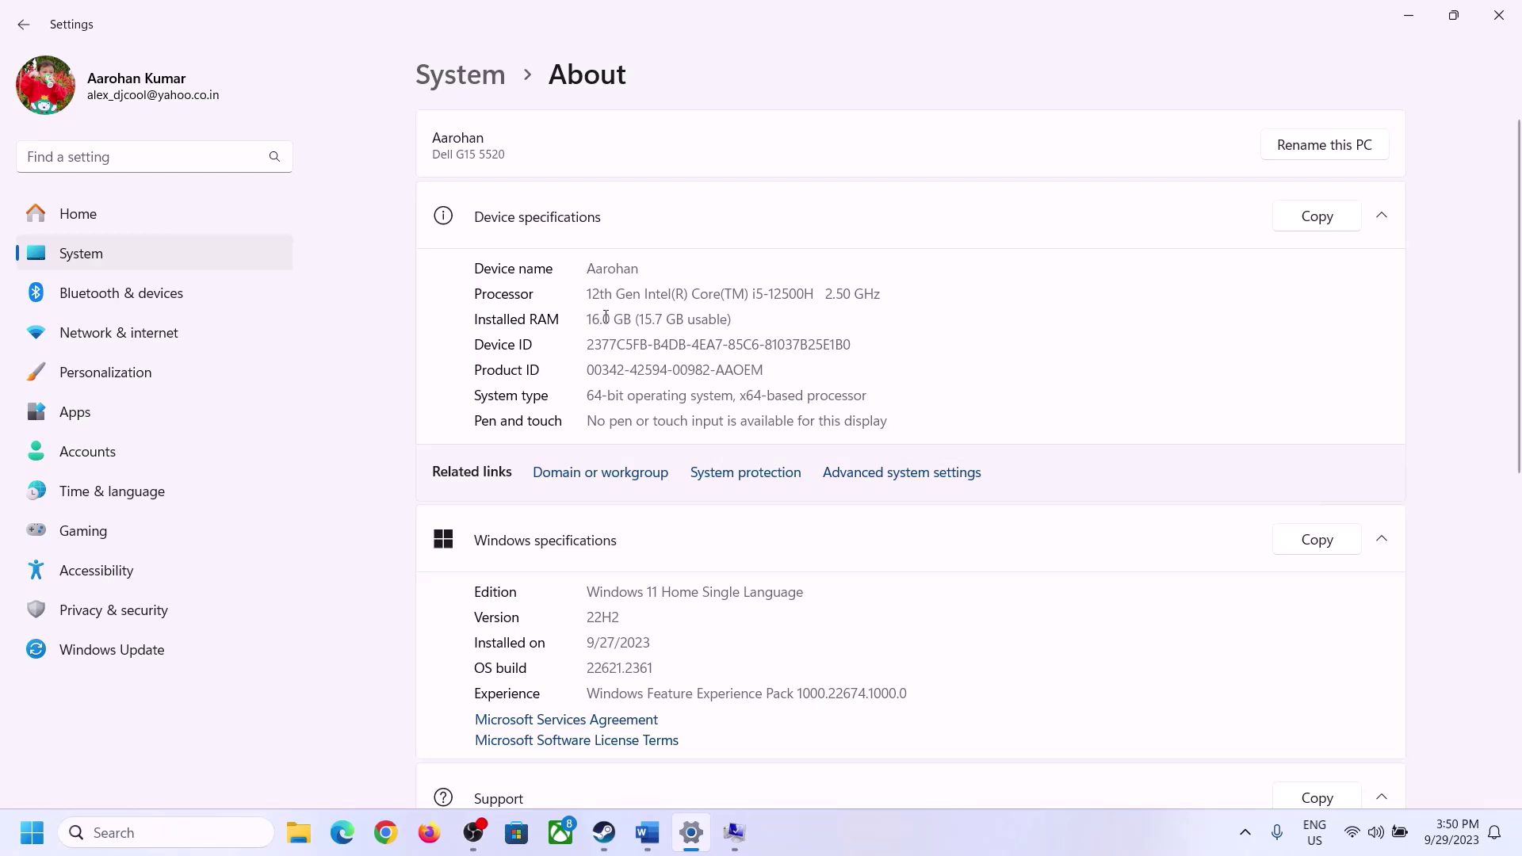
- Highlight the installed RAM amount, launch calc through Run, place Calculator beside the Virtual Memory dialog, and display the size formulas behind it
{"action": "left_click_drag", "start_coordinate": [606, 316], "coordinate": [581, 311]}
{"action": "left_click", "coordinate": [727, 836]}
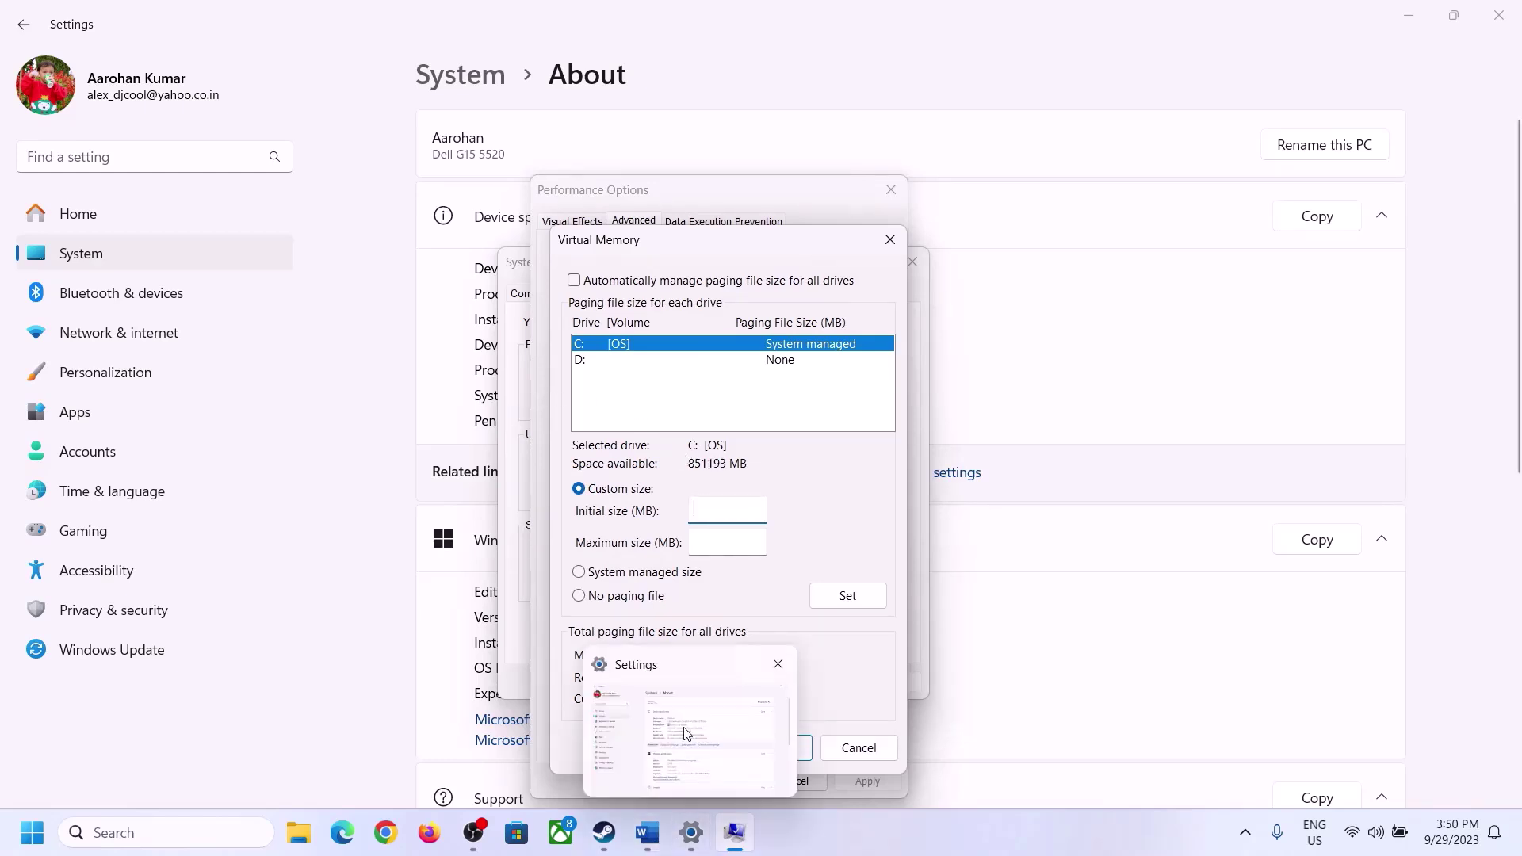
{"action": "key", "text": "super+r"}
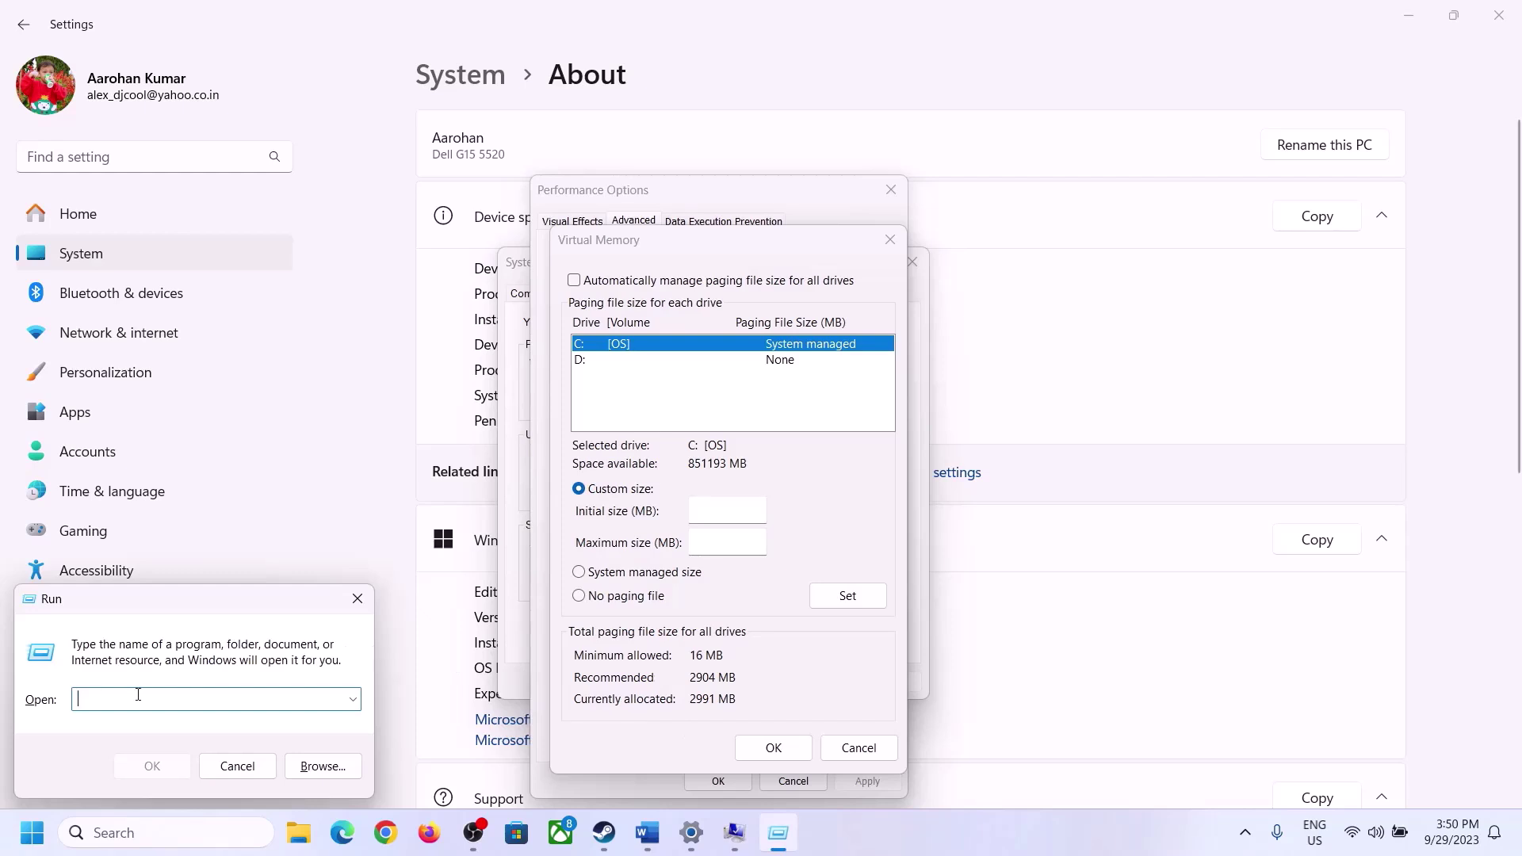
{"action": "type", "text": "calc"}
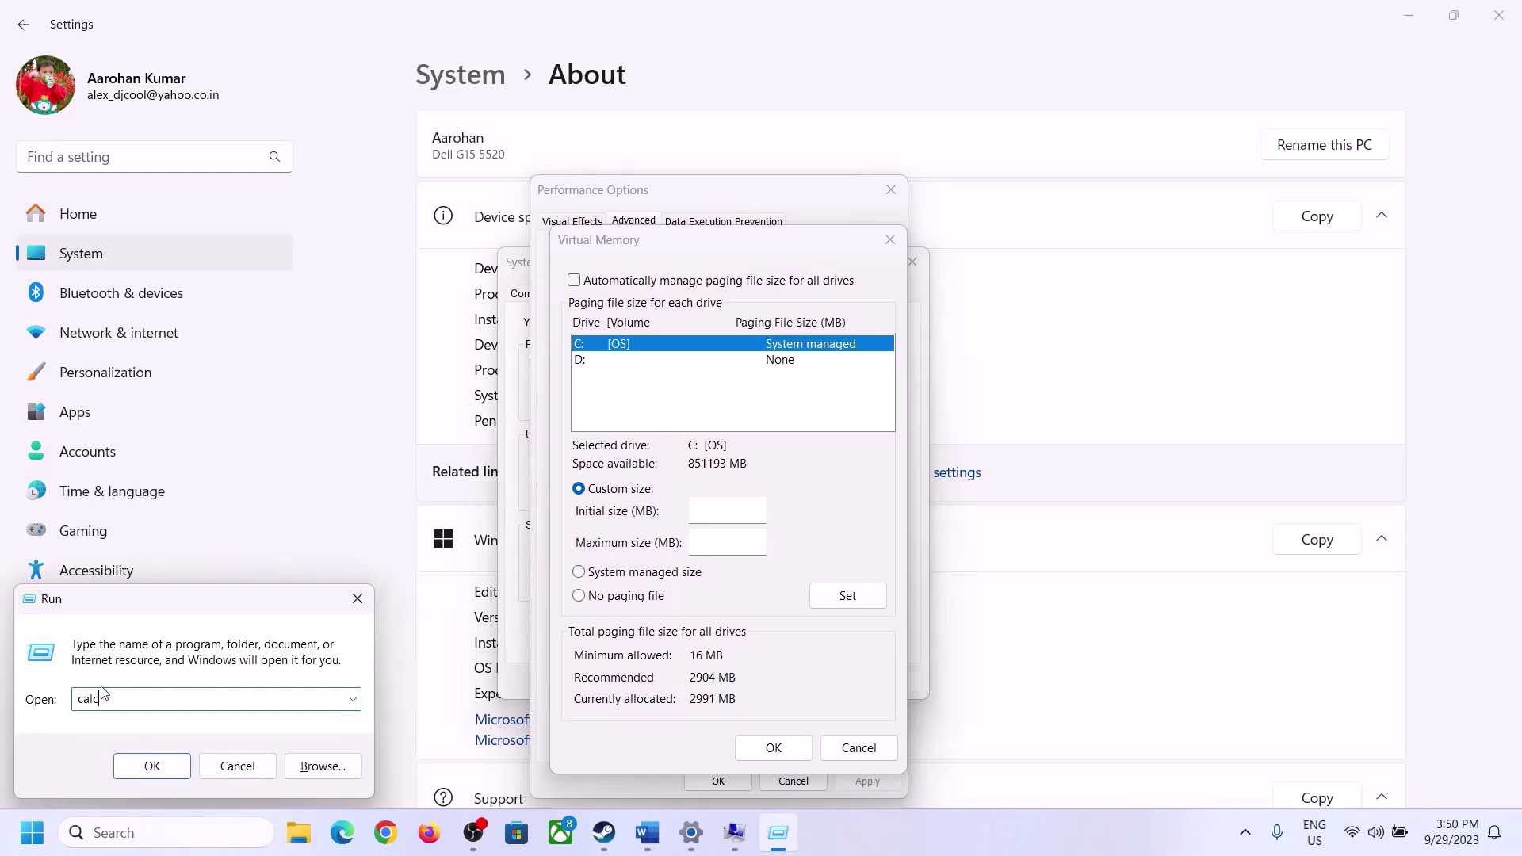
{"action": "left_click", "coordinate": [151, 766]}
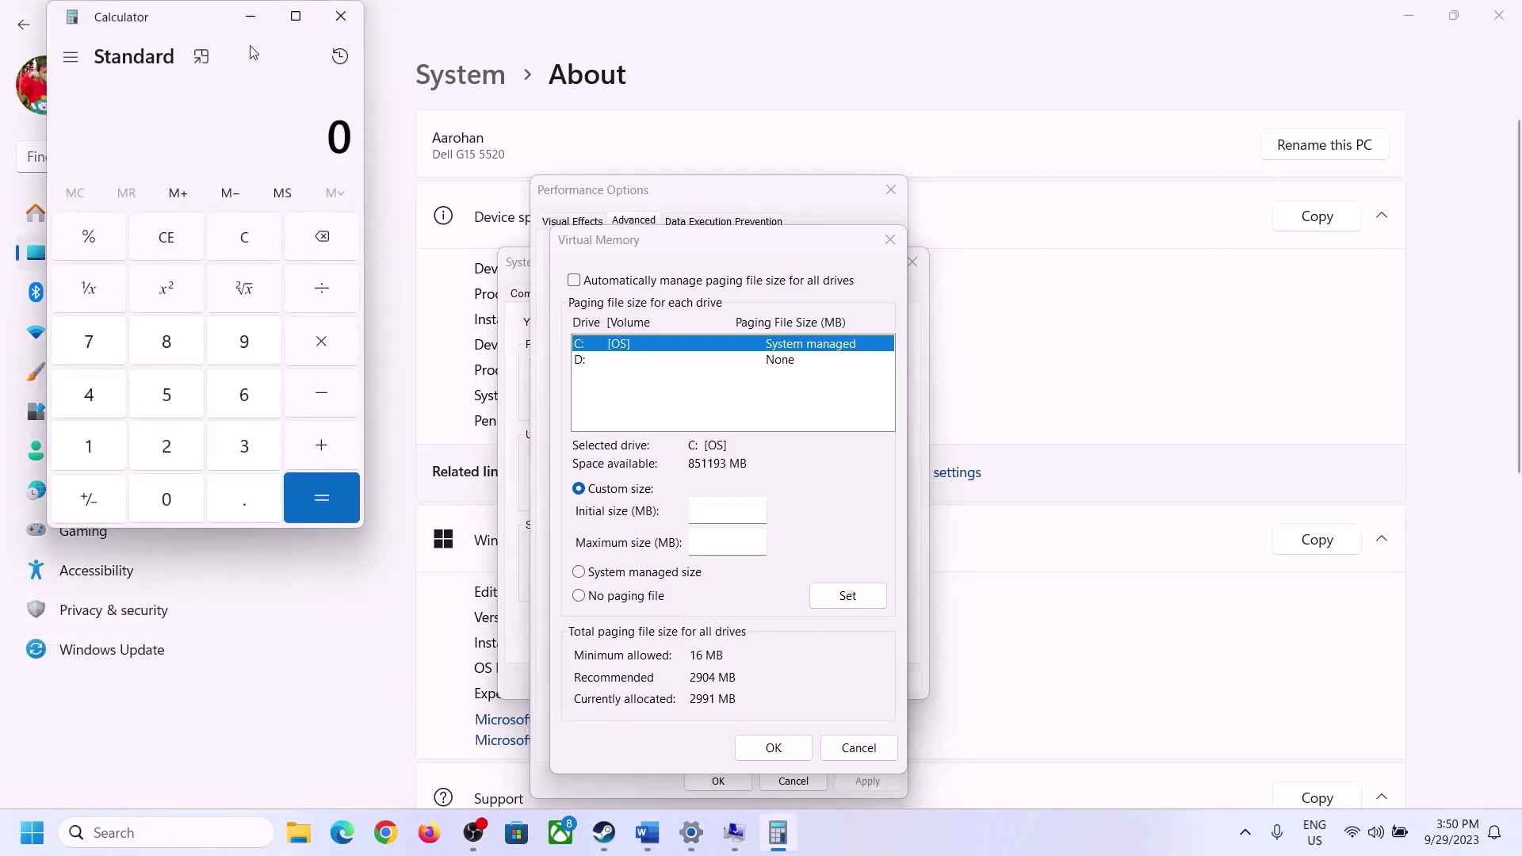
{"action": "left_click_drag", "start_coordinate": [186, 34], "coordinate": [1107, 266]}
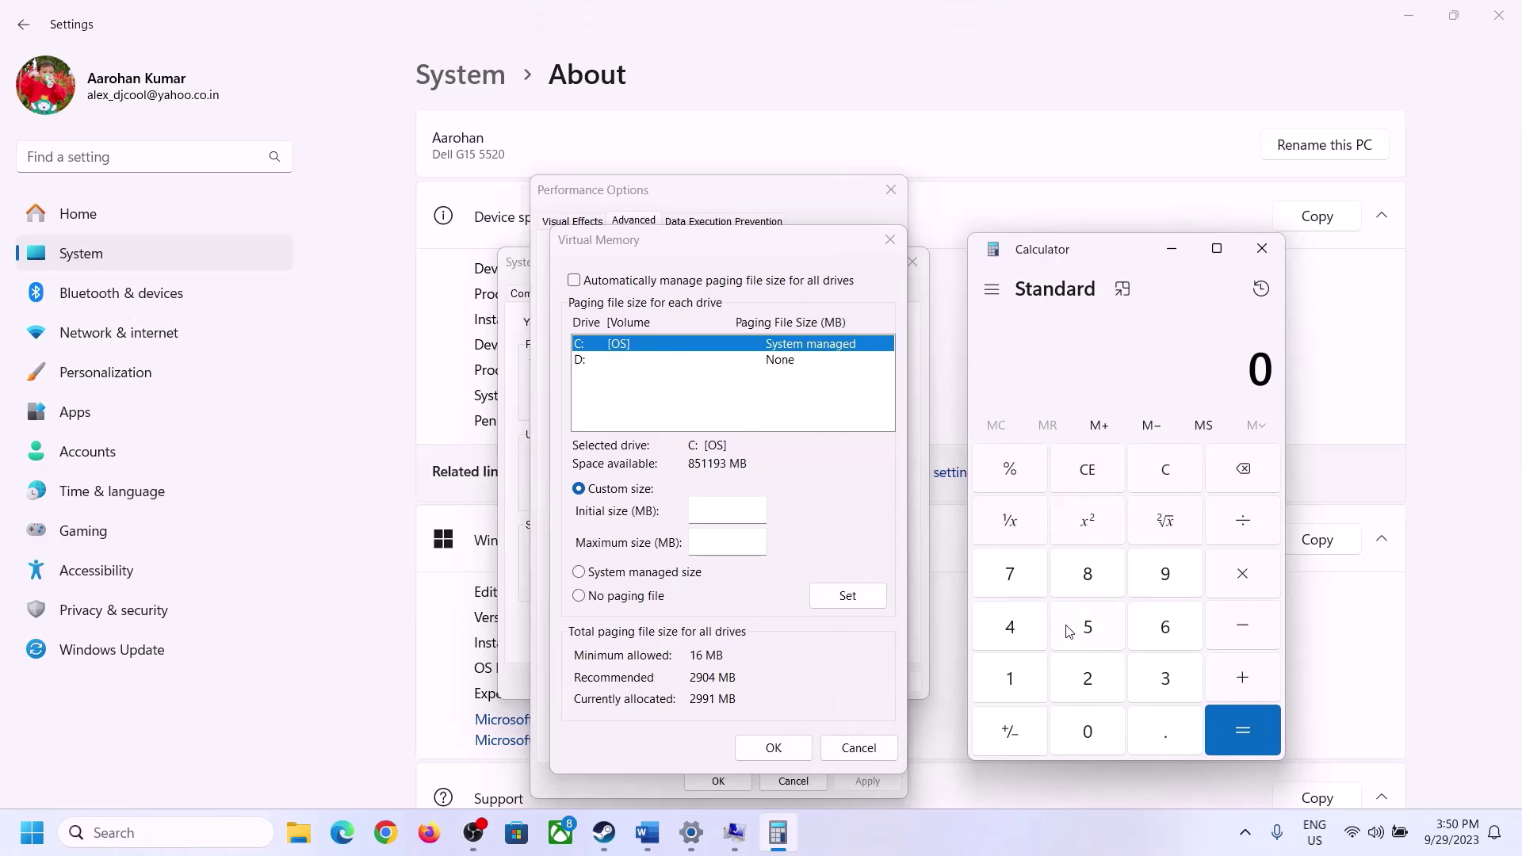
{"action": "left_click", "coordinate": [646, 845]}
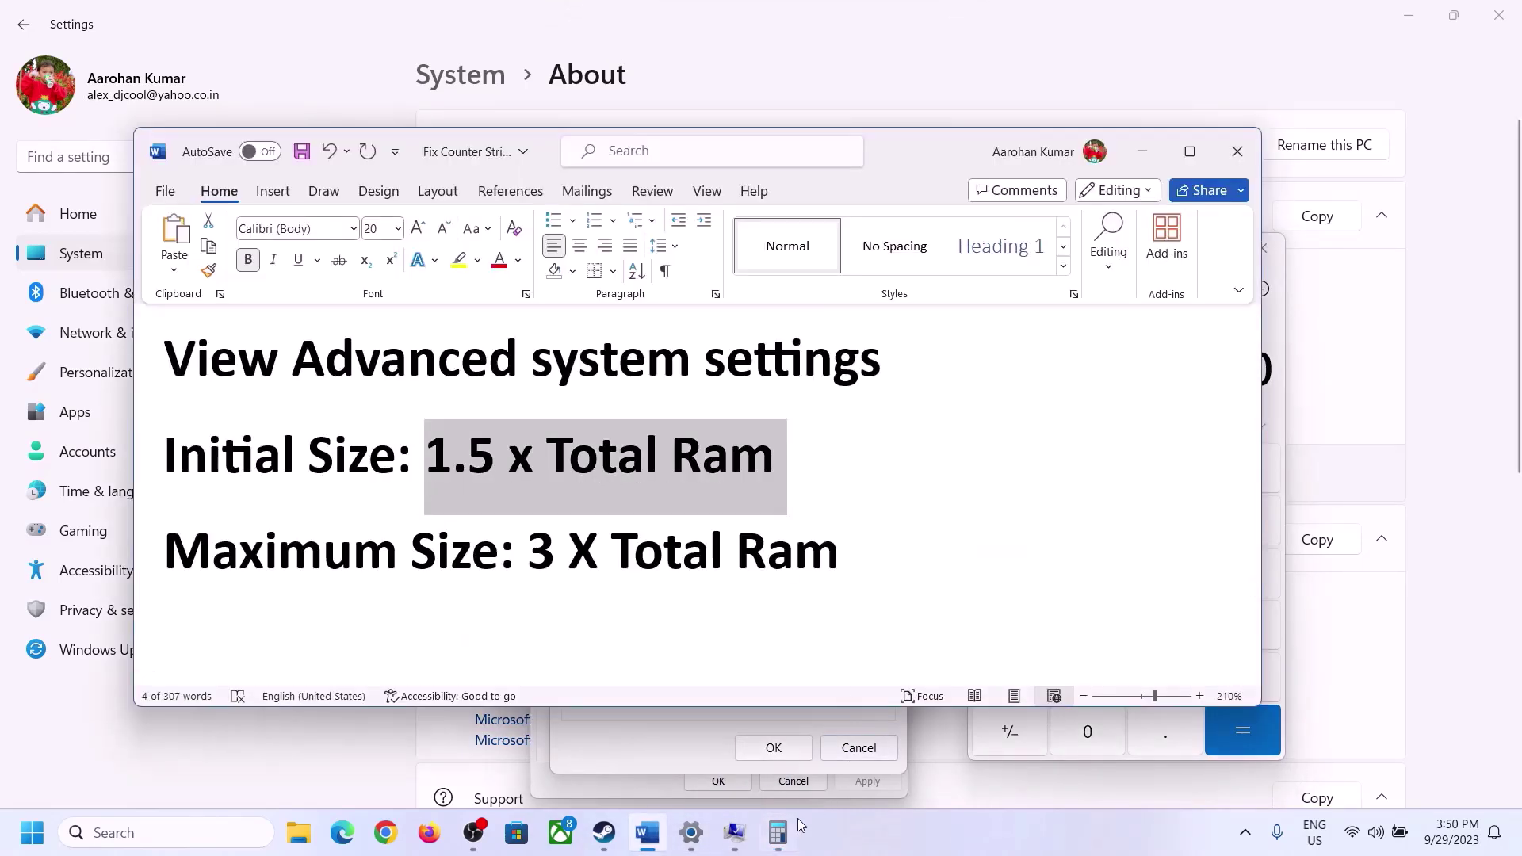
{"action": "left_click", "coordinate": [777, 832]}
{"action": "left_click", "coordinate": [1017, 680]}
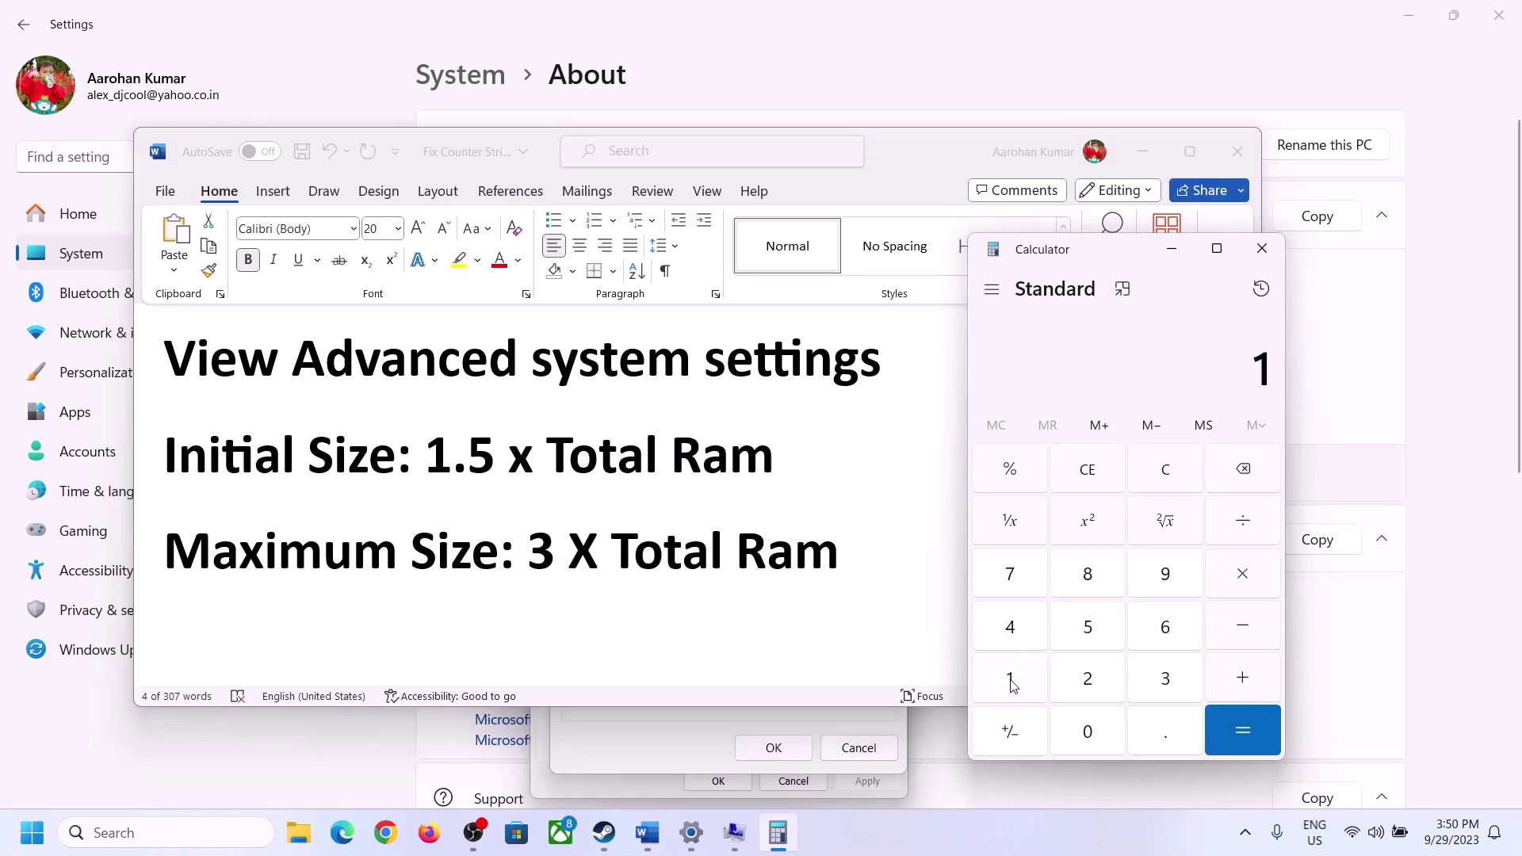
{"action": "left_click", "coordinate": [1158, 640]}
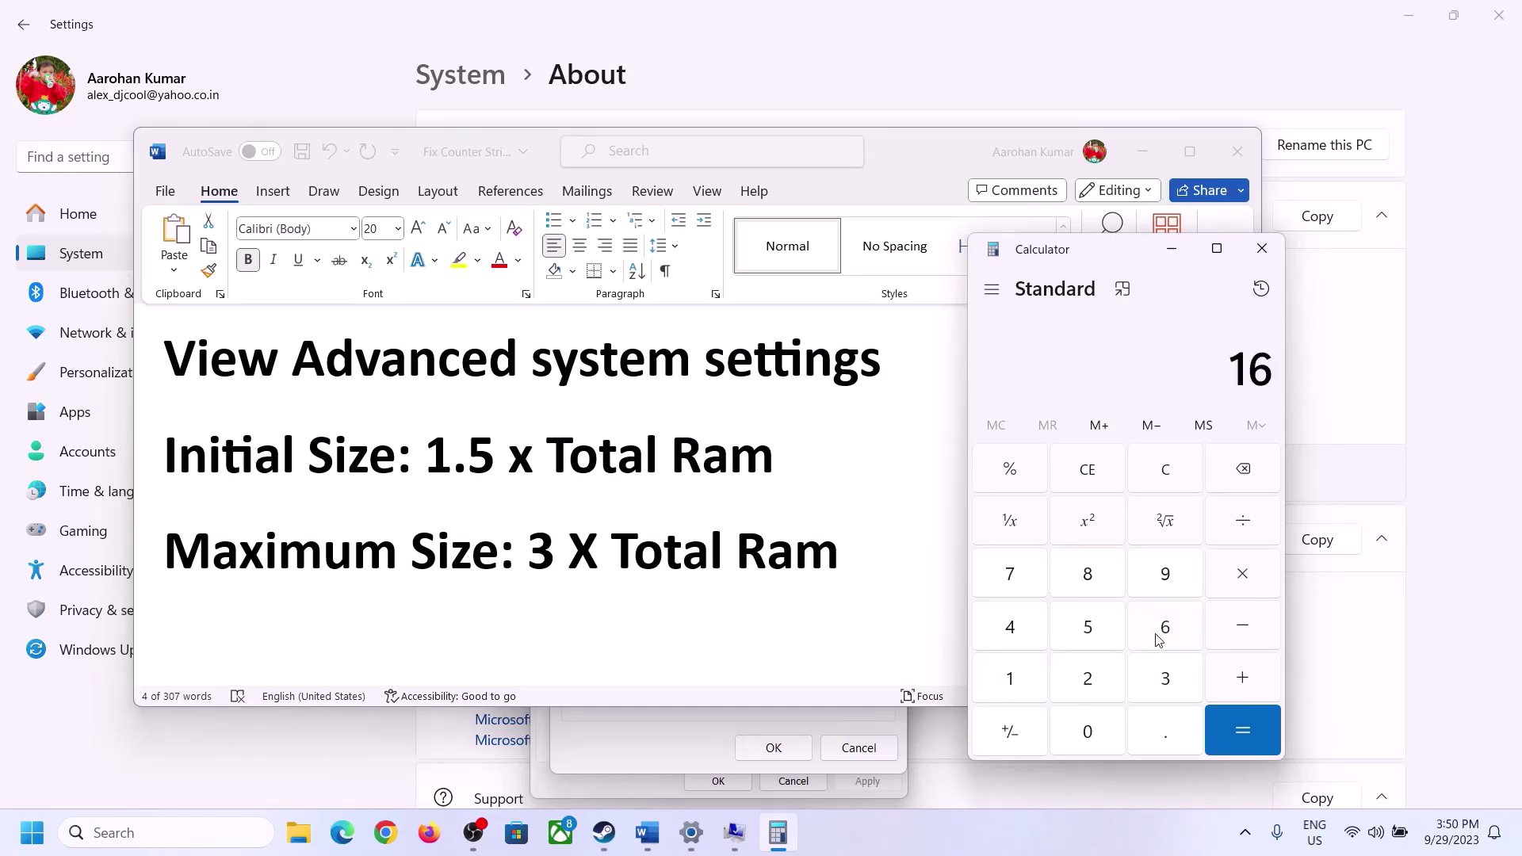
{"action": "left_click", "coordinate": [1170, 485]}
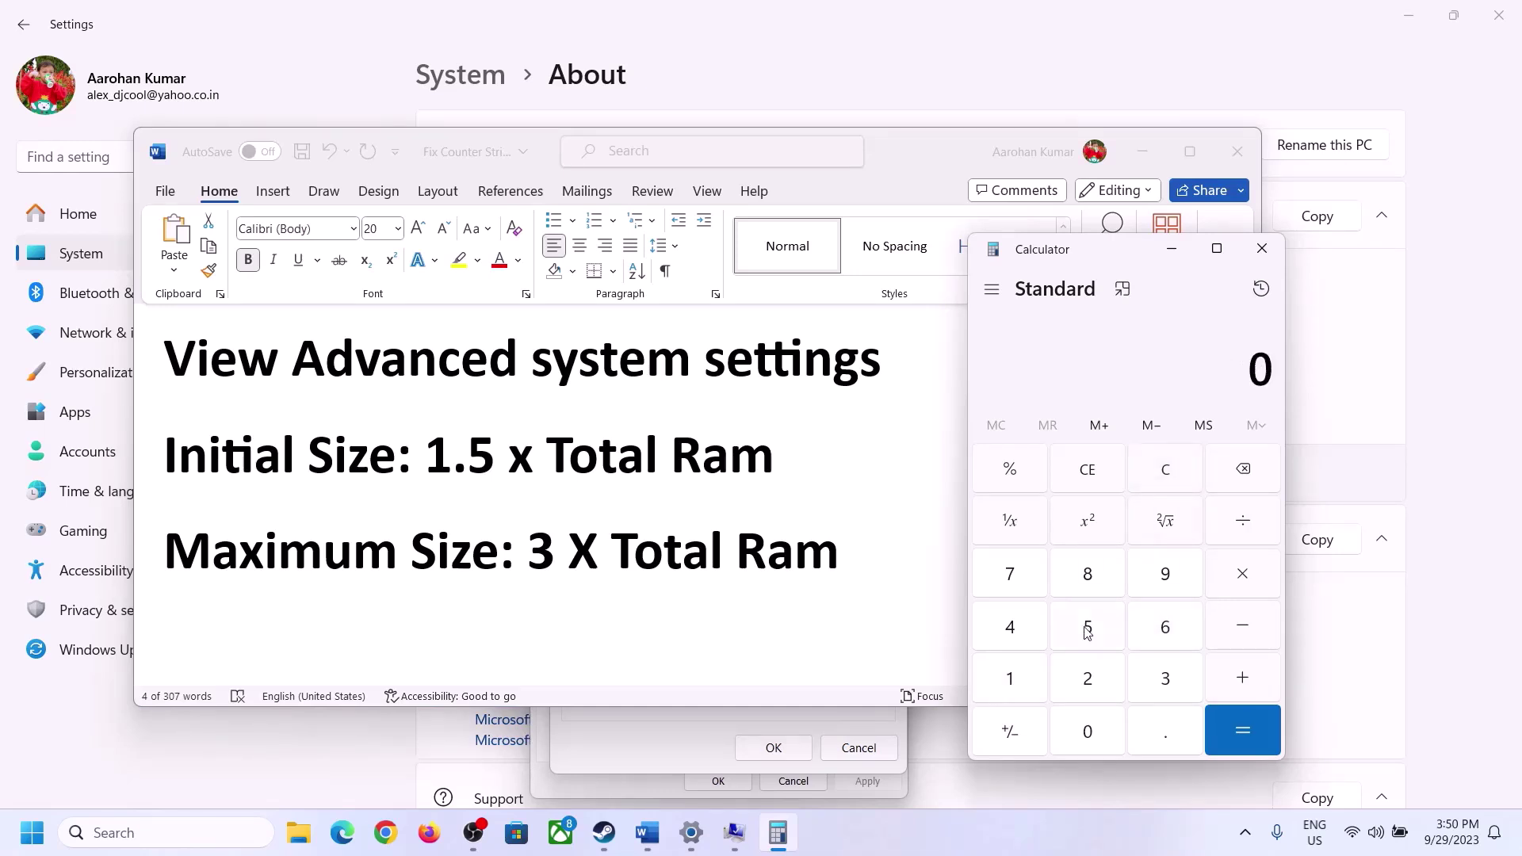
- Calculate 16 × 1024 in Calculator to convert the installed RAM from GB to MB
{"action": "left_click", "coordinate": [1022, 680]}
{"action": "left_click", "coordinate": [1141, 631]}
{"action": "left_click", "coordinate": [1240, 582]}
{"action": "left_click", "coordinate": [1008, 688]}
{"action": "left_click", "coordinate": [1089, 742]}
{"action": "left_click", "coordinate": [1088, 682]}
{"action": "left_click", "coordinate": [1019, 634]}
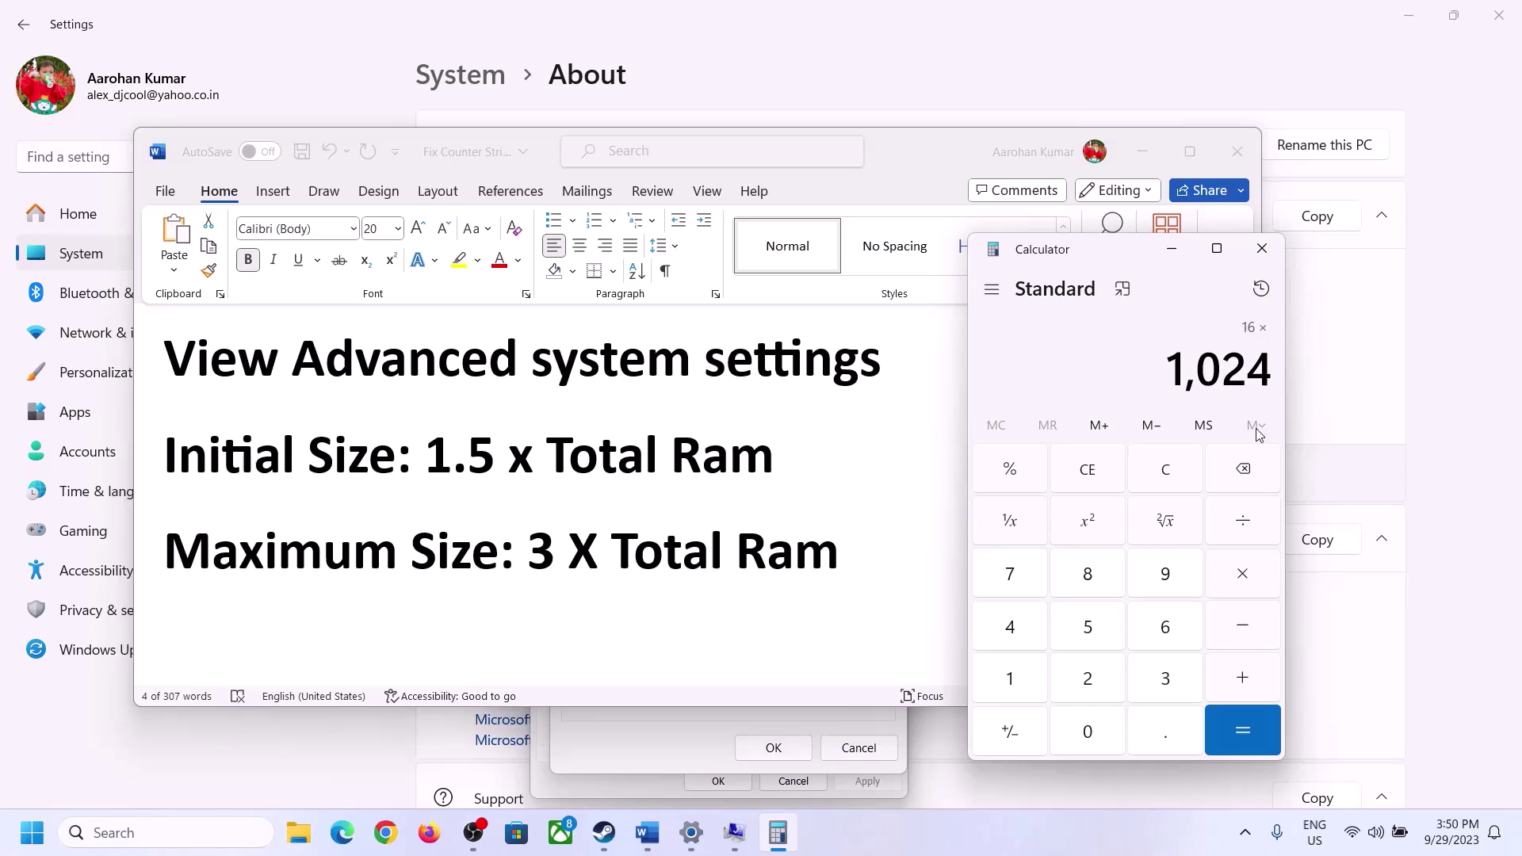
{"action": "left_click", "coordinate": [1241, 733]}
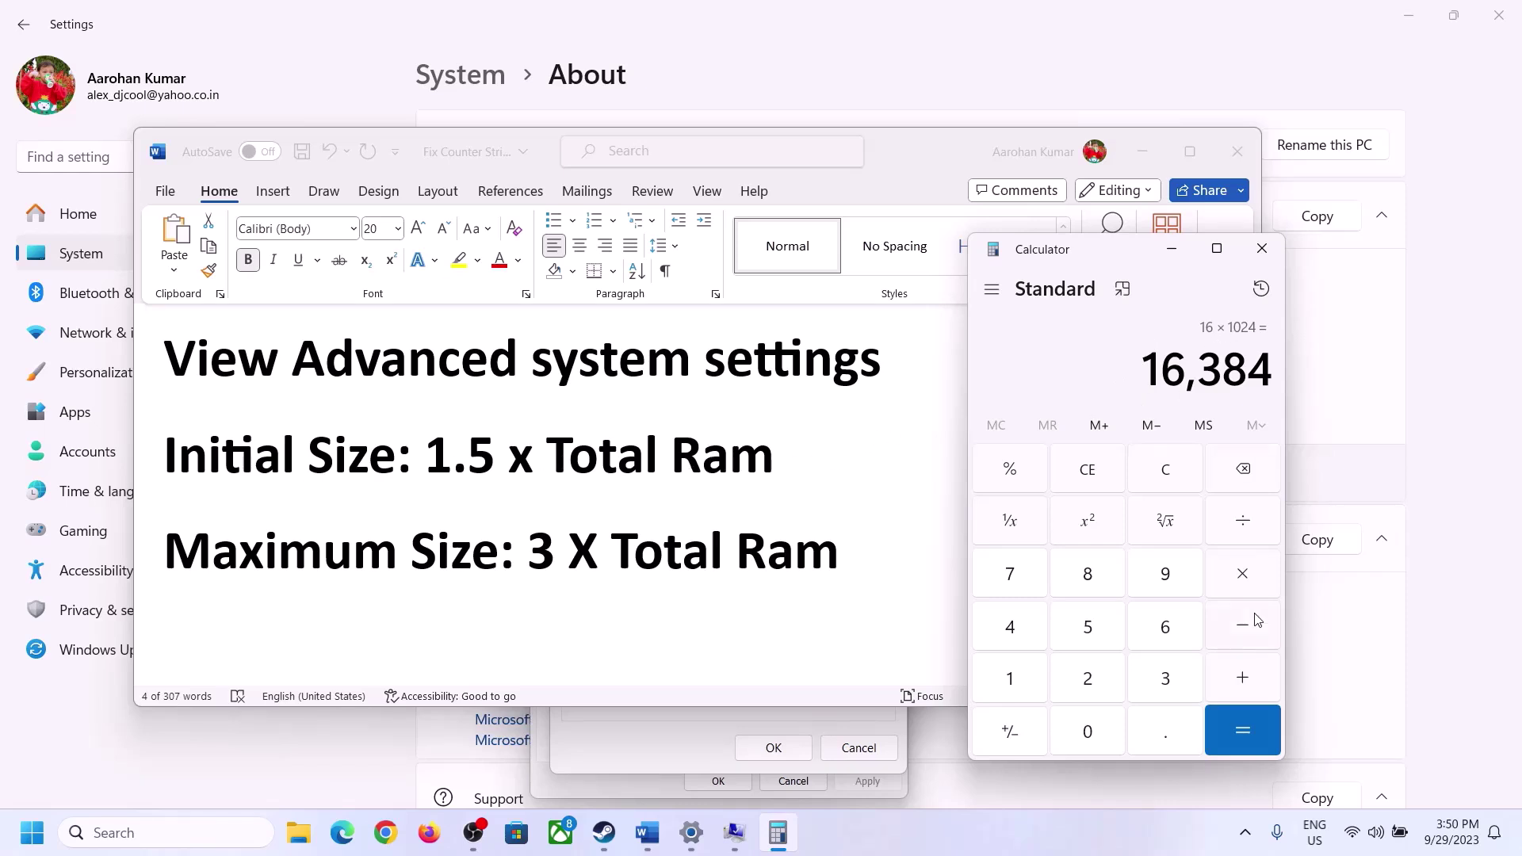
- Multiply the converted RAM amount by 1.5 to get the initial paging file size
{"action": "left_click", "coordinate": [1246, 581]}
{"action": "left_click", "coordinate": [1010, 678]}
{"action": "left_click", "coordinate": [1162, 743]}
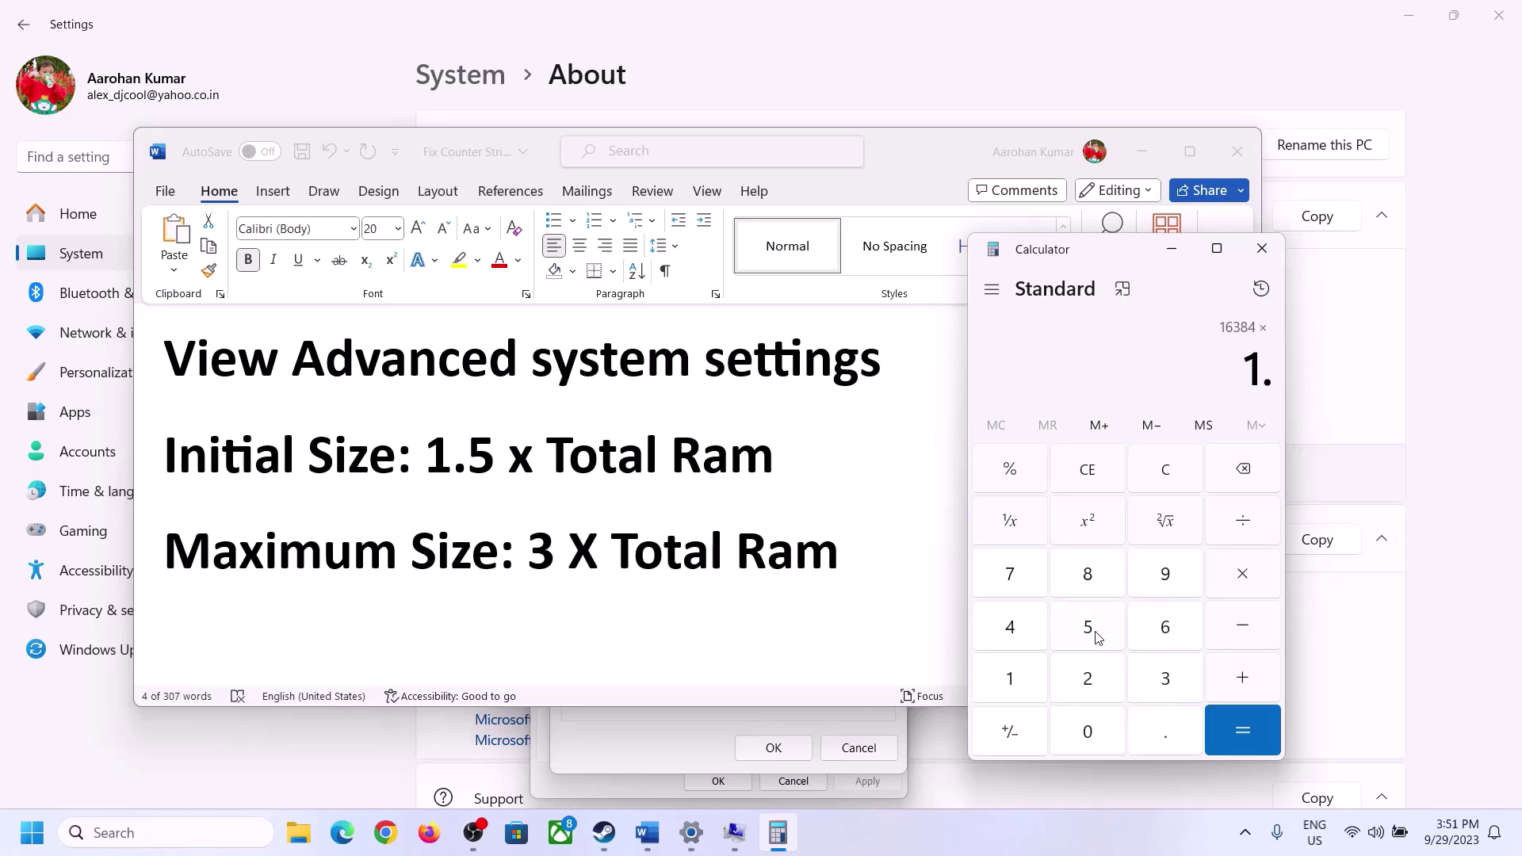
{"action": "left_click", "coordinate": [1089, 628]}
{"action": "left_click", "coordinate": [1235, 729]}
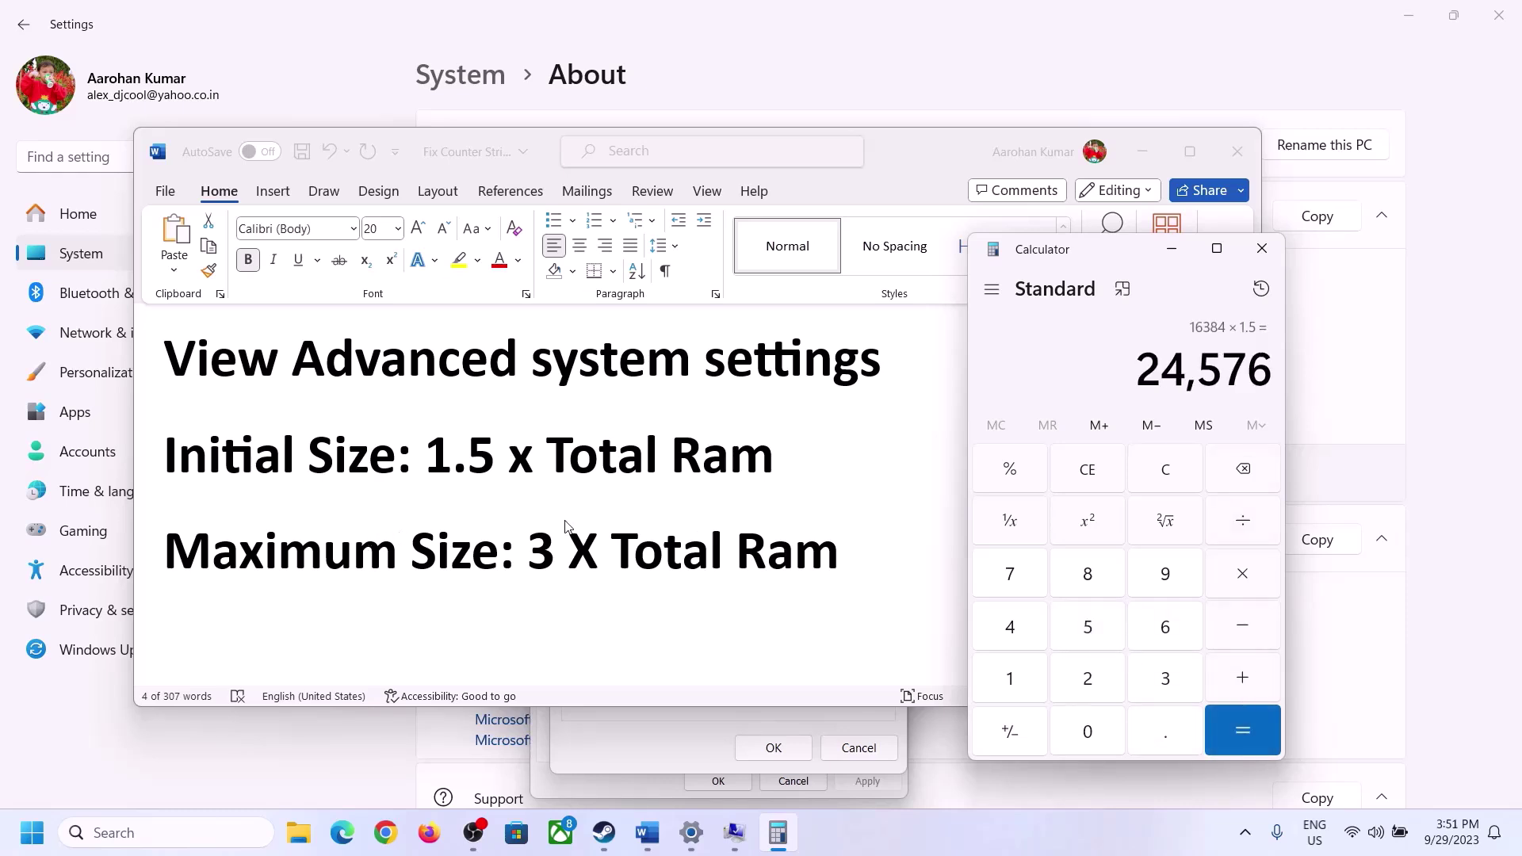
- Set the initial size of drive C's paging file to 24576 MB and make the maximum size ready for entry
{"action": "left_click", "coordinate": [725, 713]}
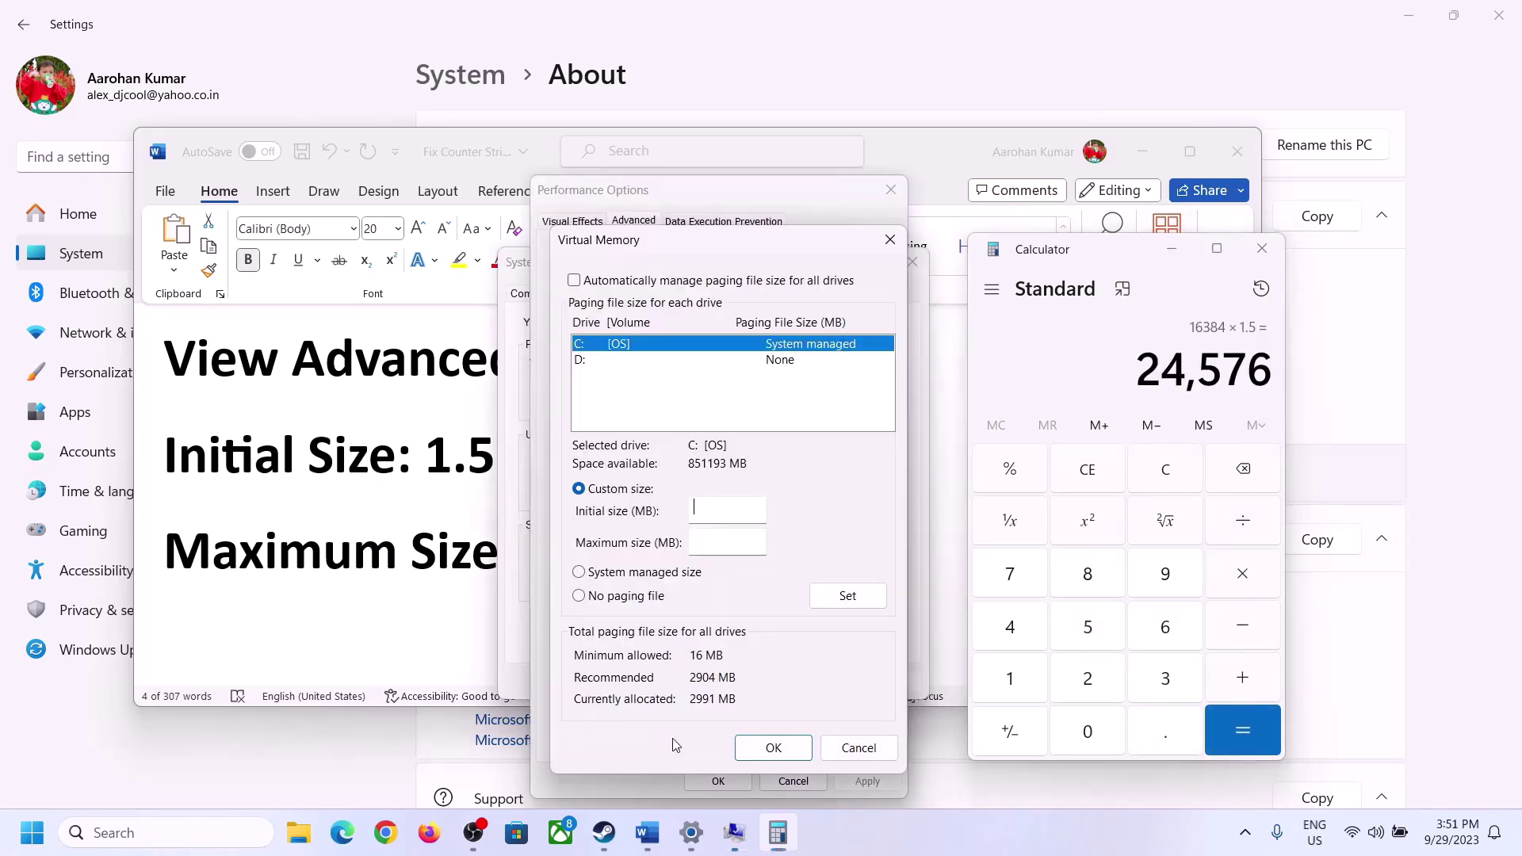
{"action": "left_click", "coordinate": [720, 515]}
{"action": "type", "text": "24576"}
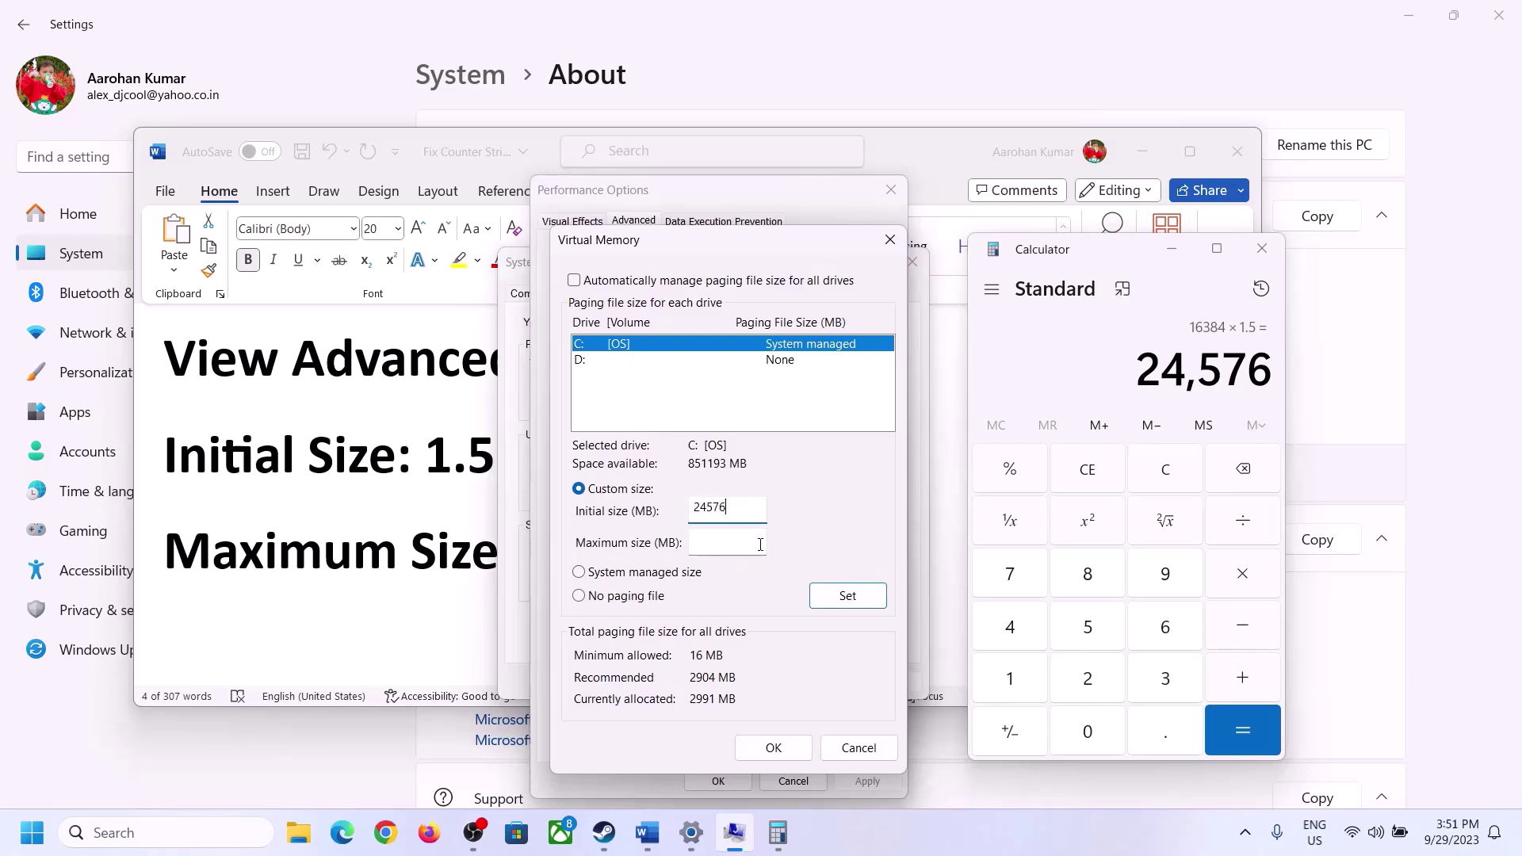
{"action": "left_click", "coordinate": [760, 544]}
- Review the 3 X Total Ram maximum size formula in the Word instructions and clear the previous calculation
{"action": "left_click", "coordinate": [452, 557]}
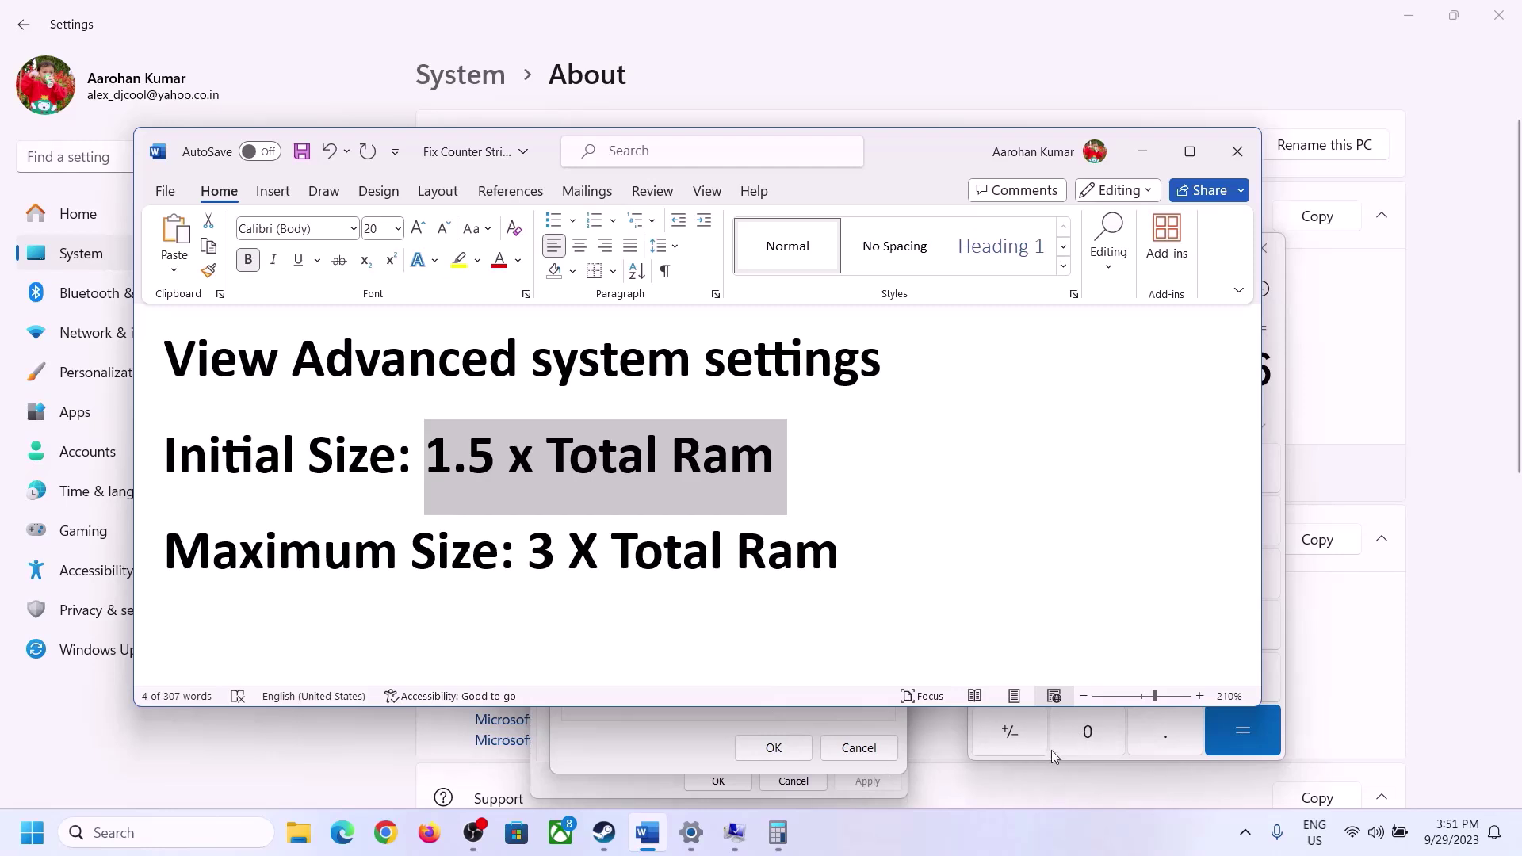
{"action": "left_click", "coordinate": [1278, 410]}
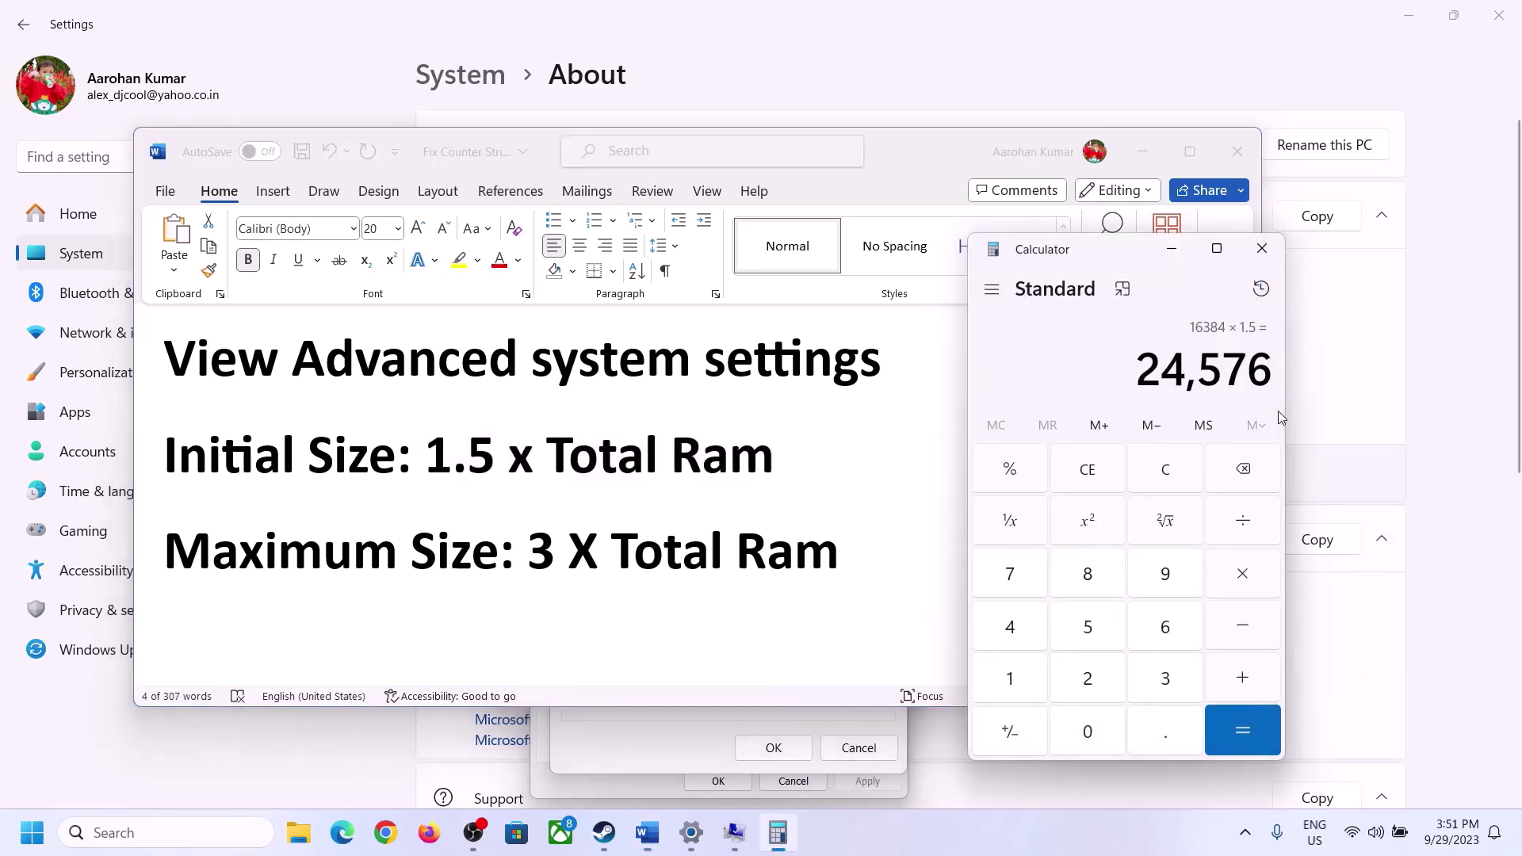
{"action": "left_click", "coordinate": [1165, 469]}
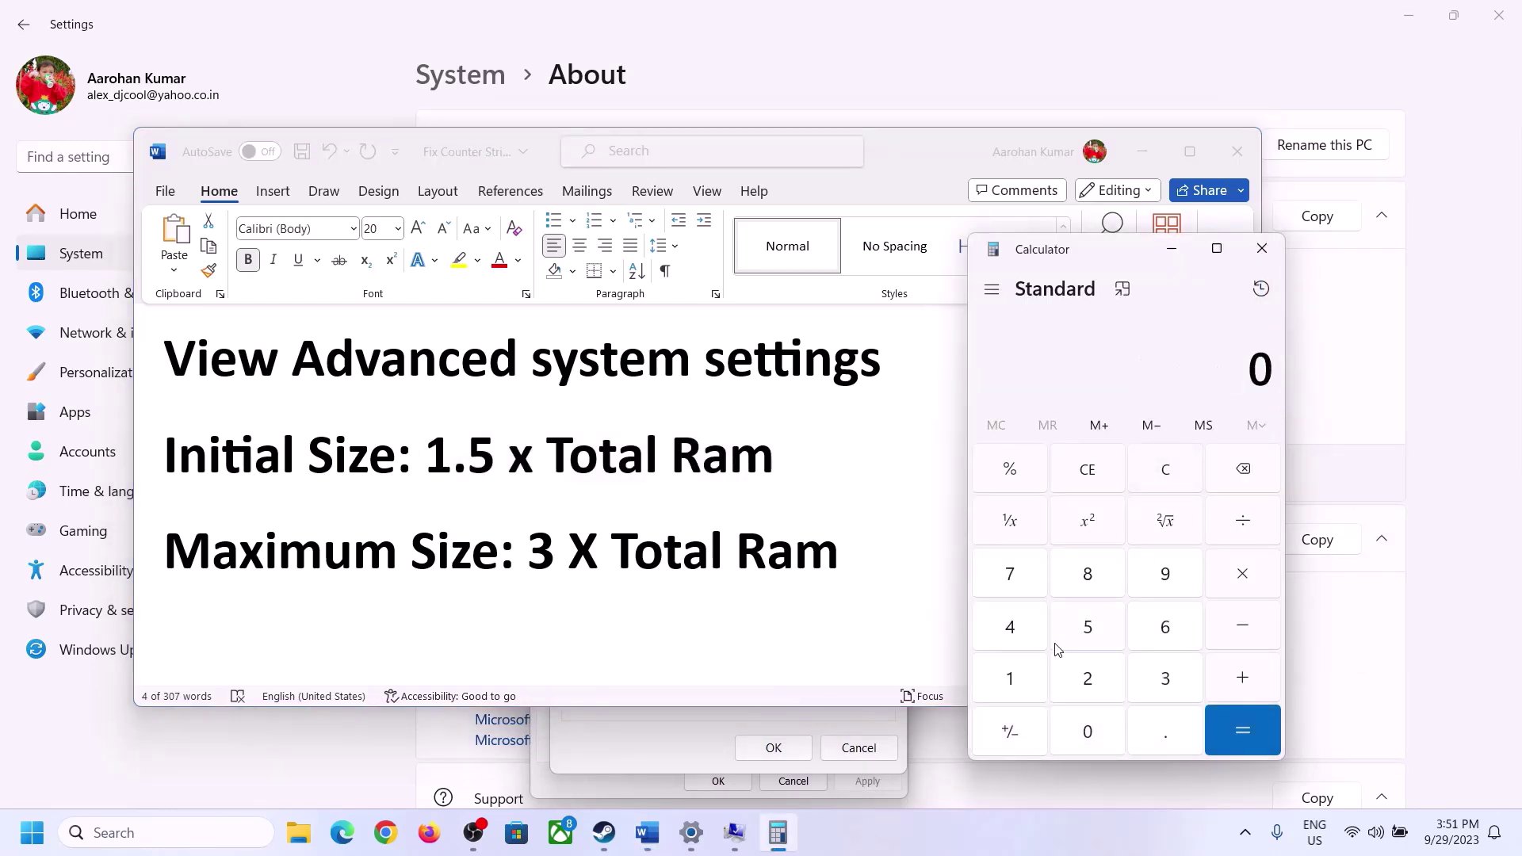
- Recheck the installed RAM in the device specifications and calculate 16 × 1024 again for the maximum size
{"action": "left_click", "coordinate": [691, 833]}
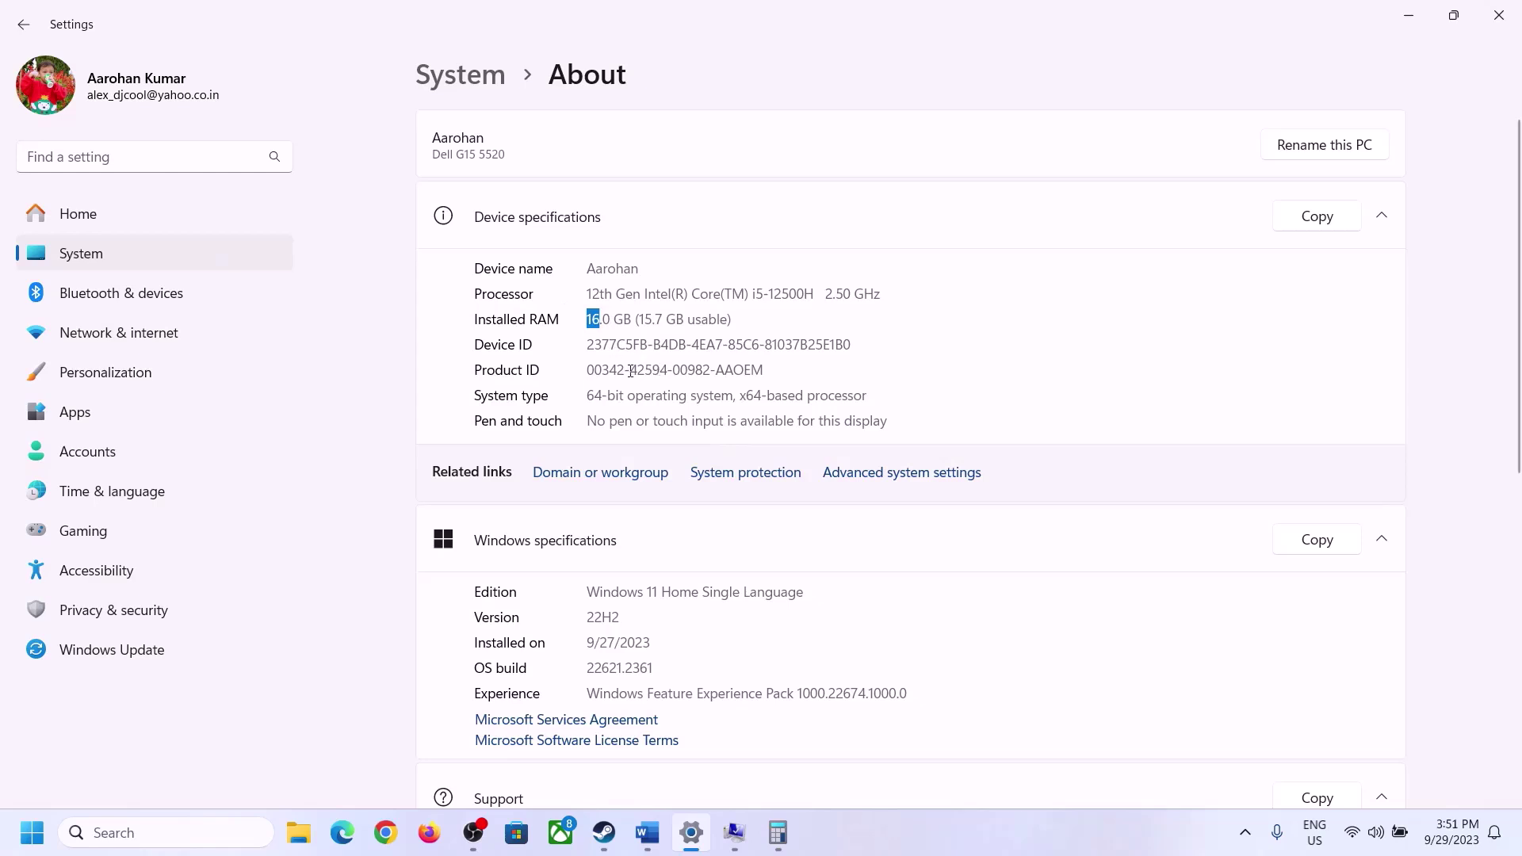
{"action": "left_click", "coordinate": [778, 830]}
{"action": "left_click", "coordinate": [1027, 672]}
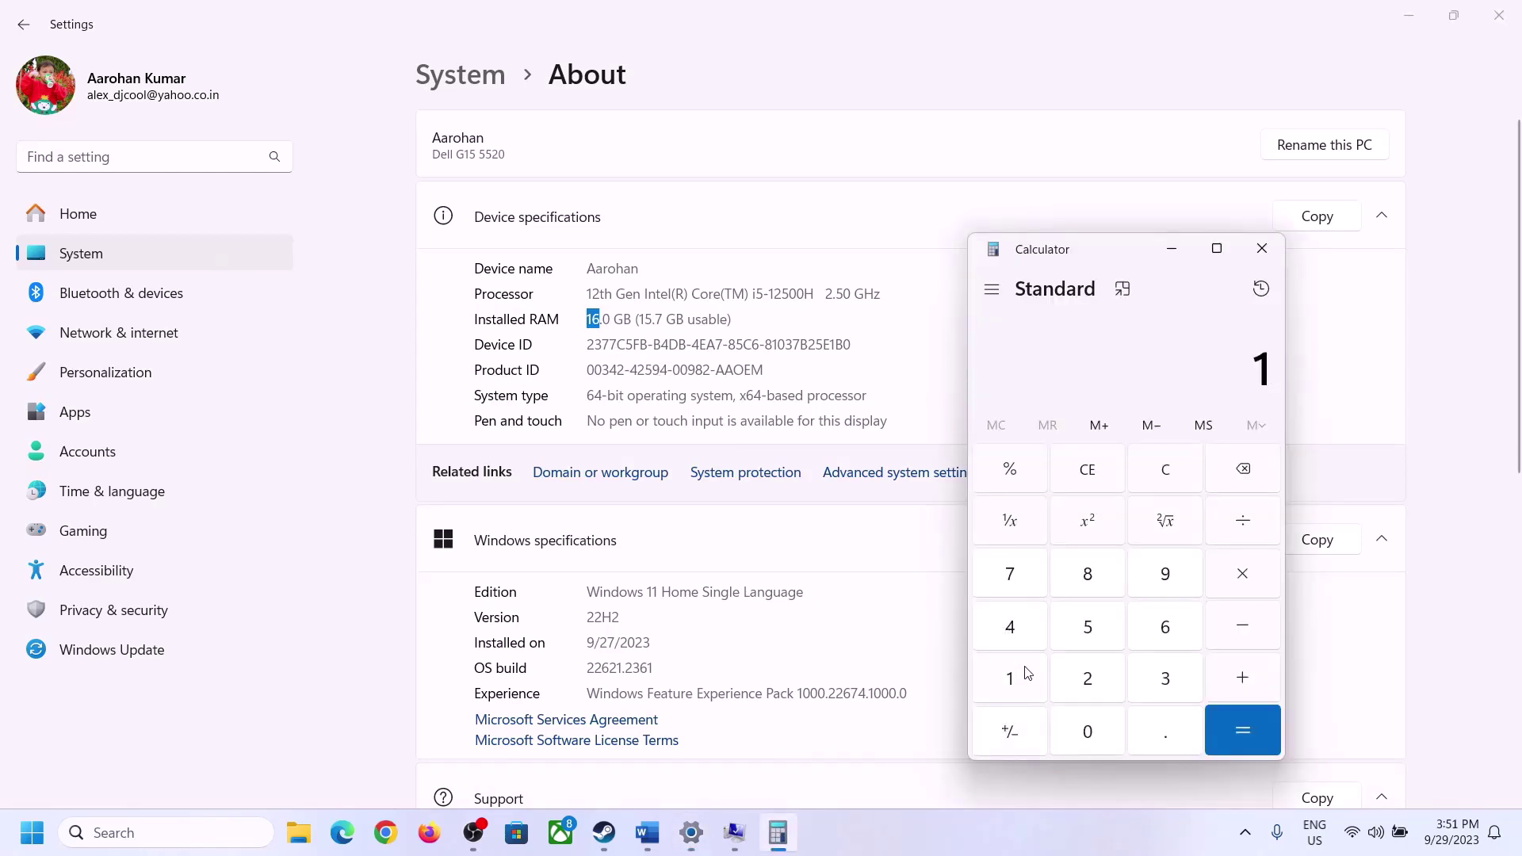
{"action": "left_click", "coordinate": [1160, 628]}
{"action": "left_click", "coordinate": [1214, 575]}
{"action": "left_click", "coordinate": [1018, 670]}
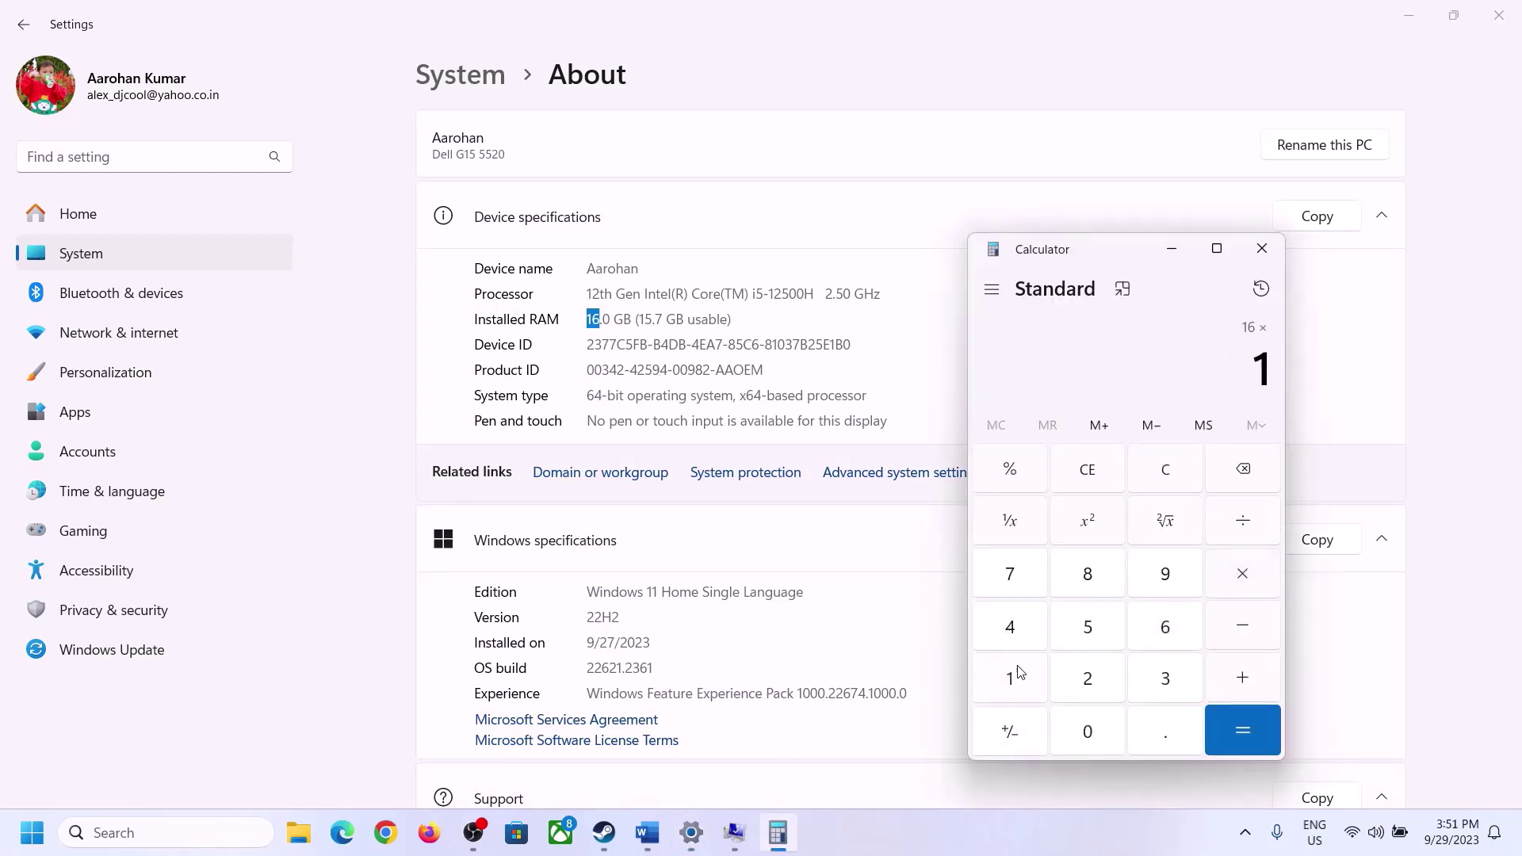
{"action": "left_click", "coordinate": [1076, 722]}
{"action": "left_click", "coordinate": [1088, 677]}
{"action": "left_click", "coordinate": [1014, 634]}
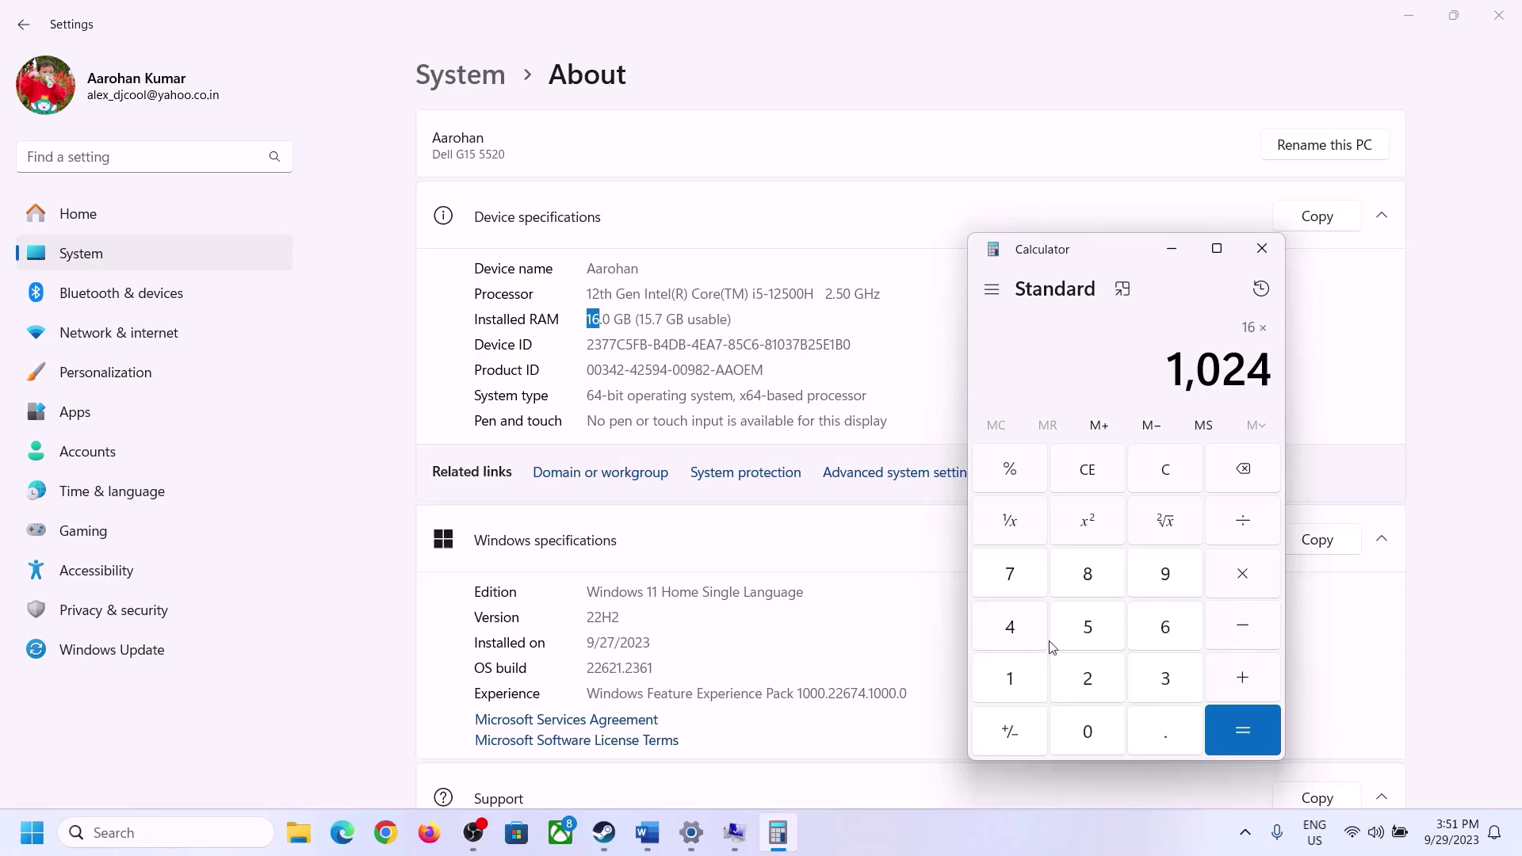
{"action": "left_click", "coordinate": [1227, 735]}
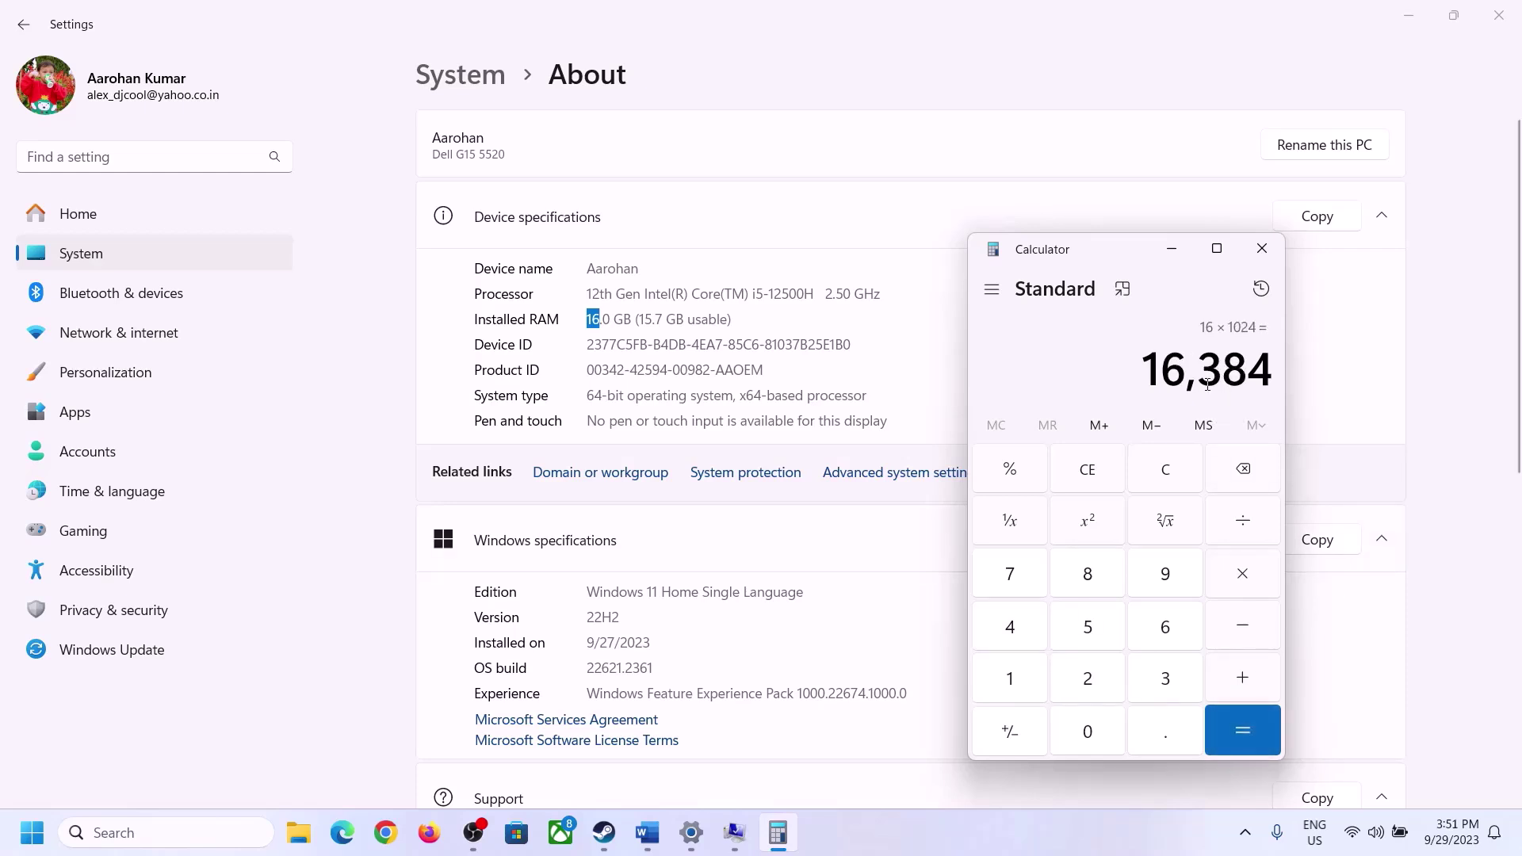
- Consult the maximum size formula and multiply the RAM amount in MB by 3
{"action": "left_click", "coordinate": [647, 832]}
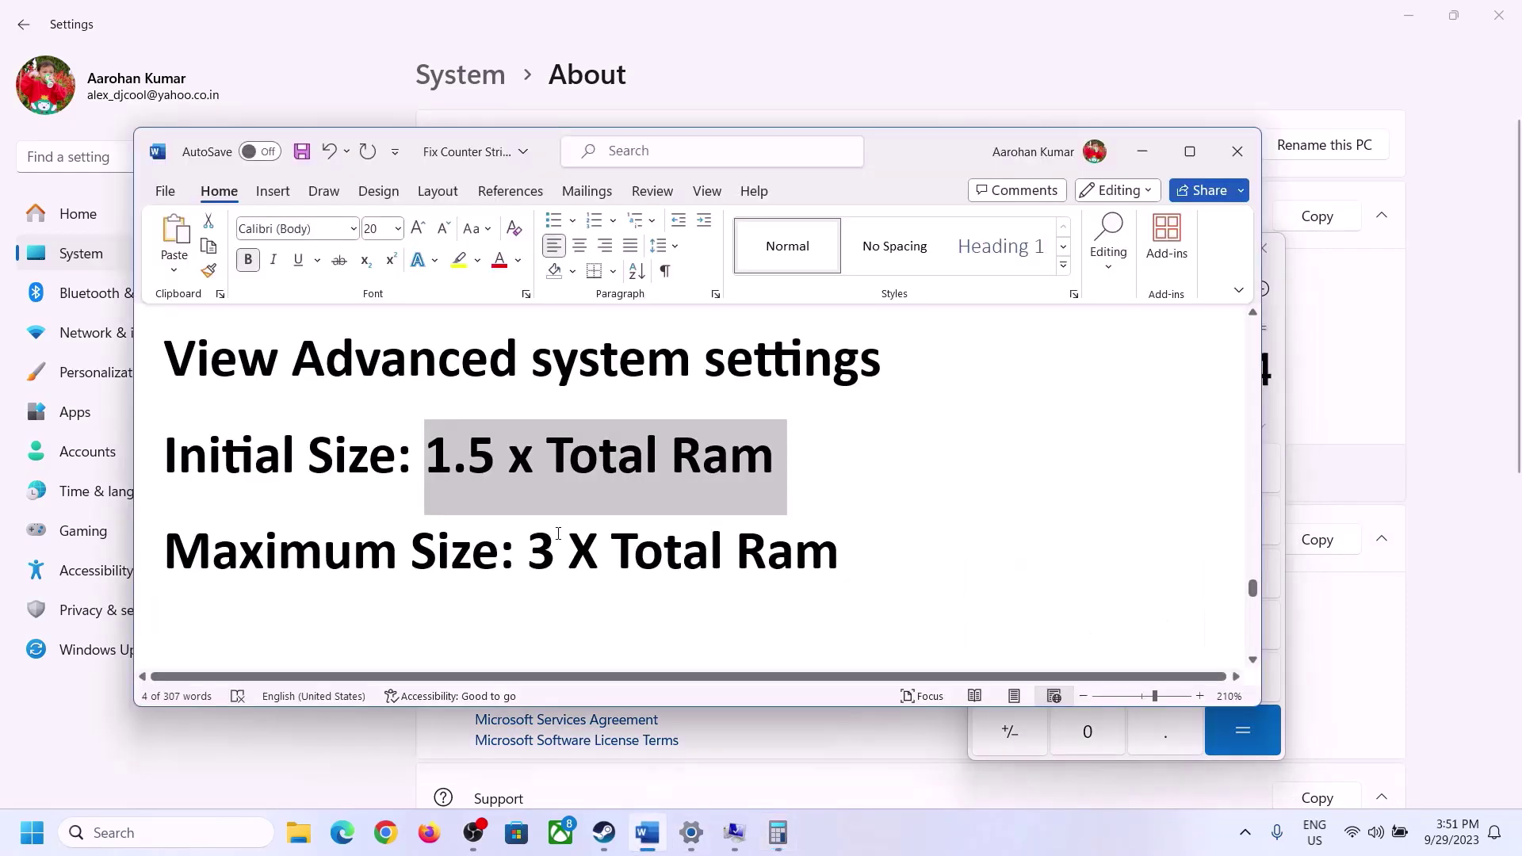
{"action": "left_click", "coordinate": [1278, 420]}
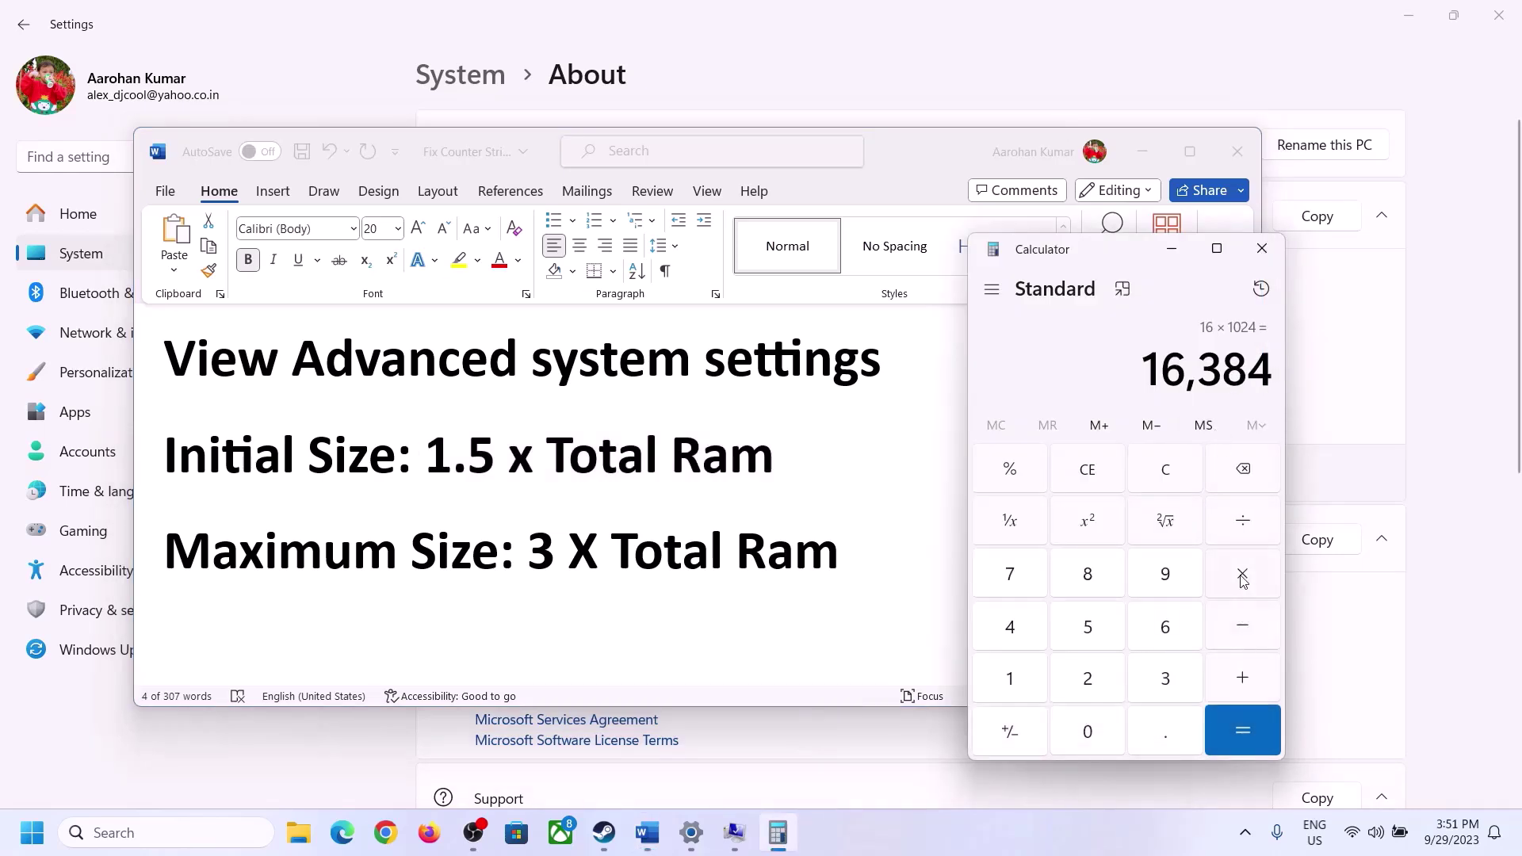
{"action": "left_click", "coordinate": [1242, 578]}
{"action": "left_click", "coordinate": [1158, 678]}
{"action": "left_click", "coordinate": [1240, 729]}
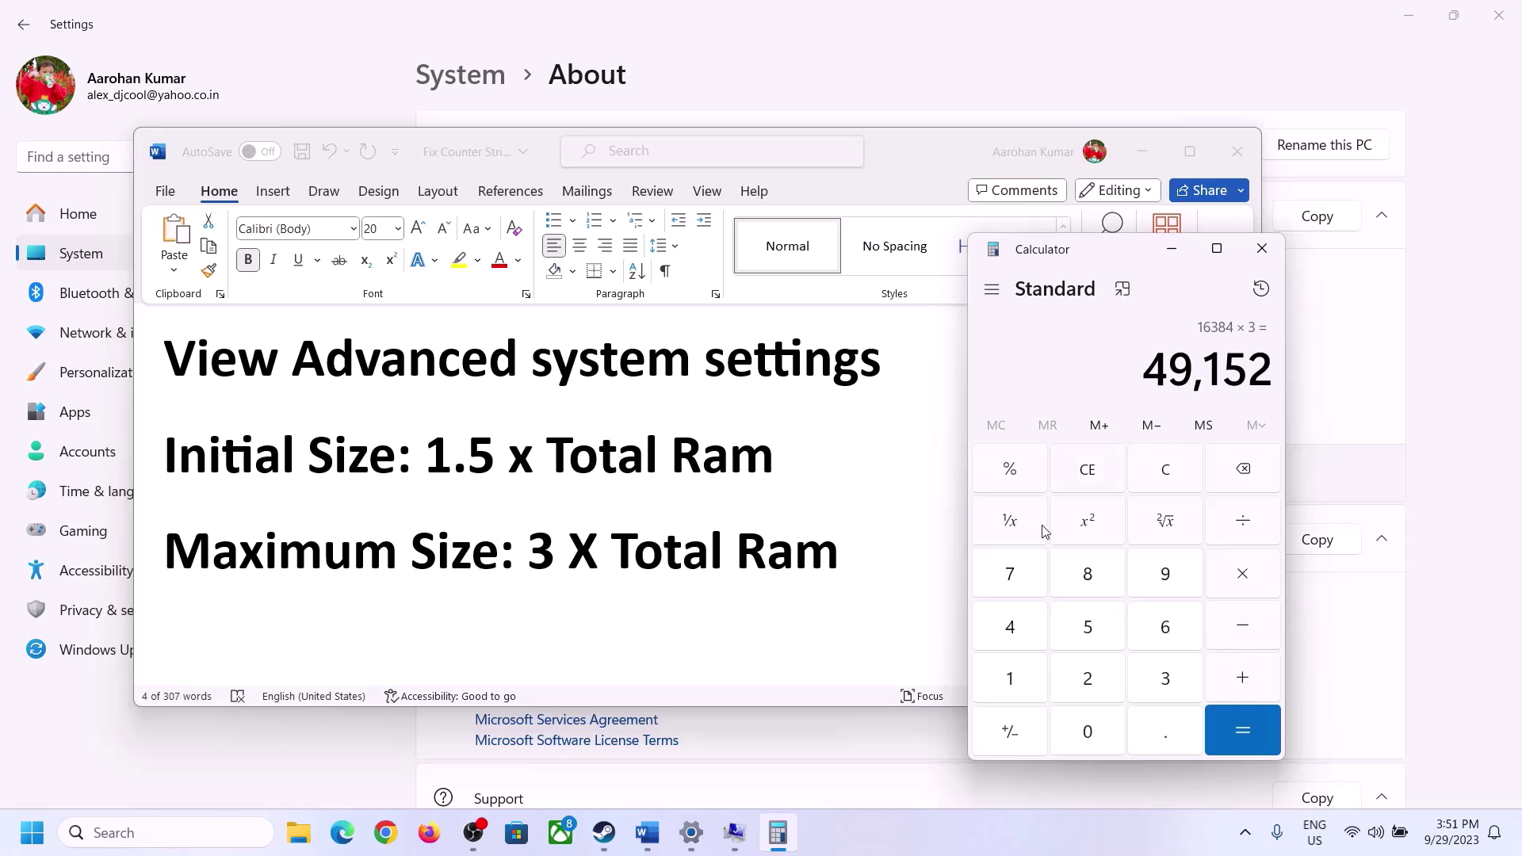
- Set the maximum size of drive C's paging file to 49152 MB, assign the custom range, and confirm the Virtual Memory settings
{"action": "left_click", "coordinate": [734, 833]}
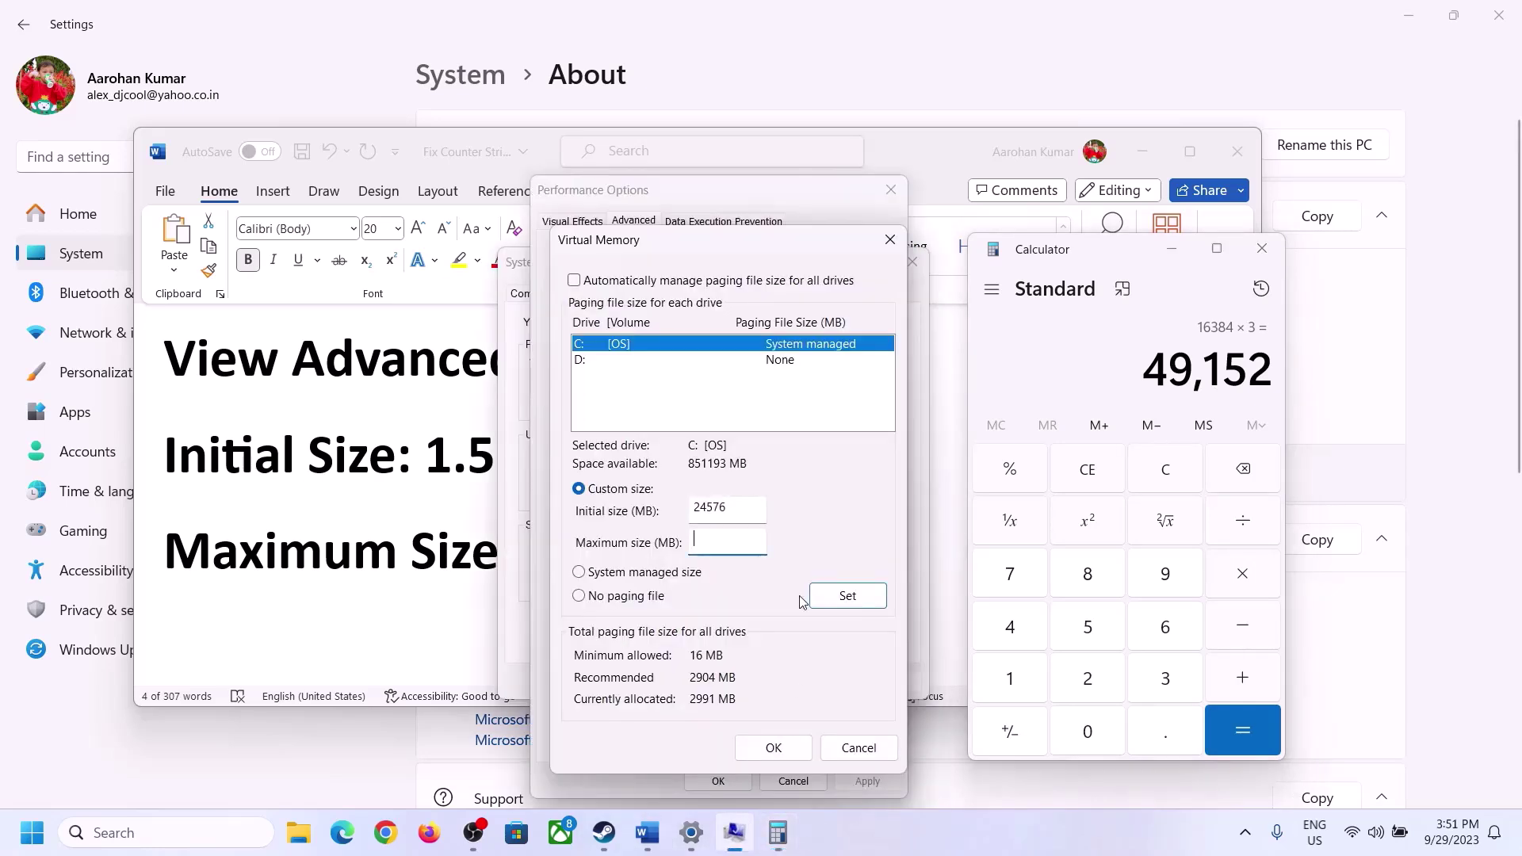
{"action": "type", "text": "49152"}
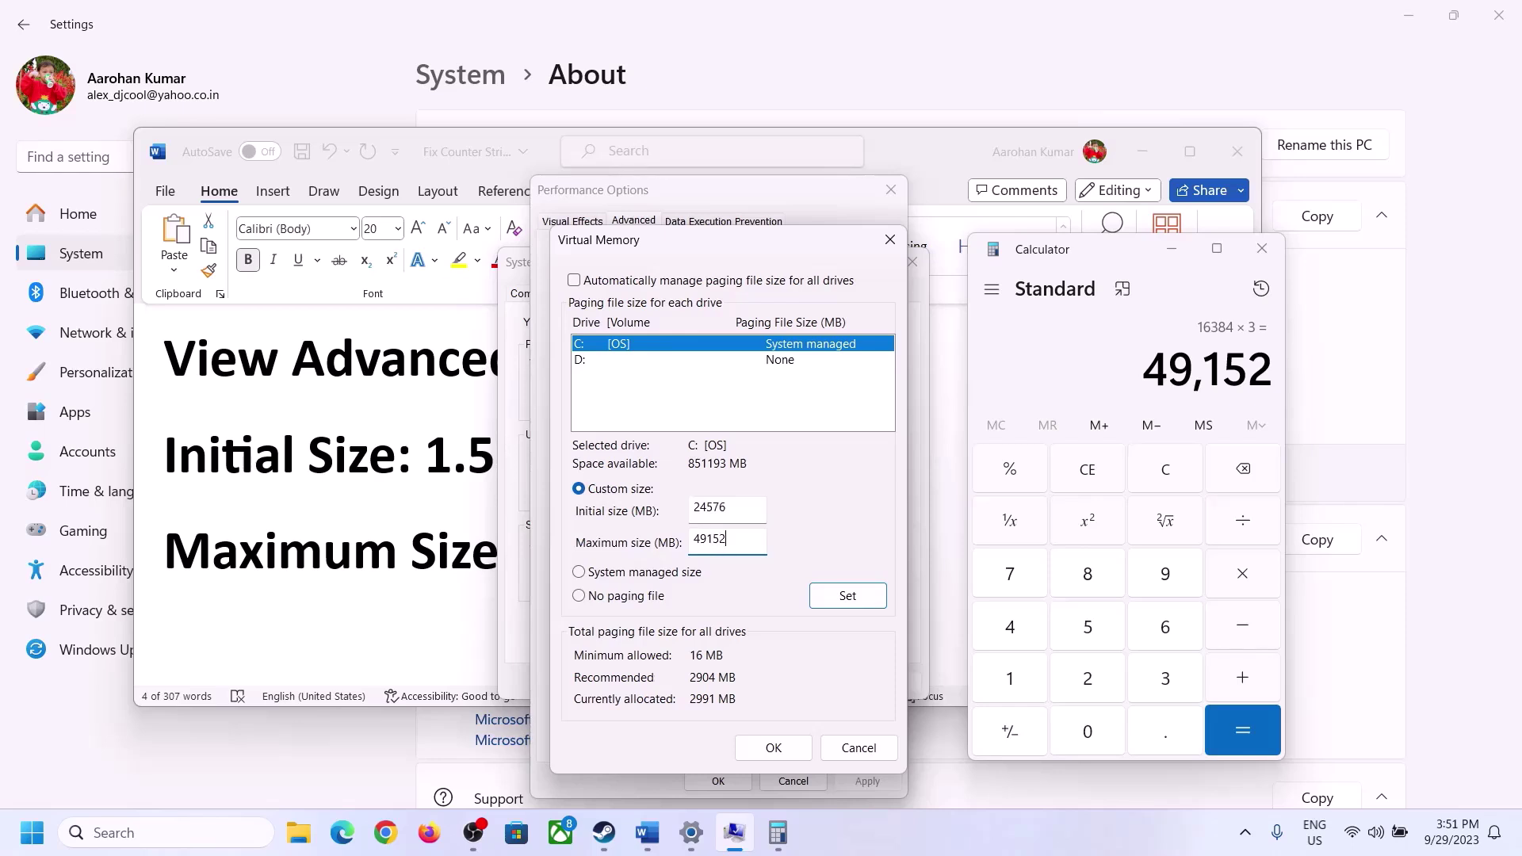
{"action": "left_click", "coordinate": [847, 596]}
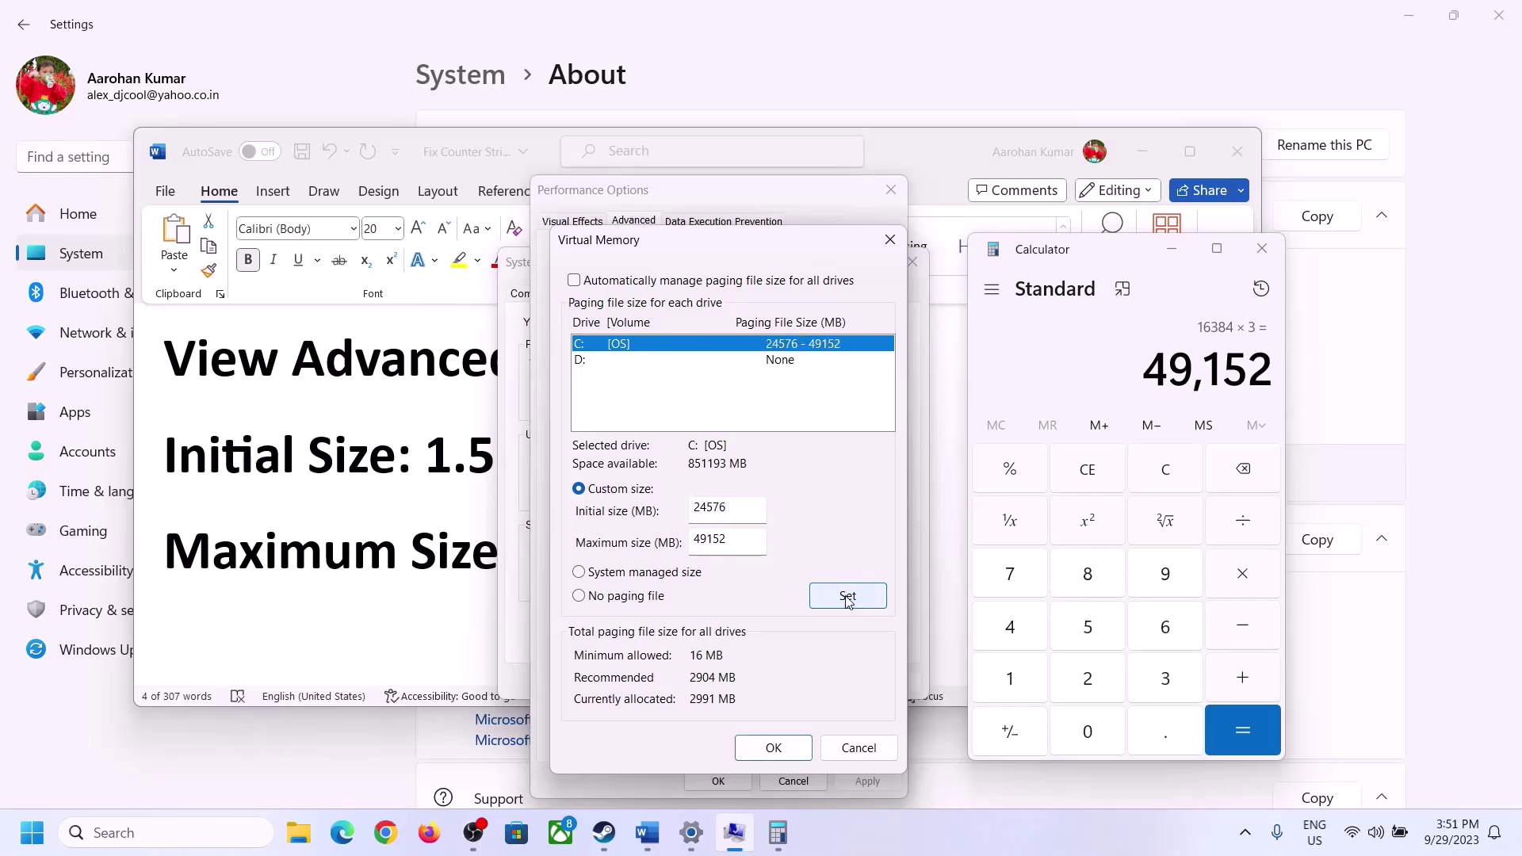
{"action": "left_click", "coordinate": [776, 748]}
{"action": "left_click", "coordinate": [937, 493]}
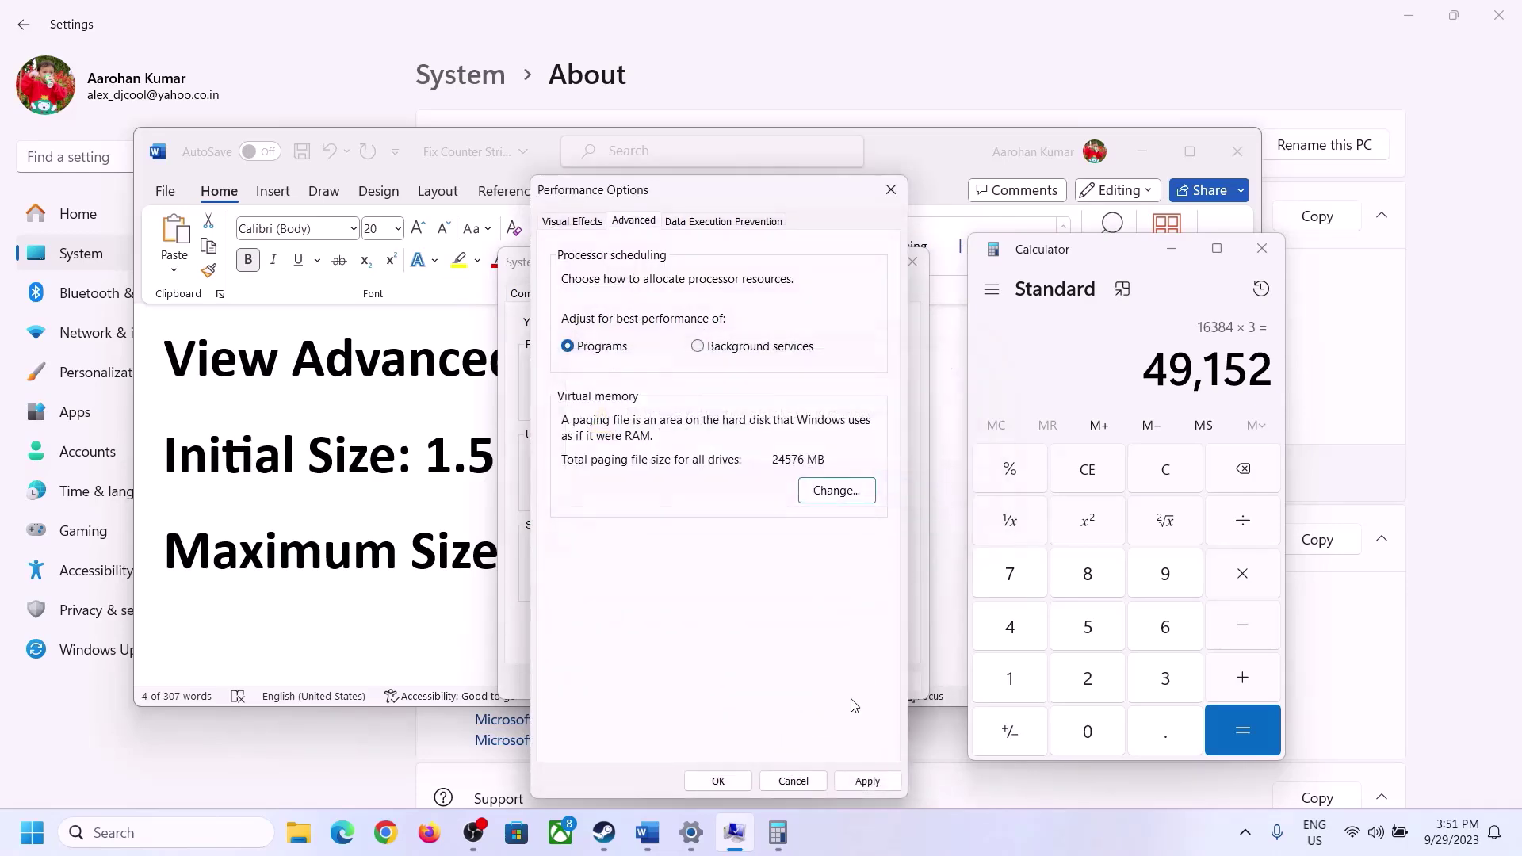
- Apply the Performance Options changes, close System Properties, and dismiss the restart prompt without restarting
{"action": "left_click", "coordinate": [861, 780]}
{"action": "left_click", "coordinate": [747, 783]}
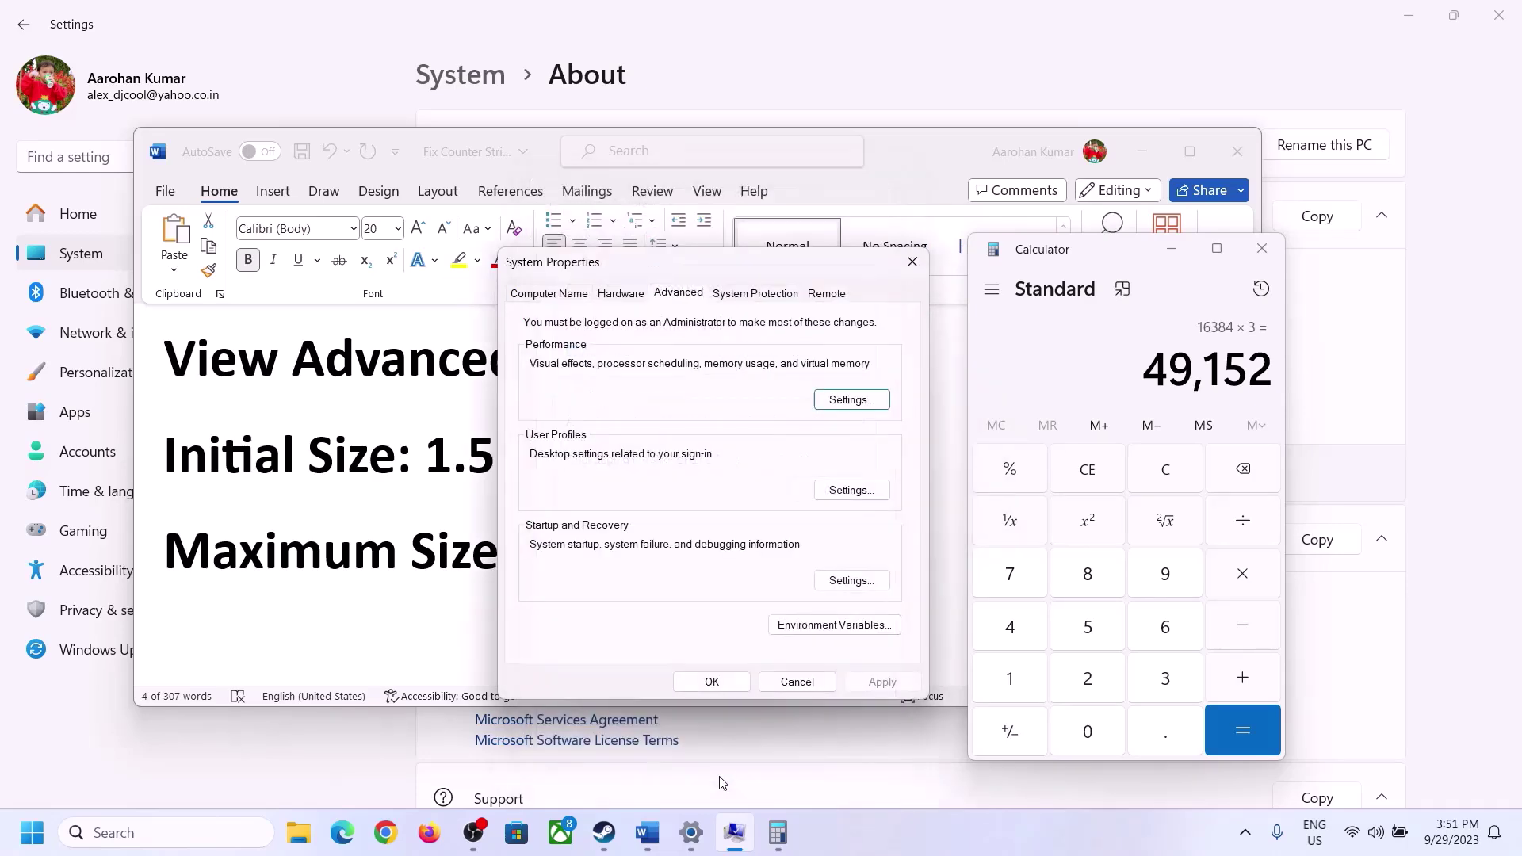
{"action": "left_click", "coordinate": [722, 680]}
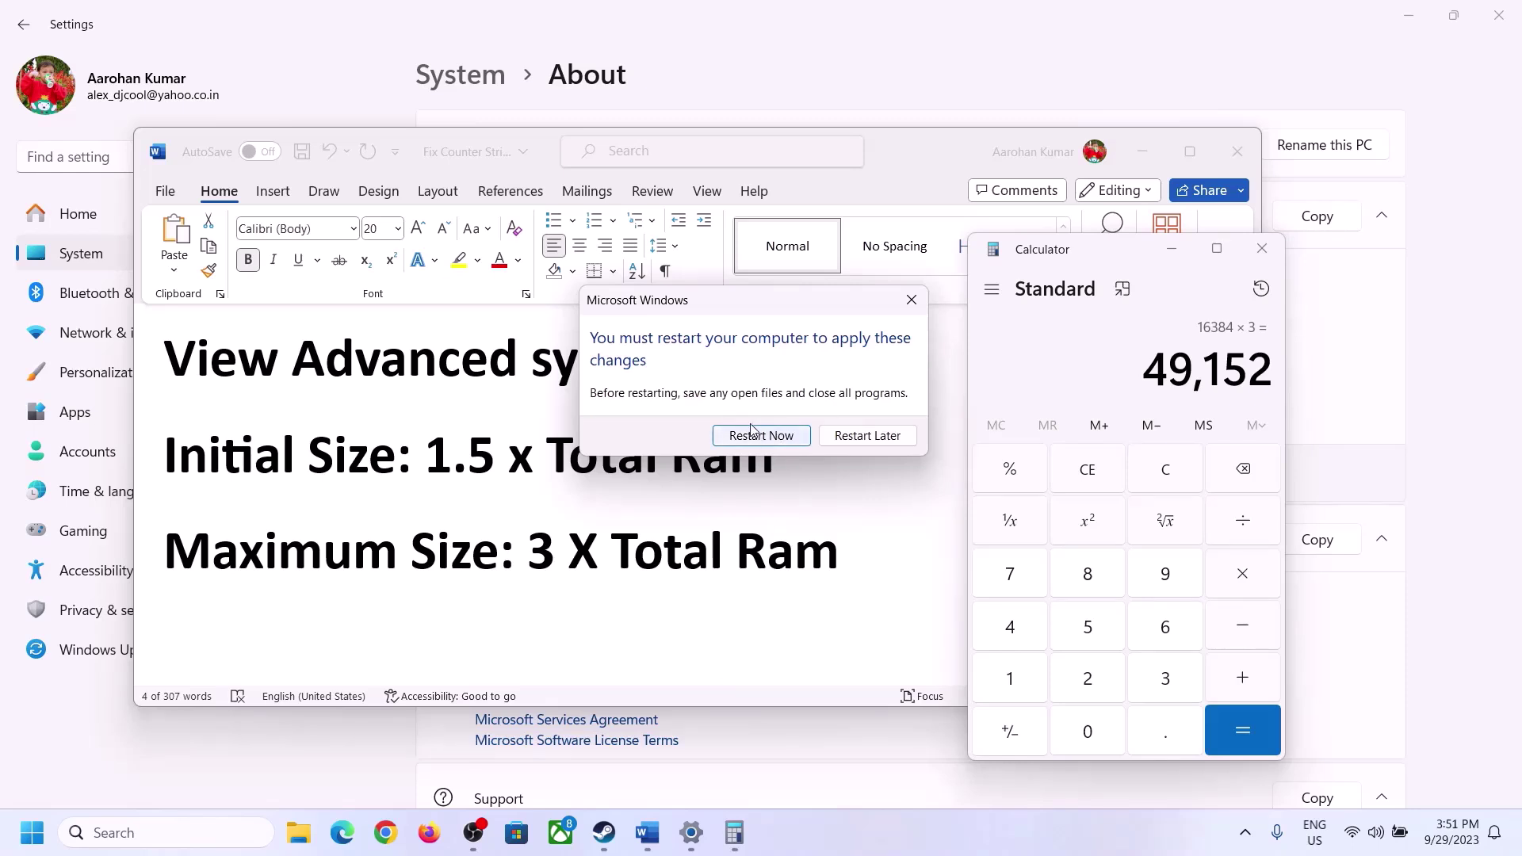
{"action": "left_click", "coordinate": [911, 298]}
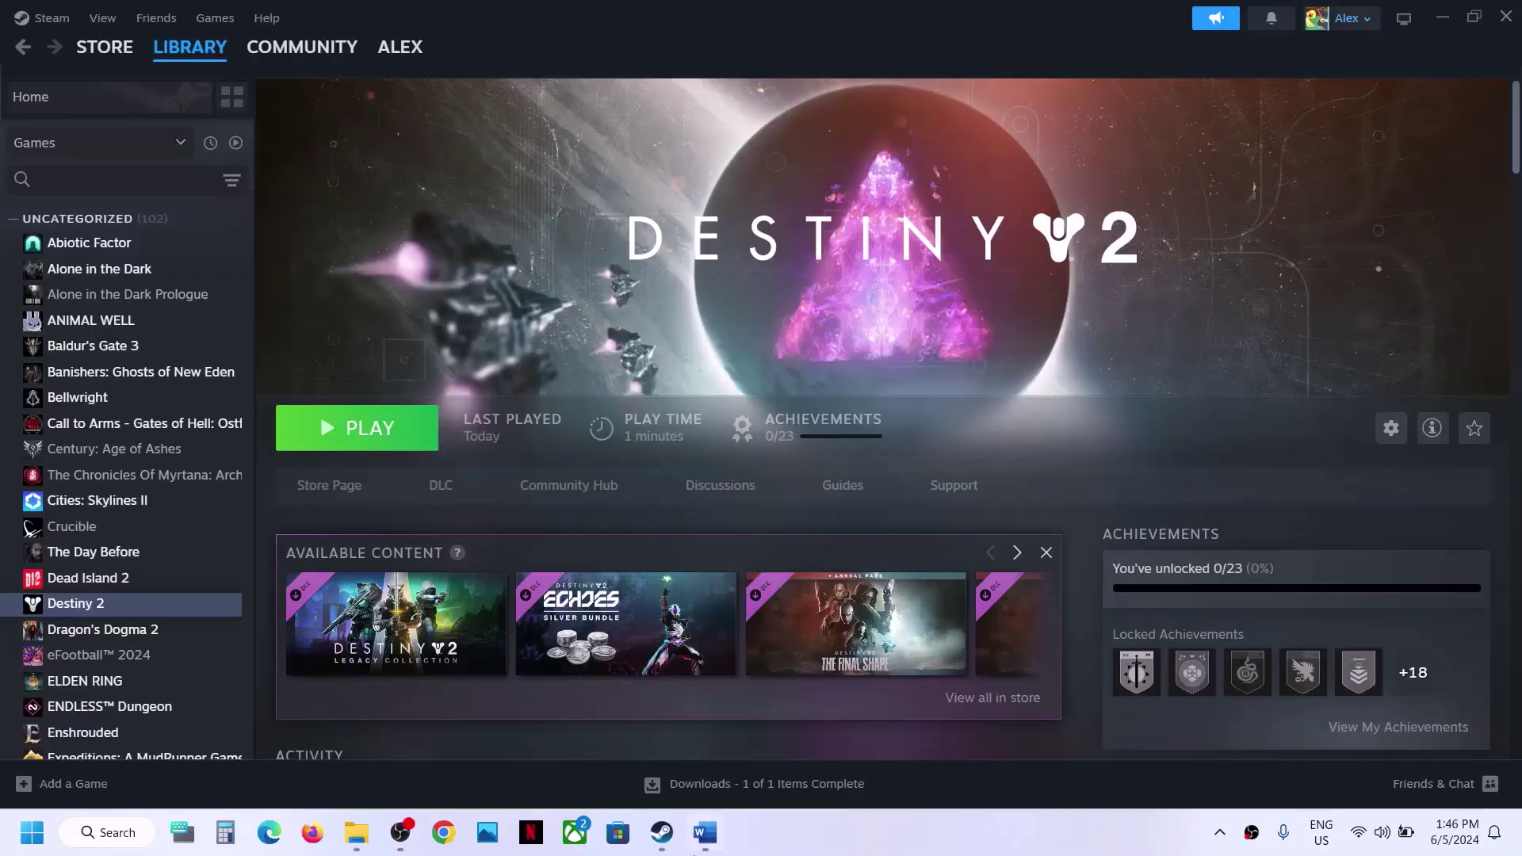
- Switch to the Word fix list and copy the Microsoft download link under Step 15) Install Visual C++ Files
{"action": "left_click", "coordinate": [718, 831]}
{"action": "scroll", "coordinate": [648, 536], "scroll_direction": "down", "scroll_amount": 5}
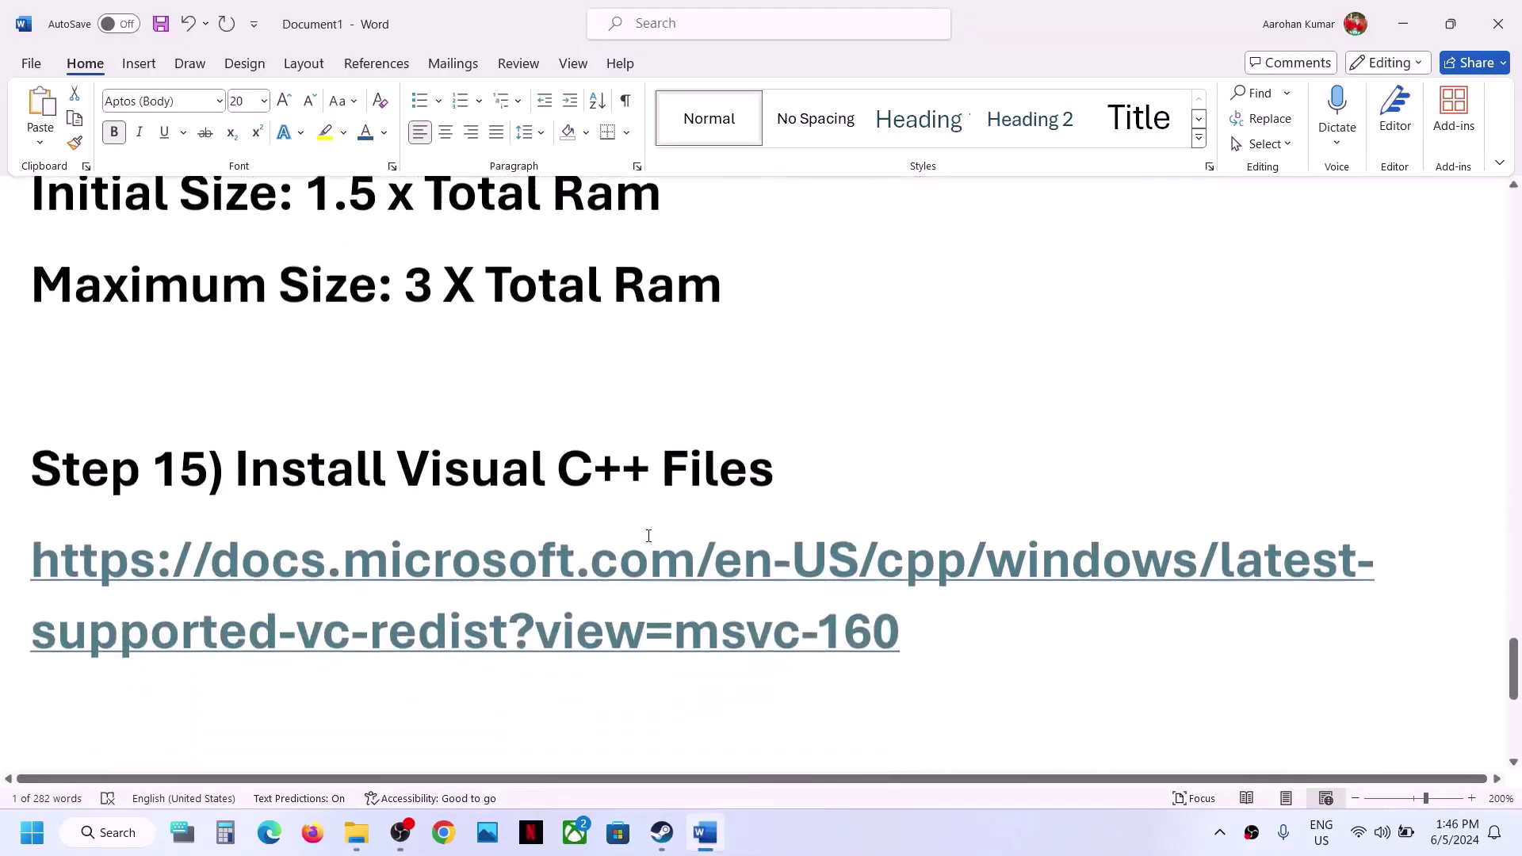
{"action": "left_click_drag", "start_coordinate": [898, 614], "coordinate": [31, 559]}
{"action": "key", "text": "ctrl+c"}
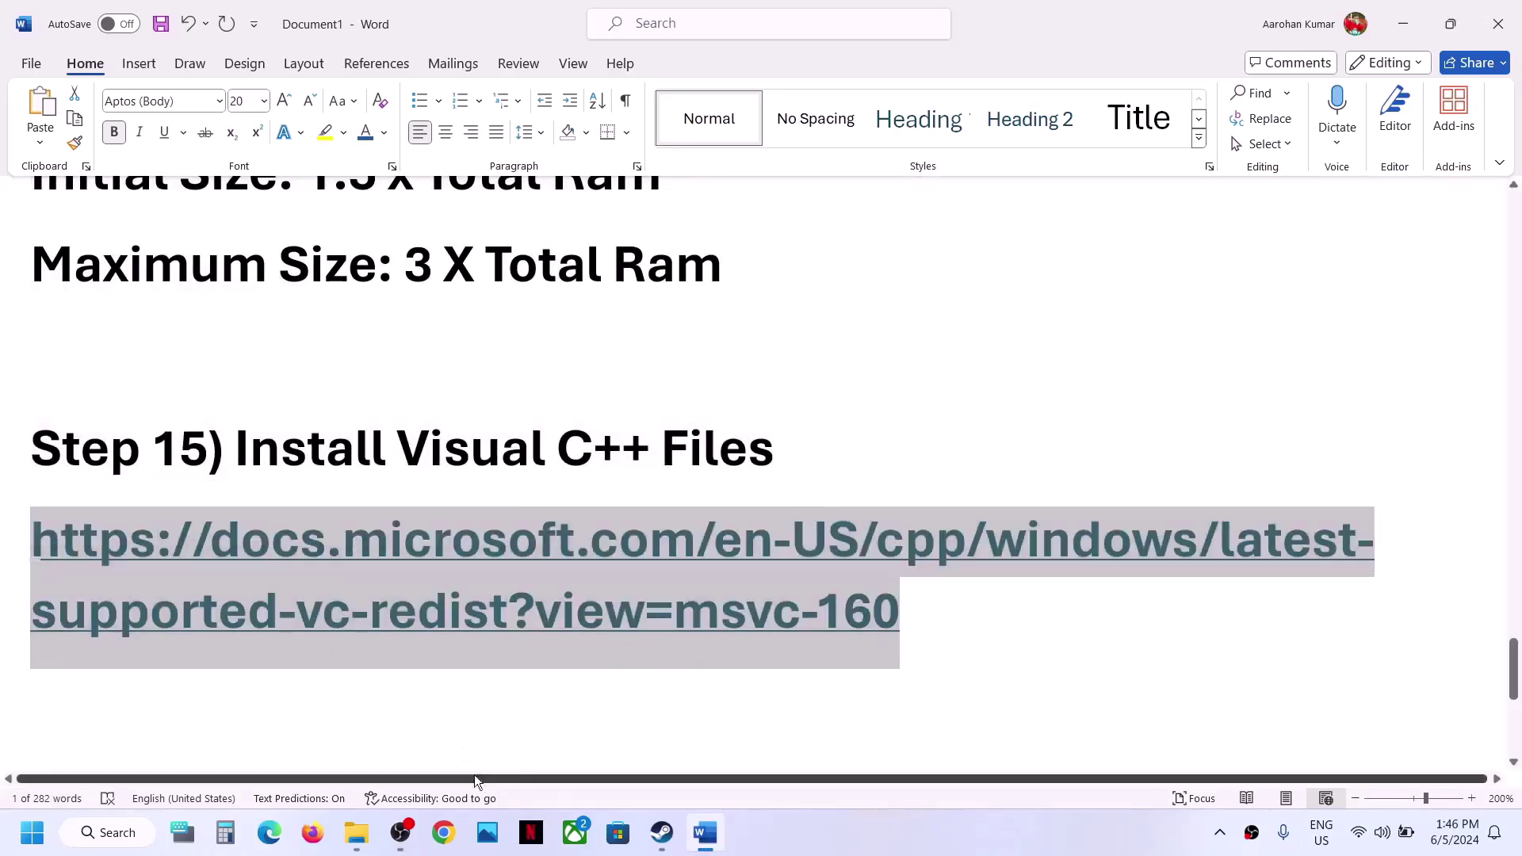
- Switch to Chrome, open the copied Microsoft link, and find the download table under Latest Microsoft Visual C++ Redistributable Version
{"action": "left_click", "coordinate": [465, 833]}
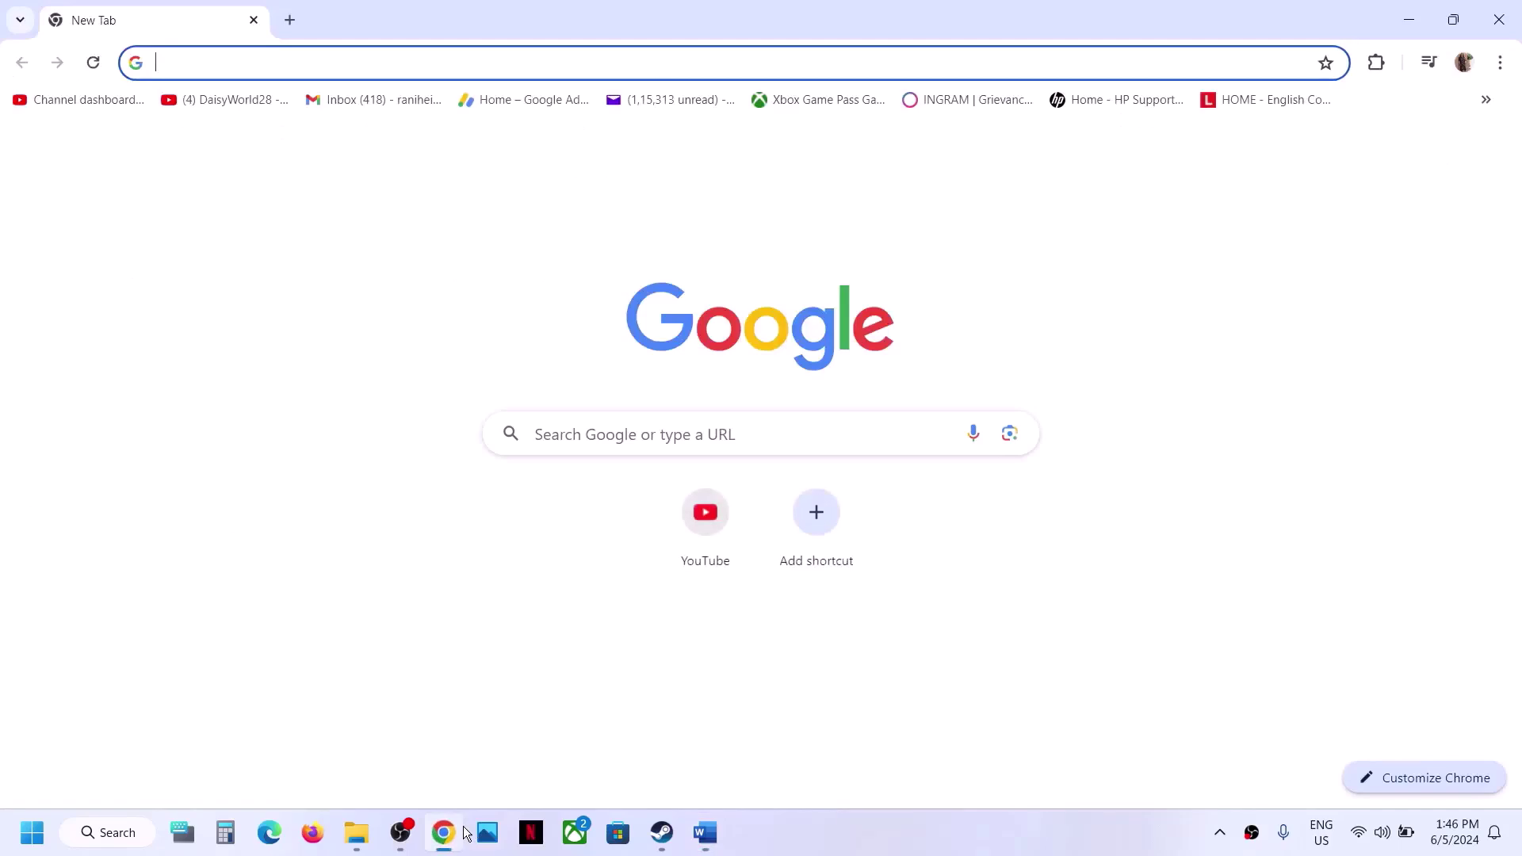
{"action": "key", "text": "ctrl+v"}
{"action": "key", "text": "Return"}
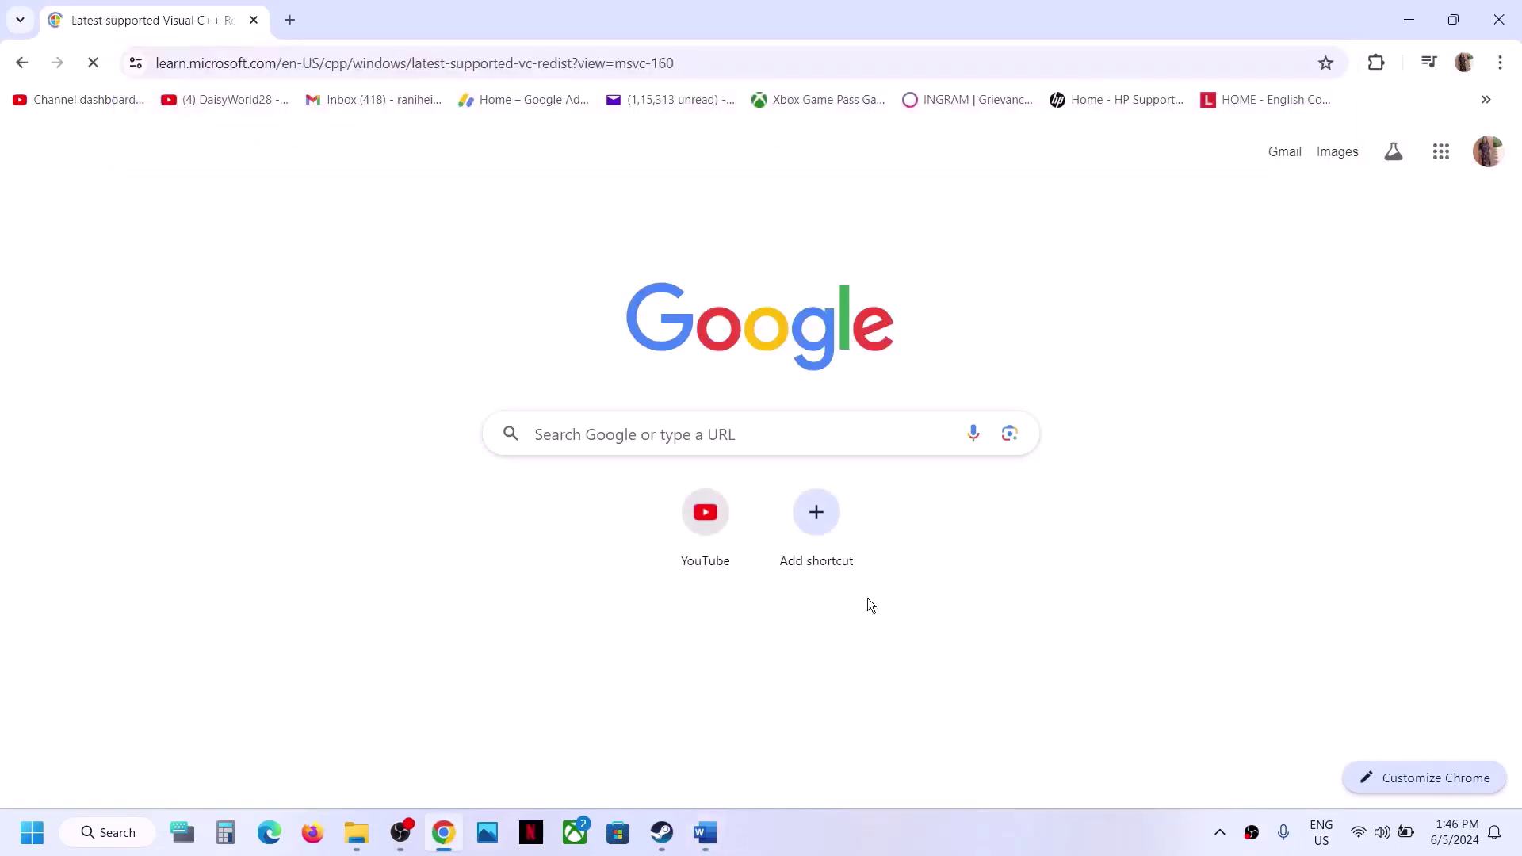
{"action": "scroll", "coordinate": [799, 561], "scroll_direction": "down", "scroll_amount": 5}
{"action": "scroll", "coordinate": [798, 561], "scroll_direction": "down", "scroll_amount": 4}
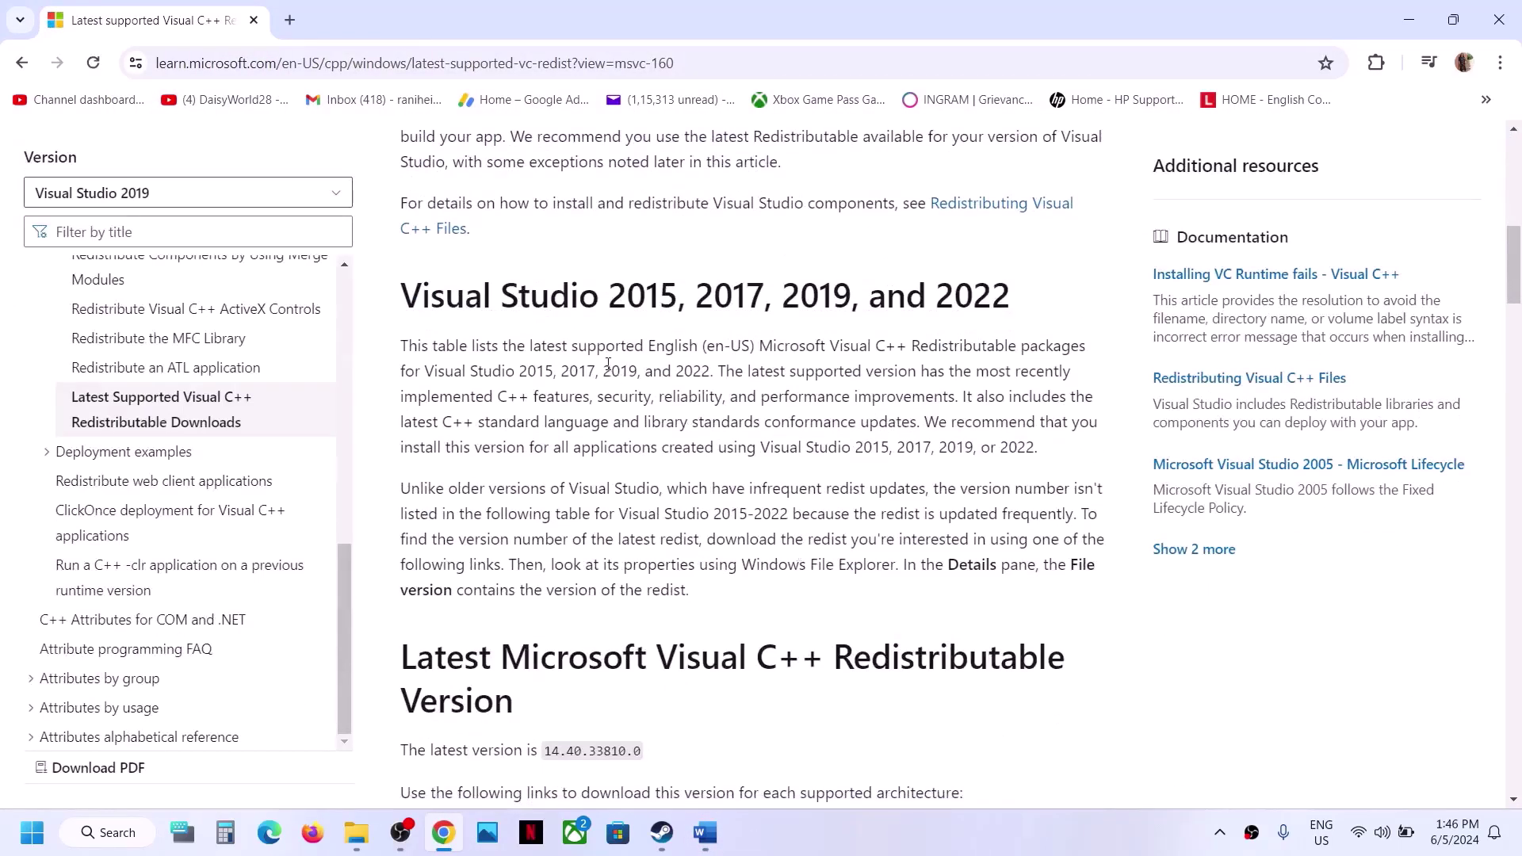
{"action": "scroll", "coordinate": [685, 489], "scroll_direction": "down", "scroll_amount": 5}
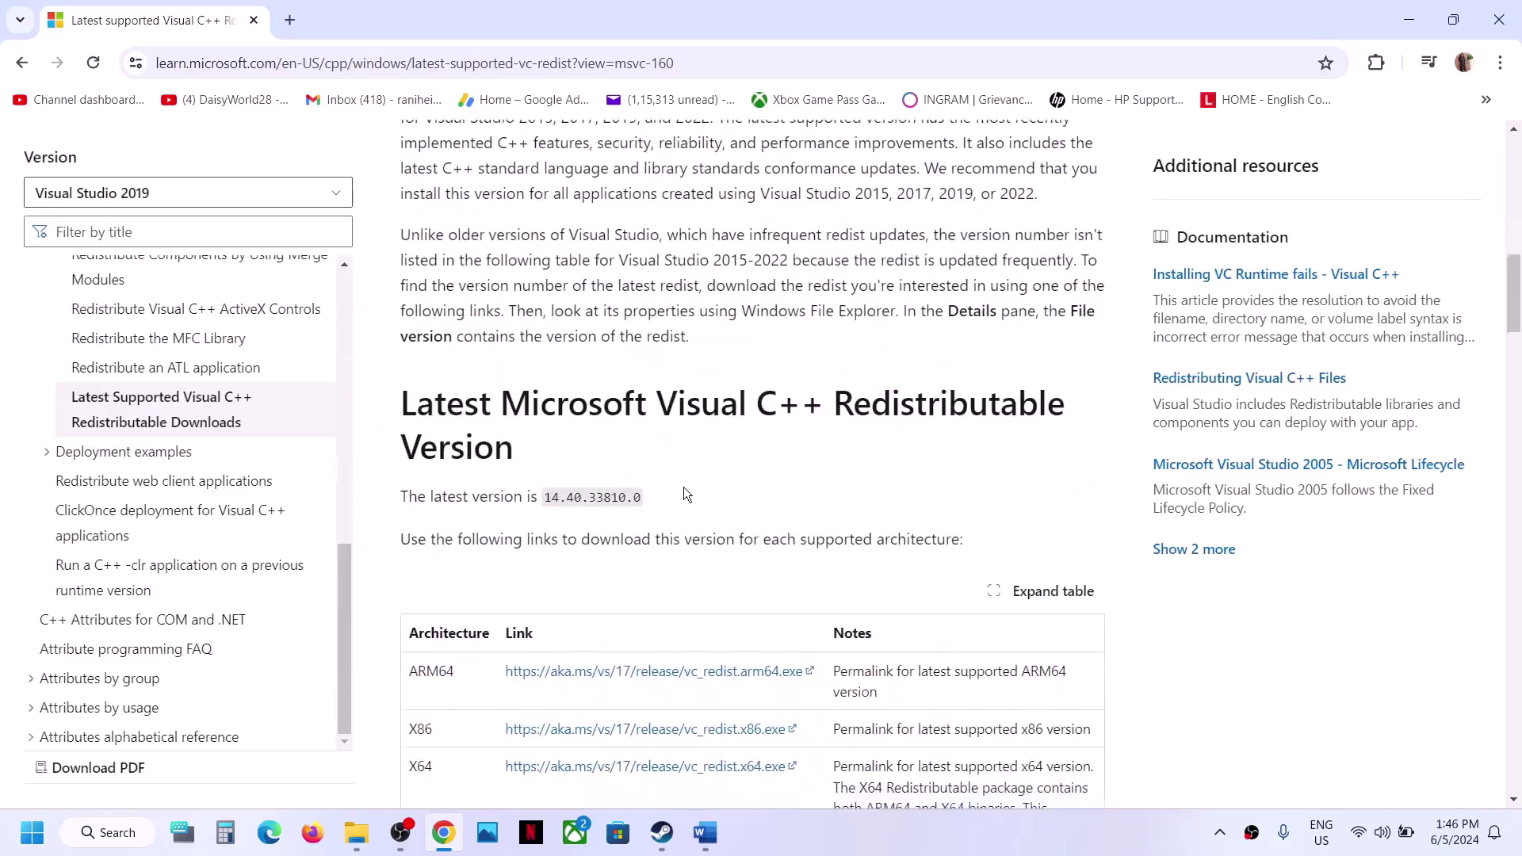
{"action": "left_click_drag", "start_coordinate": [437, 553], "coordinate": [383, 596]}
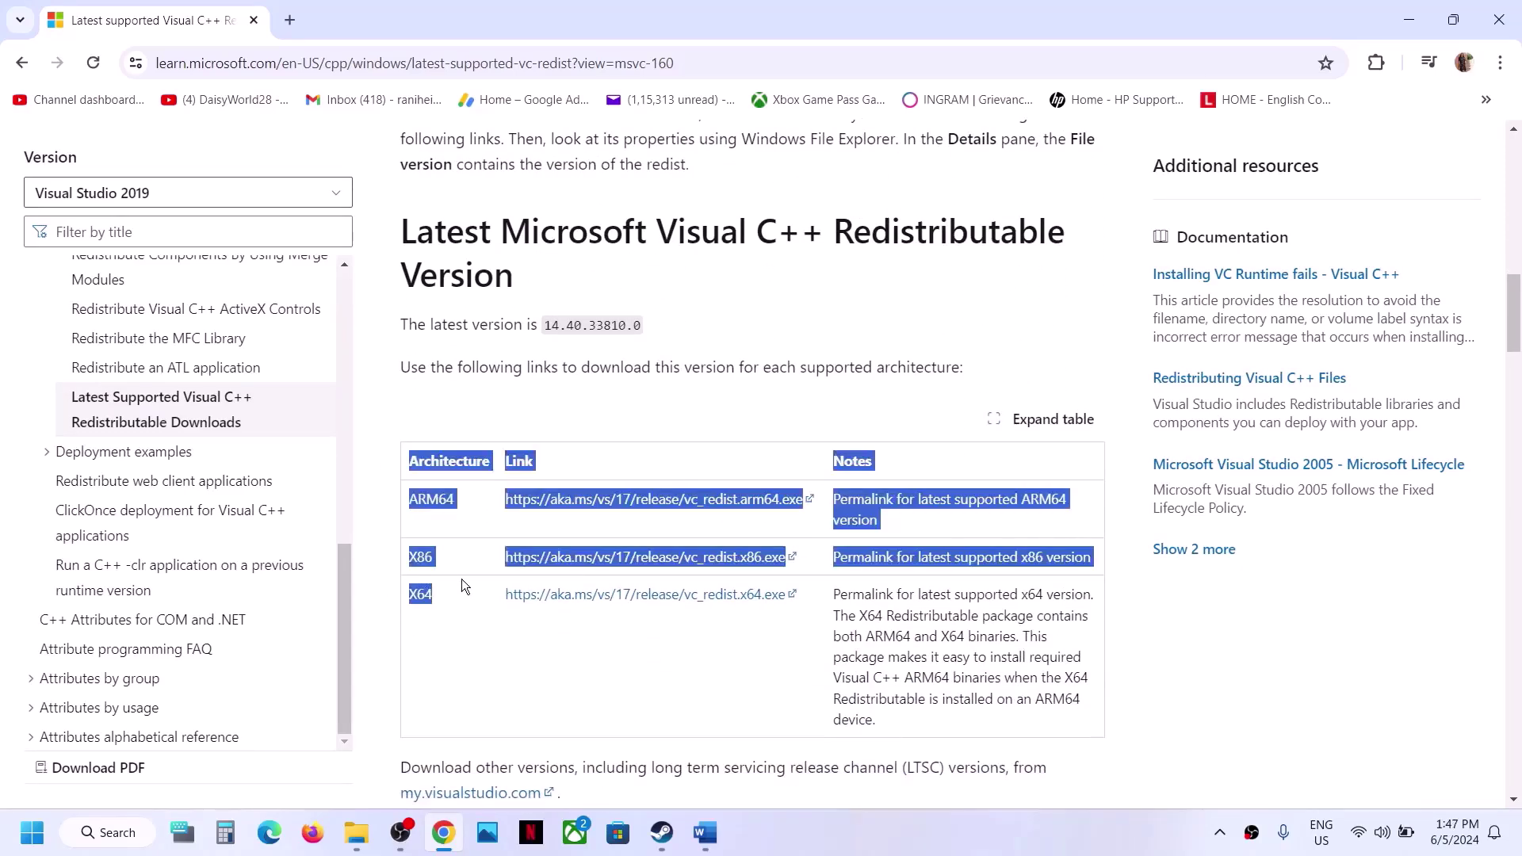
- Download the X86 Visual C++ redistributable, launch its installer, and run Repair, allowing it to make changes to the device
{"action": "left_click", "coordinate": [441, 562]}
{"action": "left_click", "coordinate": [632, 559]}
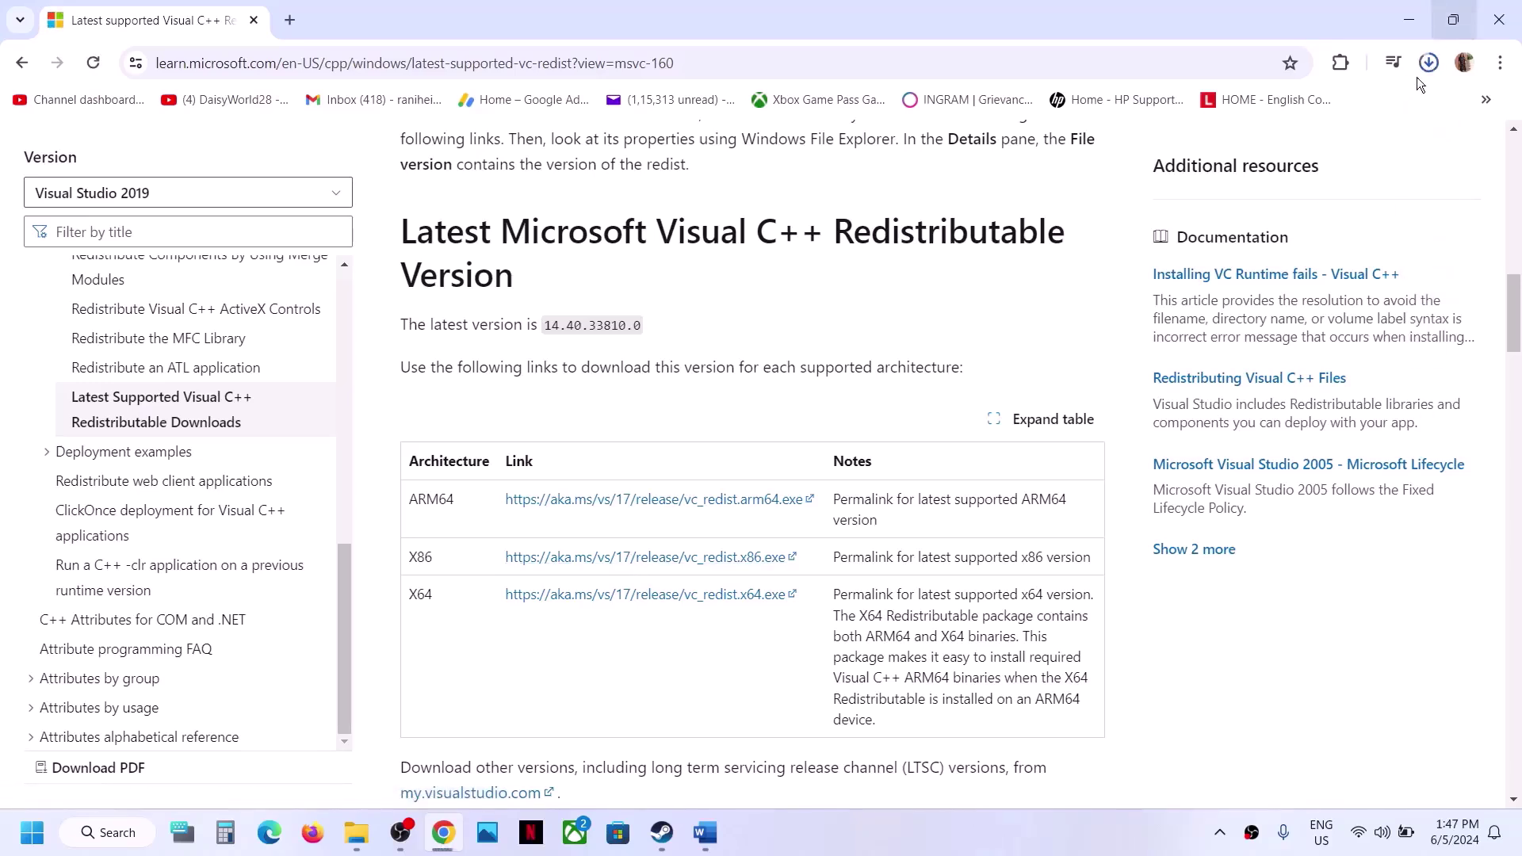
{"action": "left_click", "coordinate": [1290, 117]}
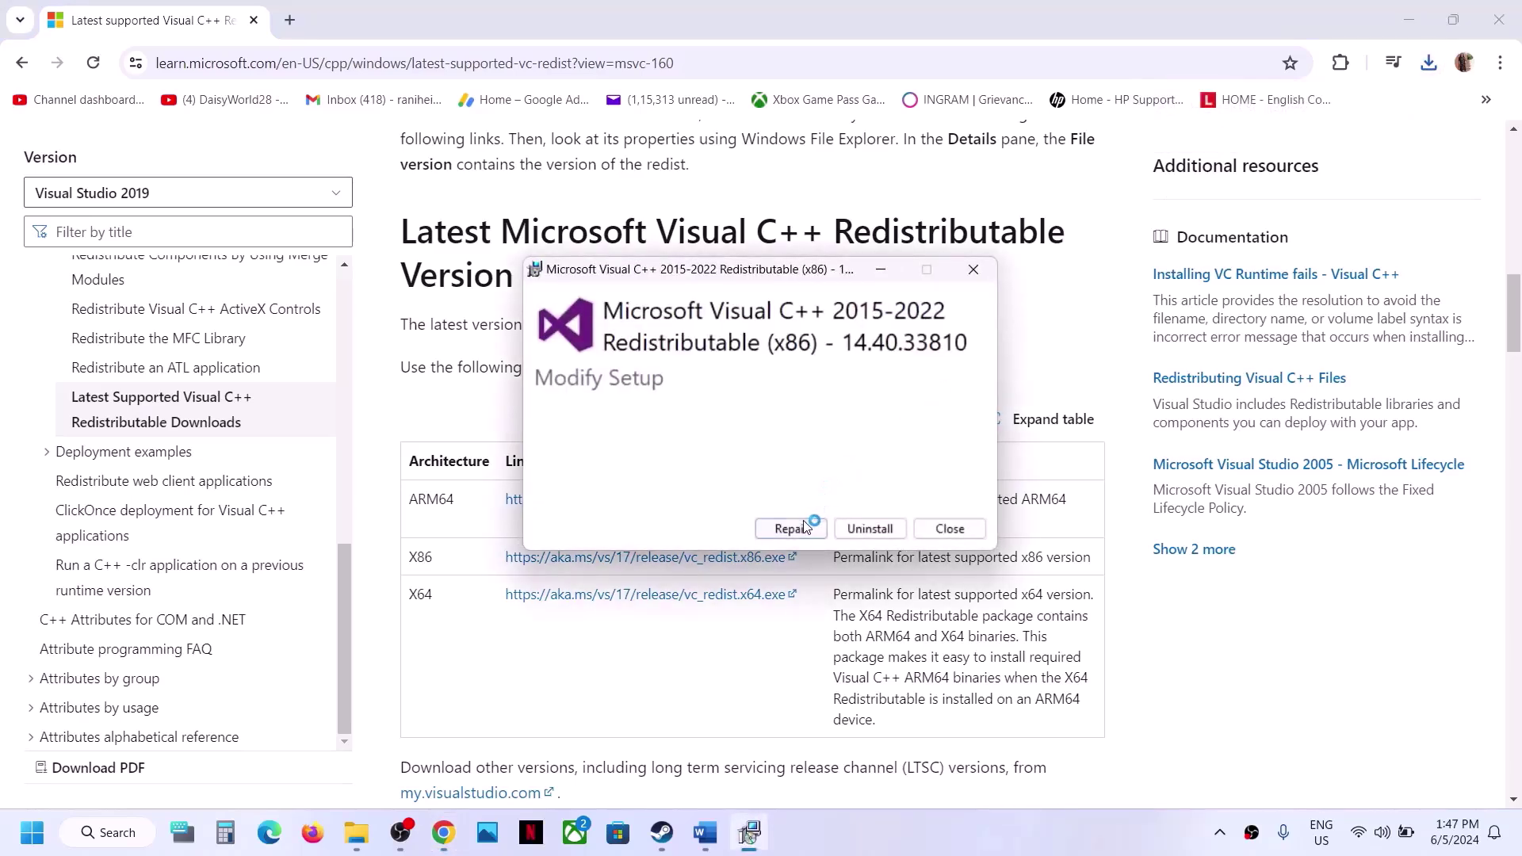
{"action": "left_click", "coordinate": [803, 527]}
{"action": "left_click", "coordinate": [715, 559]}
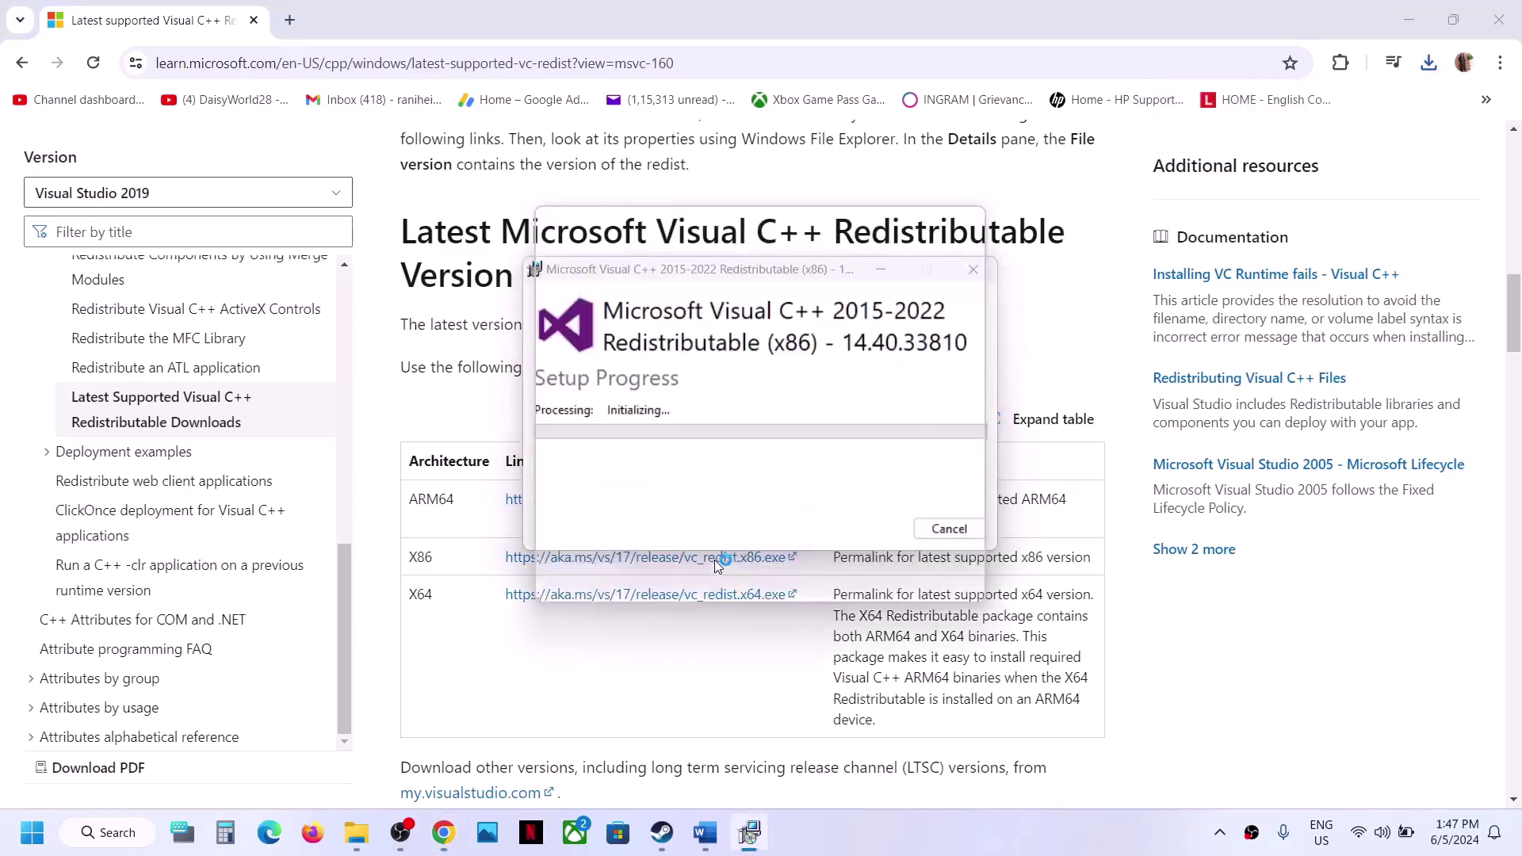
- Download the X64 Visual C++ redistributable and acknowledge the reboot message of the x86 setup
{"action": "left_click", "coordinate": [434, 598]}
{"action": "double_click", "coordinate": [428, 596]}
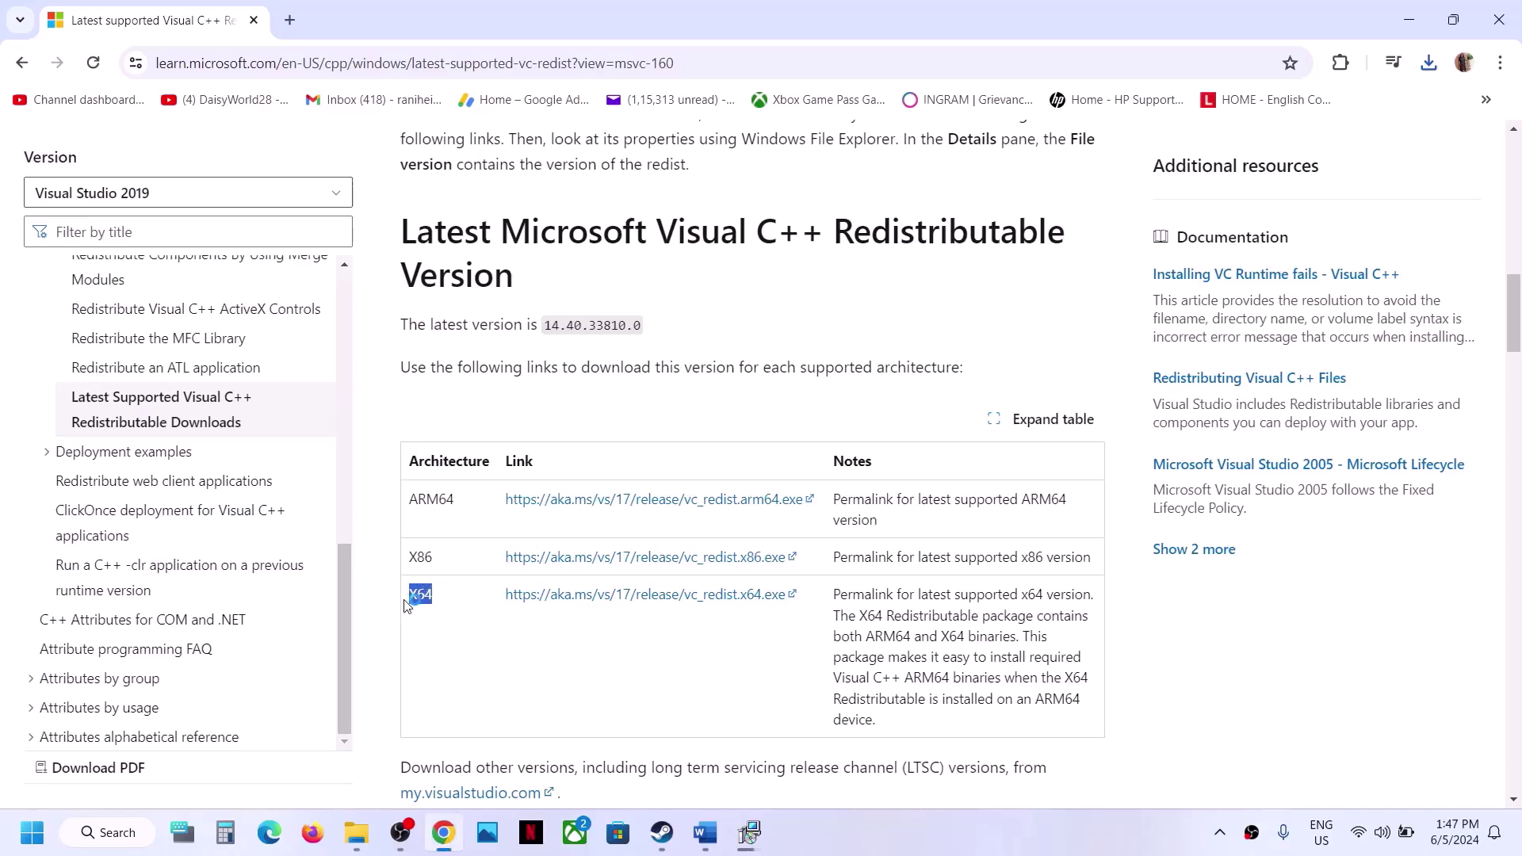
{"action": "left_click", "coordinate": [533, 596]}
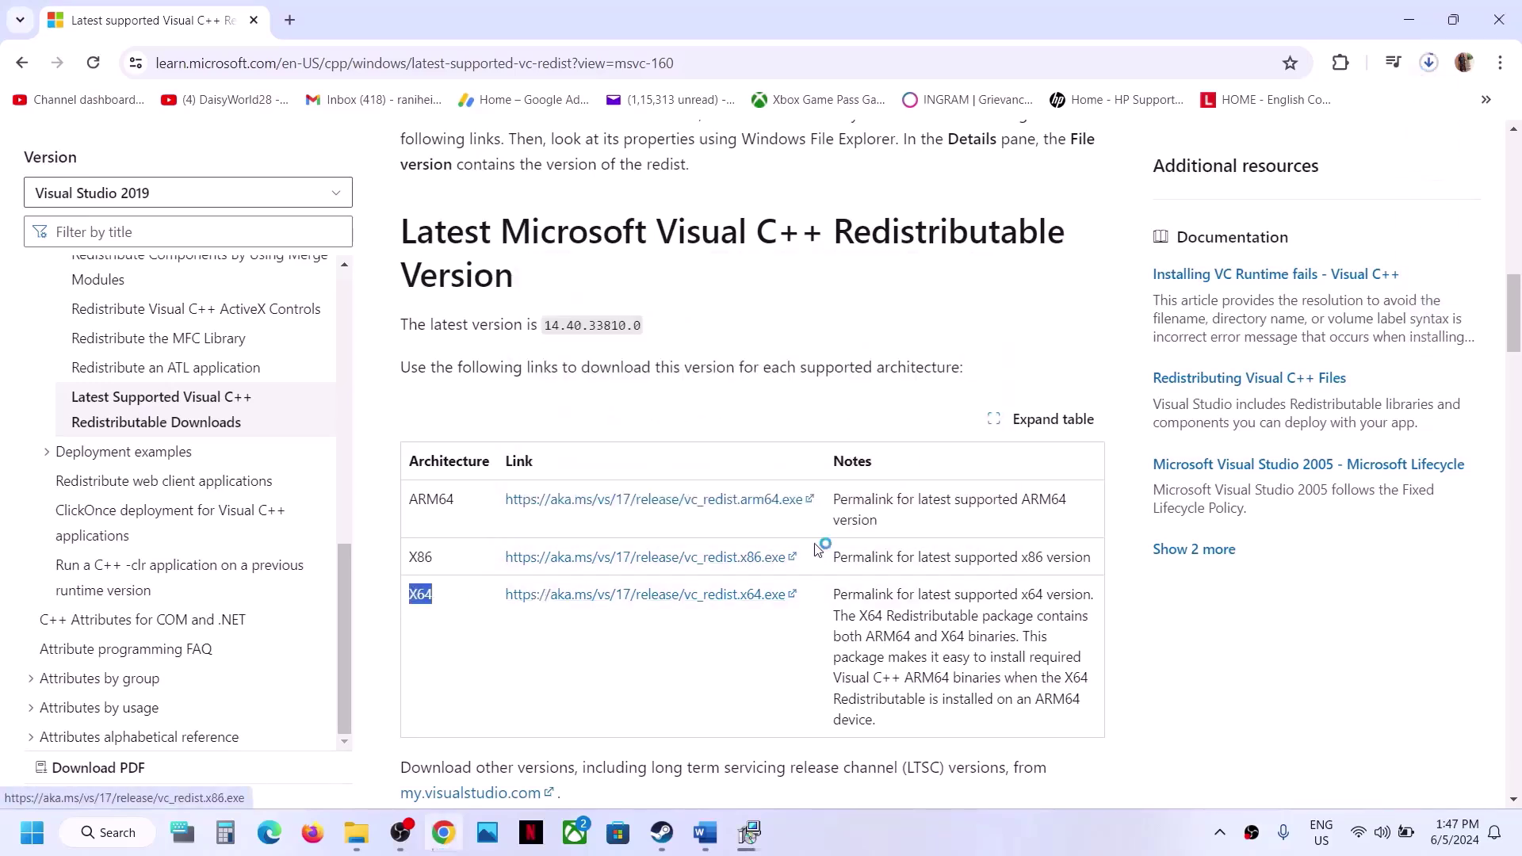
{"action": "left_click", "coordinate": [749, 833]}
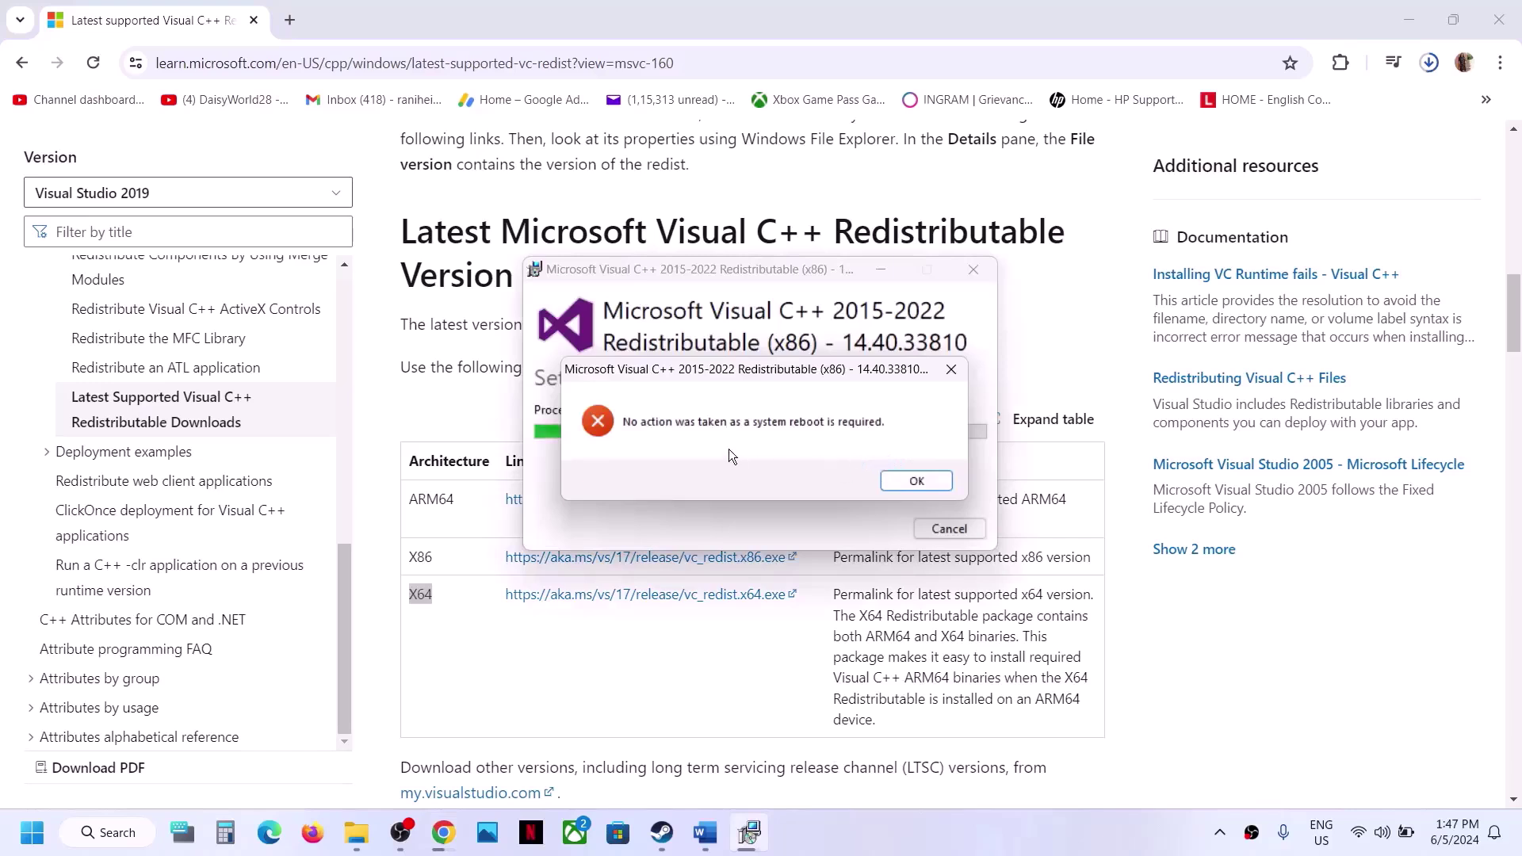
{"action": "left_click", "coordinate": [914, 482]}
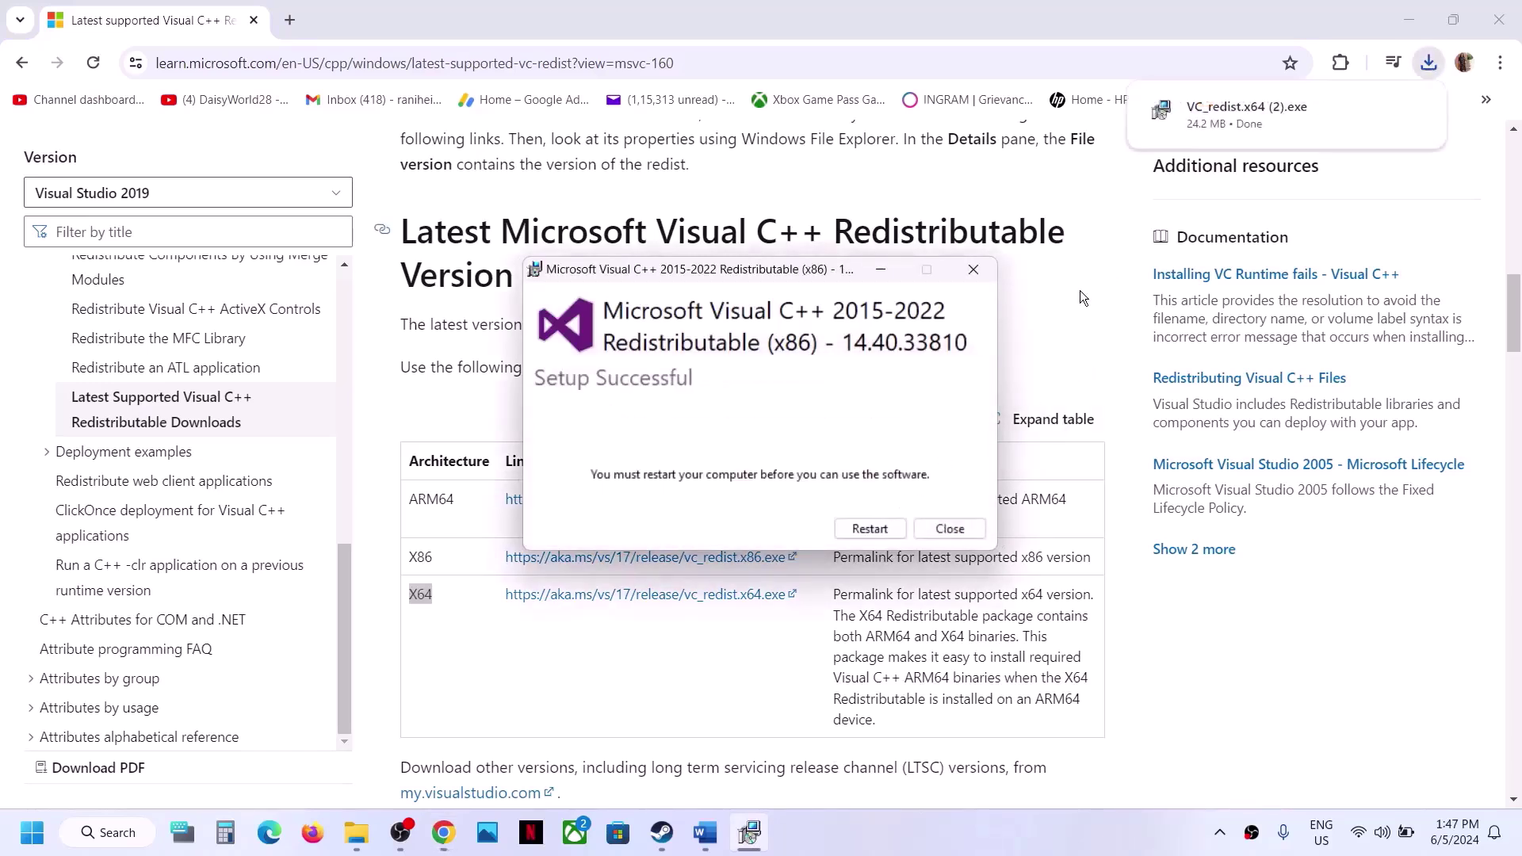
- Launch the downloaded X64 redistributable, run Repair with permission to make changes, and move the x86 setup window aside without restarting
{"action": "left_click", "coordinate": [1256, 113]}
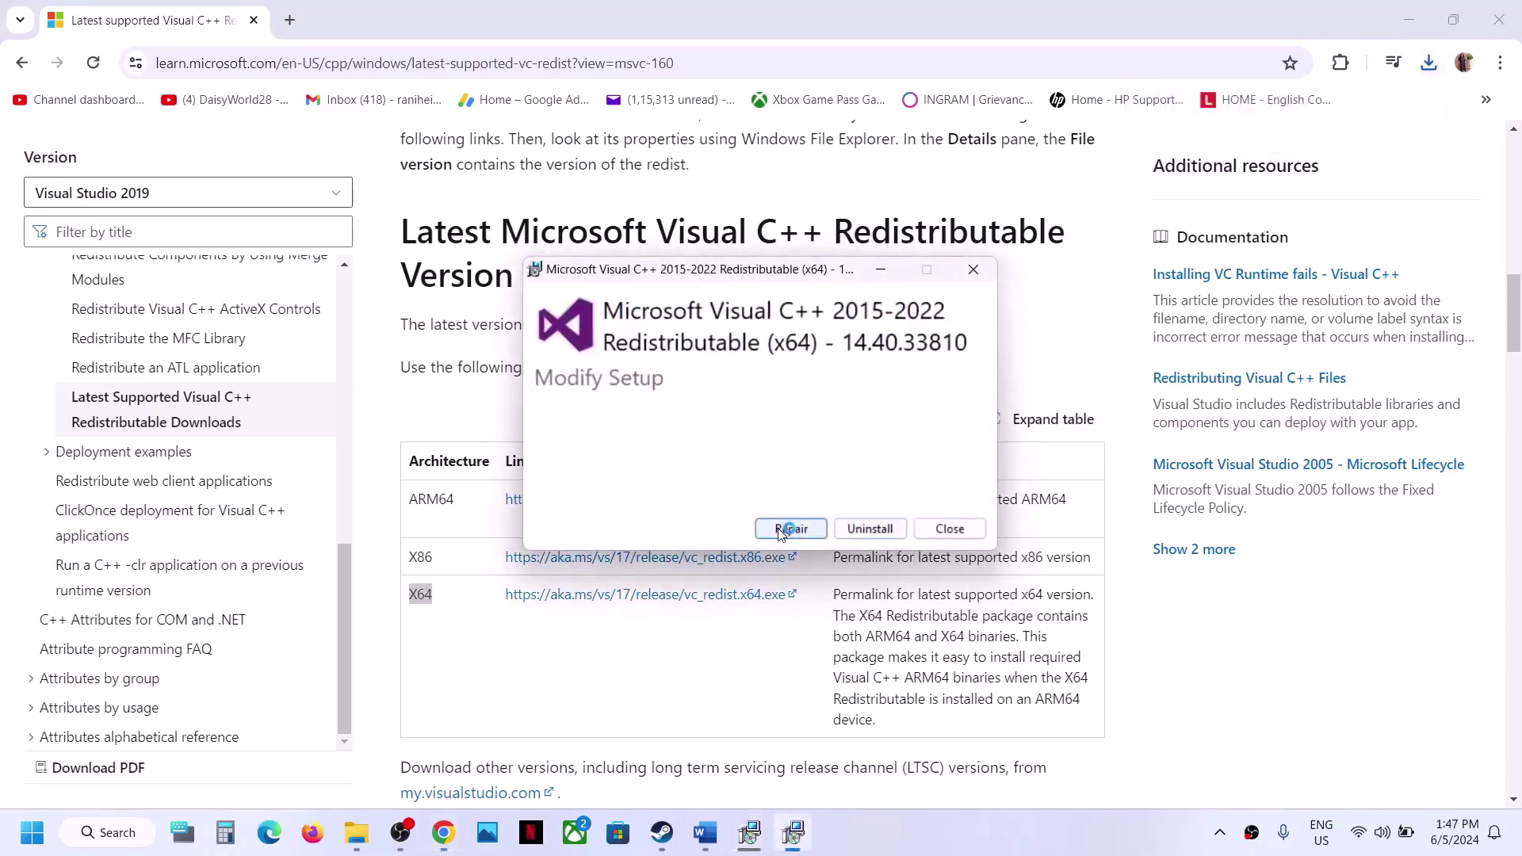
{"action": "left_click", "coordinate": [781, 529]}
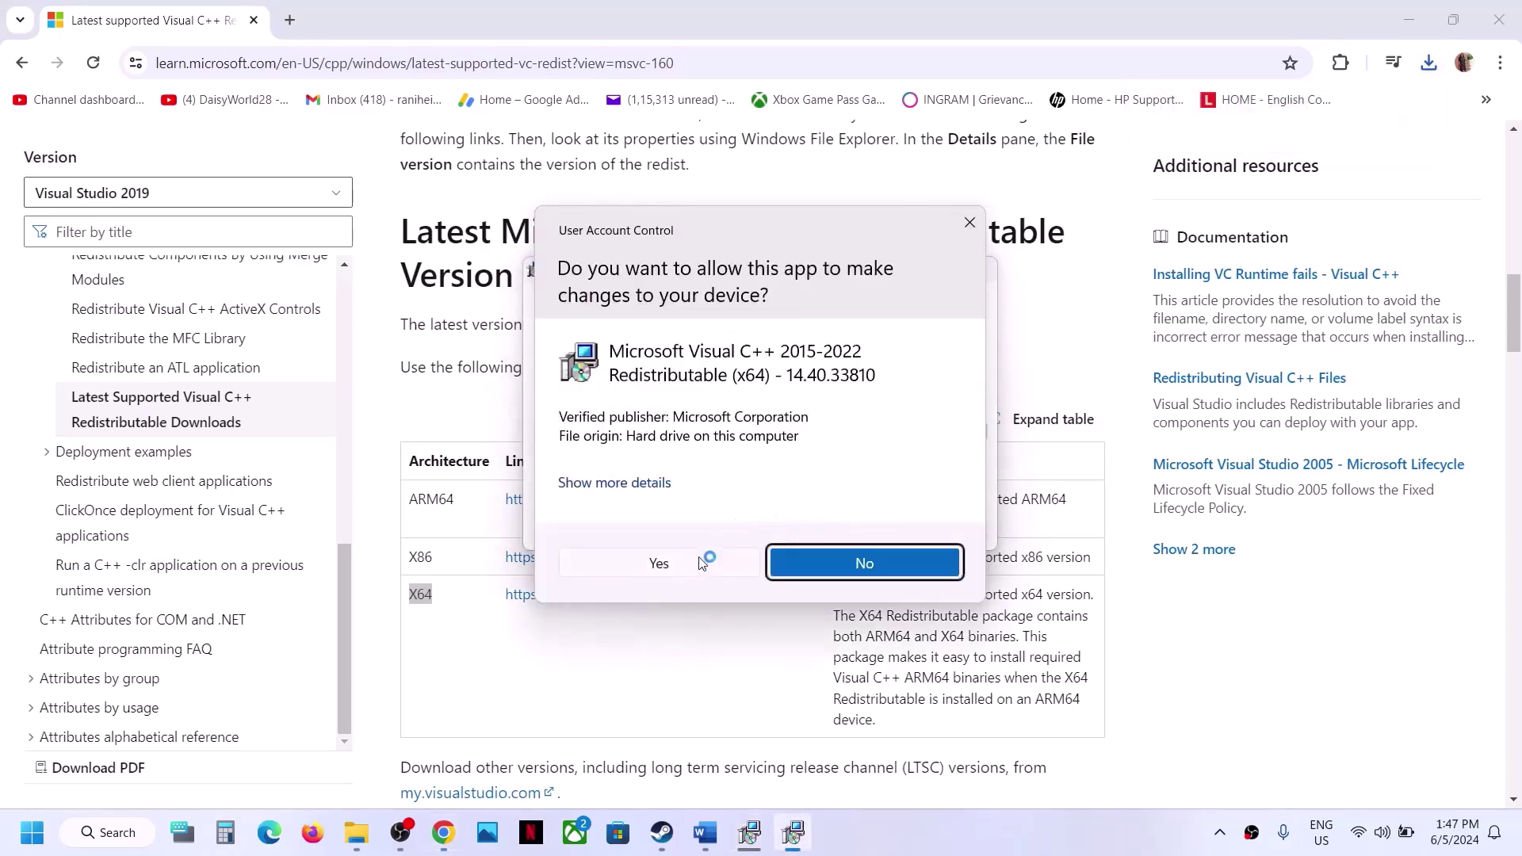
{"action": "left_click", "coordinate": [696, 565]}
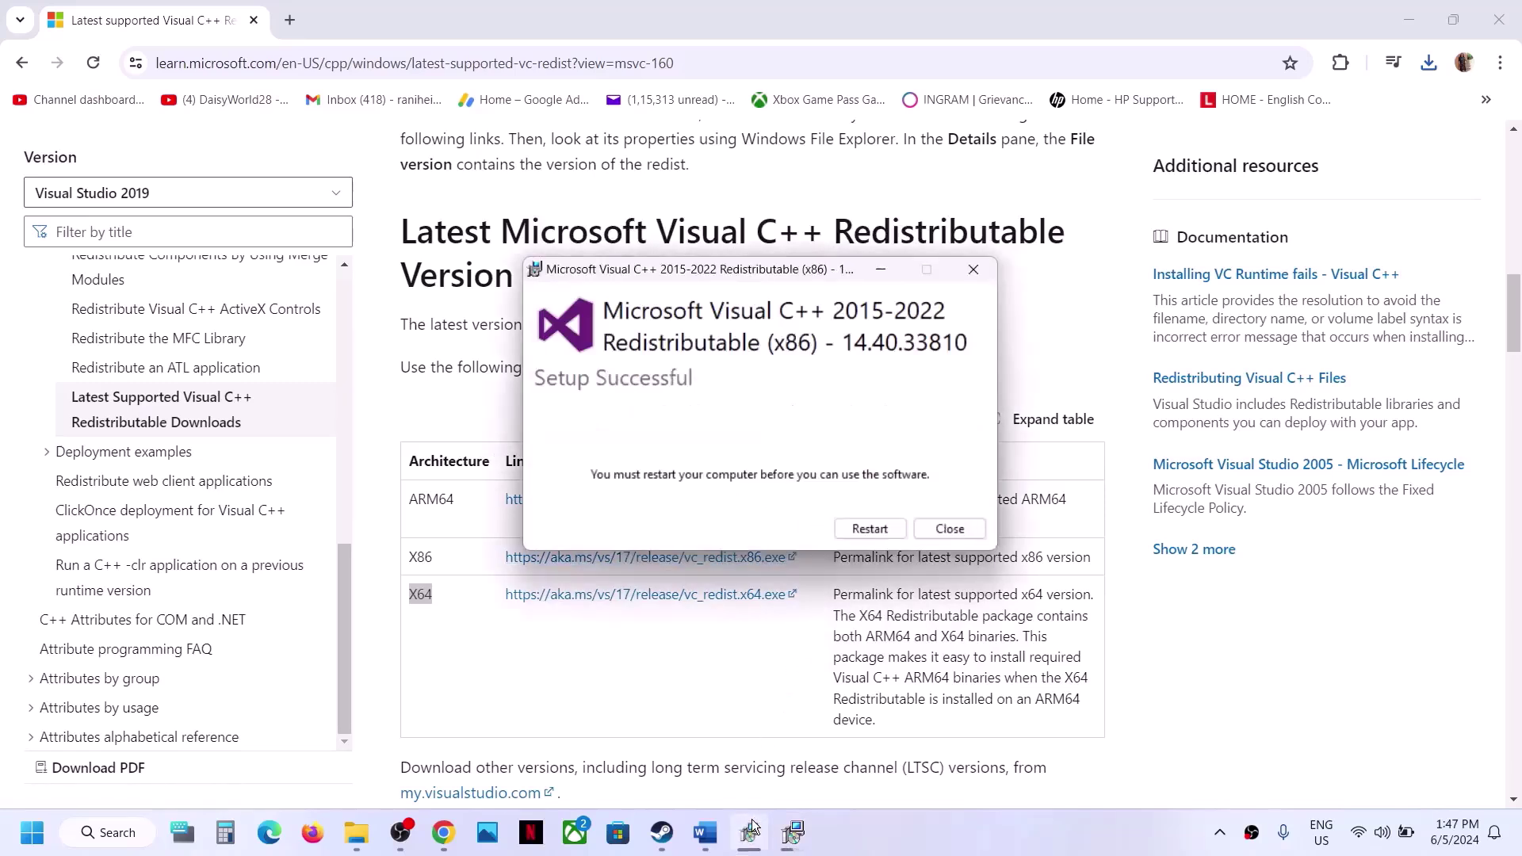
{"action": "left_click_drag", "start_coordinate": [798, 269], "coordinate": [491, 307]}
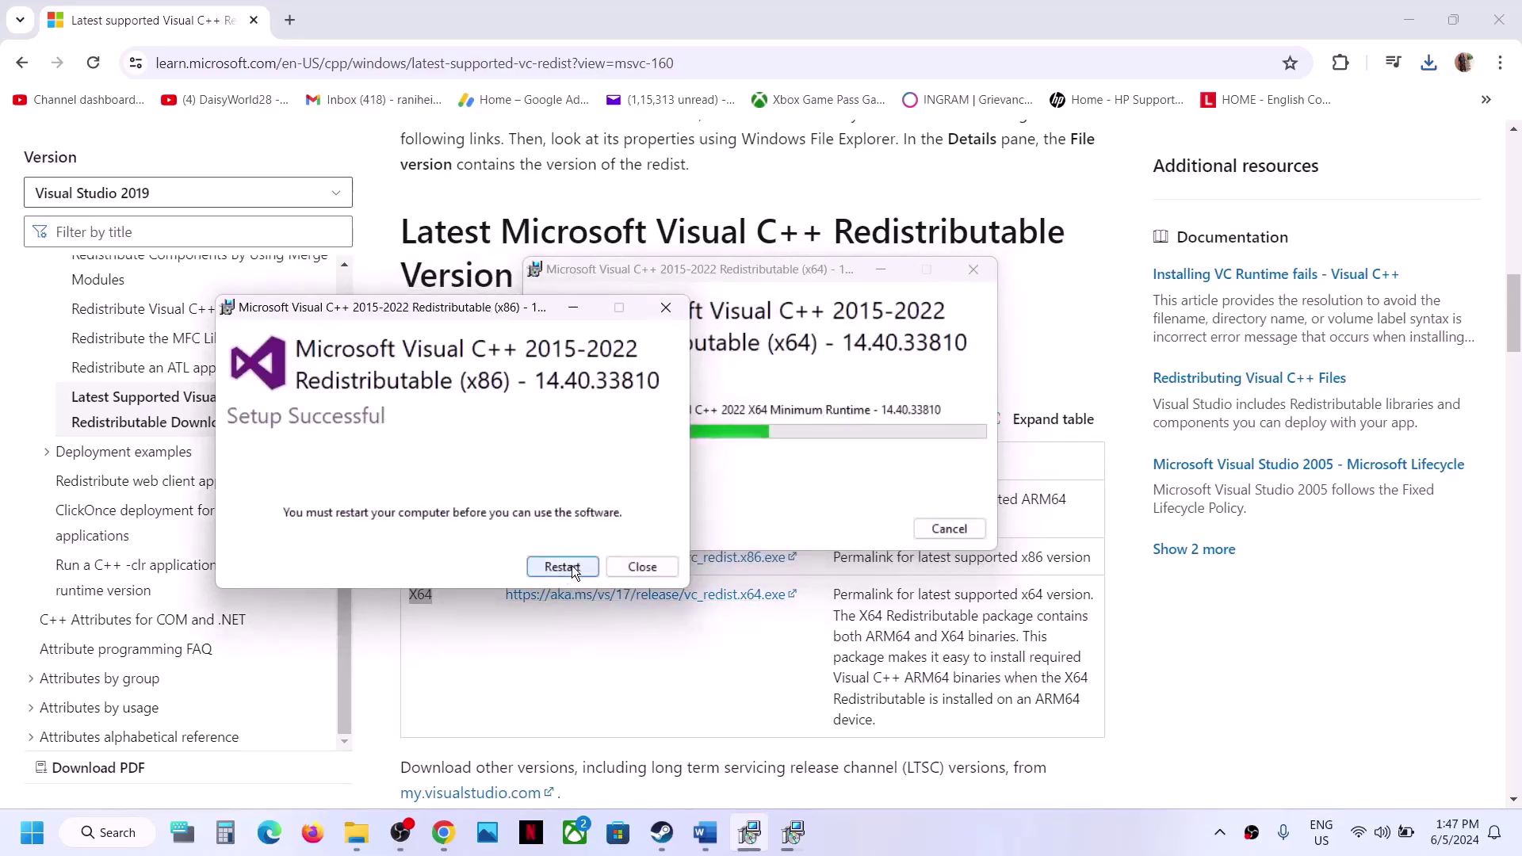
{"action": "left_click", "coordinate": [642, 682]}
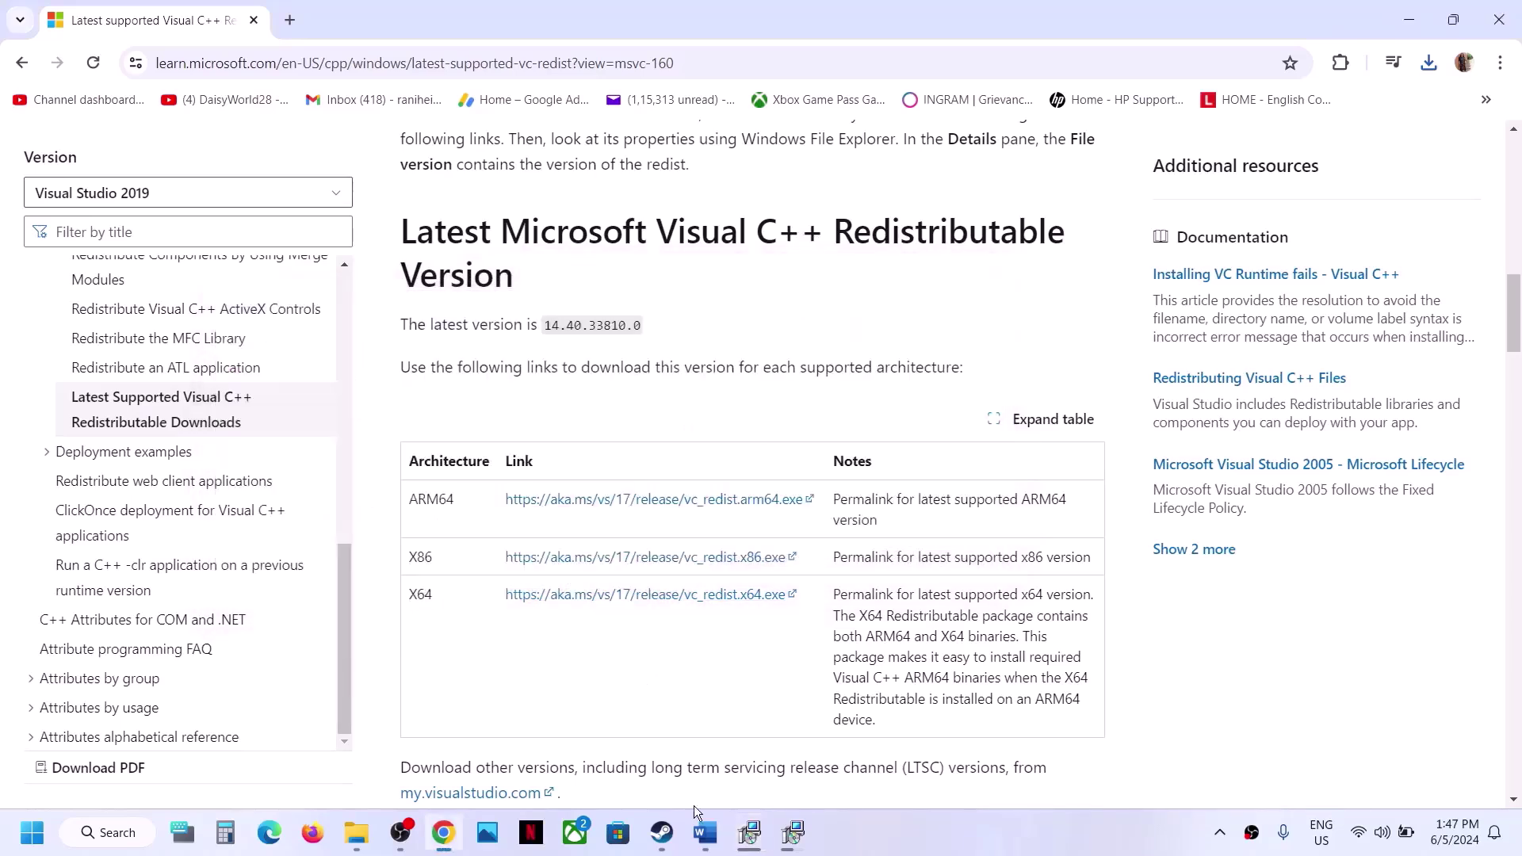
- Switch to the Word fix list and read Step 16) Update BIOS
{"action": "left_click", "coordinate": [662, 832]}
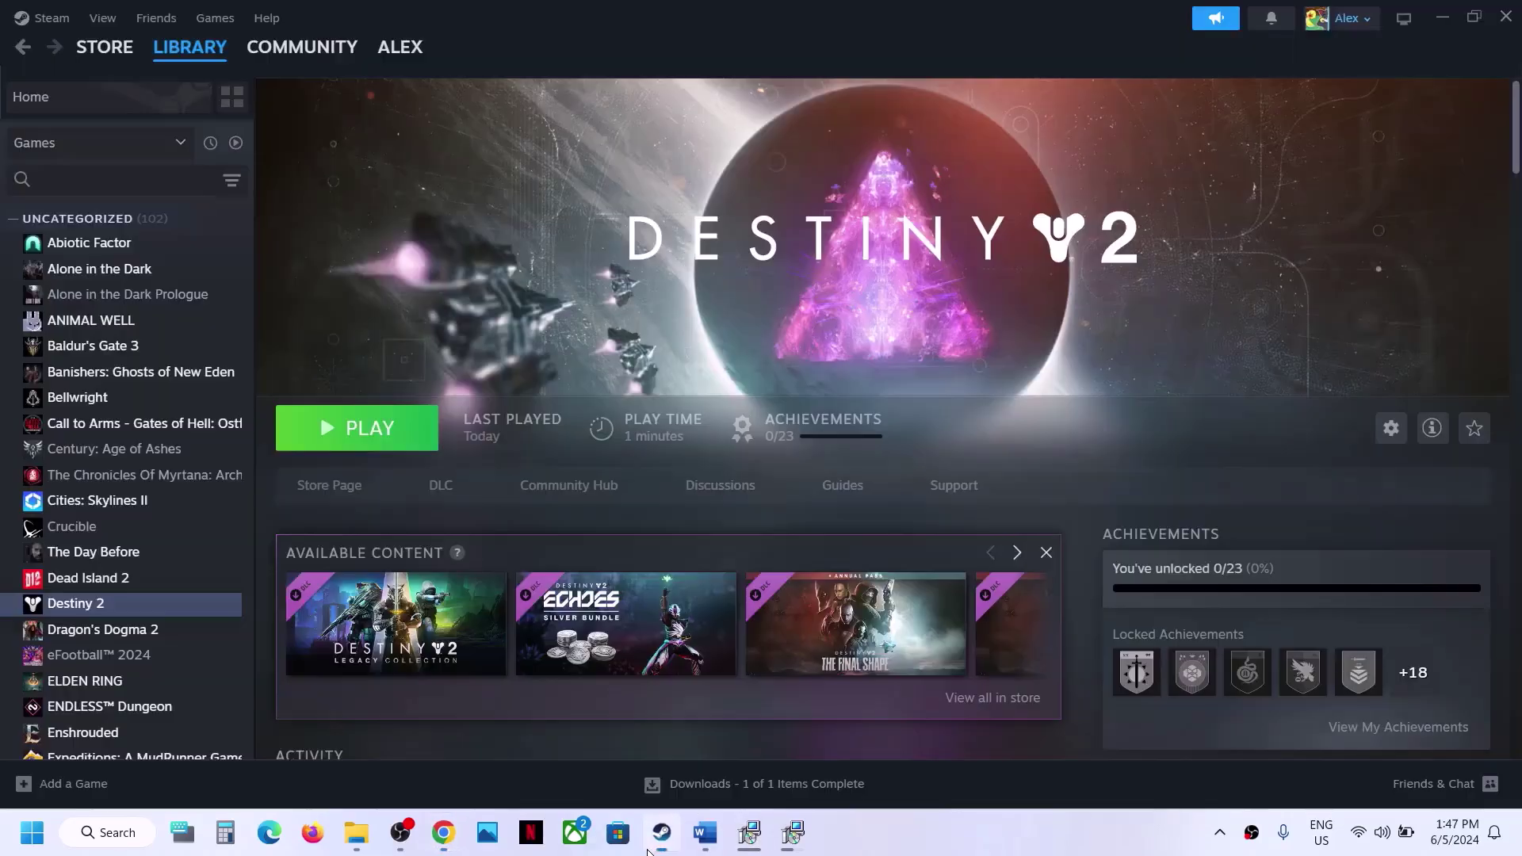
{"action": "left_click", "coordinate": [704, 833]}
{"action": "scroll", "coordinate": [649, 474], "scroll_direction": "down", "scroll_amount": 3}
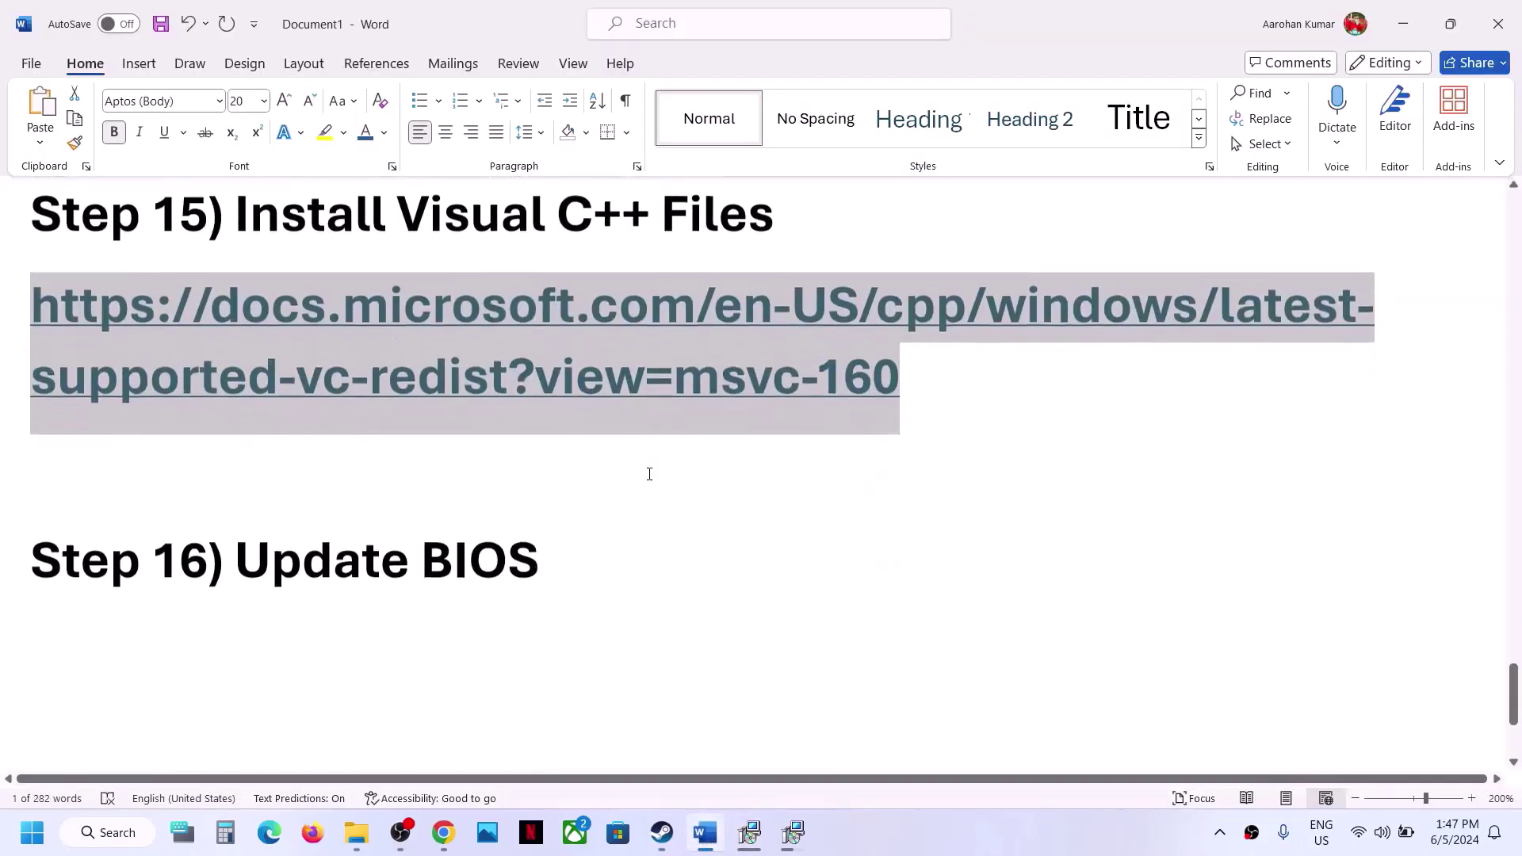
{"action": "left_click_drag", "start_coordinate": [279, 542], "coordinate": [539, 555]}
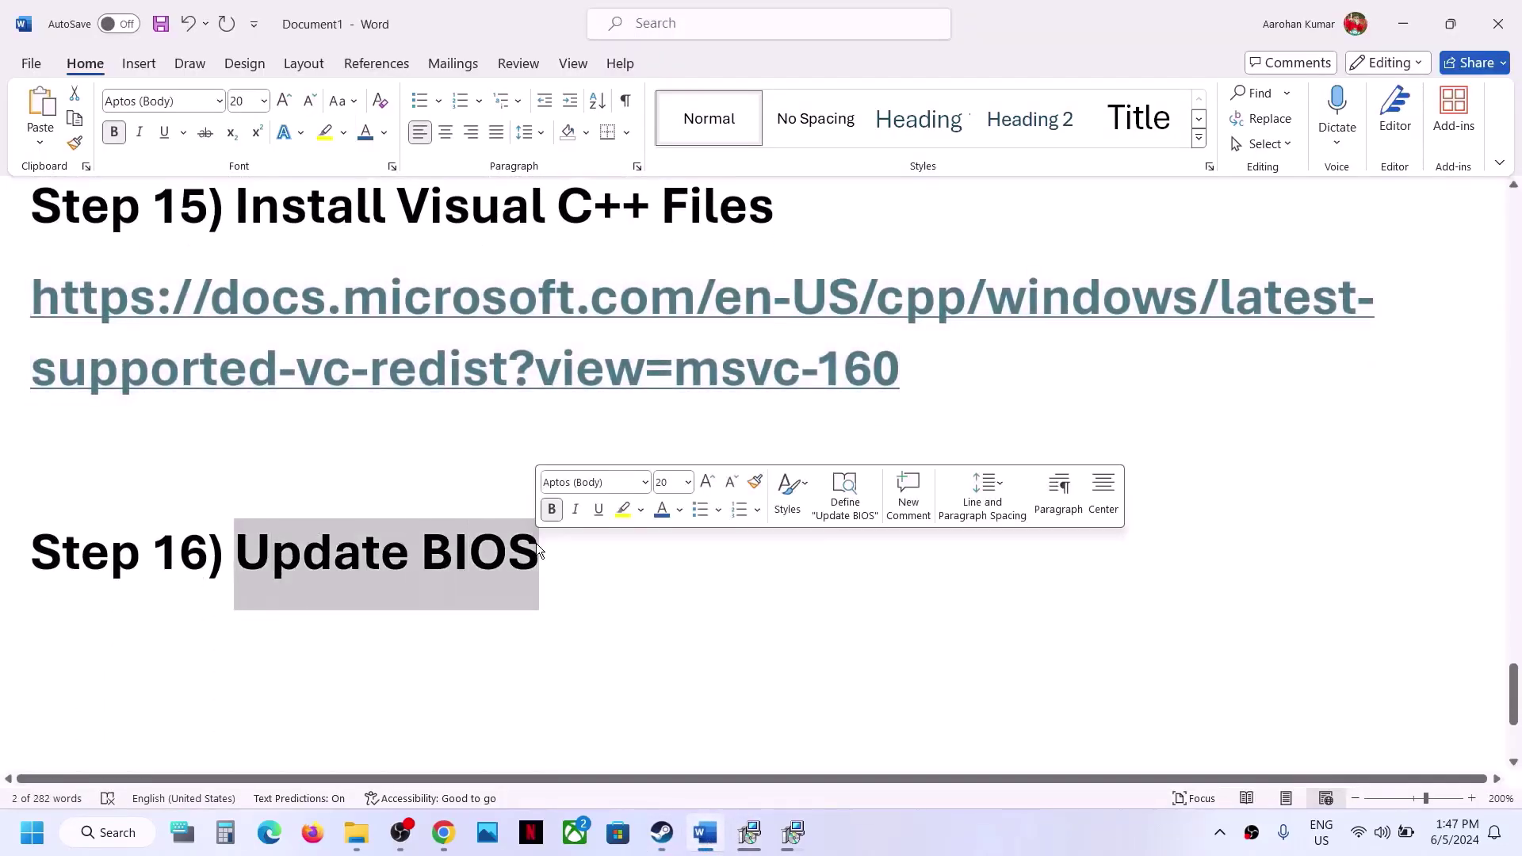
{"action": "left_click", "coordinate": [619, 571]}
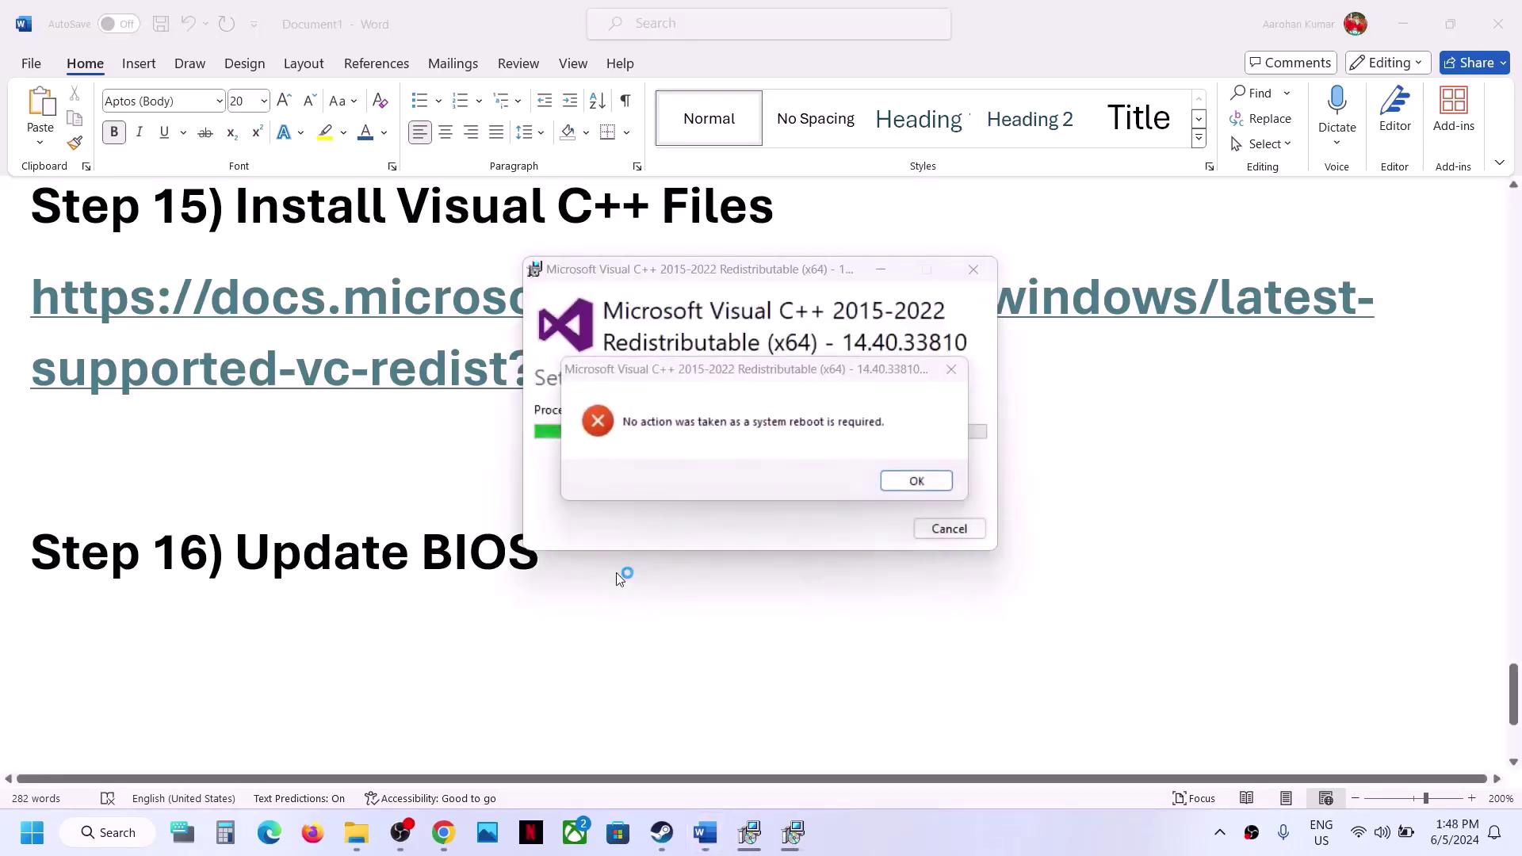
- Acknowledge the reboot message of the x64 setup and check the laptop's battery charge
{"action": "left_click", "coordinate": [916, 480]}
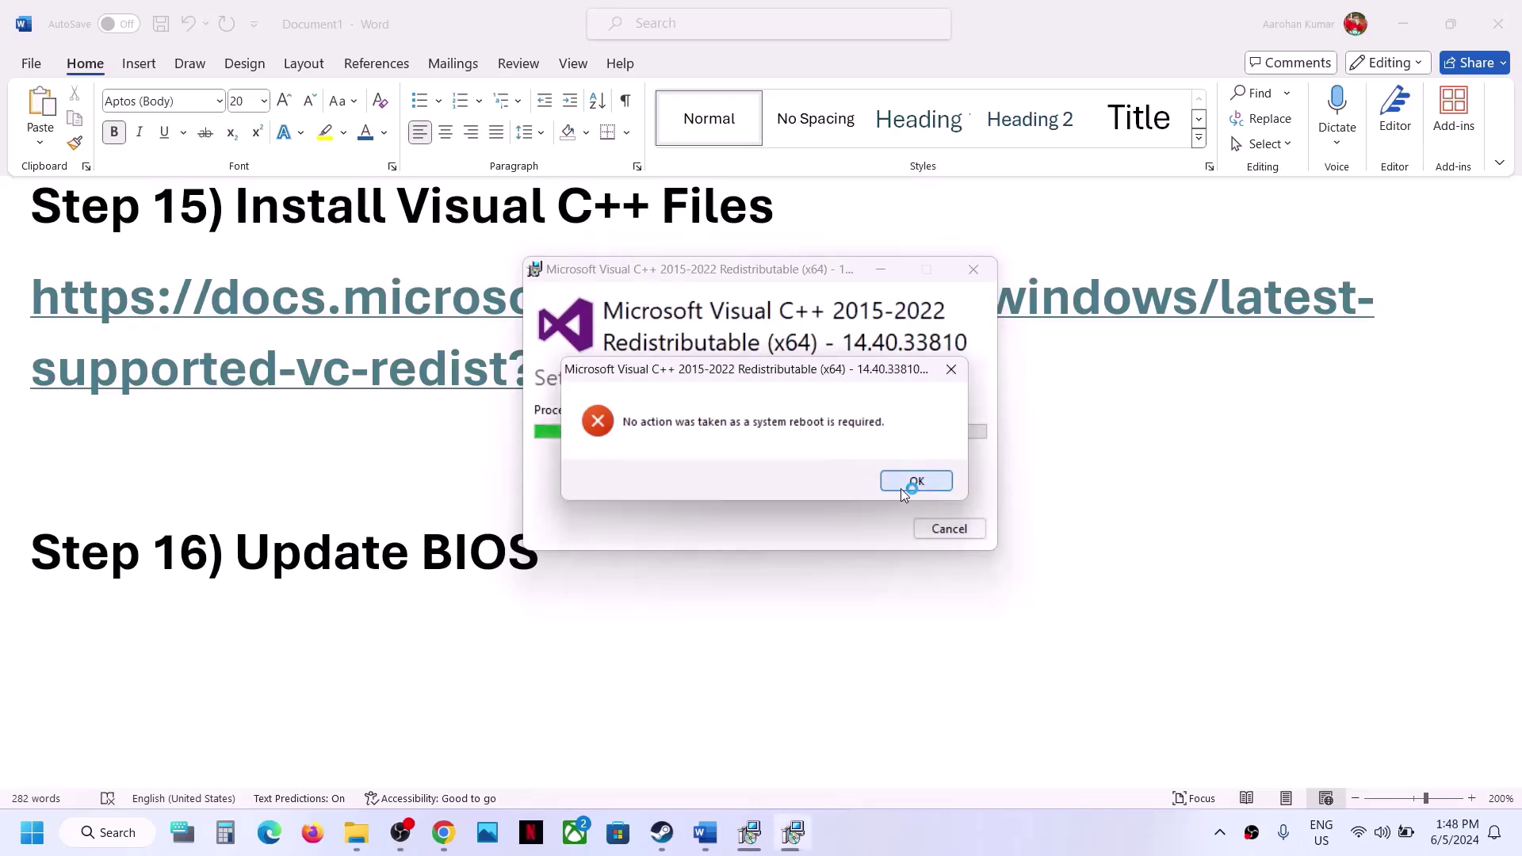
{"action": "left_click", "coordinate": [1063, 517]}
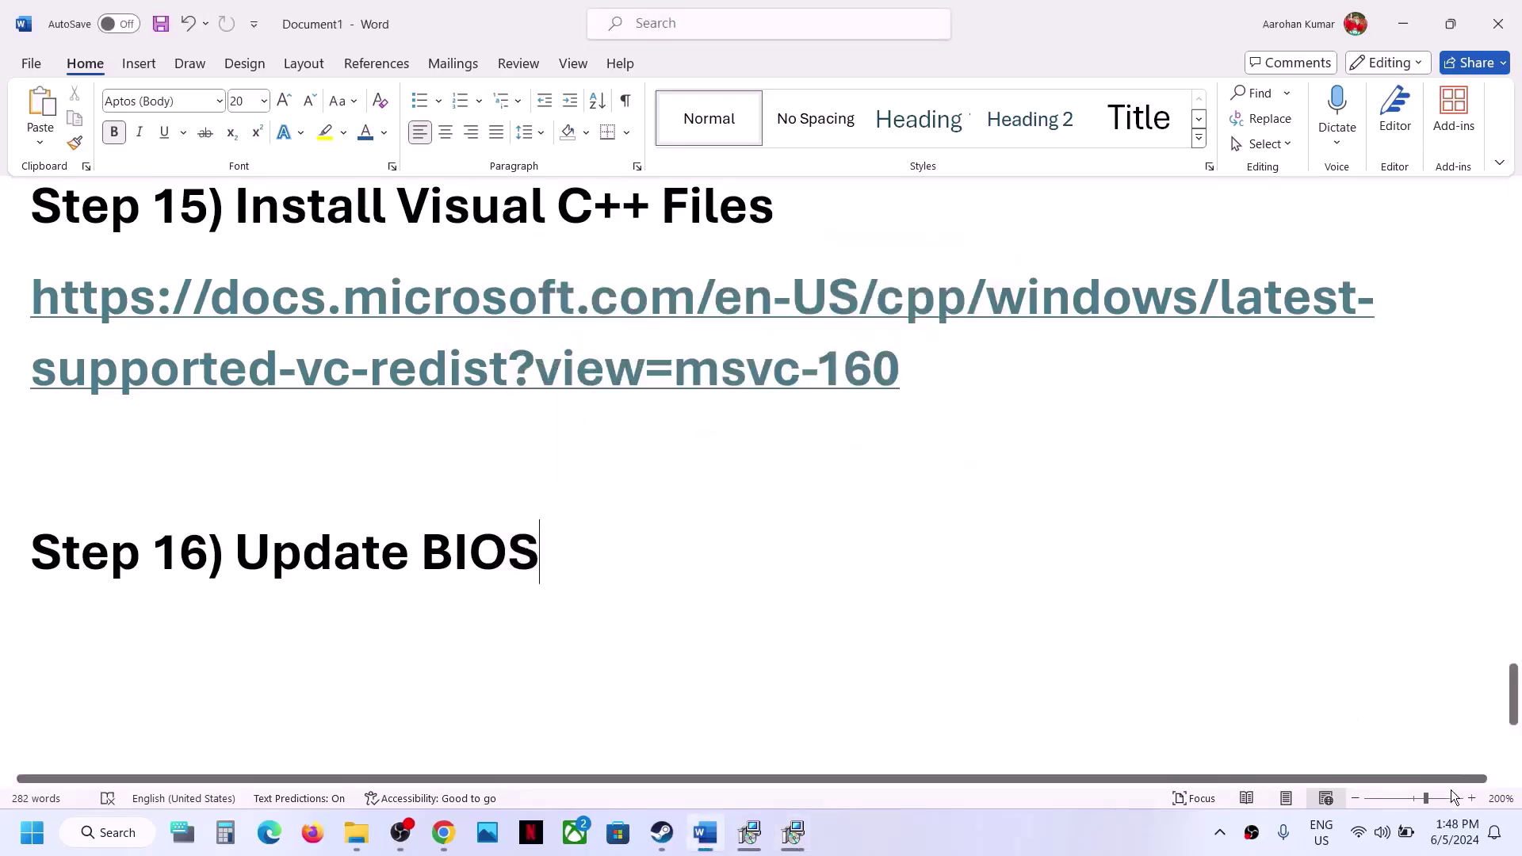
{"action": "left_click", "coordinate": [1399, 845]}
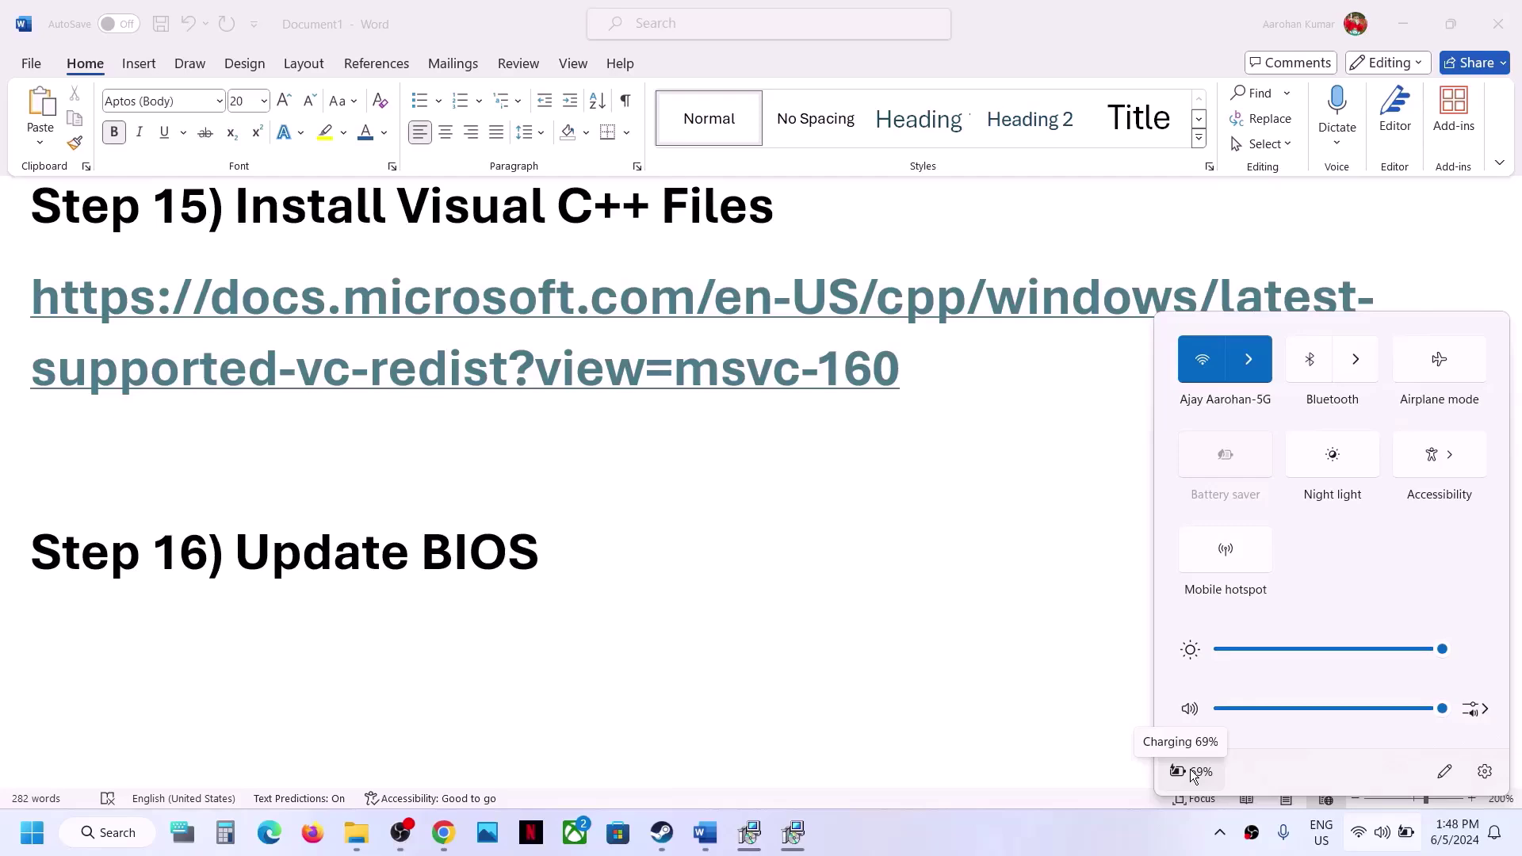
{"action": "left_click", "coordinate": [521, 463]}
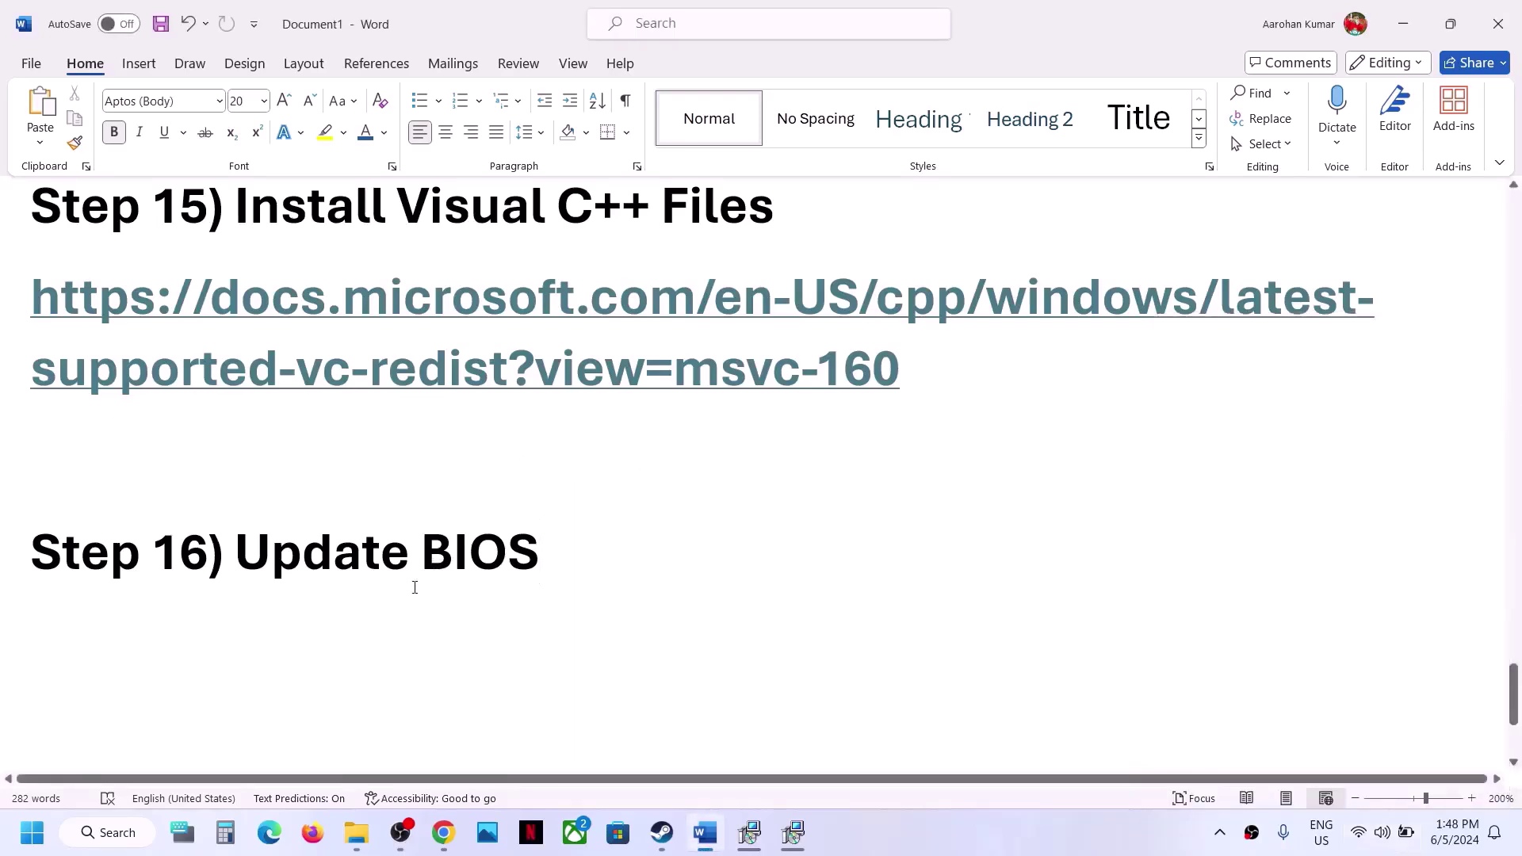
- Read Step 17 in the fix list, then switch to Steam and locate the Uninstall option for Destiny 2 without running it
{"action": "scroll", "coordinate": [414, 587], "scroll_direction": "down", "scroll_amount": 3}
{"action": "left_click_drag", "start_coordinate": [243, 545], "coordinate": [1367, 737]}
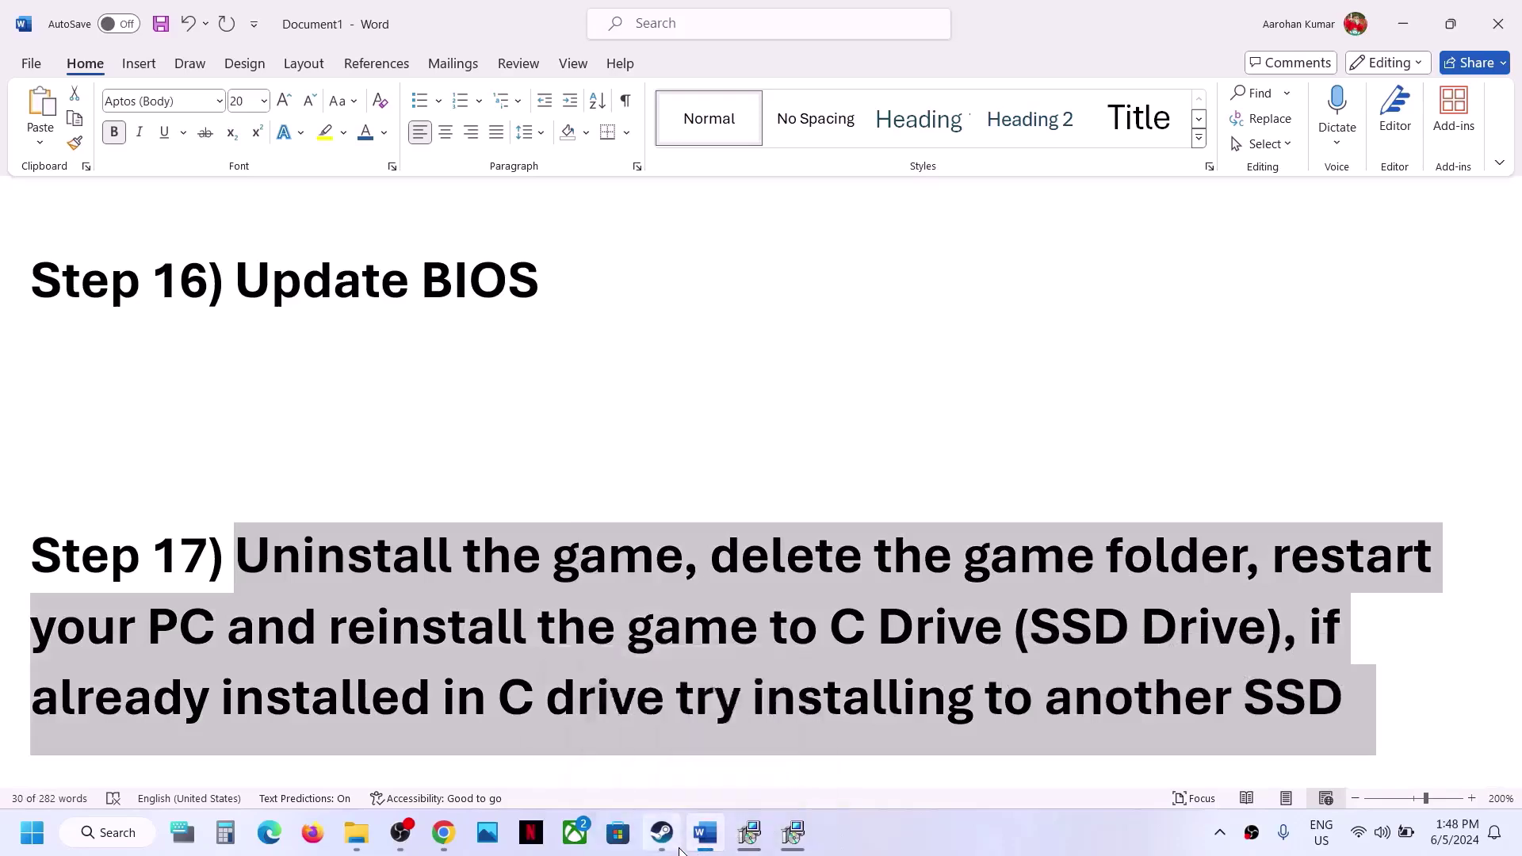
{"action": "left_click", "coordinate": [661, 832]}
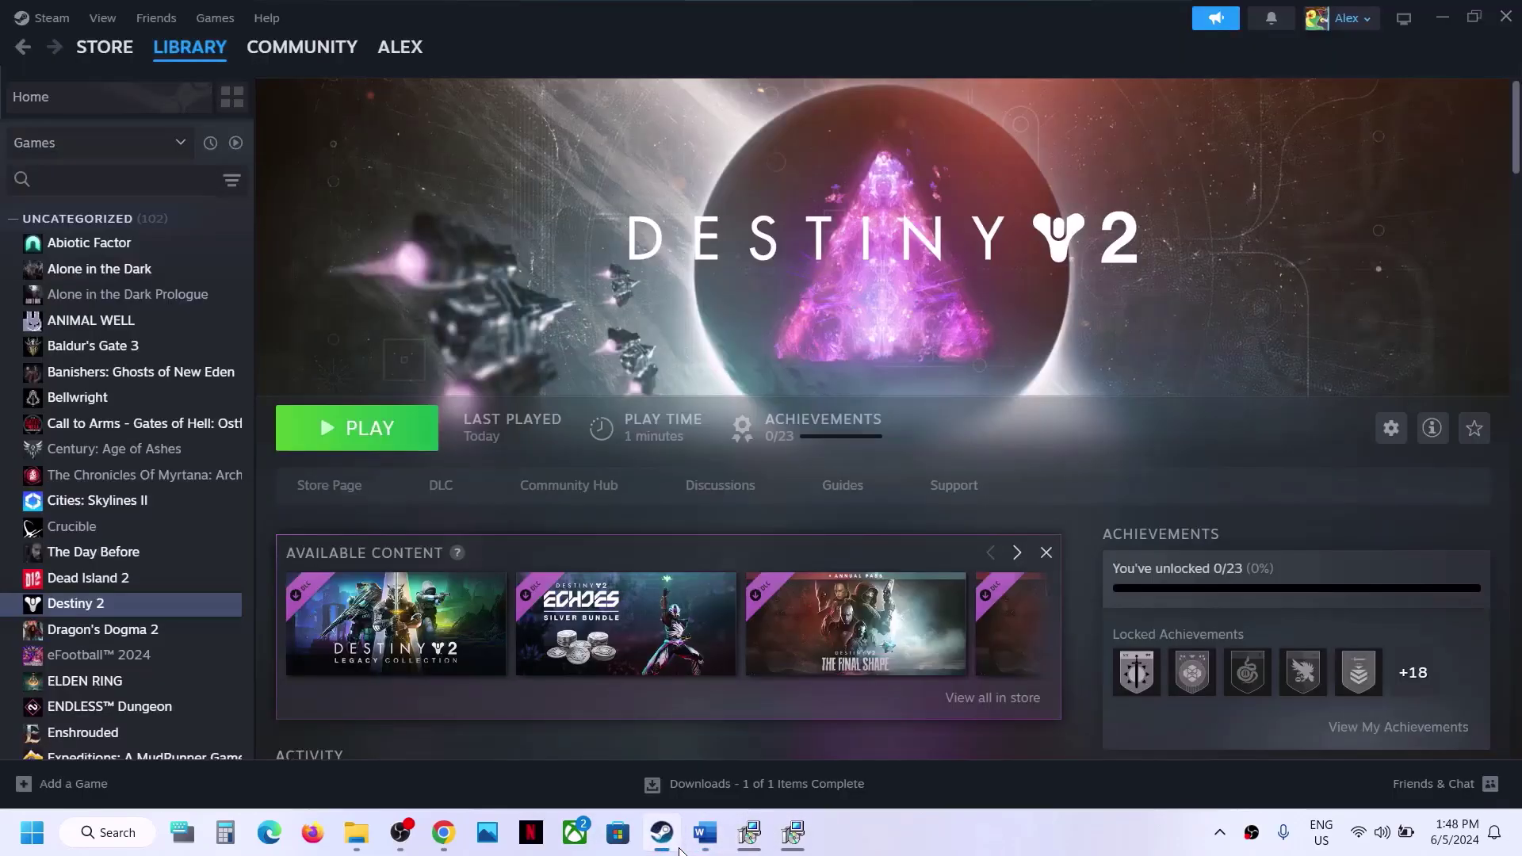
{"action": "right_click", "coordinate": [126, 607]}
{"action": "mouse_move", "coordinate": [188, 719]}
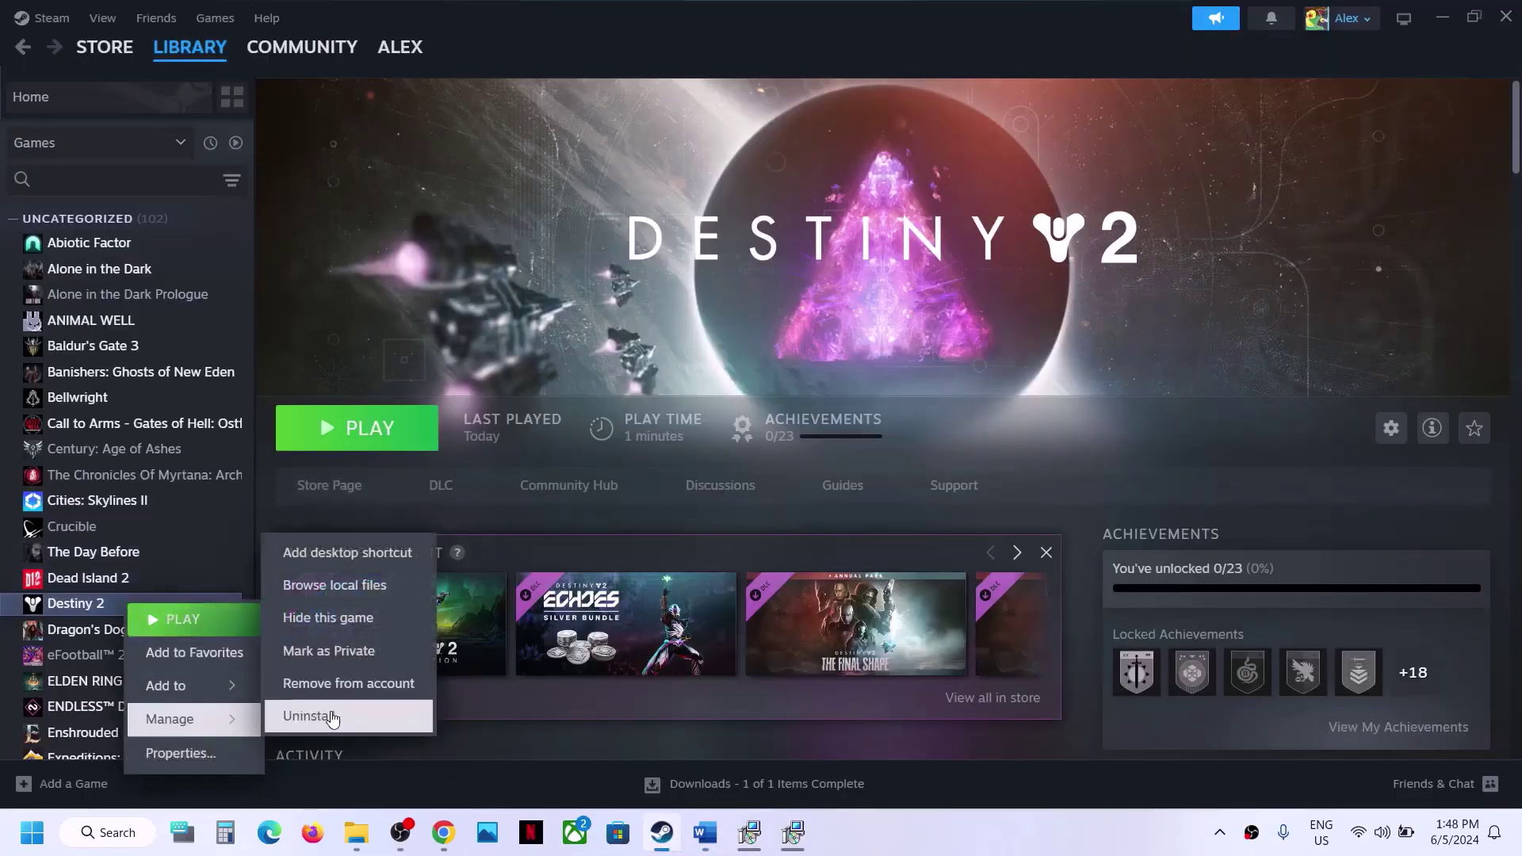
{"action": "left_click", "coordinate": [706, 326]}
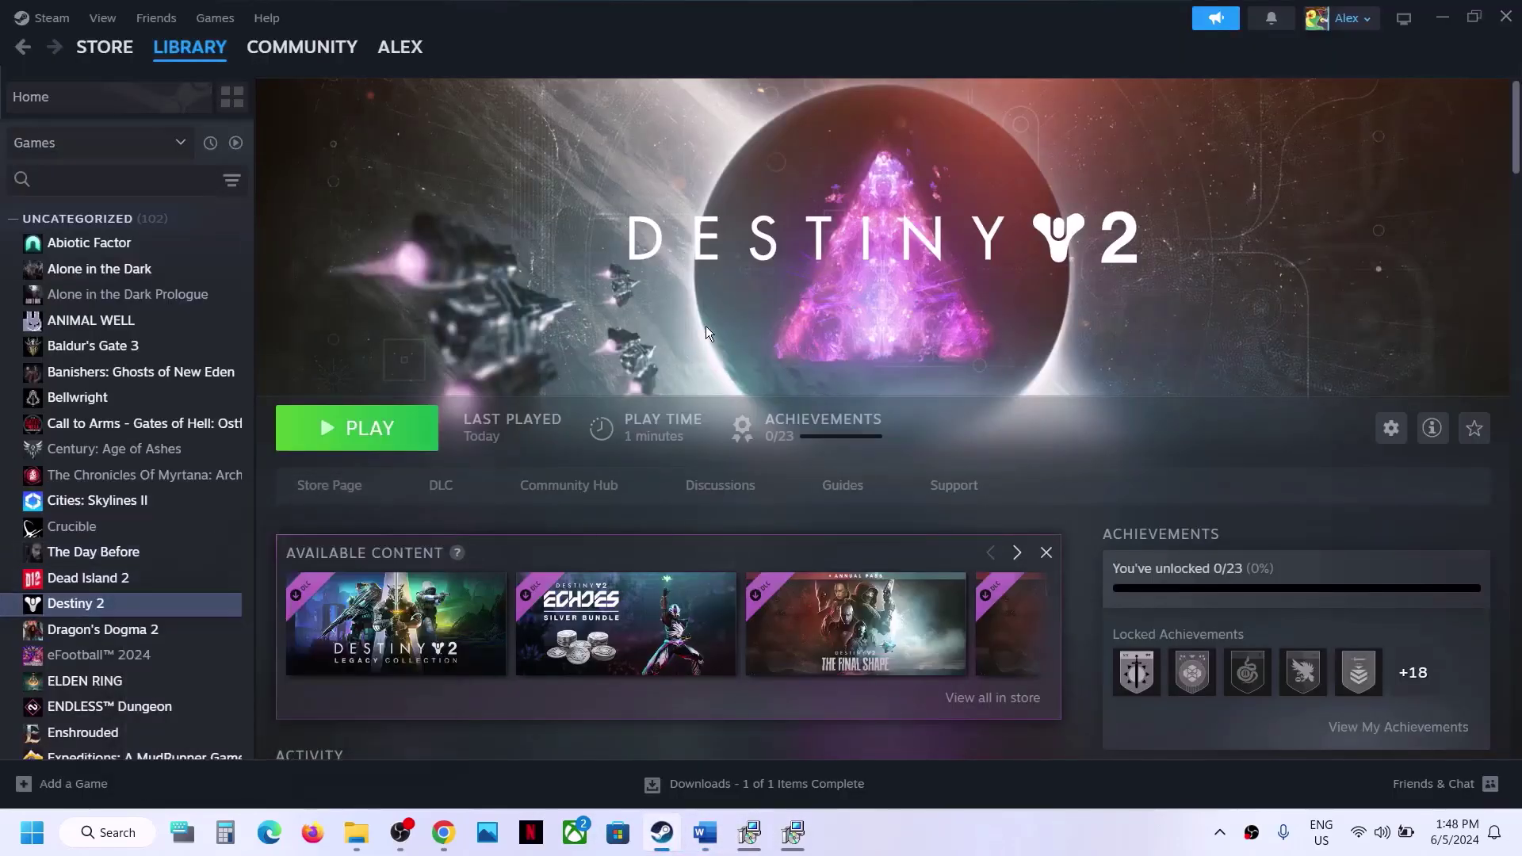
- Review Step 17 in Word on deleting the game folder, restarting, and reinstalling to C Drive or another SSD, and return to Steam
{"action": "left_click", "coordinate": [706, 832]}
{"action": "left_click", "coordinate": [709, 557]}
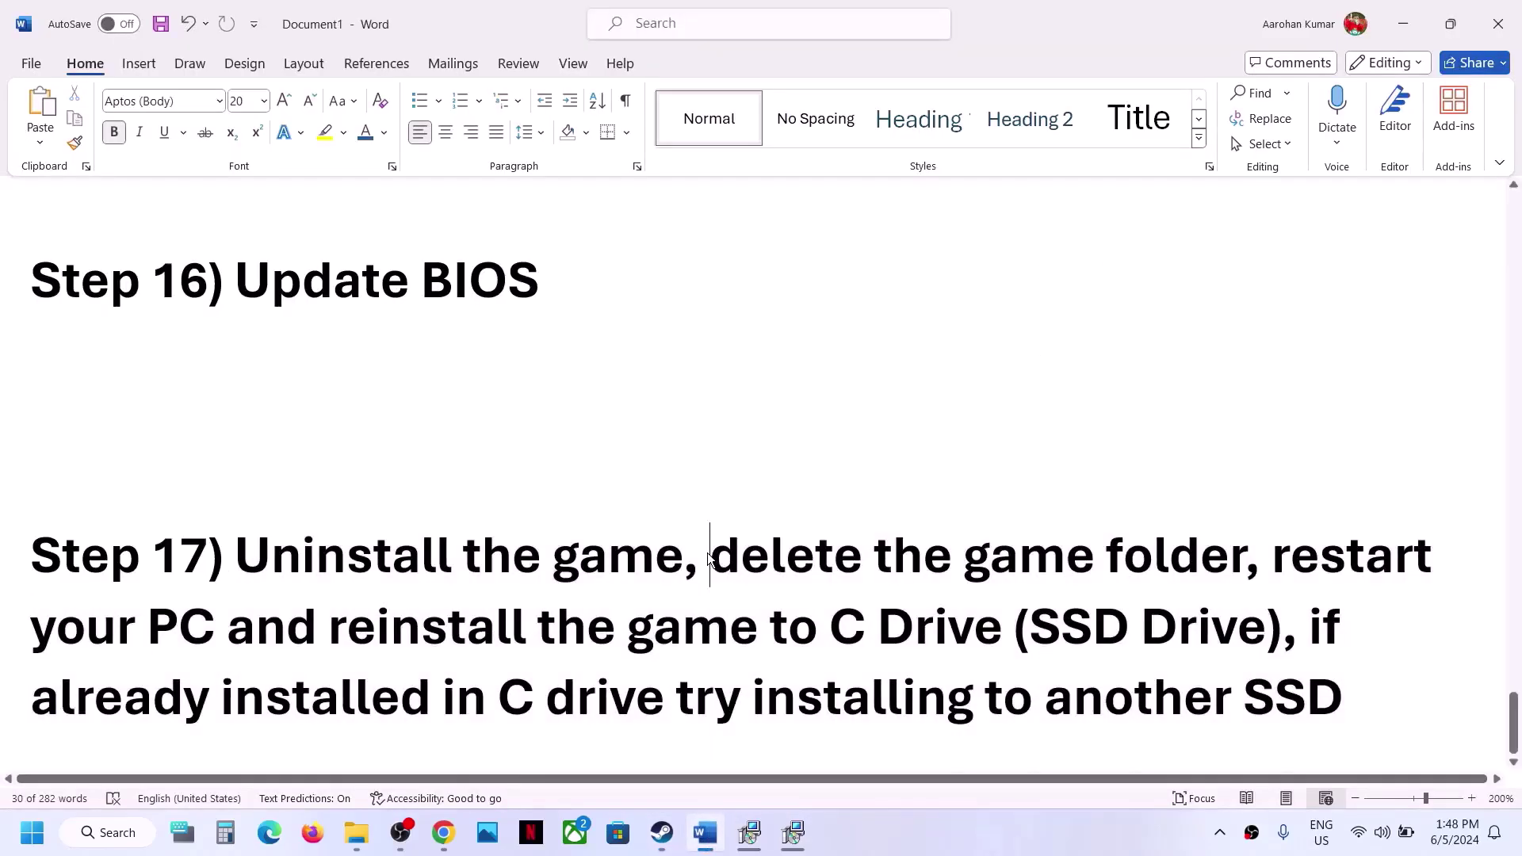
{"action": "left_click_drag", "start_coordinate": [710, 557], "coordinate": [1007, 639]}
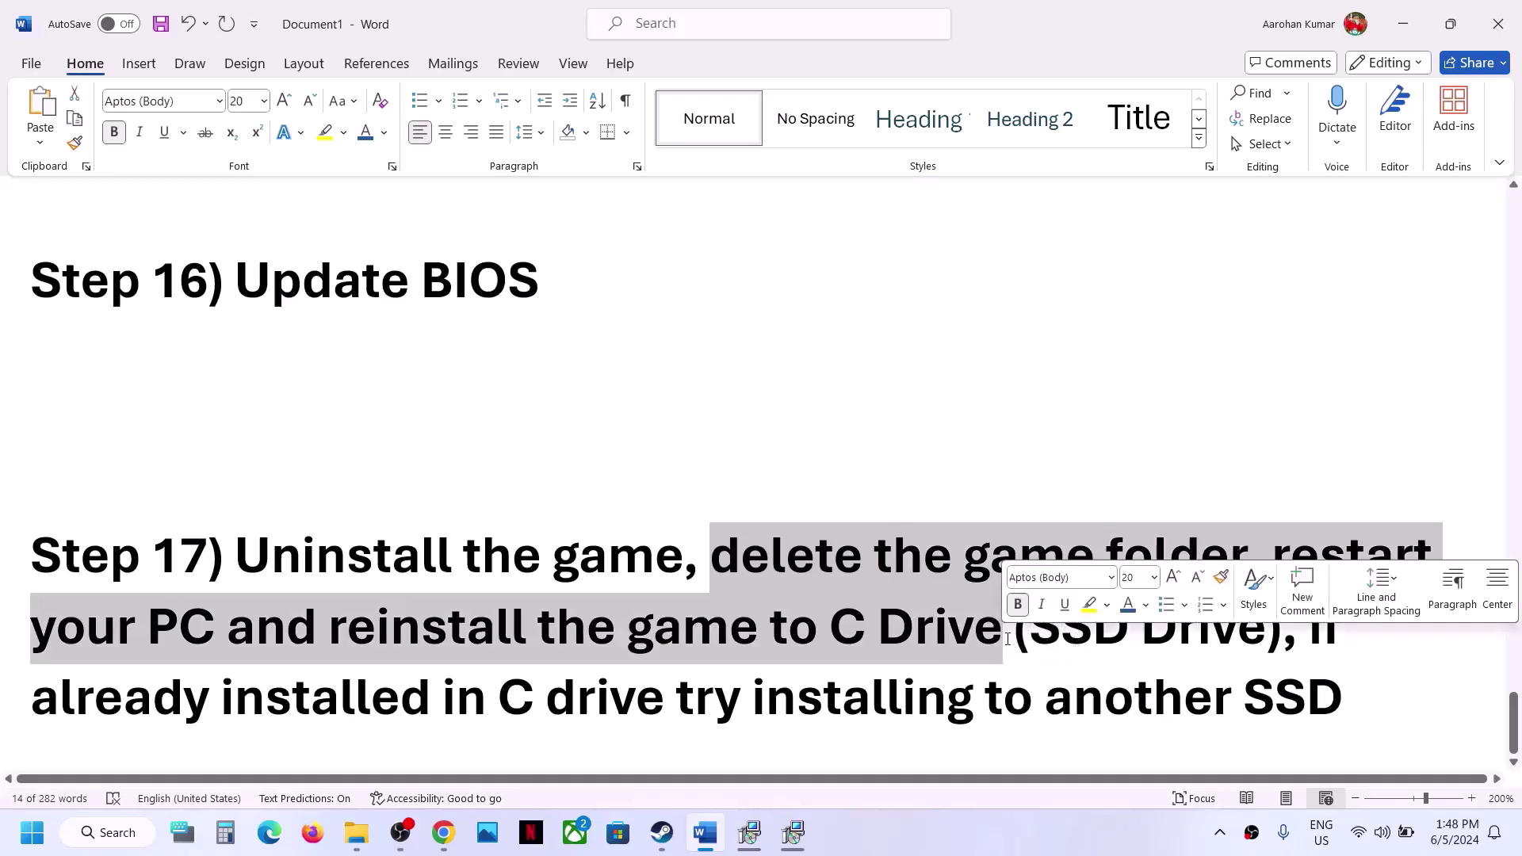
{"action": "left_click", "coordinate": [964, 636]}
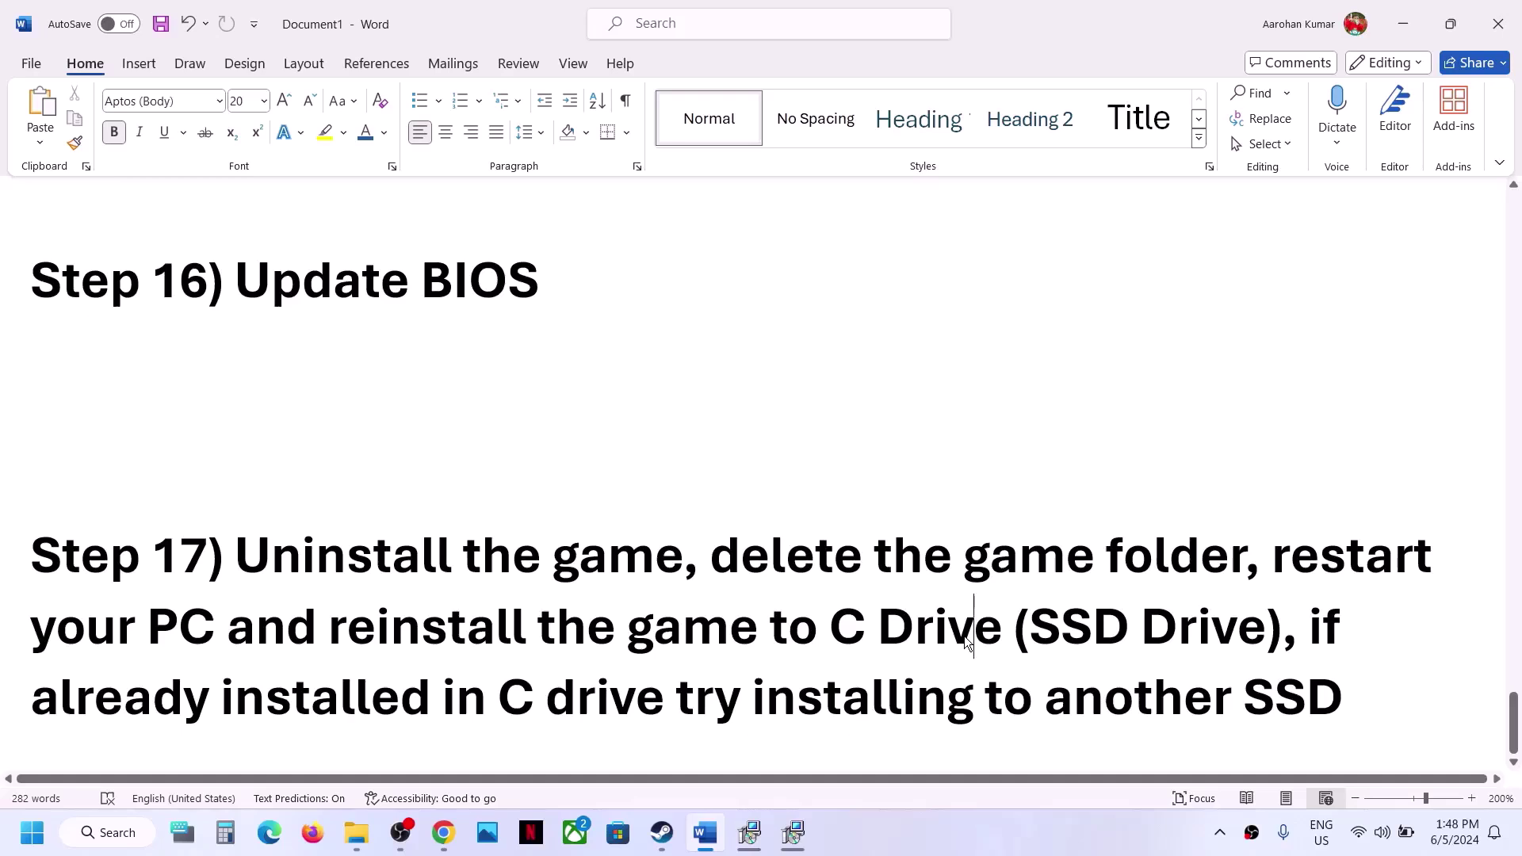
{"action": "left_click_drag", "start_coordinate": [539, 634], "coordinate": [1031, 634]}
{"action": "left_click_drag", "start_coordinate": [1320, 646], "coordinate": [1241, 697]}
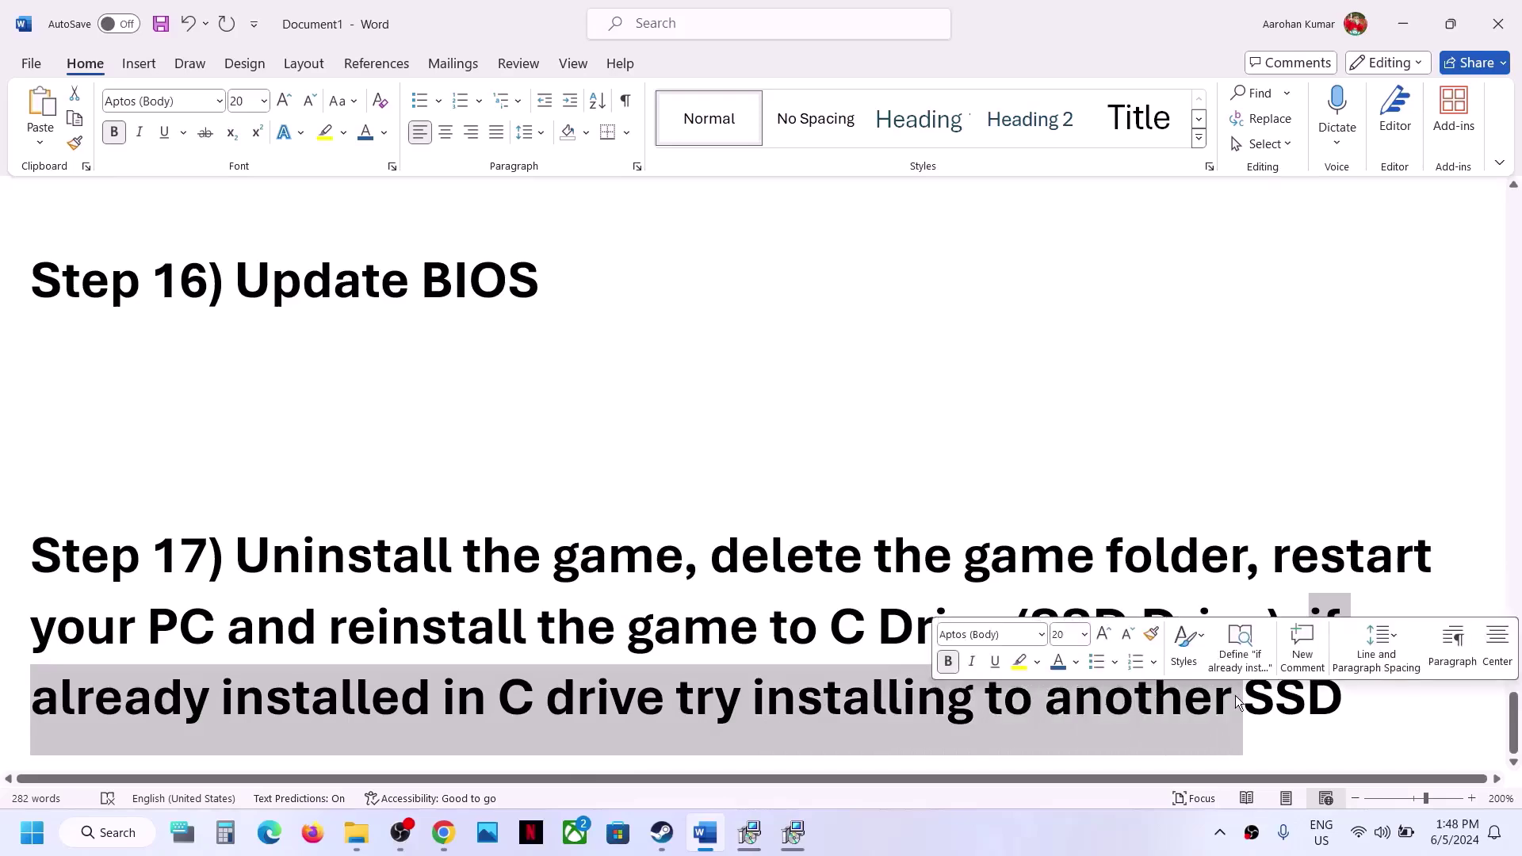
{"action": "left_click", "coordinate": [662, 832]}
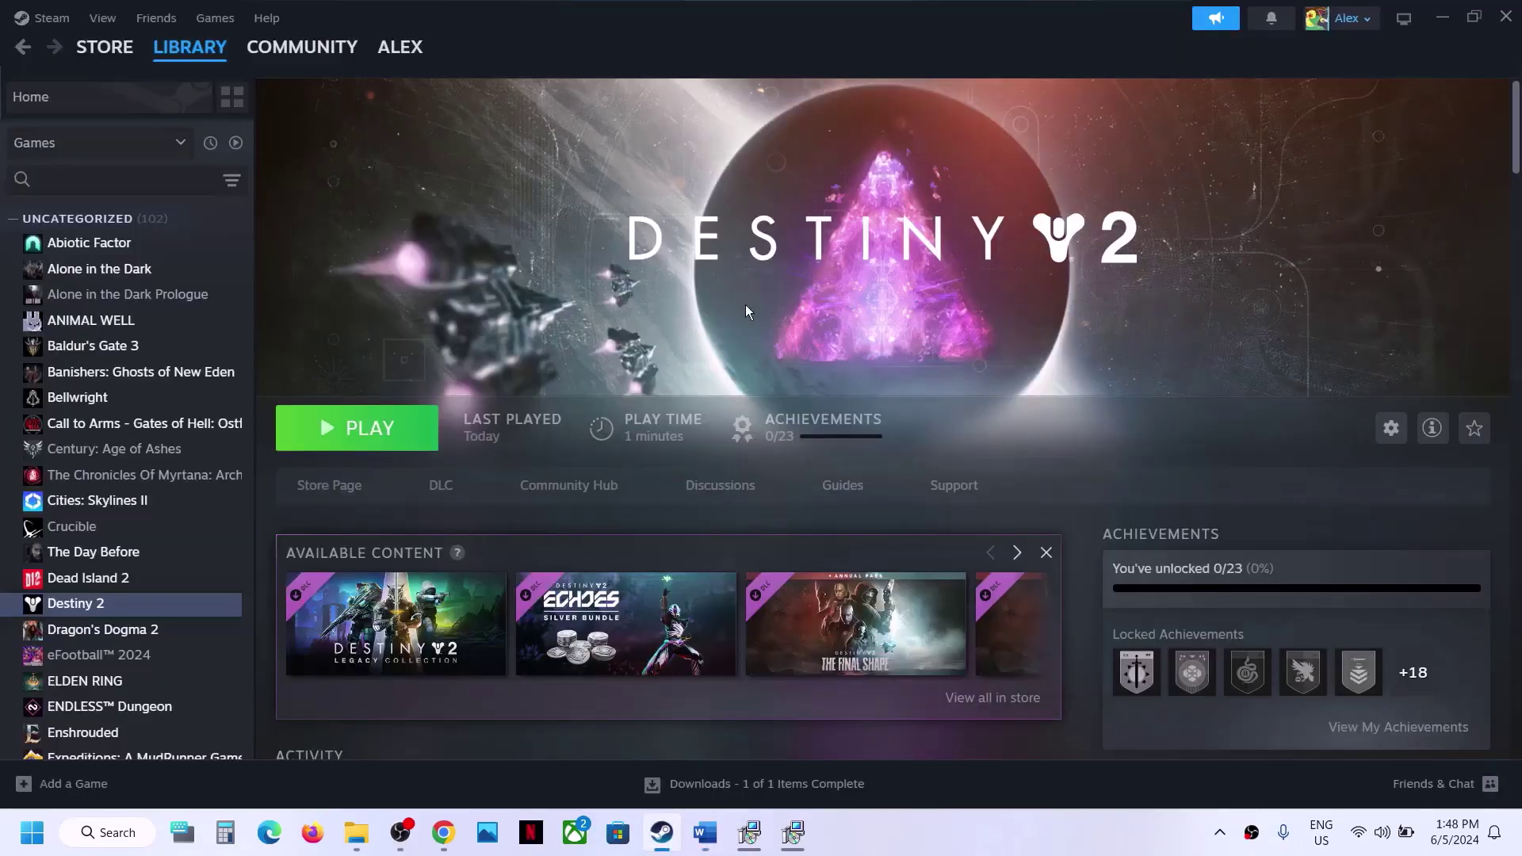